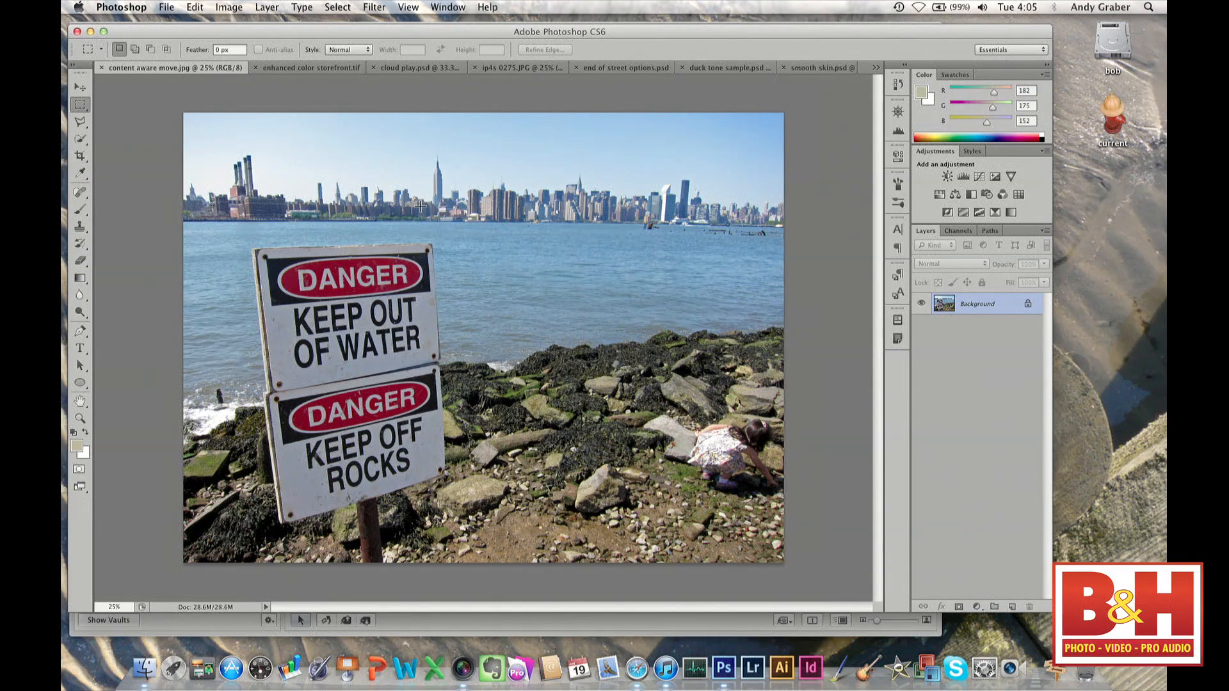
pyautogui.click(80, 107)
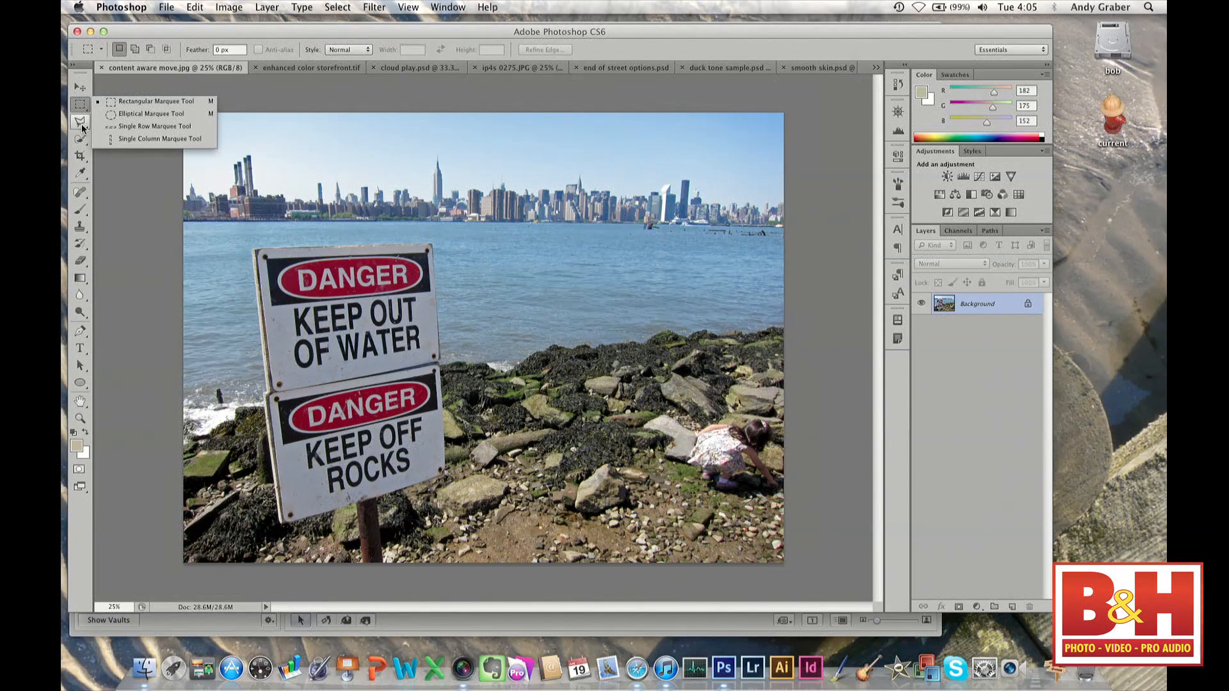
pyautogui.click(82, 126)
pyautogui.click(82, 124)
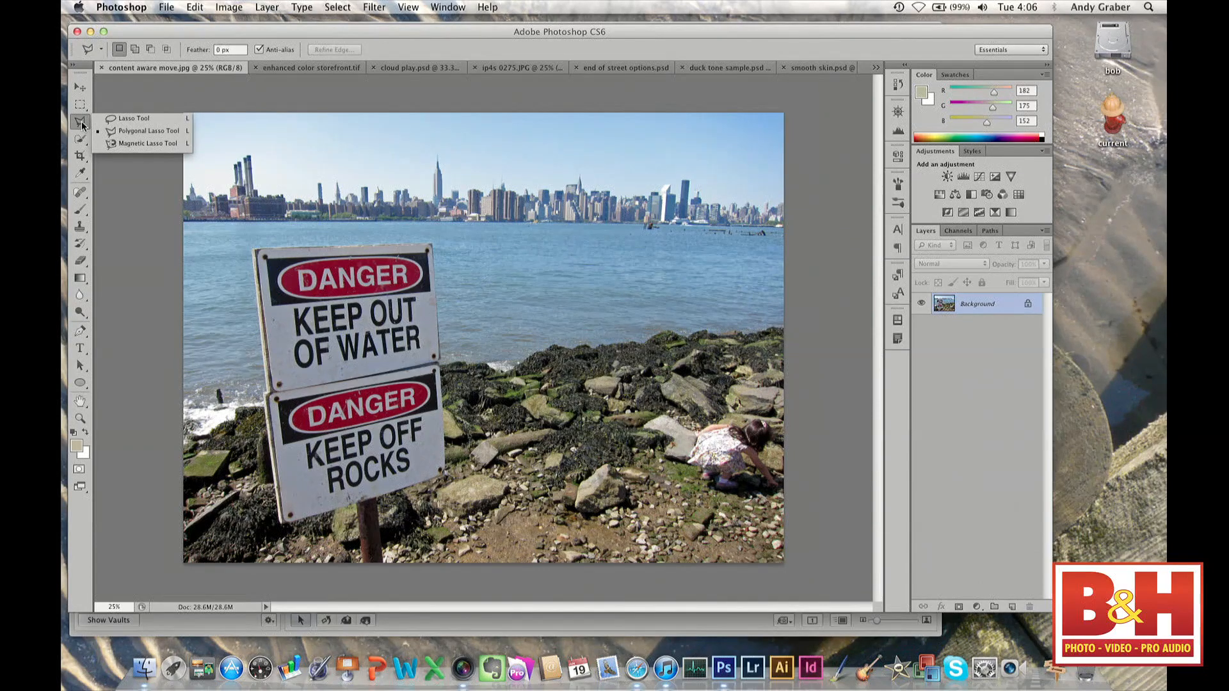
pyautogui.click(79, 138)
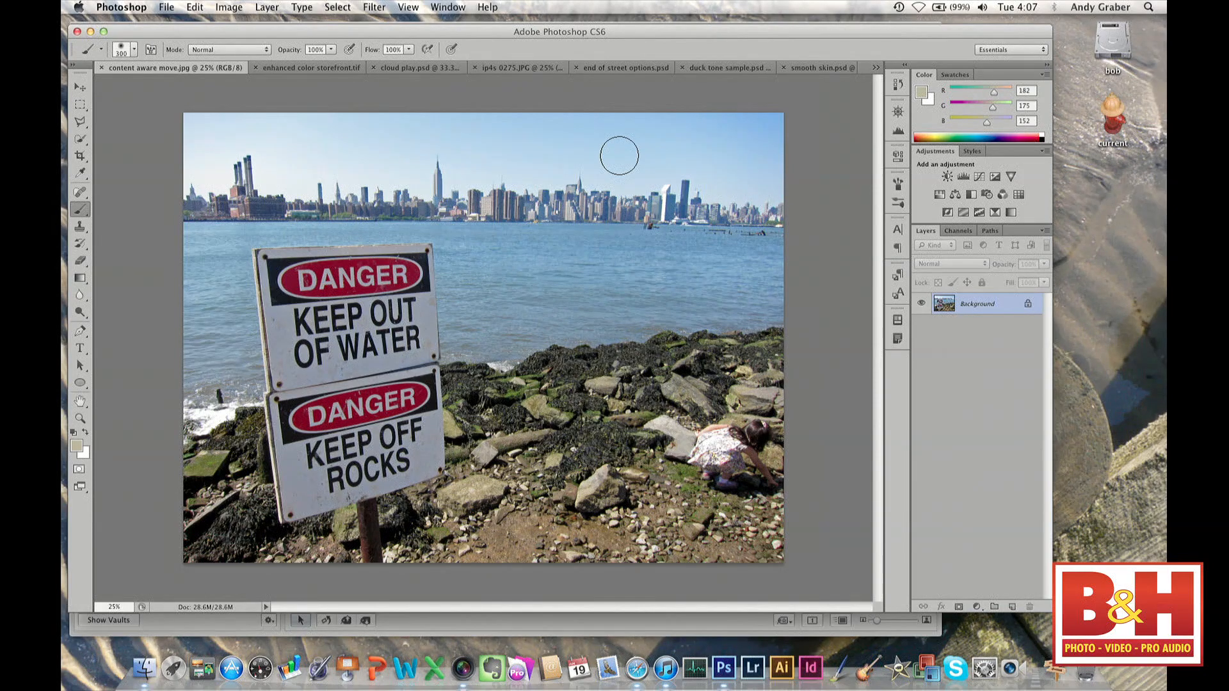
# Paint a winding trial stroke from the sky down to the rocks with the Brush tool, and undo it.
pyautogui.moveTo(619, 155)
pyautogui.mouseDown()
pyautogui.moveTo(502, 222)
pyautogui.moveTo(587, 319)
pyautogui.moveTo(511, 389)
pyautogui.moveTo(594, 507)
pyautogui.mouseUp()
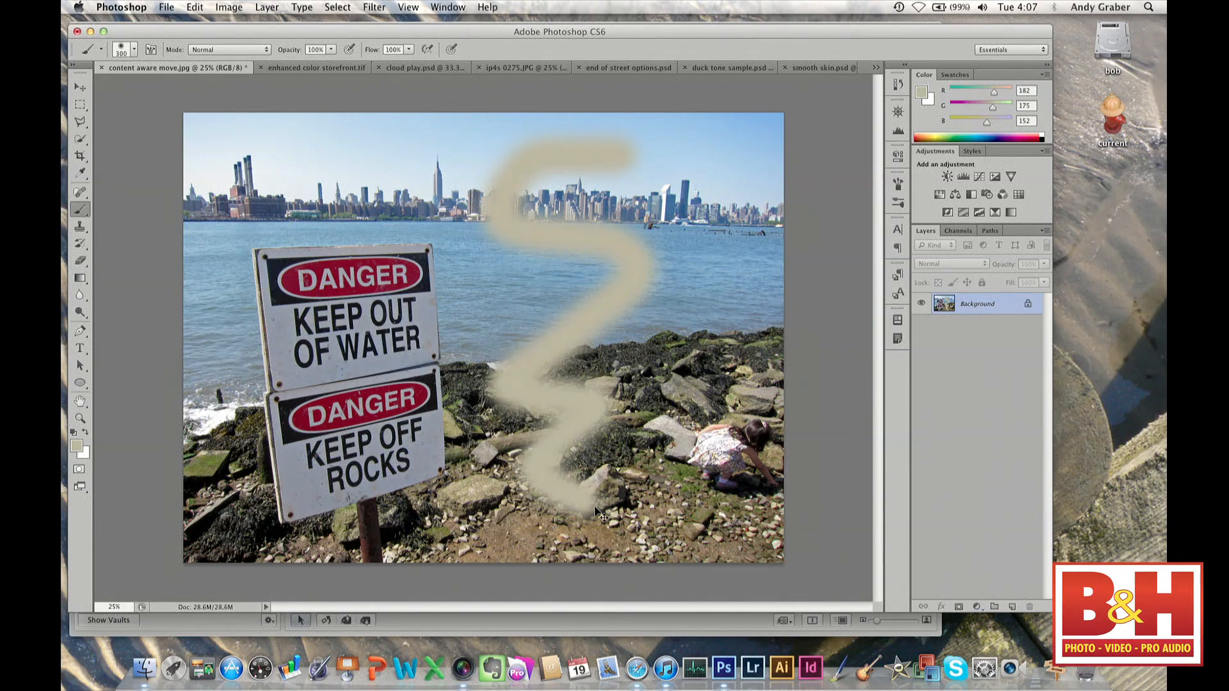
pyautogui.press('super+z')
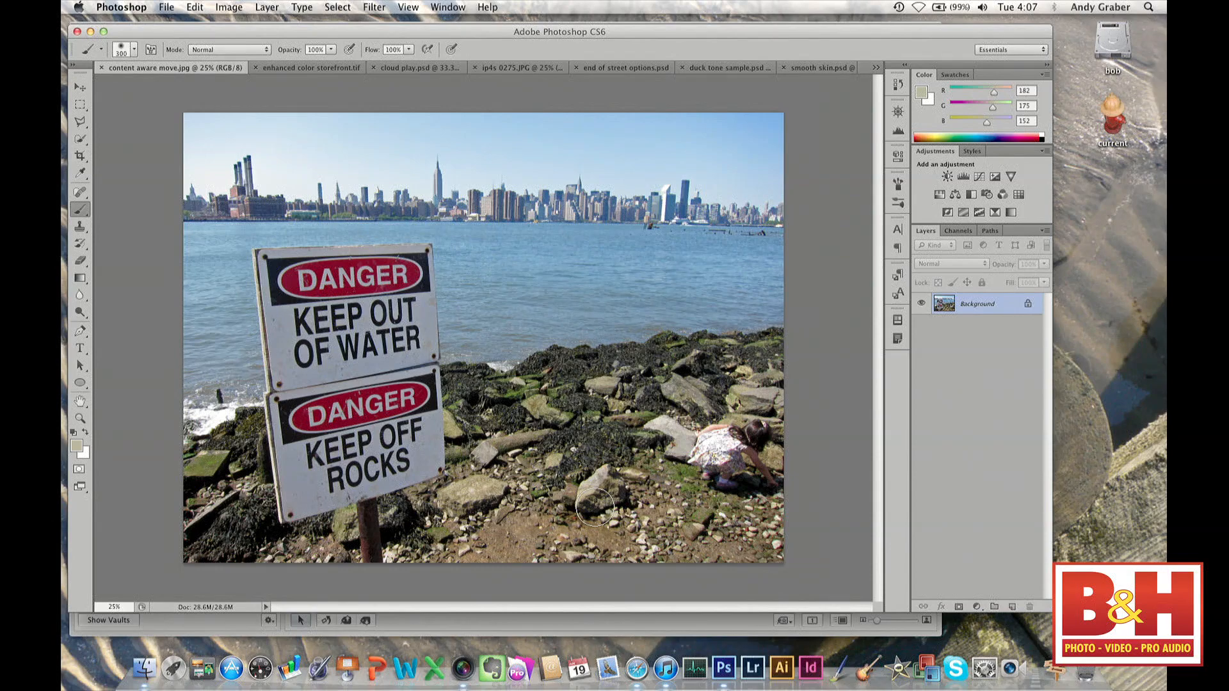
pyautogui.click(80, 231)
pyautogui.click(80, 244)
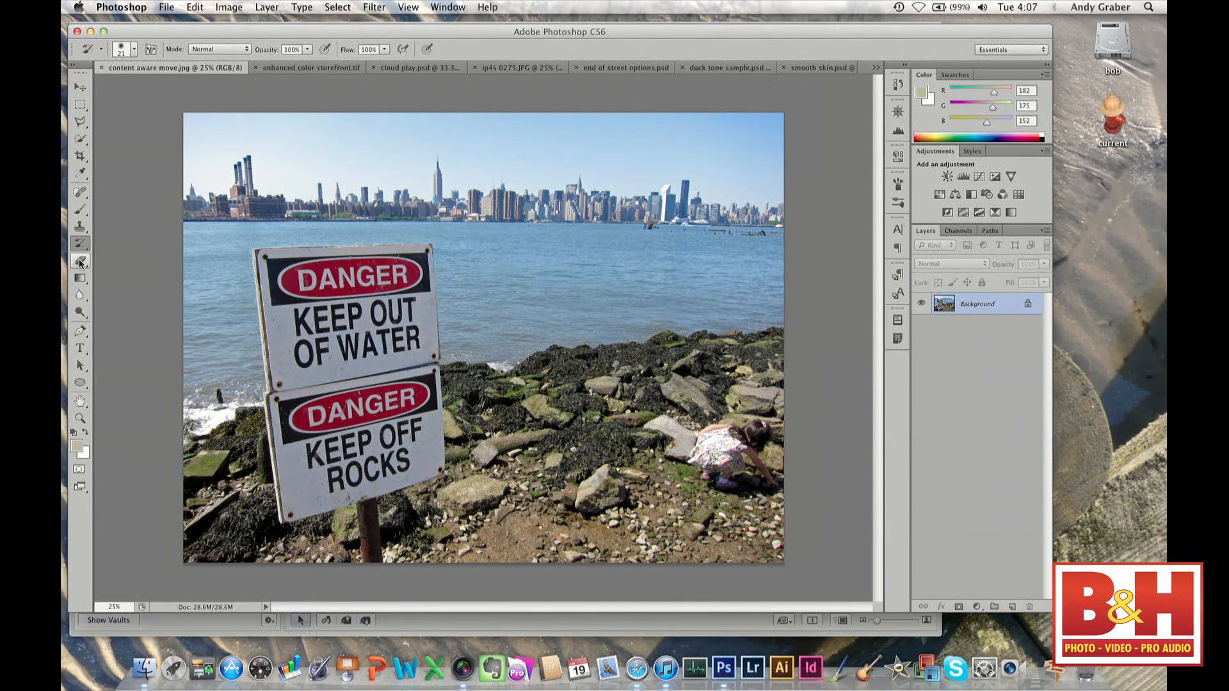
pyautogui.click(80, 260)
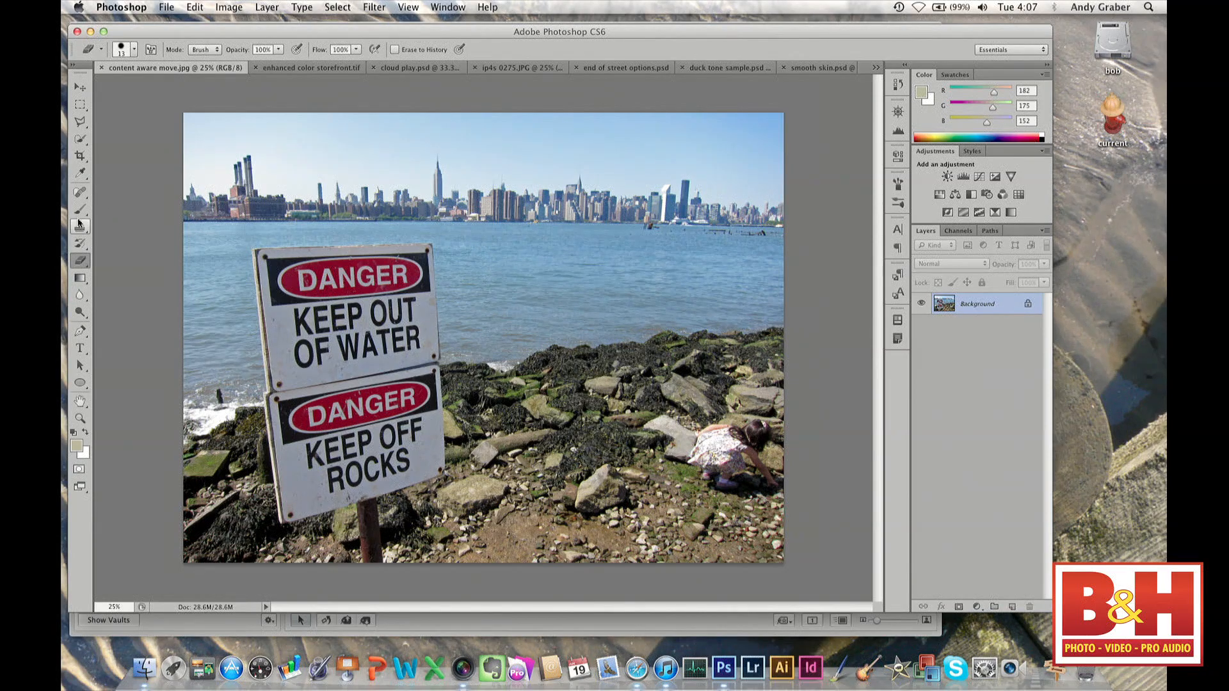
pyautogui.click(79, 193)
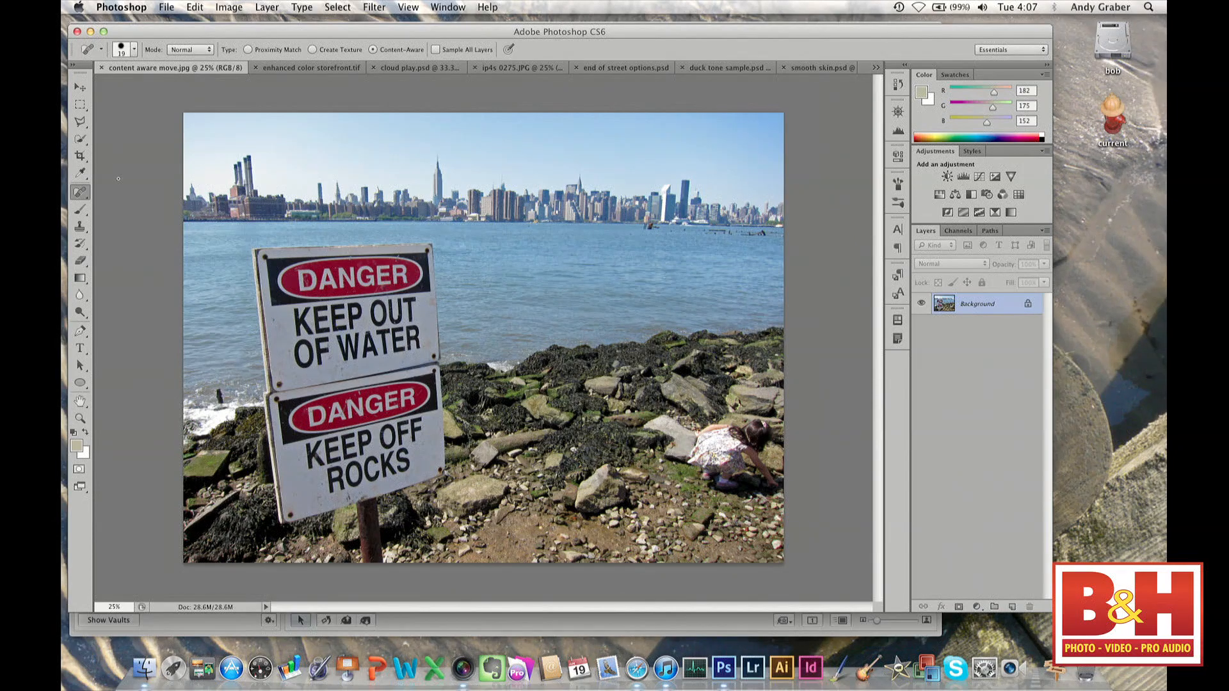
# Compare the brush size and hardness options of the Quick Selection tool and the Brush tool.
pyautogui.click(81, 139)
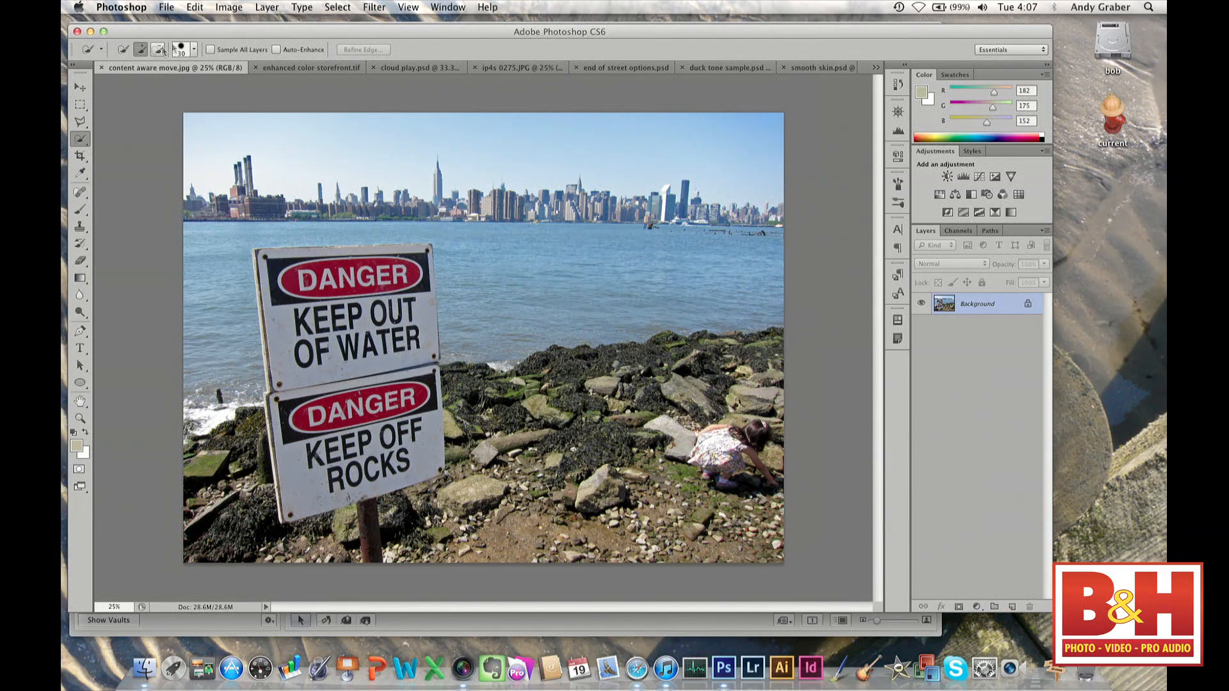
pyautogui.click(194, 50)
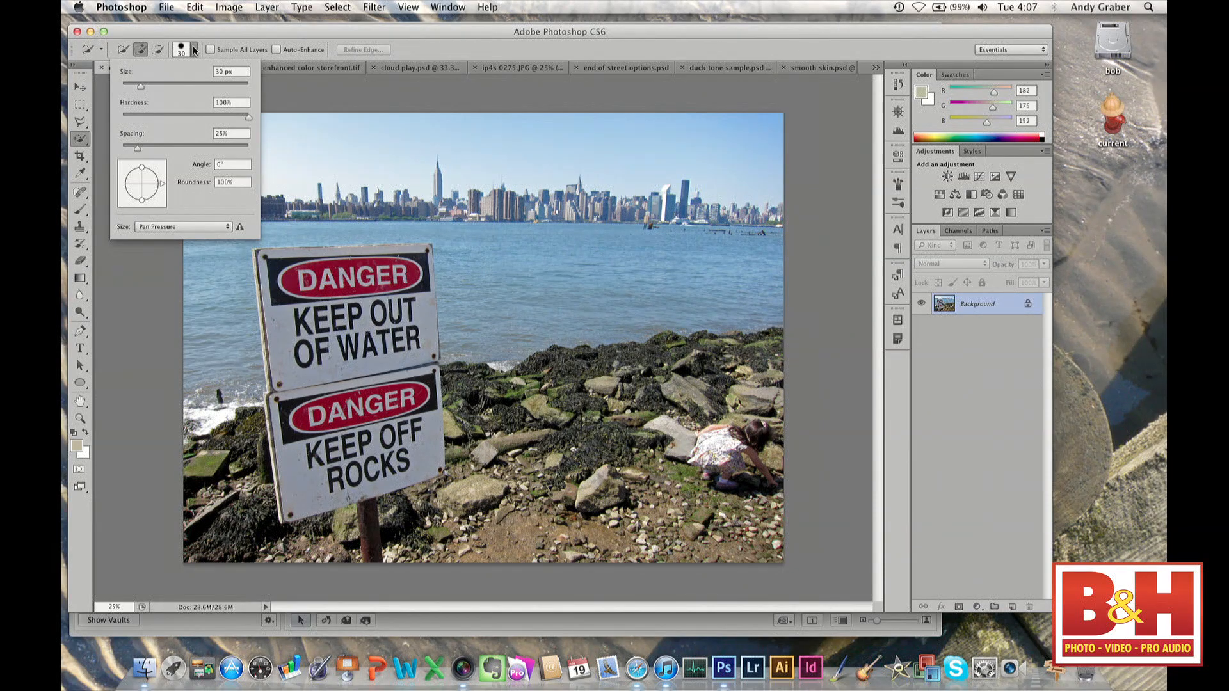
pyautogui.click(194, 50)
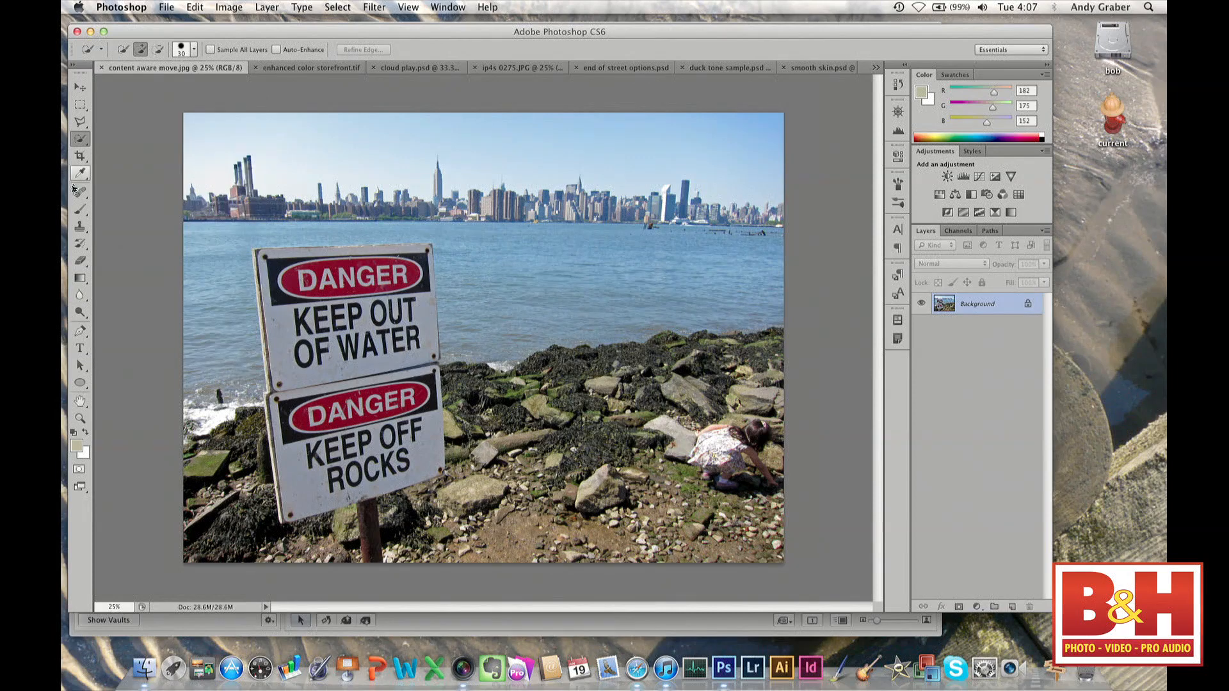
pyautogui.click(78, 215)
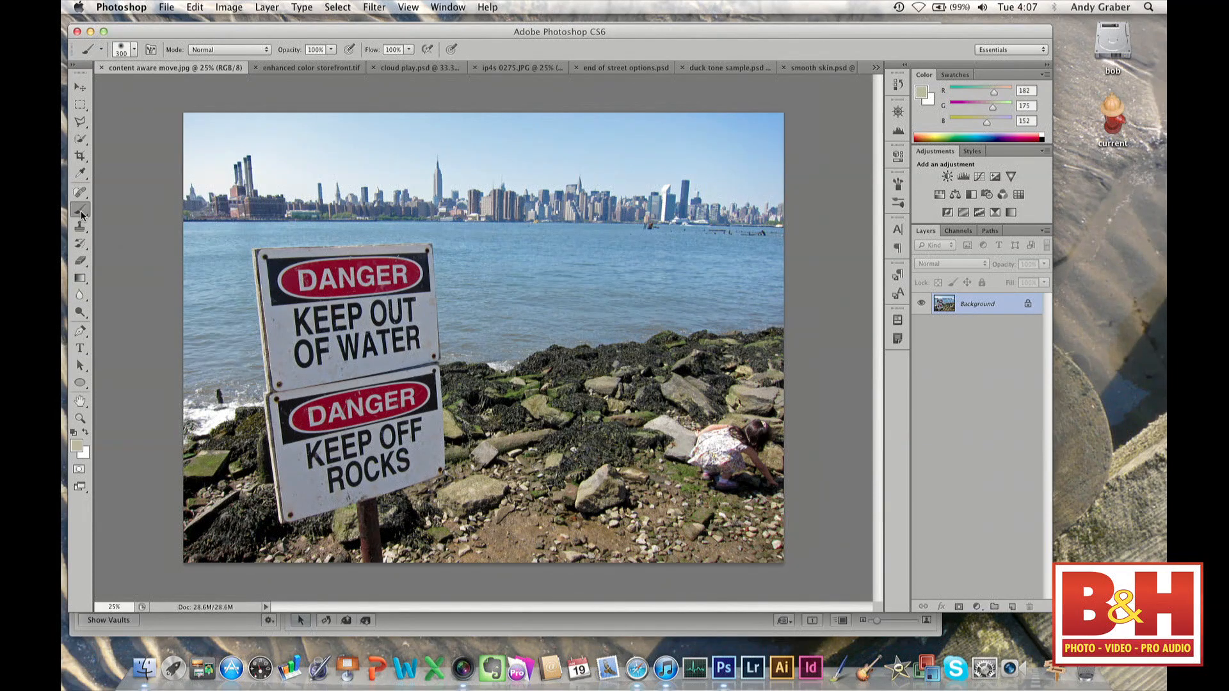
pyautogui.click(134, 50)
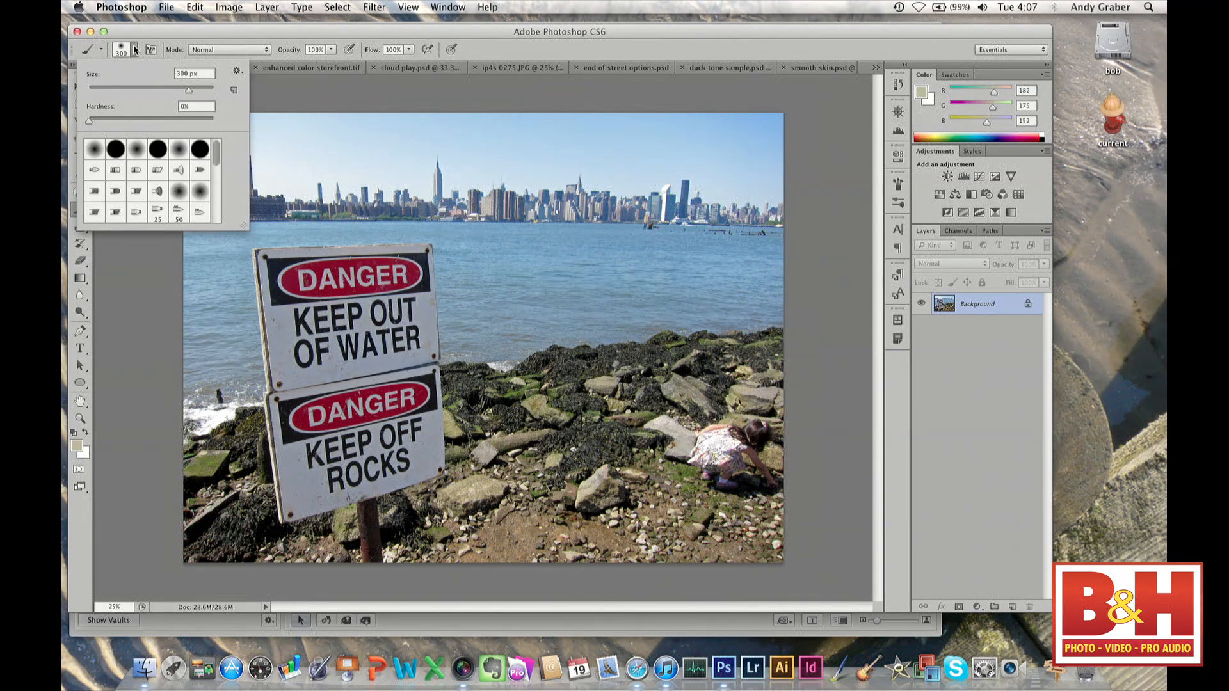
pyautogui.click(134, 49)
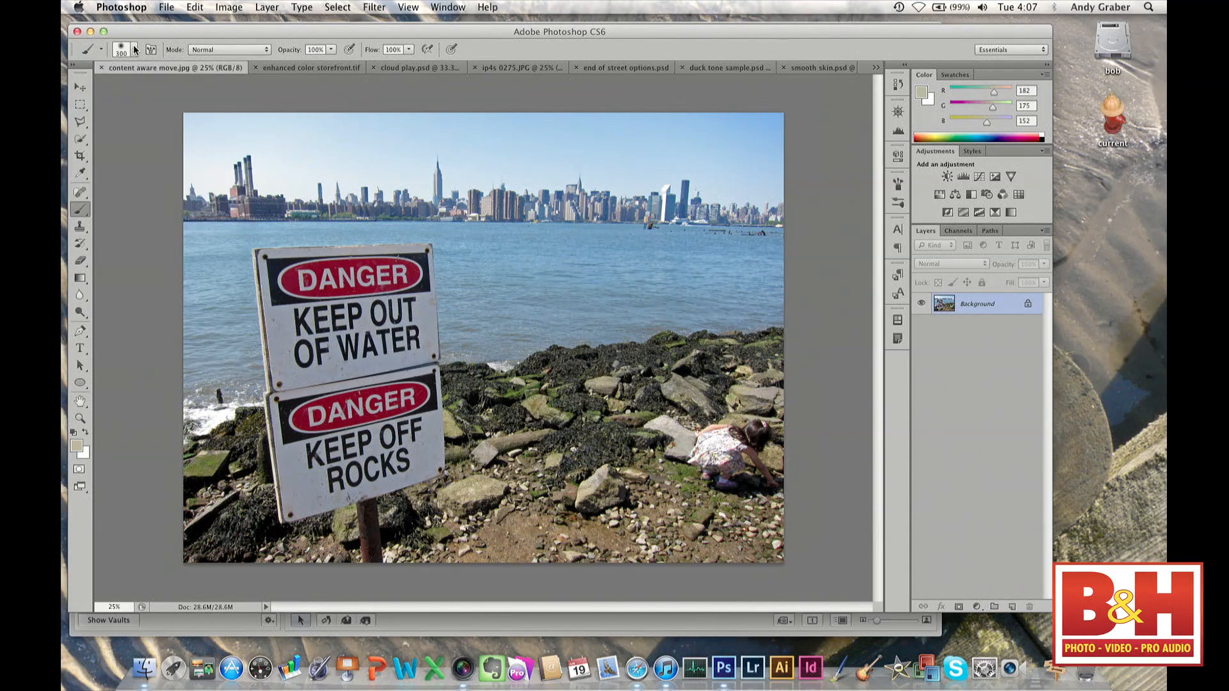
pyautogui.click(79, 139)
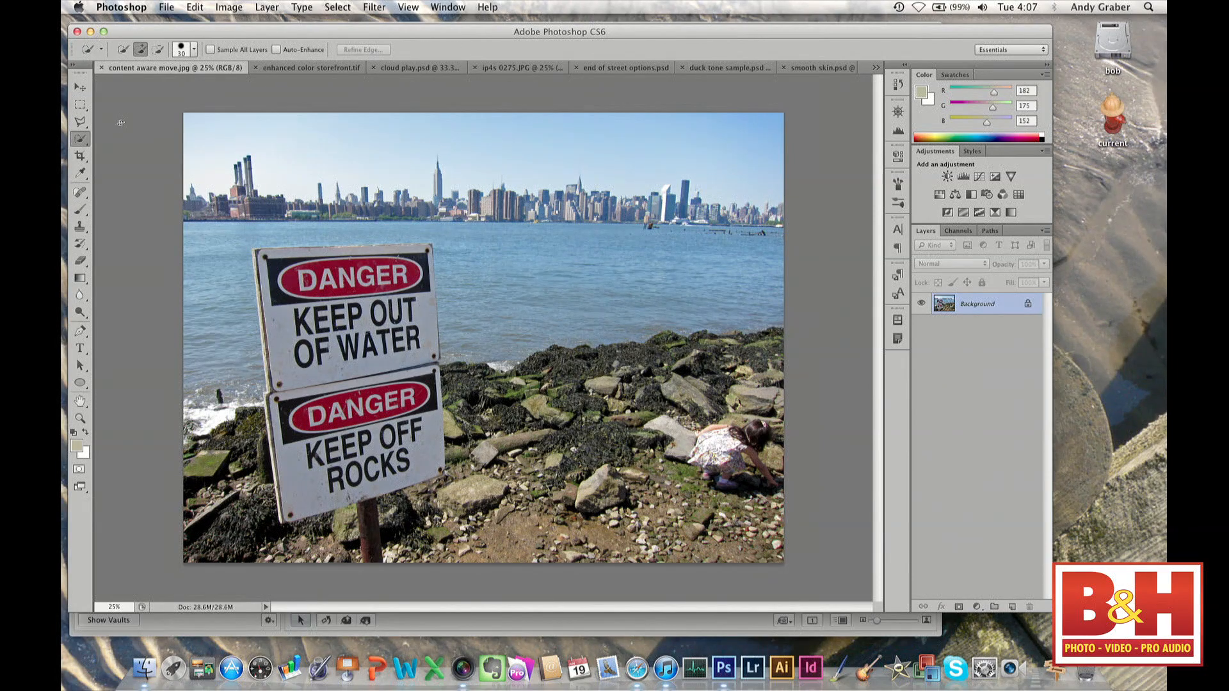
pyautogui.click(194, 50)
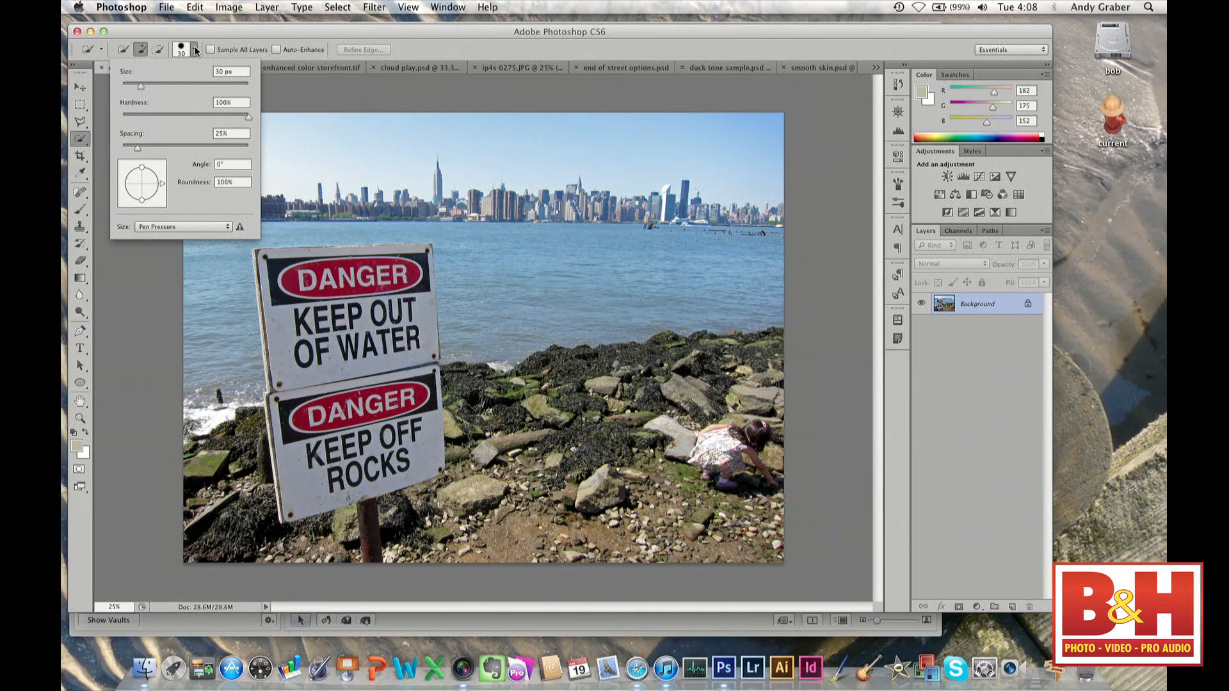
pyautogui.click(195, 50)
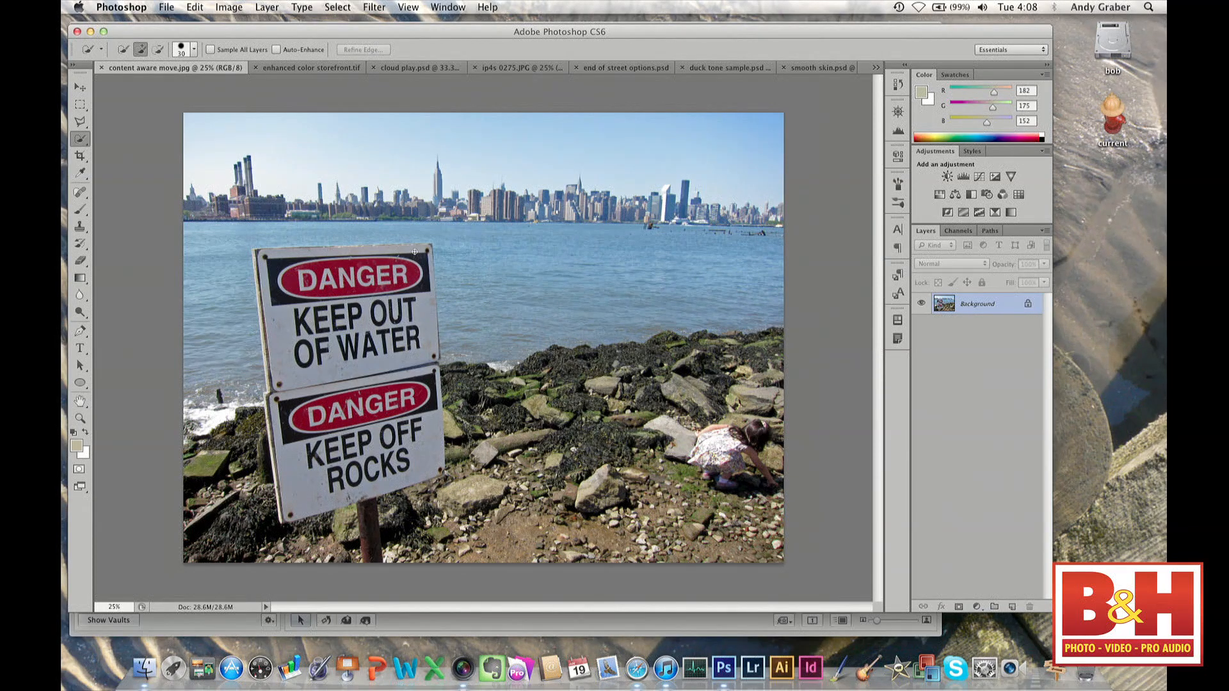
# Try a small Quick Selection stroke on the upper danger sign, and deselect it.
pyautogui.moveTo(401, 296)
pyautogui.mouseDown()
pyautogui.moveTo(419, 256)
pyautogui.moveTo(397, 300)
pyautogui.mouseUp()
pyautogui.press('super+d')
# Resize the Quick Selection brush to 200 px and select the entire sky above the skyline.
pyautogui.press(']')
pyautogui.press(']')
pyautogui.press(']')
pyautogui.press(']')
pyautogui.press(']')
pyautogui.press(']')
pyautogui.press(']')
pyautogui.press(']')
pyautogui.press(']')
pyautogui.press(']')
pyautogui.press(']')
pyautogui.press(']')
pyautogui.press(']')
pyautogui.press(']')
pyautogui.press(']')
pyautogui.press(']')
pyautogui.press('[')
pyautogui.press('[')
pyautogui.press('[')
pyautogui.press('[')
pyautogui.press('[')
pyautogui.press(']')
pyautogui.press(']')
pyautogui.press('[')
pyautogui.press('[')
pyautogui.press('[')
pyautogui.press('[')
pyautogui.press('[')
pyautogui.press(']')
pyautogui.press(']')
pyautogui.press(']')
pyautogui.moveTo(738, 143)
pyautogui.mouseDown()
pyautogui.moveTo(563, 116)
pyautogui.moveTo(380, 120)
pyautogui.mouseUp()
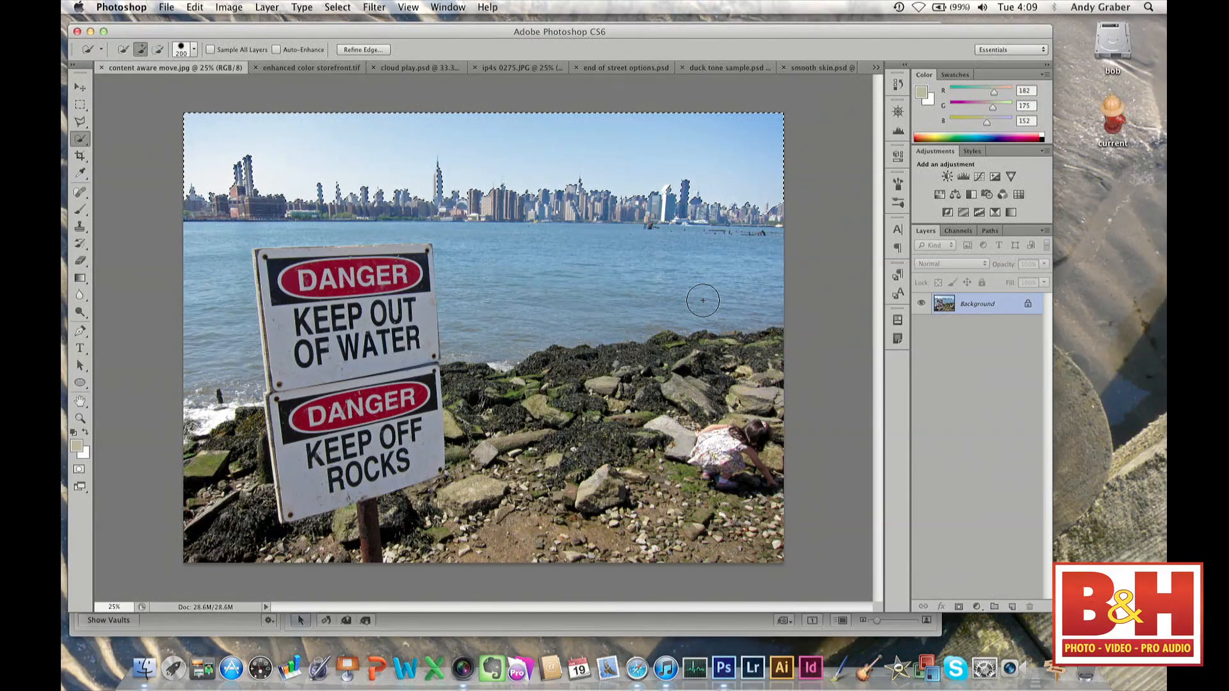
# Inspect the selection edge along the skyline buildings at up to 100% magnification.
pyautogui.press('super+equal')
pyautogui.press('super+equal')
pyautogui.press('super+equal')
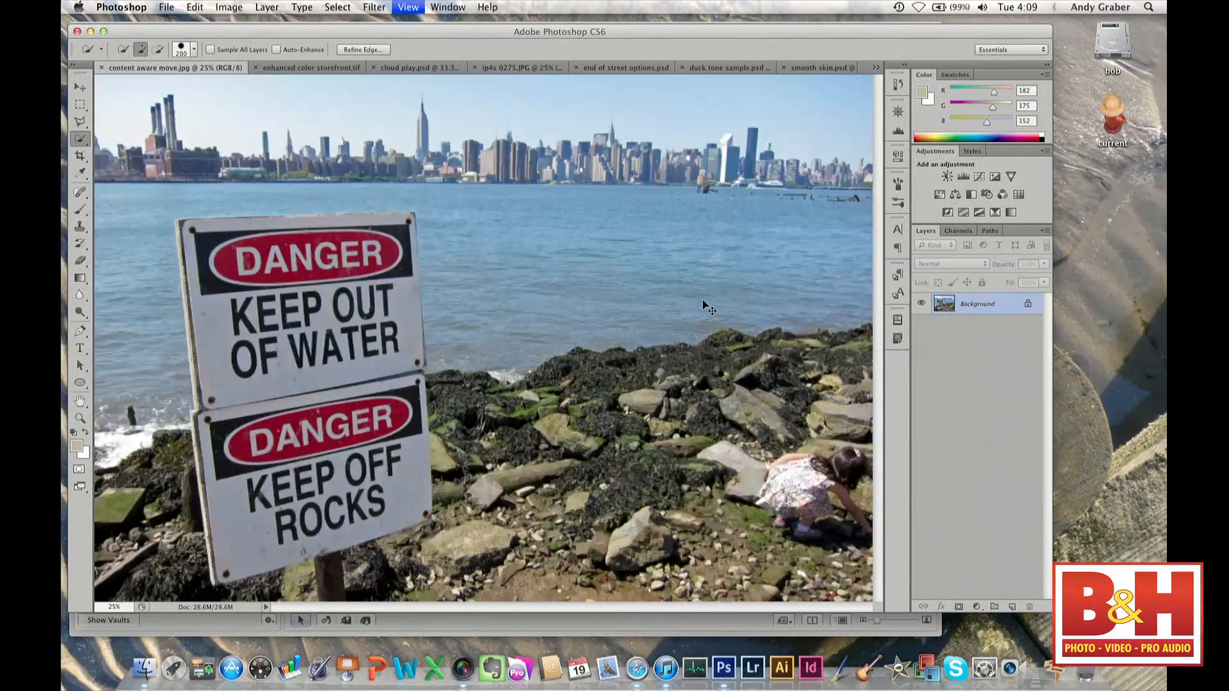
pyautogui.scroll(10, 703, 300)
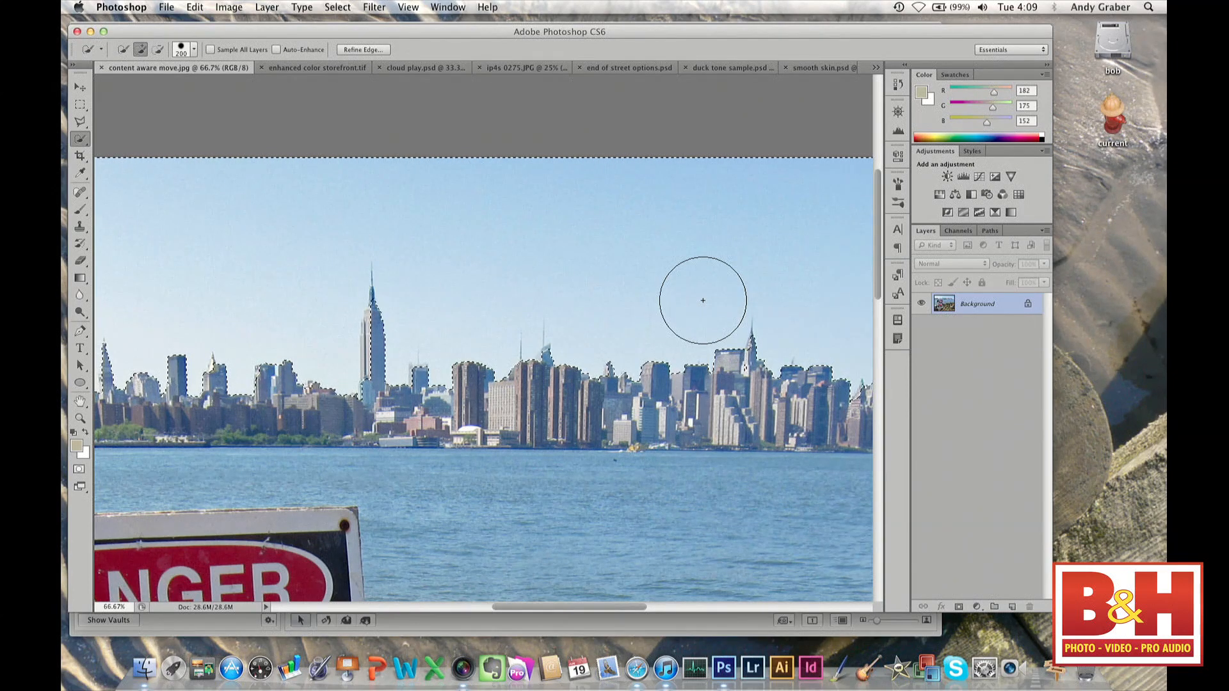
pyautogui.press('super+plus')
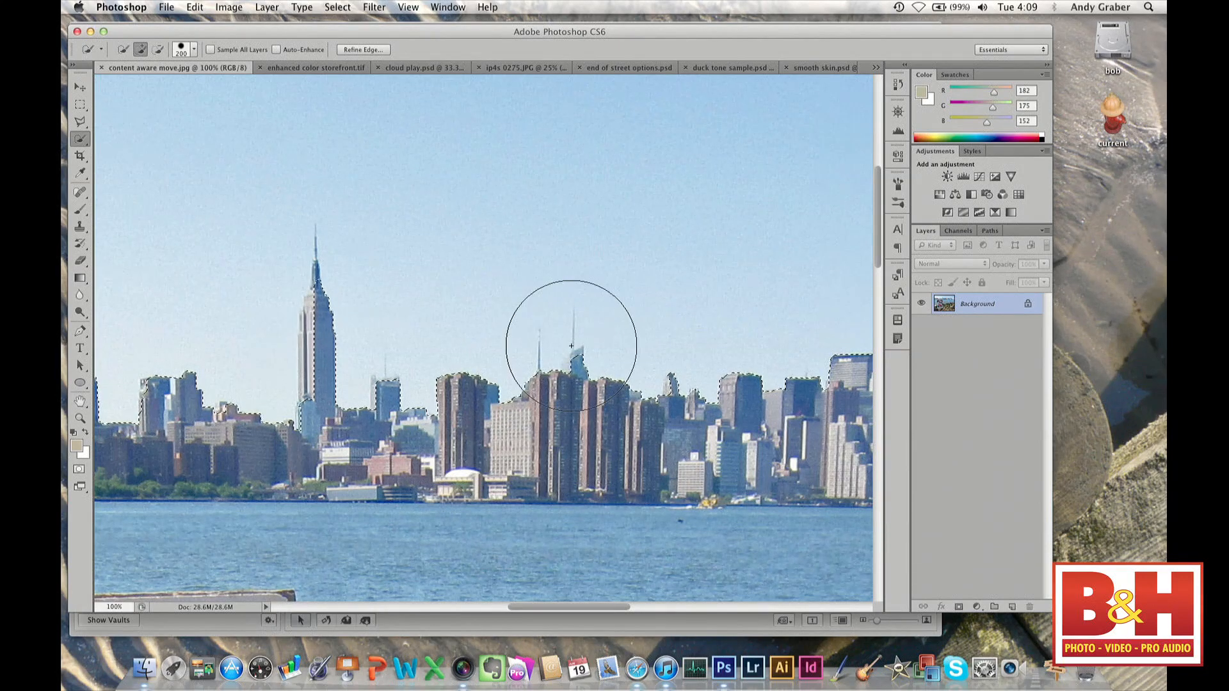
pyautogui.hscroll(-10, 451, 378)
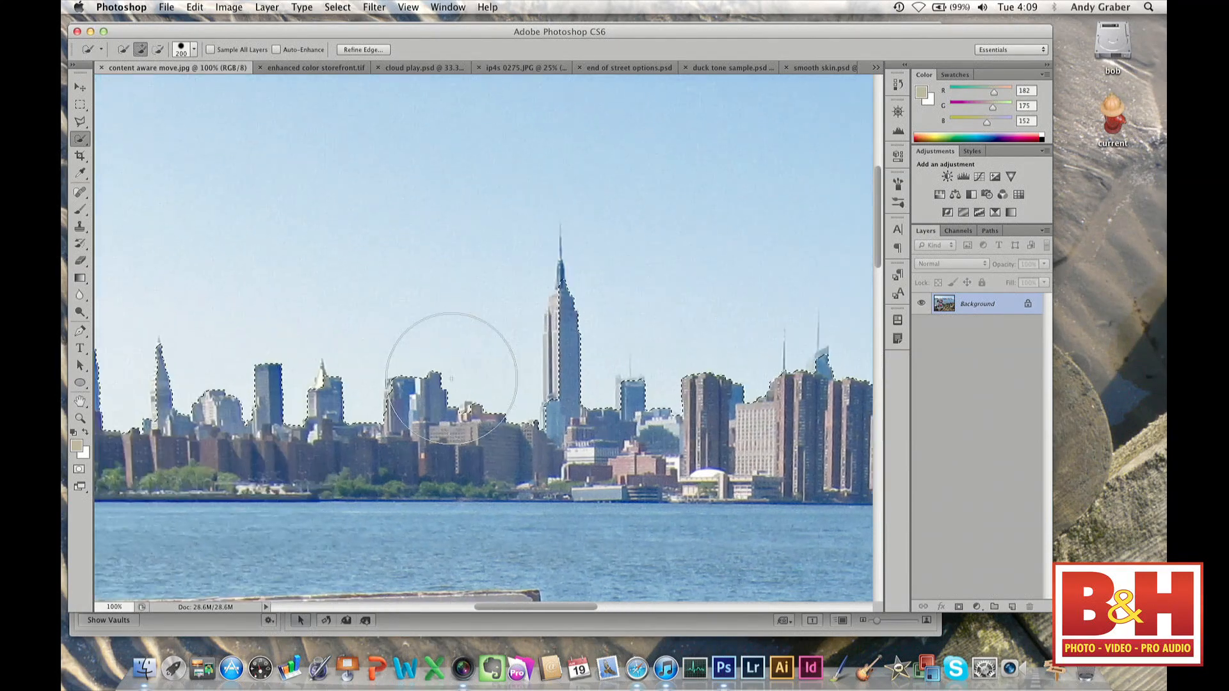
pyautogui.hscroll(-8, 451, 378)
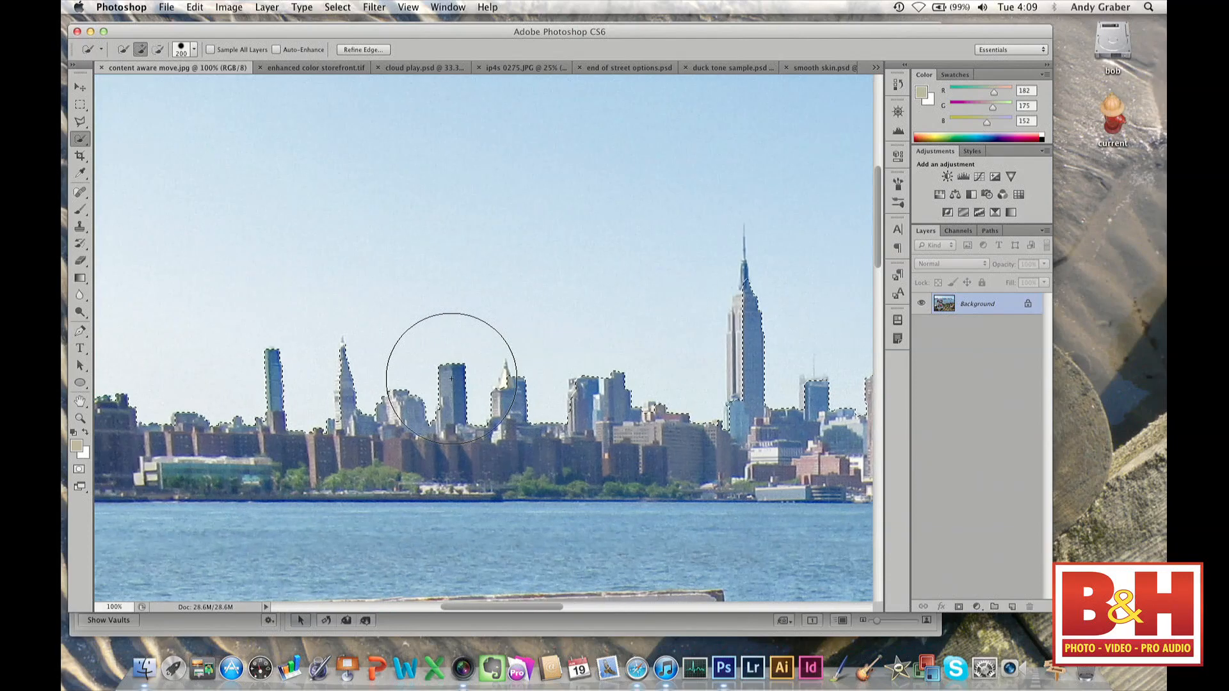
pyautogui.hscroll(-8, 451, 379)
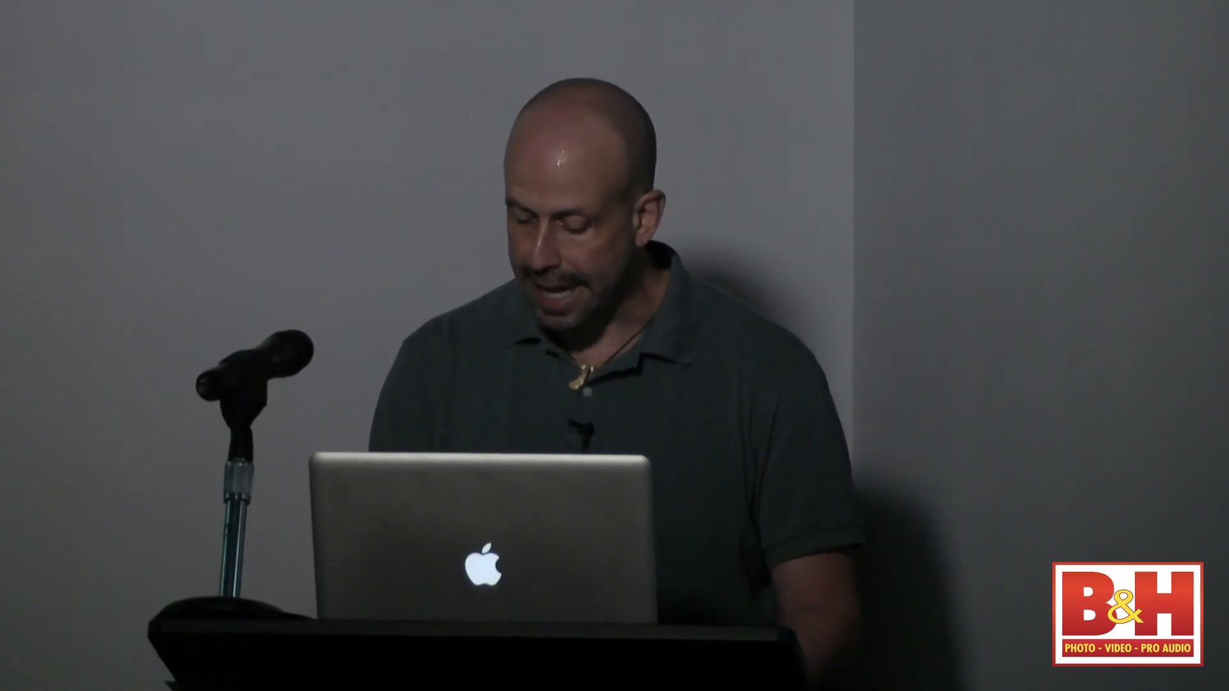
# Try adding the upper sign's white top border to the selection with a 30 px Quick Selection brush, and undo the addition.
pyautogui.press('[')
pyautogui.press('[')
pyautogui.press('[')
pyautogui.press('[')
pyautogui.press('[')
pyautogui.press('[')
pyautogui.press('[')
pyautogui.press('[')
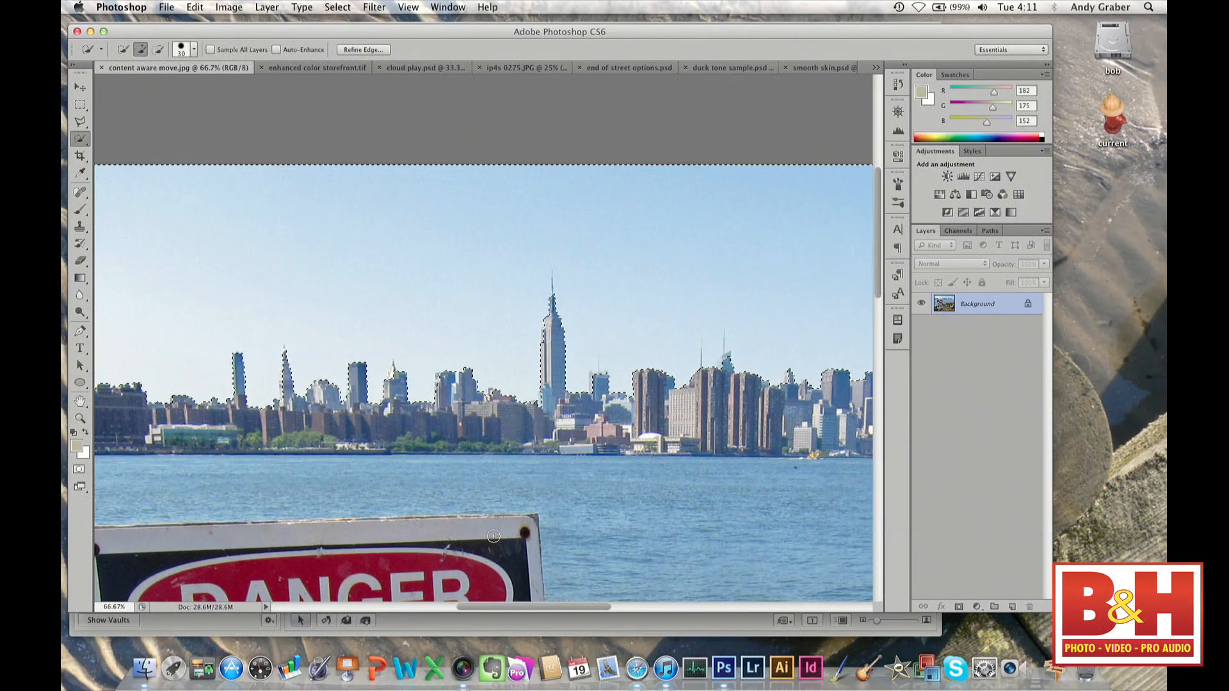
pyautogui.moveTo(488, 525); pyautogui.dragTo(288, 544)
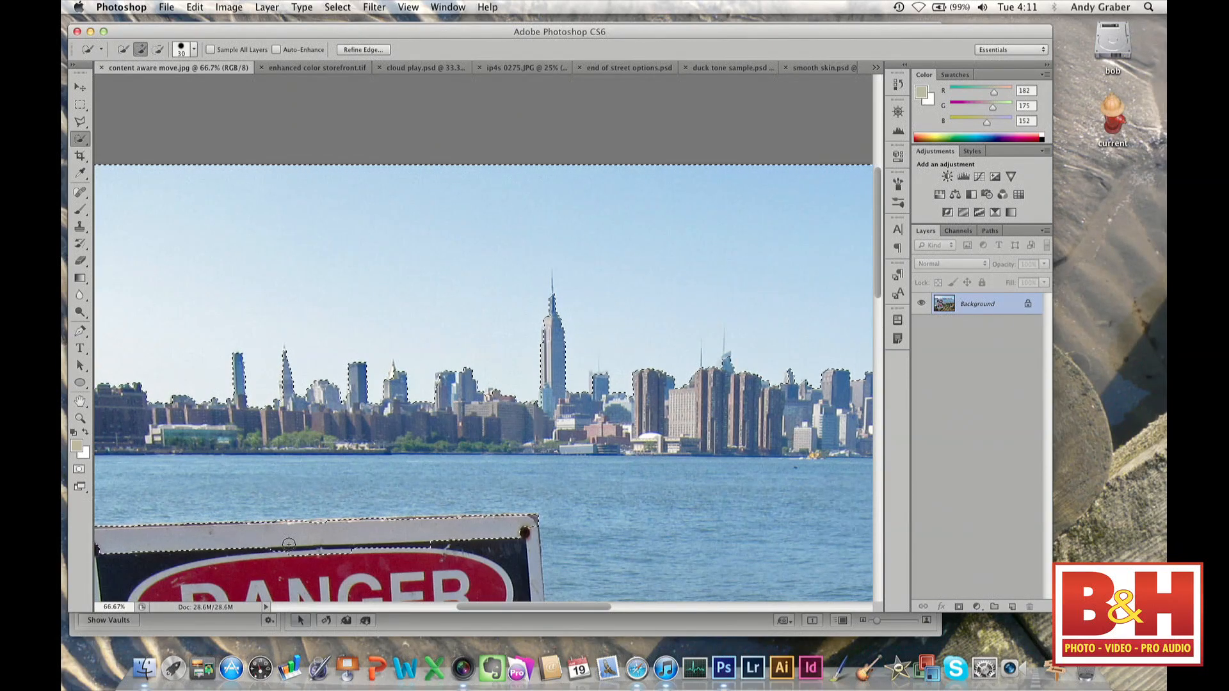
pyautogui.scroll(-3, 288, 545)
pyautogui.scroll(-1, 289, 544)
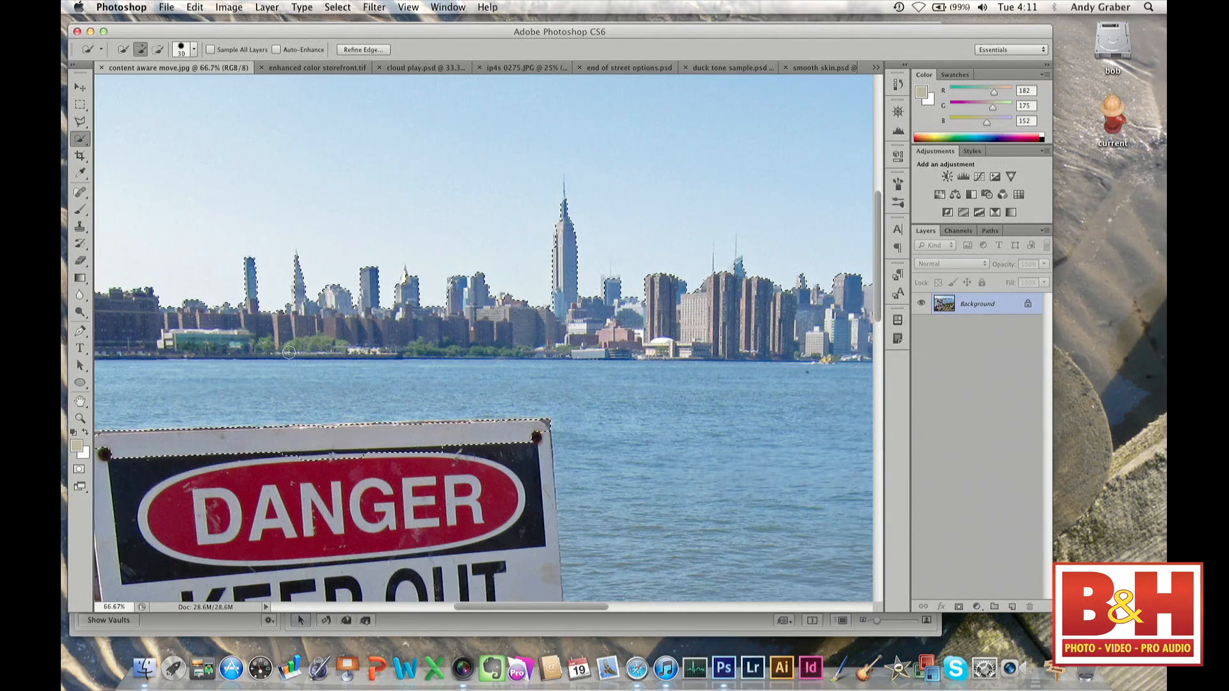
pyautogui.press('super+z')
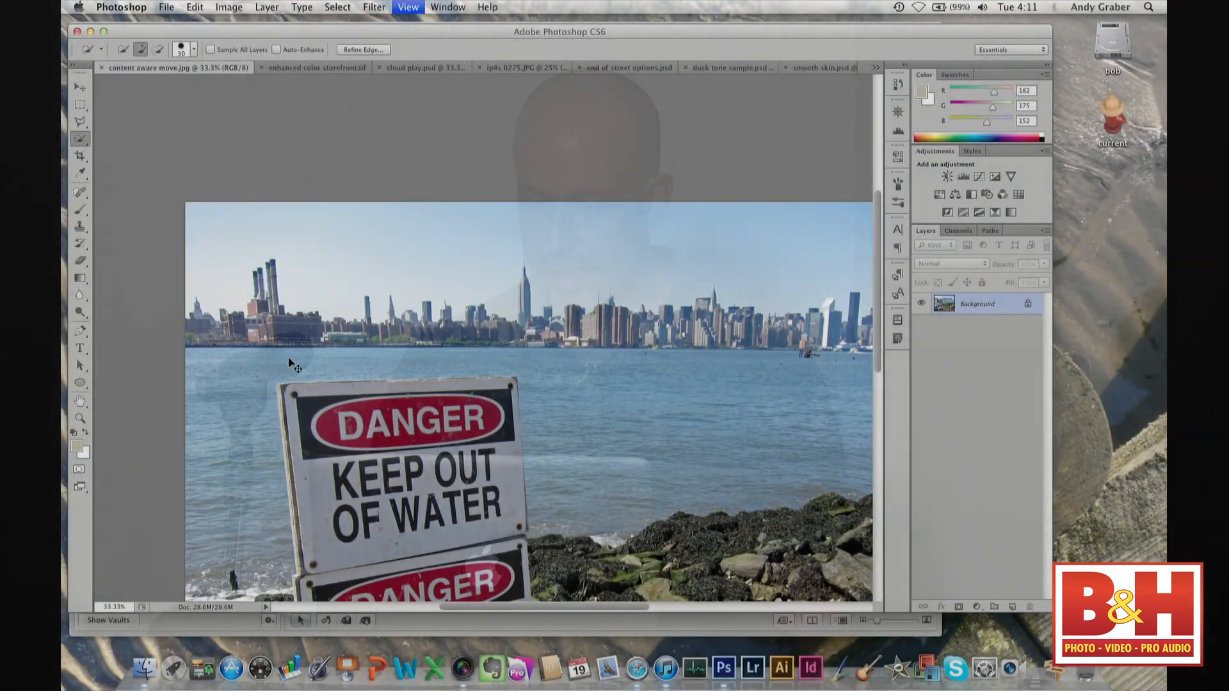
# Add a Hue/Saturation adjustment layer for the selected sky with hue +73, saturation +47 and lightness -20.
pyautogui.press('super+minus')
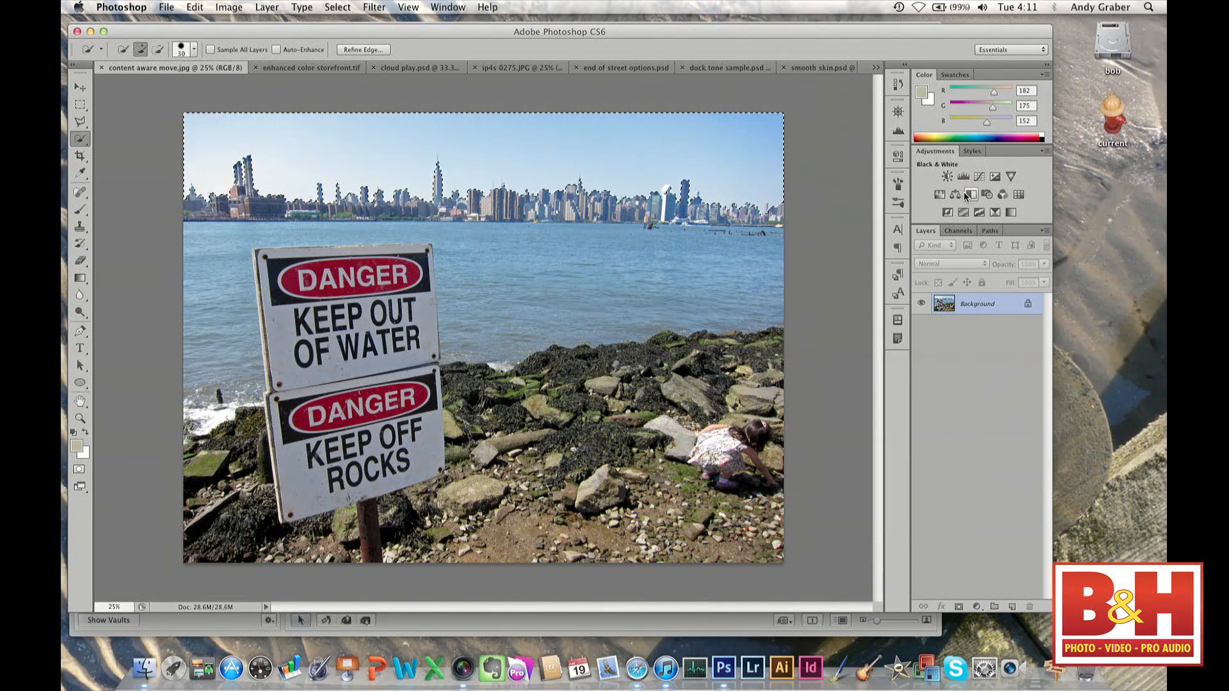
pyautogui.click(940, 195)
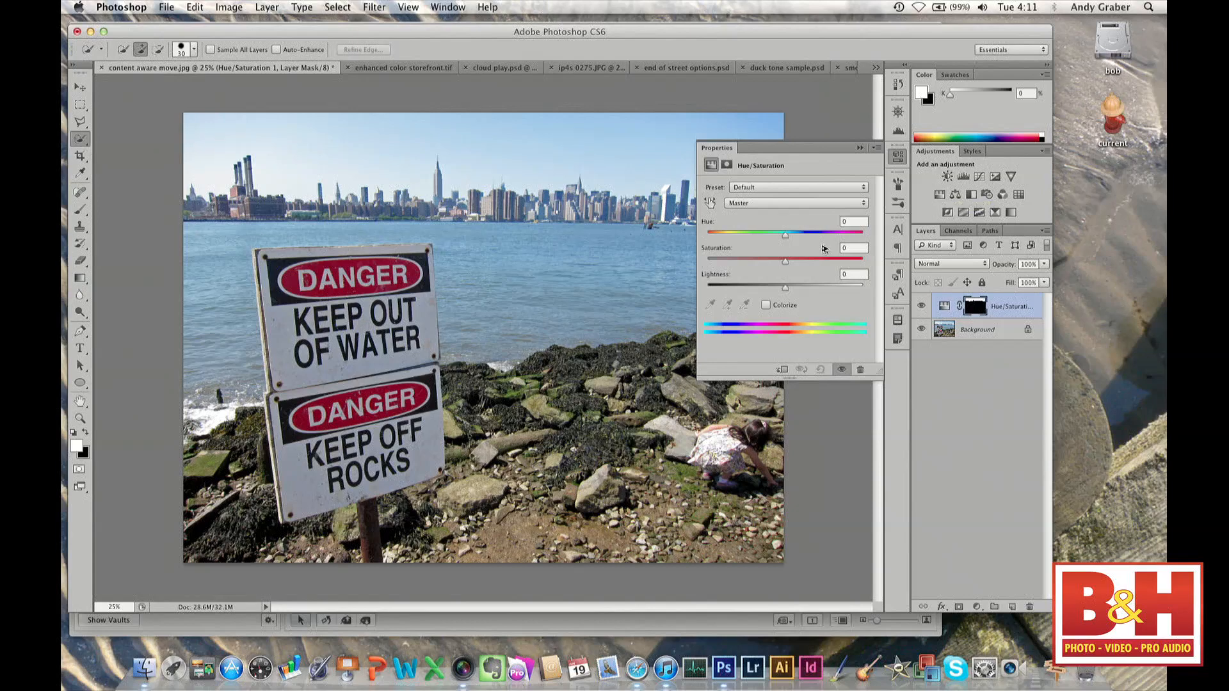
pyautogui.moveTo(787, 238); pyautogui.dragTo(829, 239)
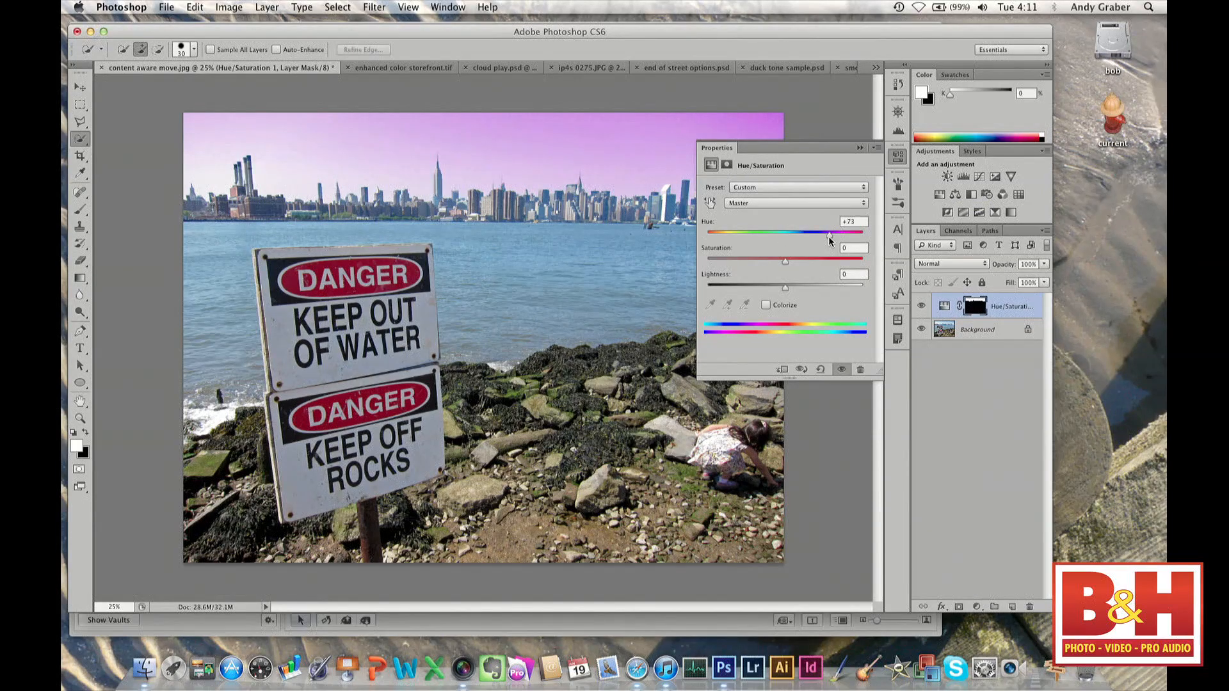
pyautogui.moveTo(783, 288); pyautogui.dragTo(823, 266)
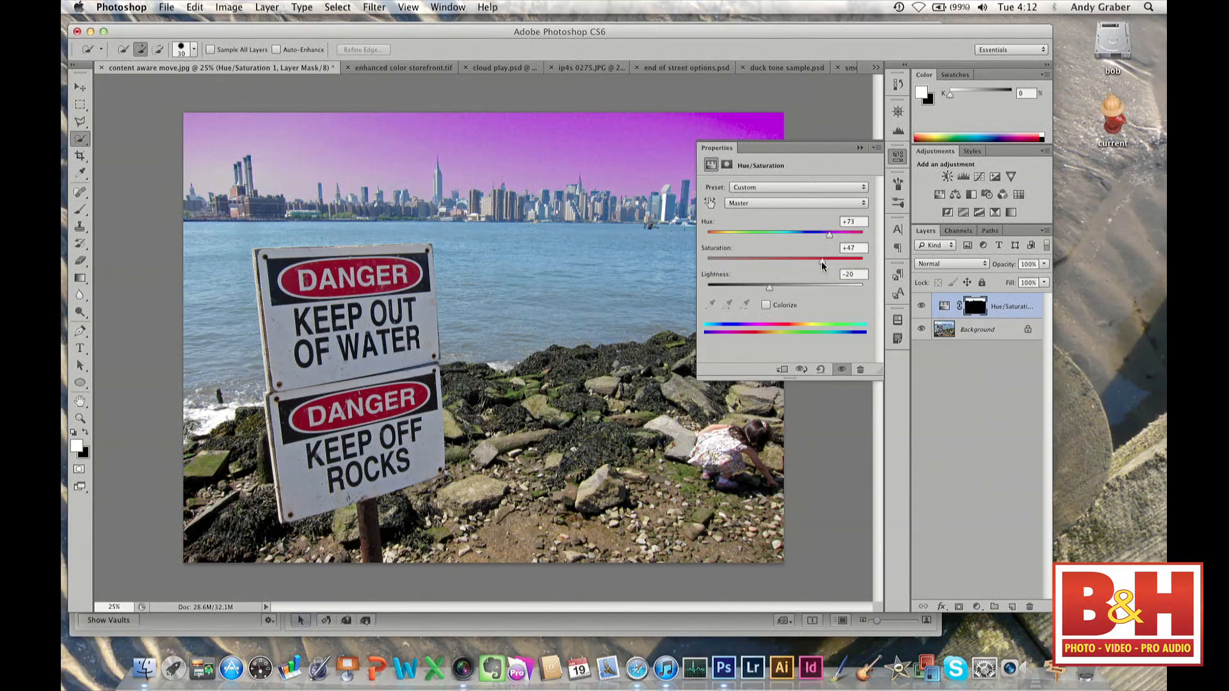
pyautogui.click(861, 148)
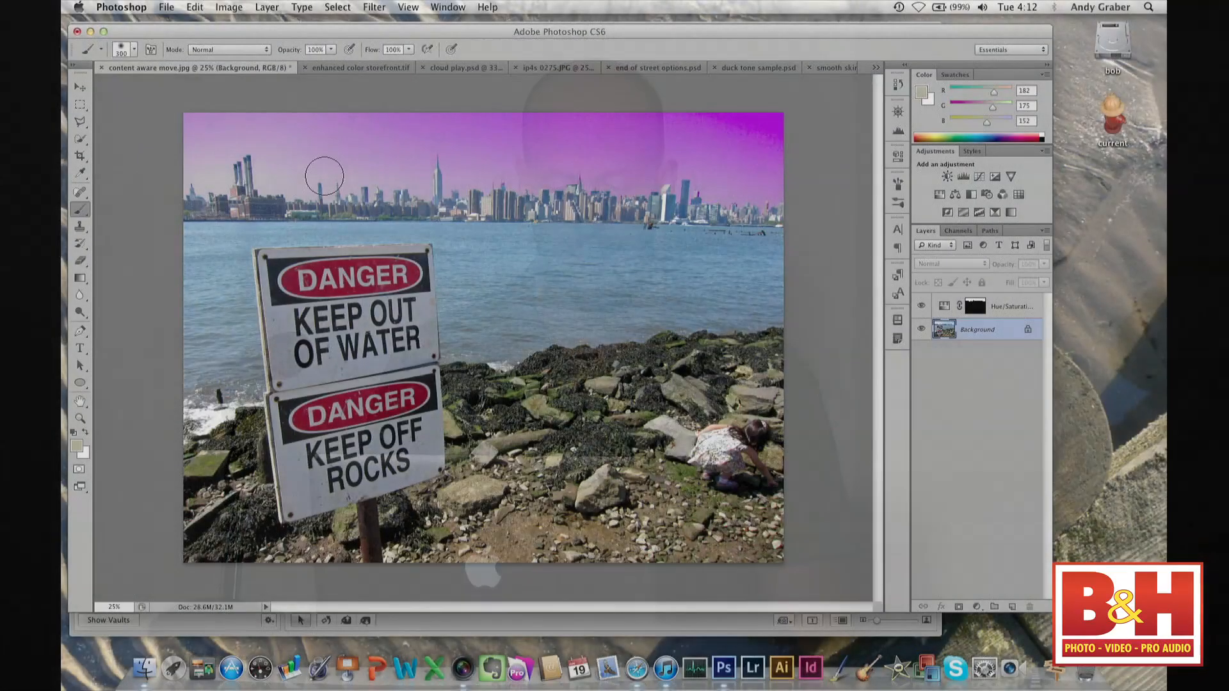
# Paint trial Brush strokes across the sky, skyline and sign on the Background layer, and undo them.
pyautogui.click(329, 159)
pyautogui.moveTo(333, 192)
pyautogui.mouseDown()
pyautogui.moveTo(409, 221)
pyautogui.moveTo(483, 106)
pyautogui.moveTo(531, 196)
pyautogui.moveTo(630, 128)
pyautogui.moveTo(615, 365)
pyautogui.mouseUp()
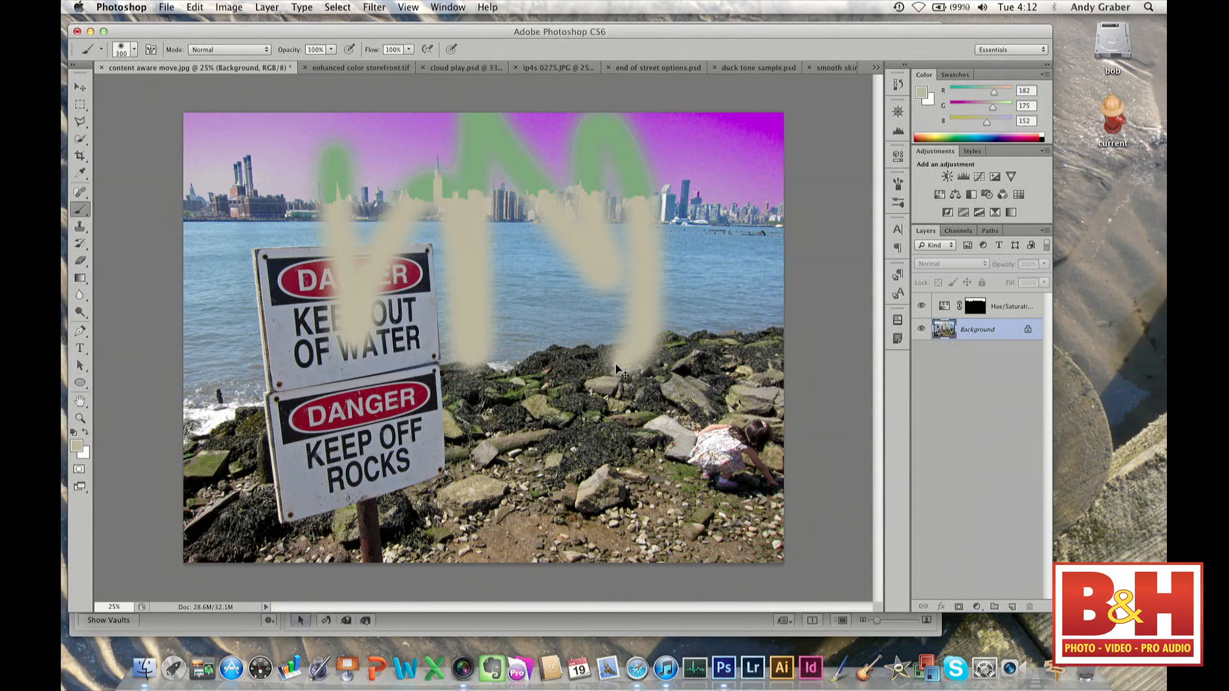
pyautogui.press('super+z')
pyautogui.press('super+z')
pyautogui.press('super+z')
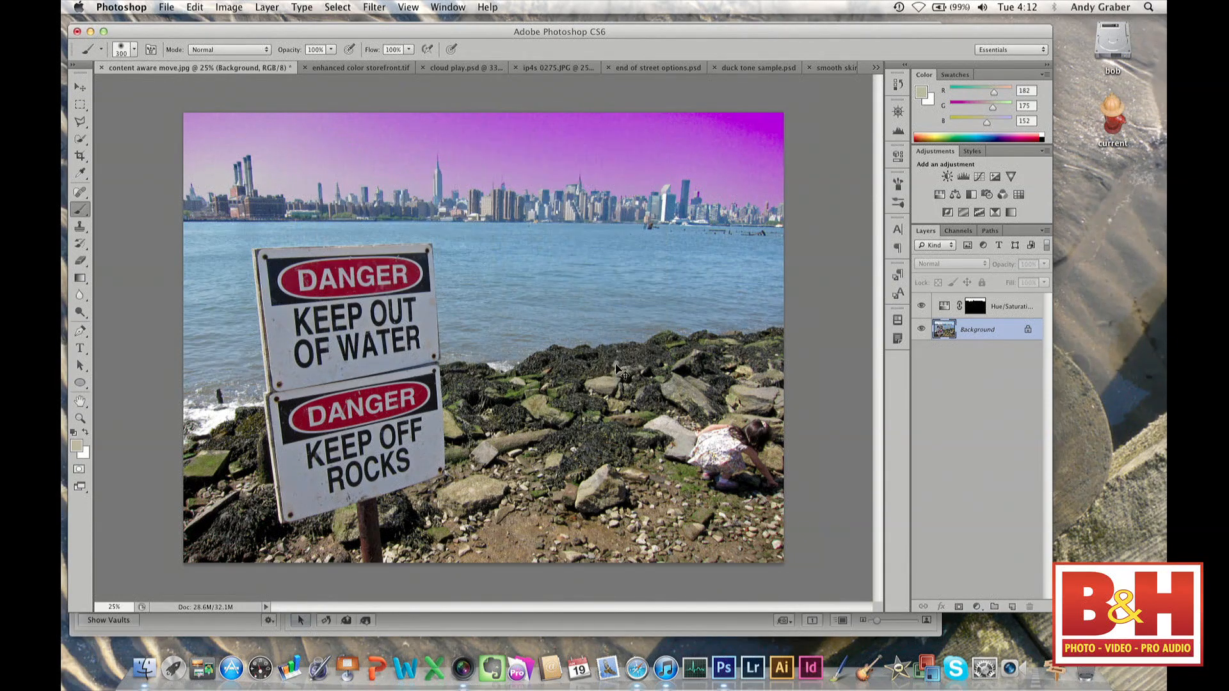
# Step the photo back past the Hue/Saturation adjustment layer to the active sky selection.
pyautogui.press('super+z')
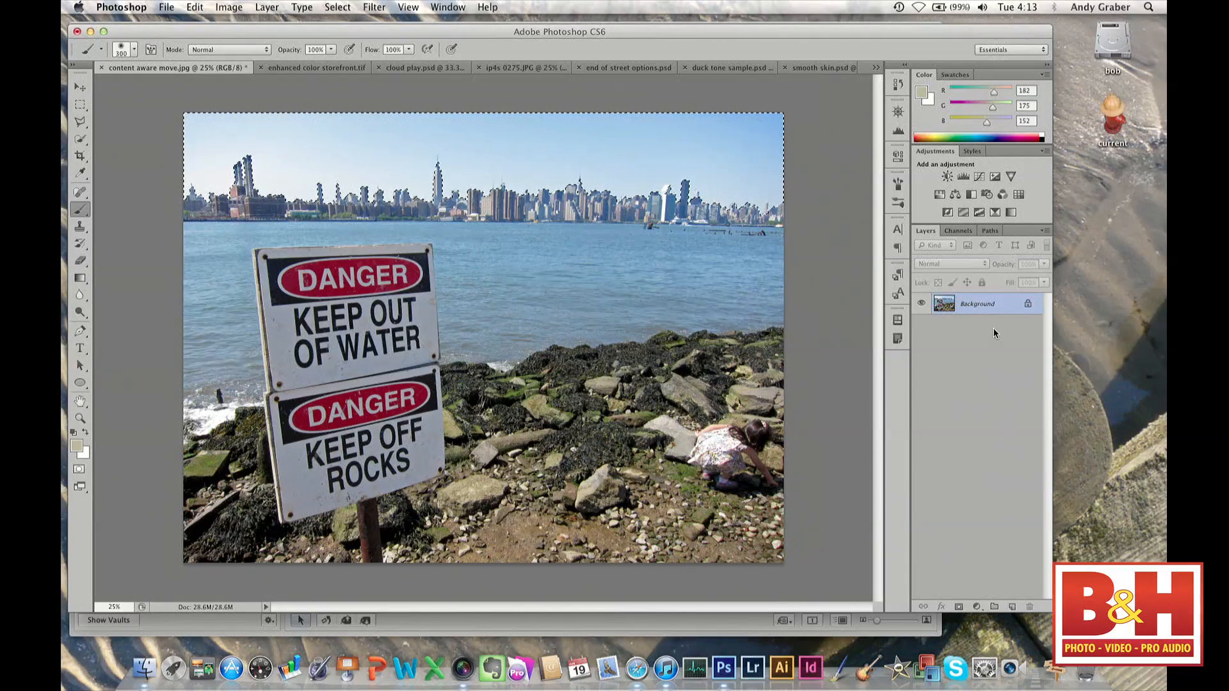
pyautogui.click(197, 6)
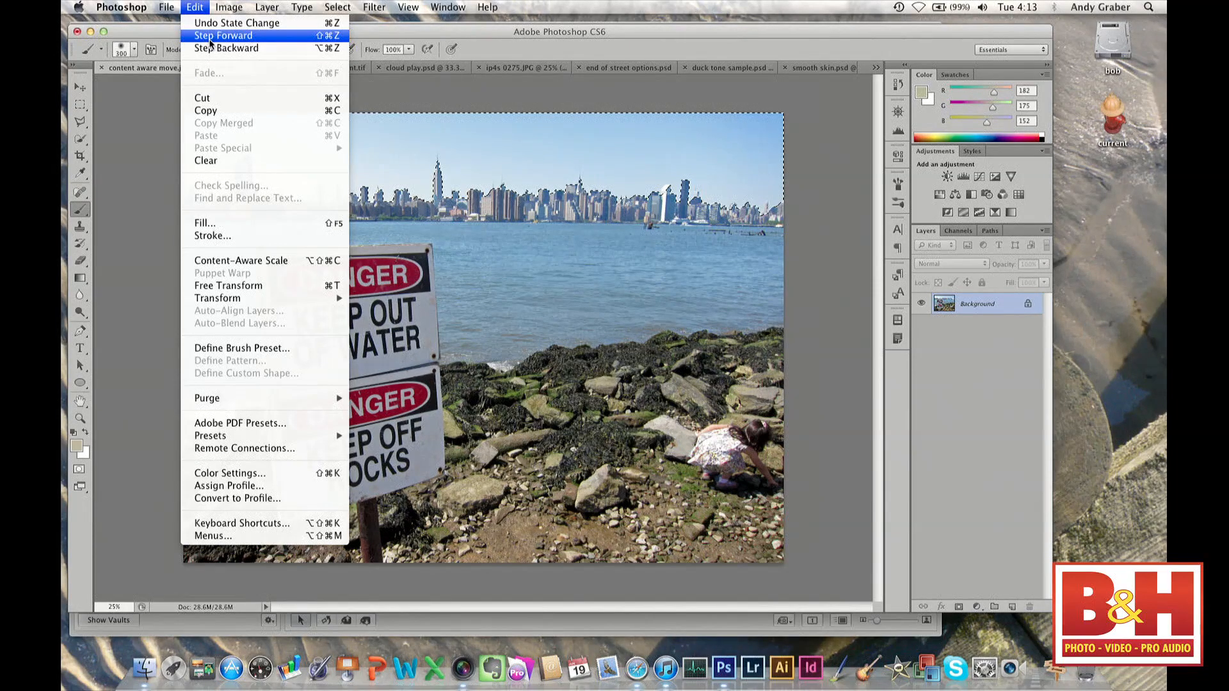
pyautogui.click(197, 6)
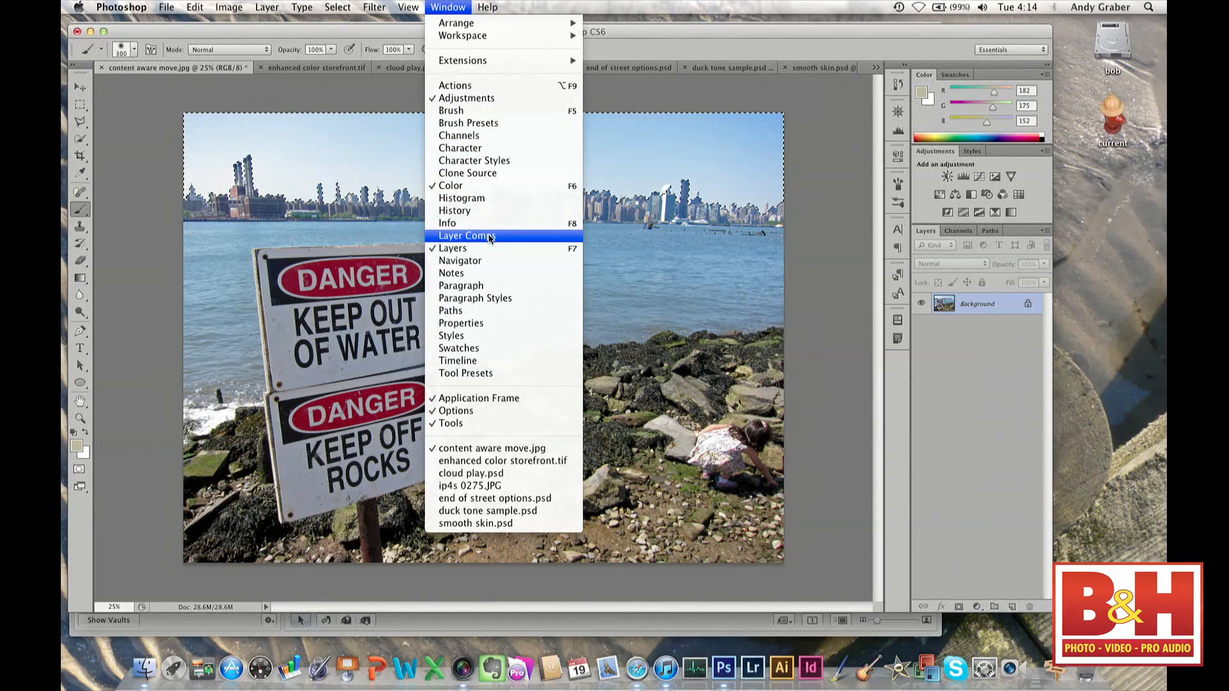
# Show the document's history and step through its states from the Brush stroke back to the last Quick Selection.
pyautogui.click(462, 7)
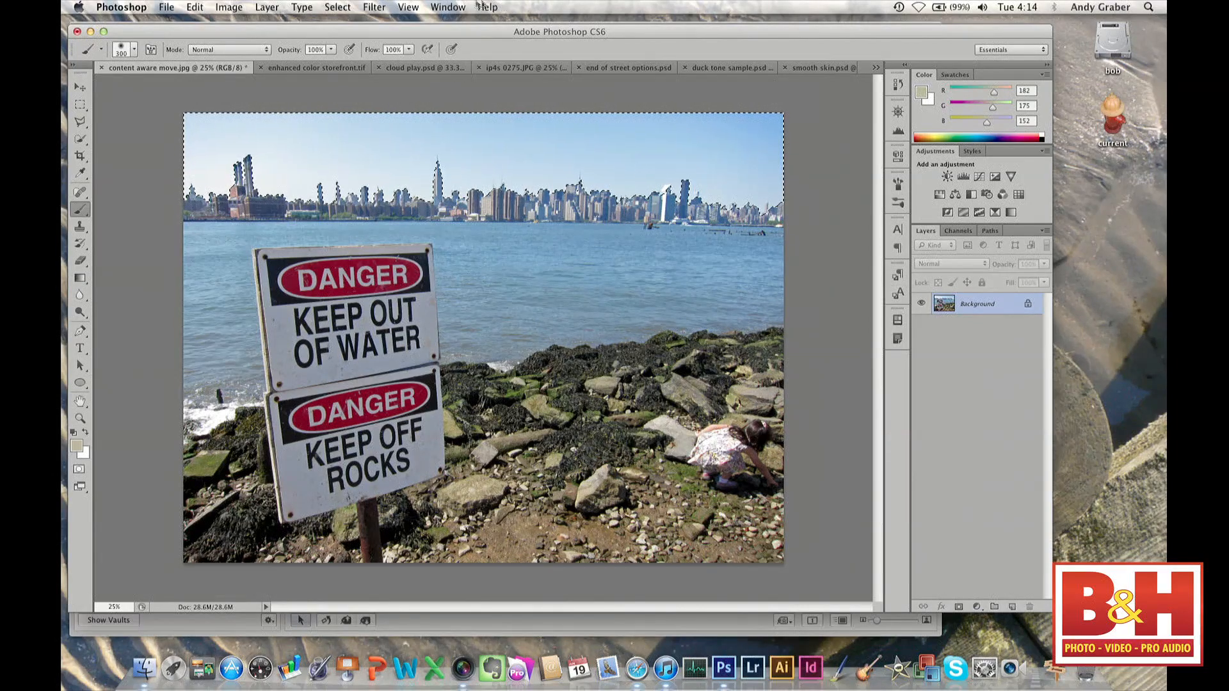
pyautogui.click(450, 7)
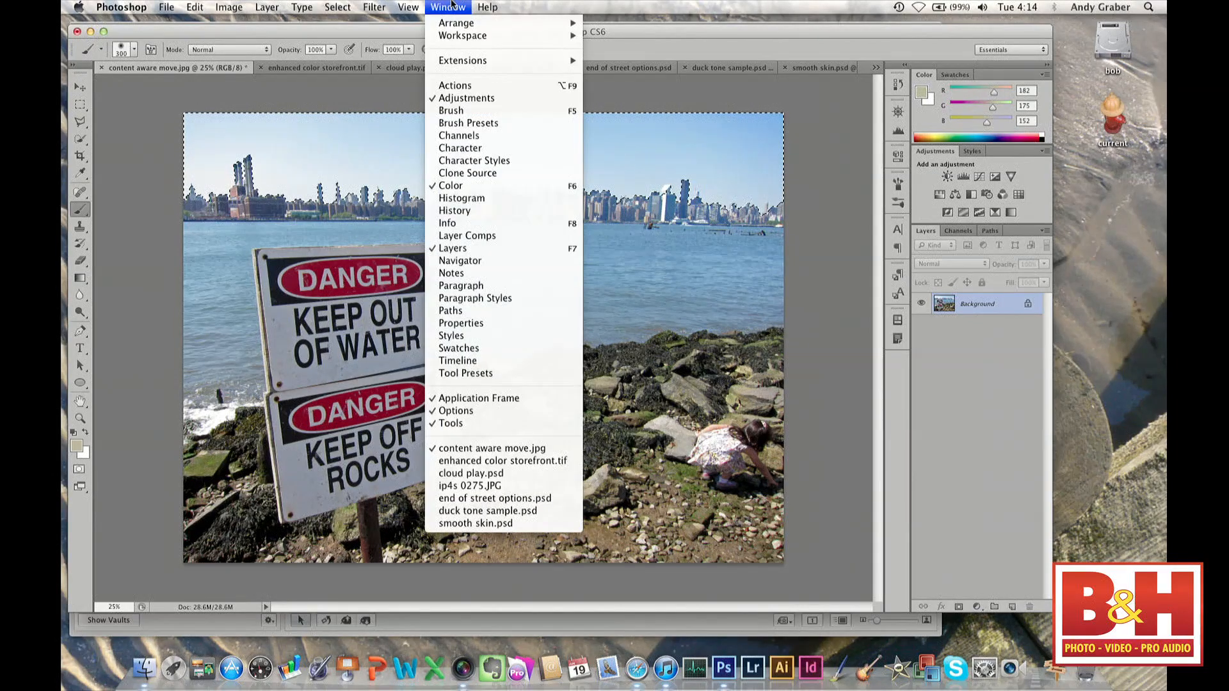
pyautogui.click(453, 211)
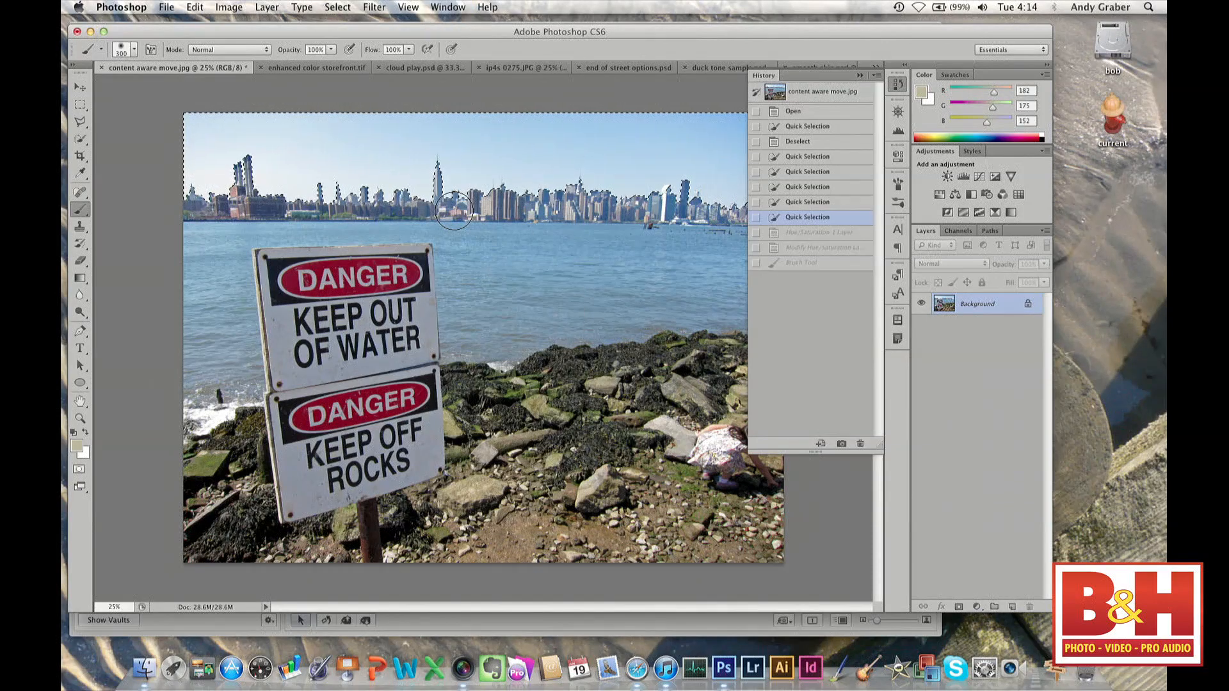
pyautogui.click(810, 262)
pyautogui.click(810, 248)
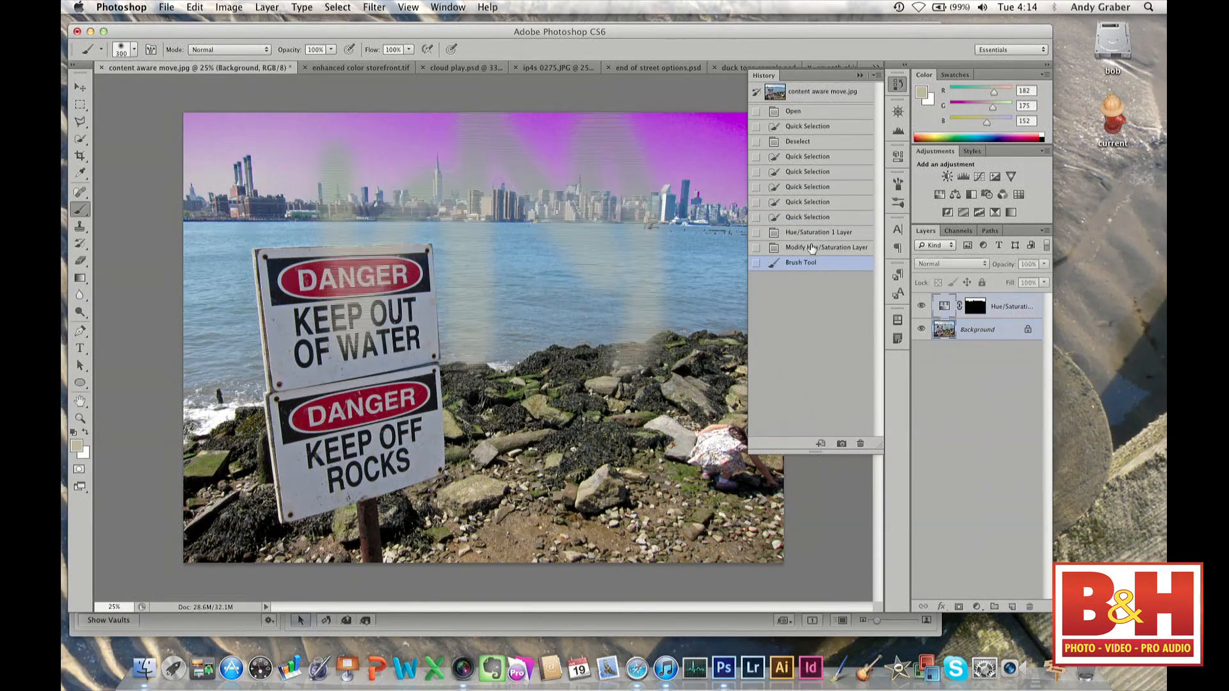
pyautogui.click(810, 233)
pyautogui.click(811, 217)
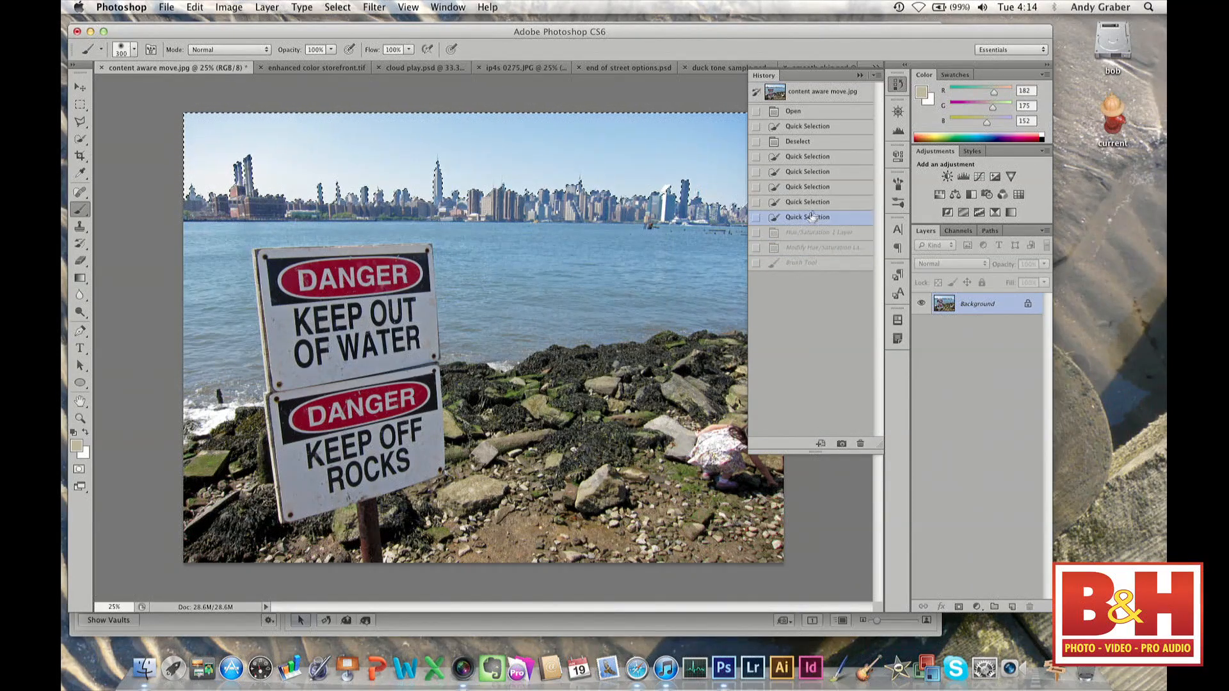
pyautogui.click(861, 71)
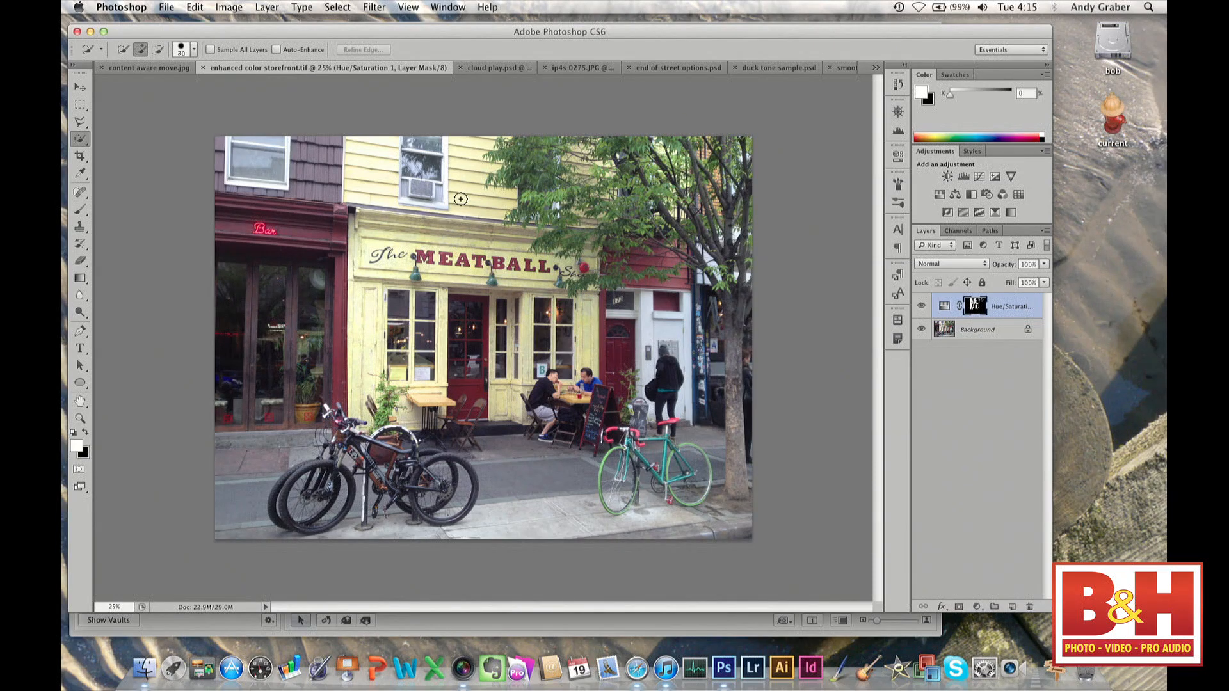
# In enhanced color storefront.tif, try selecting the yellow facade with a 50 px Quick Selection brush, and clear the selection.
pyautogui.press(']')
pyautogui.press(']')
pyautogui.moveTo(371, 228)
pyautogui.mouseDown()
pyautogui.moveTo(519, 239)
pyautogui.moveTo(401, 234)
pyautogui.mouseUp()
pyautogui.moveTo(354, 272); pyautogui.dragTo(368, 312)
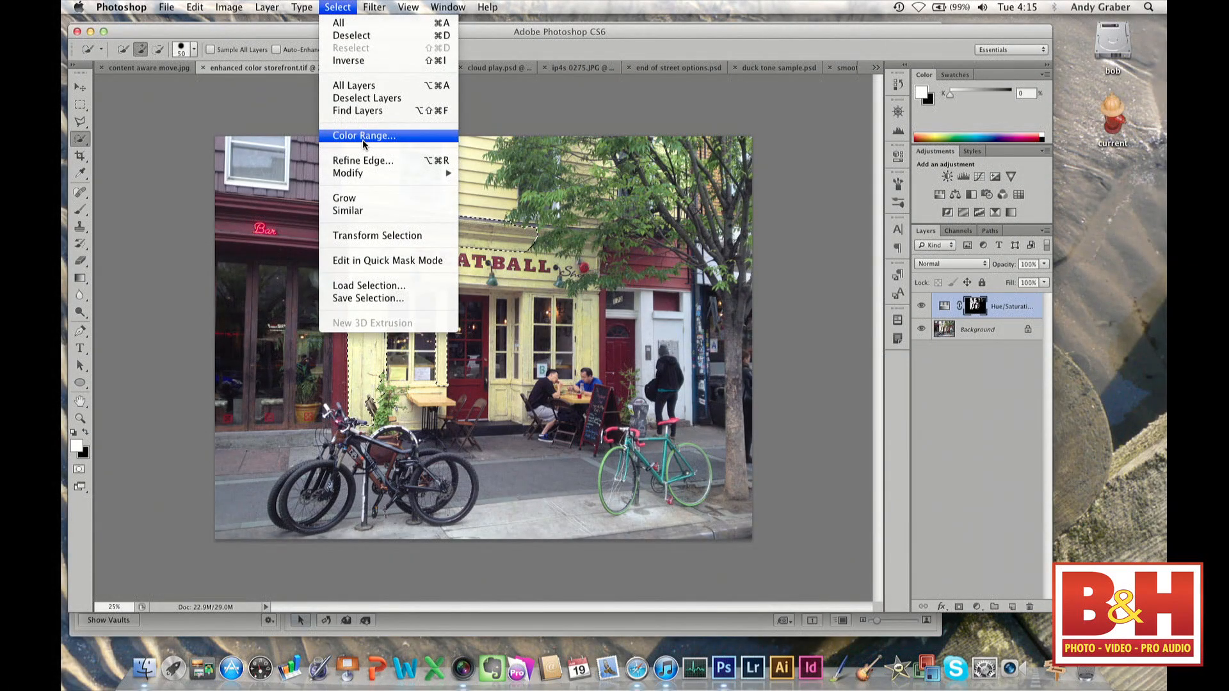
pyautogui.click(336, 5)
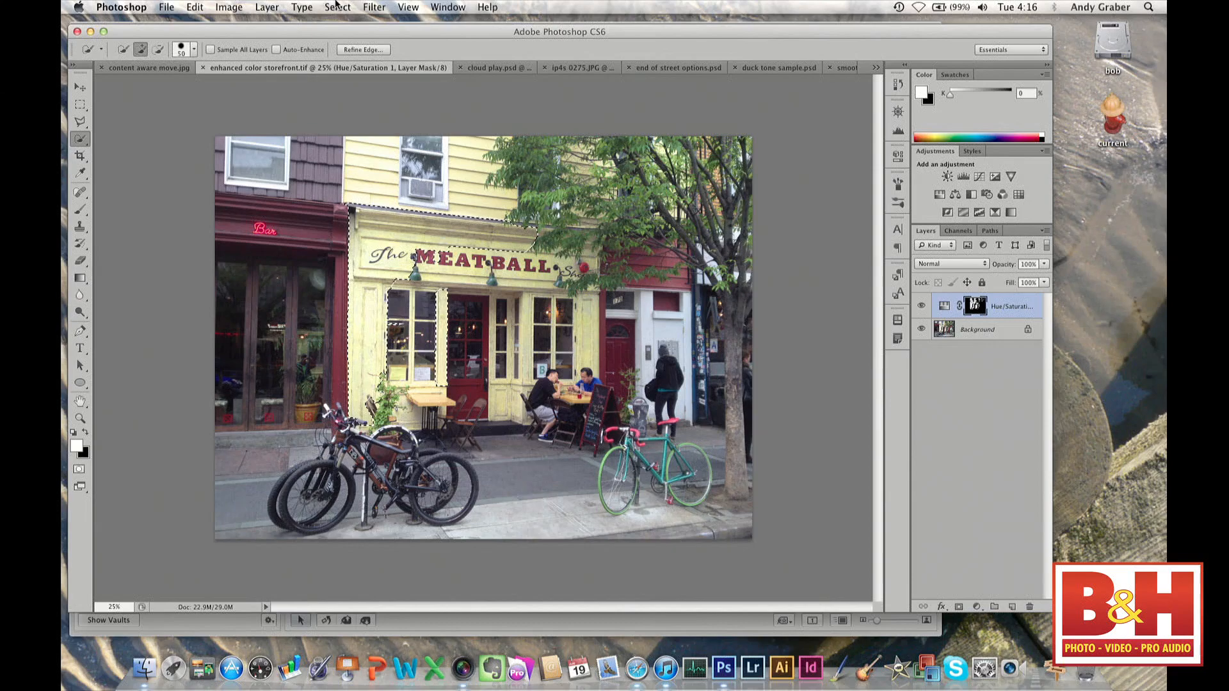
pyautogui.press('super+d')
# Return to content aware move.jpg, clear its sky selection and switch to the Magic Wand tool.
pyautogui.click(149, 67)
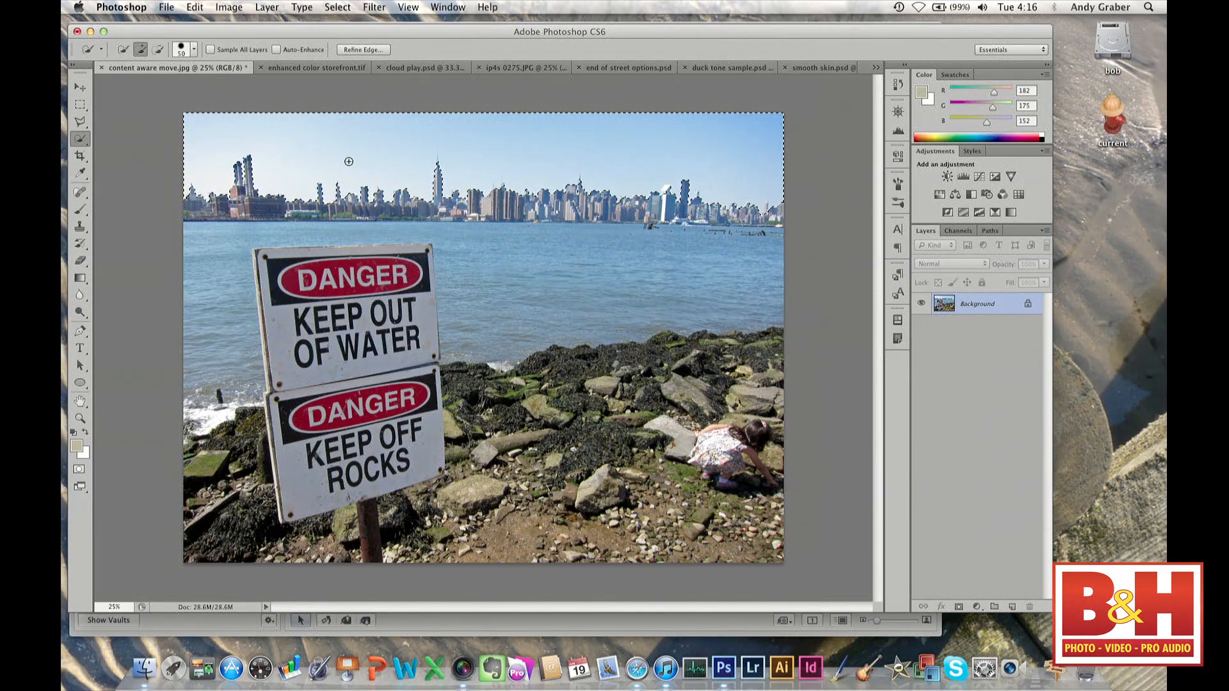
pyautogui.press('super+d')
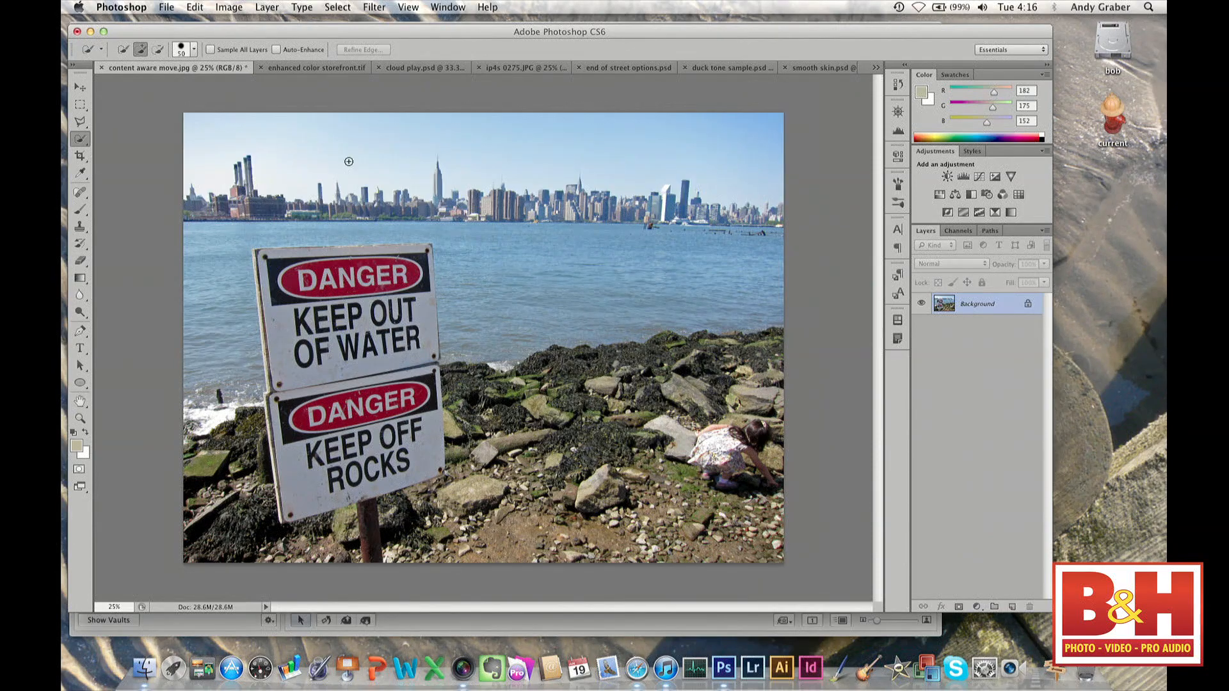
pyautogui.moveTo(79, 145); pyautogui.dragTo(137, 139)
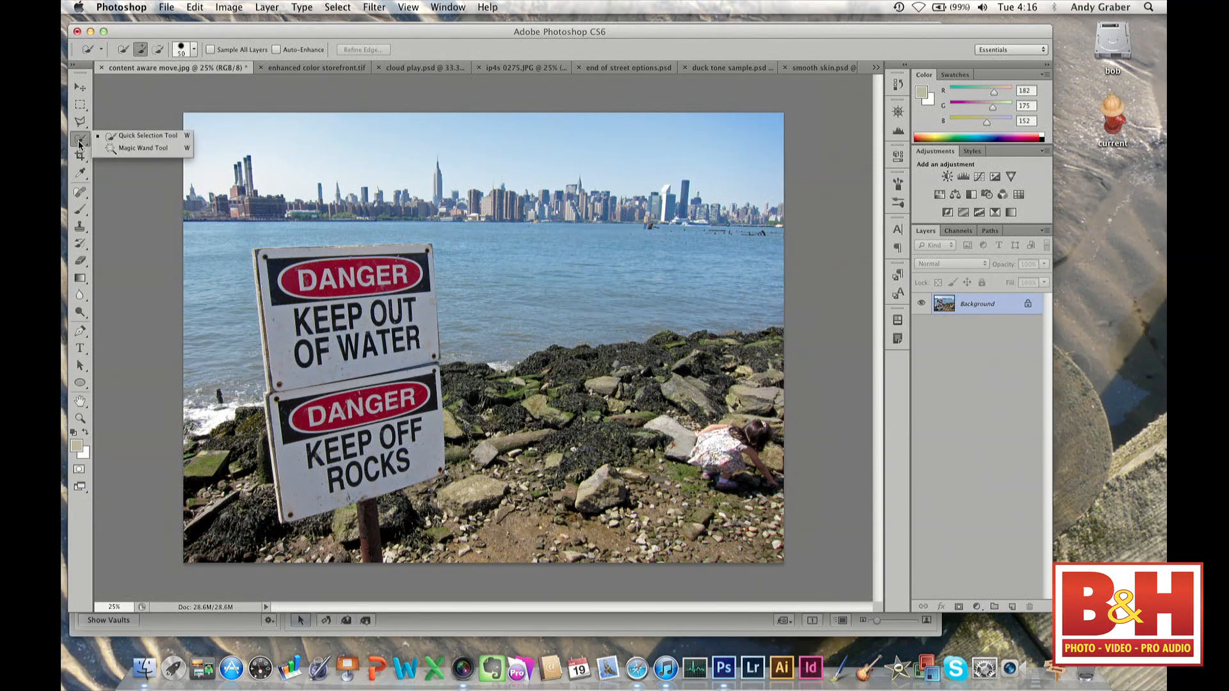
pyautogui.click(141, 149)
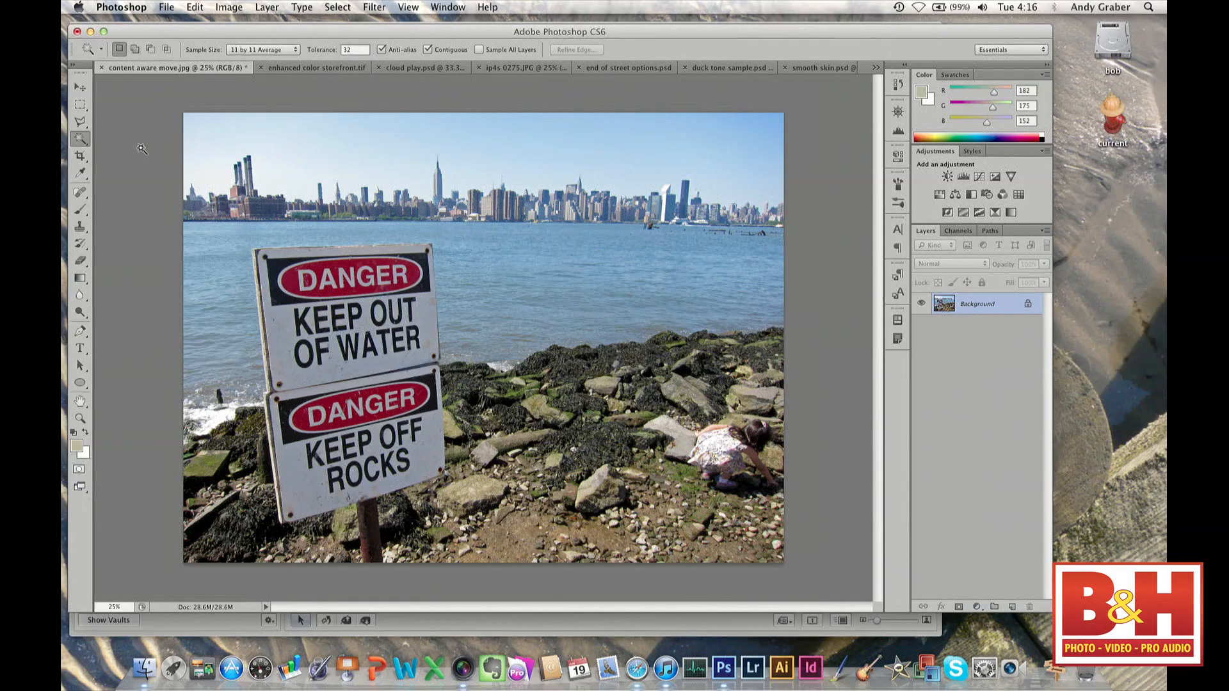
# Select the sky with the Magic Wand at tolerance 32, adding the missed upper-right corner to the selection.
pyautogui.click(400, 135)
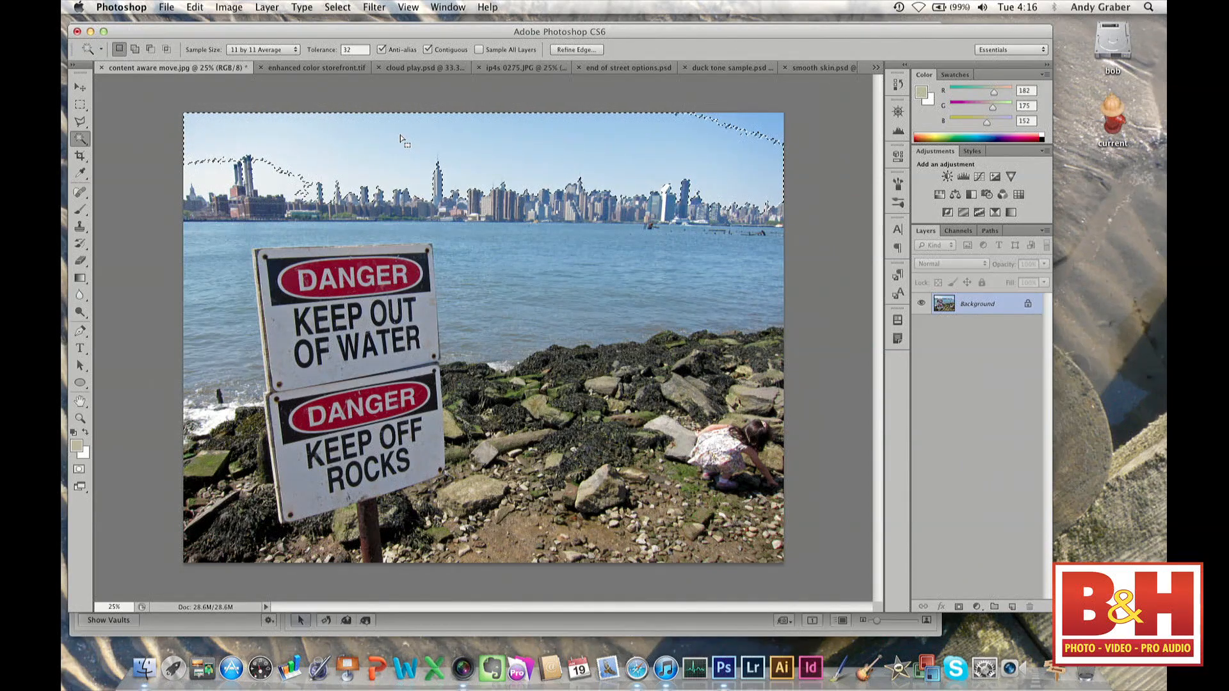
pyautogui.press('shift')
pyautogui.keyDown('shift'); pyautogui.click(730, 125); pyautogui.keyUp('shift')
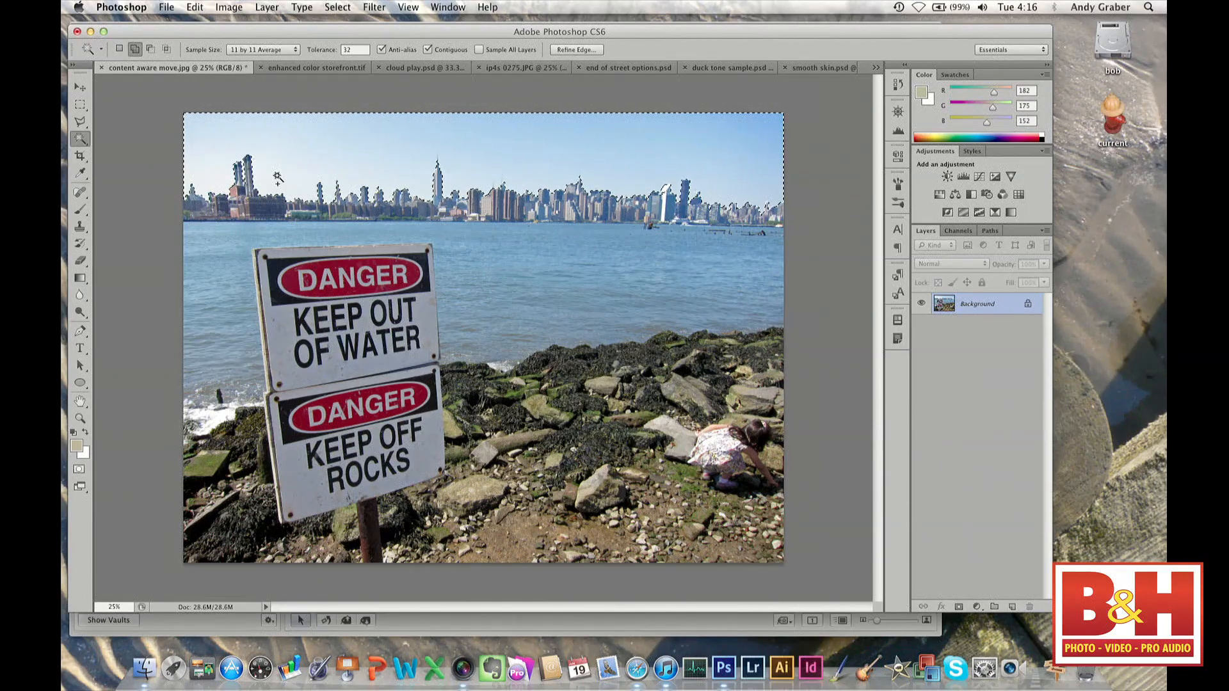
# Reselect the sky with the Magic Wand at 66.7% magnification, adding the missed areas above the skyline and in the upper-right corner.
pyautogui.press('super+equal')
pyautogui.press('super+equal')
pyautogui.press('super+equal')
pyautogui.scroll(5, 438, 157)
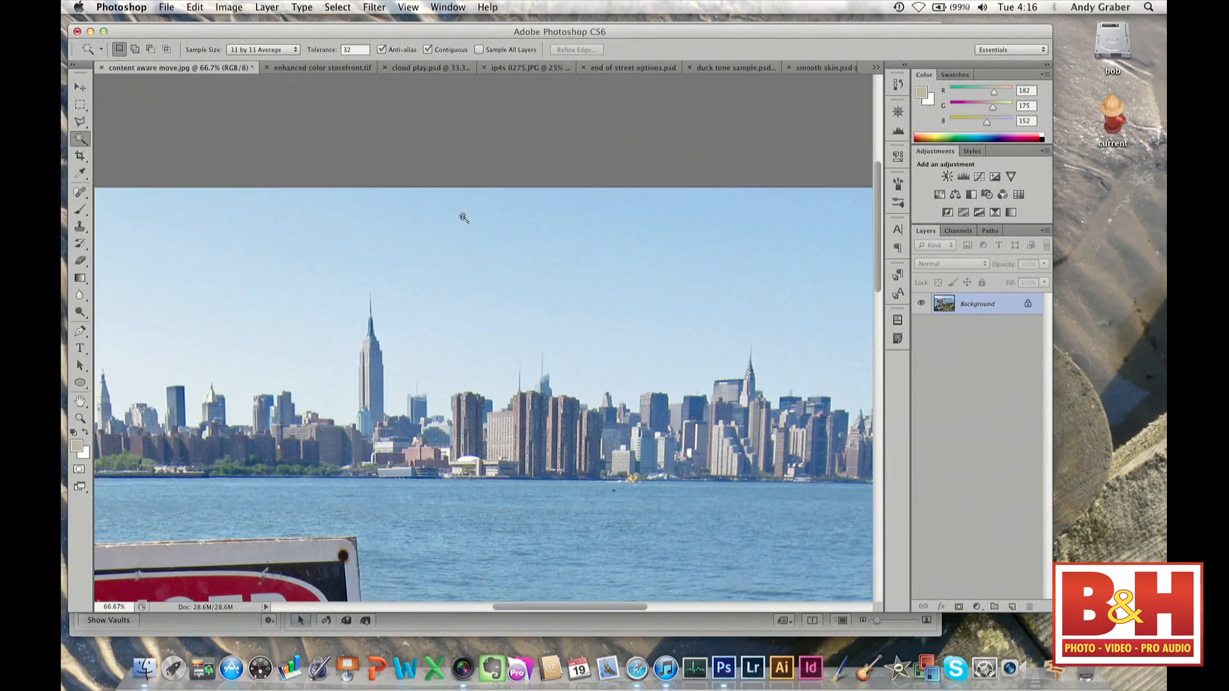
pyautogui.click(460, 249)
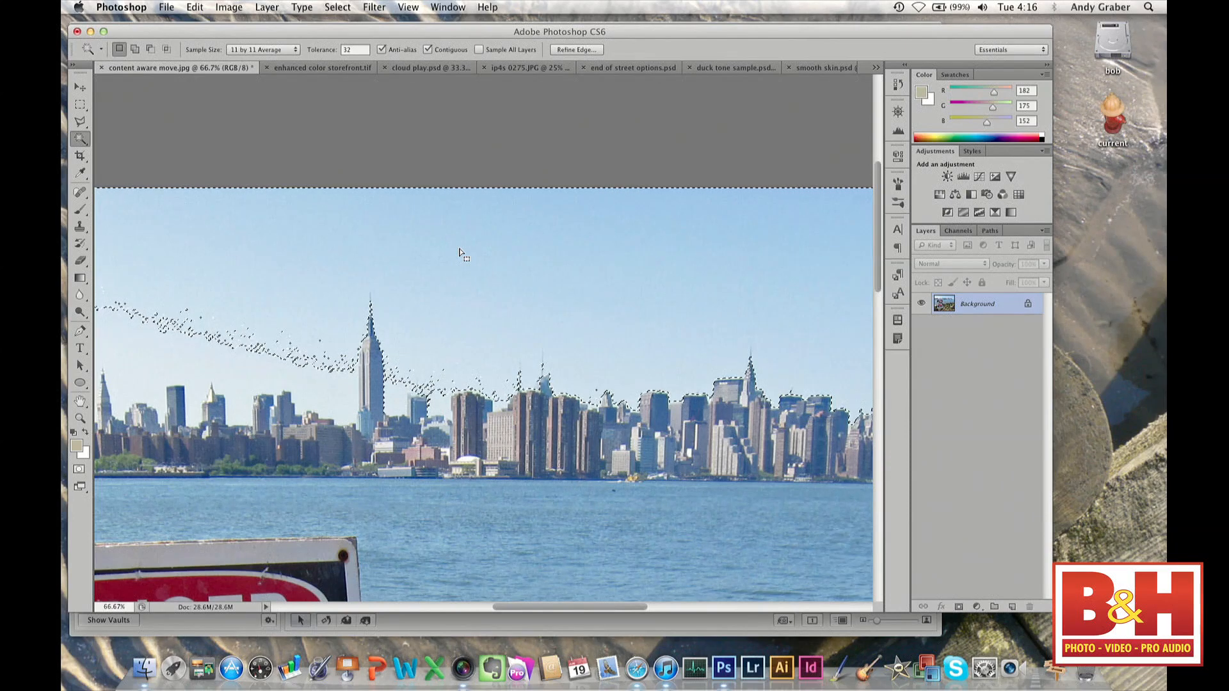
pyautogui.press('shift')
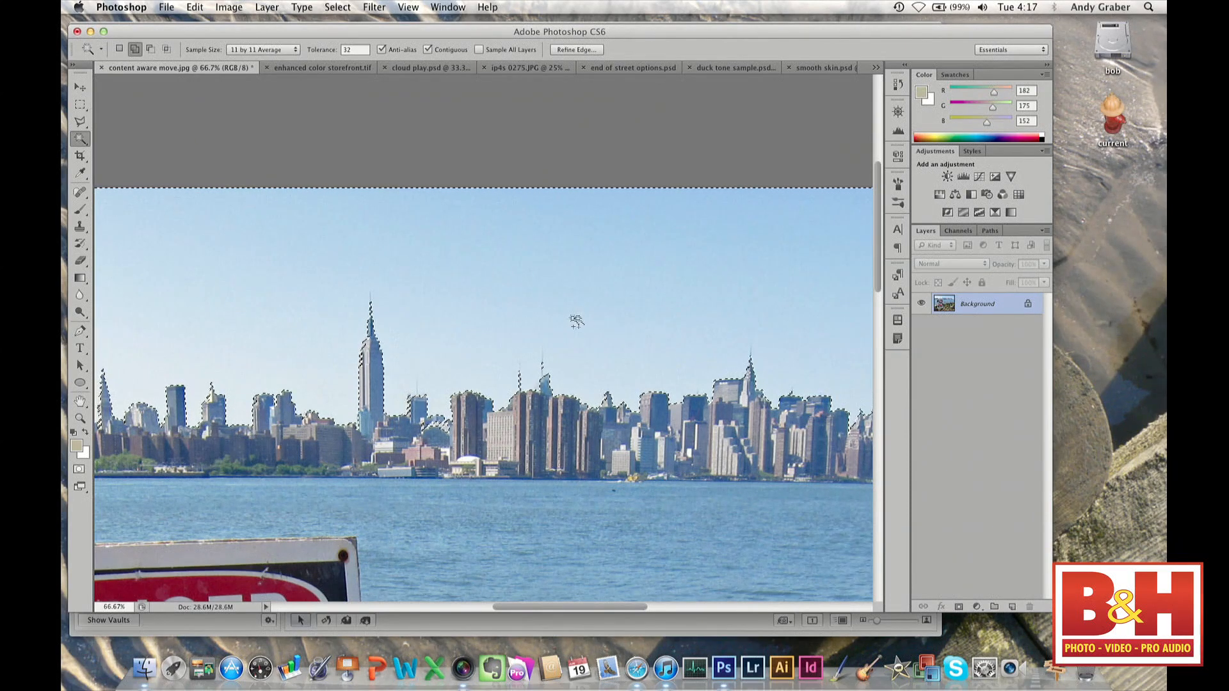
pyautogui.hscroll(10, 590, 318)
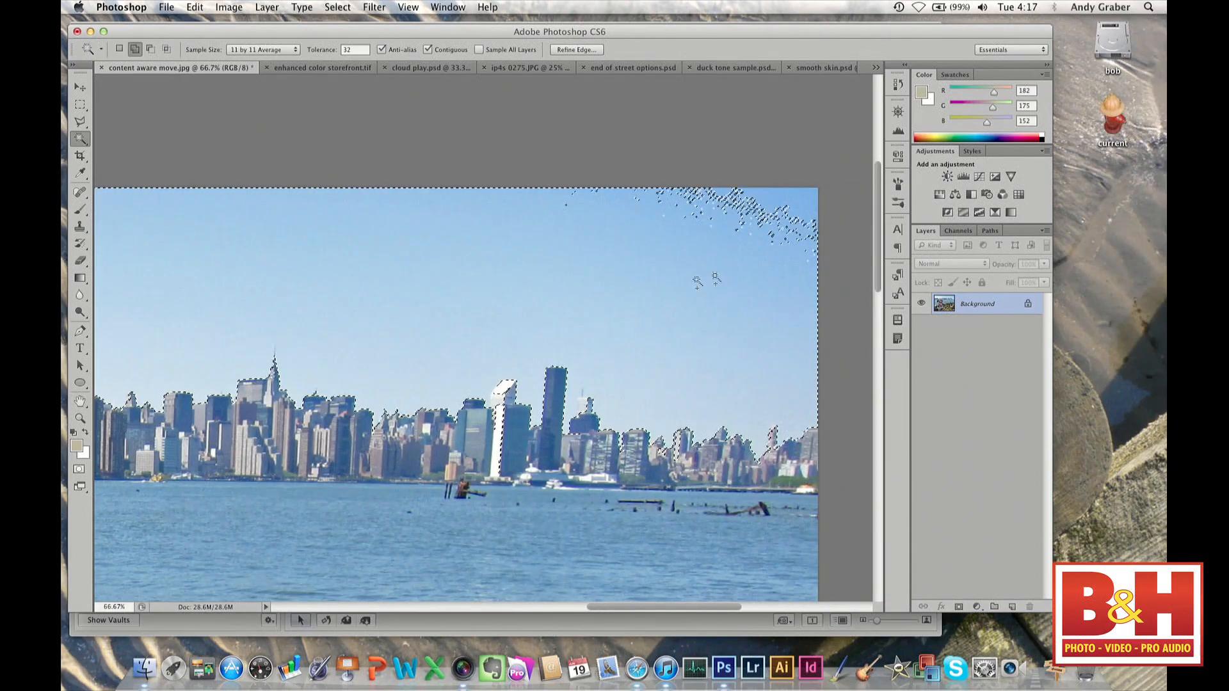
pyautogui.keyDown('shift'); pyautogui.click(780, 218); pyautogui.keyUp('shift')
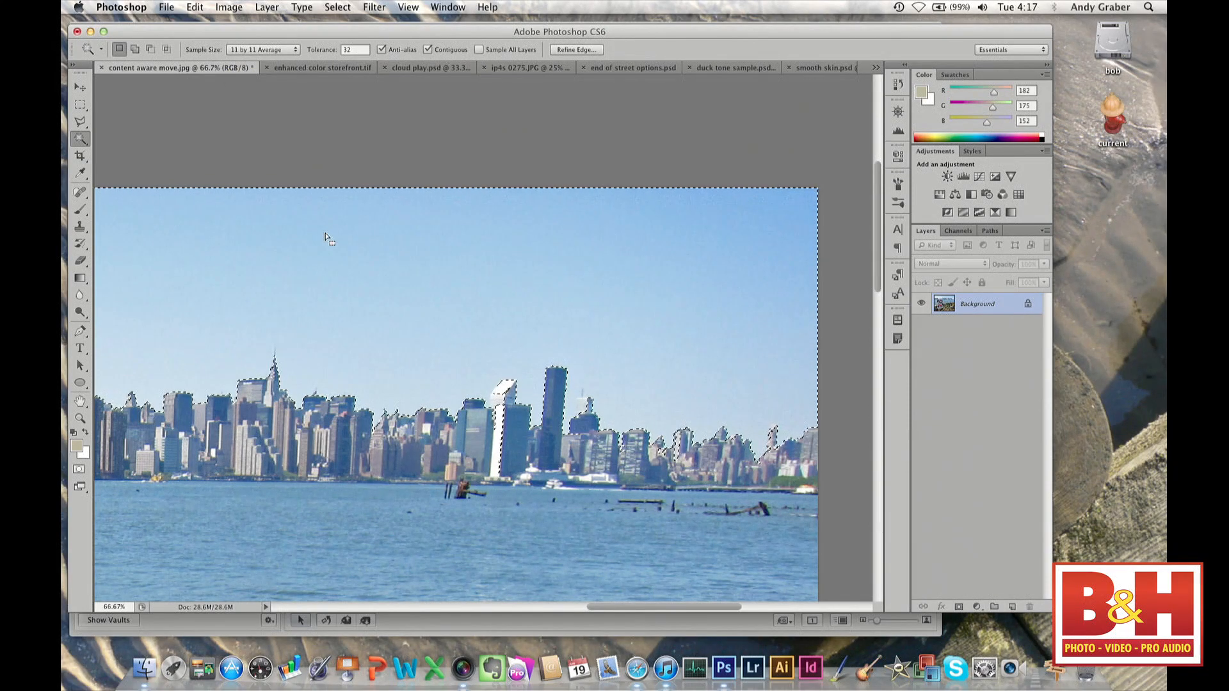
# Check the selection edge along the skyline, switch back to the Quick Selection tool and clear the selection.
pyautogui.hscroll(-10, 327, 239)
pyautogui.scroll(-4, 327, 238)
pyautogui.hscroll(-5, 327, 239)
pyautogui.scroll(1, 327, 239)
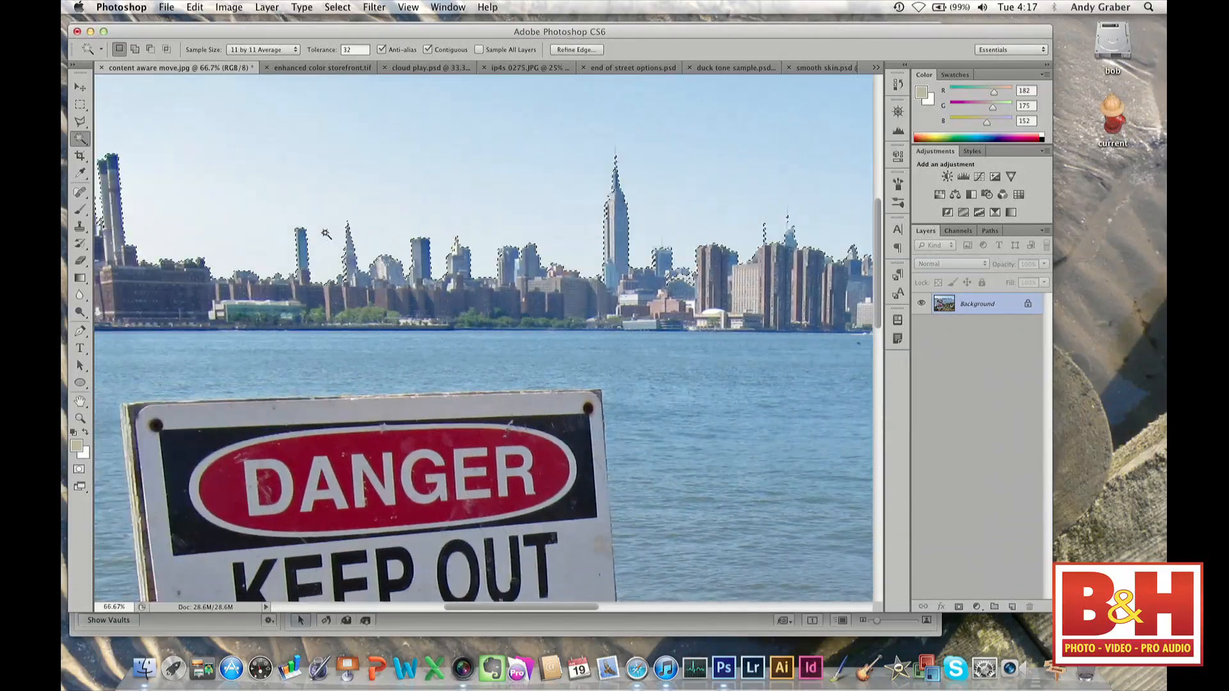
pyautogui.click(78, 140)
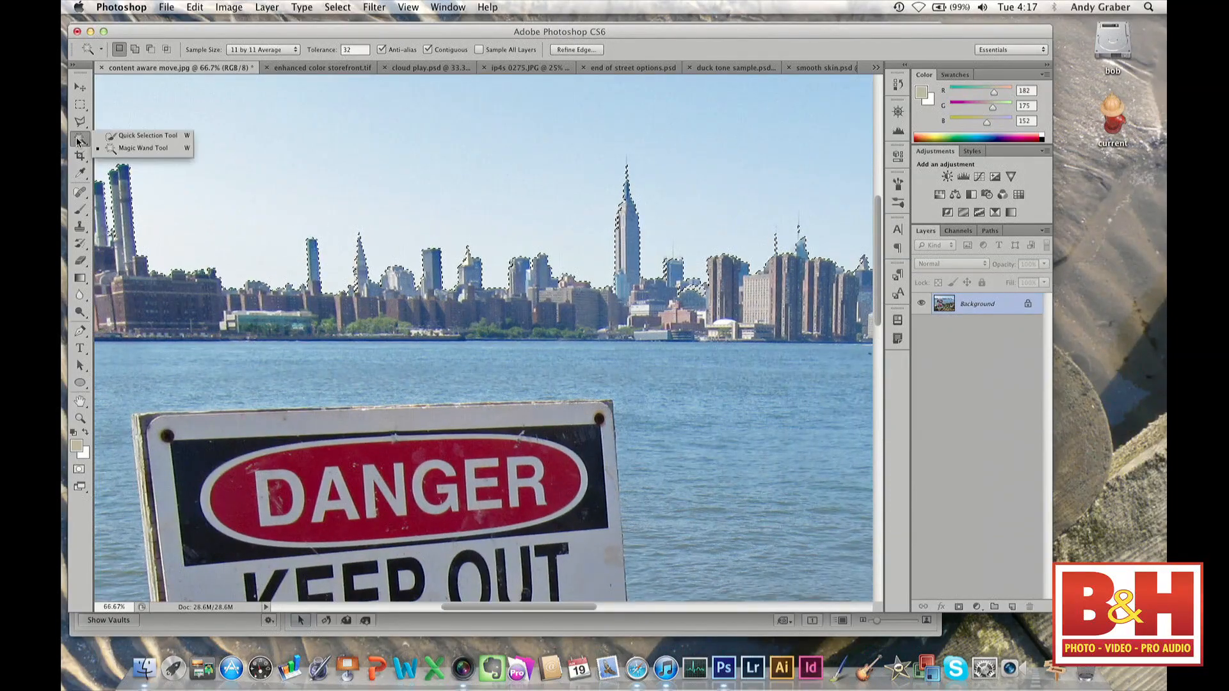
pyautogui.click(130, 136)
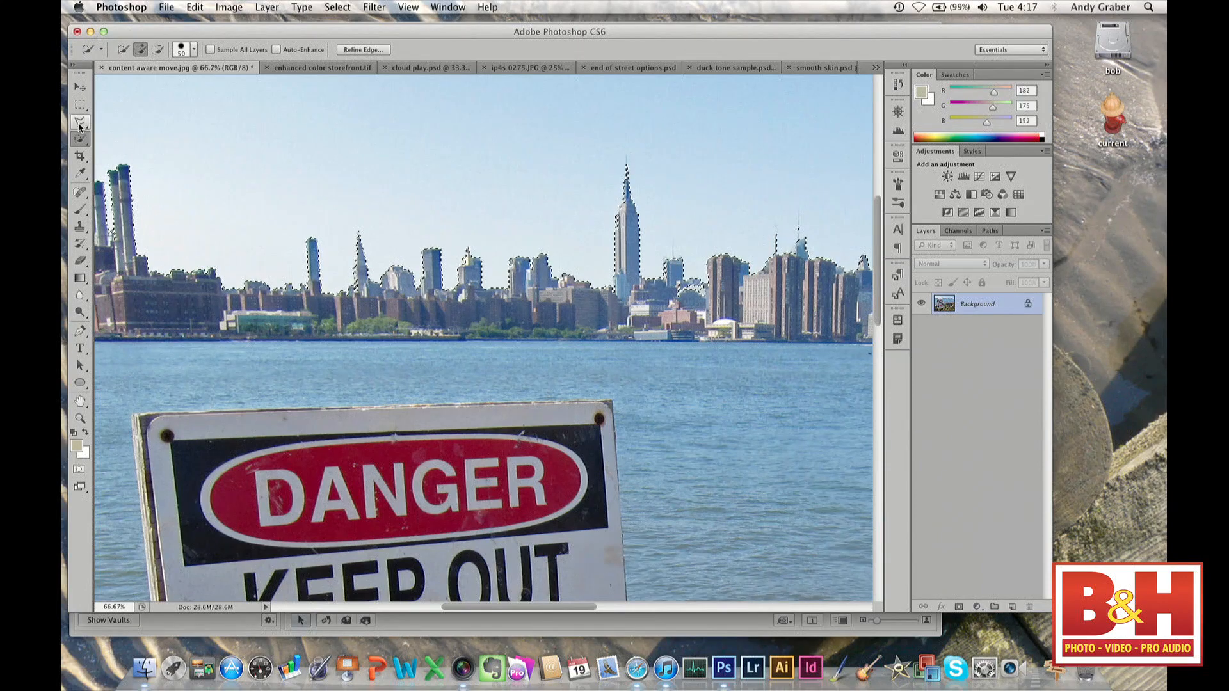
pyautogui.press('super+0')
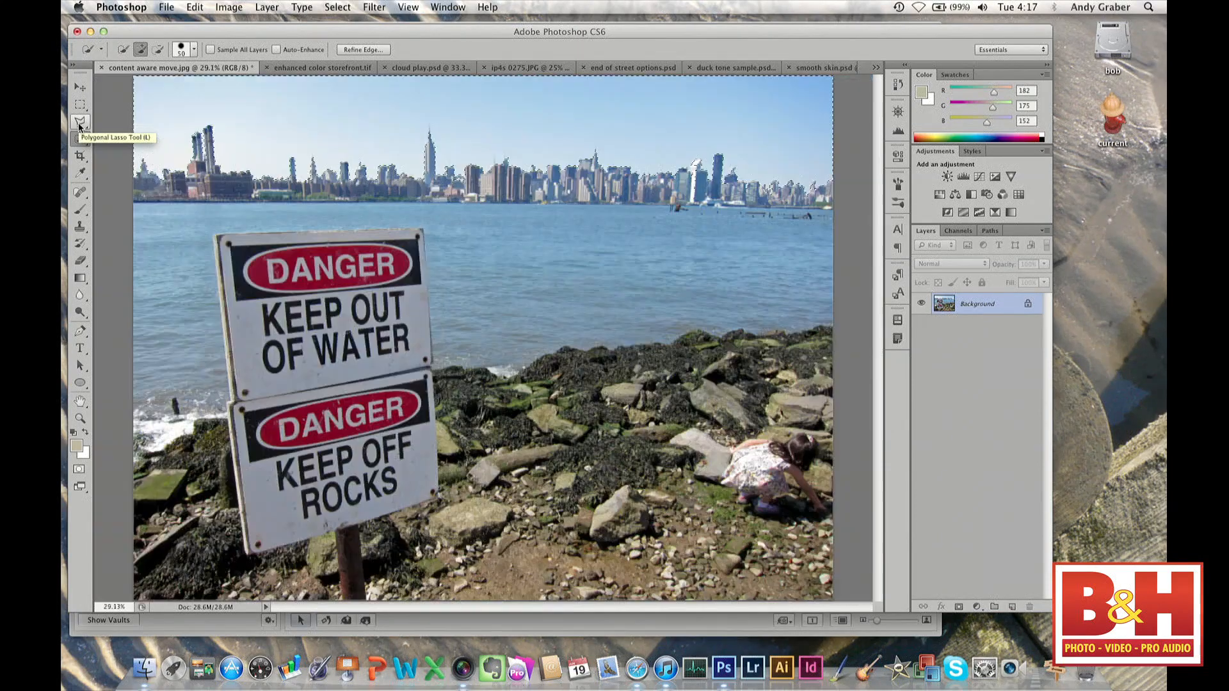
pyautogui.press('super+d')
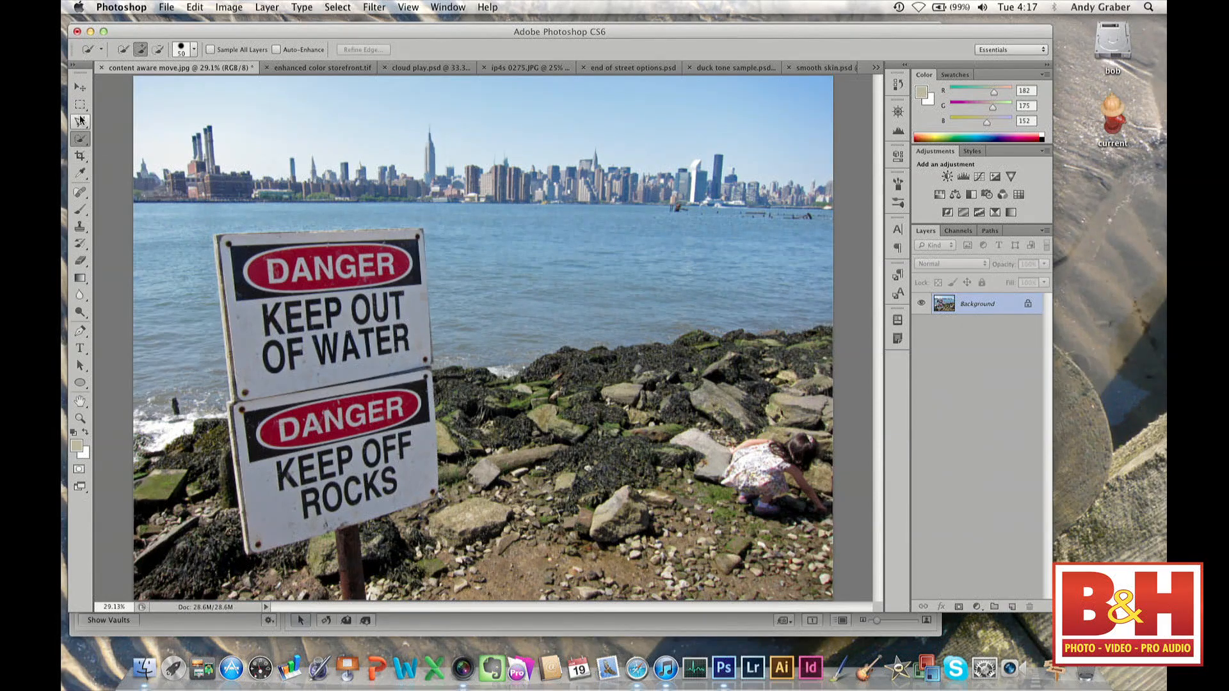
# Choose the Polygonal Lasso tool and hide the Curves 1 layer and Layer 1 in duck tone sample.psd.
pyautogui.click(80, 120)
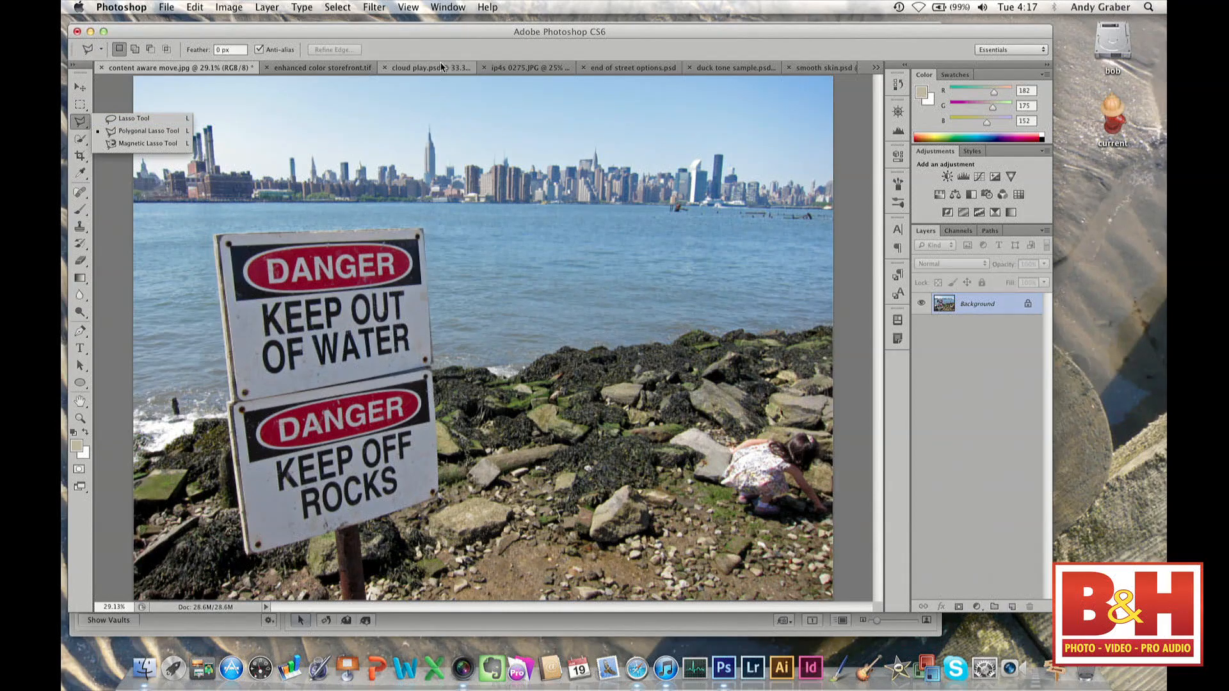
pyautogui.click(741, 68)
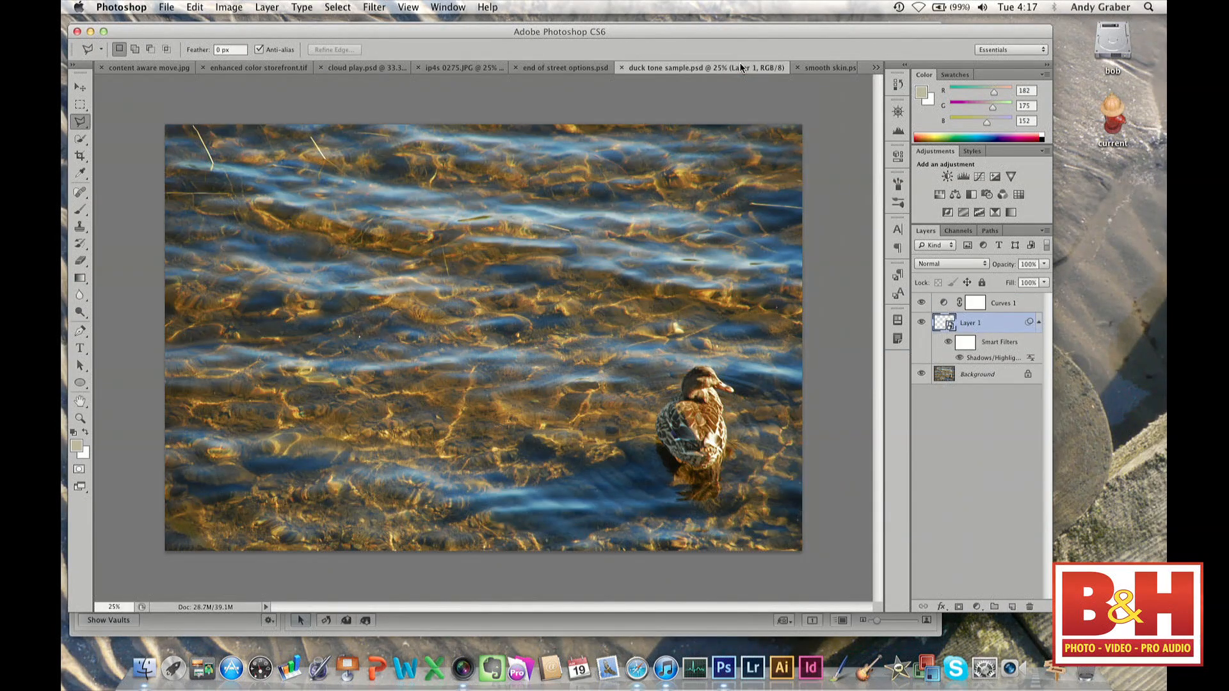
pyautogui.press('super+equal')
pyautogui.press('super+equal')
pyautogui.press('super+equal')
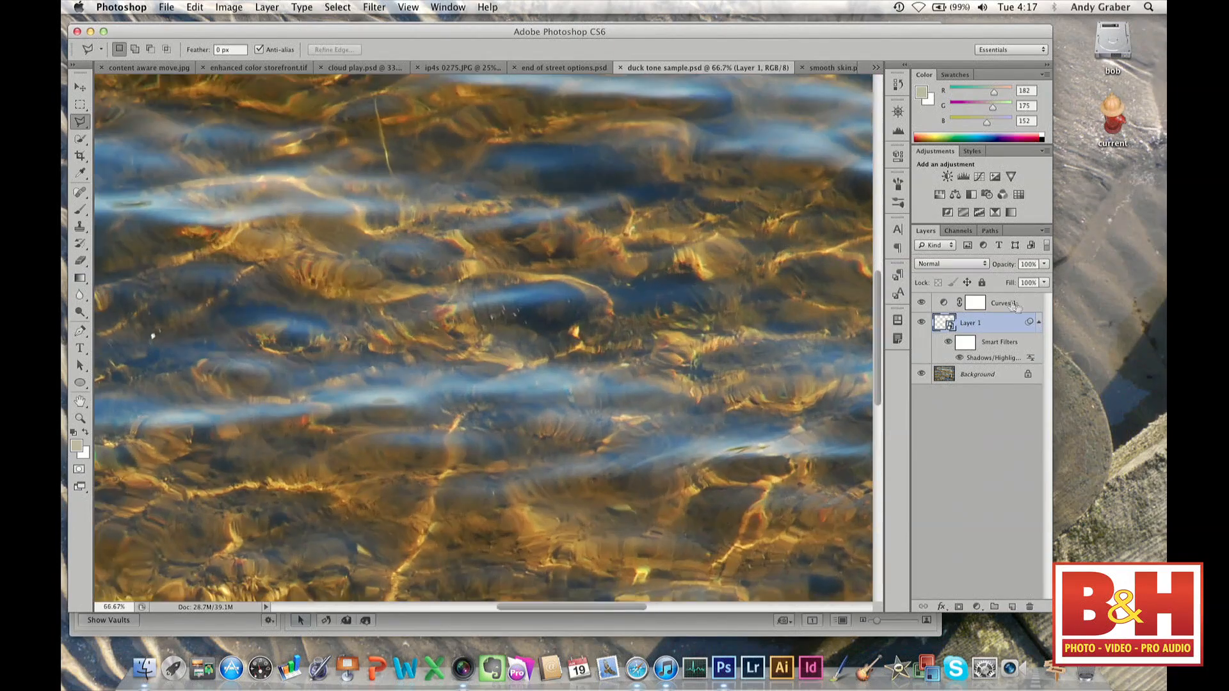
pyautogui.click(919, 324)
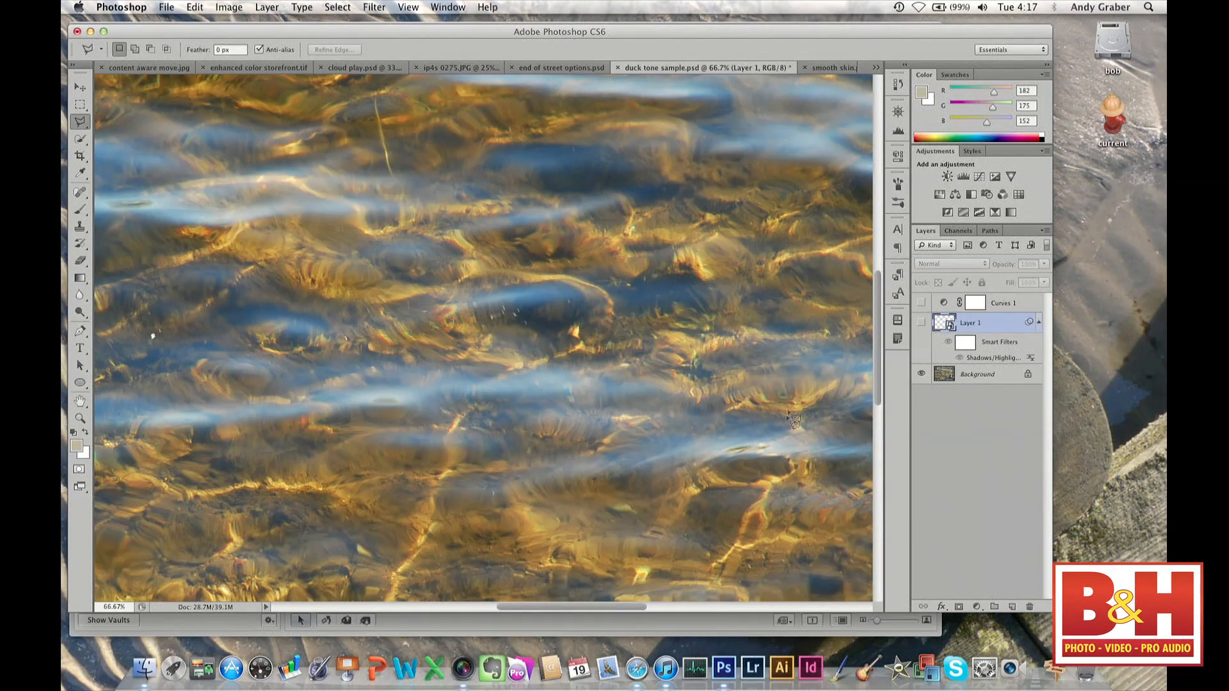
pyautogui.hscroll(5, 794, 419)
pyautogui.scroll(-10, 794, 423)
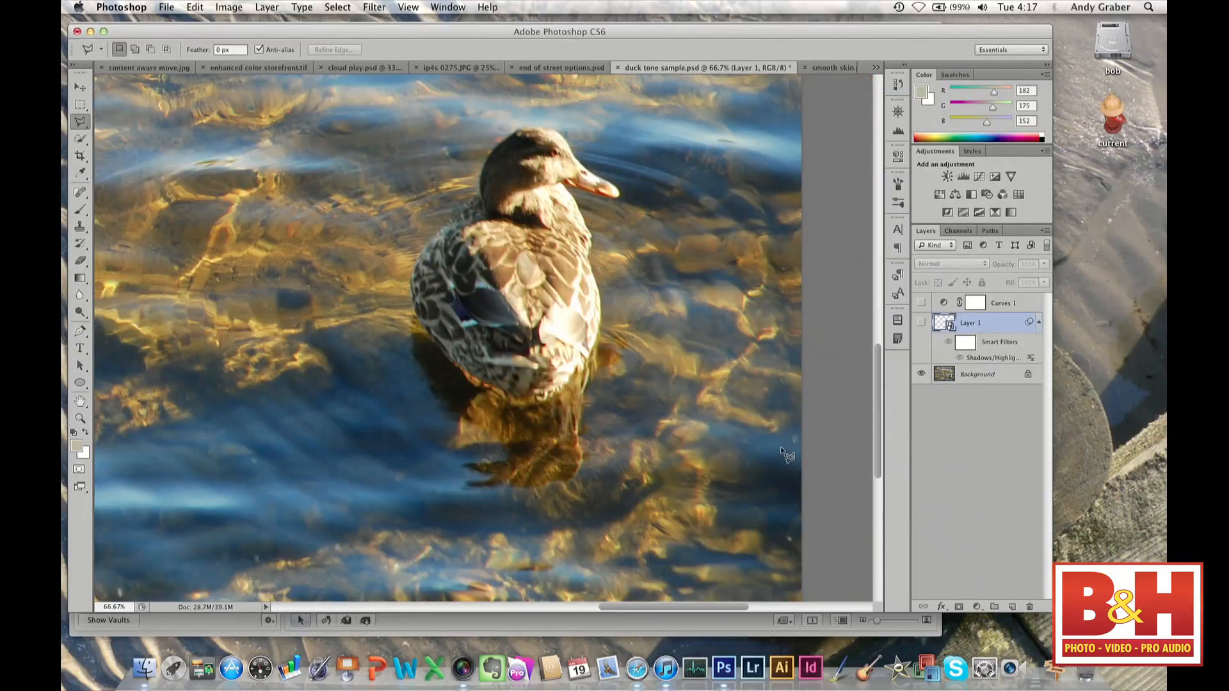
# Compare the duck with and without Layer 1 and Curves 1, leave both hidden and select the Background layer.
pyautogui.click(921, 324)
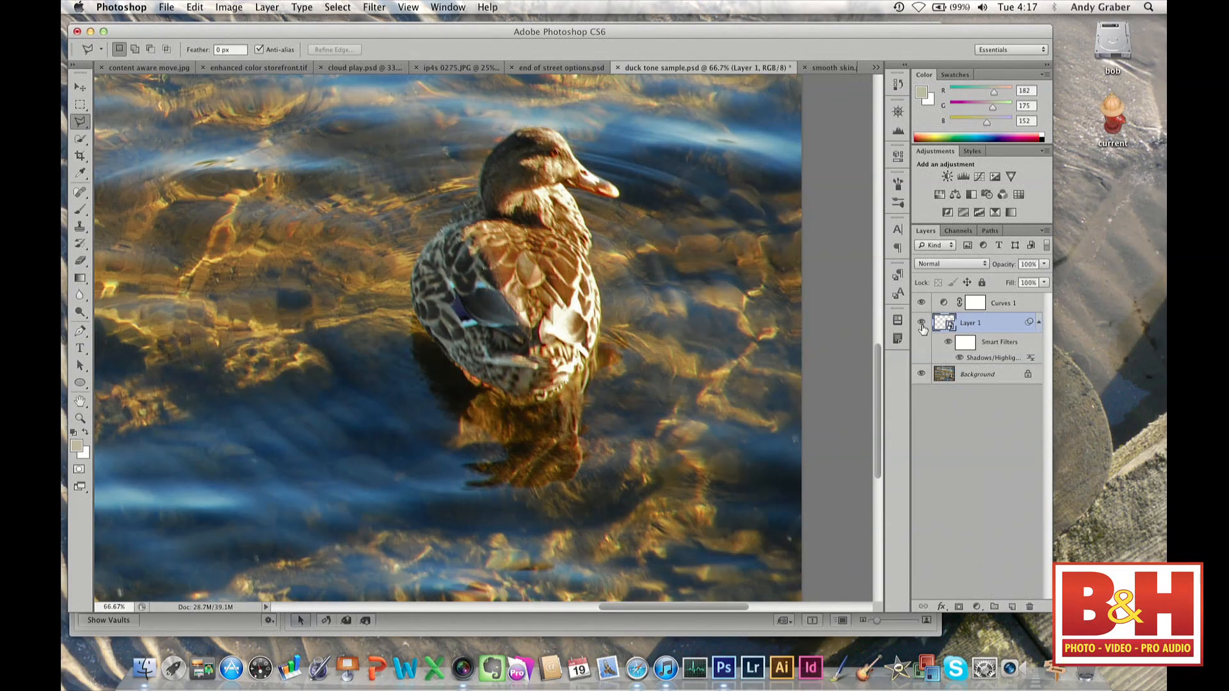
pyautogui.click(919, 324)
pyautogui.click(918, 325)
pyautogui.click(920, 306)
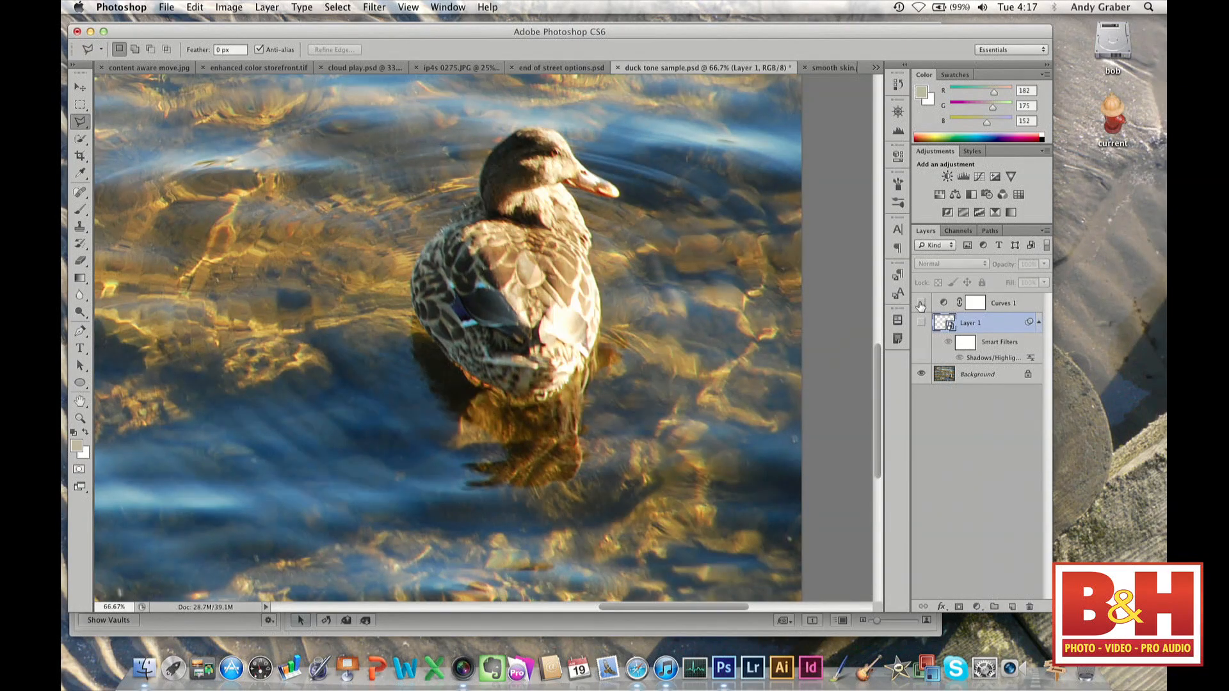
pyautogui.click(947, 378)
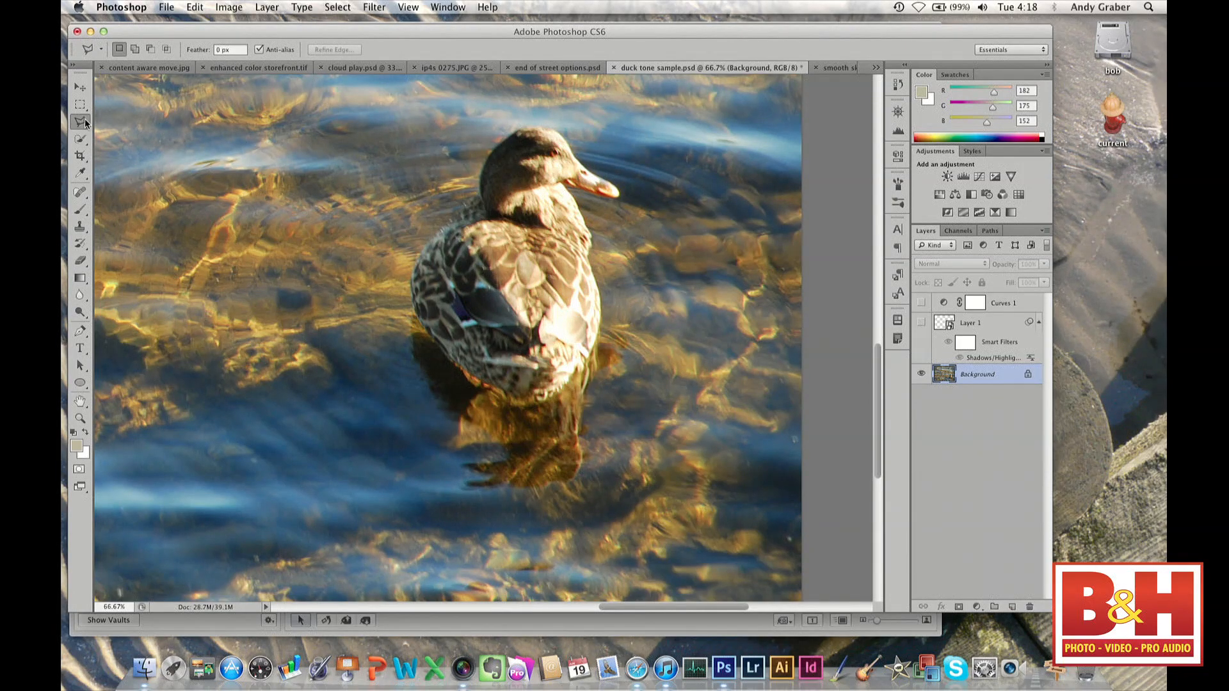
# Trace the outline of the duck and its reflection with the Magnetic Lasso tool, discarding the first stray trace in the water.
pyautogui.click(84, 141)
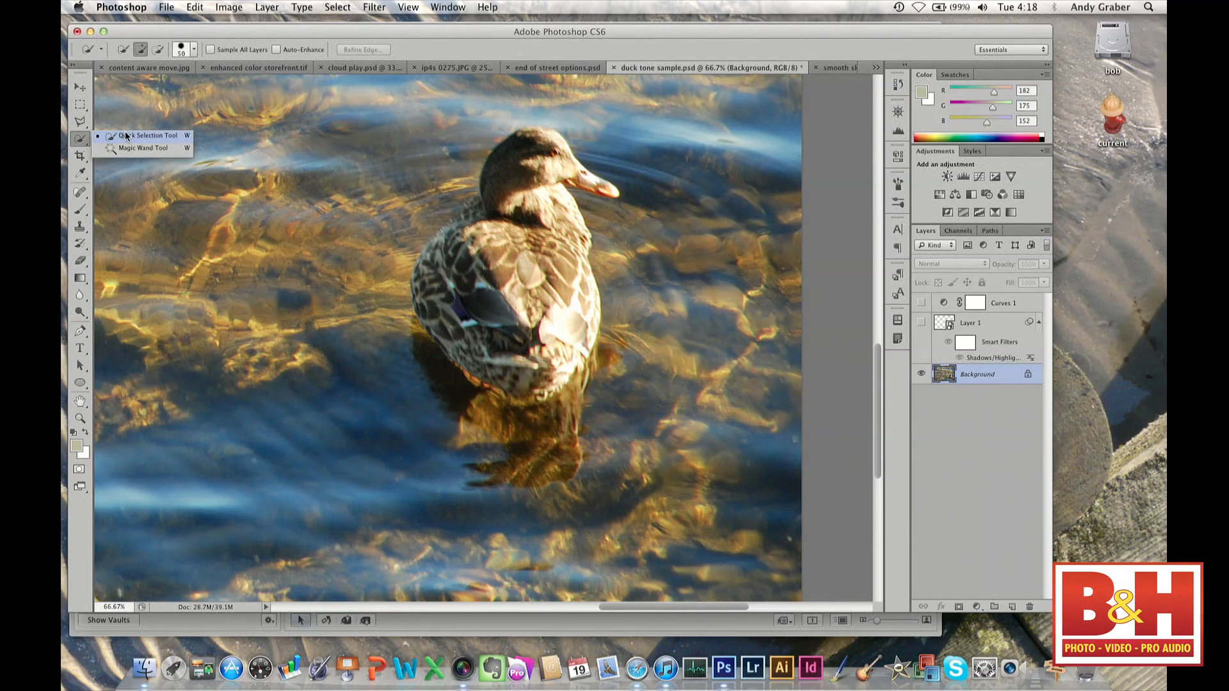
pyautogui.click(78, 122)
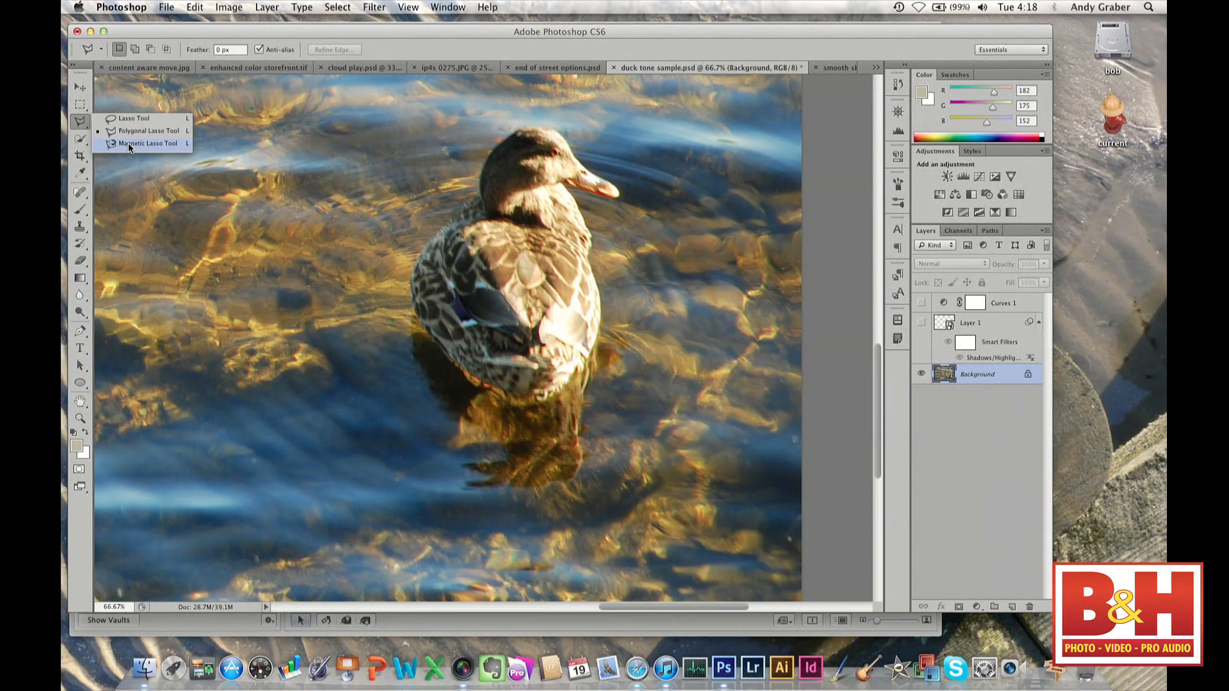
pyautogui.click(128, 145)
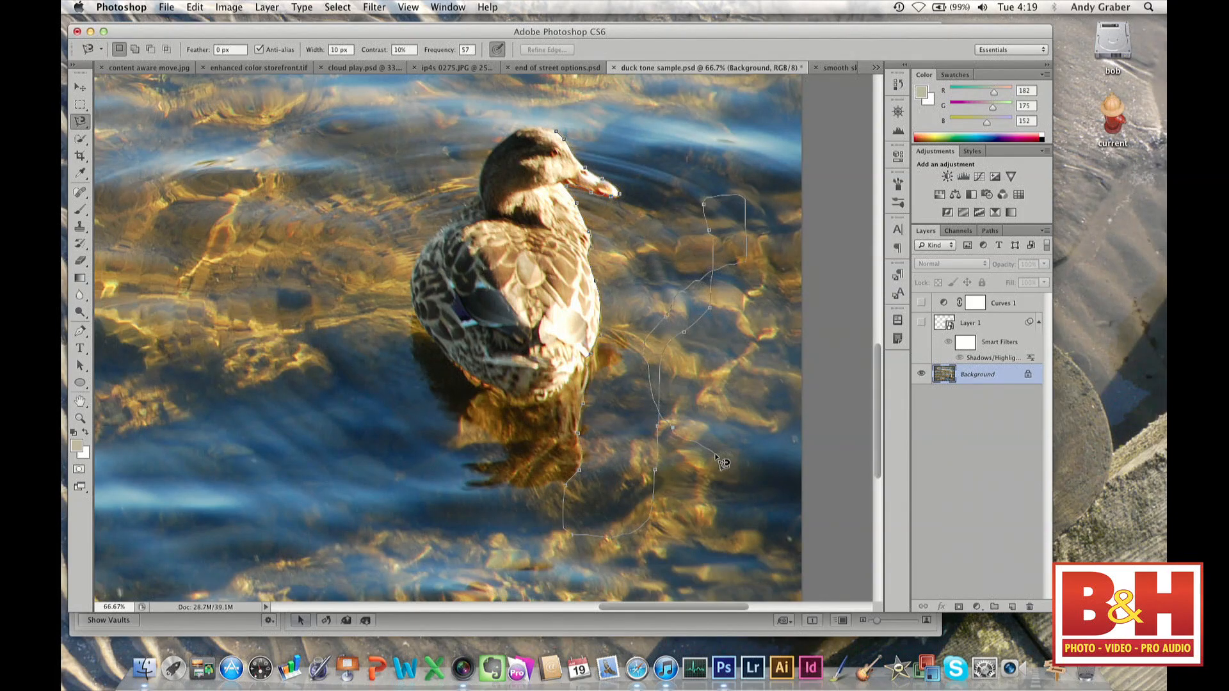
pyautogui.press('Escape')
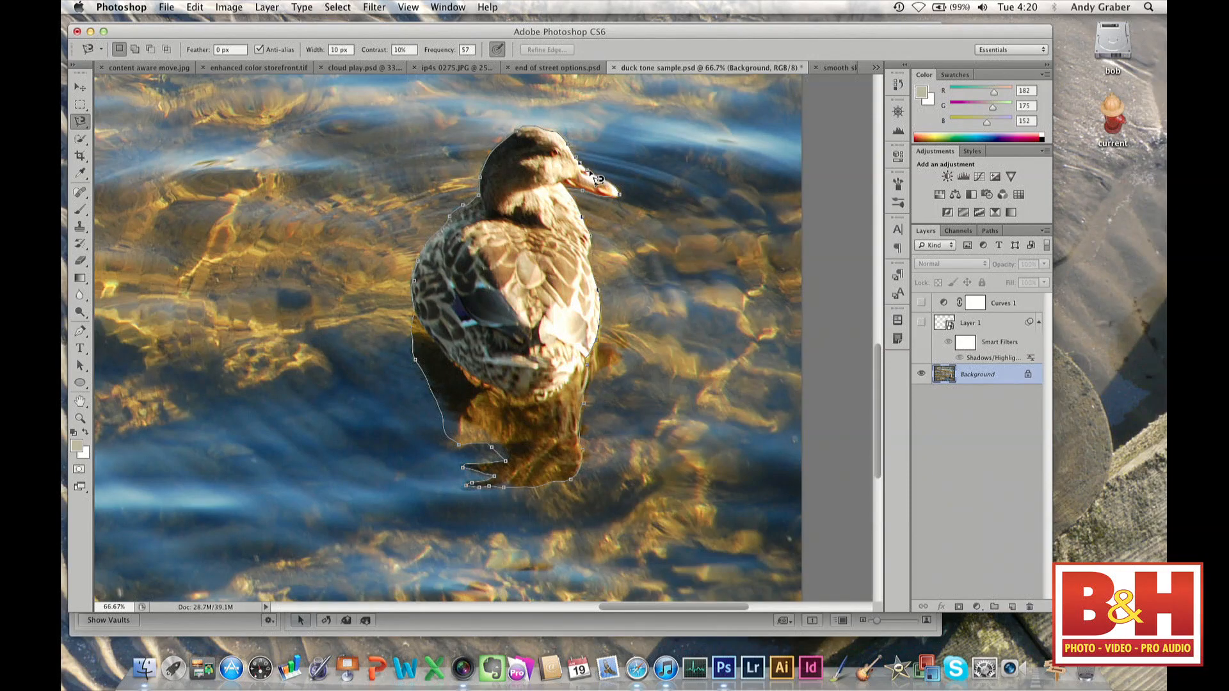
pyautogui.click(596, 178)
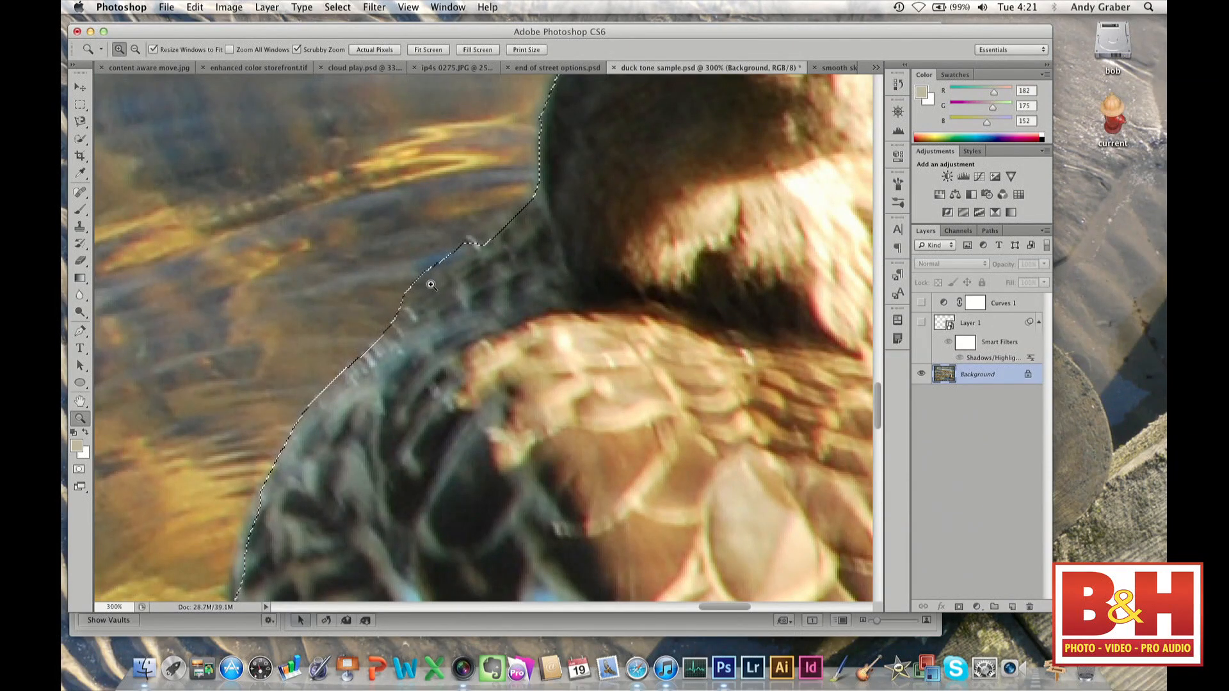
# Subtract the excess water from the selection between the duck's back and neck, using the Lasso tool at 300% magnification.
pyautogui.click(80, 121)
pyautogui.click(134, 122)
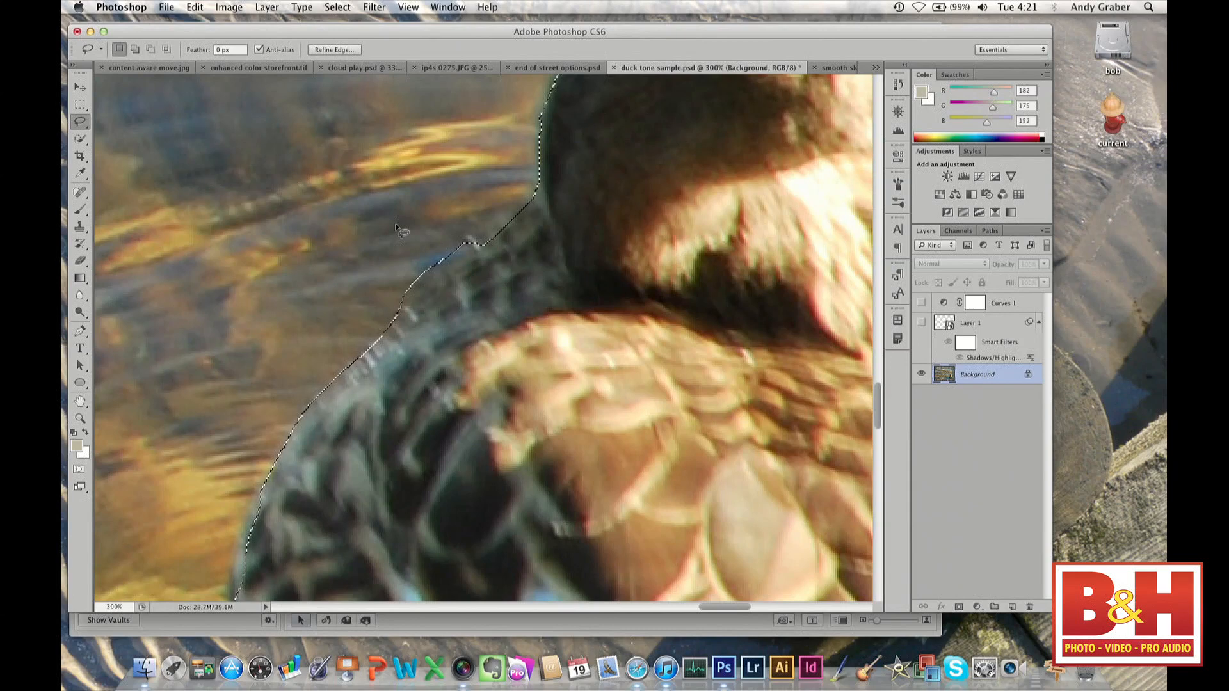
pyautogui.press('alt')
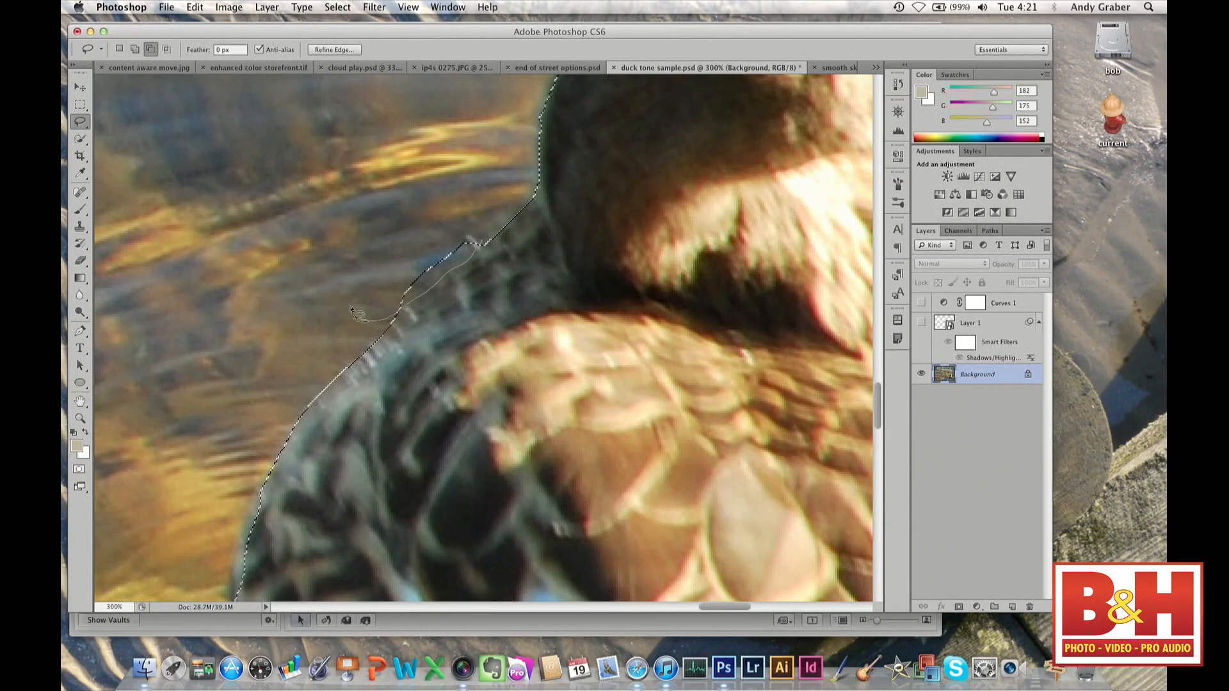
pyautogui.moveTo(396, 224); pyautogui.dragTo(460, 202)
pyautogui.moveTo(487, 245); pyautogui.dragTo(485, 243)
pyautogui.moveTo(546, 208)
pyautogui.mouseDown()
pyautogui.moveTo(477, 236)
pyautogui.moveTo(466, 210)
pyautogui.moveTo(491, 156)
pyautogui.mouseUp()
# Refine the selection around the top of the duck's head with the Lasso, trimming the back edge and adding the missed strip near the forehead.
pyautogui.scroll(10, 490, 152)
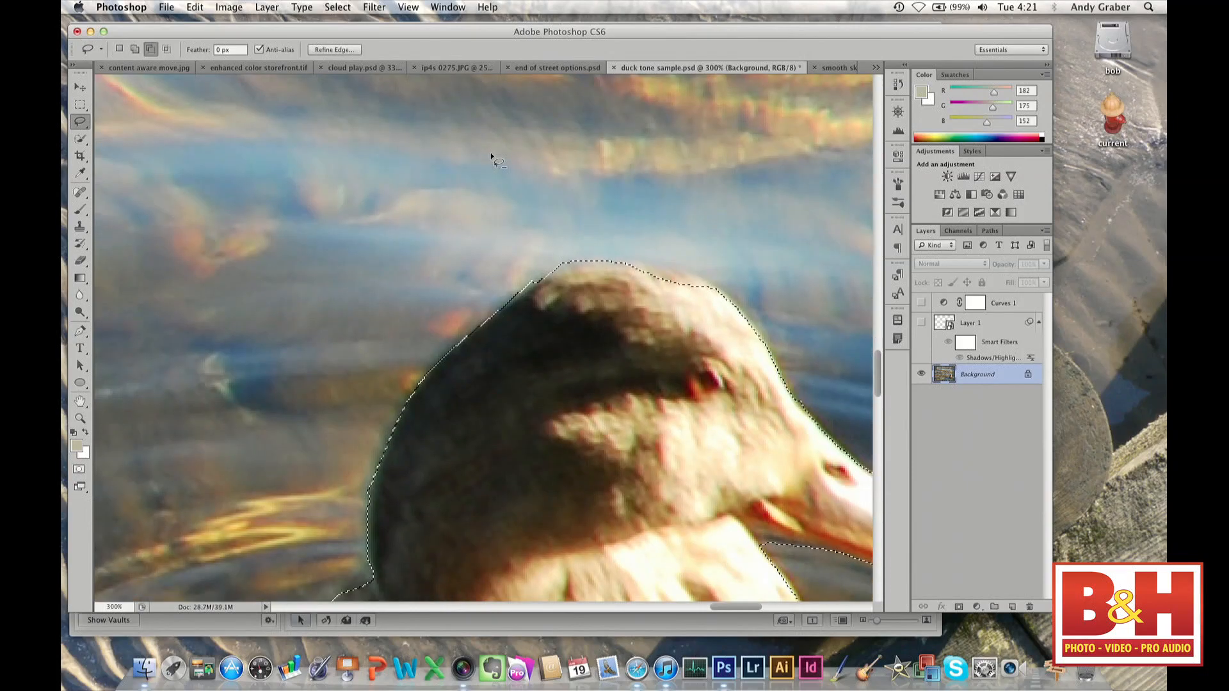
pyautogui.moveTo(535, 281); pyautogui.dragTo(610, 261)
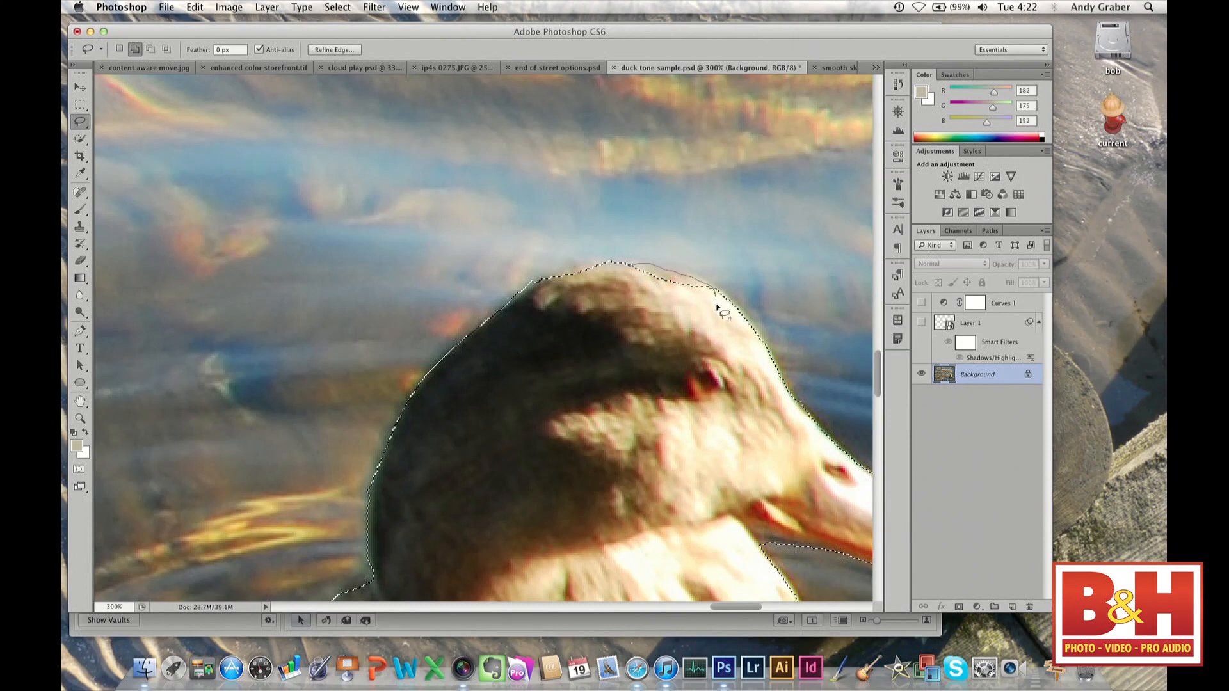
pyautogui.moveTo(625, 278); pyautogui.dragTo(627, 280)
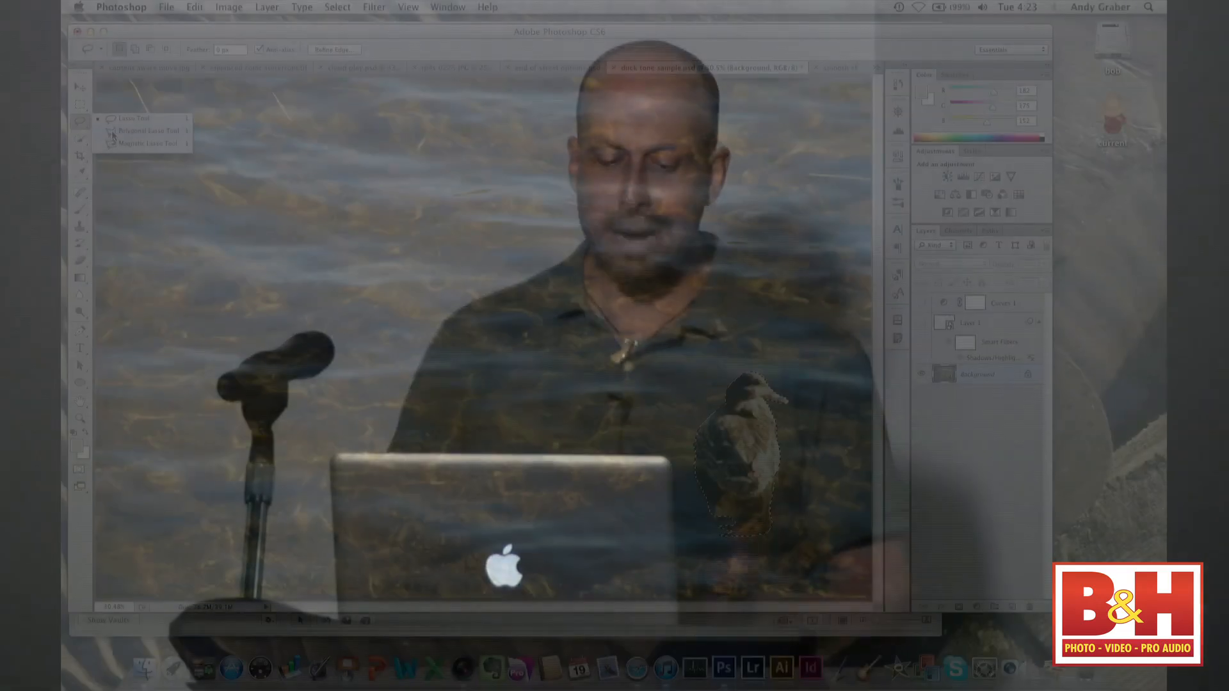
# Choose the Polygonal Lasso tool and switch to end of street options.psd at 66.7% magnification.
pyautogui.click(113, 131)
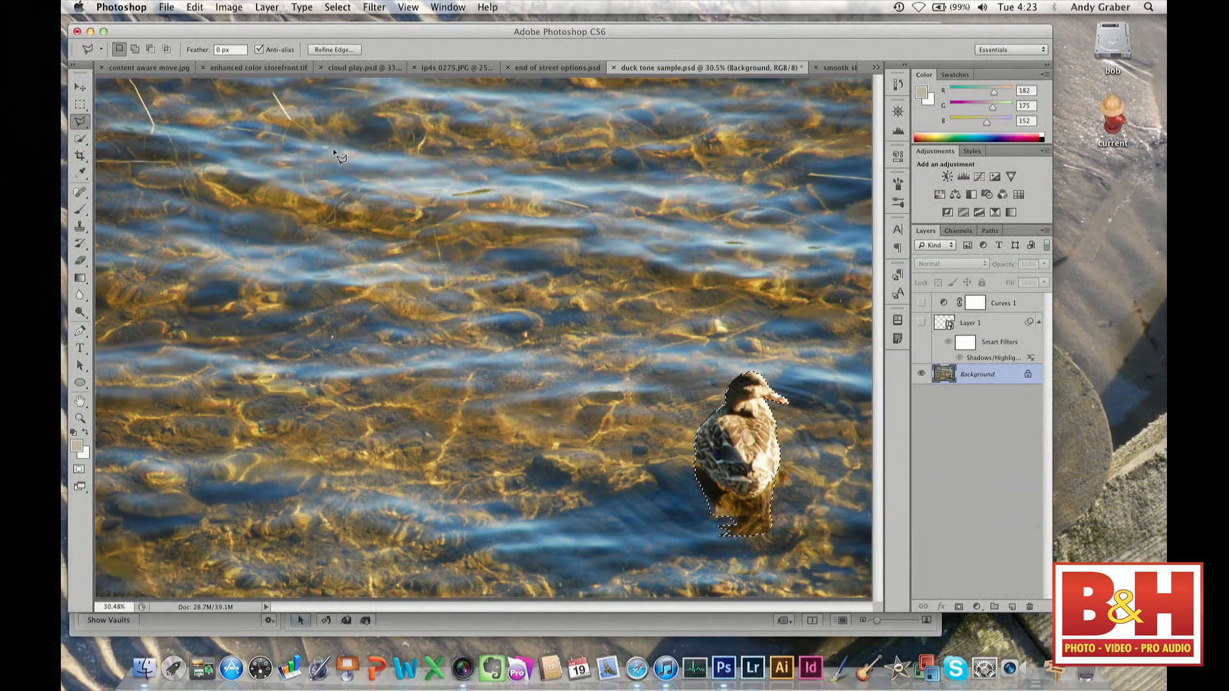
pyautogui.click(535, 67)
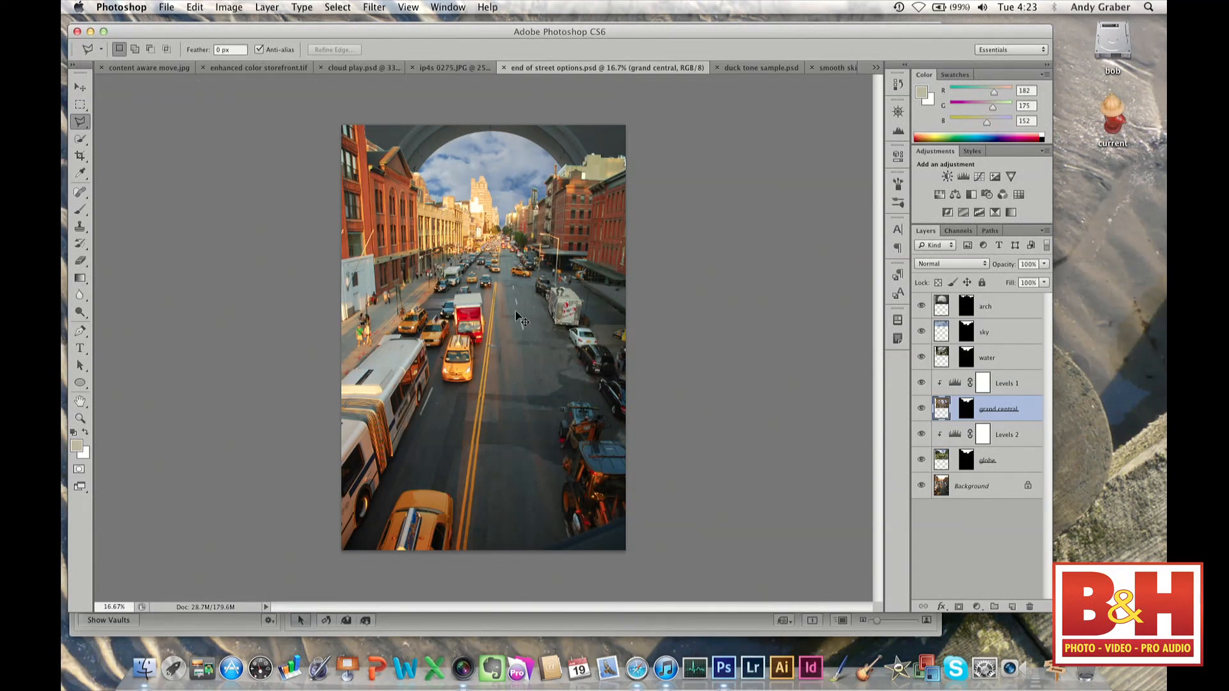
pyautogui.press('super+equal')
pyautogui.press('super+equal')
pyautogui.press('super+equal')
pyautogui.press('super+equal')
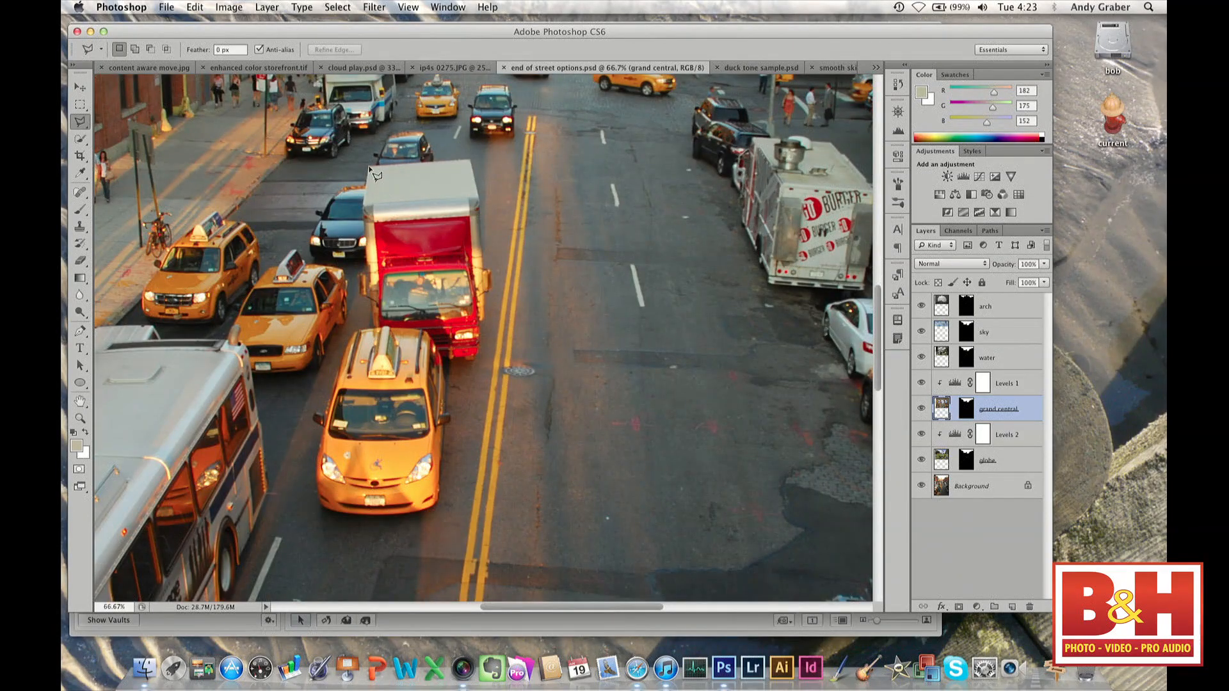
# Try selecting the red truck's white roof with the Rectangular Marquee tool and with the Polygonal Lasso tool.
pyautogui.click(79, 104)
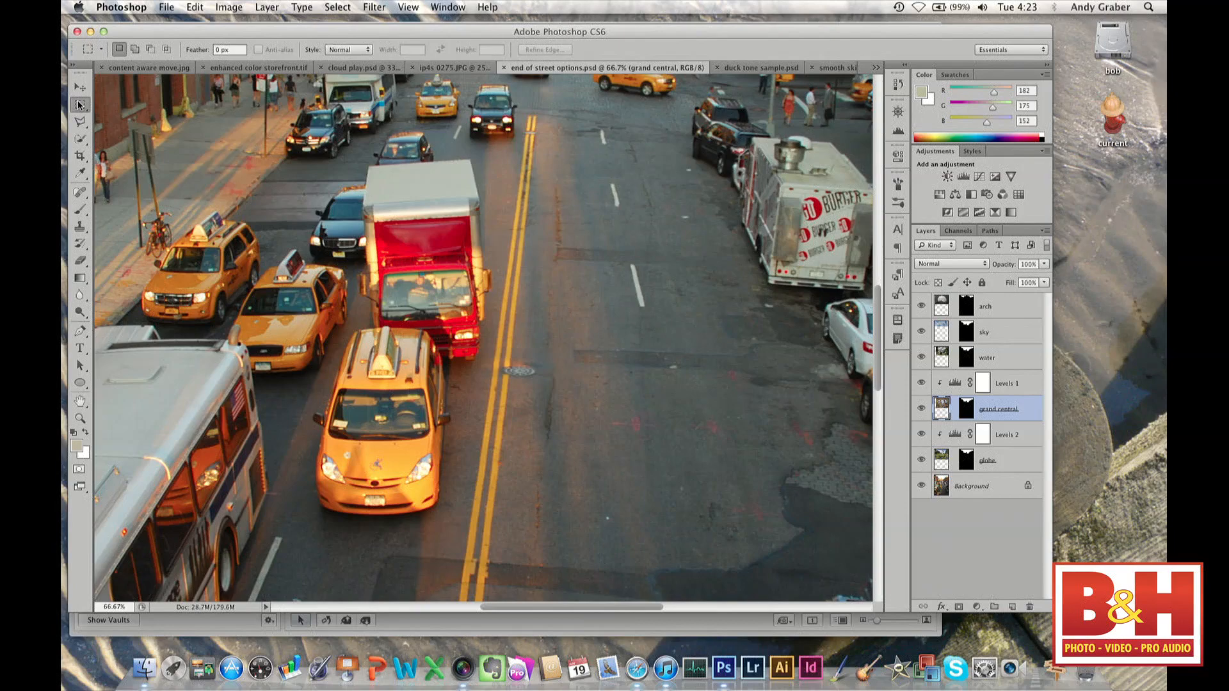
pyautogui.moveTo(369, 165); pyautogui.dragTo(485, 219)
pyautogui.click(81, 122)
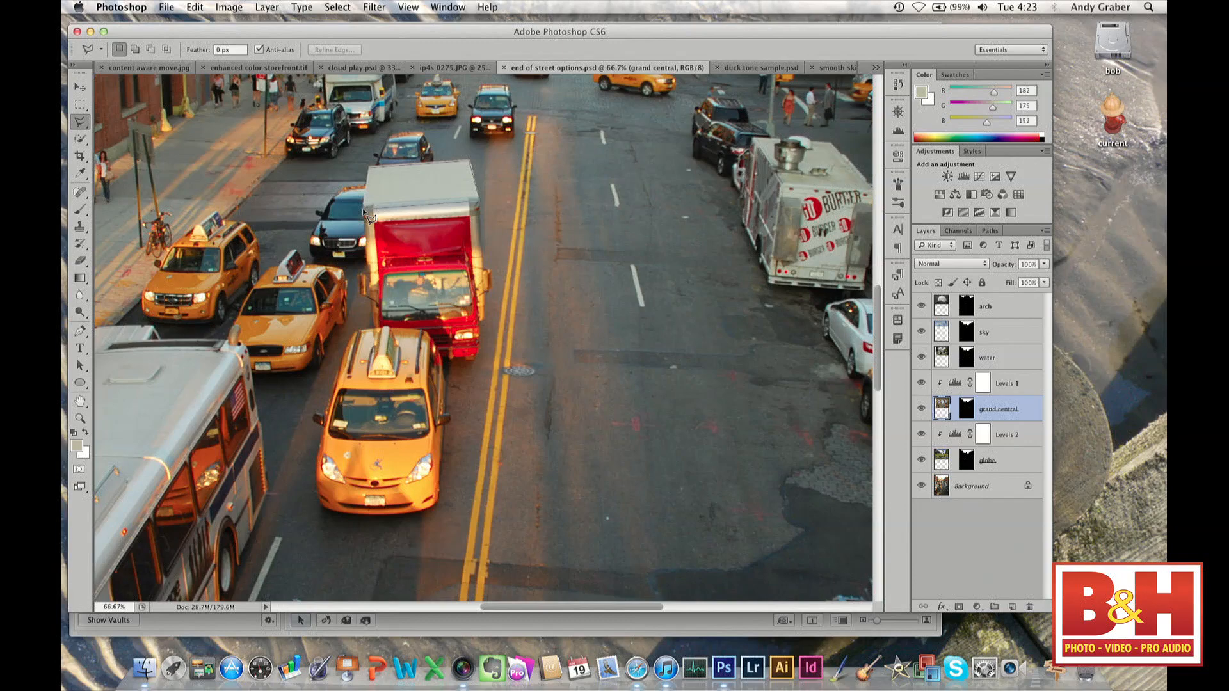
pyautogui.click(369, 168)
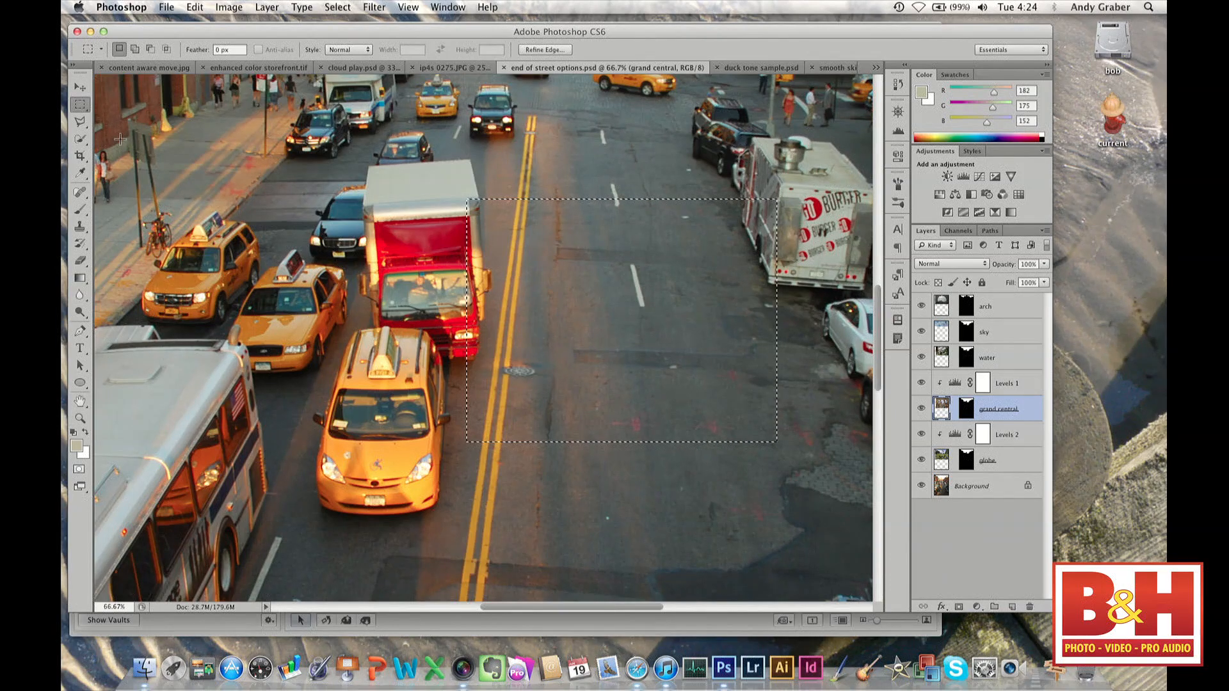
# With the Lasso tool, move the rectangular selection outline over the red truck, activate the Background layer and move the outline back over the road.
pyautogui.click(82, 126)
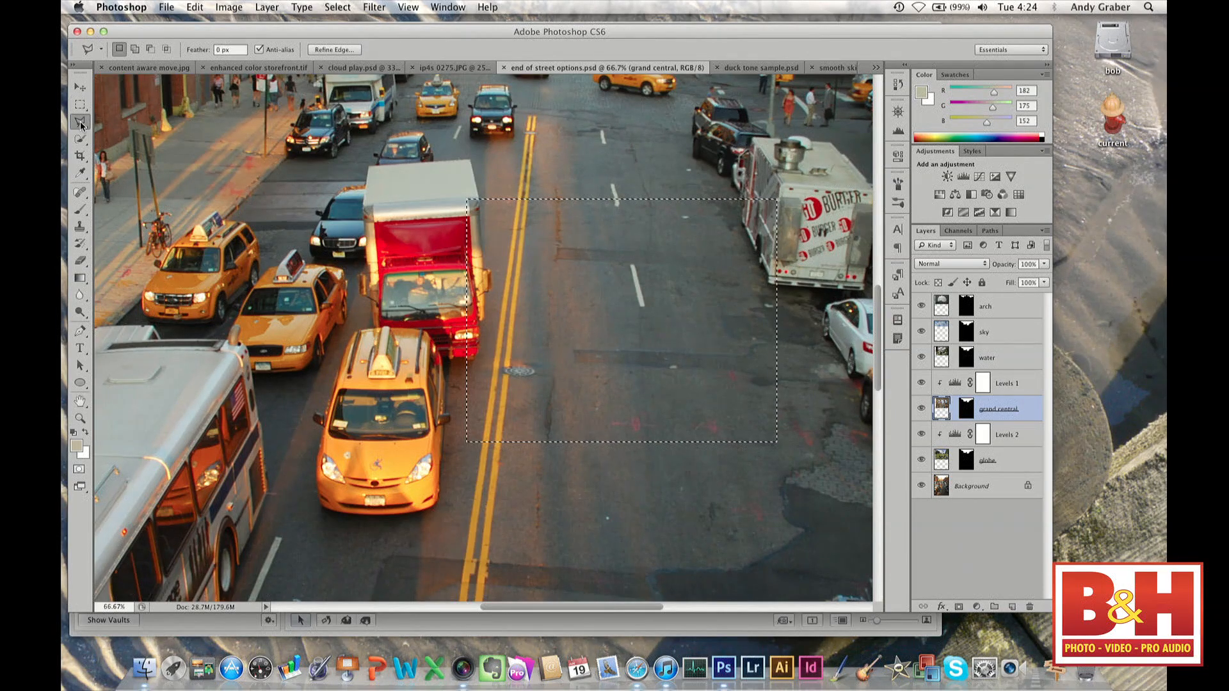
pyautogui.click(82, 126)
pyautogui.click(120, 119)
pyautogui.moveTo(596, 285); pyautogui.dragTo(374, 198)
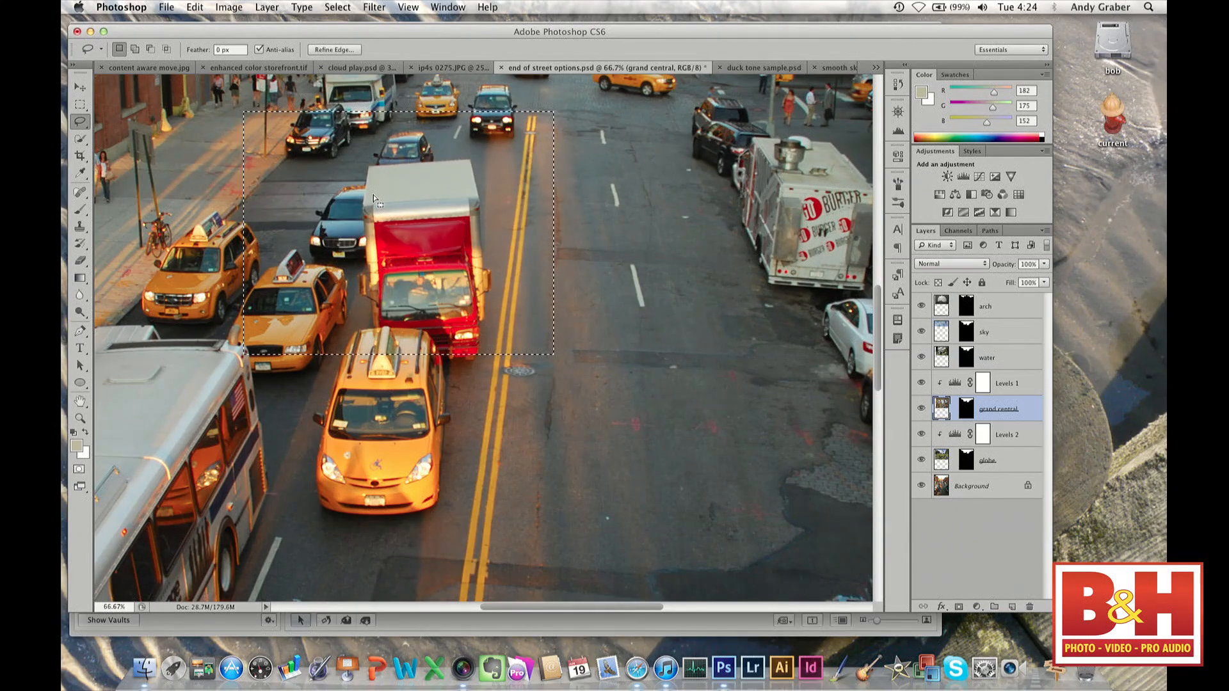
pyautogui.click(960, 479)
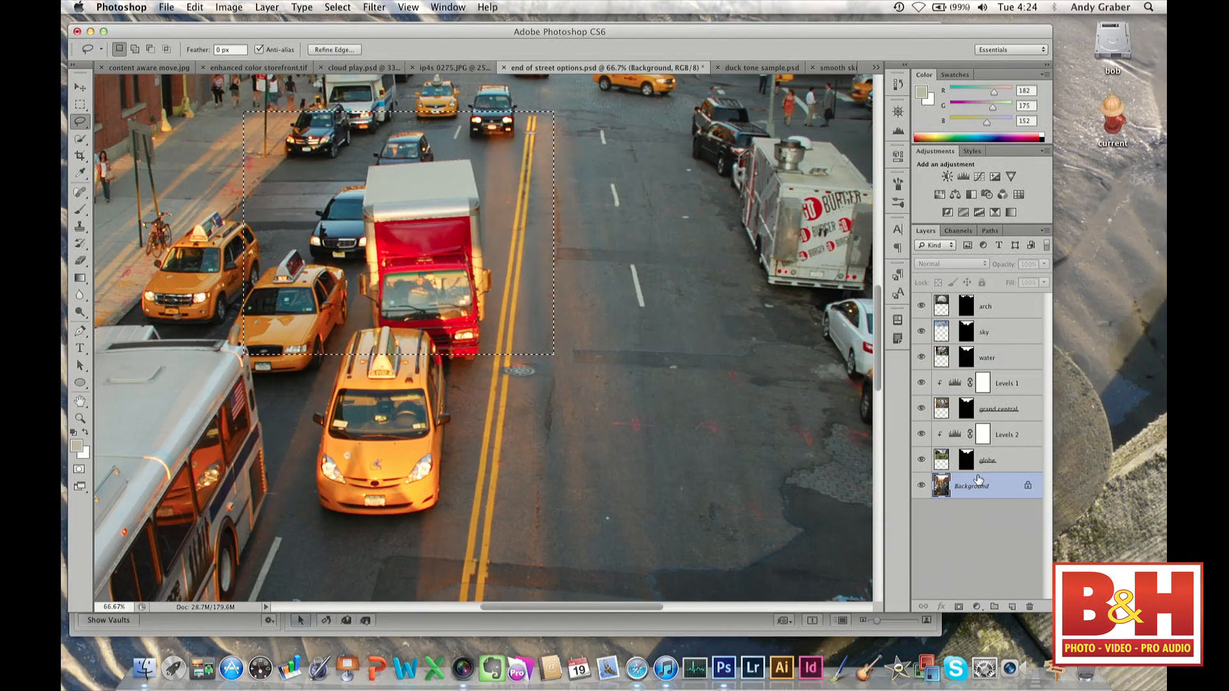
pyautogui.moveTo(481, 241); pyautogui.dragTo(707, 309)
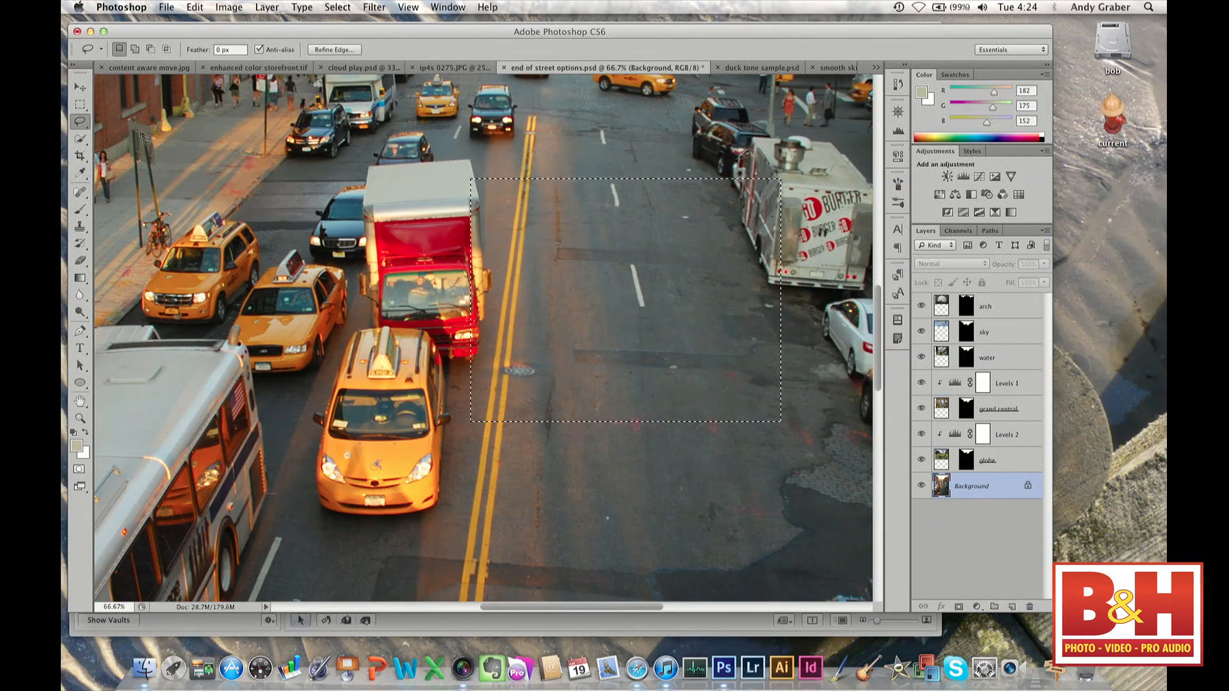
# Move the selected road pixels over the red truck with the Move tool and undo that move.
pyautogui.click(80, 88)
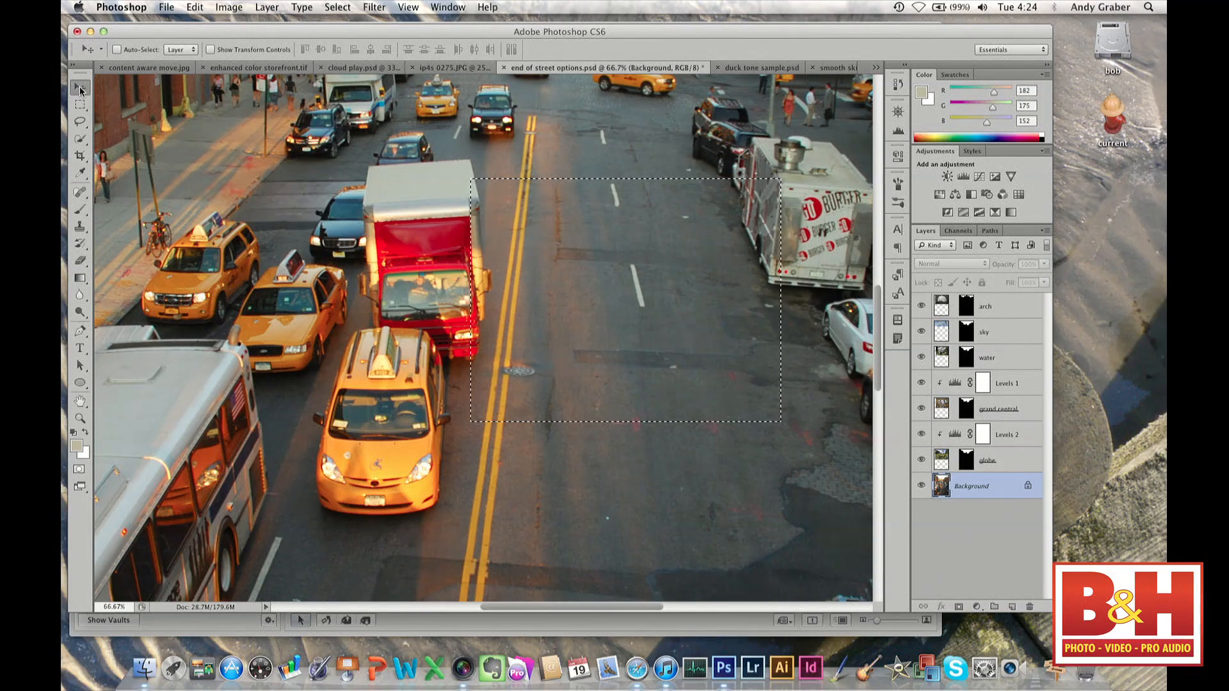
pyautogui.moveTo(605, 287); pyautogui.dragTo(355, 224)
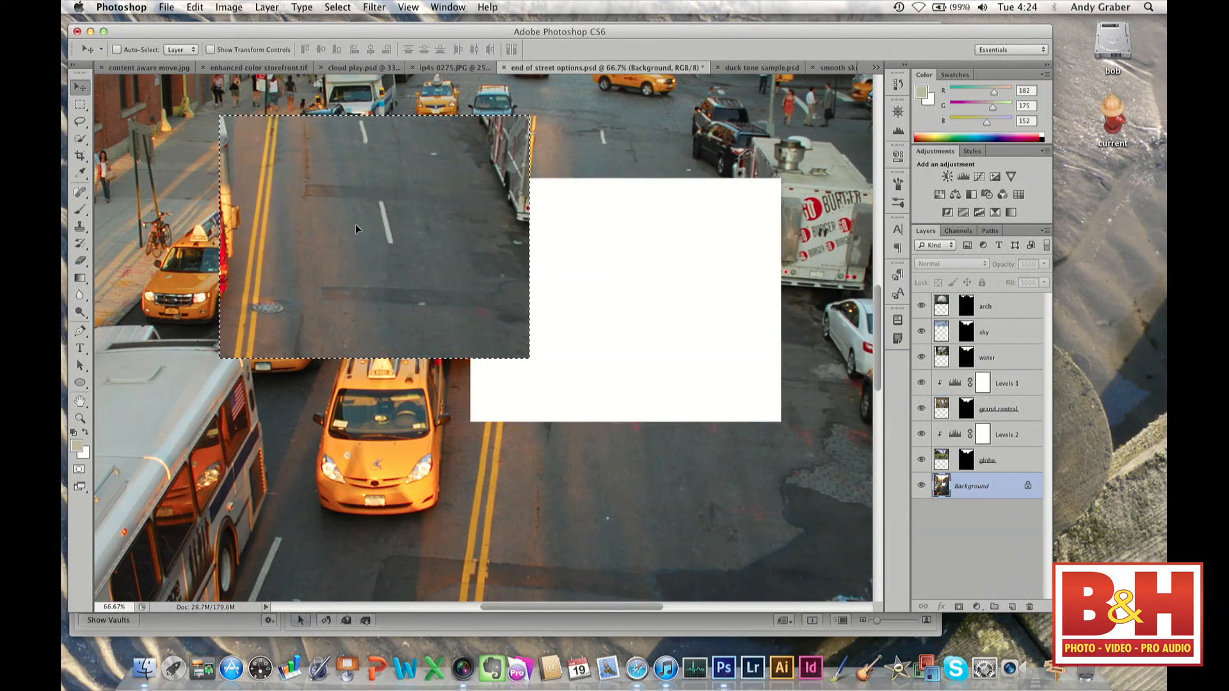
pyautogui.press('super+z')
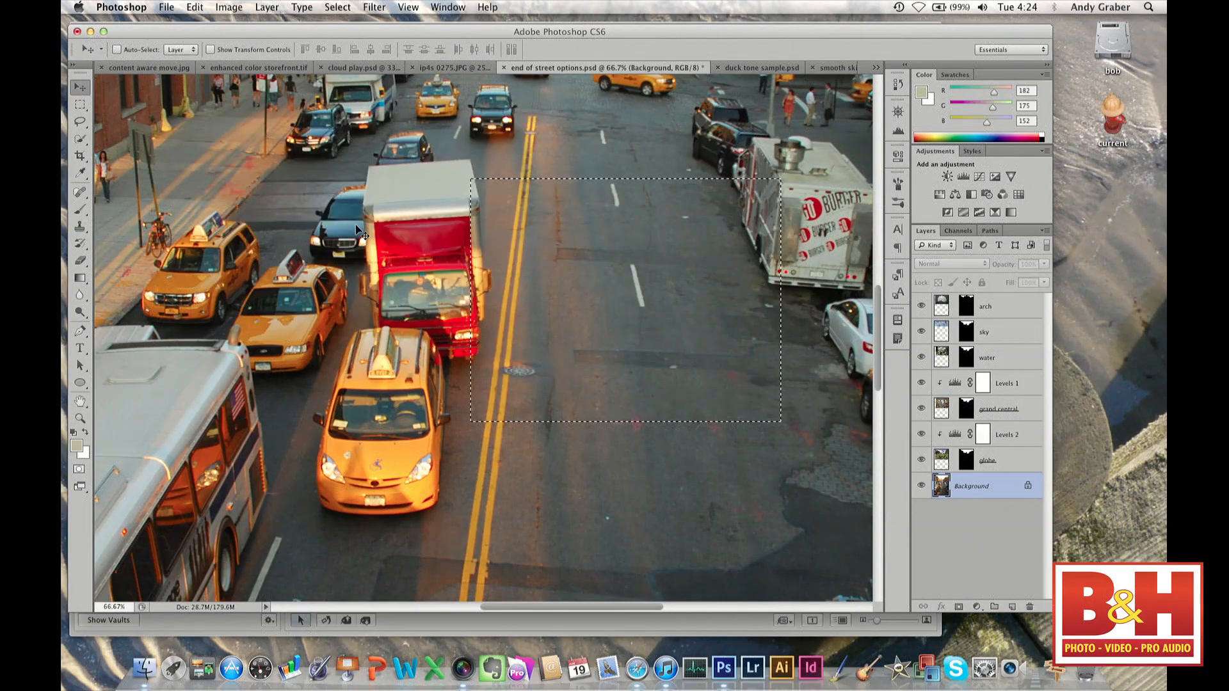
# Move the selection outline over the red truck, and with Transform Selection scale it to about 139% by 135% and rotate it about 12.6°.
pyautogui.click(79, 104)
pyautogui.moveTo(547, 267); pyautogui.dragTo(380, 219)
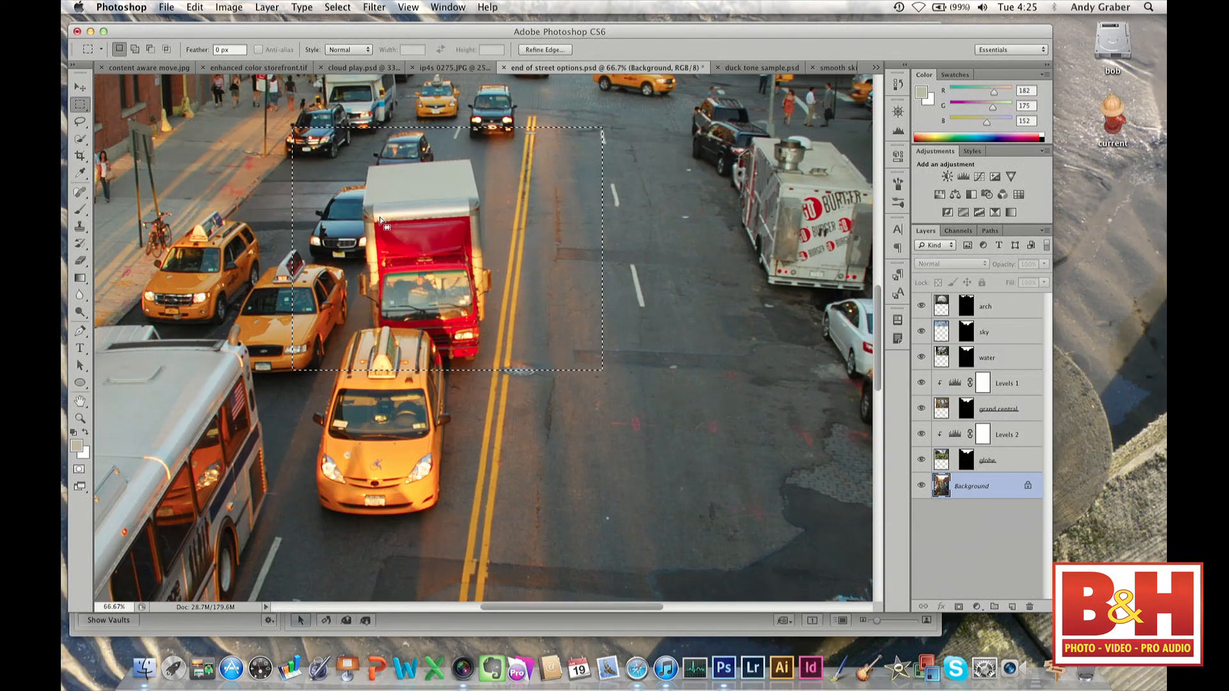
pyautogui.click(338, 7)
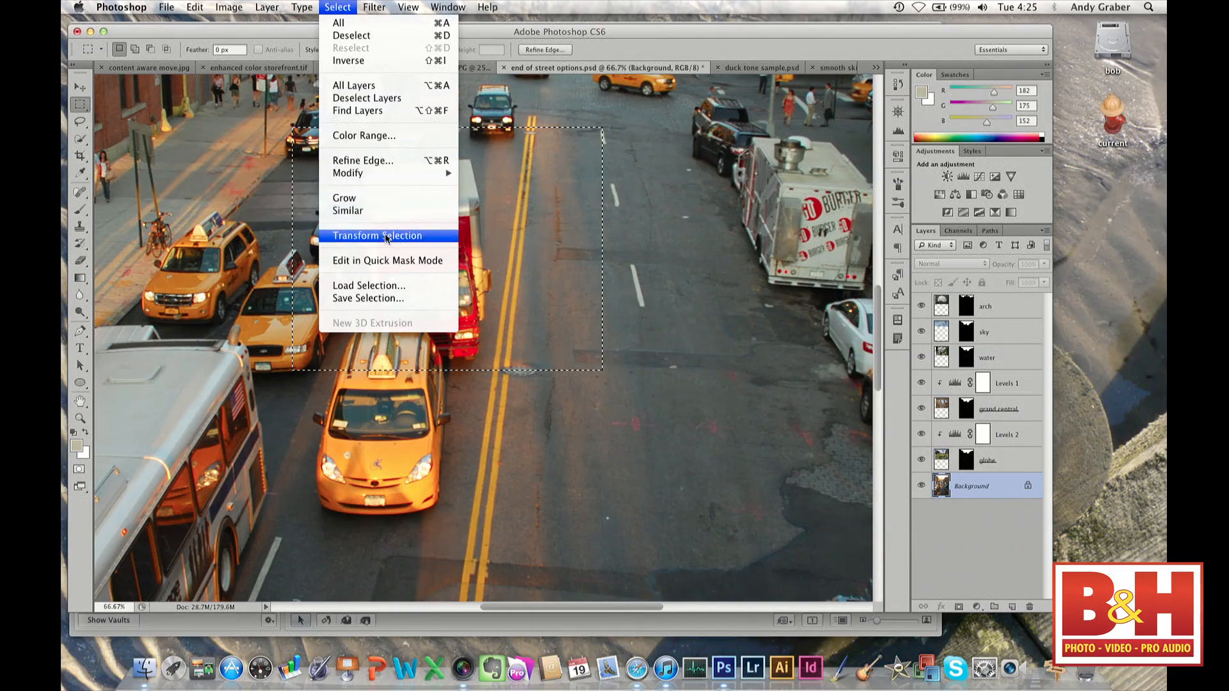
pyautogui.moveTo(195, 7)
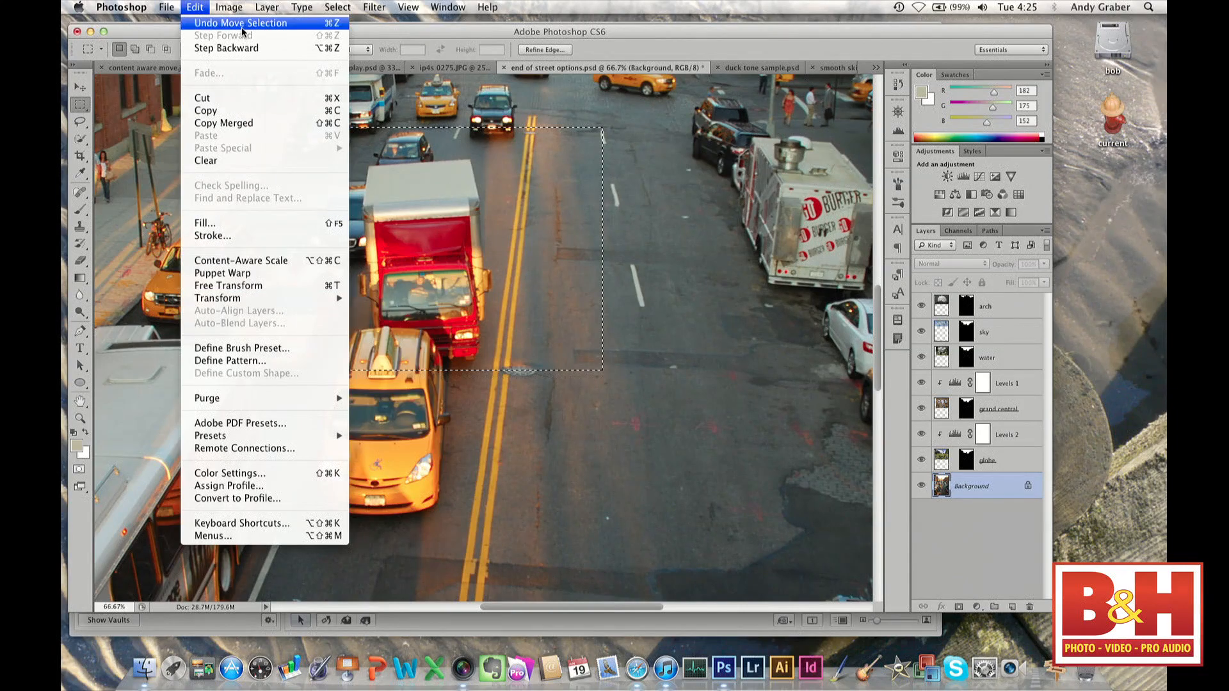
pyautogui.moveTo(338, 6)
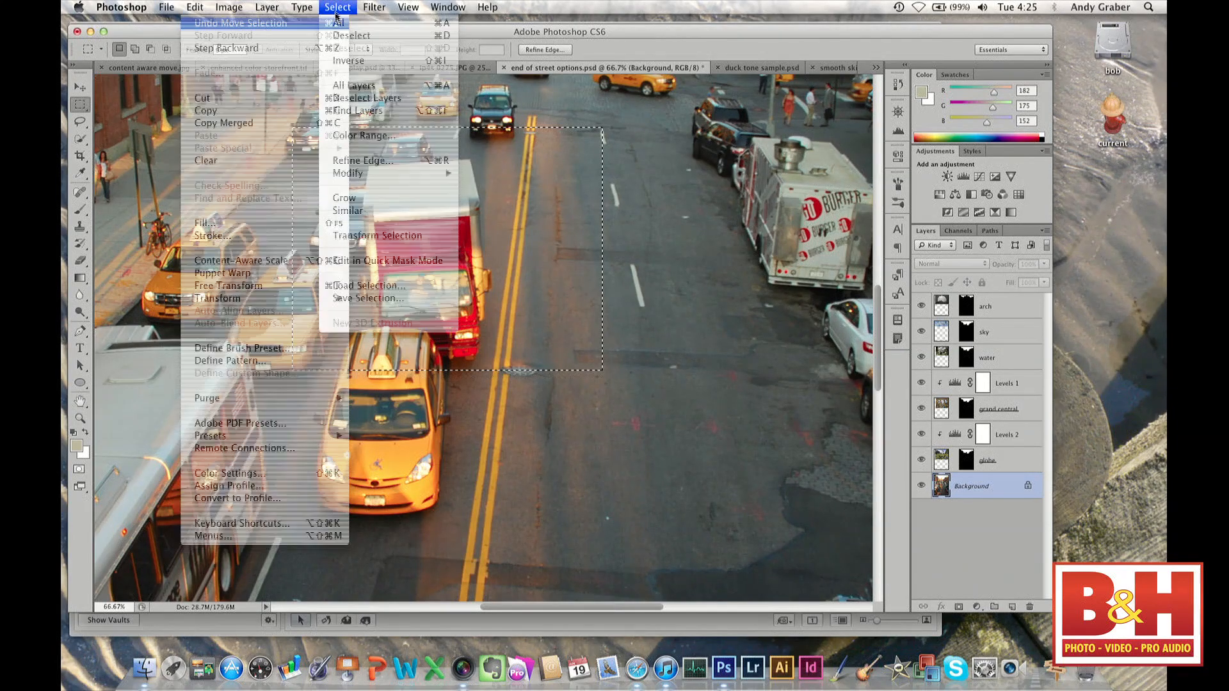
pyautogui.click(377, 235)
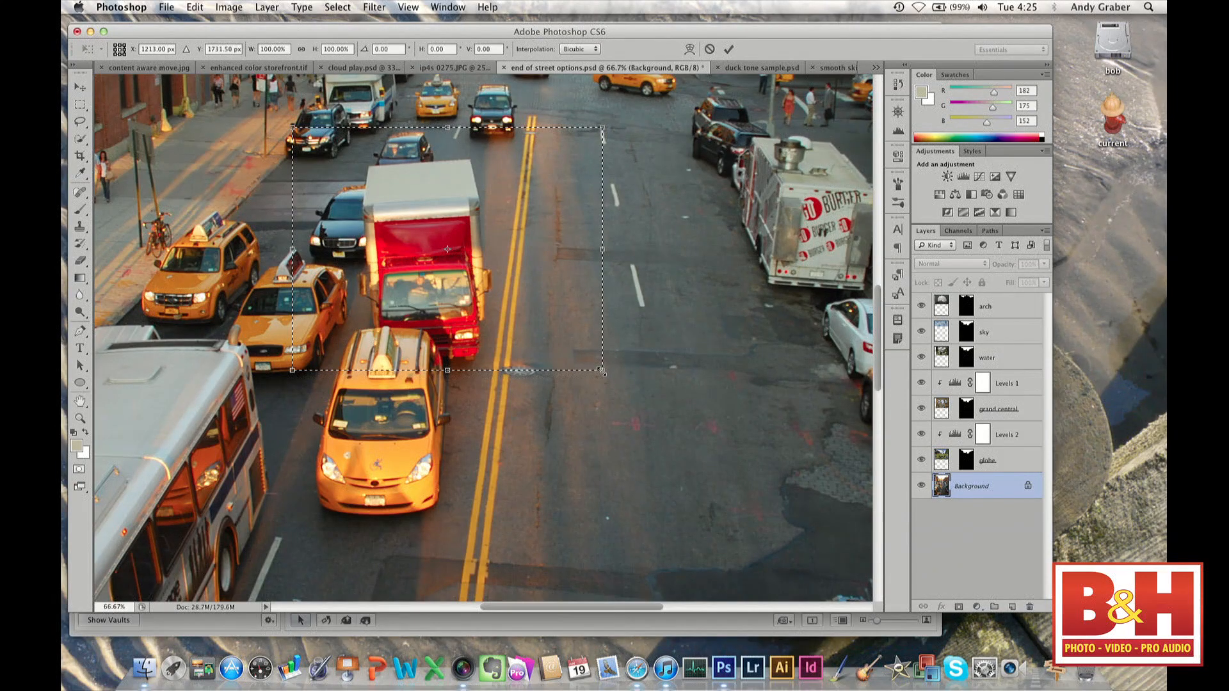
pyautogui.moveTo(602, 369); pyautogui.dragTo(722, 455)
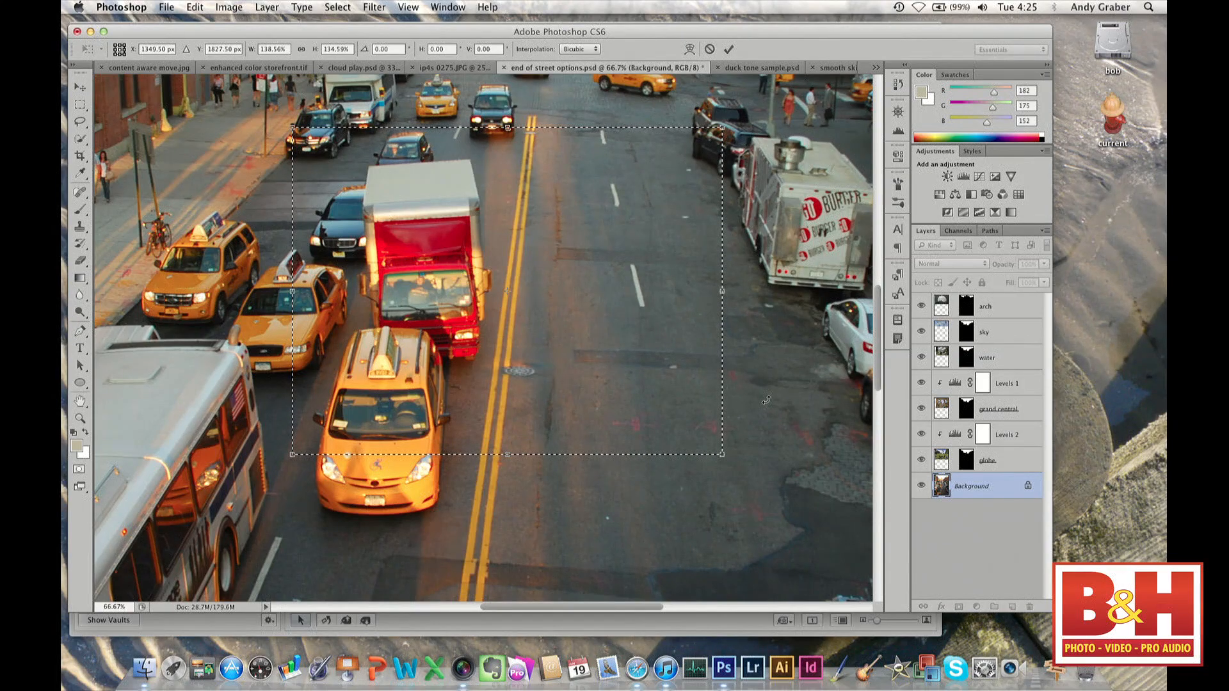
pyautogui.moveTo(767, 396); pyautogui.dragTo(735, 448)
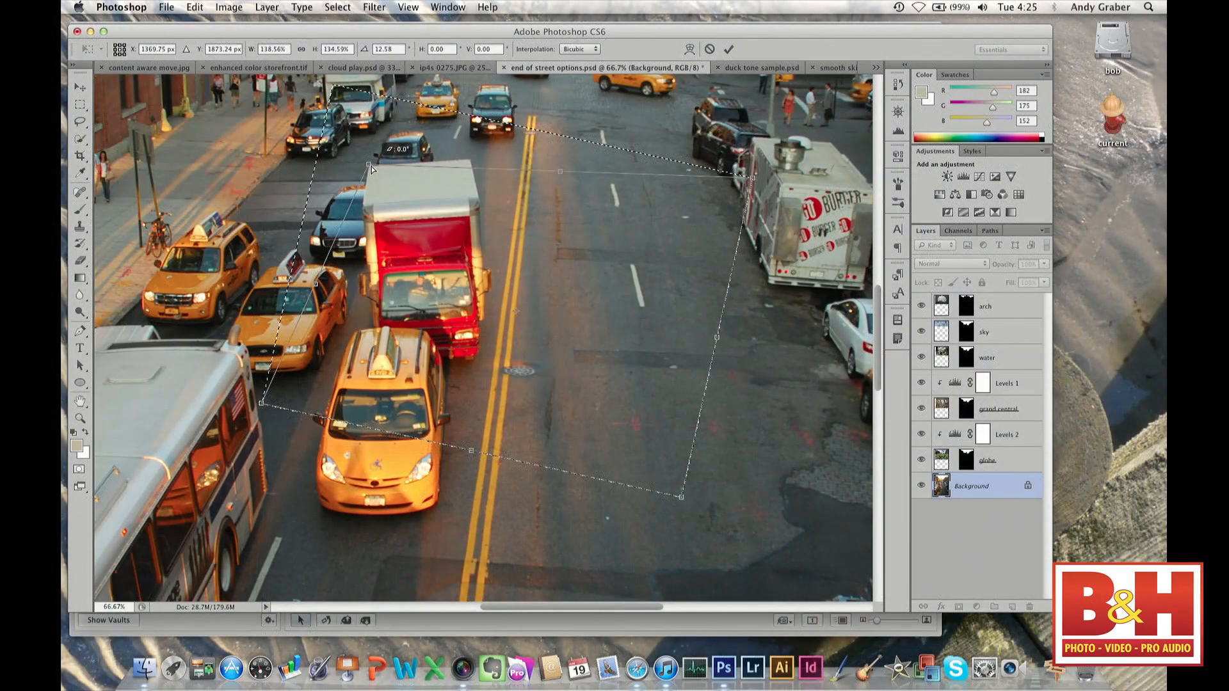
# Distort the selection's four corners to fit the corners of the red truck's white roof and apply the transformation.
pyautogui.moveTo(371, 169); pyautogui.dragTo(370, 166)
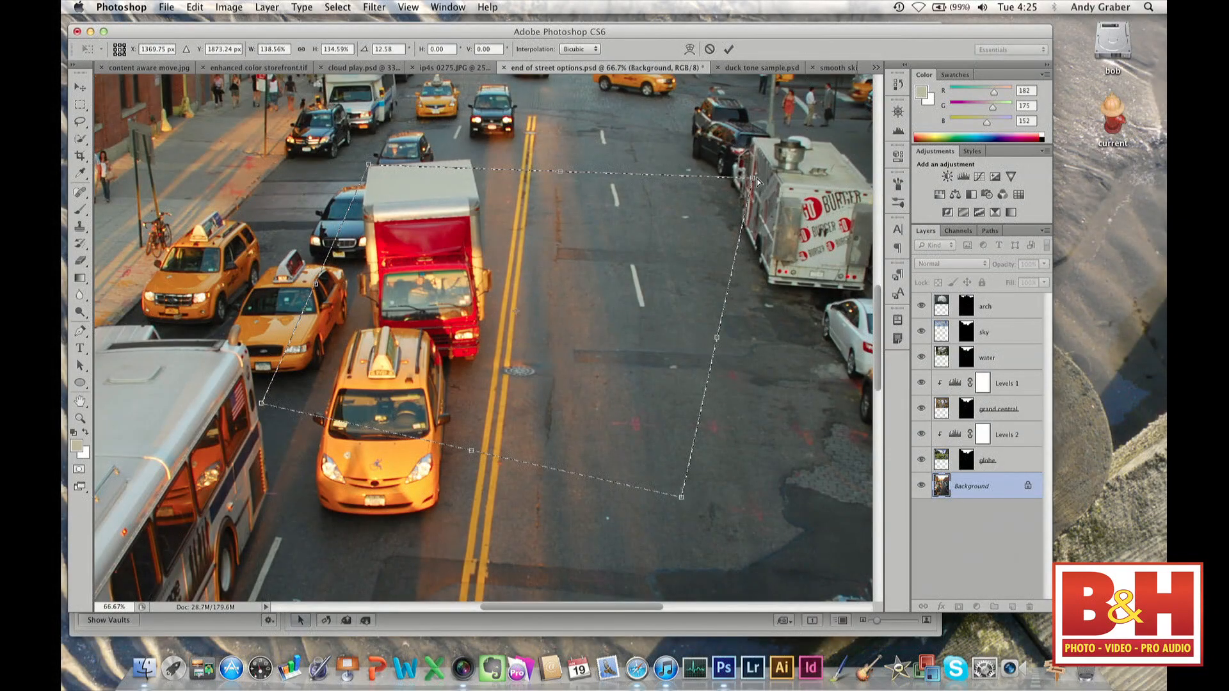
pyautogui.moveTo(754, 181); pyautogui.dragTo(474, 164)
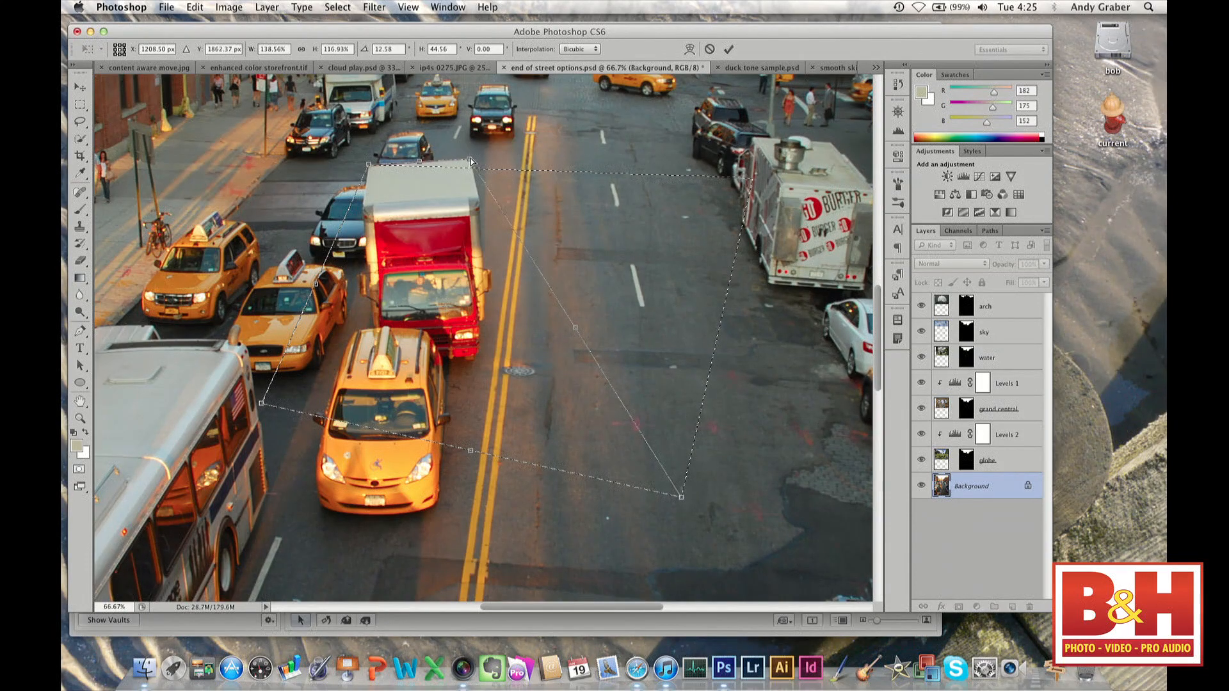
pyautogui.moveTo(681, 501); pyautogui.dragTo(482, 218)
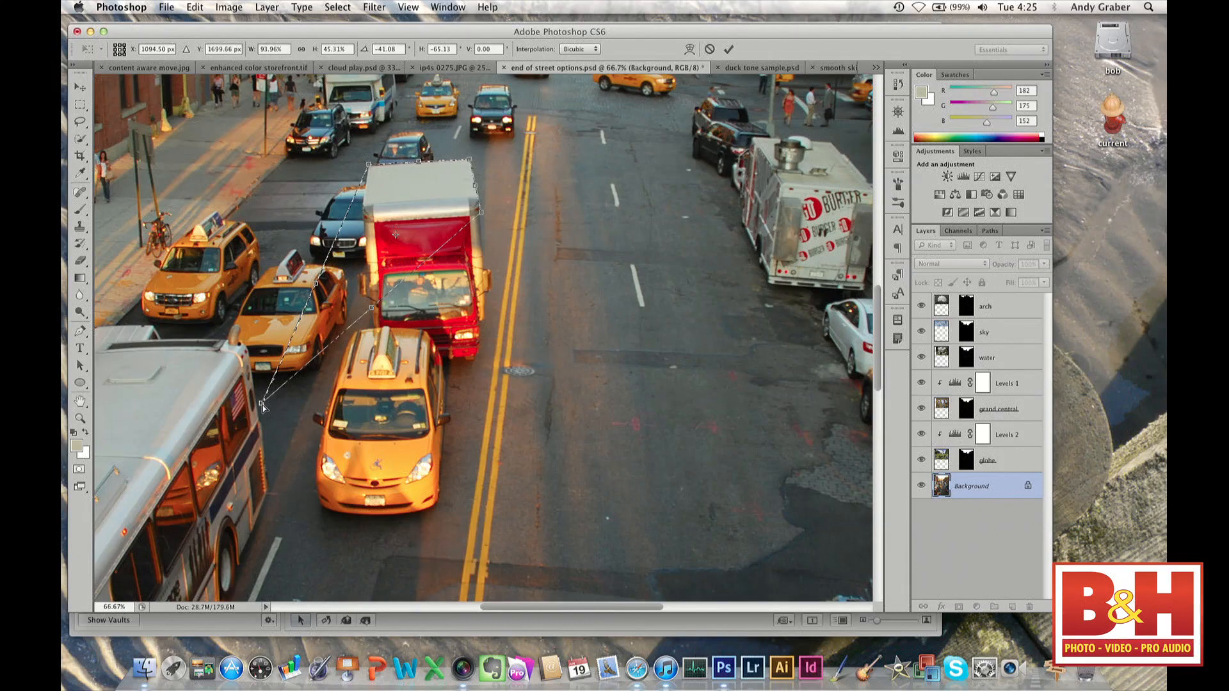
pyautogui.moveTo(263, 404); pyautogui.dragTo(363, 218)
pyautogui.moveTo(364, 219); pyautogui.dragTo(362, 220)
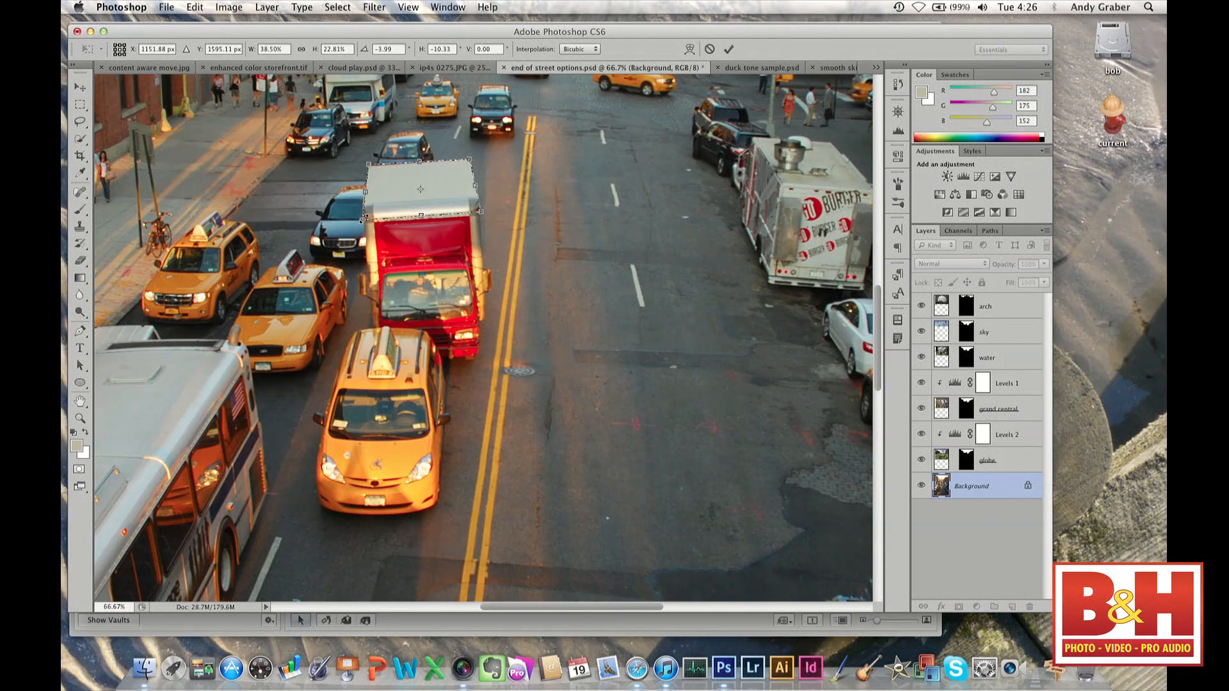
pyautogui.click(729, 50)
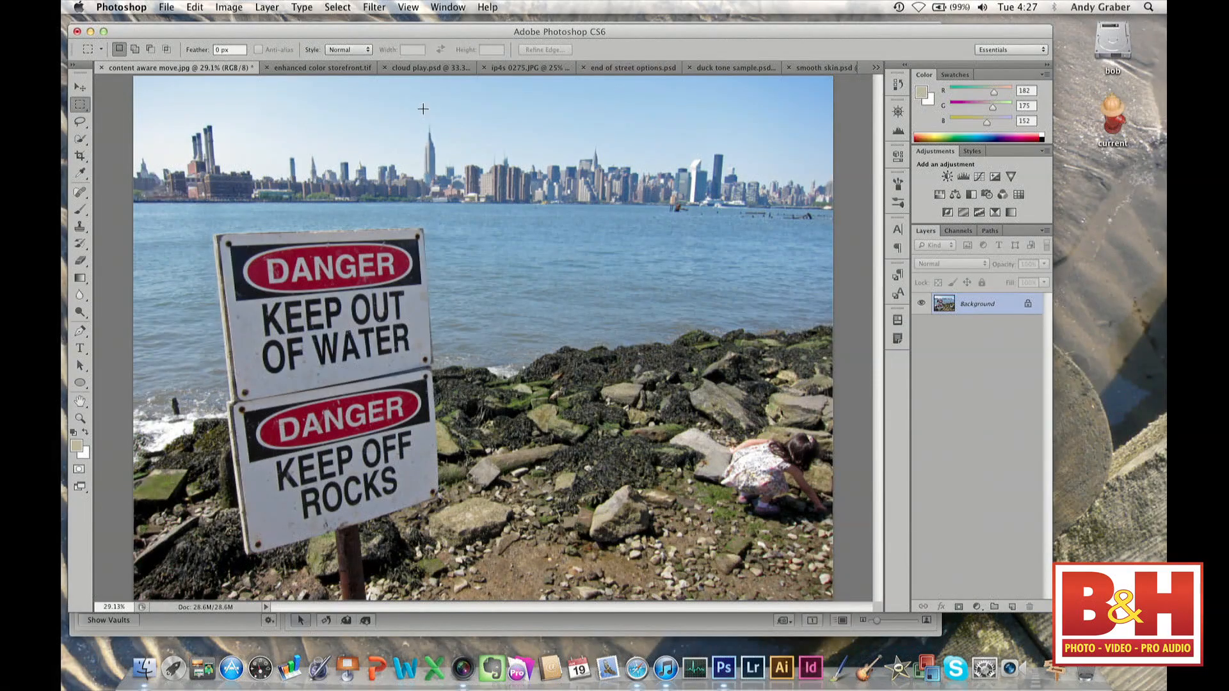
# In enhanced color storefront.tif, hide and show the Hue/Saturation adjustment layer to compare the facade color, and delete that layer.
pyautogui.click(340, 67)
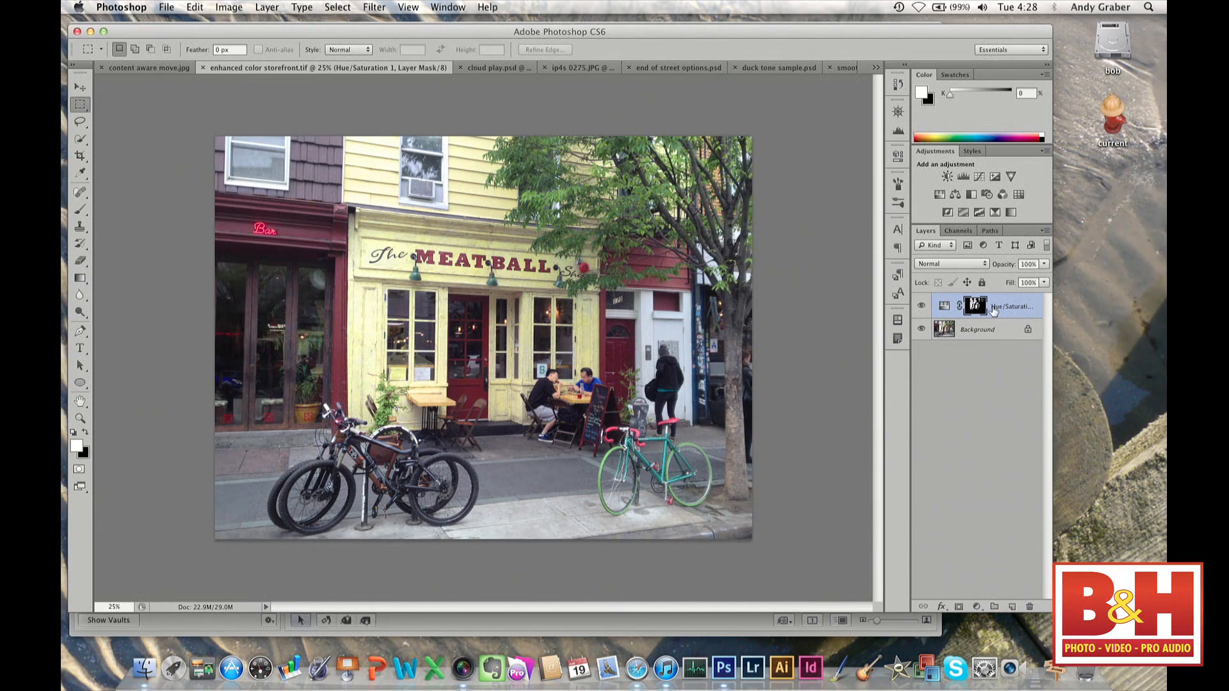
pyautogui.click(920, 306)
pyautogui.click(919, 308)
pyautogui.click(920, 308)
pyautogui.click(920, 308)
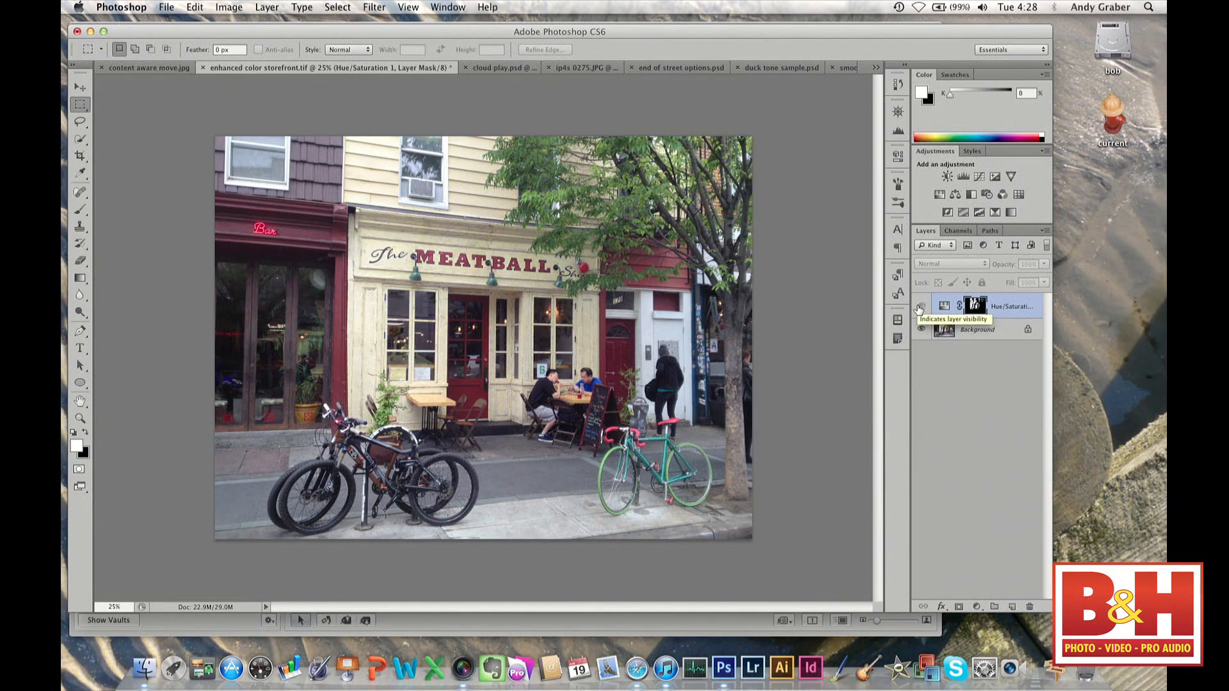
pyautogui.click(919, 308)
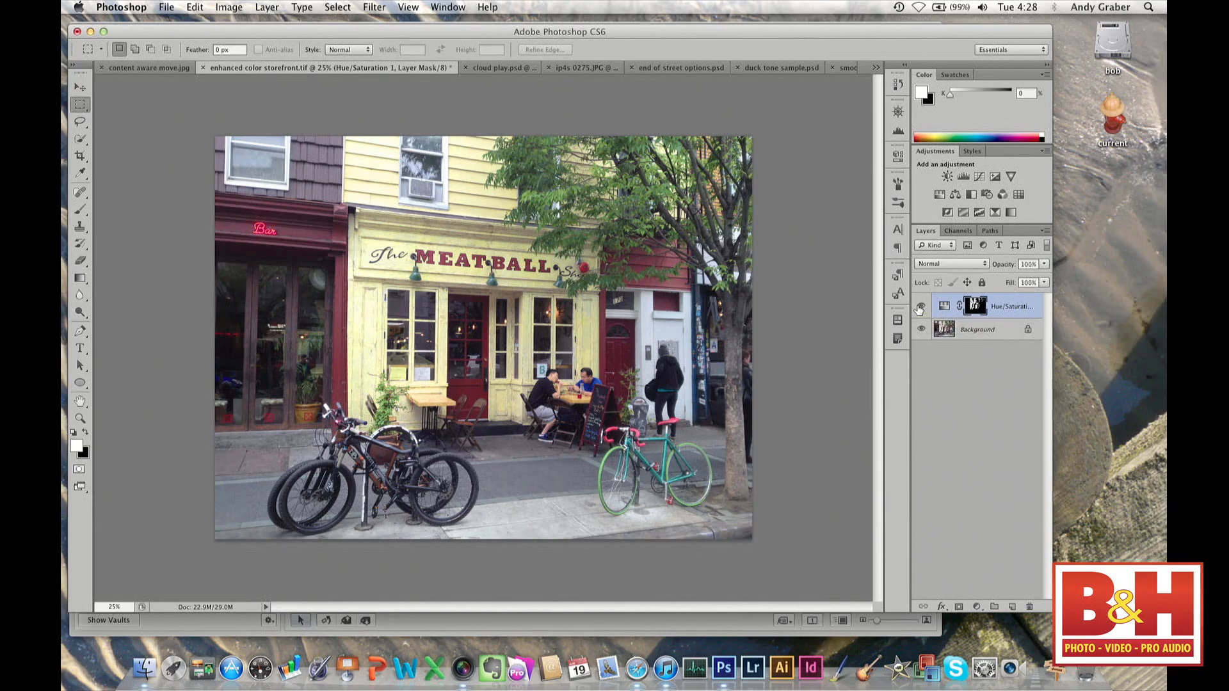
pyautogui.click(920, 308)
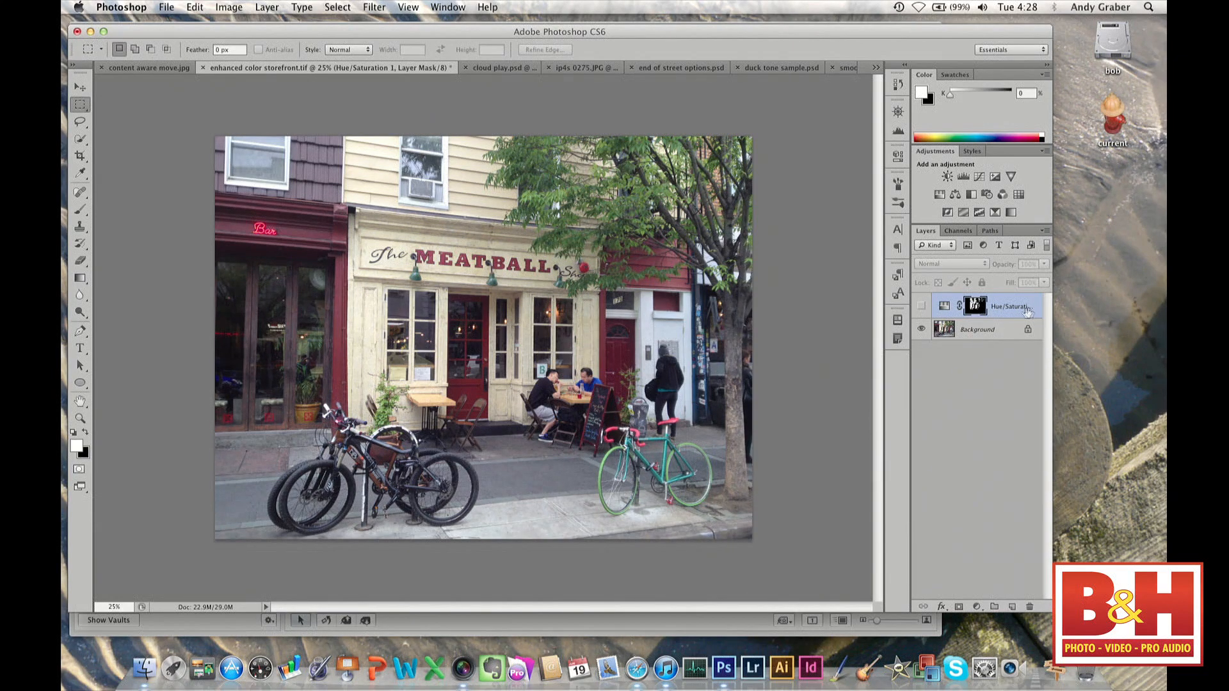
pyautogui.moveTo(1017, 310); pyautogui.dragTo(1026, 606)
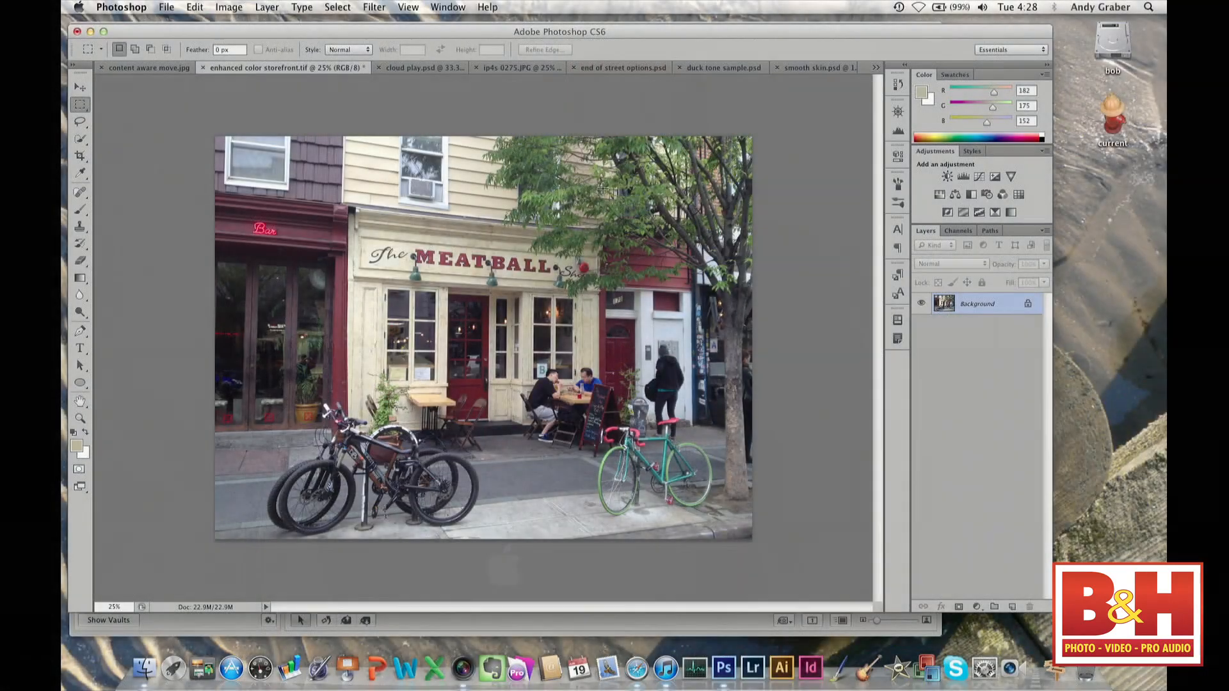
# Draw a trial rectangular marquee across the upper part of the storefront and deselect it.
pyautogui.click(329, 5)
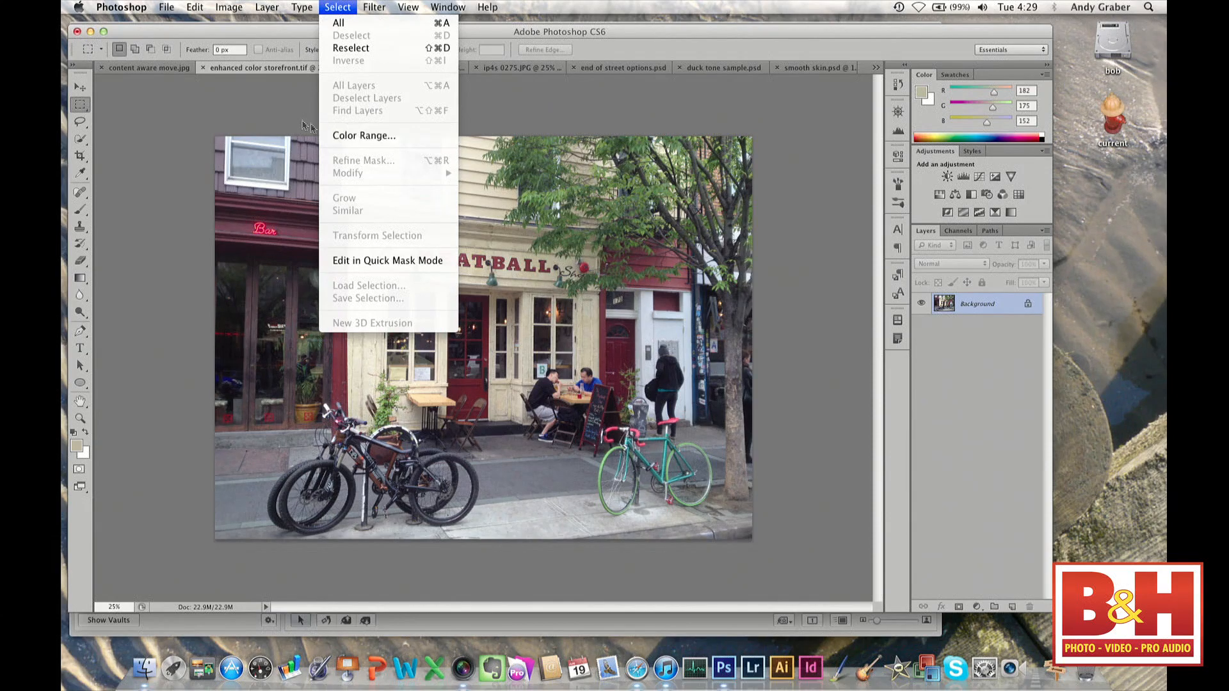
pyautogui.click(356, 138)
pyautogui.moveTo(291, 162); pyautogui.dragTo(584, 342)
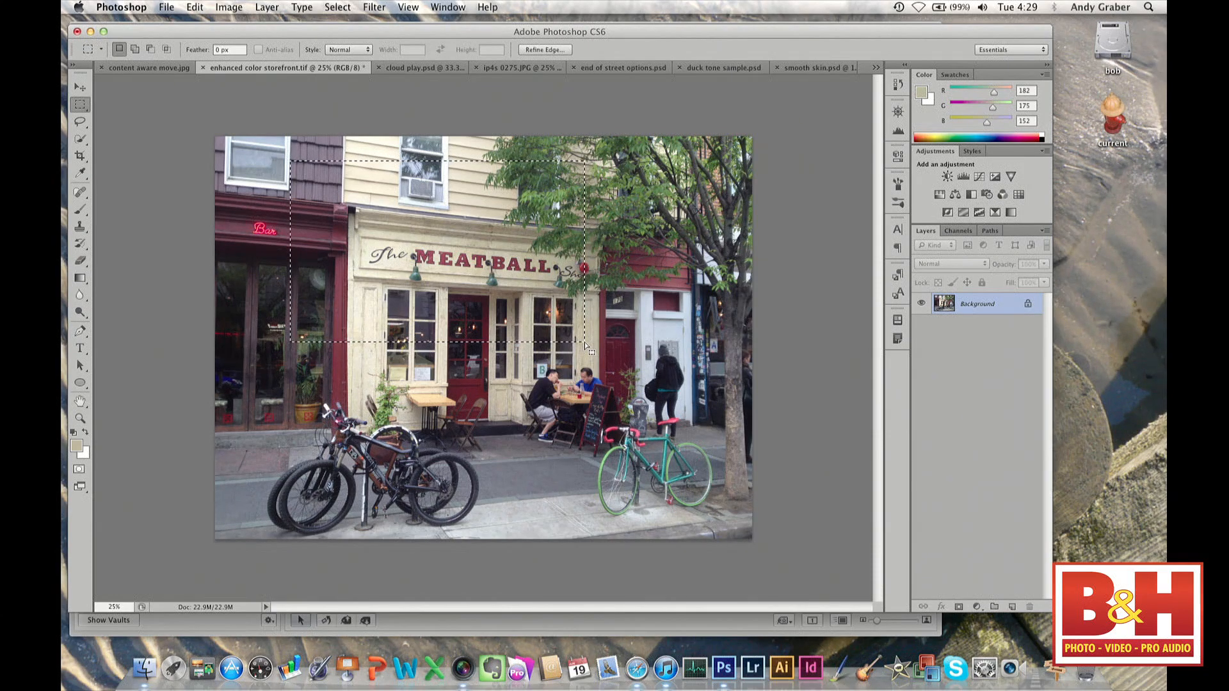
pyautogui.click(463, 144)
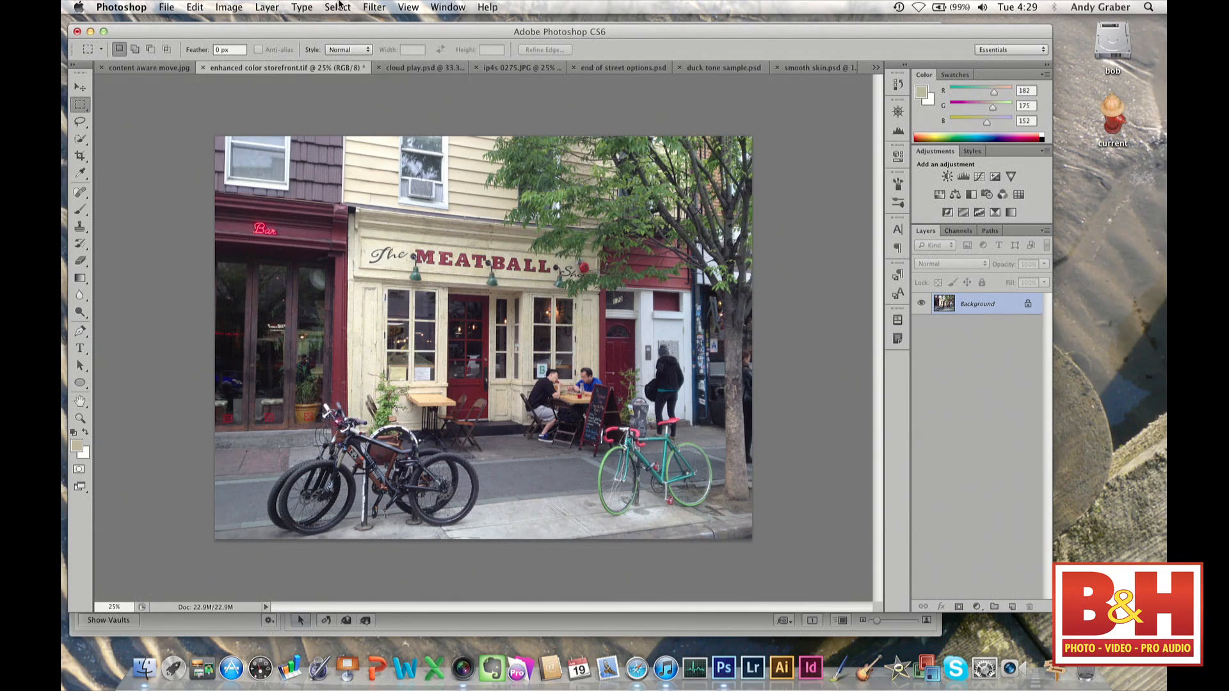
# Open Color Range with Sampled Colors and sample the dark red bar front, followed by the cream wall beside the restaurant window.
pyautogui.click(337, 6)
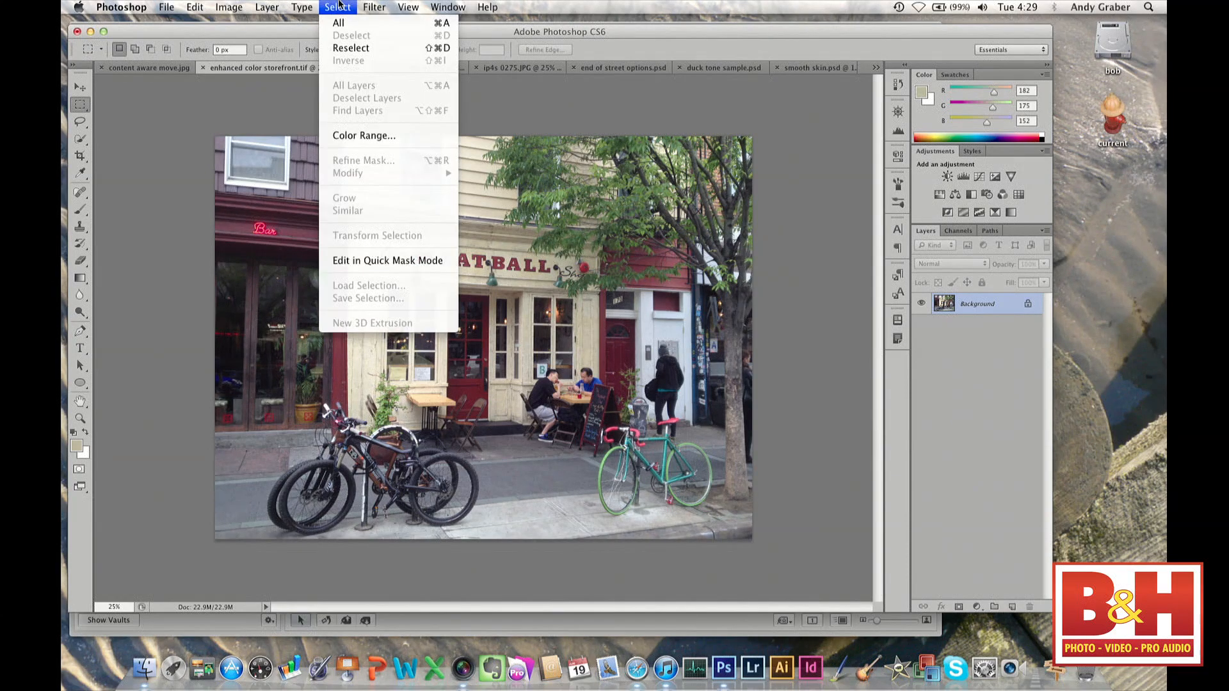
pyautogui.click(356, 136)
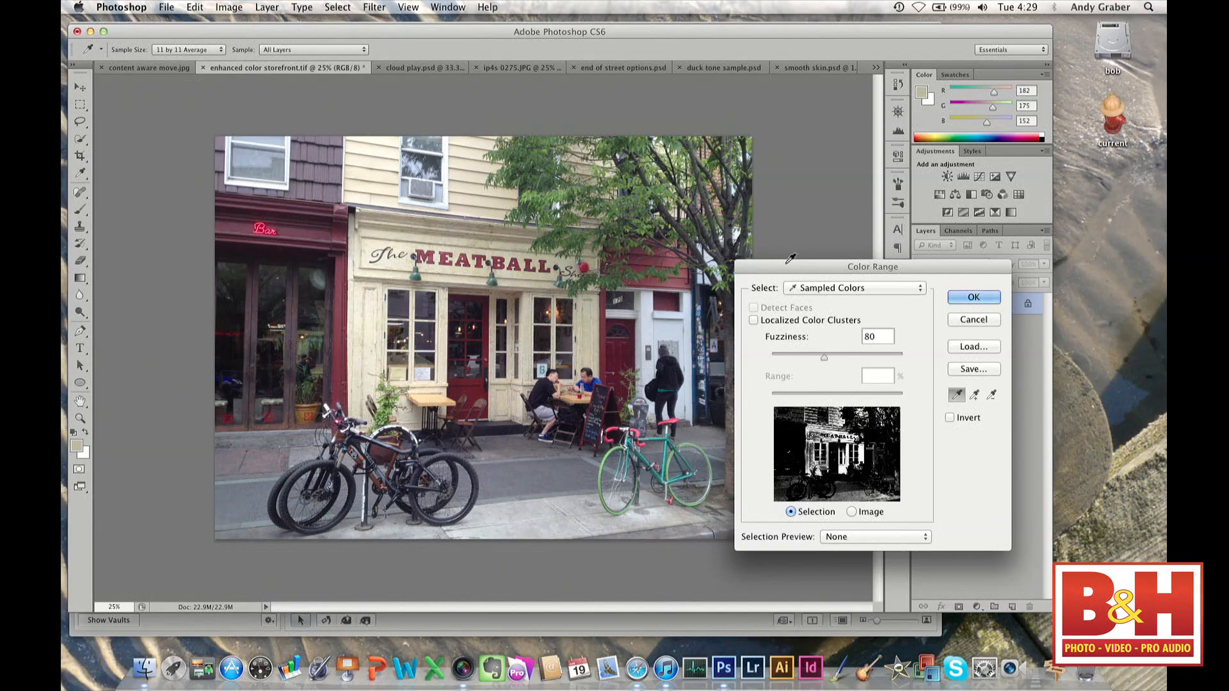
pyautogui.moveTo(796, 263); pyautogui.dragTo(793, 115)
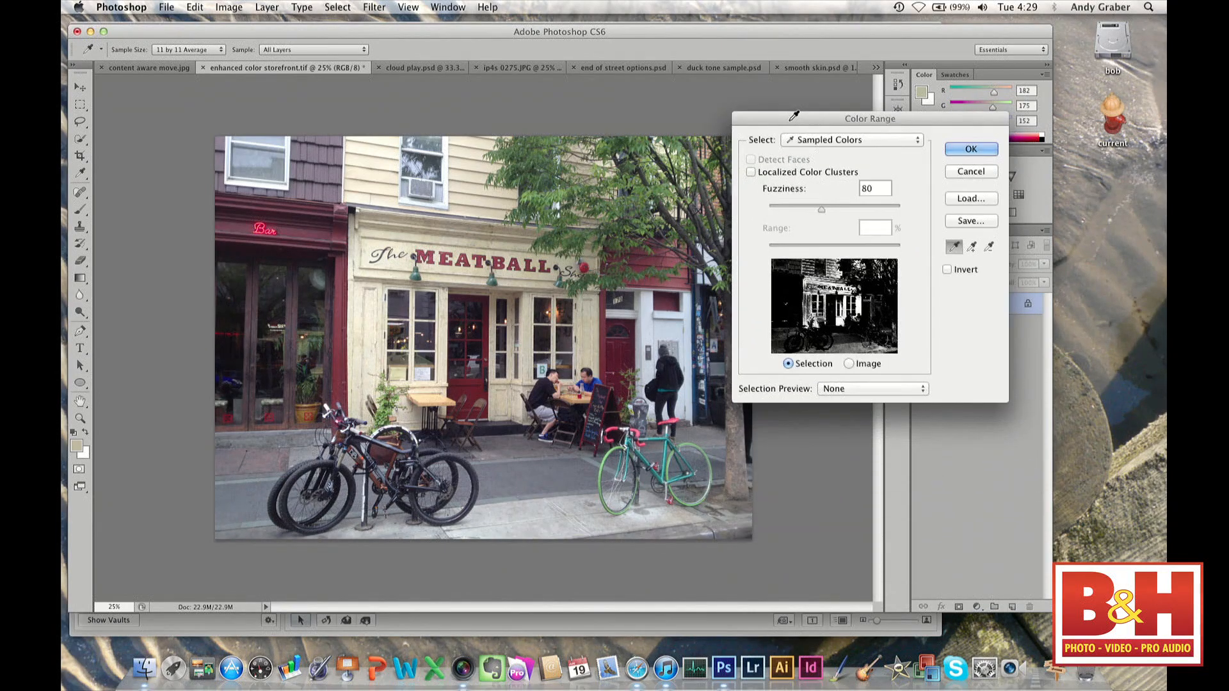
pyautogui.click(917, 140)
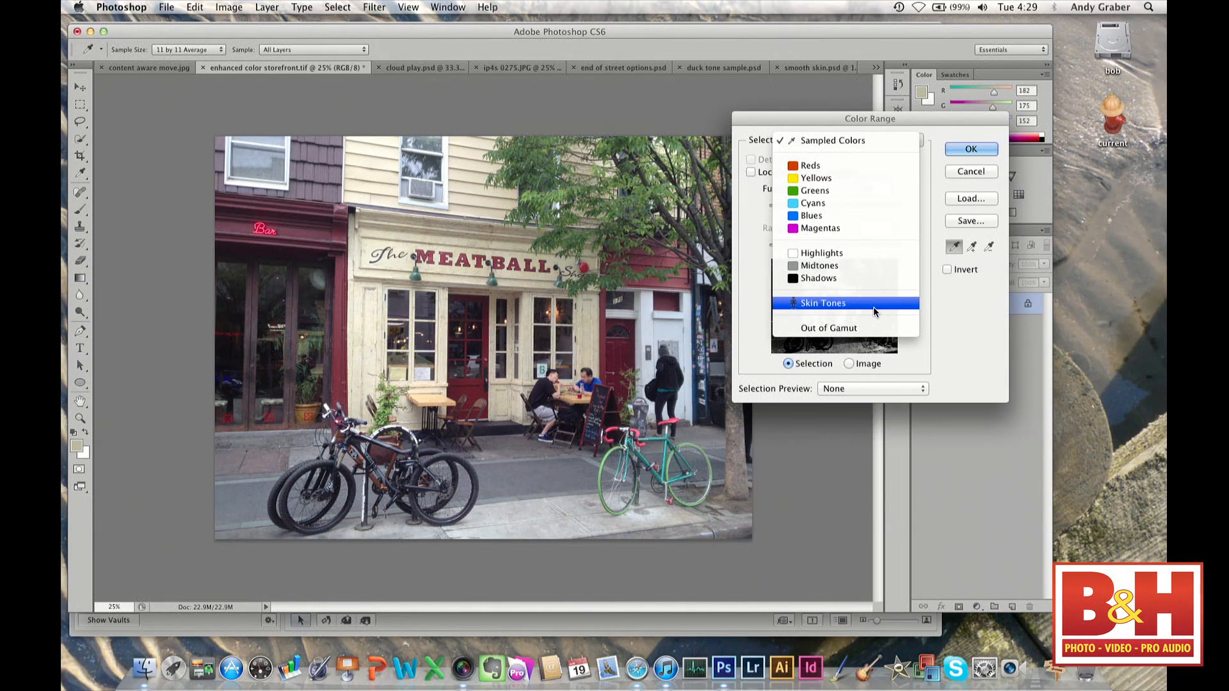
pyautogui.click(855, 143)
pyautogui.click(854, 143)
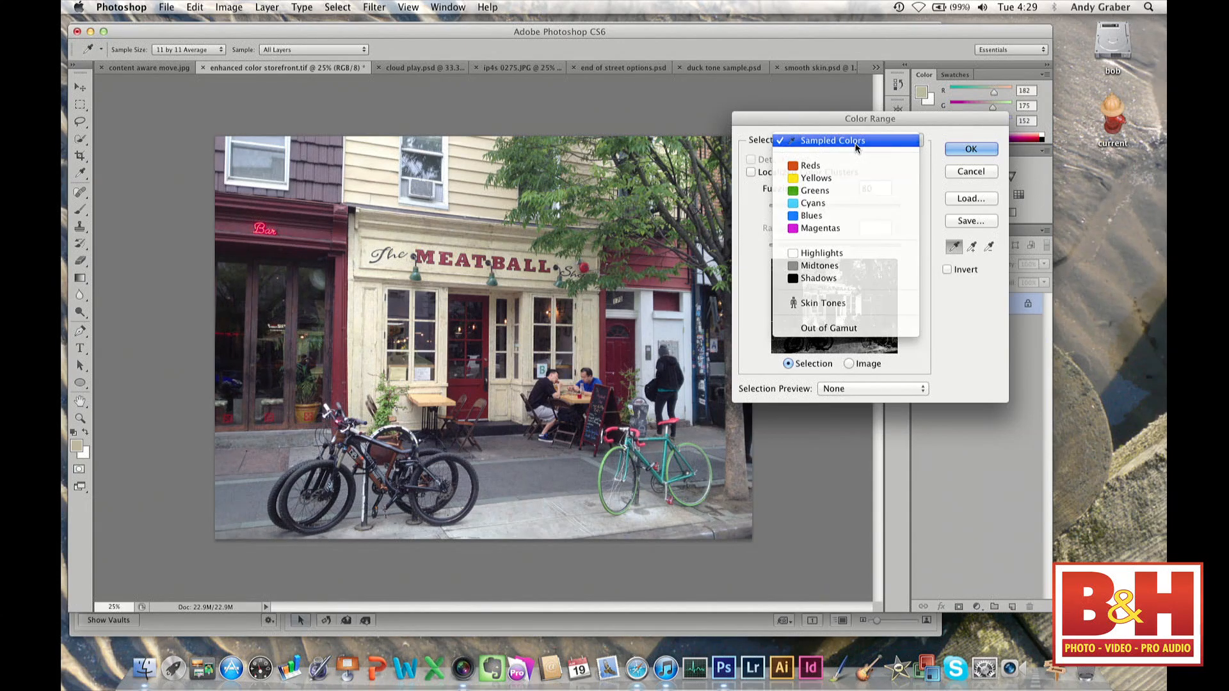
pyautogui.click(856, 143)
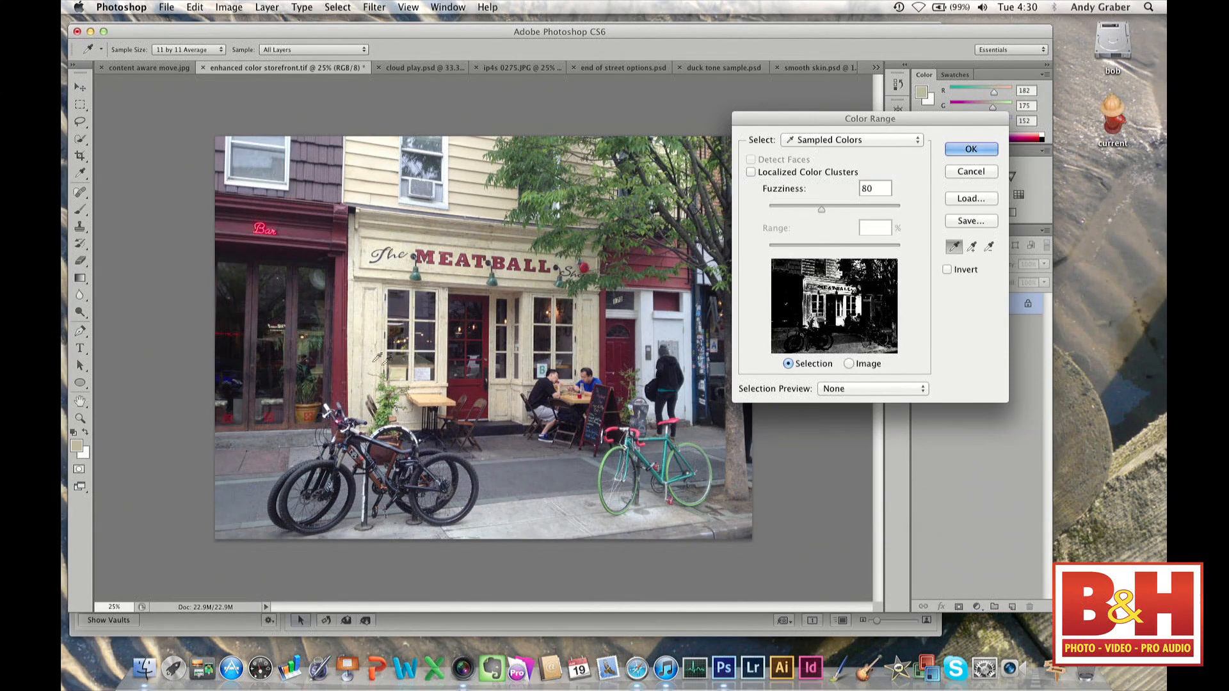
pyautogui.click(306, 227)
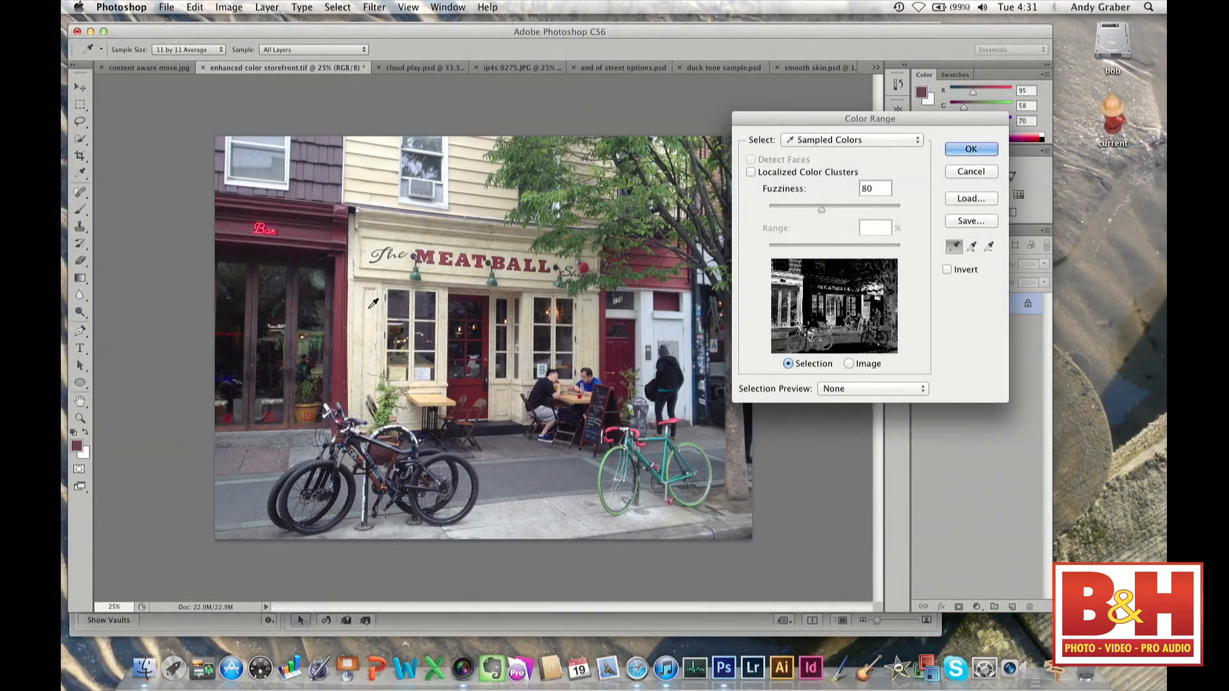
pyautogui.click(369, 308)
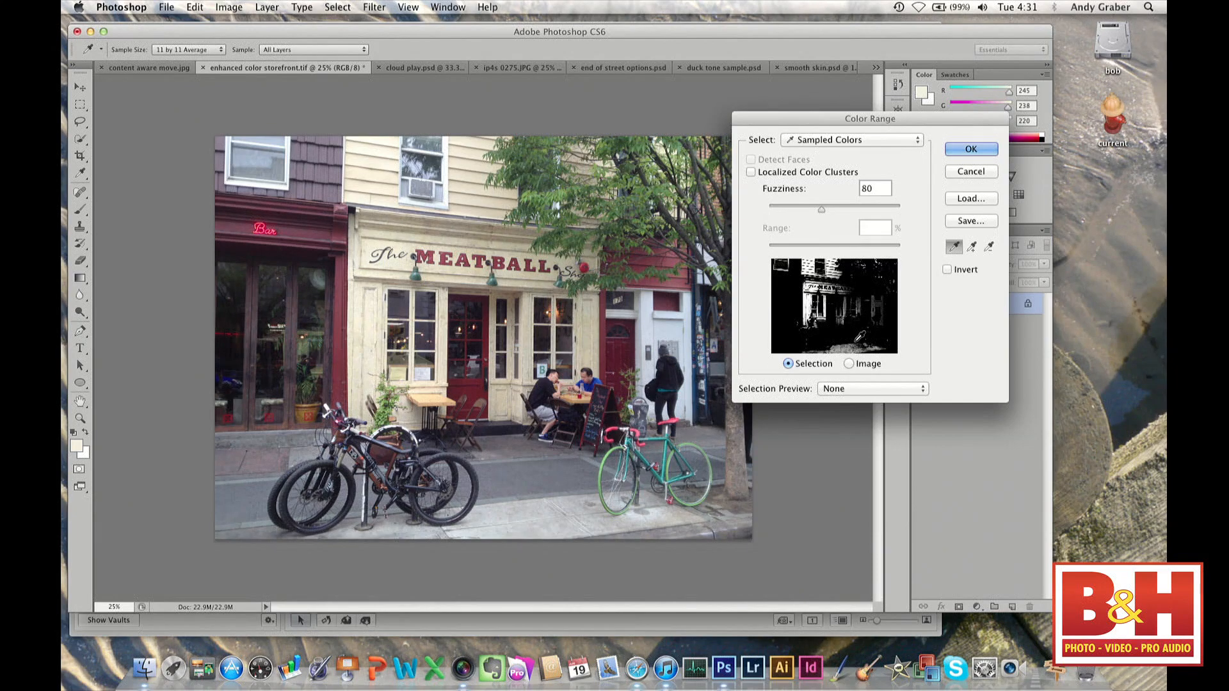
# Preview the color selection in Grayscale, compare the Image and Selection thumbnails, and set the selection preview back to None.
pyautogui.click(841, 393)
pyautogui.click(838, 403)
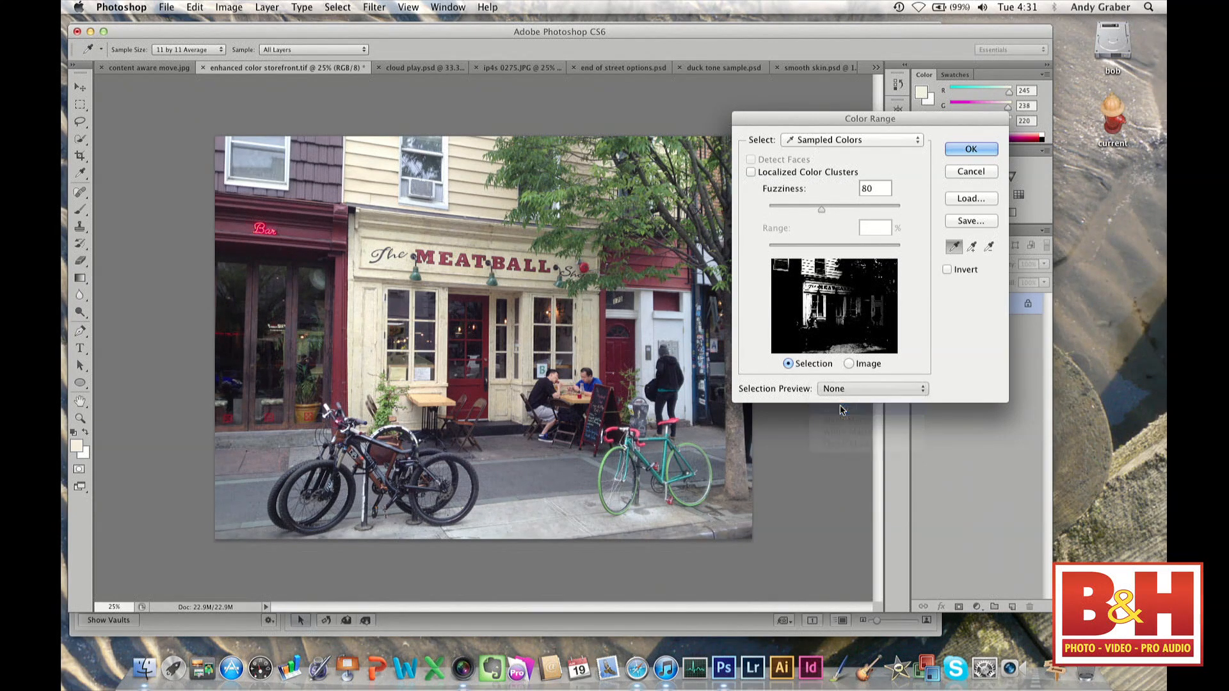
pyautogui.click(849, 364)
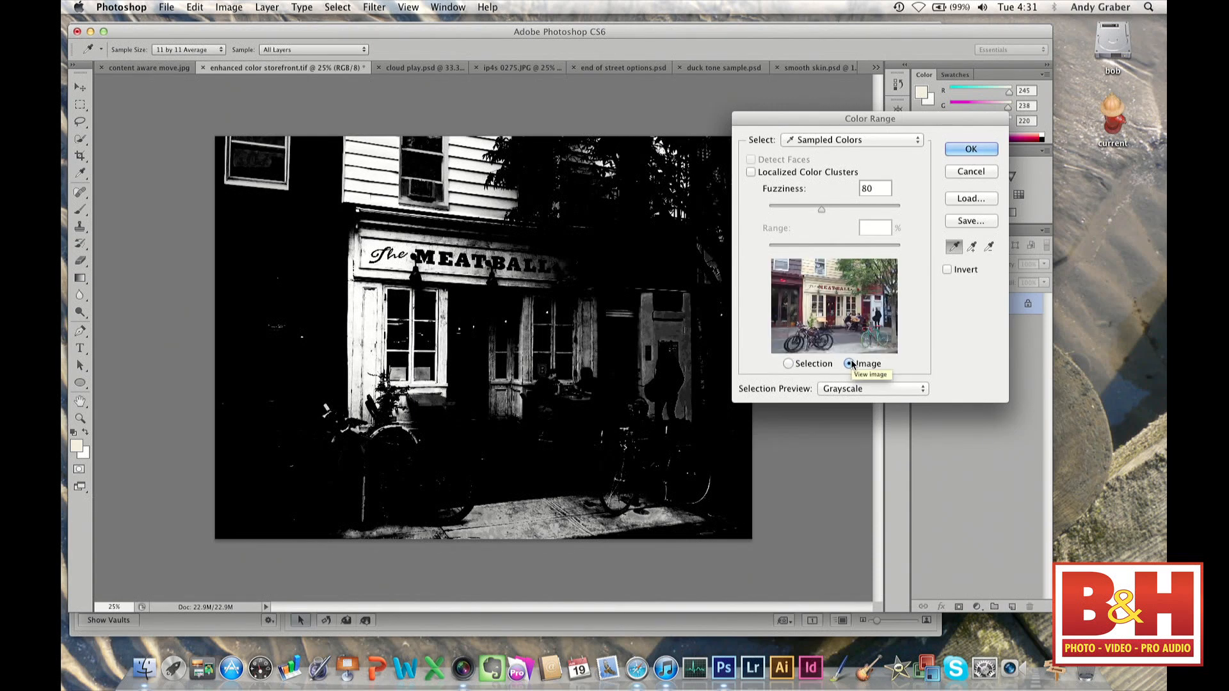
pyautogui.click(789, 365)
pyautogui.click(867, 389)
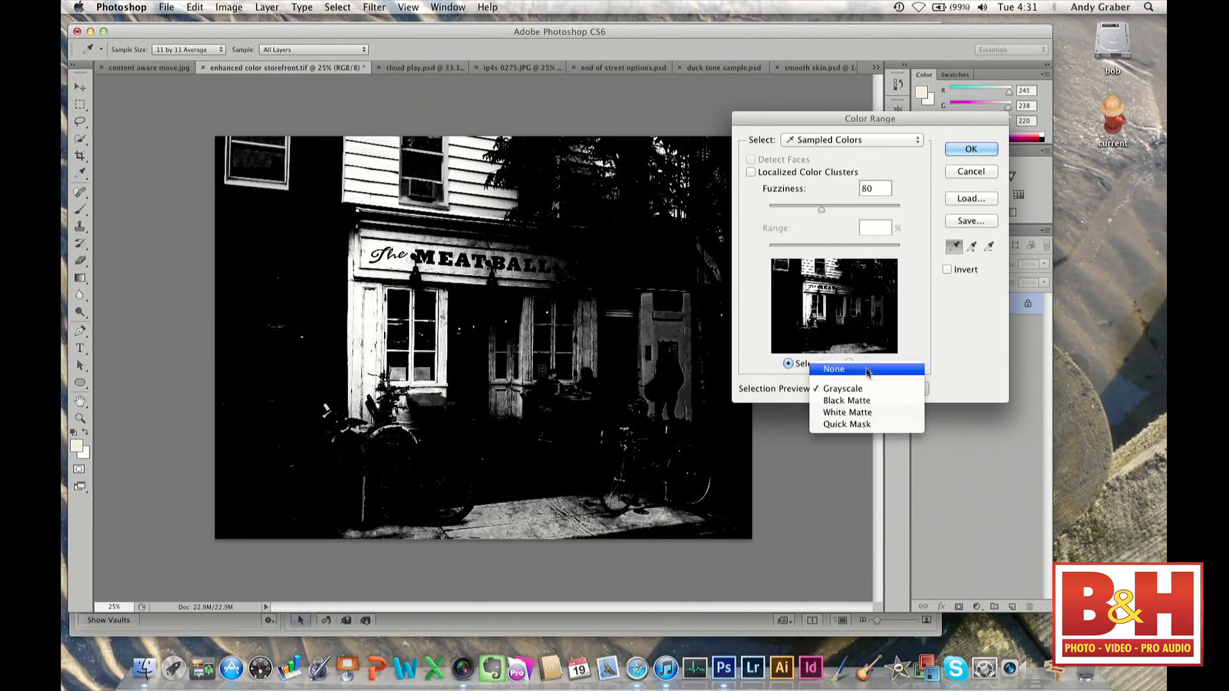
pyautogui.click(866, 369)
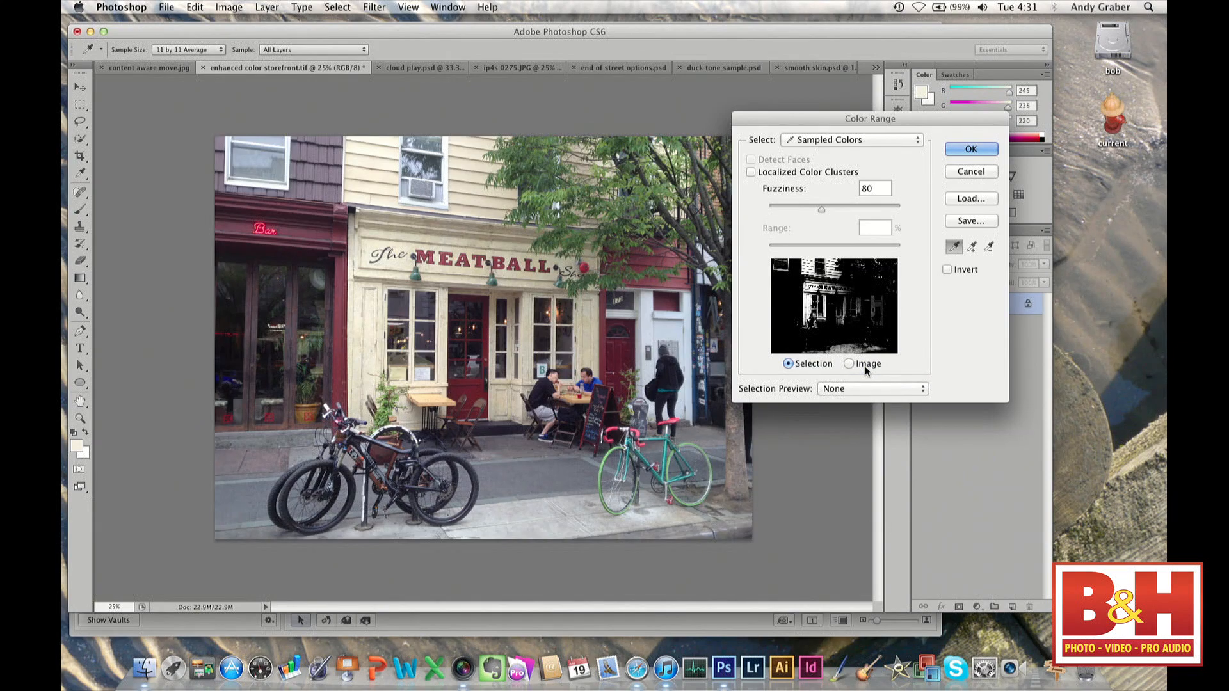
# Resample the cream color from the restaurant sign and the upper siding, and set Fuzziness to 57.
pyautogui.click(442, 239)
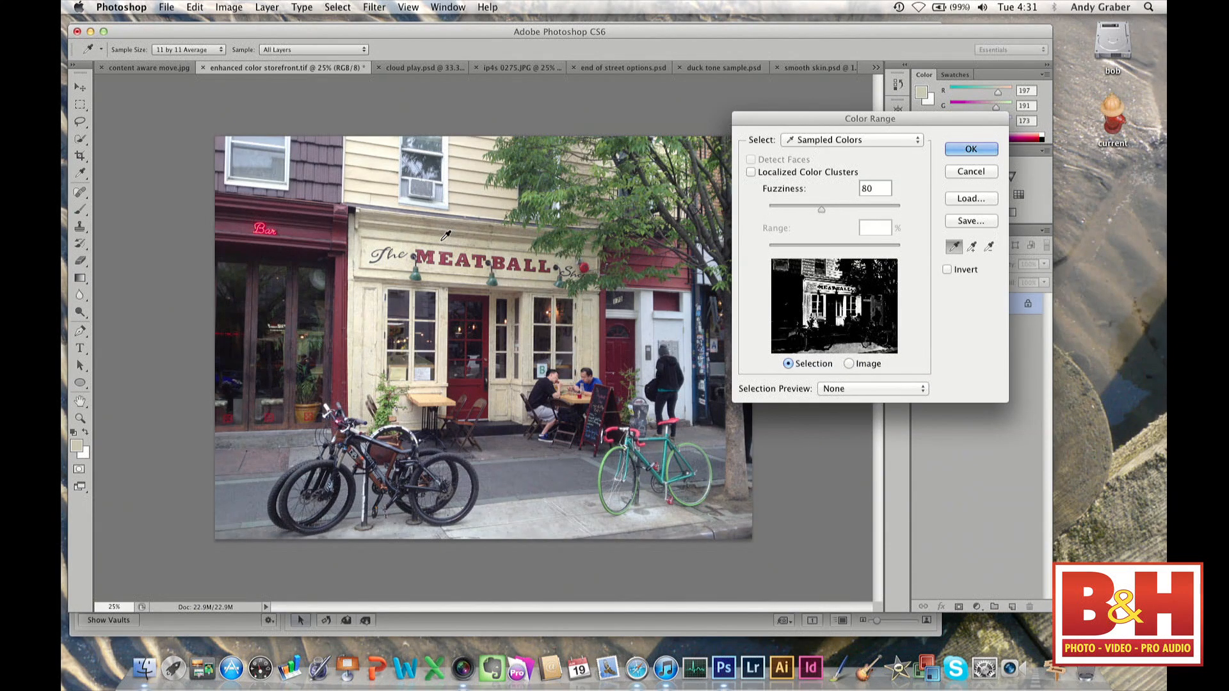
pyautogui.click(372, 191)
pyautogui.click(480, 170)
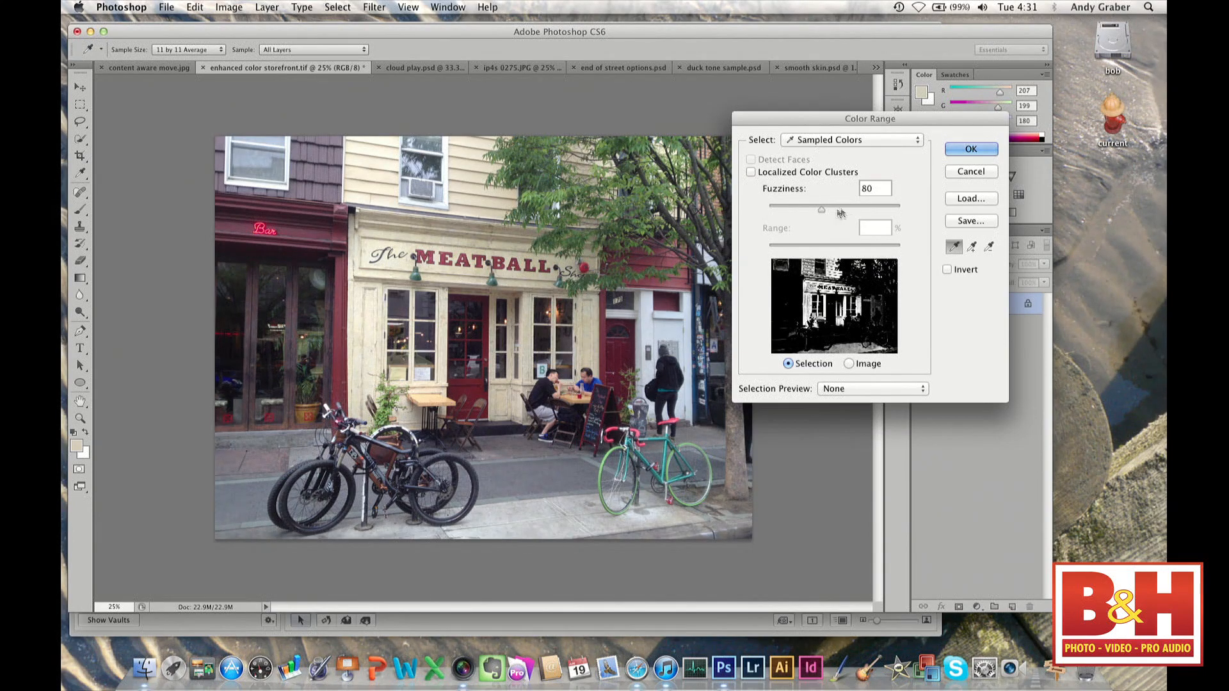
pyautogui.moveTo(819, 209); pyautogui.dragTo(842, 214)
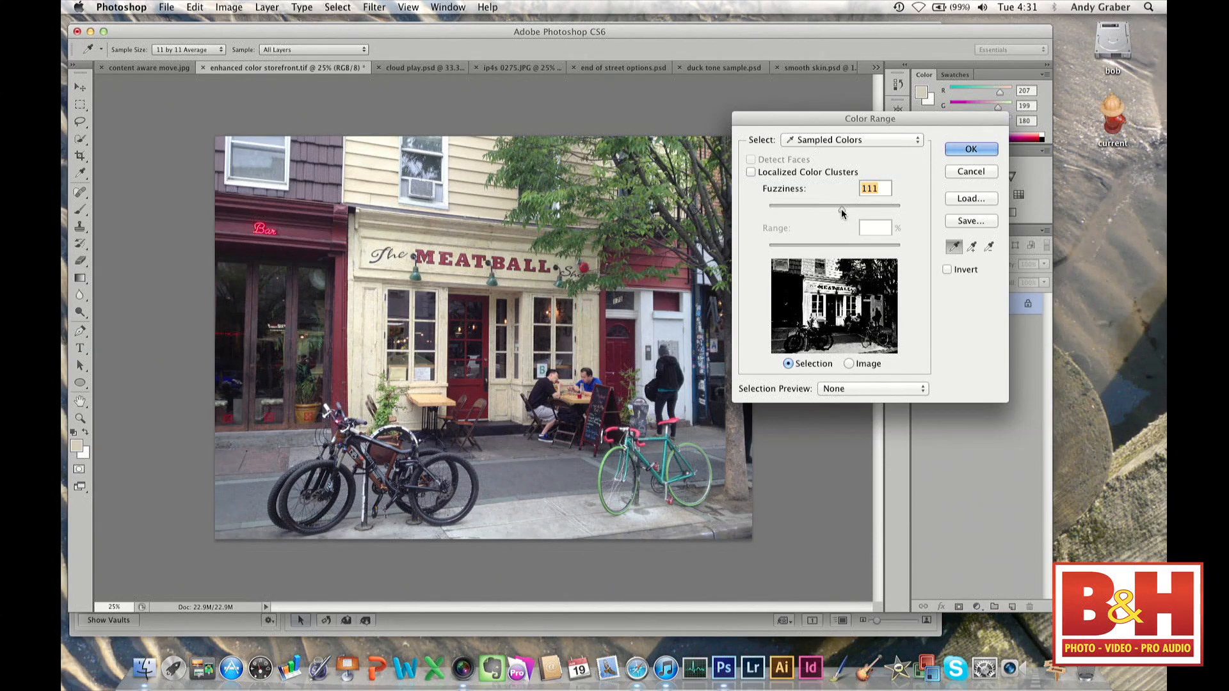
pyautogui.moveTo(843, 213); pyautogui.dragTo(800, 213)
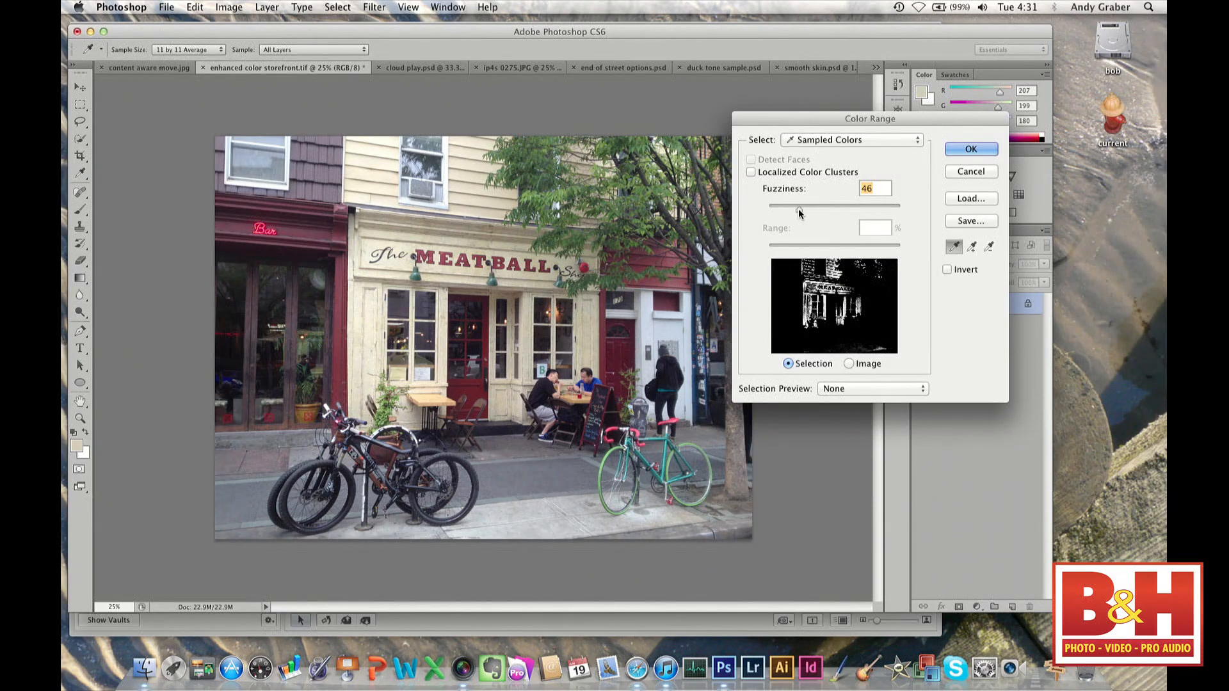
pyautogui.moveTo(797, 209); pyautogui.dragTo(803, 209)
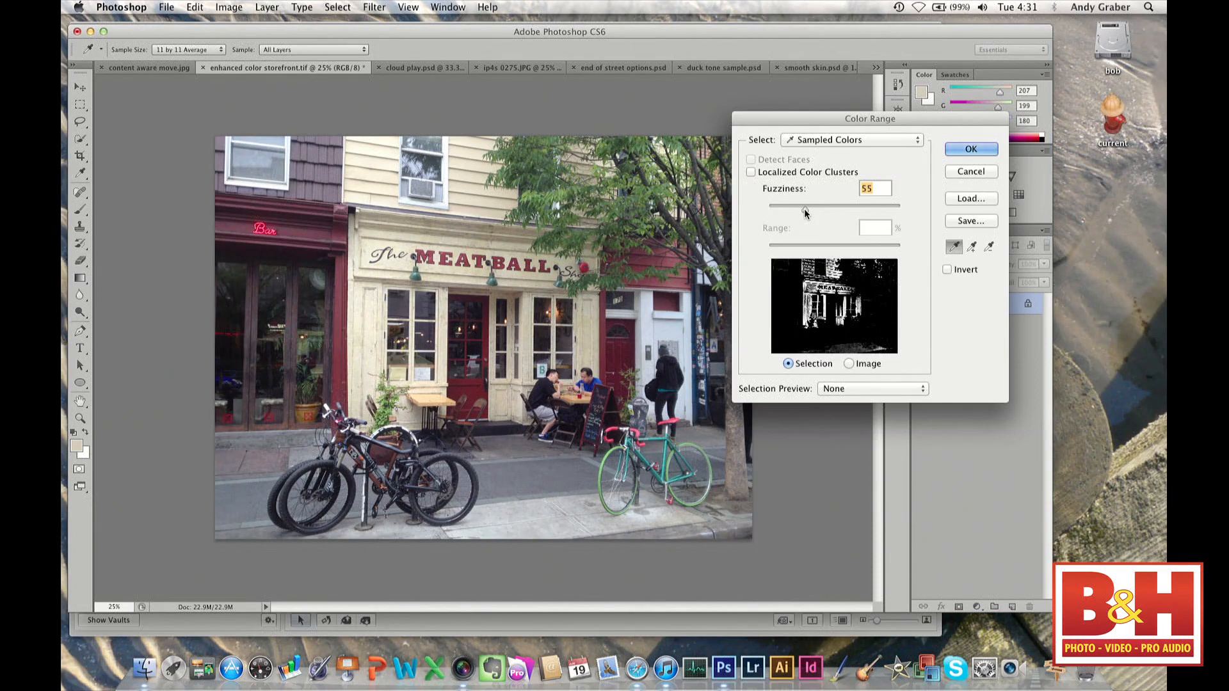
pyautogui.moveTo(805, 213); pyautogui.dragTo(806, 213)
# Add the upper siding and the cream walls on both sides of the restaurant windows to the color sample.
pyautogui.click(973, 249)
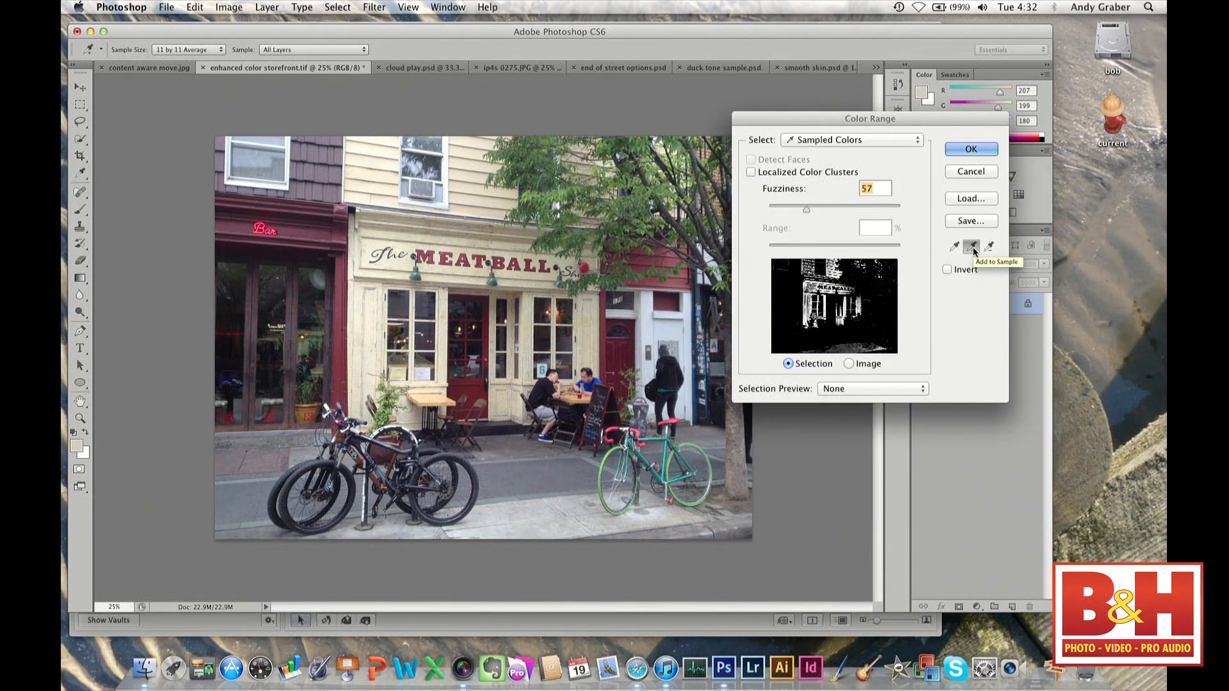
pyautogui.click(470, 172)
pyautogui.click(369, 317)
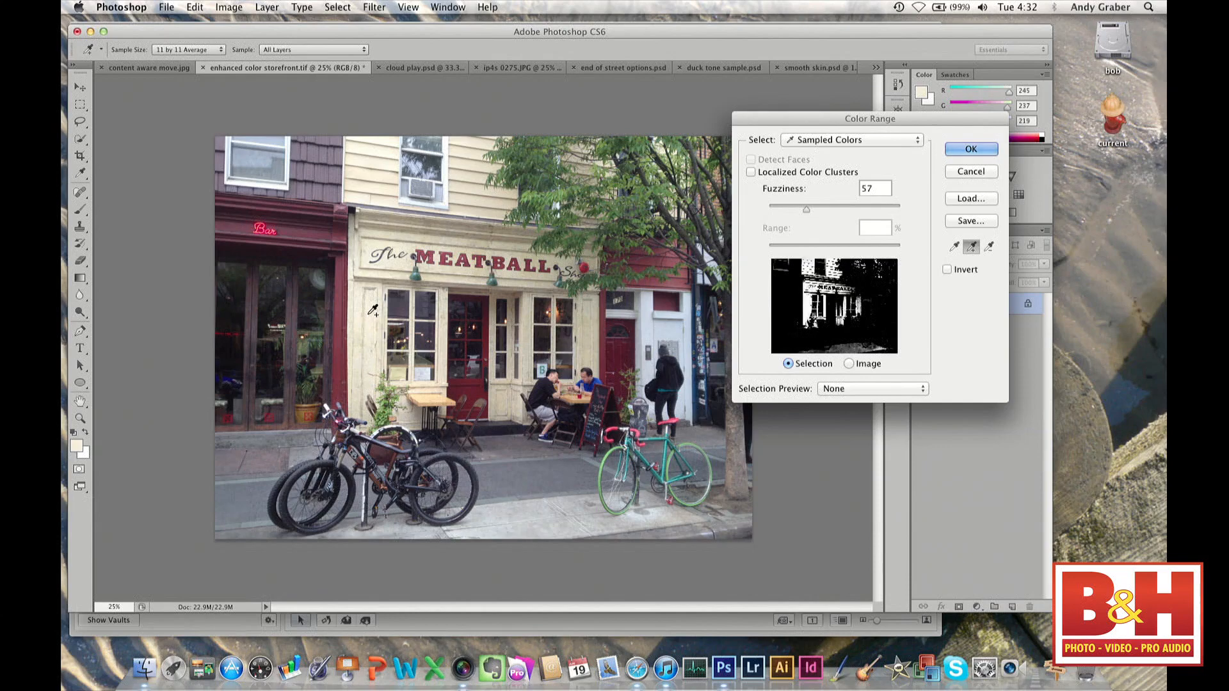
pyautogui.click(589, 330)
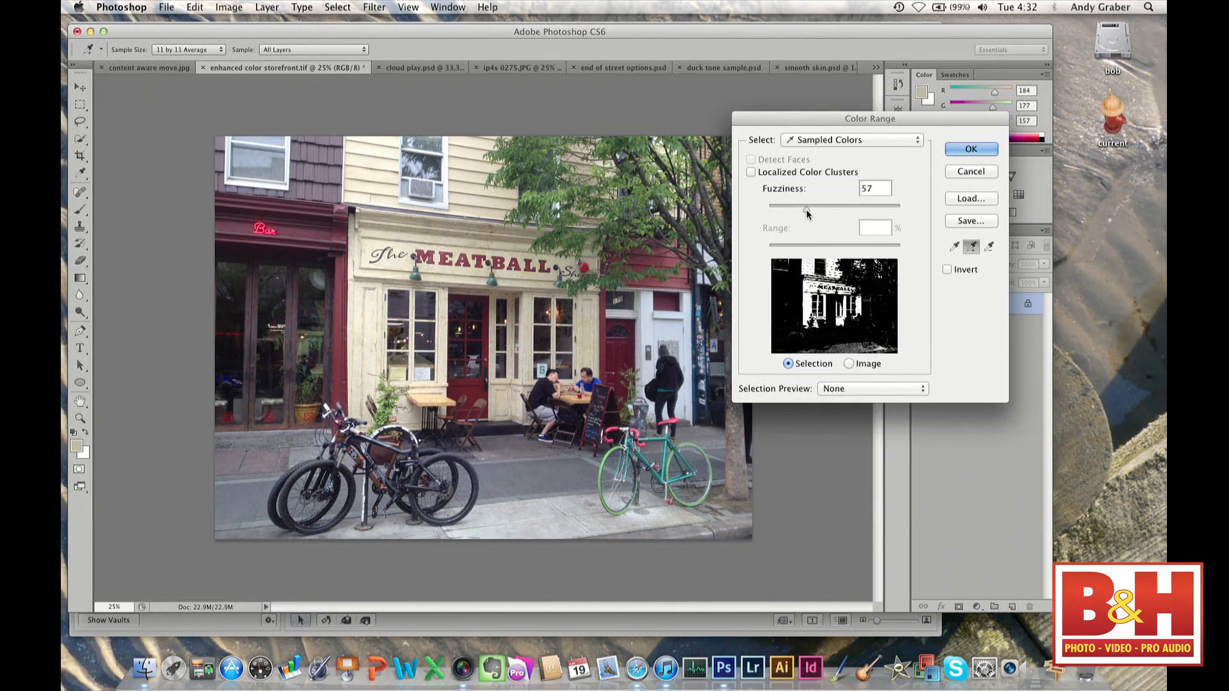
# Set Fuzziness to 62 and apply the color range as a selection.
pyautogui.moveTo(805, 211); pyautogui.dragTo(800, 213)
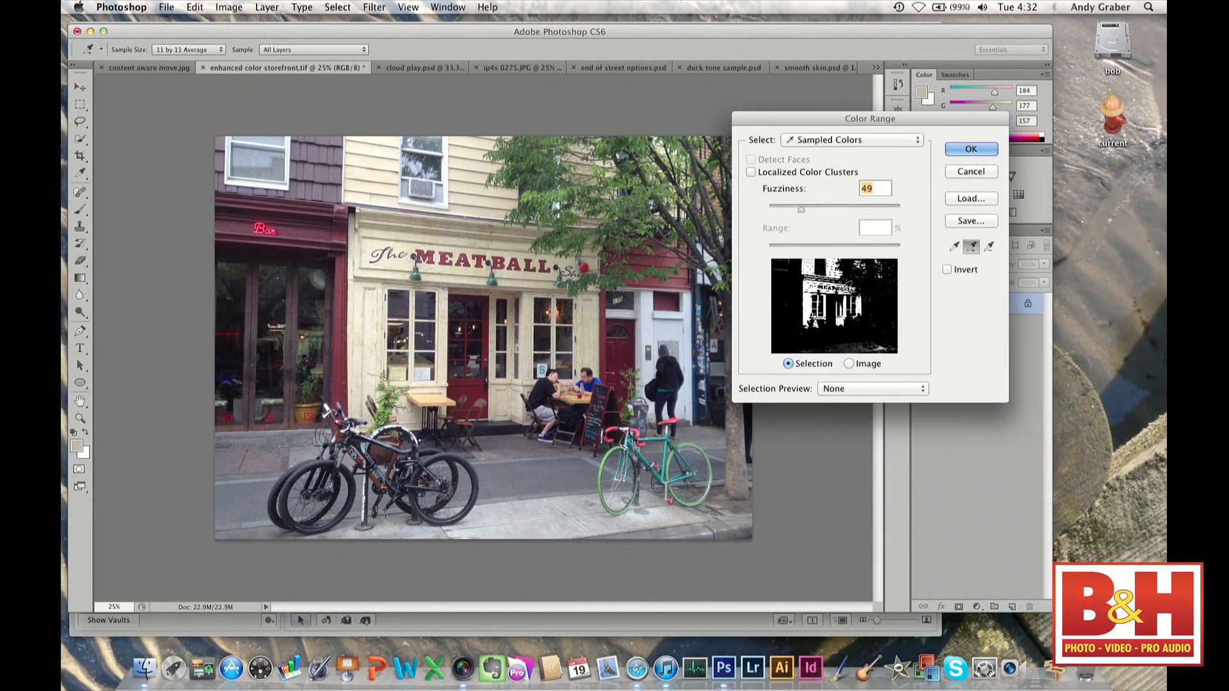
pyautogui.moveTo(801, 211); pyautogui.dragTo(810, 215)
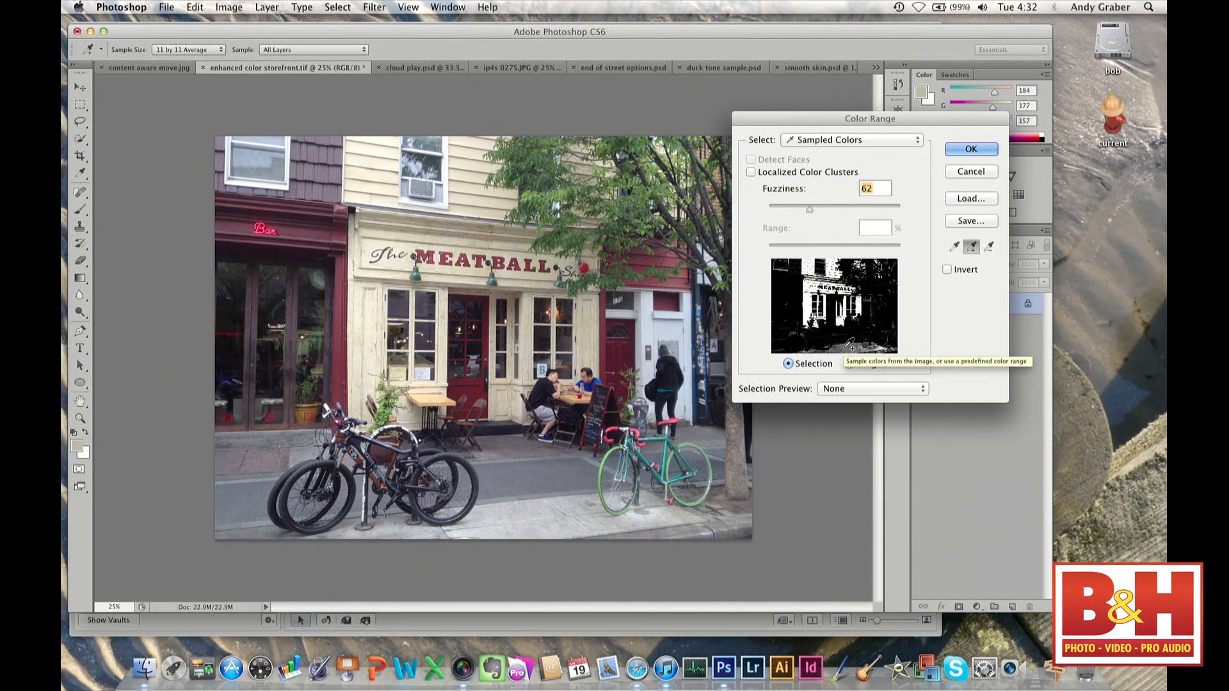
pyautogui.click(959, 150)
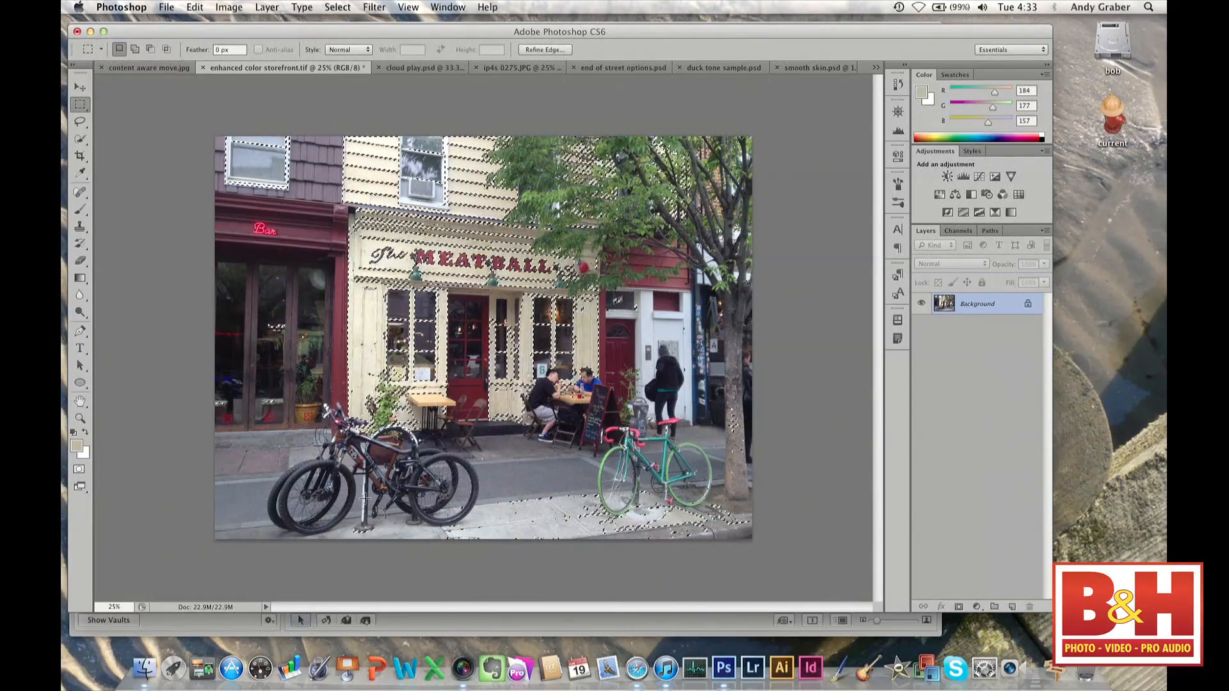
# Subtract the white window above the bar from the selection with the Lasso tool.
pyautogui.click(80, 126)
pyautogui.press('alt')
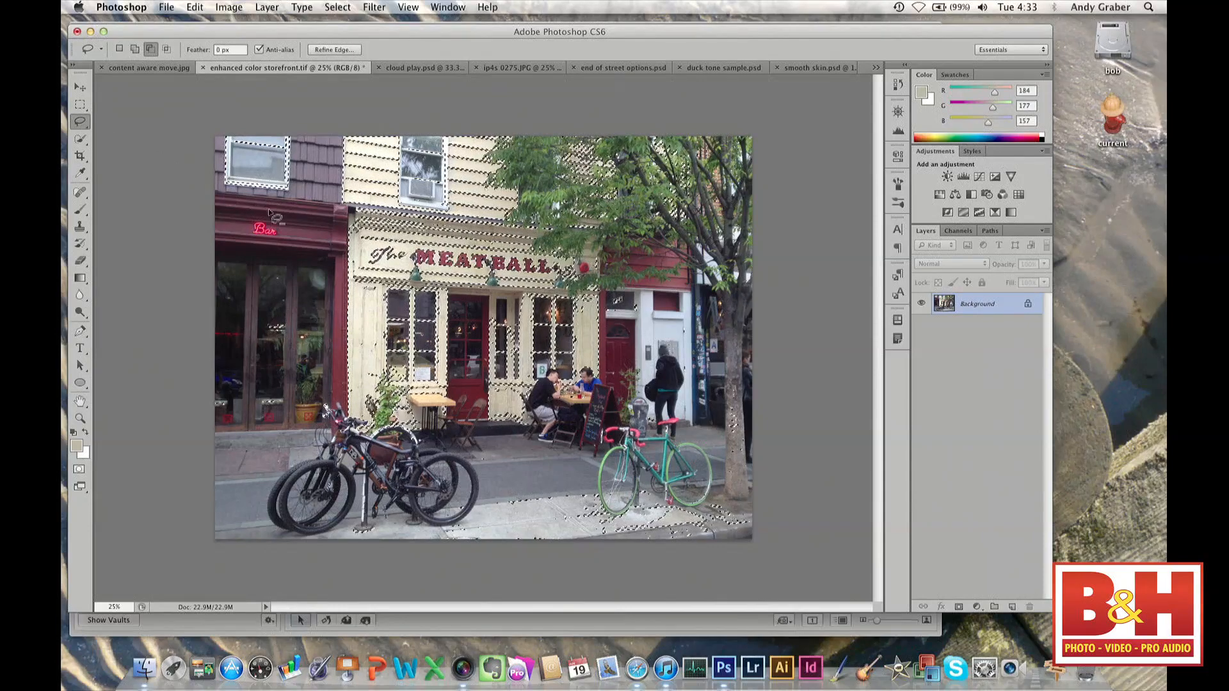
pyautogui.moveTo(276, 220)
pyautogui.mouseDown()
pyautogui.moveTo(305, 184)
pyautogui.moveTo(312, 110)
pyautogui.moveTo(206, 106)
pyautogui.moveTo(205, 227)
pyautogui.mouseUp()
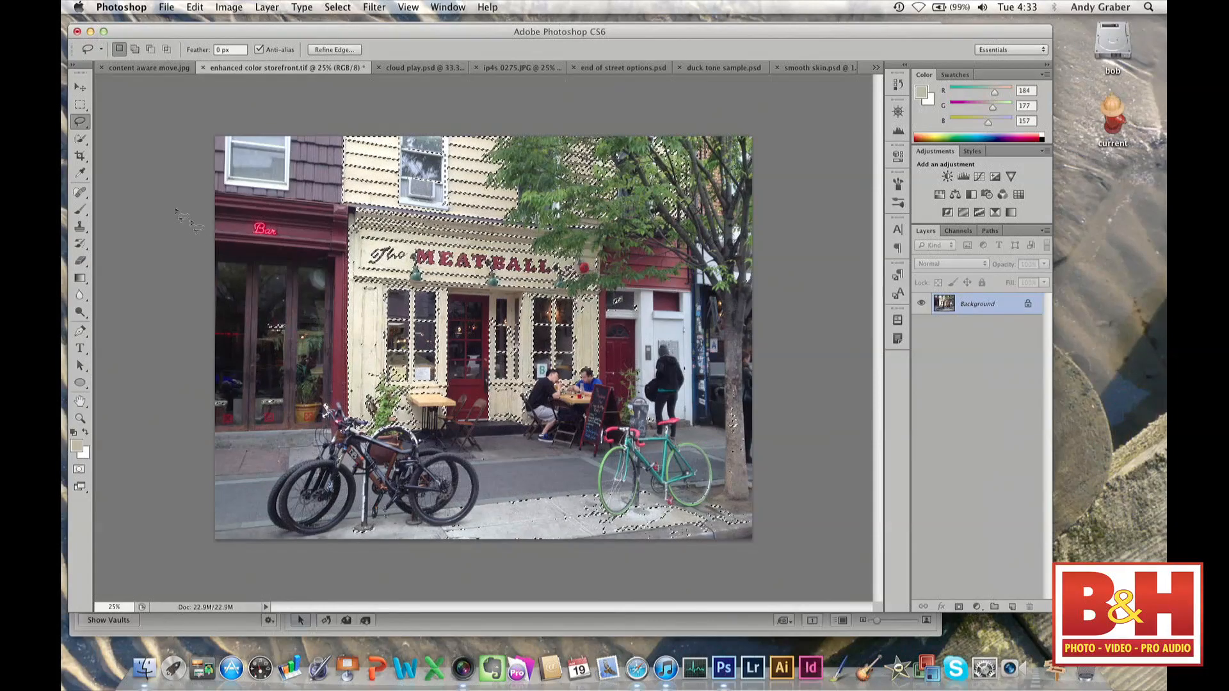
# Intersect the color selection with a Polygonal Lasso outline around the restaurant facade and upper siding, leaving out the bar and sidewalk.
pyautogui.click(81, 122)
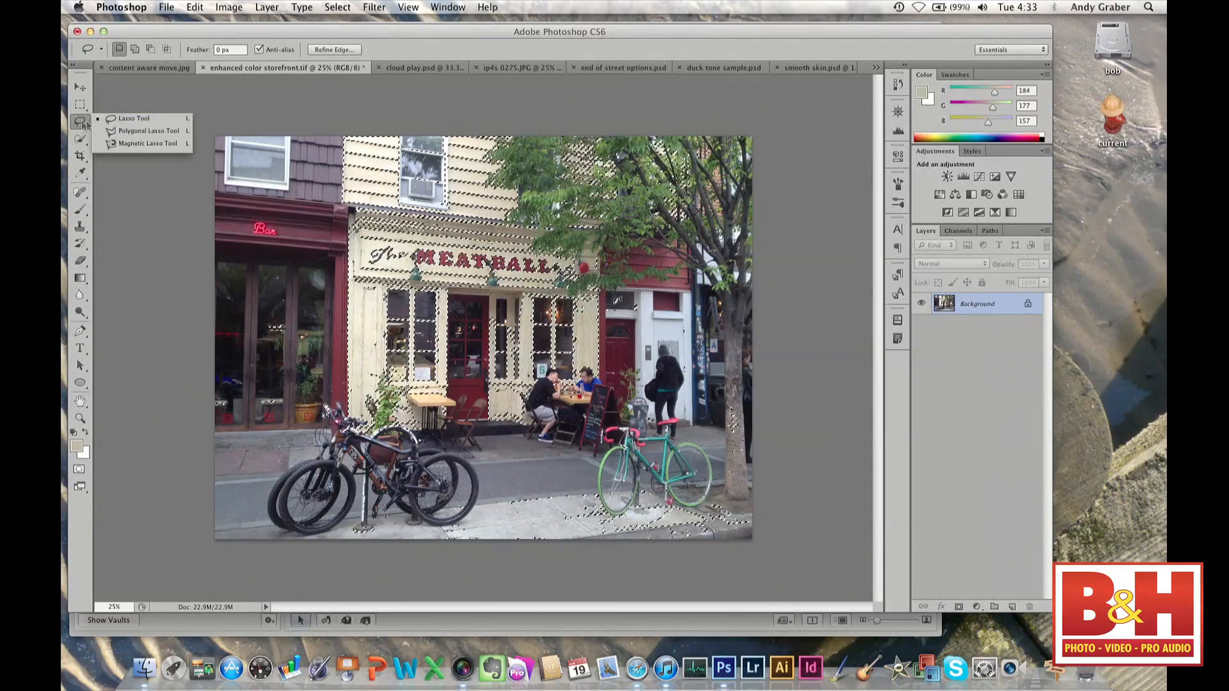
pyautogui.click(128, 132)
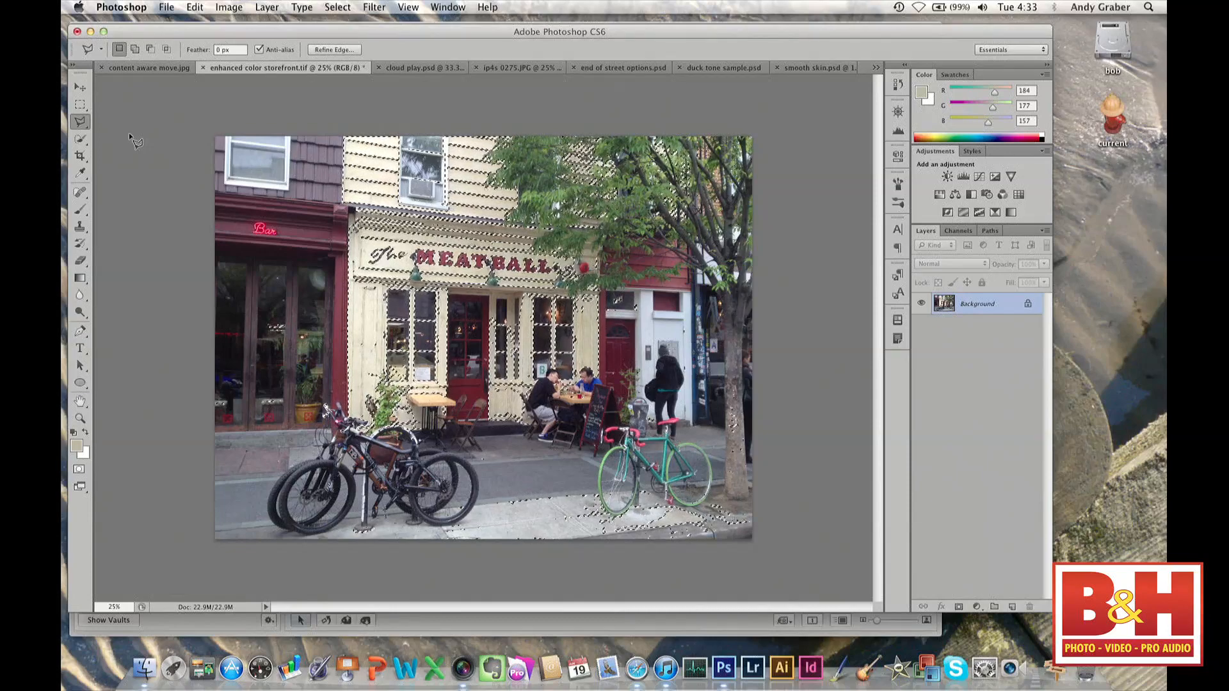
pyautogui.hotkey('shift', 'alt')
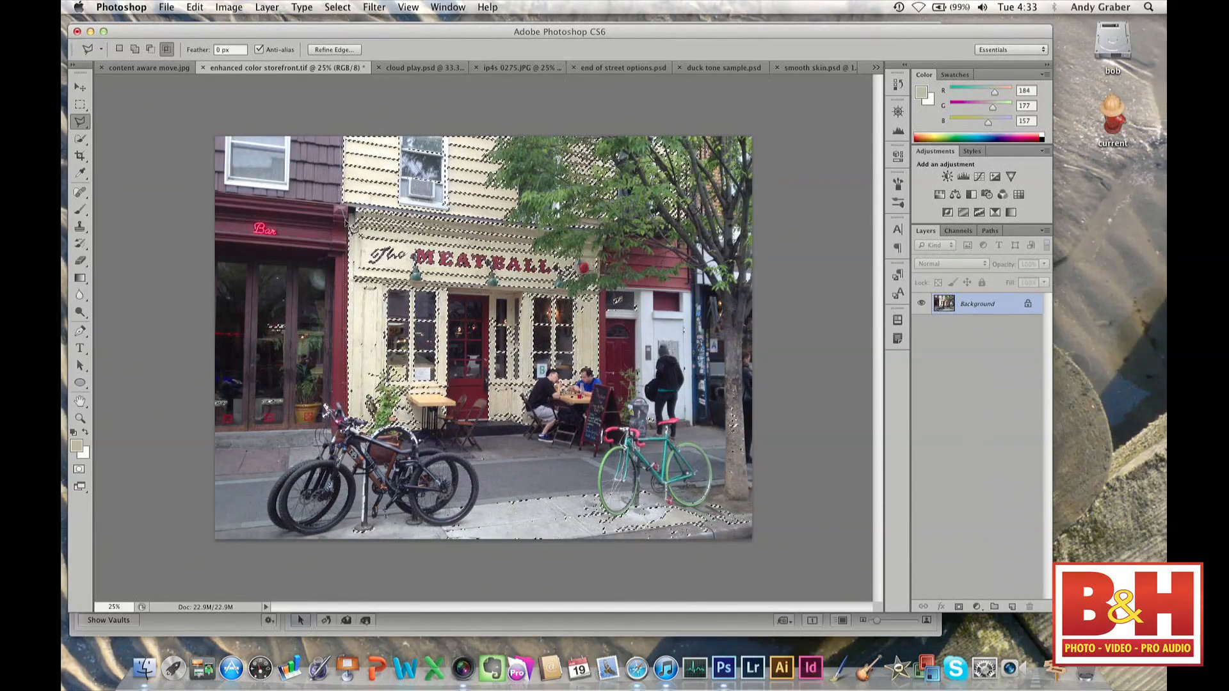
pyautogui.click(343, 435)
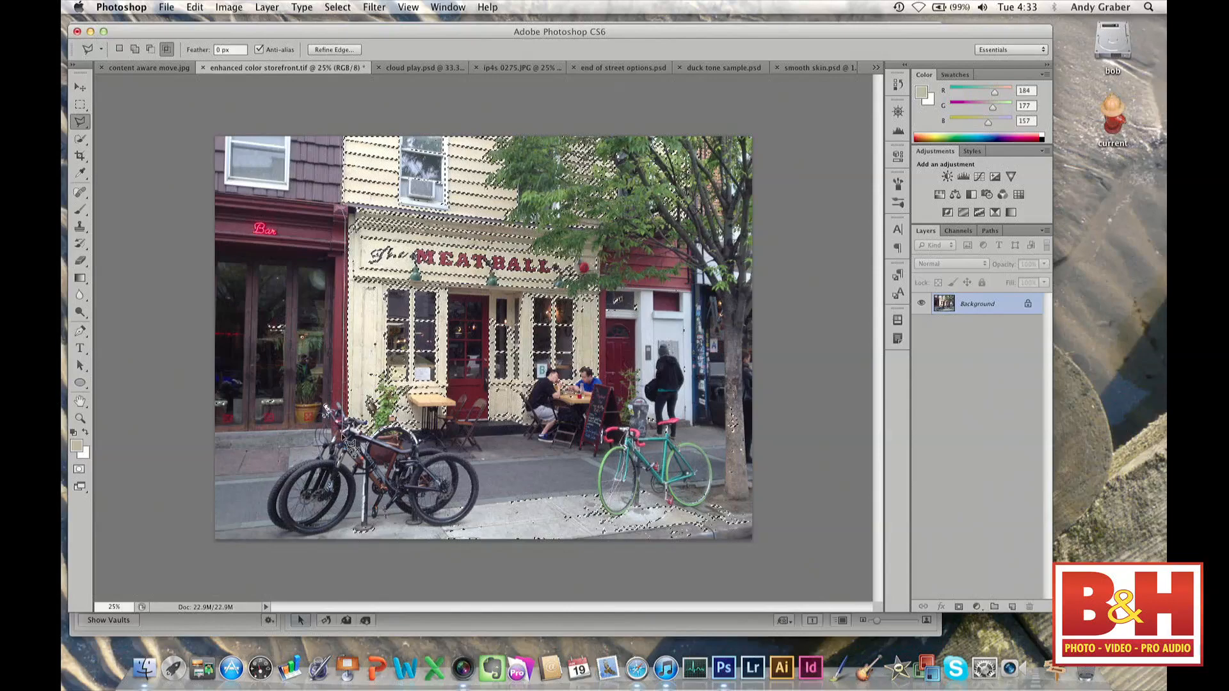
pyautogui.click(604, 428)
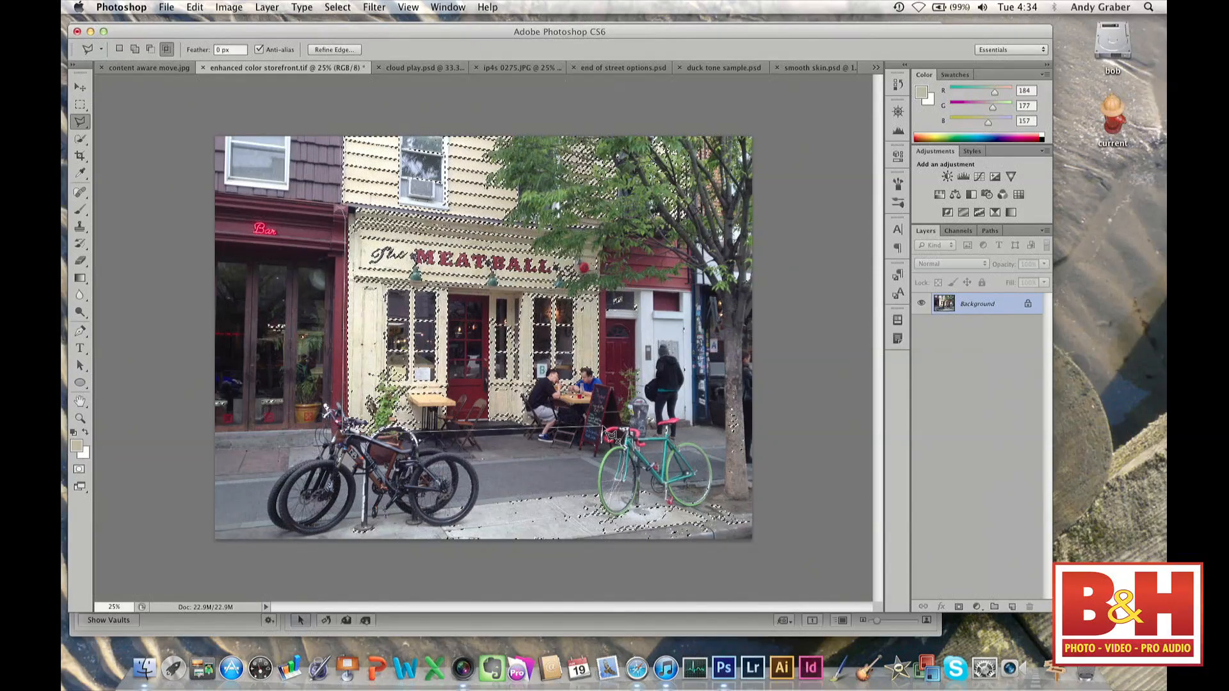
pyautogui.click(605, 238)
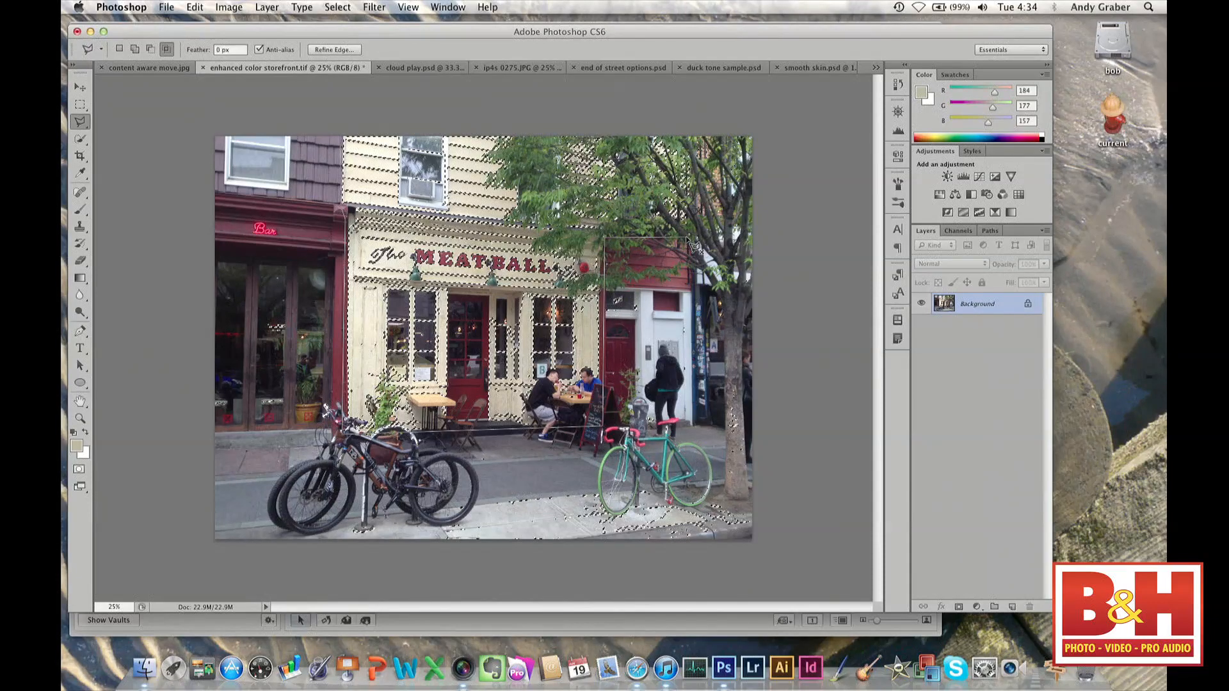
pyautogui.click(694, 243)
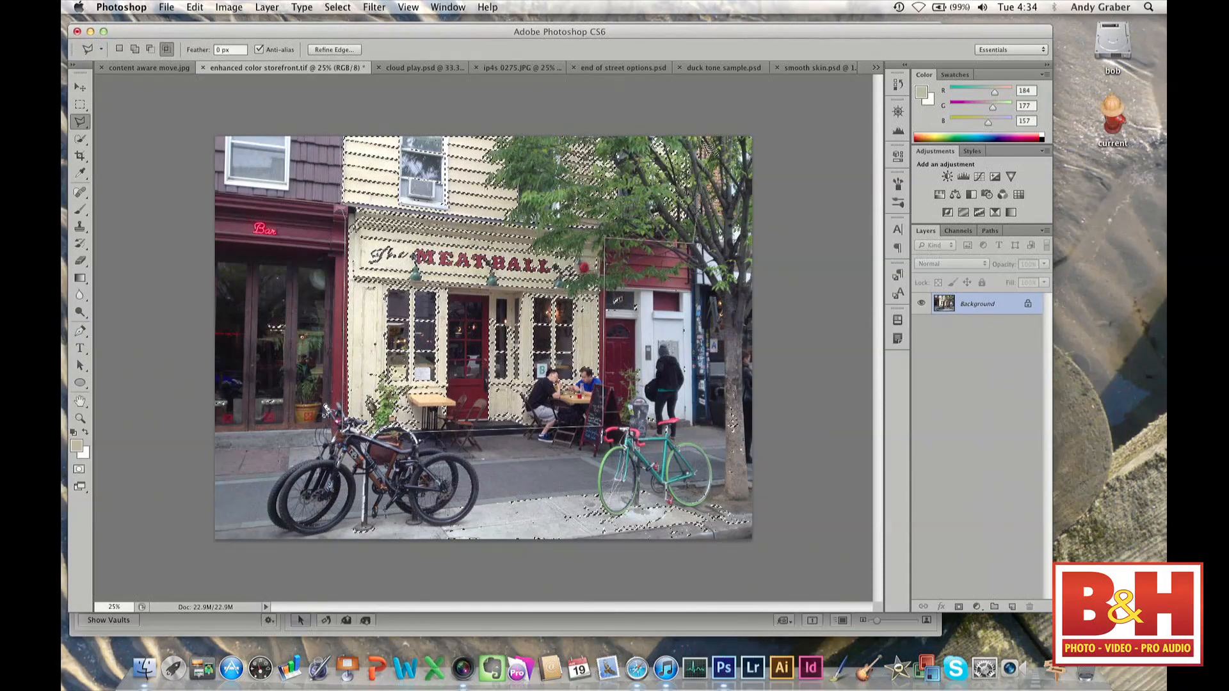
pyautogui.click(694, 135)
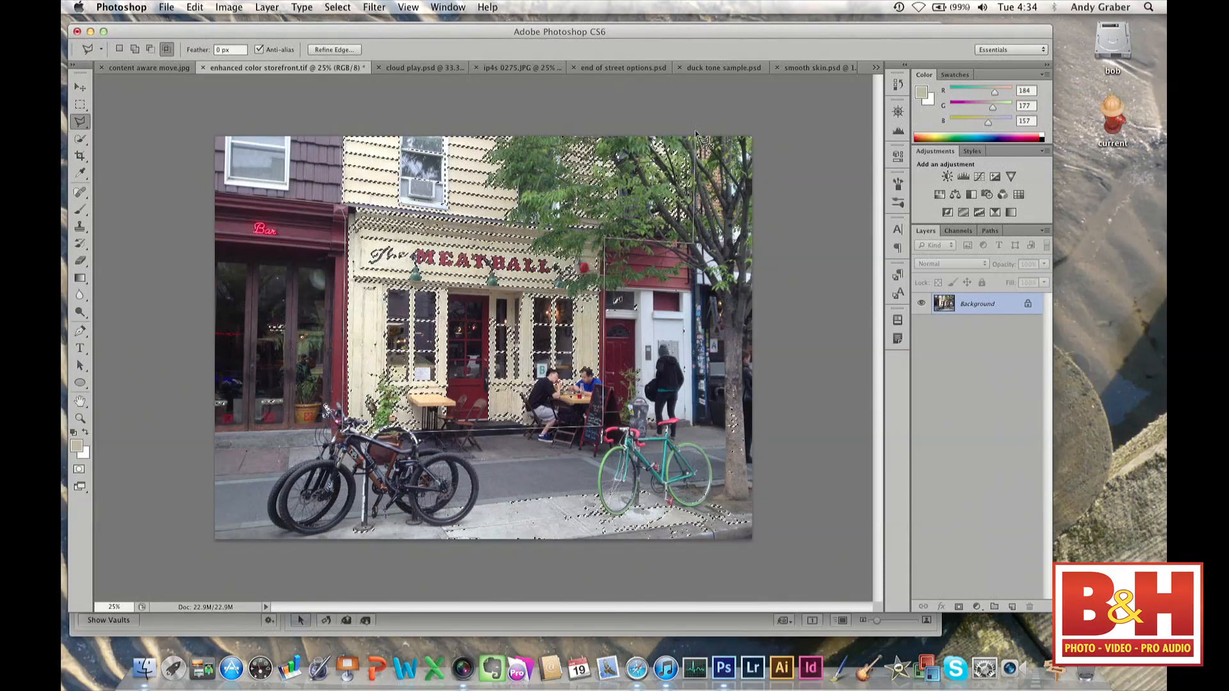
pyautogui.keyDown('alt'); pyautogui.keyDown('shift'); pyautogui.click(341, 134); pyautogui.keyUp('shift'); pyautogui.keyUp('alt')
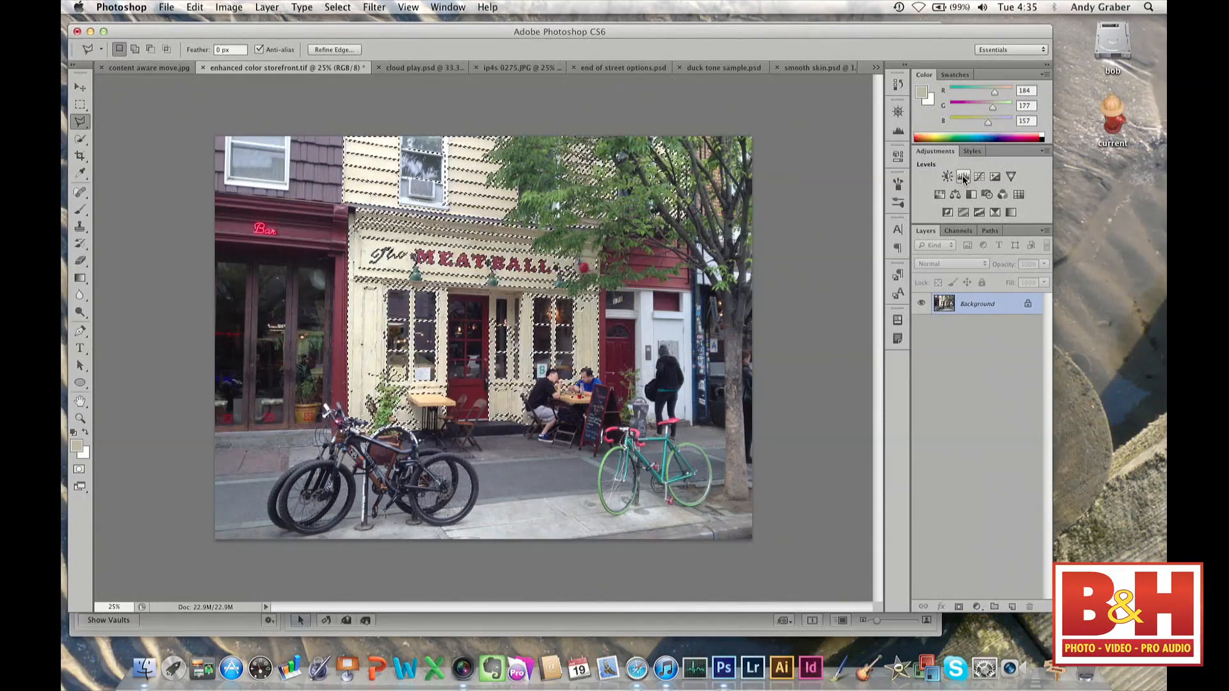
# Add a Levels adjustment layer to the selected facade and set its midtone level to 1.36.
pyautogui.click(963, 178)
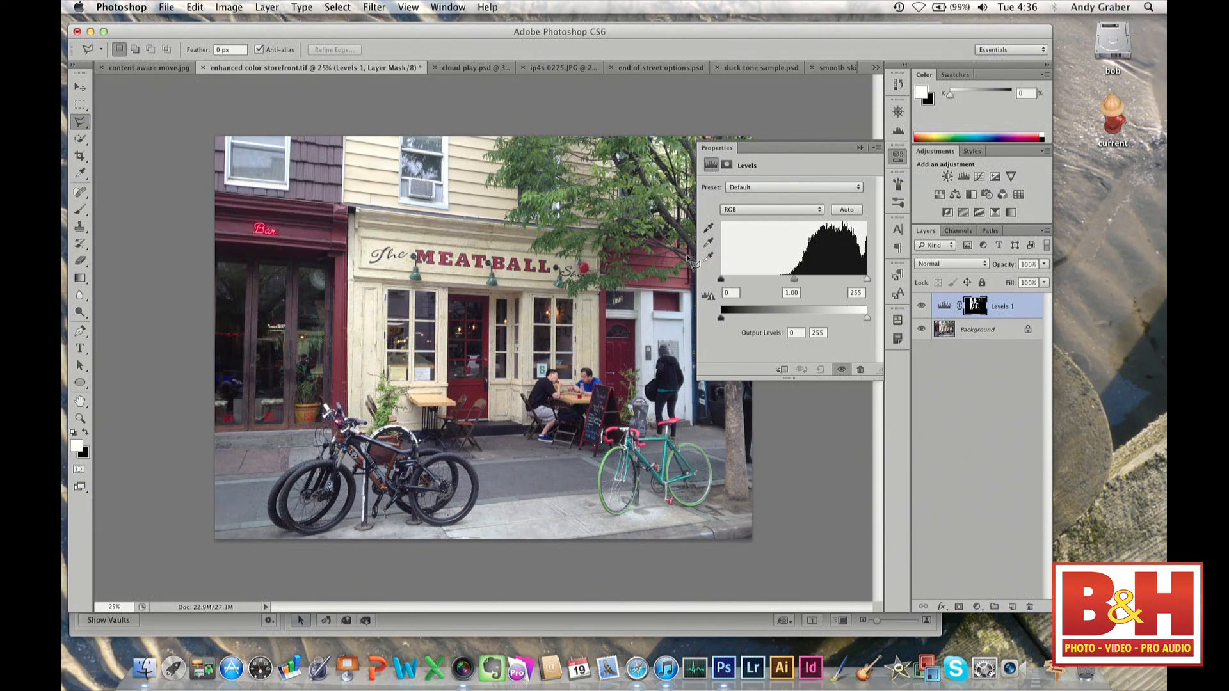
pyautogui.moveTo(720, 279)
pyautogui.mouseDown()
pyautogui.moveTo(794, 283)
pyautogui.moveTo(721, 282)
pyautogui.mouseUp()
pyautogui.moveTo(866, 281)
pyautogui.mouseDown()
pyautogui.moveTo(827, 284)
pyautogui.moveTo(867, 283)
pyautogui.mouseUp()
pyautogui.moveTo(793, 280)
pyautogui.mouseDown()
pyautogui.moveTo(830, 284)
pyautogui.moveTo(778, 281)
pyautogui.mouseUp()
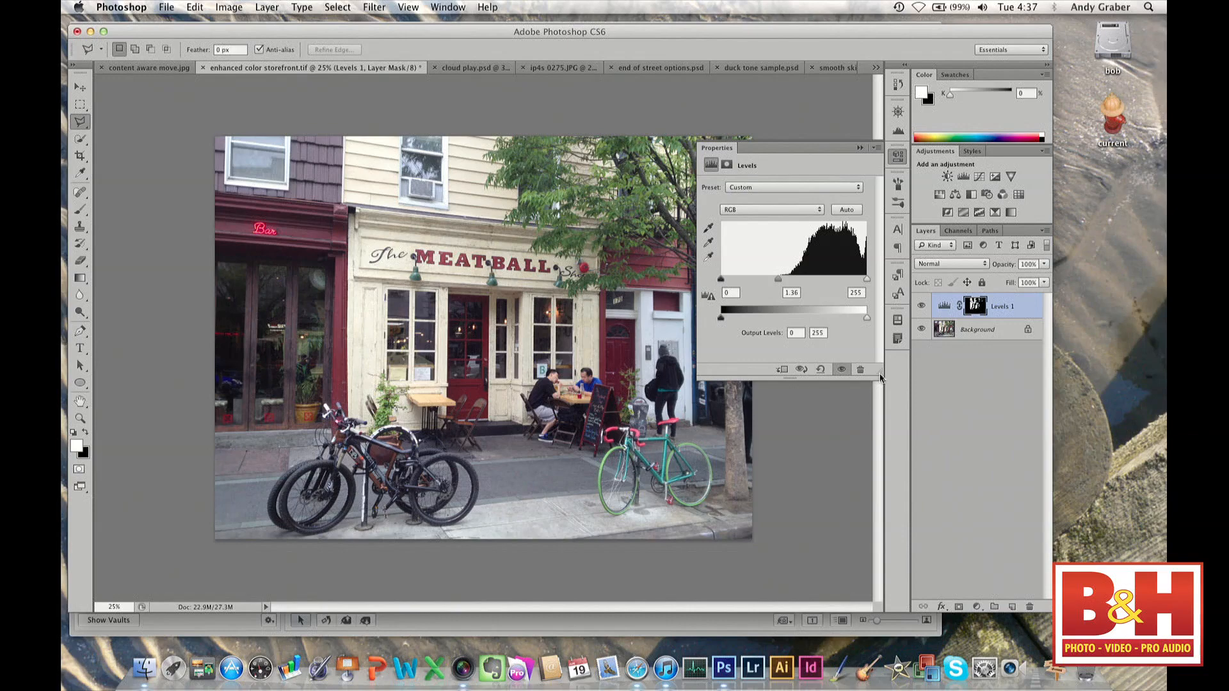
# Compare the facade with and without the Levels adjustment by toggling that layer's visibility.
pyautogui.click(922, 309)
pyautogui.click(922, 309)
pyautogui.click(922, 308)
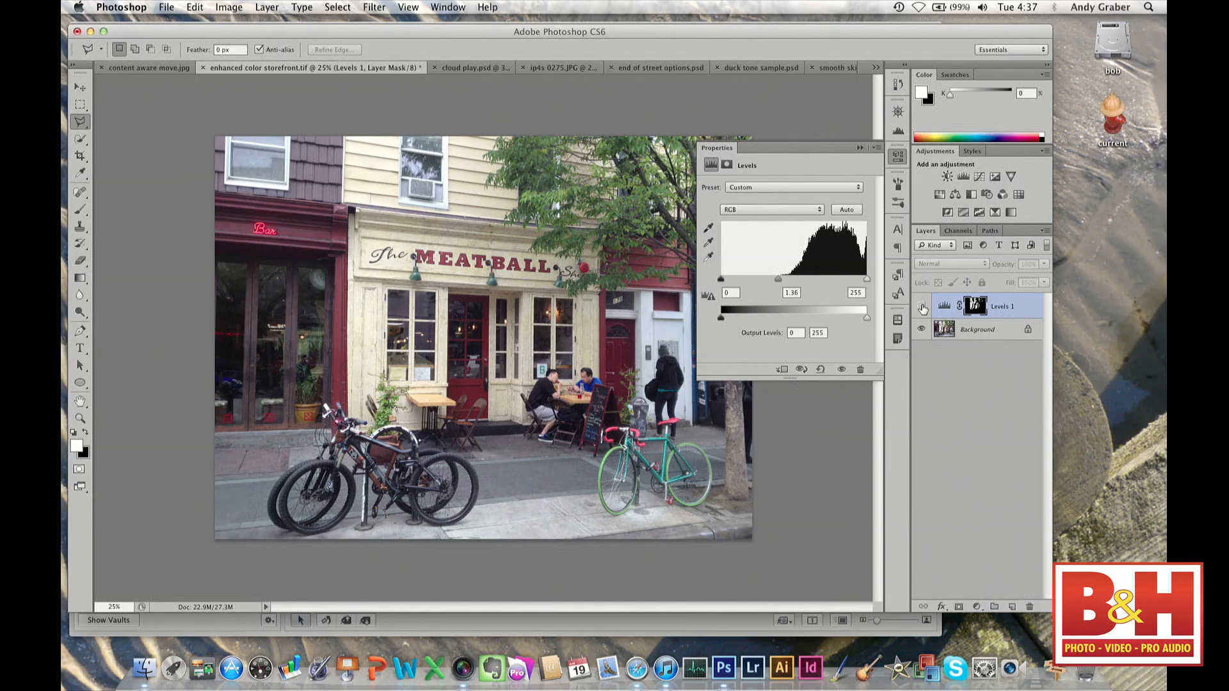
pyautogui.click(922, 309)
pyautogui.click(922, 308)
pyautogui.click(922, 308)
pyautogui.click(923, 308)
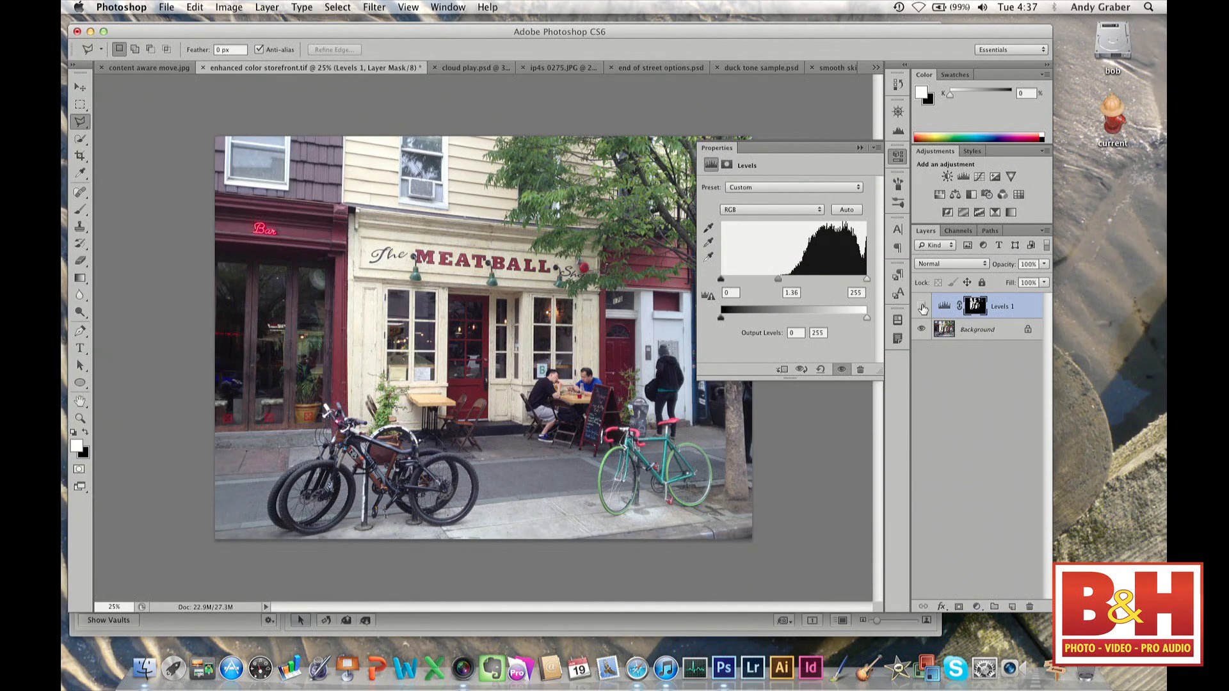
pyautogui.click(922, 308)
# Load the Levels layer's mask as a selection and add a Hue/Saturation adjustment layer from it.
pyautogui.keyDown('super'); pyautogui.click(982, 311); pyautogui.keyUp('super')
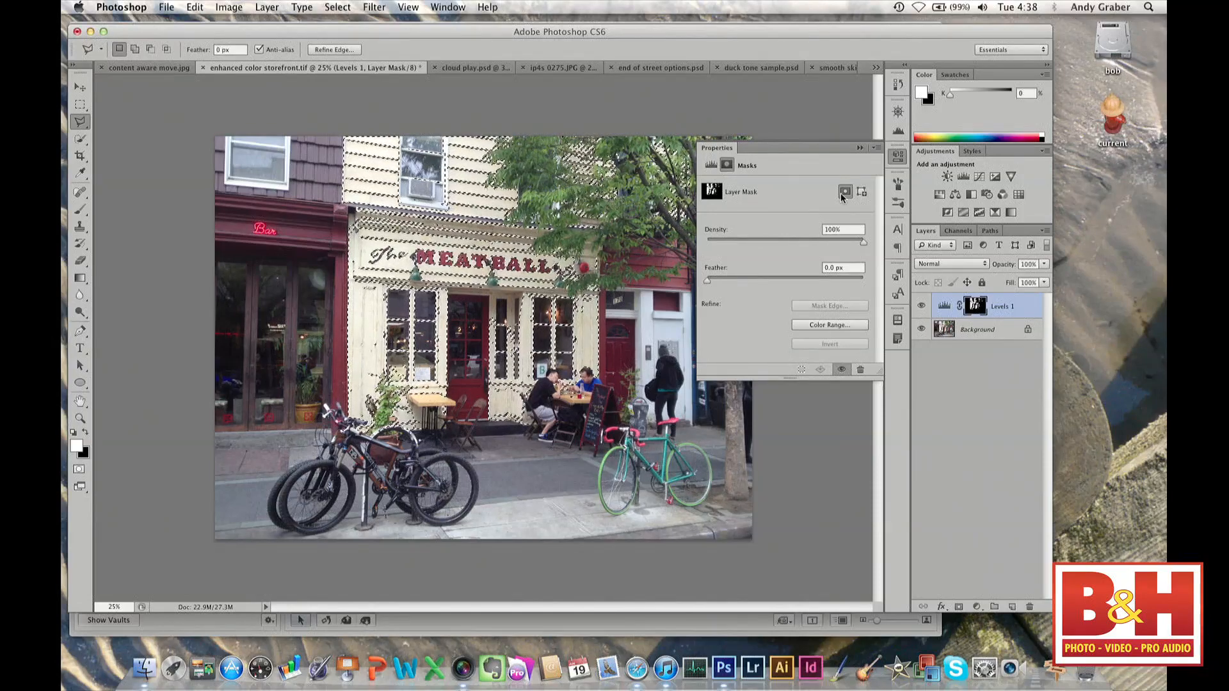
pyautogui.click(858, 149)
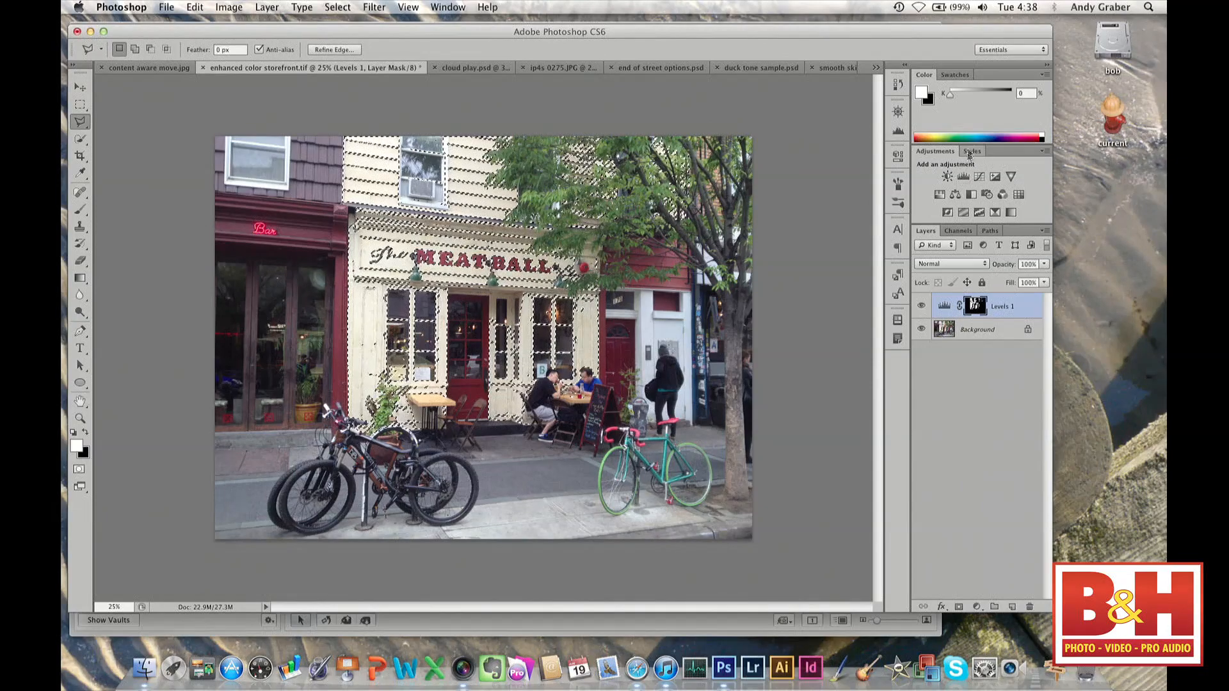
pyautogui.click(939, 195)
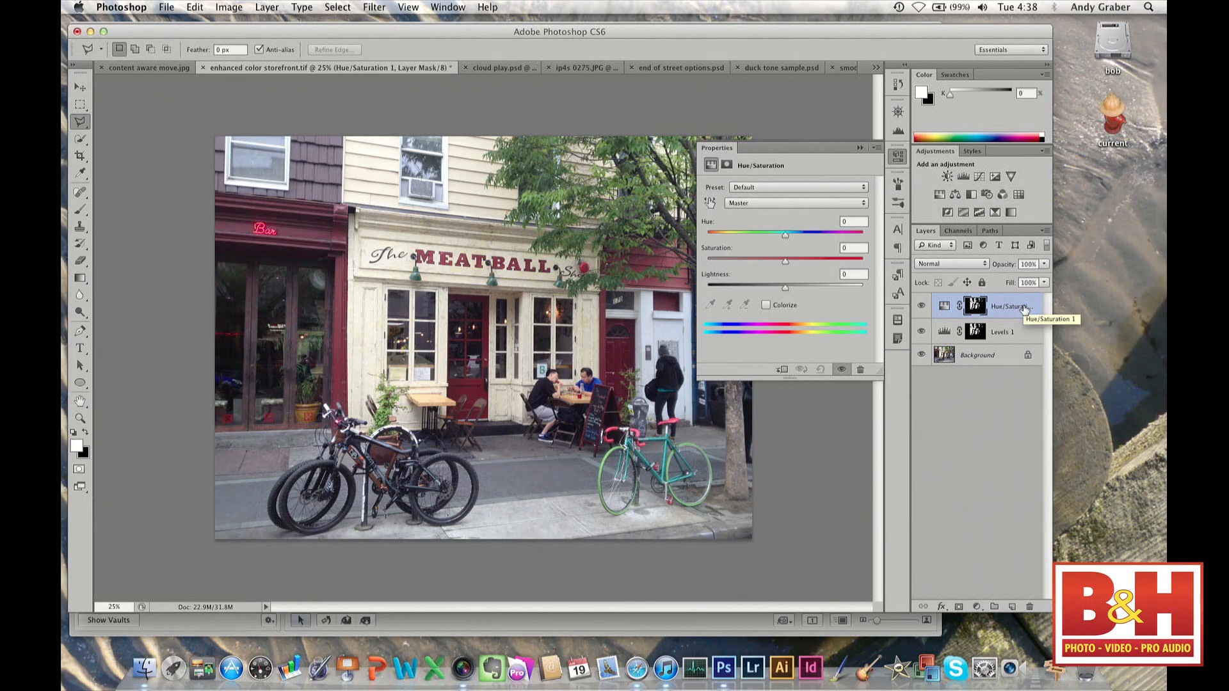
# Colorize the facade in the Hue/Saturation adjustment with Hue 11 and Saturation 46.
pyautogui.moveTo(784, 236); pyautogui.dragTo(810, 237)
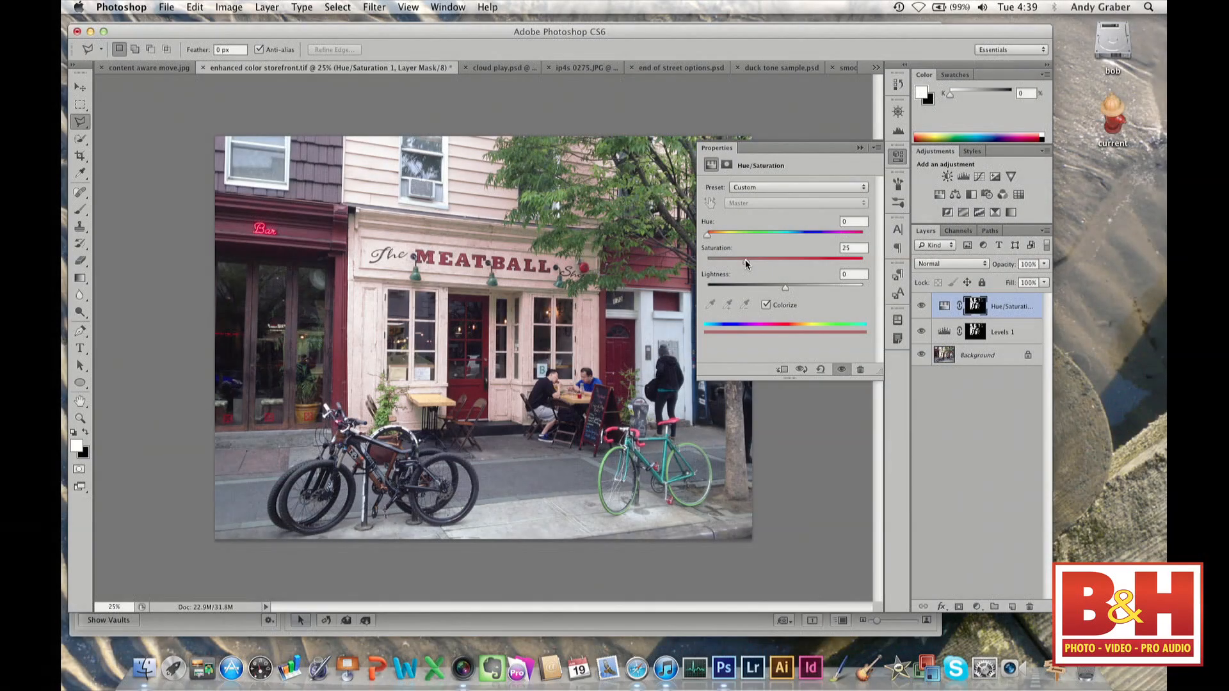
pyautogui.moveTo(742, 259); pyautogui.dragTo(780, 262)
pyautogui.moveTo(707, 235)
pyautogui.mouseDown()
pyautogui.moveTo(793, 240)
pyautogui.moveTo(711, 238)
pyautogui.mouseUp()
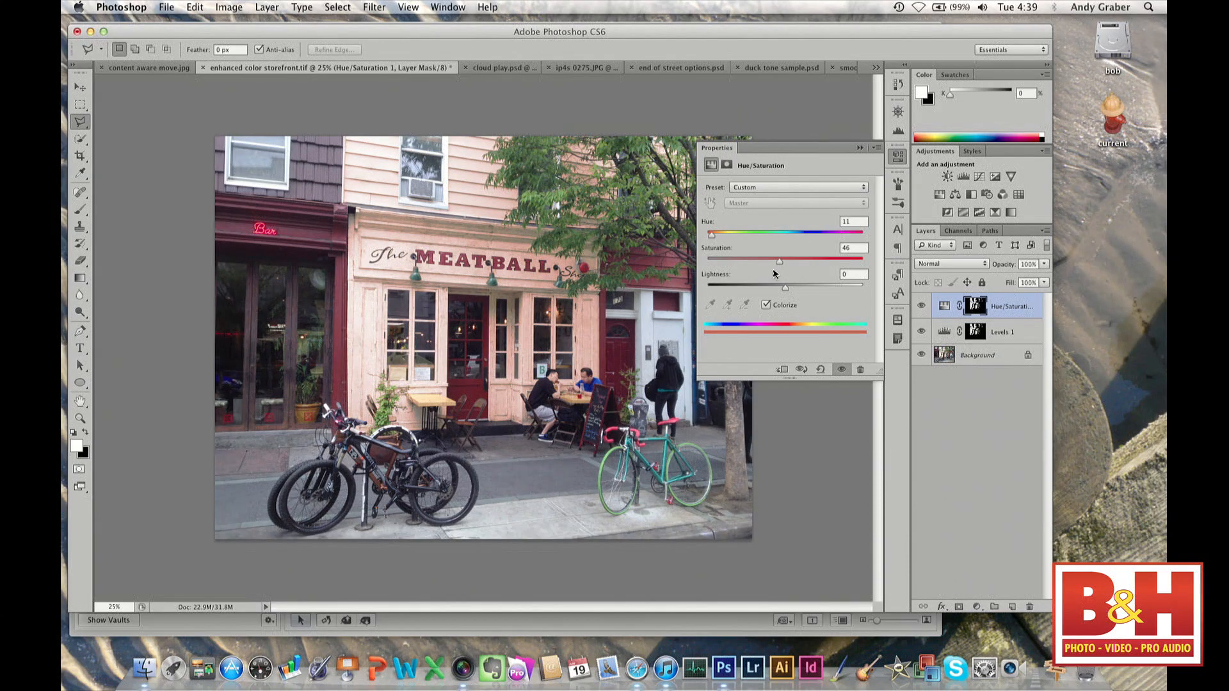
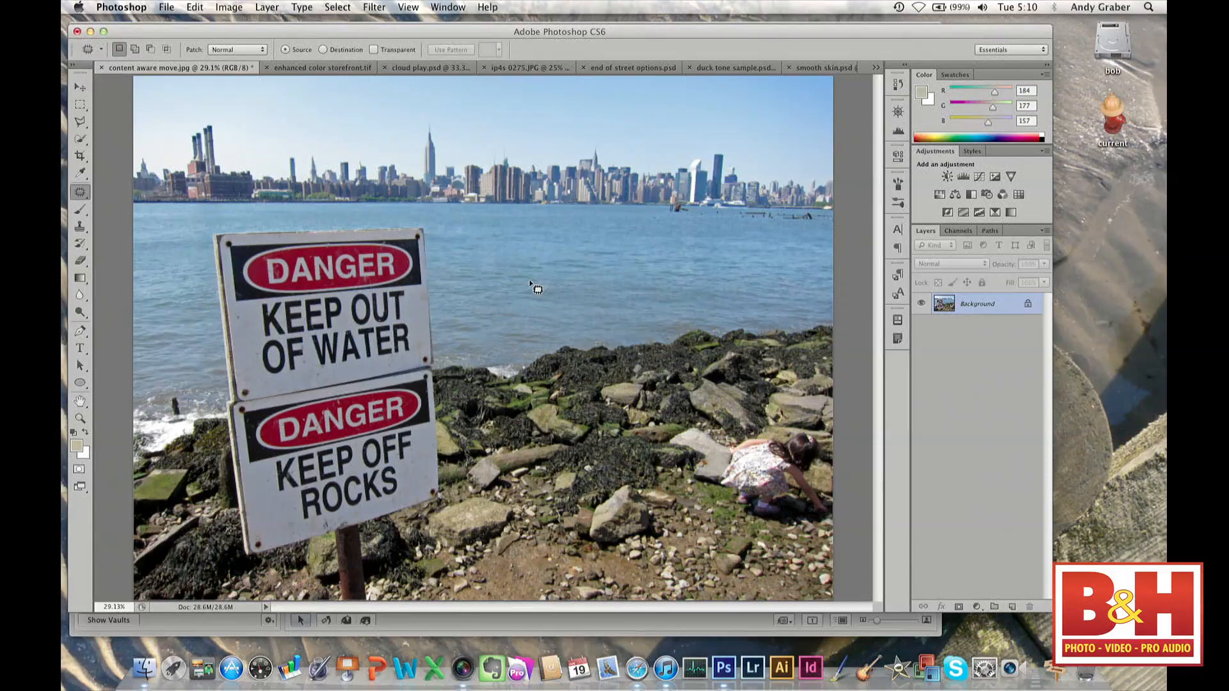
# Reselect the previous outline around the danger signs in content aware move.jpg and try shifting it onto the rocks and back.
pyautogui.click(80, 105)
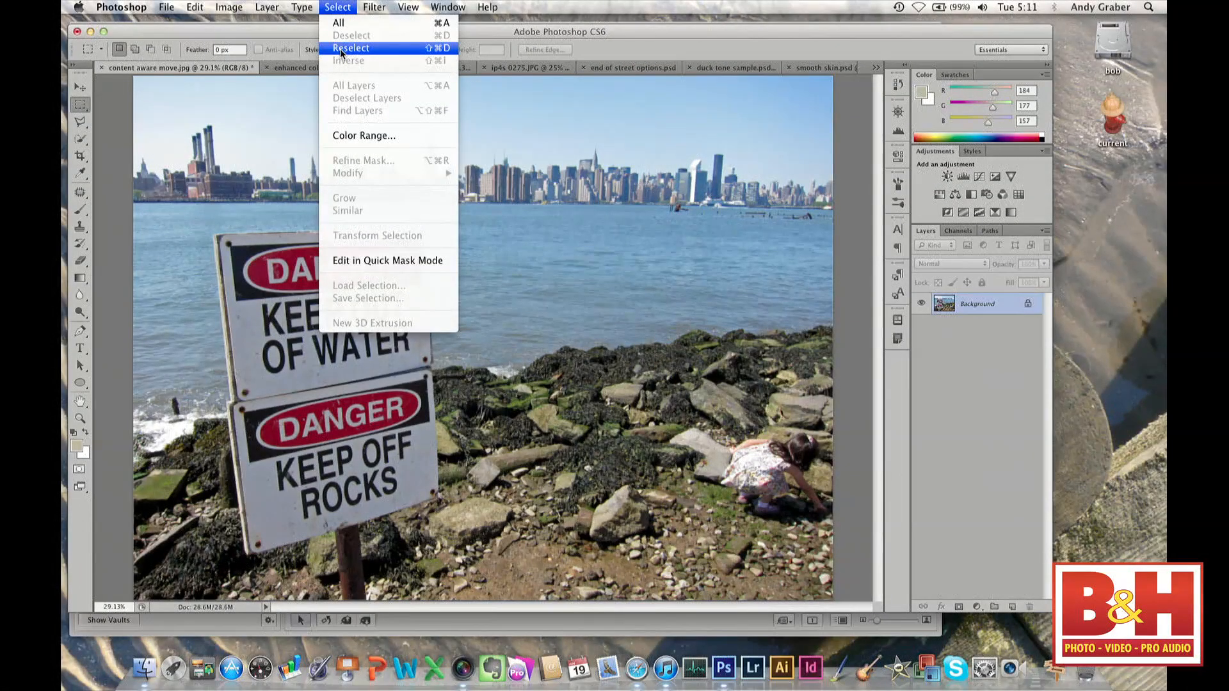
pyautogui.click(340, 48)
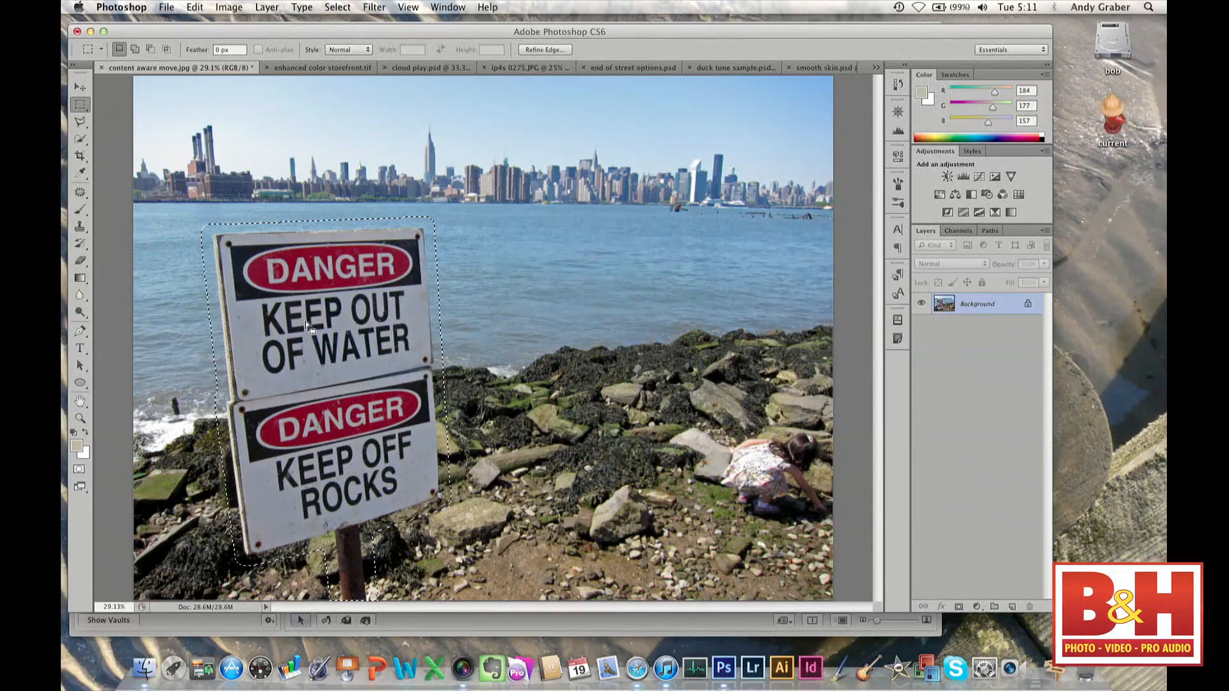
pyautogui.moveTo(301, 324); pyautogui.dragTo(579, 331)
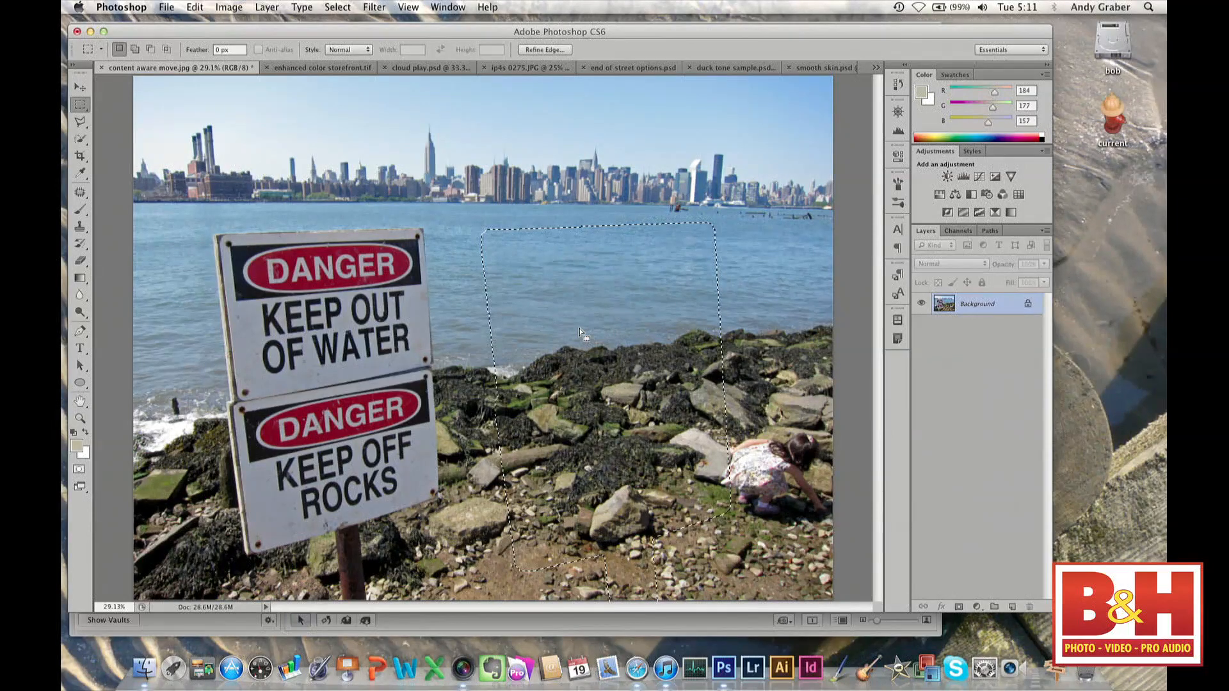
pyautogui.moveTo(581, 333); pyautogui.dragTo(300, 329)
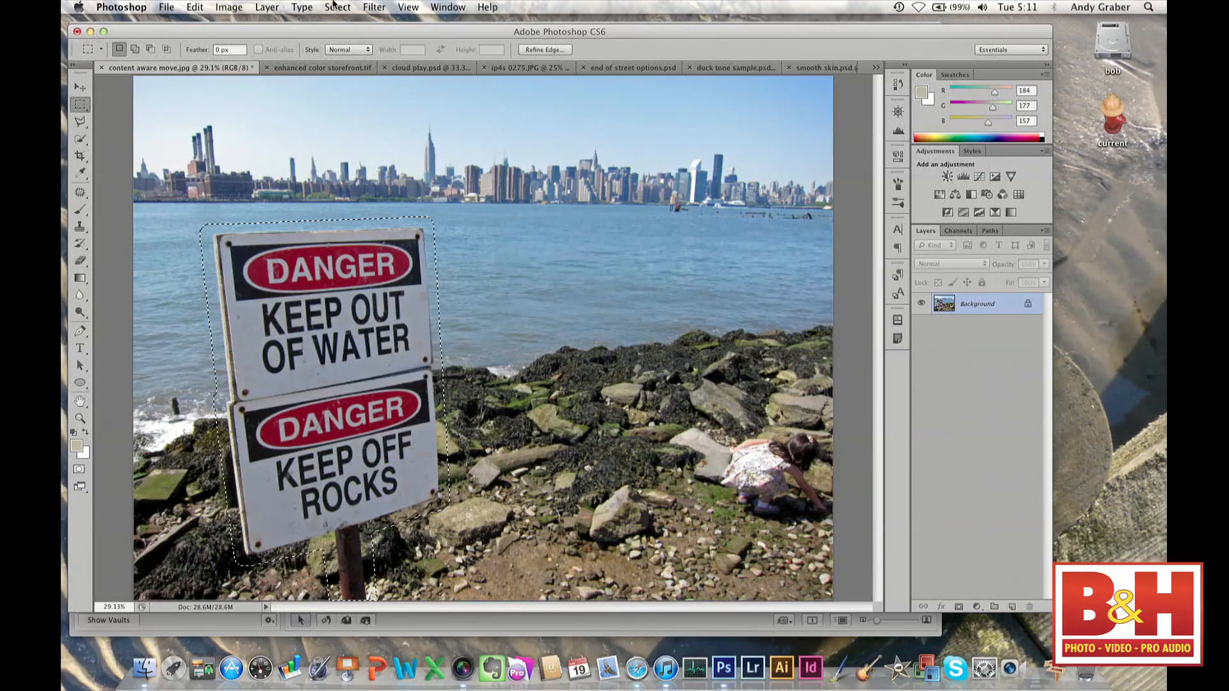
# Feather the selection around the danger signs by 22.1 px with Refine Edge.
pyautogui.click(539, 49)
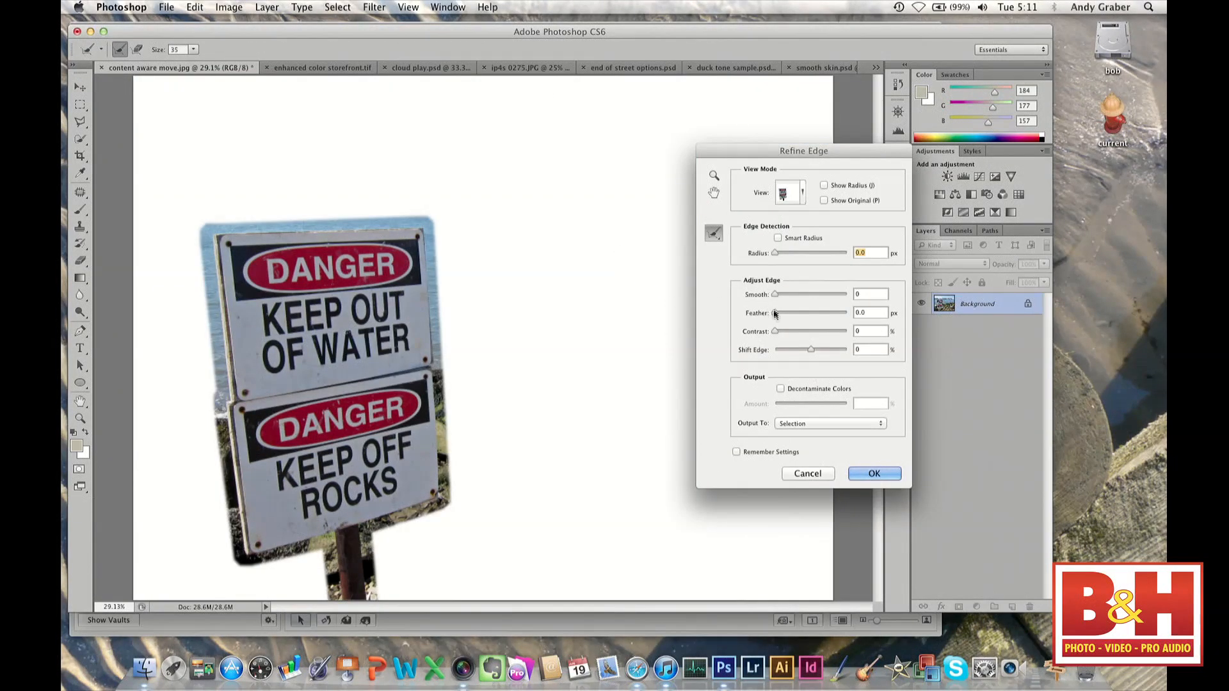
pyautogui.moveTo(775, 312); pyautogui.dragTo(805, 314)
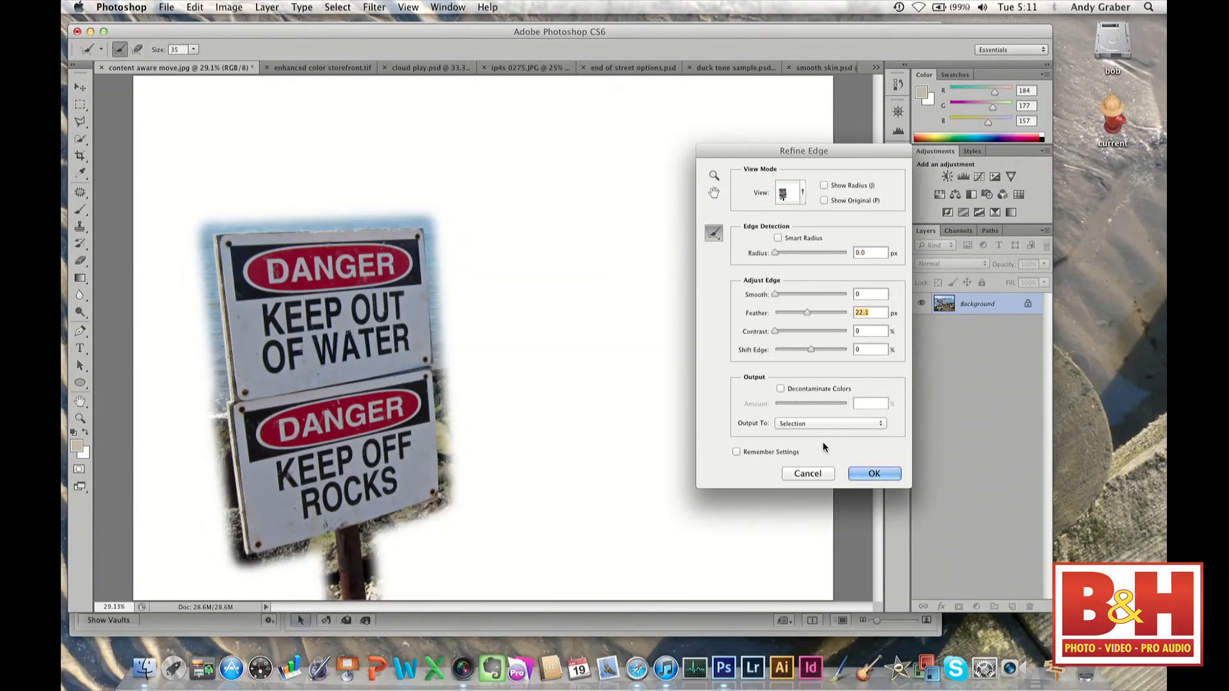
pyautogui.click(862, 474)
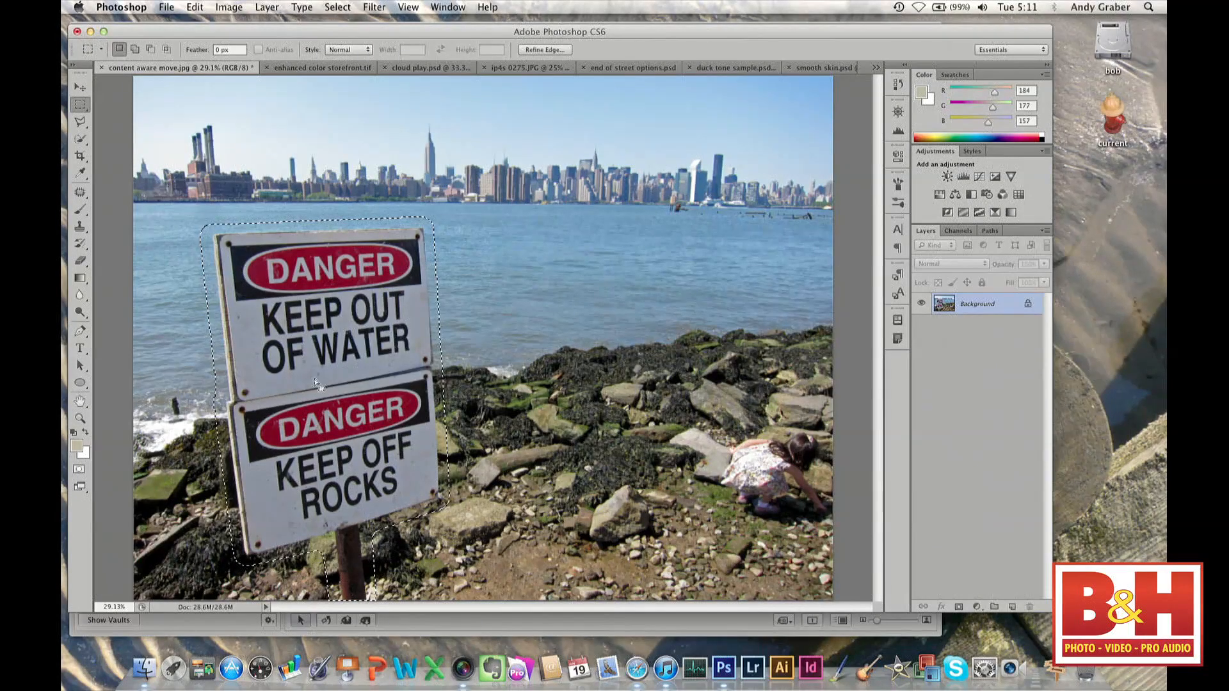
# Move the feathered outline onto the open water and rocks right of the signs and copy that area to a new layer.
pyautogui.moveTo(320, 377); pyautogui.dragTo(582, 378)
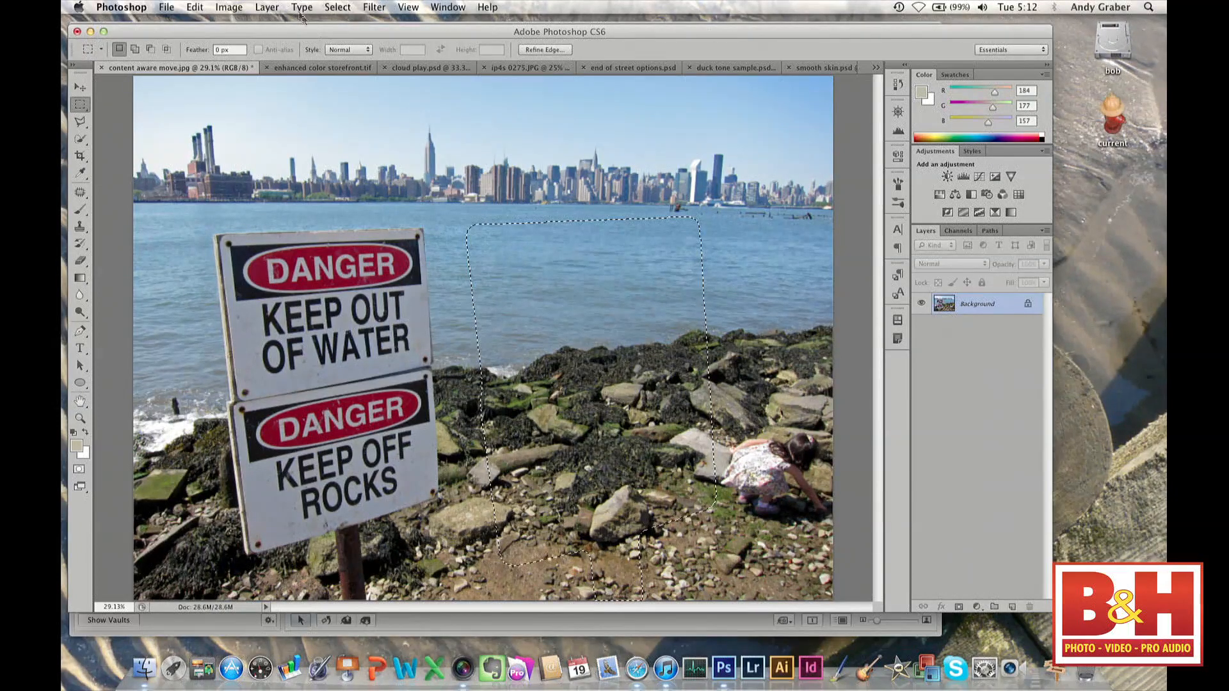
pyautogui.click(276, 8)
pyautogui.moveTo(282, 24)
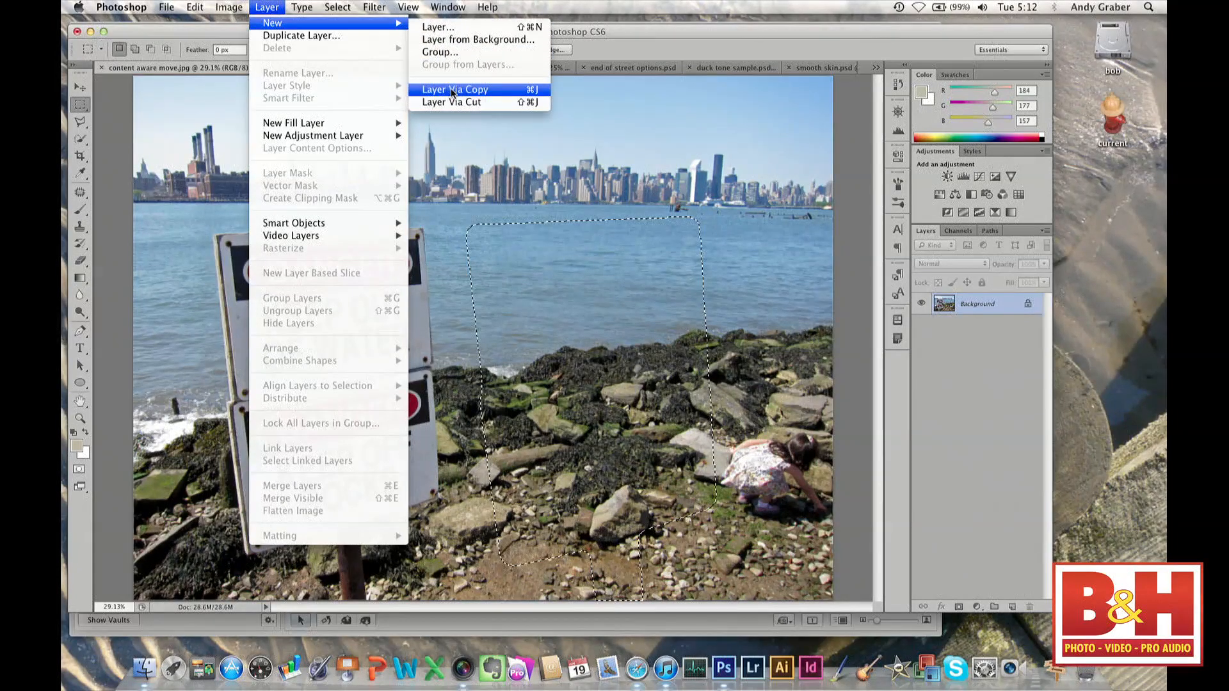
pyautogui.click(256, 7)
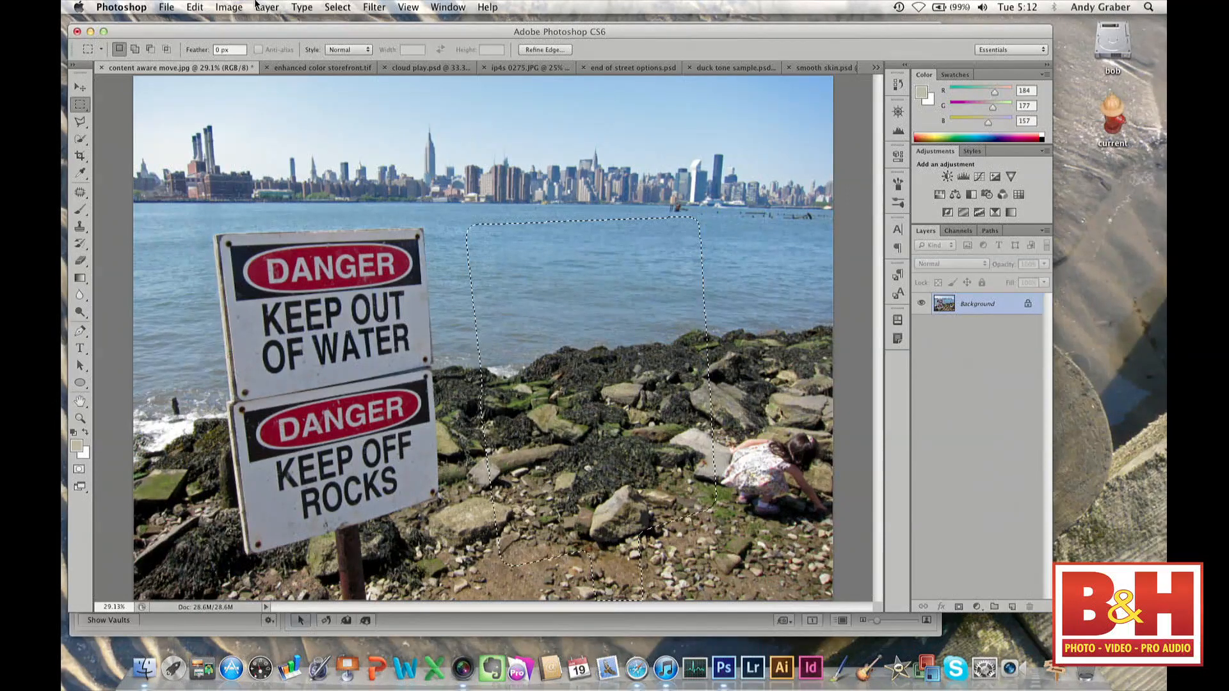
pyautogui.press('super+j')
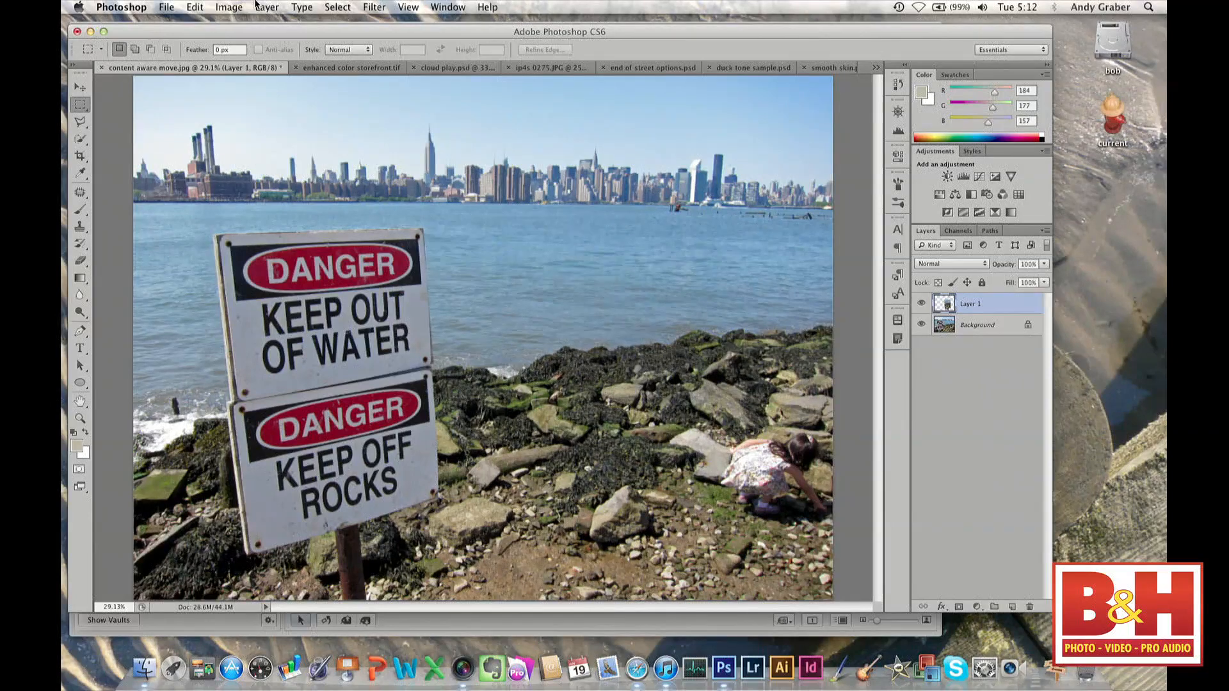
pyautogui.click(921, 325)
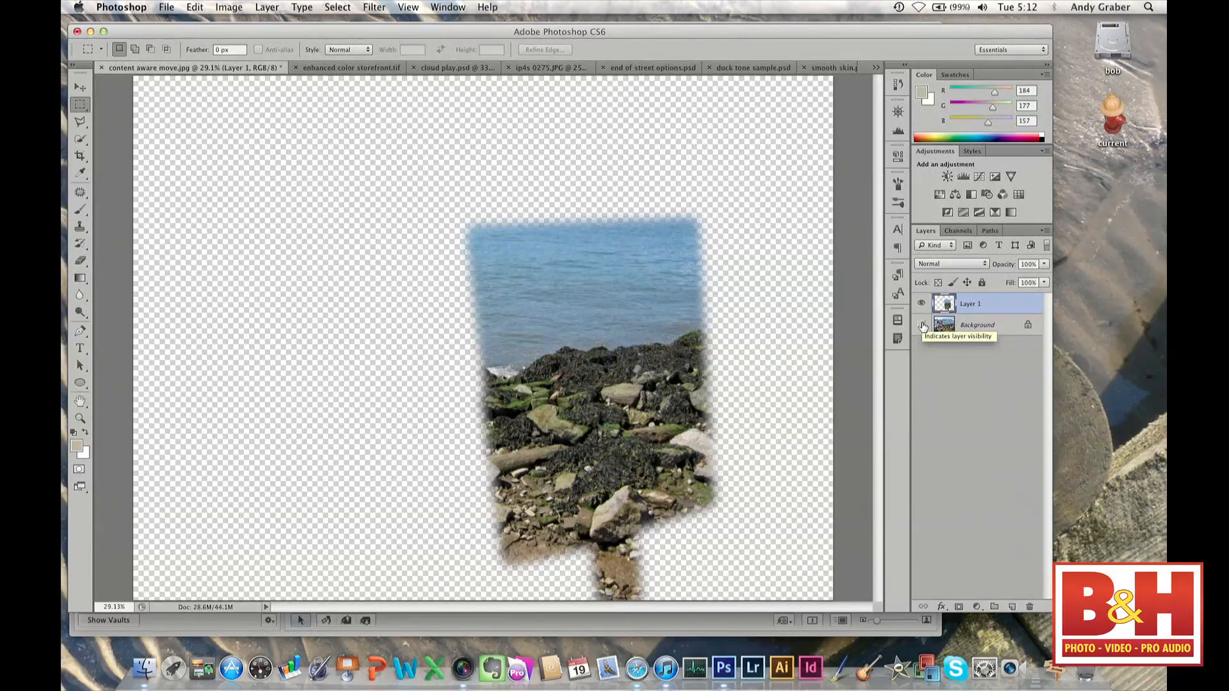
pyautogui.click(922, 325)
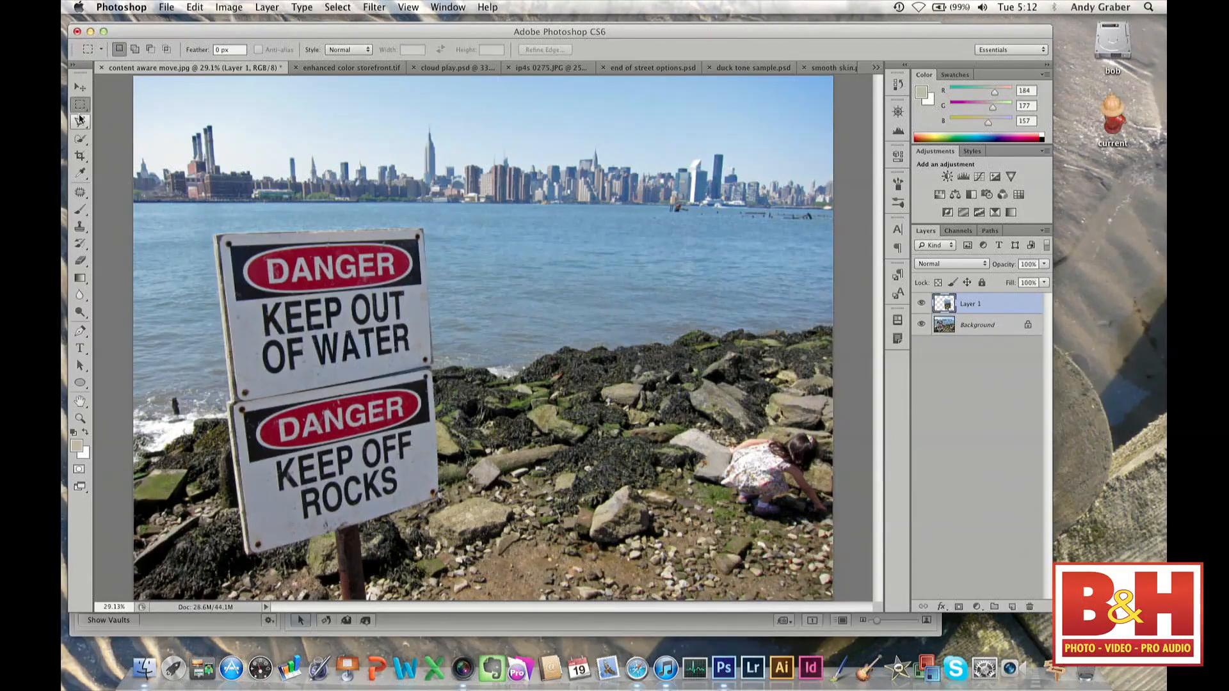
# Move the copied water and rocks patch over the danger signs, lining its rocks up with the surrounding shoreline.
pyautogui.click(80, 86)
pyautogui.moveTo(648, 373); pyautogui.dragTo(377, 372)
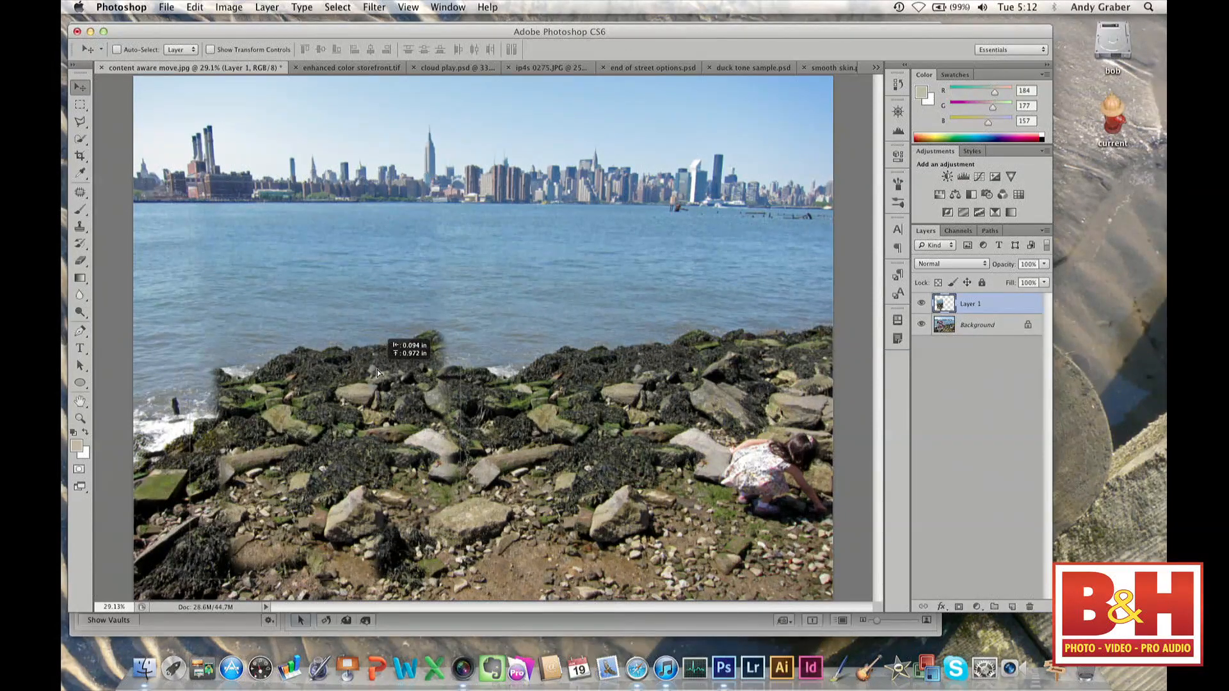
pyautogui.moveTo(377, 370); pyautogui.dragTo(379, 399)
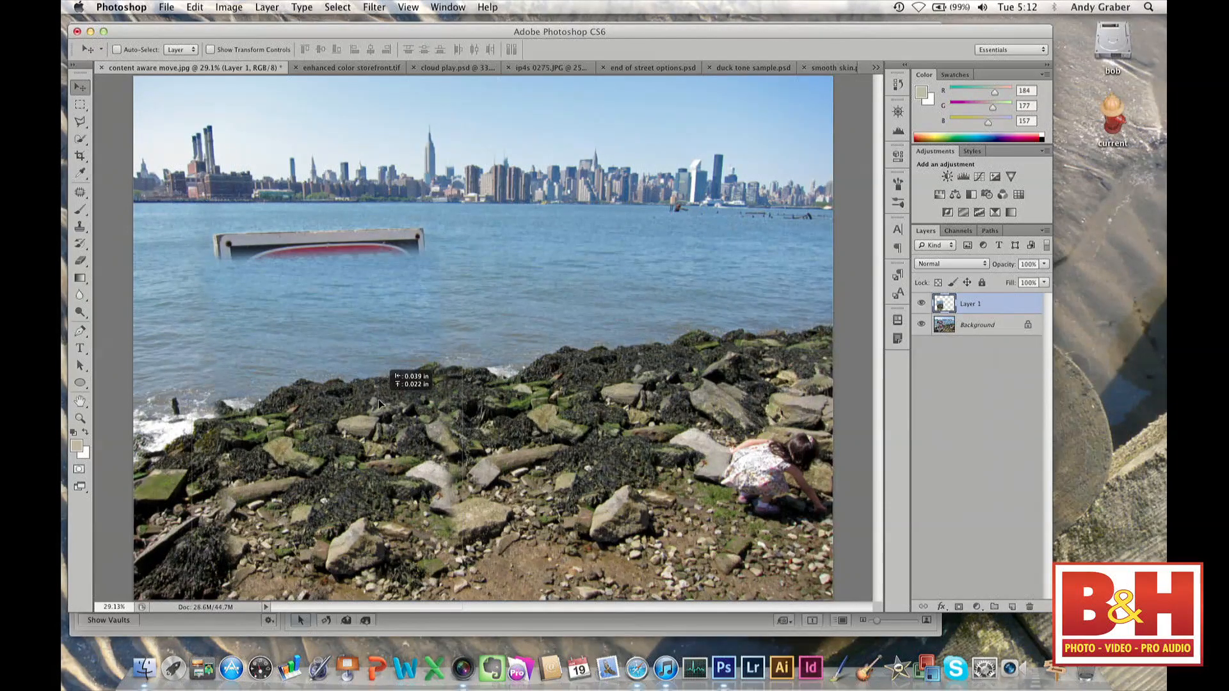
pyautogui.moveTo(378, 399); pyautogui.dragTo(374, 398)
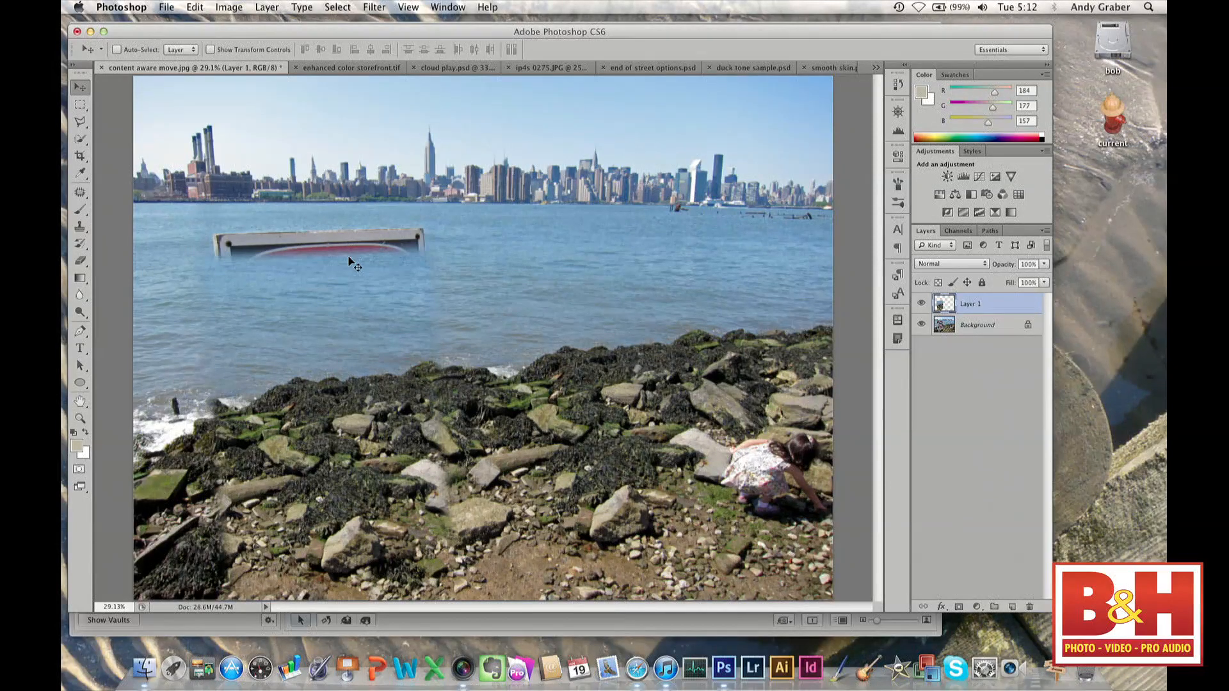
# Select a rectangle around the remaining top of the danger signs and feather it by 9.3 px with Refine Edge.
pyautogui.click(80, 104)
pyautogui.moveTo(192, 219); pyautogui.dragTo(460, 284)
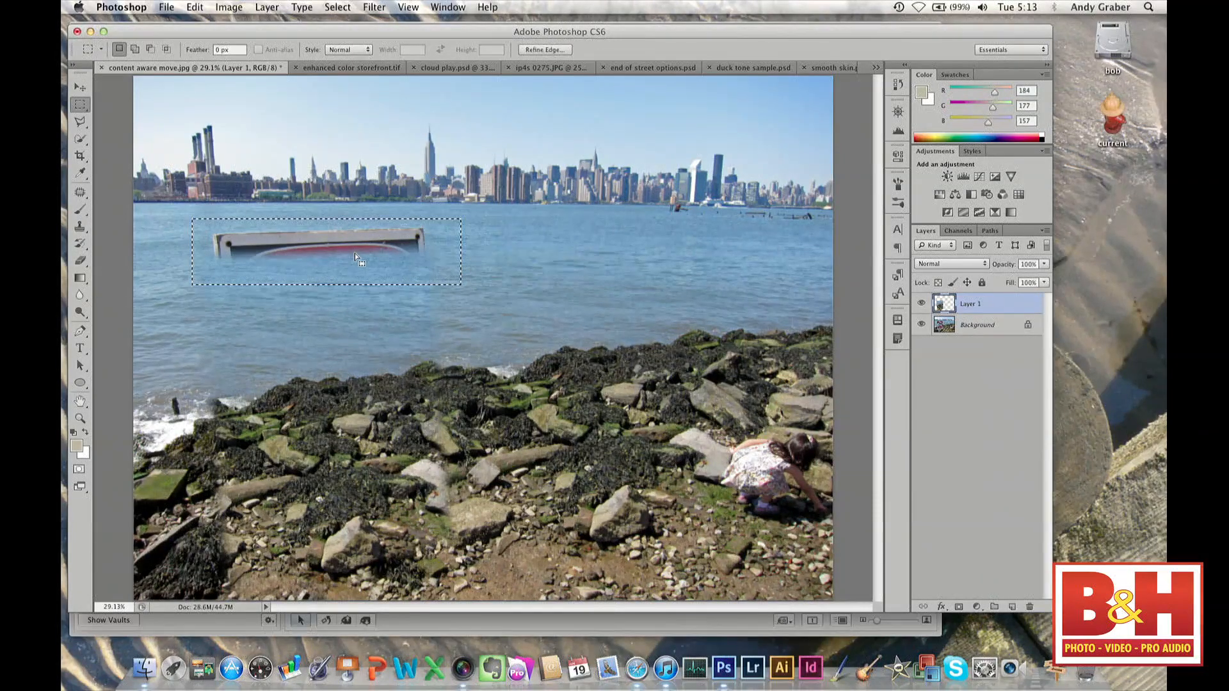
pyautogui.click(550, 49)
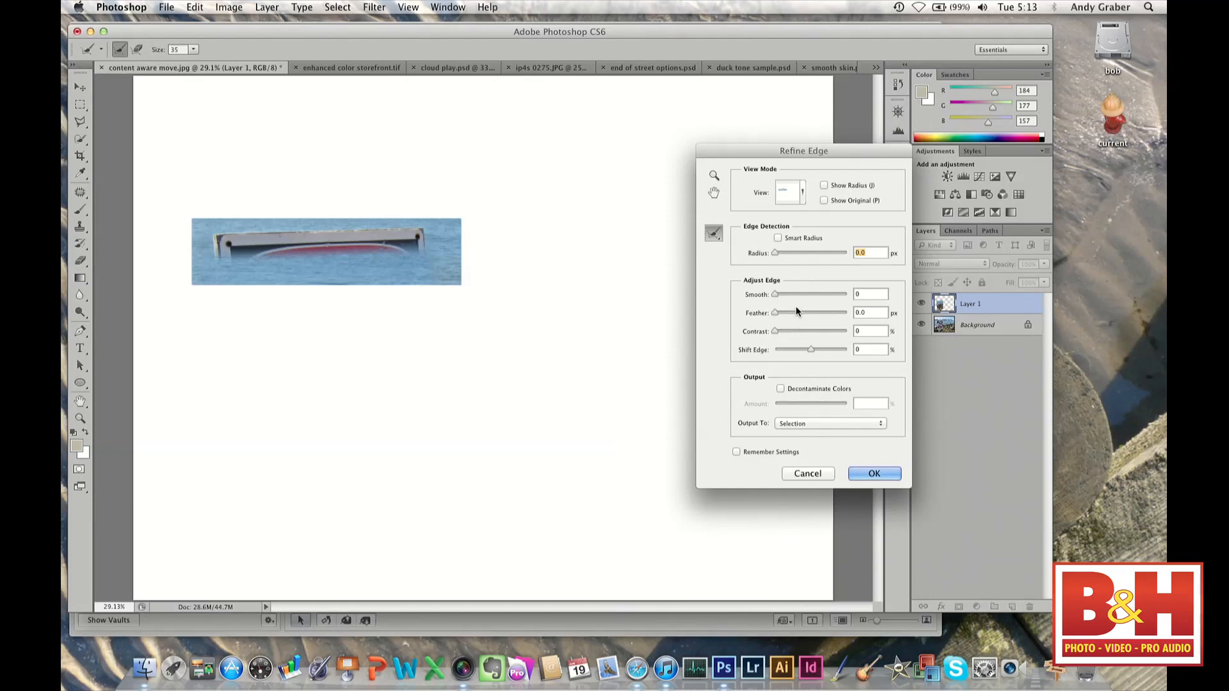
pyautogui.moveTo(798, 308); pyautogui.dragTo(801, 310)
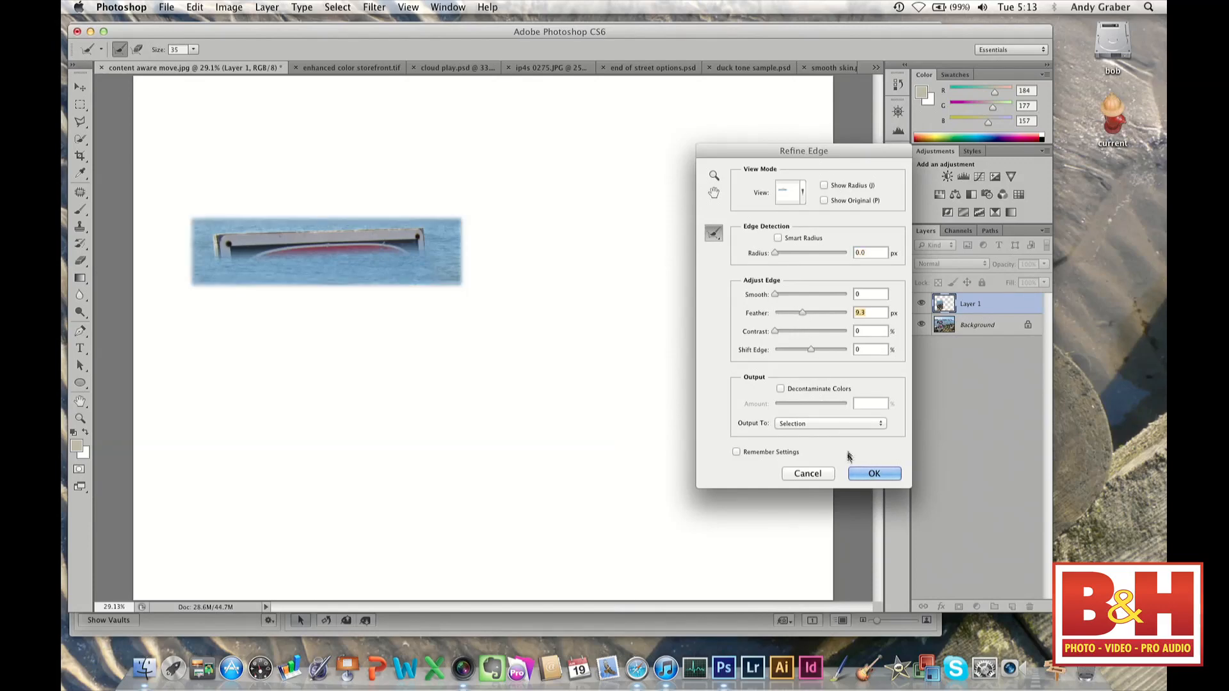
pyautogui.click(872, 473)
# Move the feathered outline onto the open water right of the signs and copy that area from the Background to a new layer.
pyautogui.moveTo(274, 240); pyautogui.dragTo(598, 265)
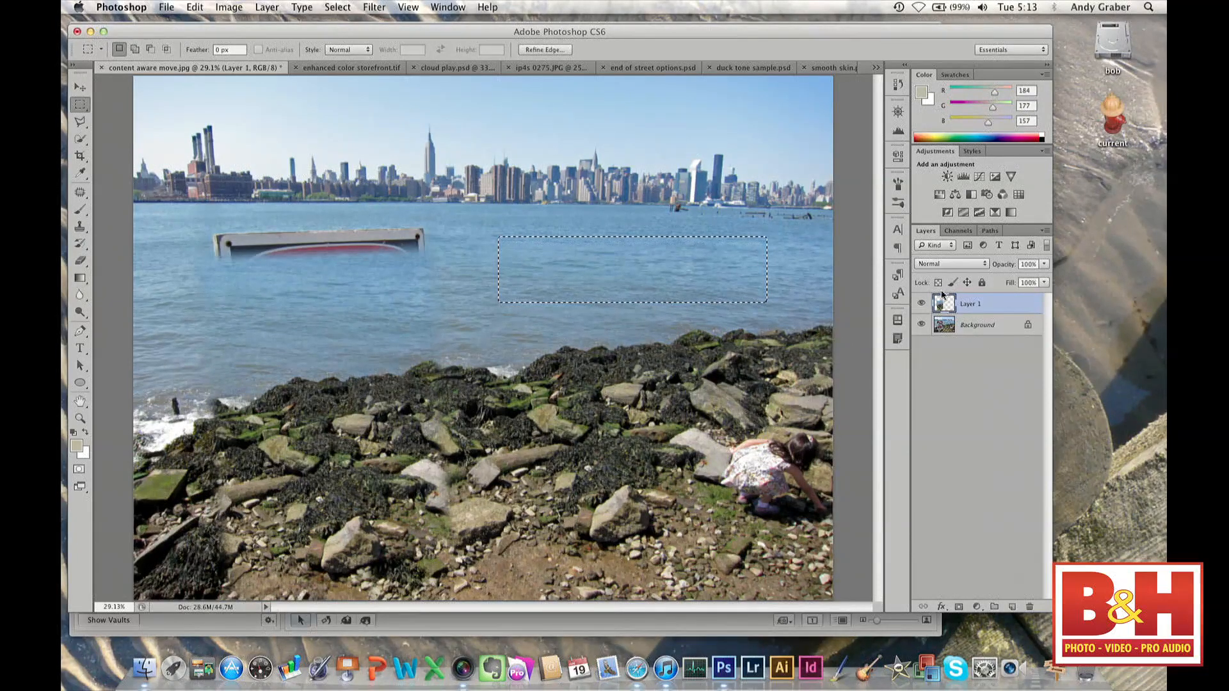
pyautogui.click(920, 304)
pyautogui.click(921, 305)
pyautogui.click(970, 326)
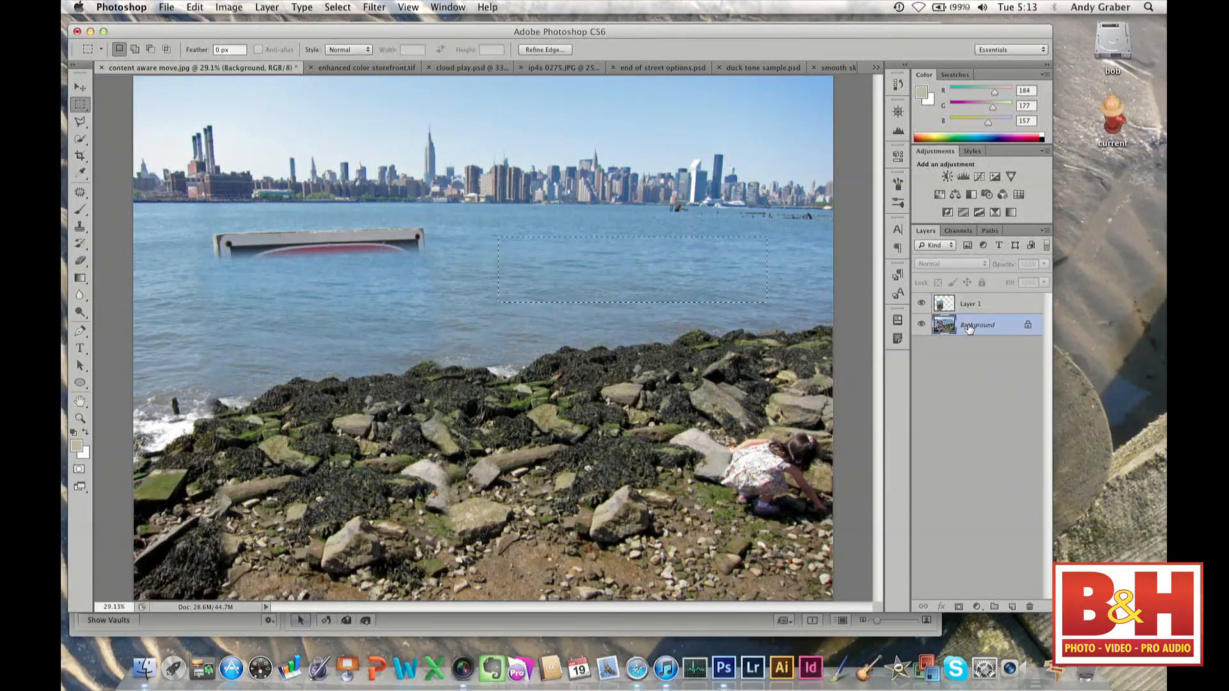
pyautogui.press('super+j')
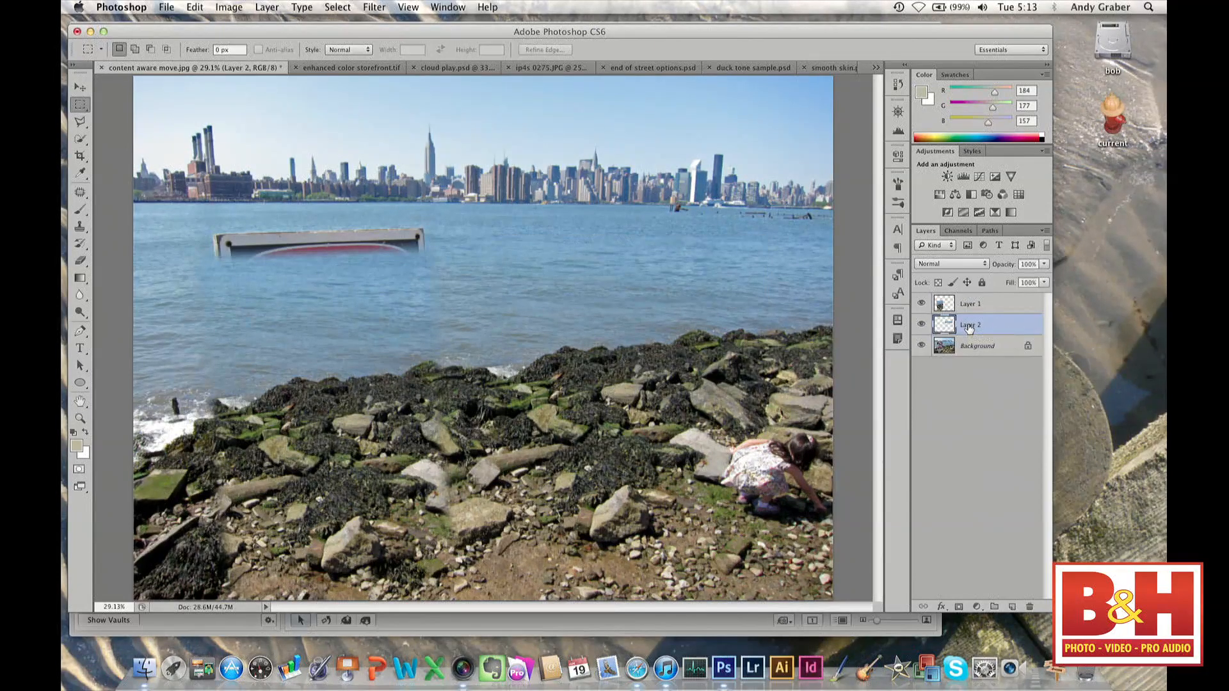
# Place the new water layer above Layer 1 and move its patch over the remaining top of the danger signs.
pyautogui.click(80, 87)
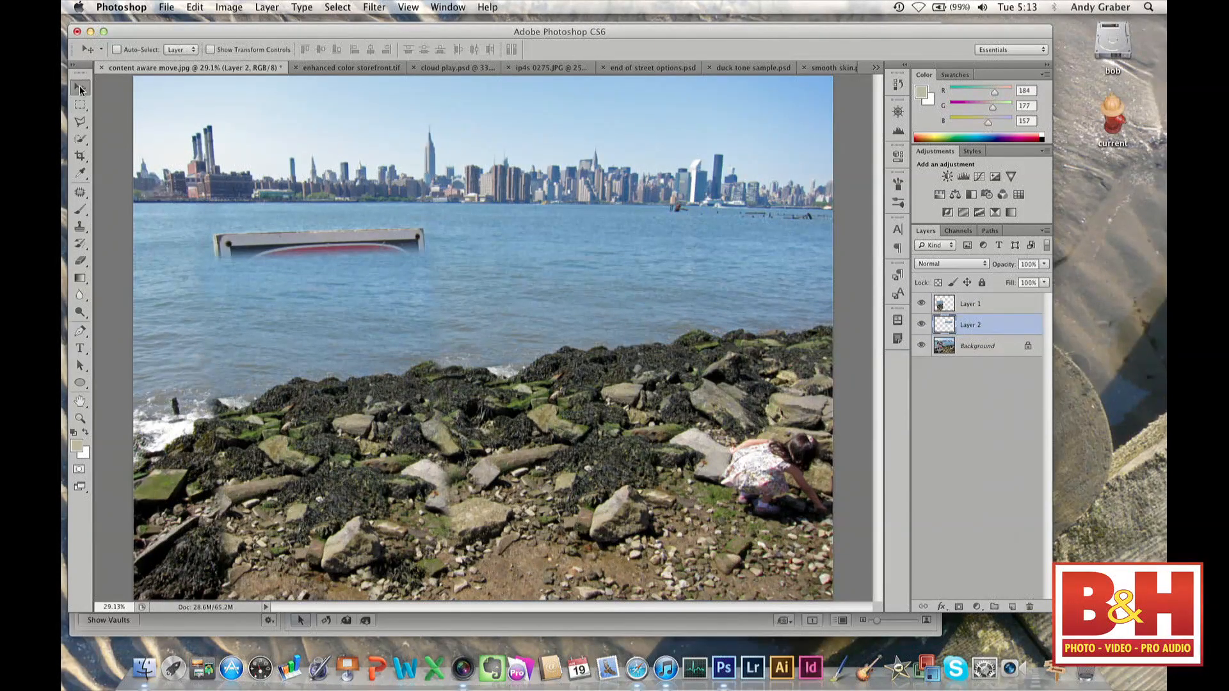
pyautogui.moveTo(995, 327); pyautogui.dragTo(996, 302)
pyautogui.moveTo(674, 278); pyautogui.dragTo(375, 258)
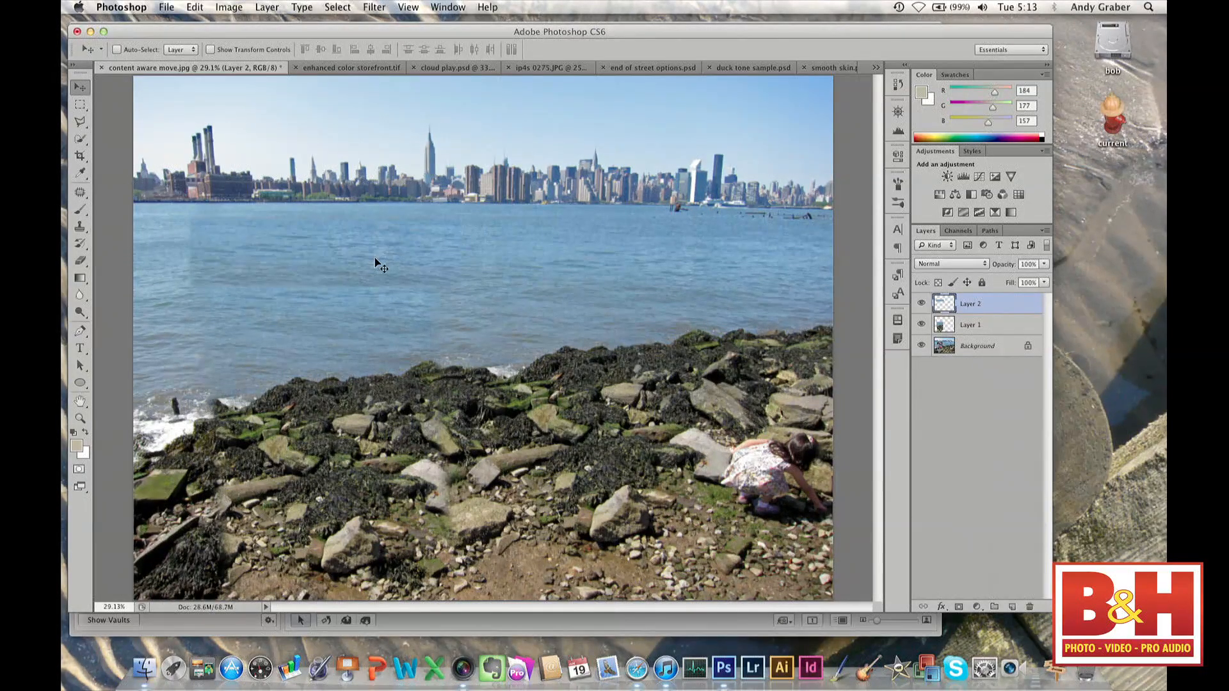
# Try flipping the water patch vertically, and undo the flip.
pyautogui.press('super+t')
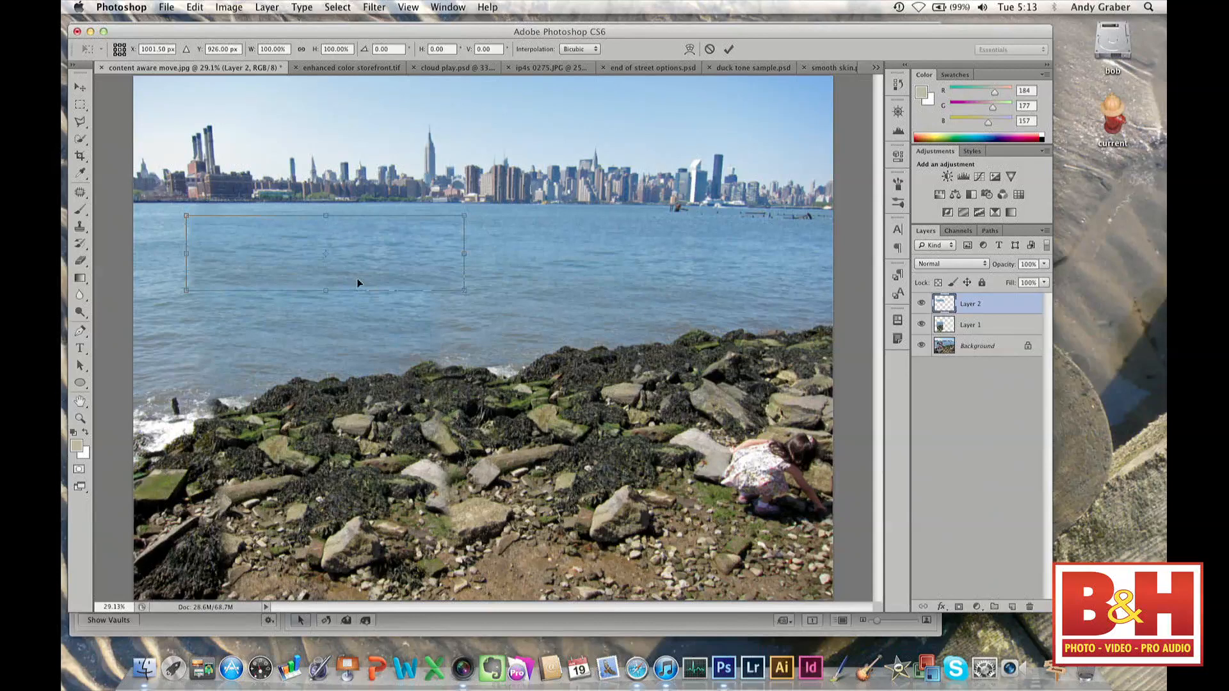
pyautogui.press('Return')
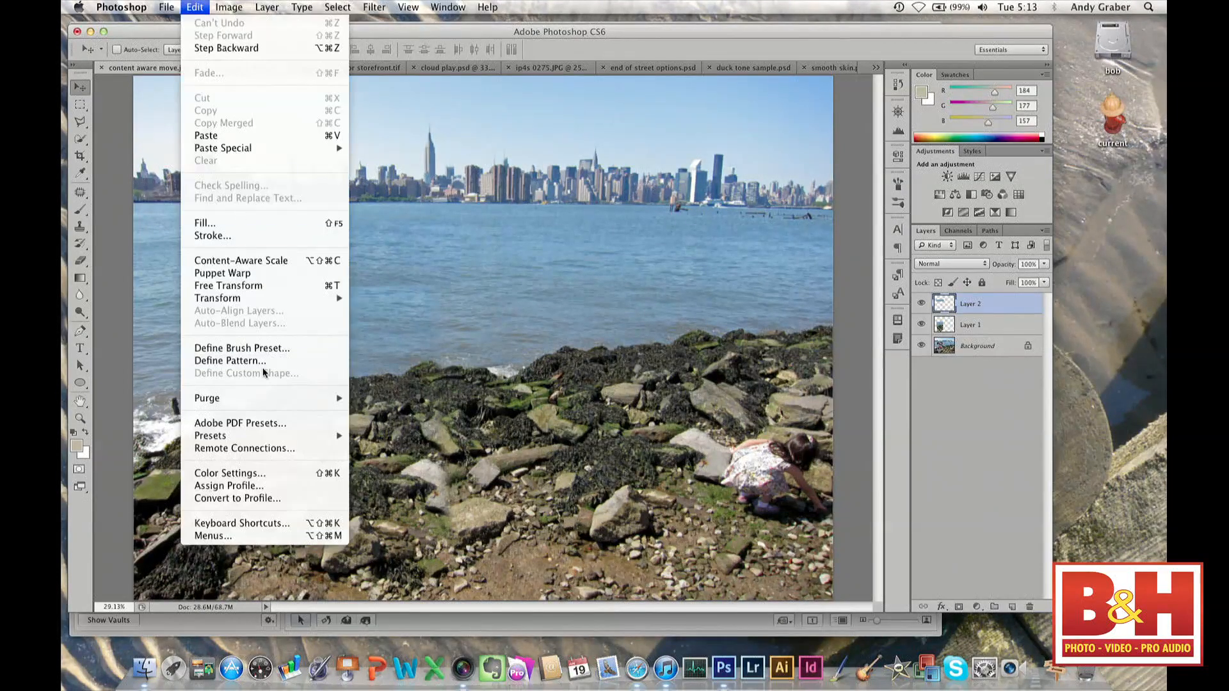
pyautogui.moveTo(243, 300)
pyautogui.click(441, 473)
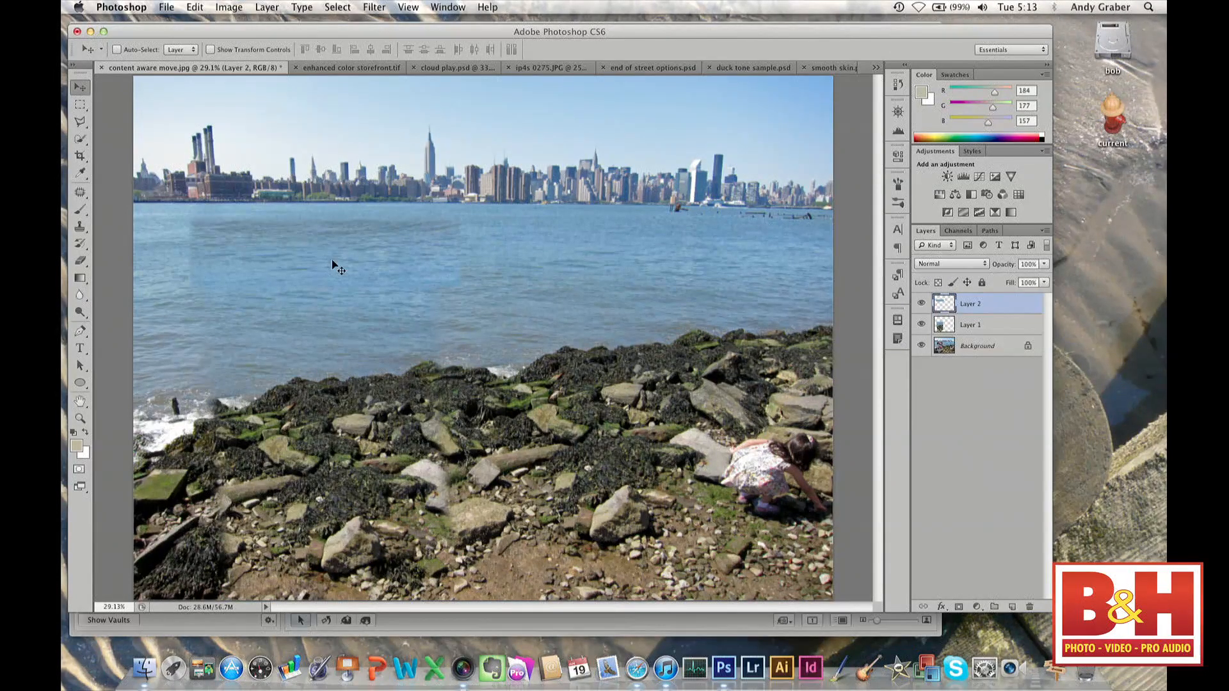
pyautogui.press('super+z')
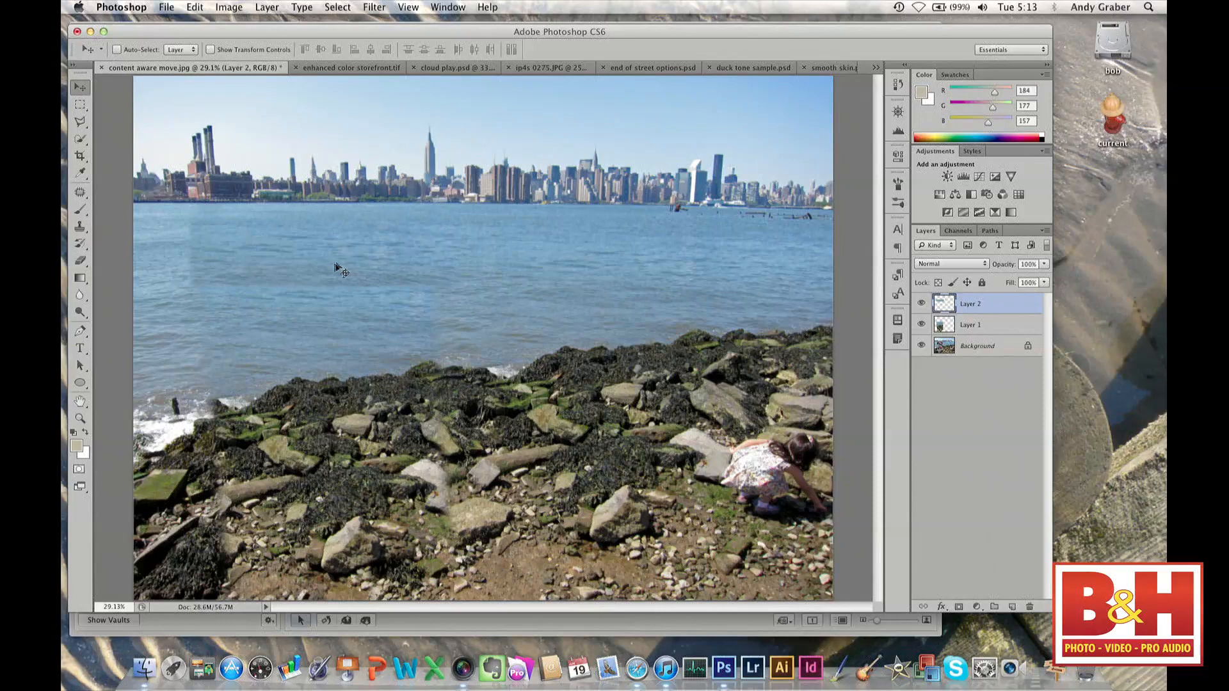
# Nudge the water patch, enlarge the Clone Stamp brush to 400, and try cloning water over the patch's left edge at 34% opacity.
pyautogui.moveTo(336, 269); pyautogui.dragTo(335, 266)
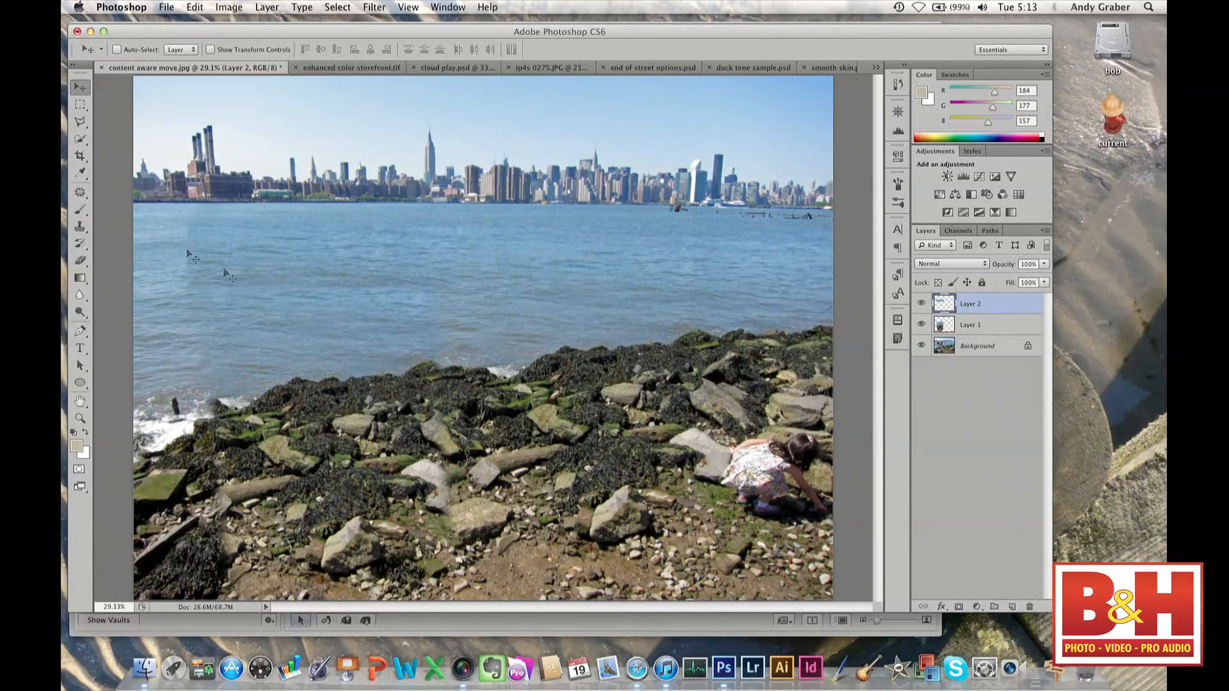
pyautogui.click(80, 226)
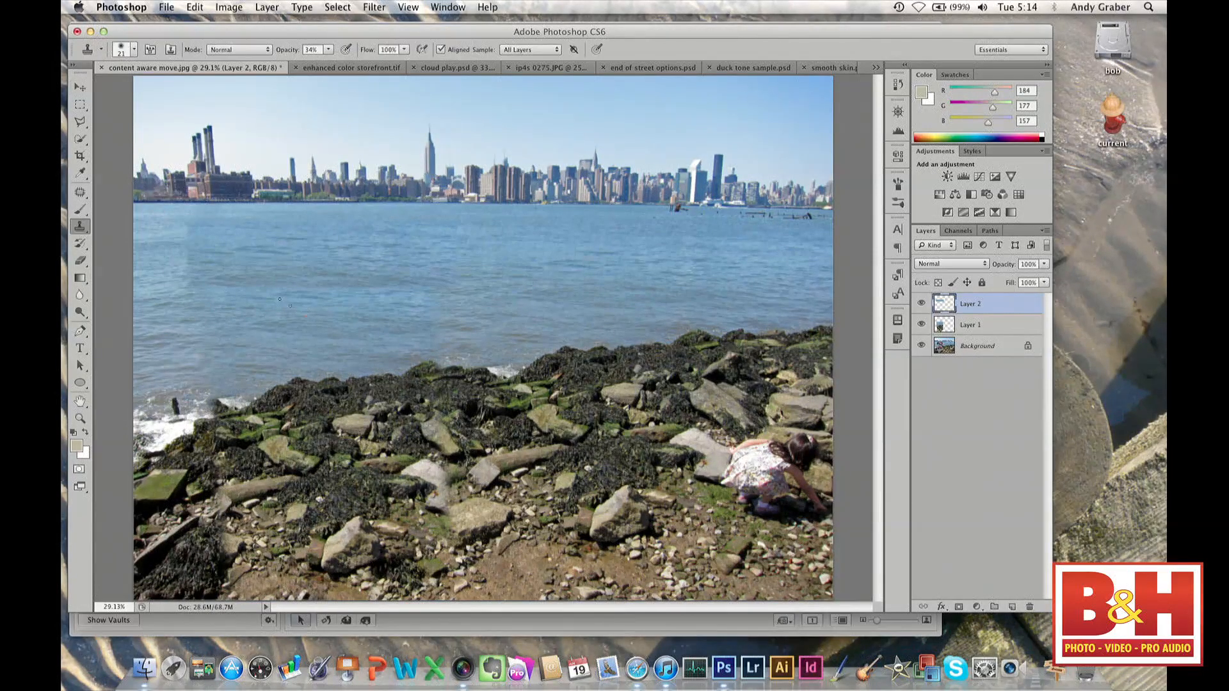
pyautogui.press(']')
pyautogui.press(']')
pyautogui.press(']')
pyautogui.press(']')
pyautogui.press(']')
pyautogui.press(']')
pyautogui.press(']')
pyautogui.press(']')
pyautogui.press(']')
pyautogui.press(']')
pyautogui.press(']')
pyautogui.press(']')
pyautogui.press(']')
pyautogui.press(']')
pyautogui.press(']')
pyautogui.keyDown('alt'); pyautogui.click(154, 253); pyautogui.keyUp('alt')
pyautogui.click(185, 229)
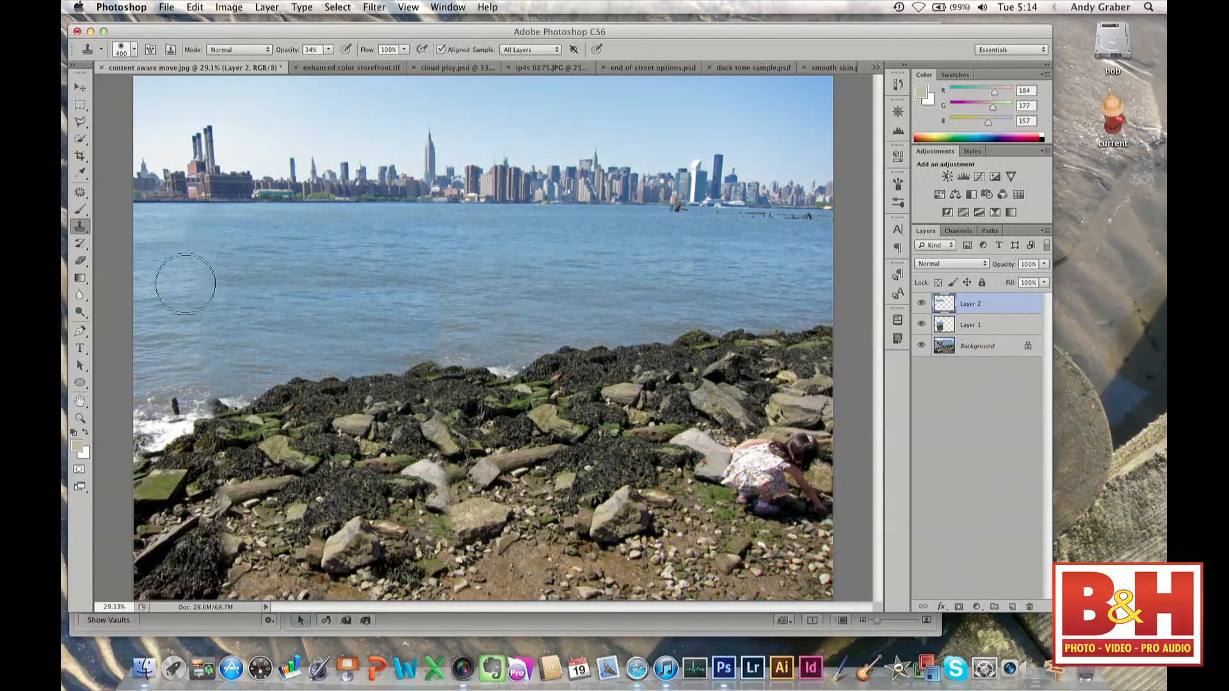
pyautogui.press('super+z')
# Raise the Clone Stamp opacity to 100% and clone nearby water over the patch's left edge.
pyautogui.moveTo(288, 49); pyautogui.dragTo(444, 62)
pyautogui.keyDown('alt'); pyautogui.click(194, 248); pyautogui.keyUp('alt')
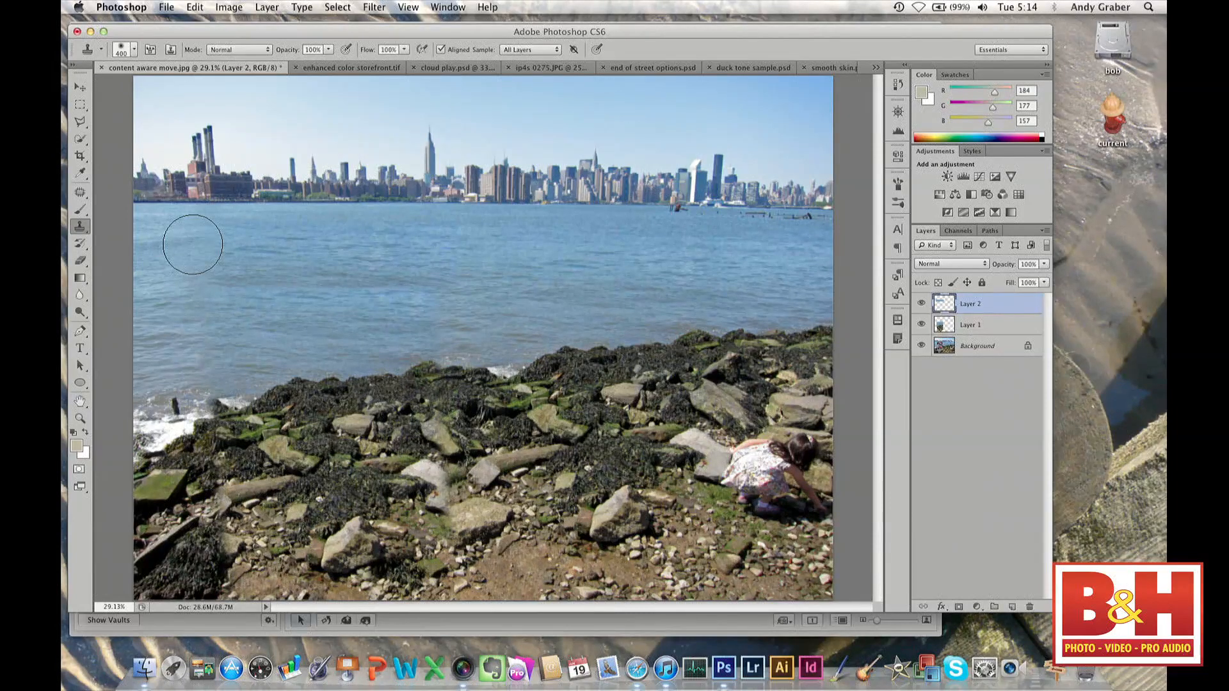
pyautogui.click(198, 287)
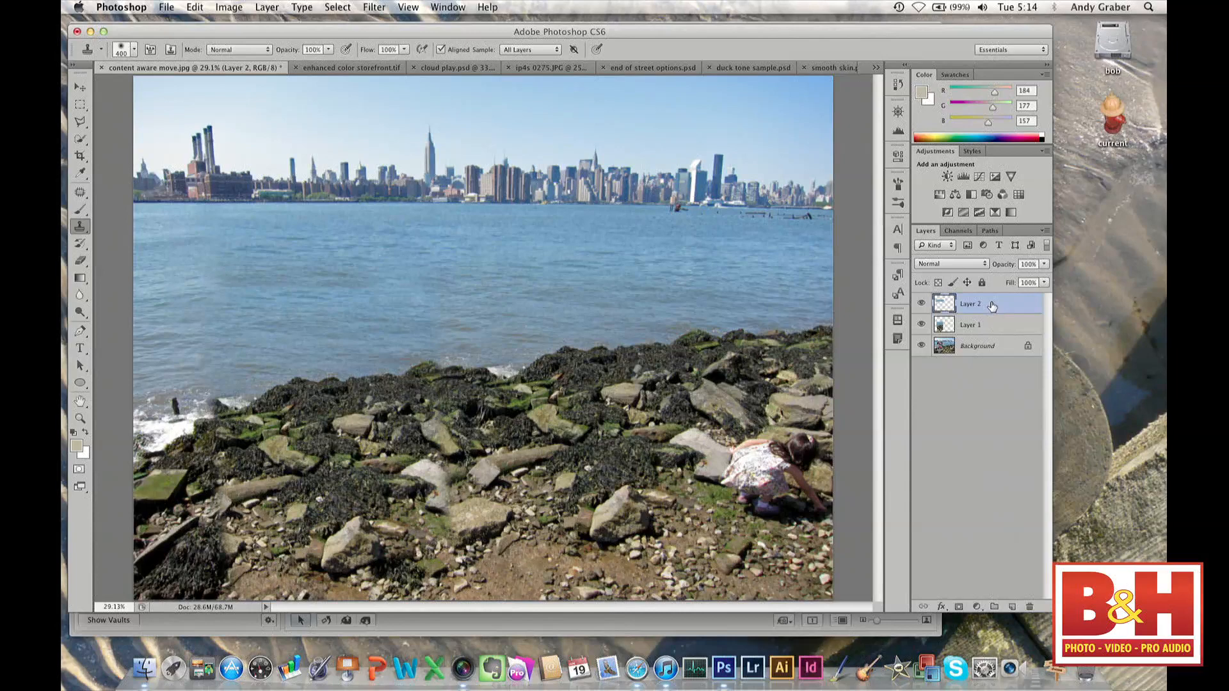
# Merge Layer 1 and Layer 2, the two patches covering the danger signs, into one layer.
pyautogui.click(997, 324)
pyautogui.keyDown('shift'); pyautogui.click(996, 303); pyautogui.keyUp('shift')
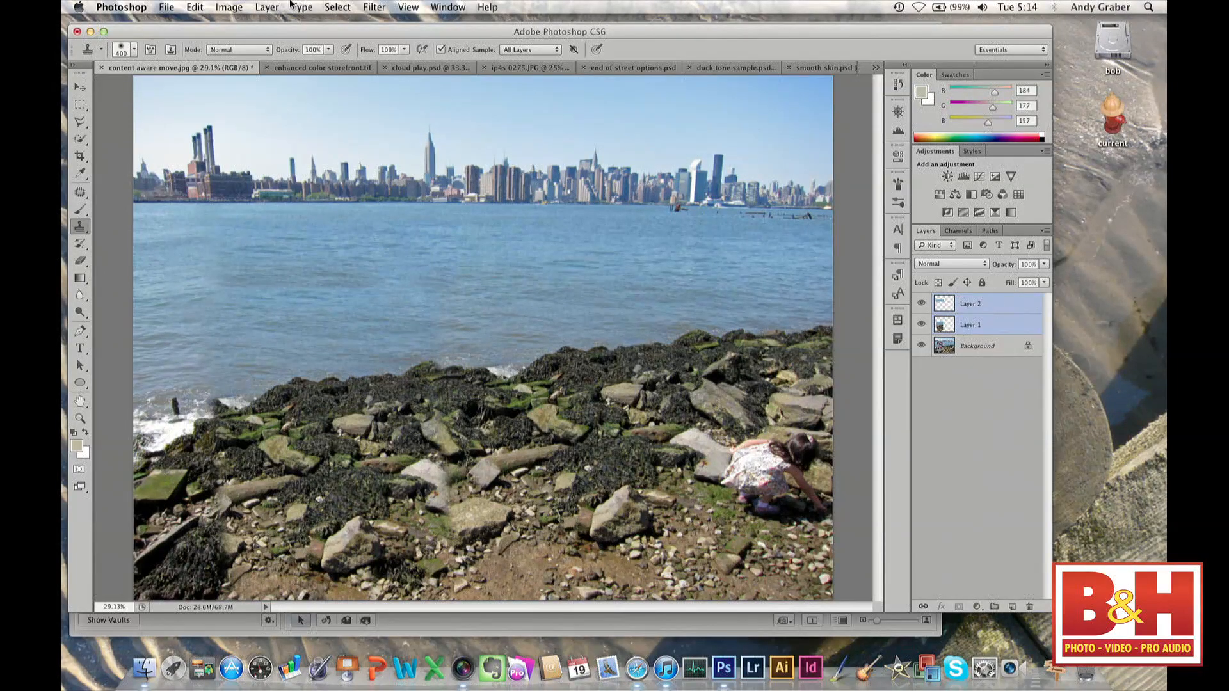
pyautogui.click(267, 7)
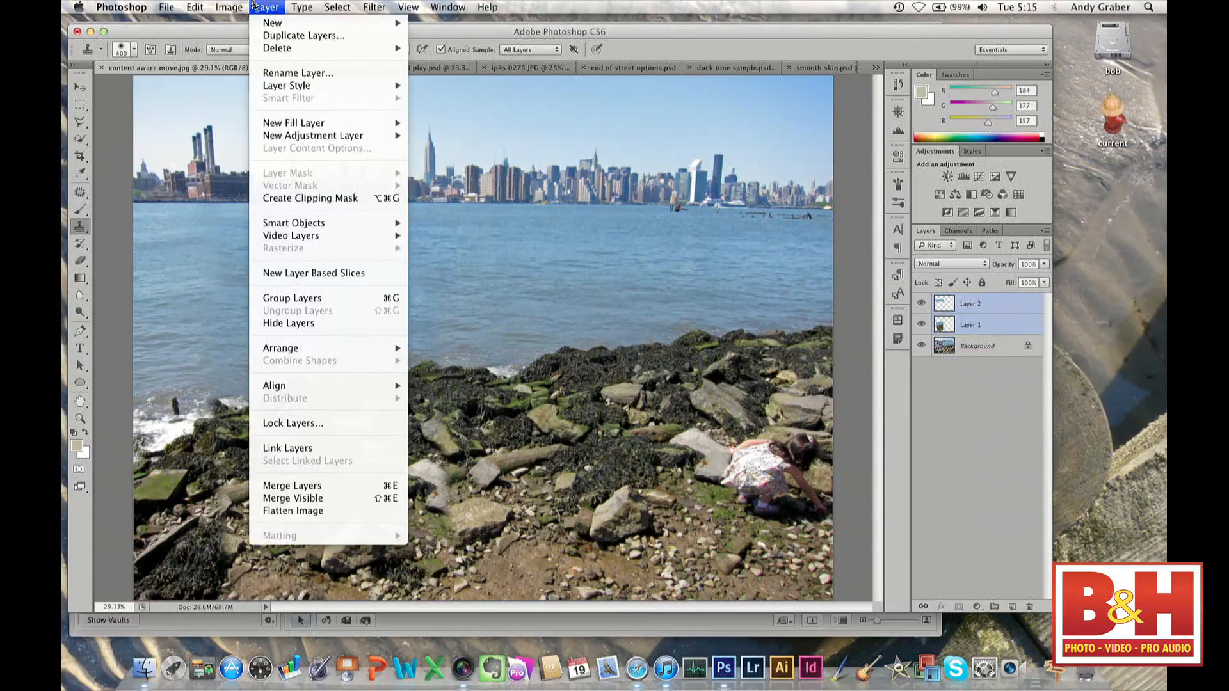
pyautogui.click(302, 488)
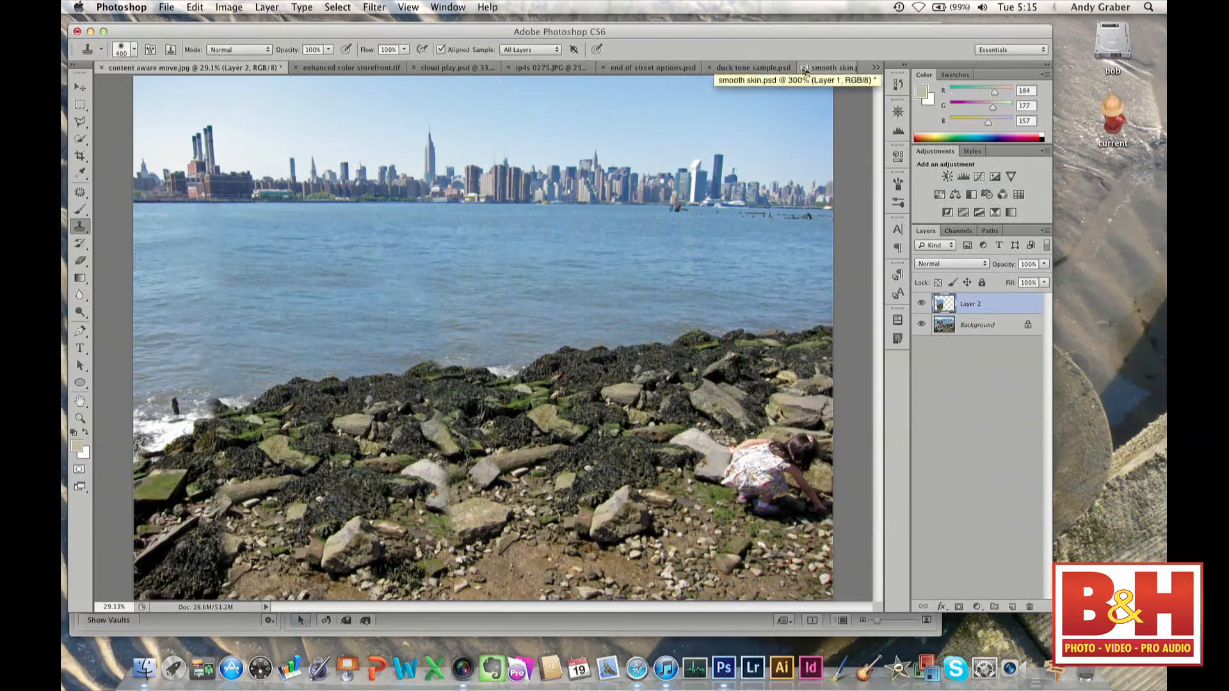
# Switch to end of street options.psd and hide every layer above the Background.
pyautogui.click(652, 68)
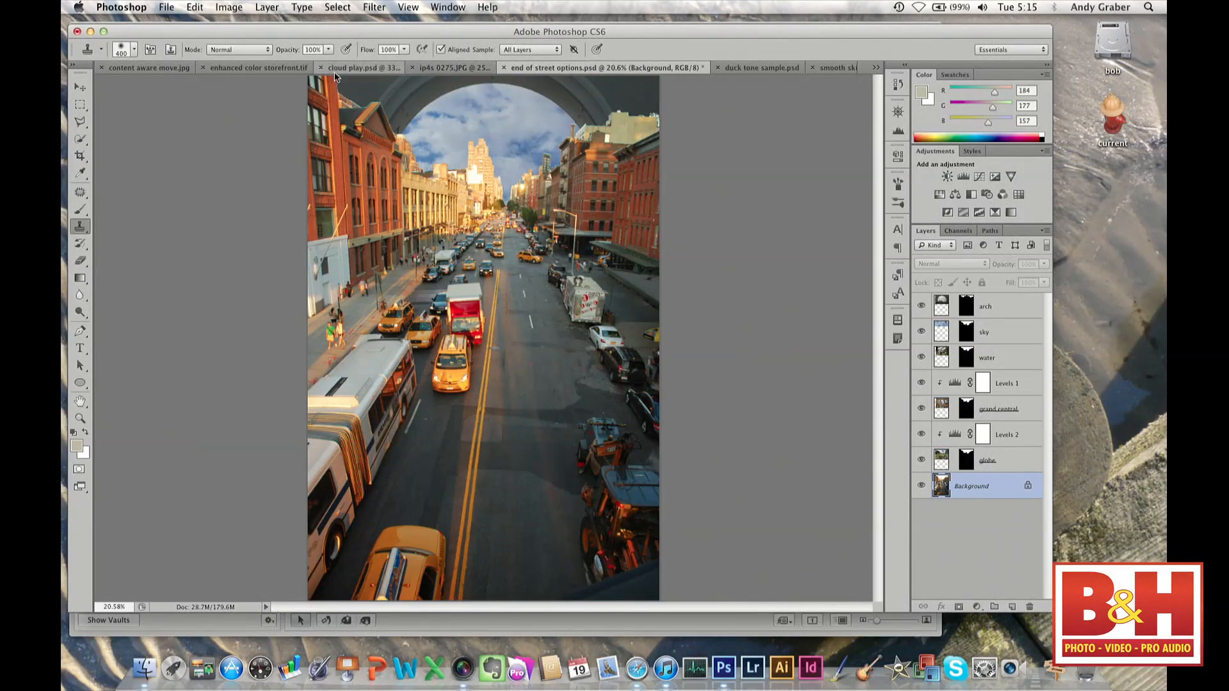
pyautogui.click(150, 68)
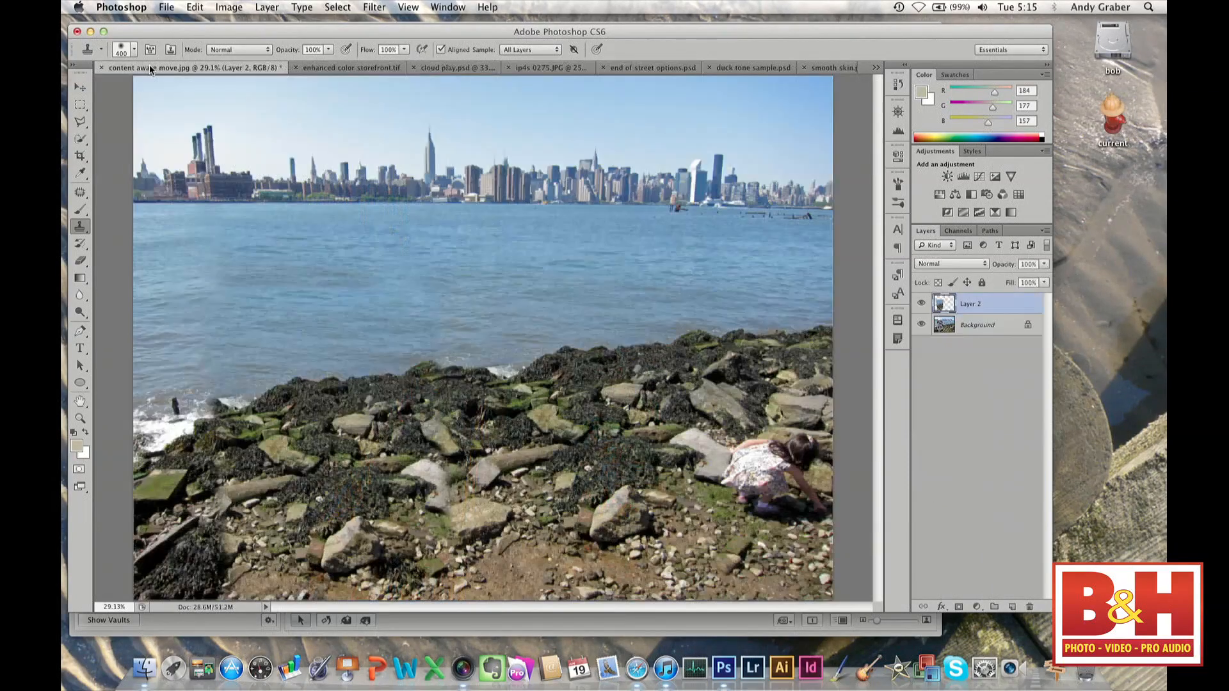
pyautogui.click(327, 69)
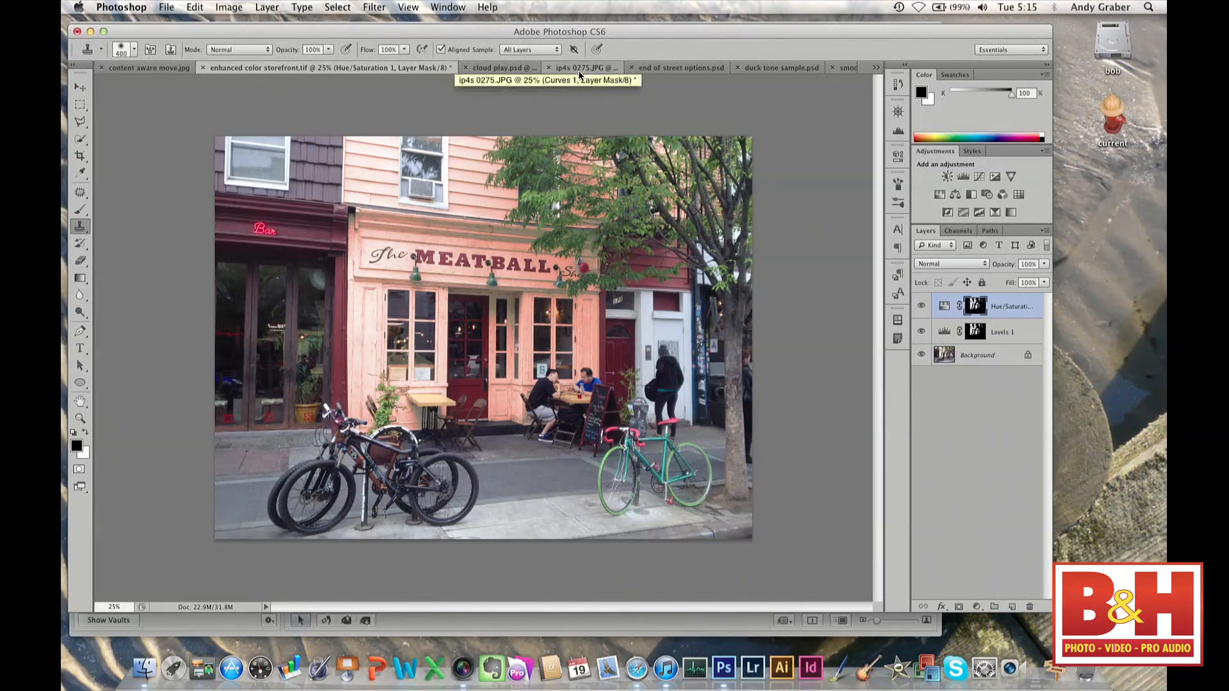
pyautogui.click(677, 69)
pyautogui.moveTo(921, 460); pyautogui.dragTo(920, 307)
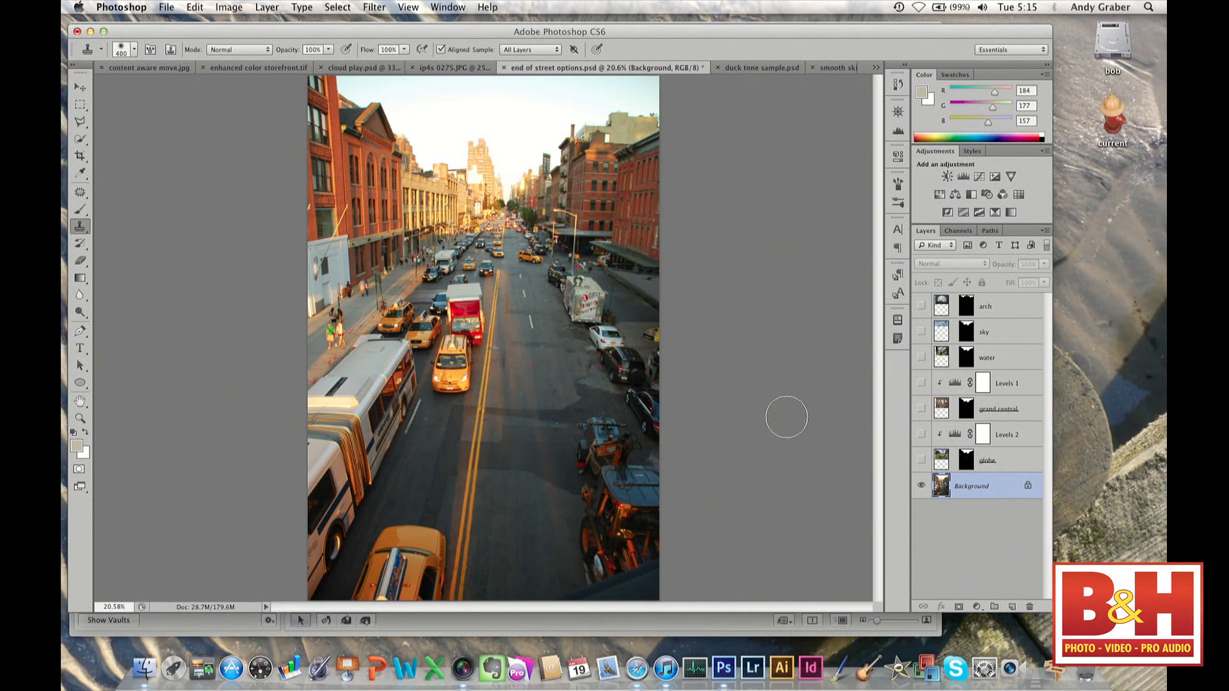
pyautogui.click(540, 220)
pyautogui.press('super+z')
# Convert the Background street photo for smart filters and suppress the conversion notice for future use.
pyautogui.click(364, 6)
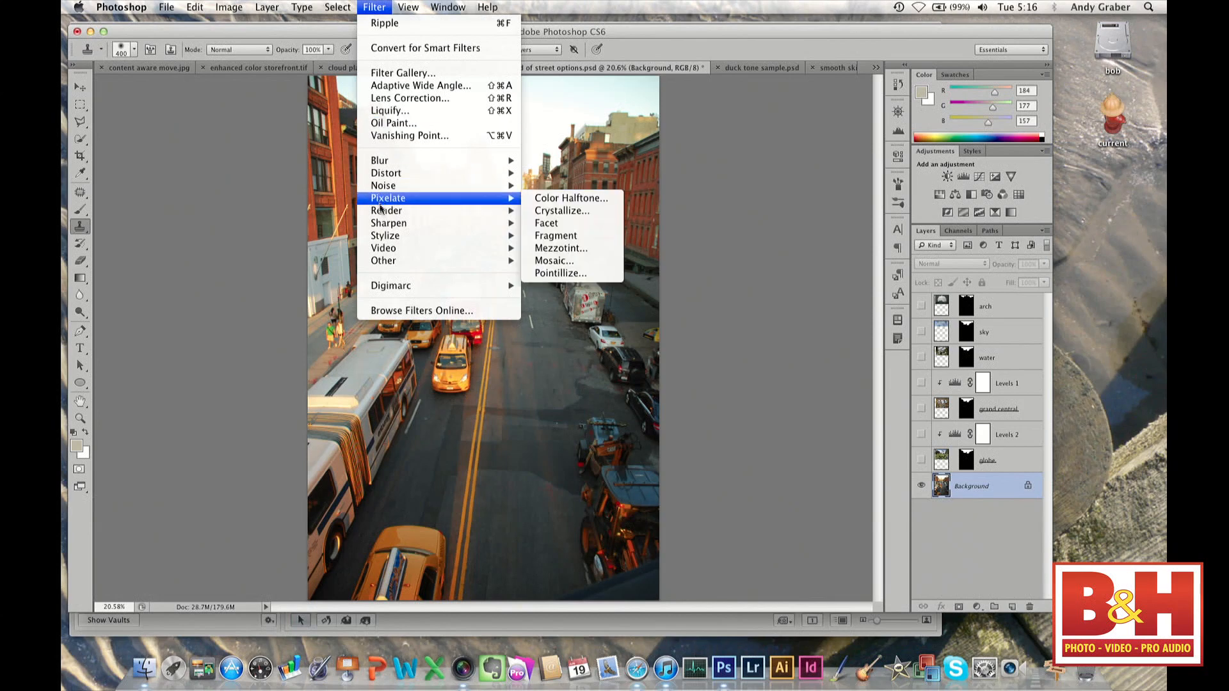
pyautogui.moveTo(384, 213)
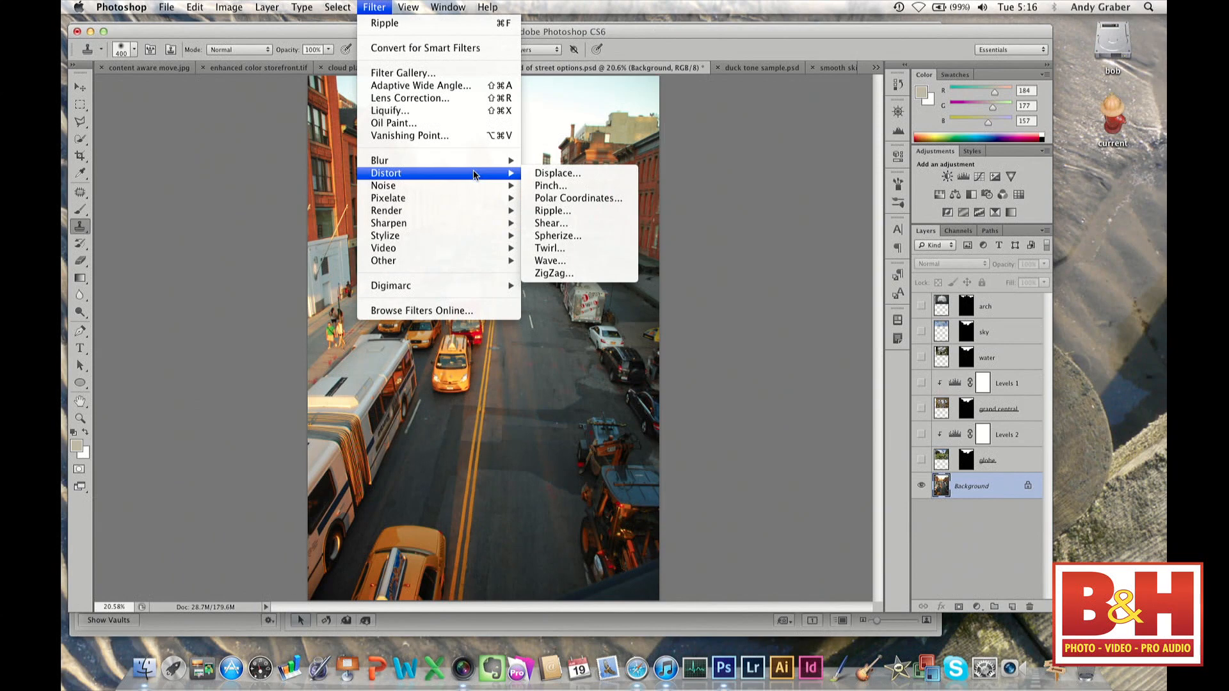
pyautogui.moveTo(473, 163)
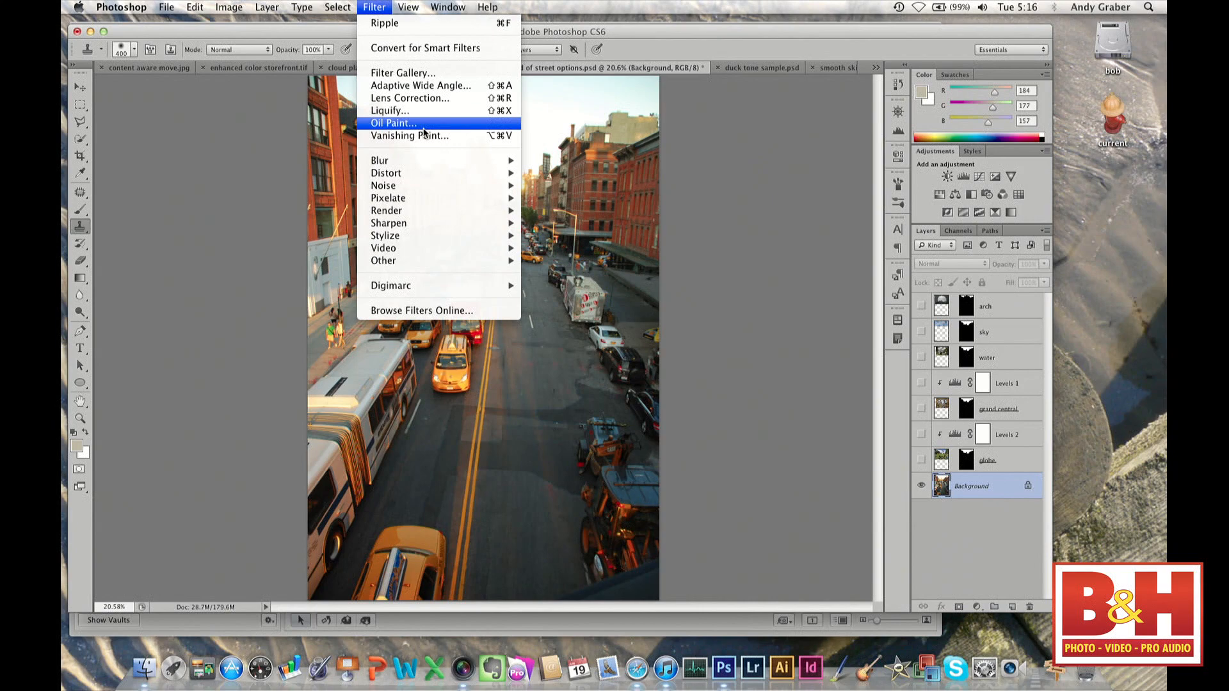
pyautogui.click(419, 50)
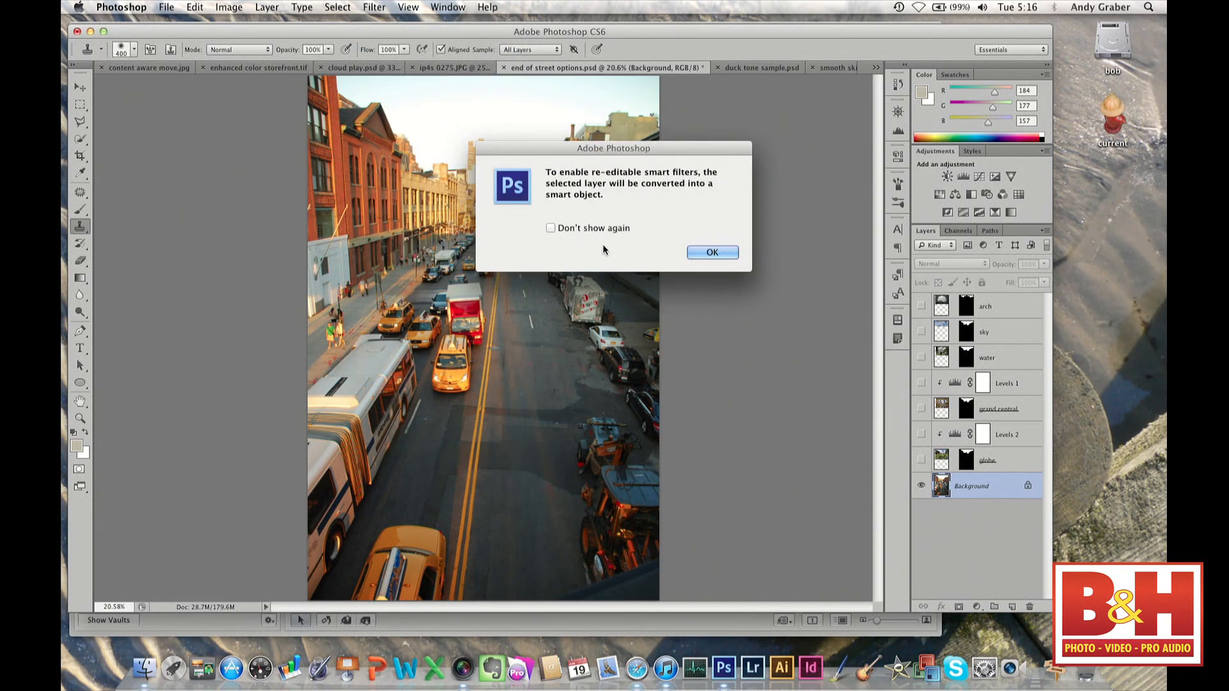
pyautogui.click(592, 228)
pyautogui.click(704, 252)
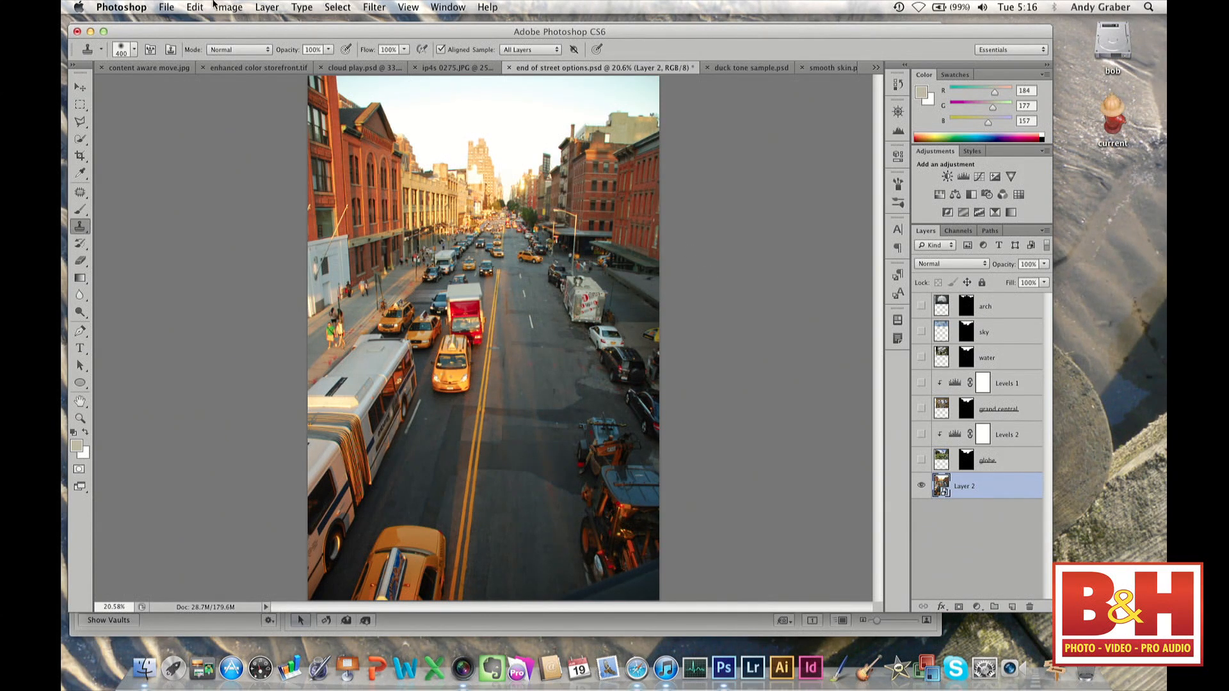
# Apply the Oil Paint filter with Cleanliness 4.55, Scale 3.12 and Shine 3.8, and compare the street photo without and with it.
pyautogui.click(373, 7)
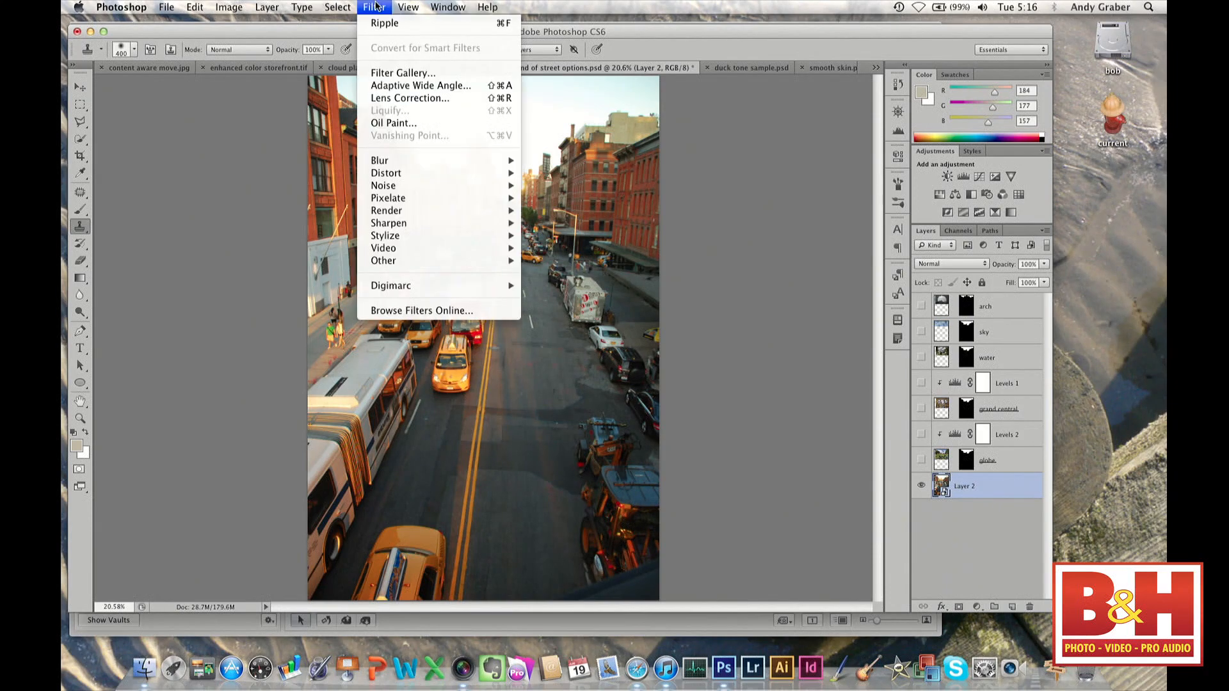
pyautogui.click(412, 124)
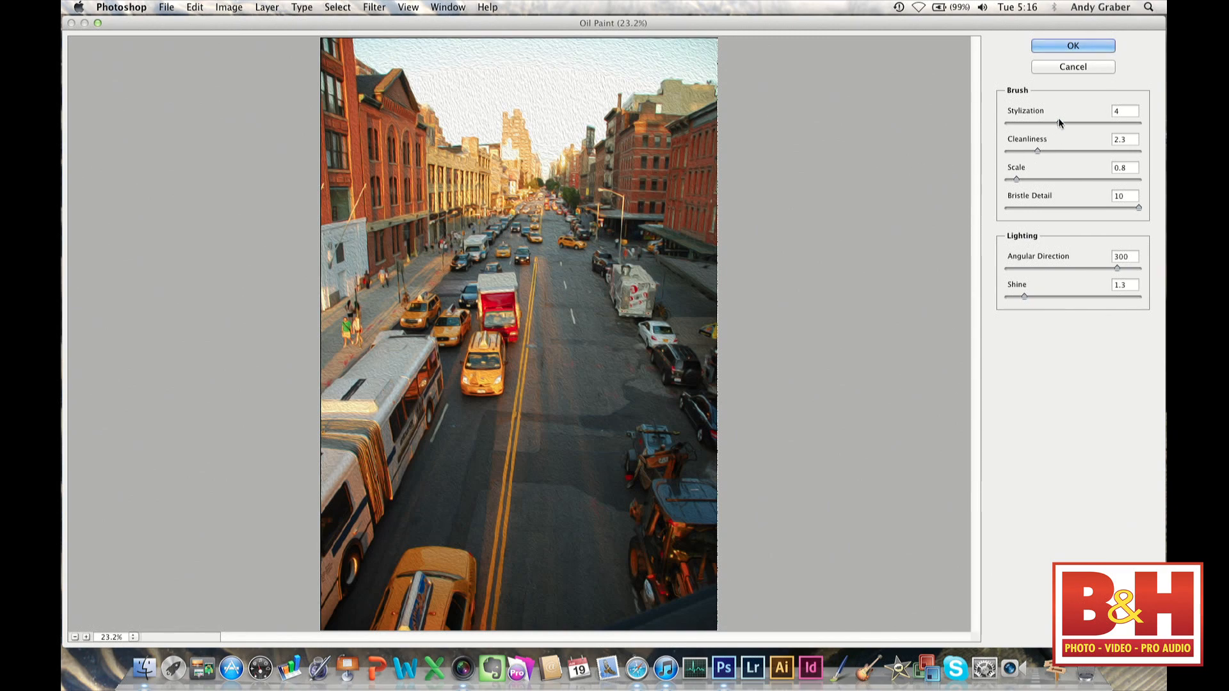
pyautogui.moveTo(1016, 179); pyautogui.dragTo(1067, 159)
pyautogui.moveTo(1025, 295); pyautogui.dragTo(1057, 297)
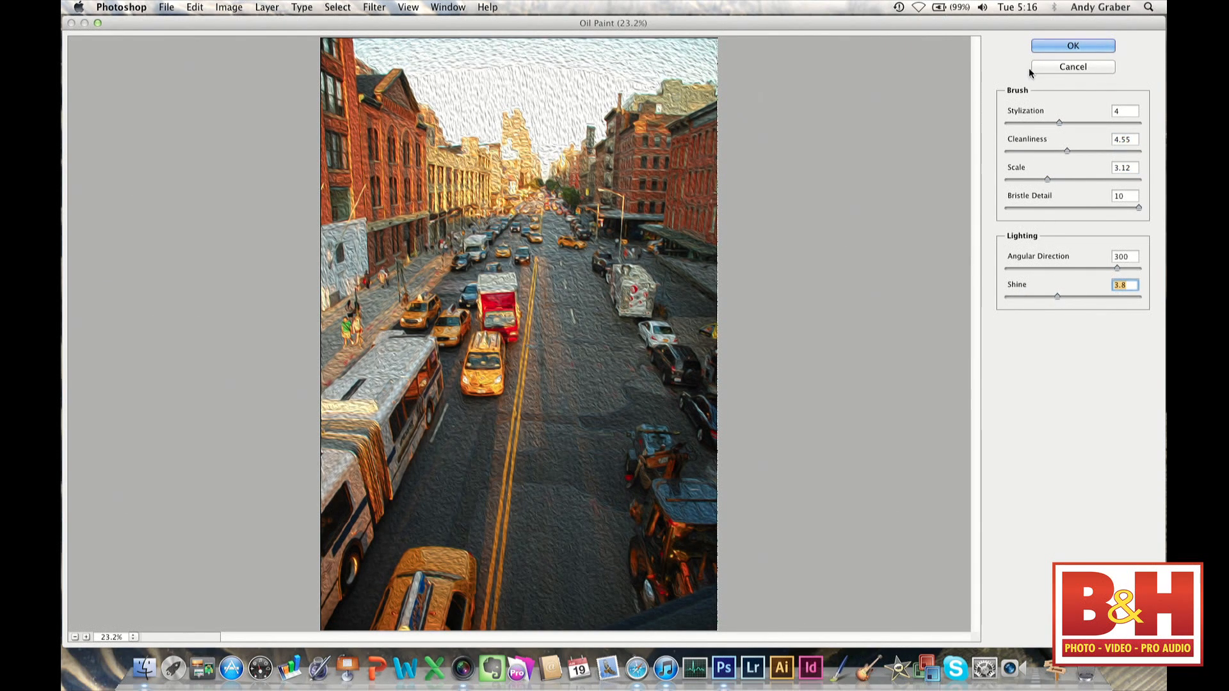
pyautogui.click(1054, 46)
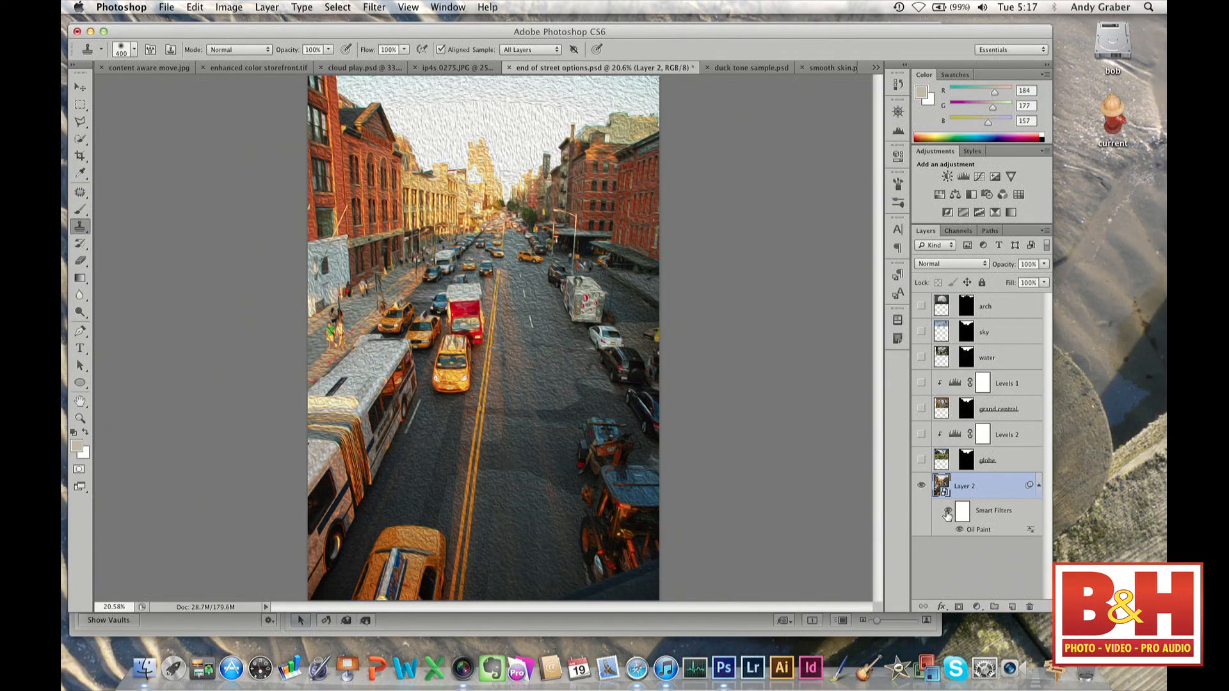
pyautogui.click(959, 530)
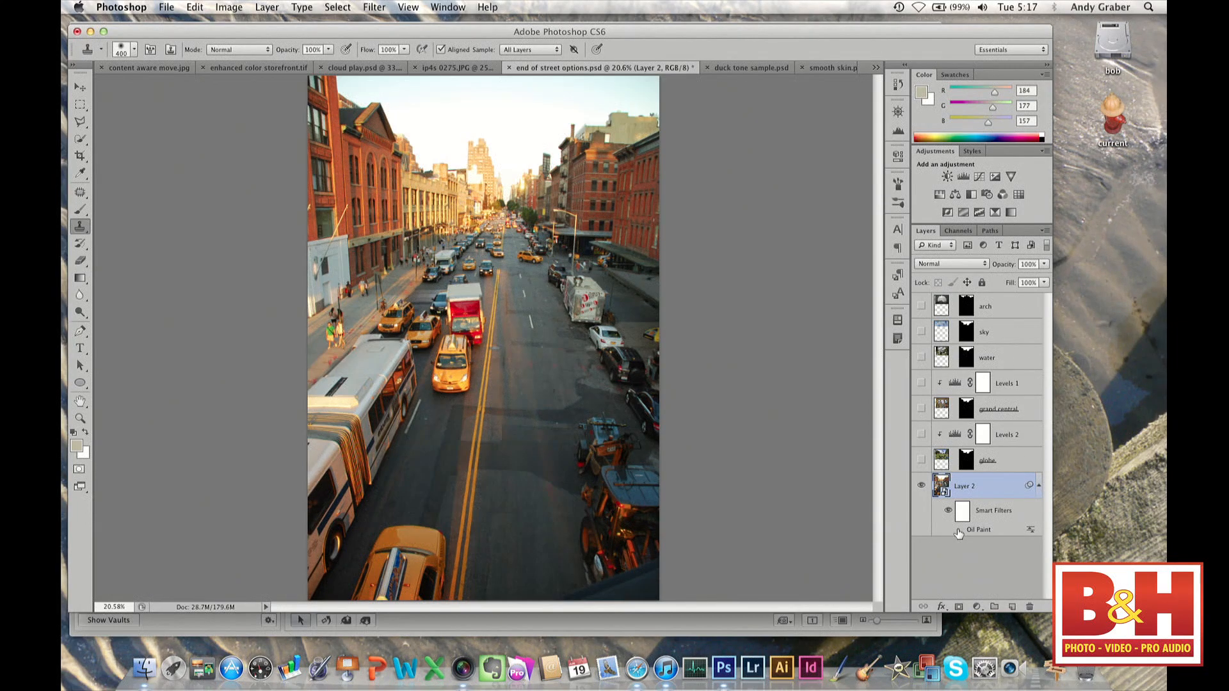
pyautogui.click(959, 530)
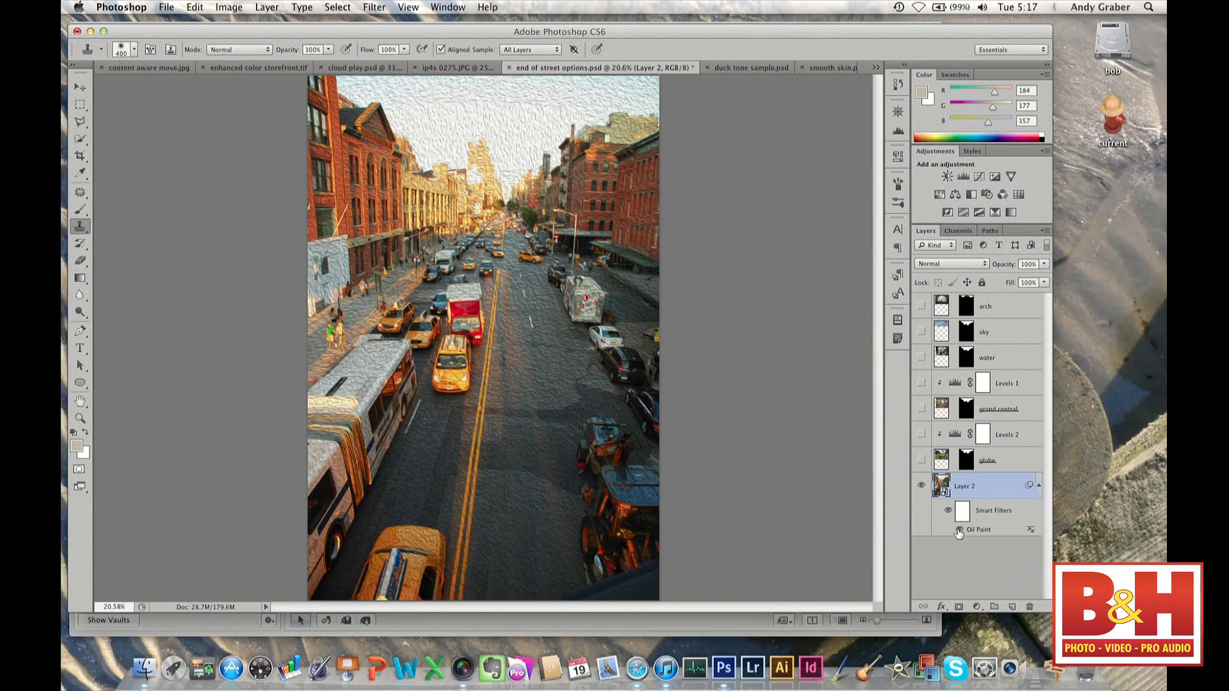
# Delete the Oil Paint smart filter from Layer 2.
pyautogui.moveTo(1028, 619); pyautogui.dragTo(1028, 608)
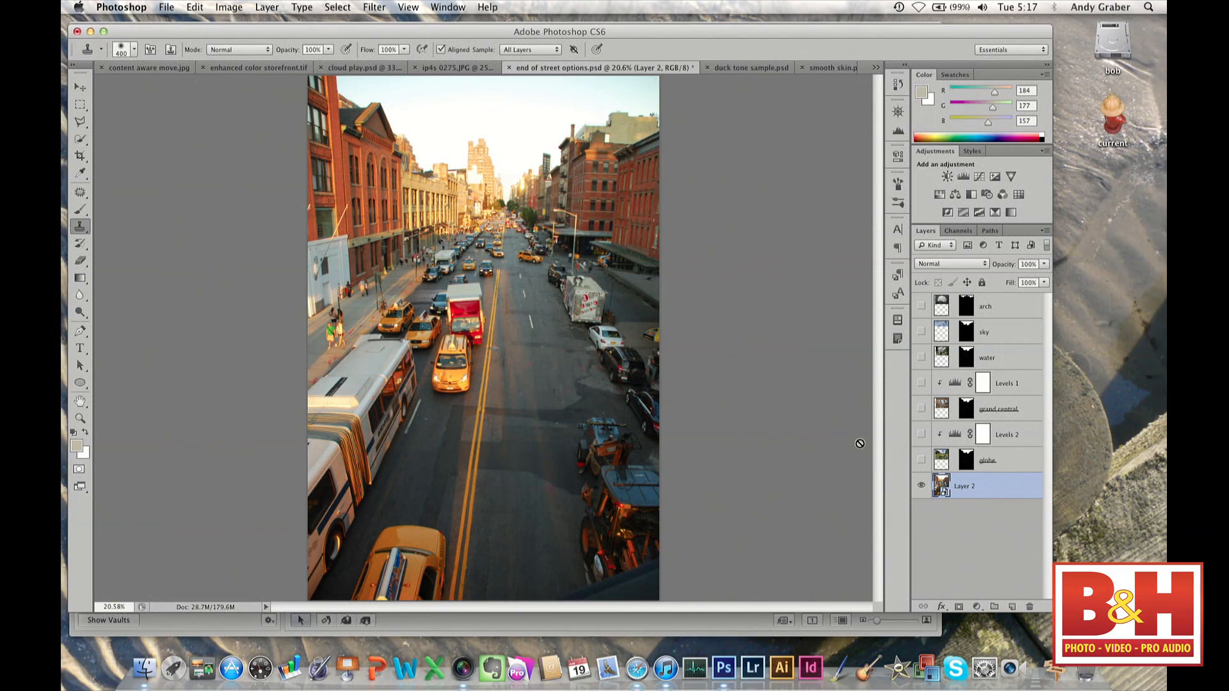
# Try the Clouds render filter on the street photo using the current beige and white colors, and undo it.
pyautogui.click(339, 7)
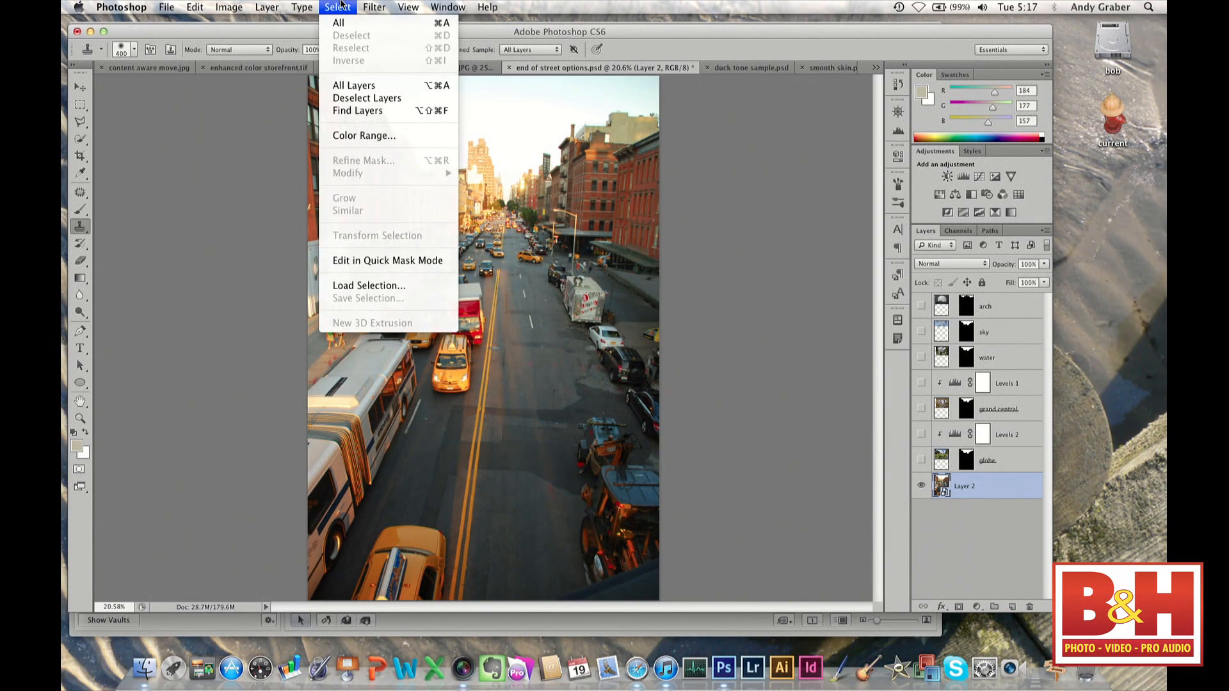
pyautogui.moveTo(374, 6)
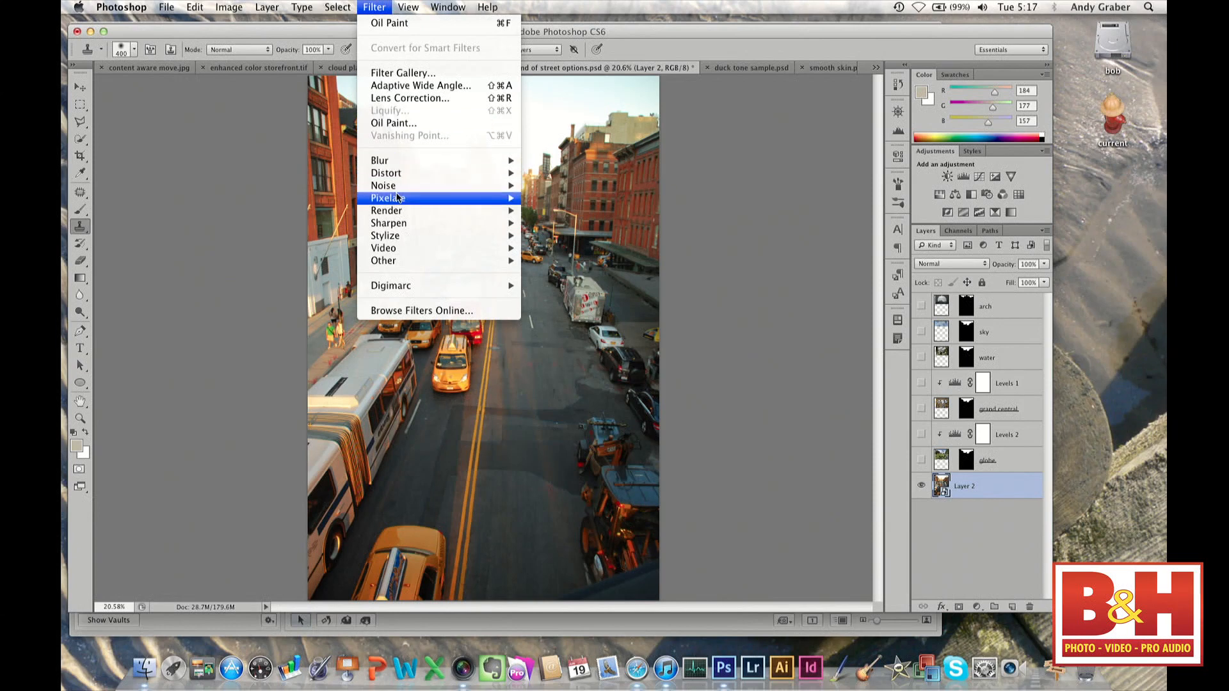
pyautogui.moveTo(395, 216)
pyautogui.moveTo(394, 203)
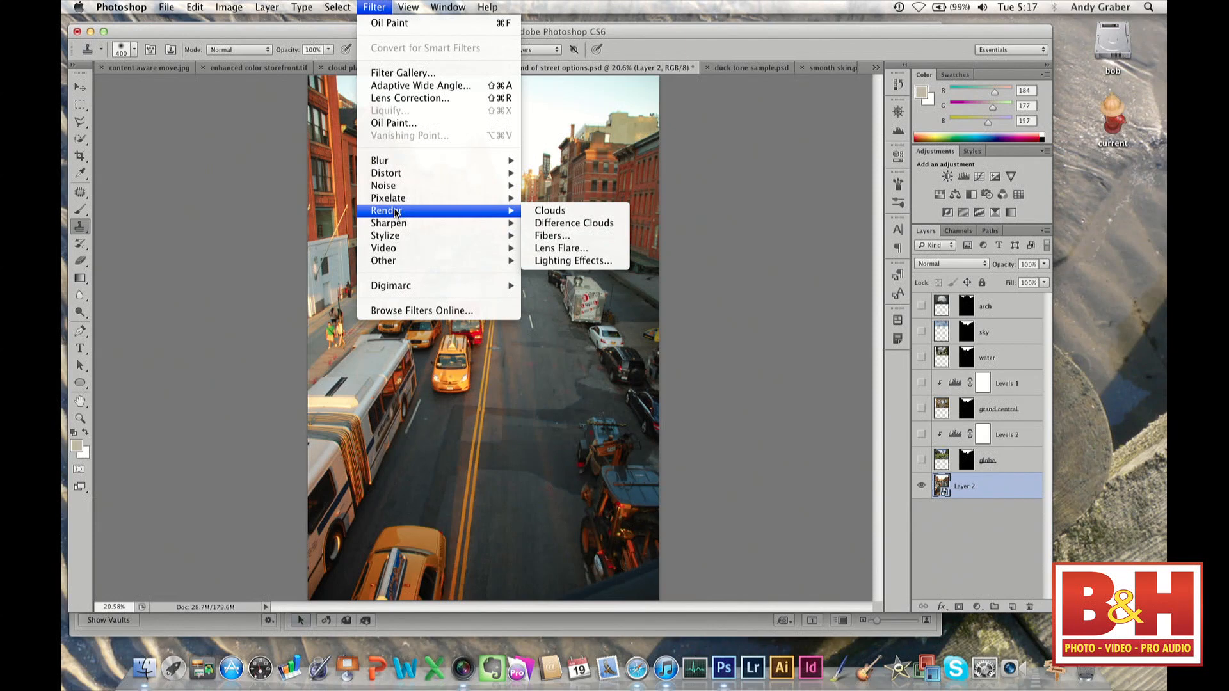
pyautogui.click(548, 211)
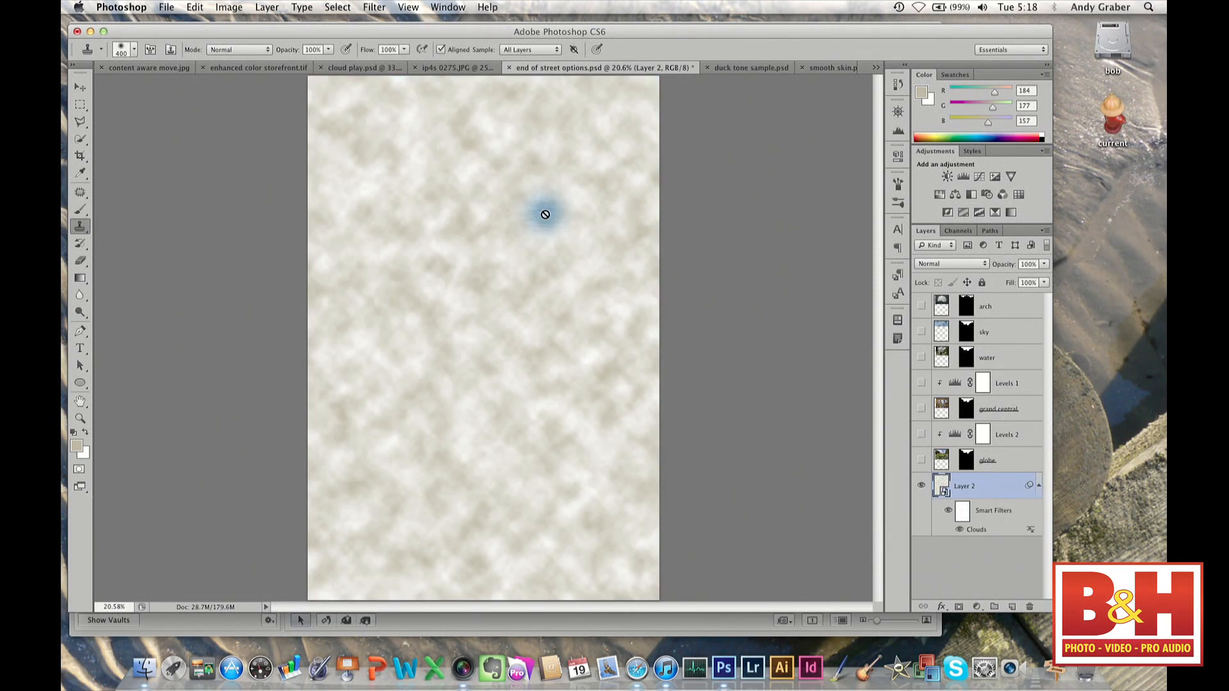
pyautogui.click(83, 89)
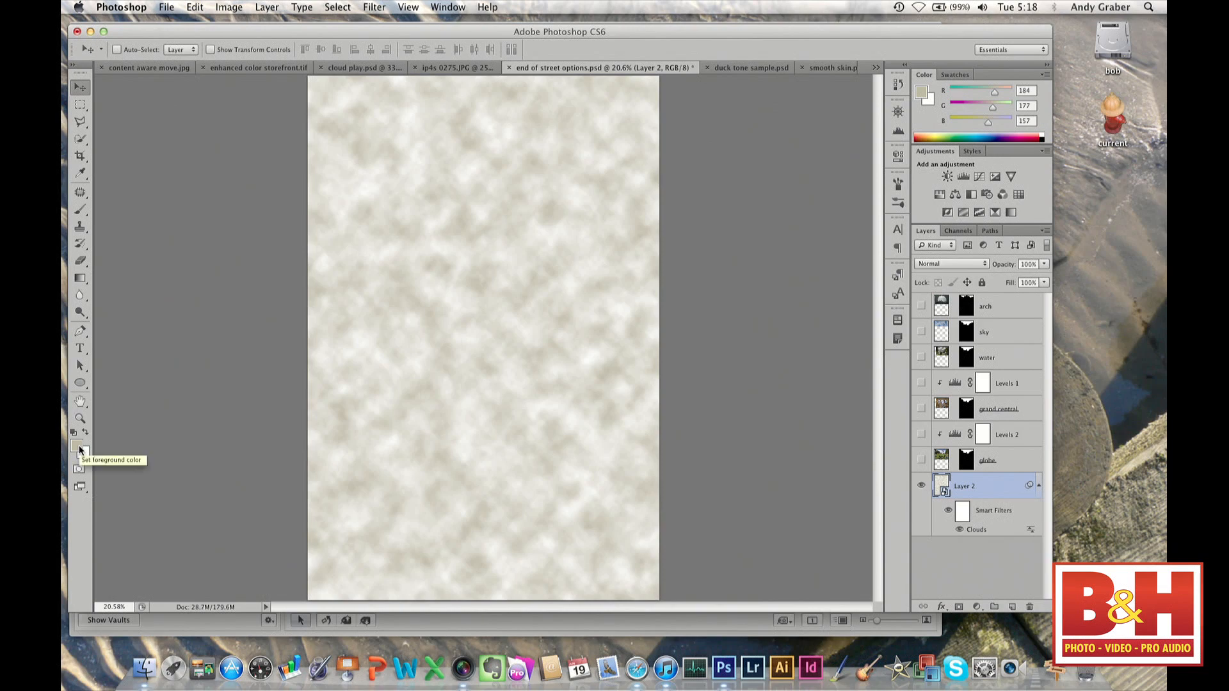
pyautogui.press('super+z')
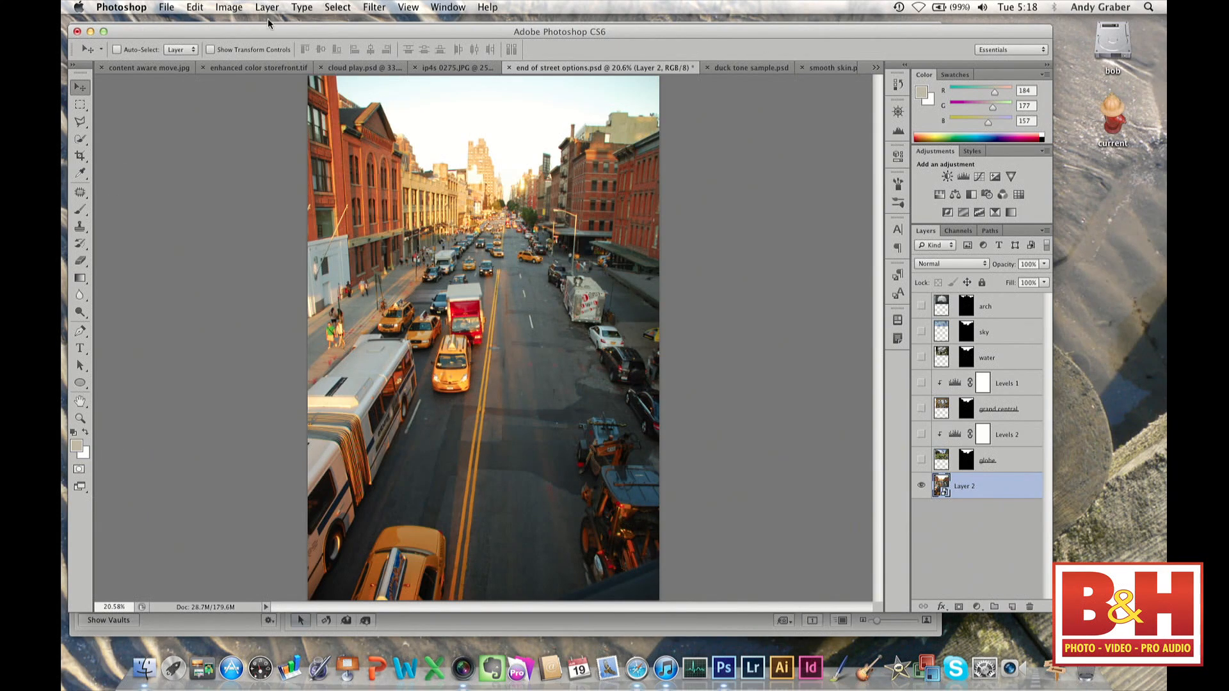
# Start Lighting Effects on the street photo, move the point light over the yellow and red buildings, and set its intensity to 42.
pyautogui.click(342, 8)
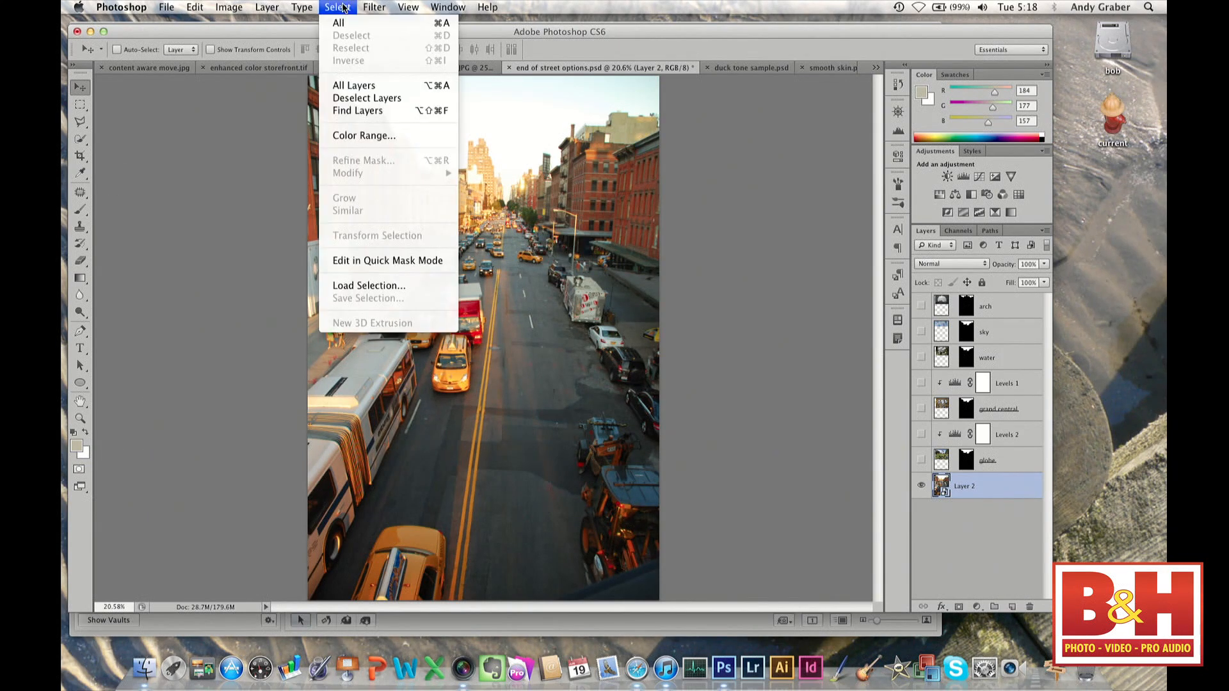
pyautogui.moveTo(374, 8)
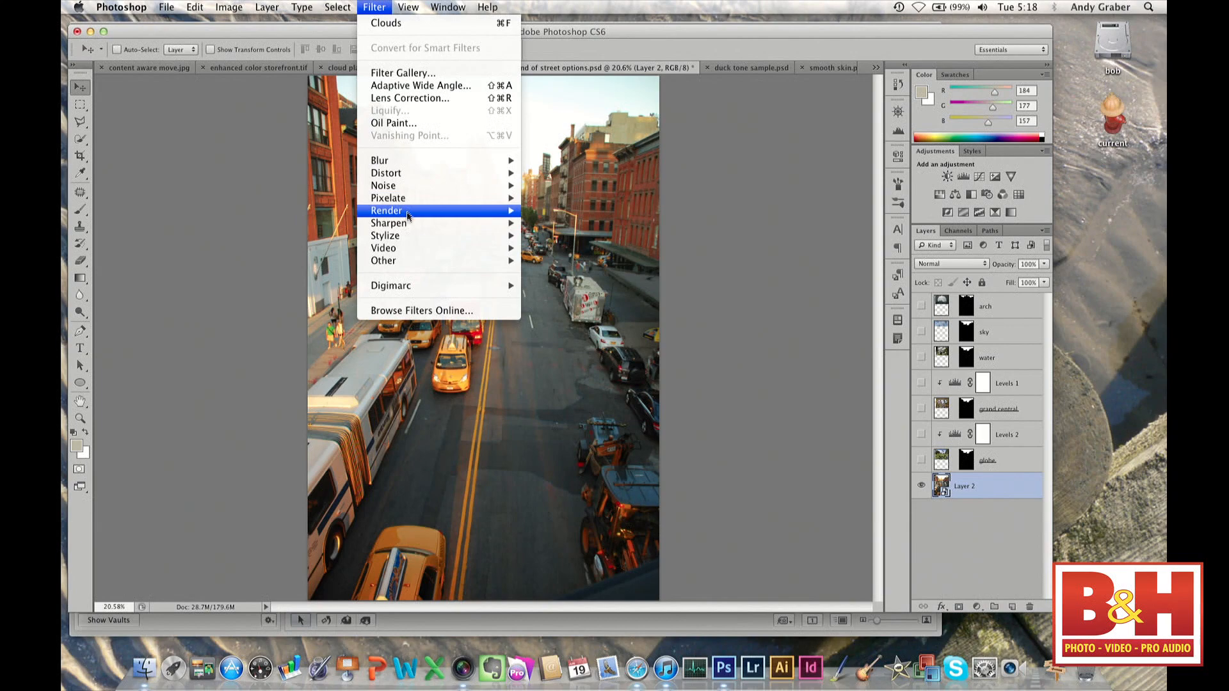
pyautogui.click(612, 261)
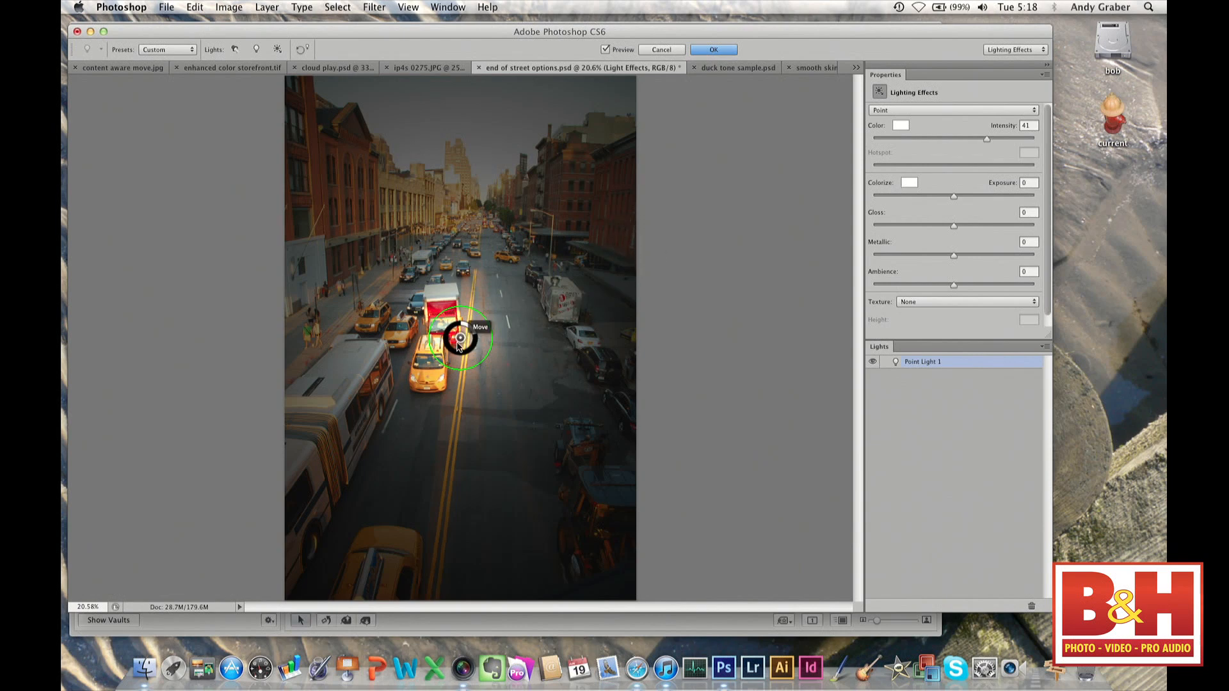
pyautogui.moveTo(461, 341); pyautogui.dragTo(379, 197)
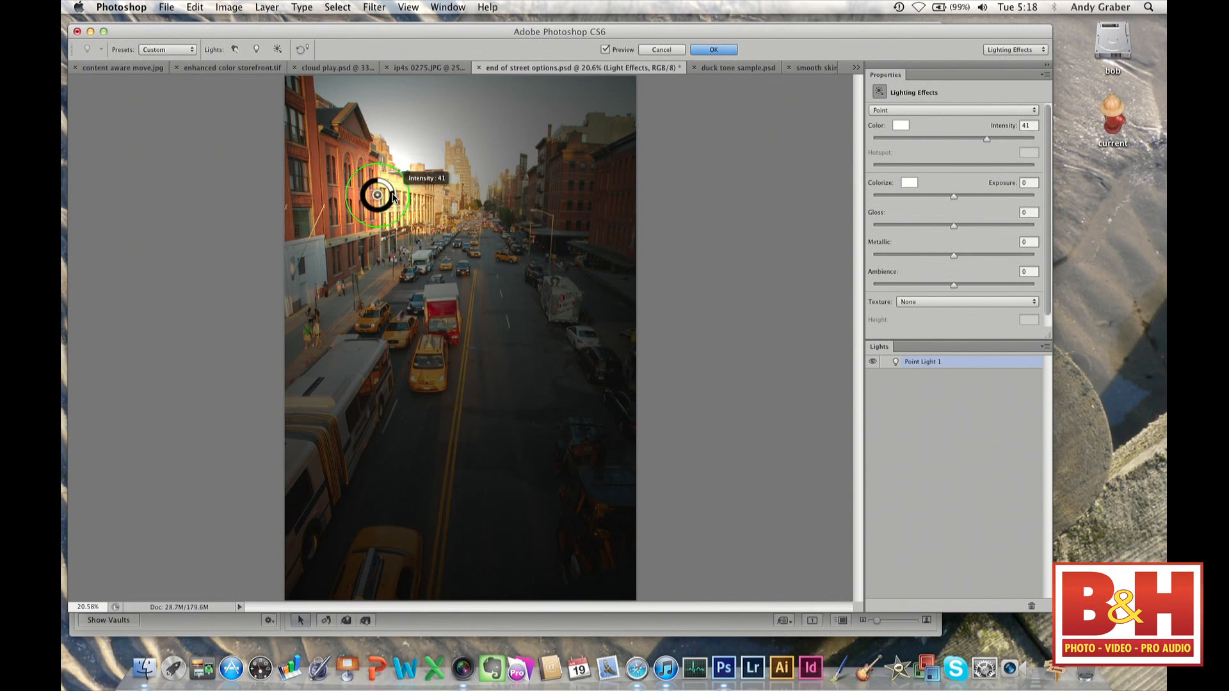
pyautogui.moveTo(393, 197)
pyautogui.mouseDown()
pyautogui.moveTo(387, 212)
pyautogui.moveTo(394, 198)
pyautogui.mouseUp()
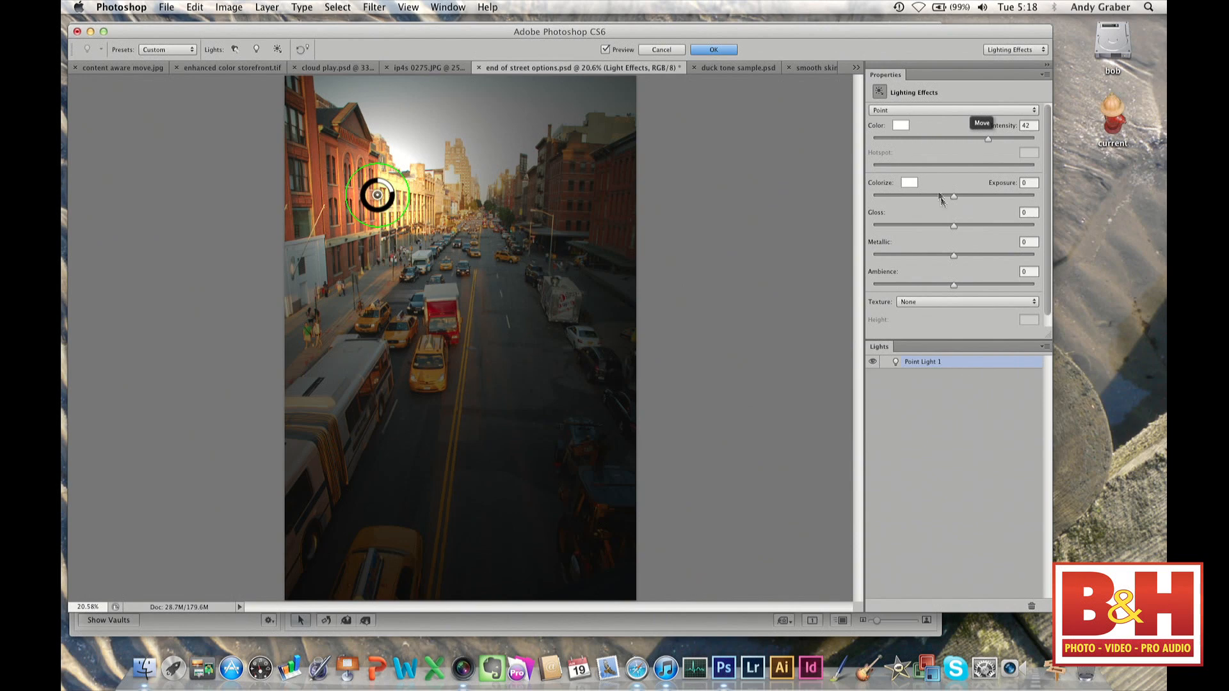
# Change the light to Spot, rotate and lengthen its ellipse diagonally, center it near the red truck, and apply the lighting.
pyautogui.click(921, 109)
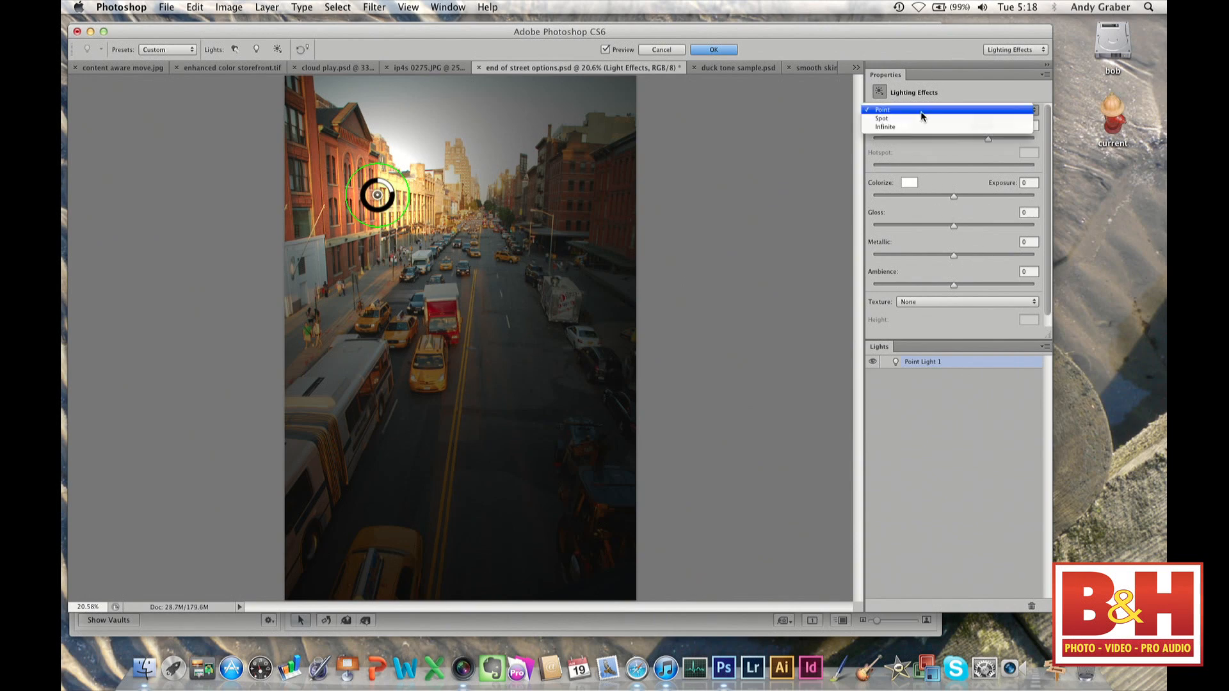
pyautogui.click(921, 118)
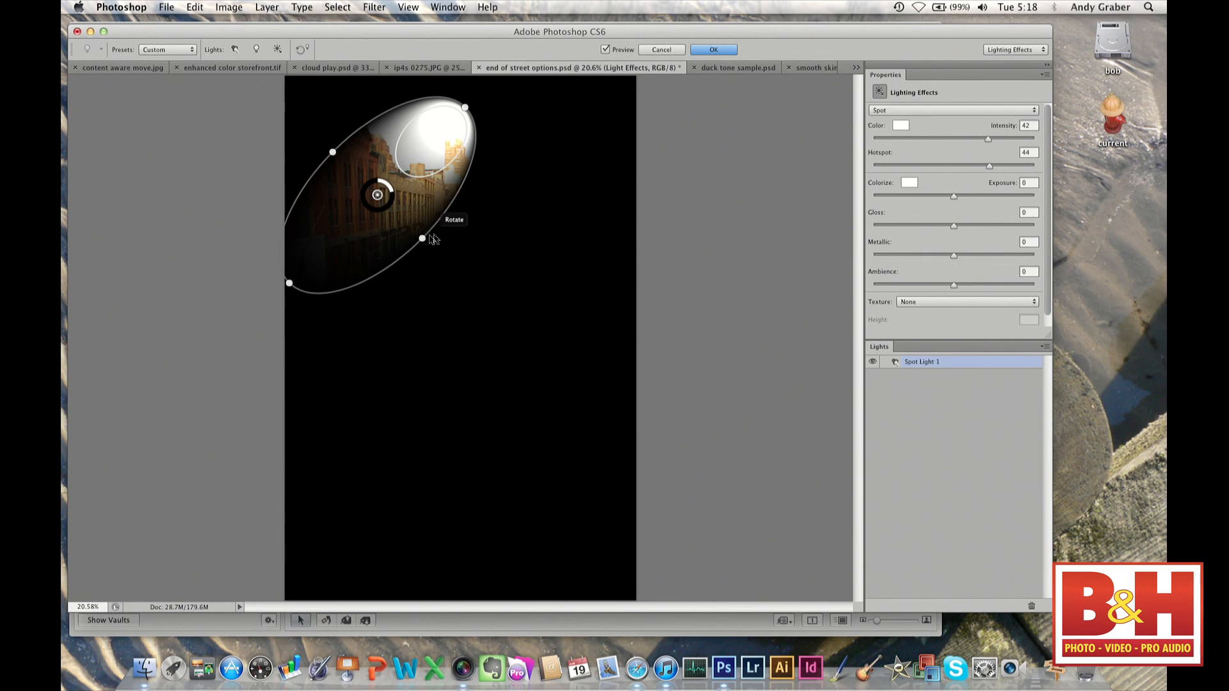
pyautogui.moveTo(425, 240); pyautogui.dragTo(476, 176)
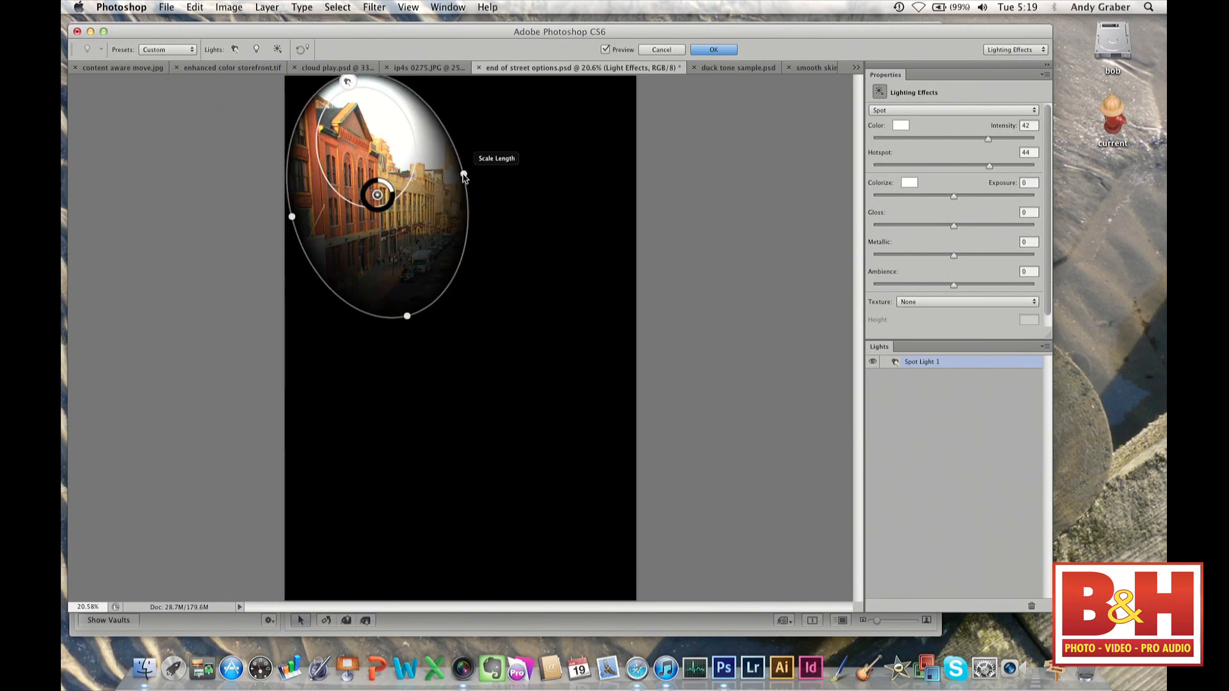
pyautogui.moveTo(408, 317); pyautogui.dragTo(474, 372)
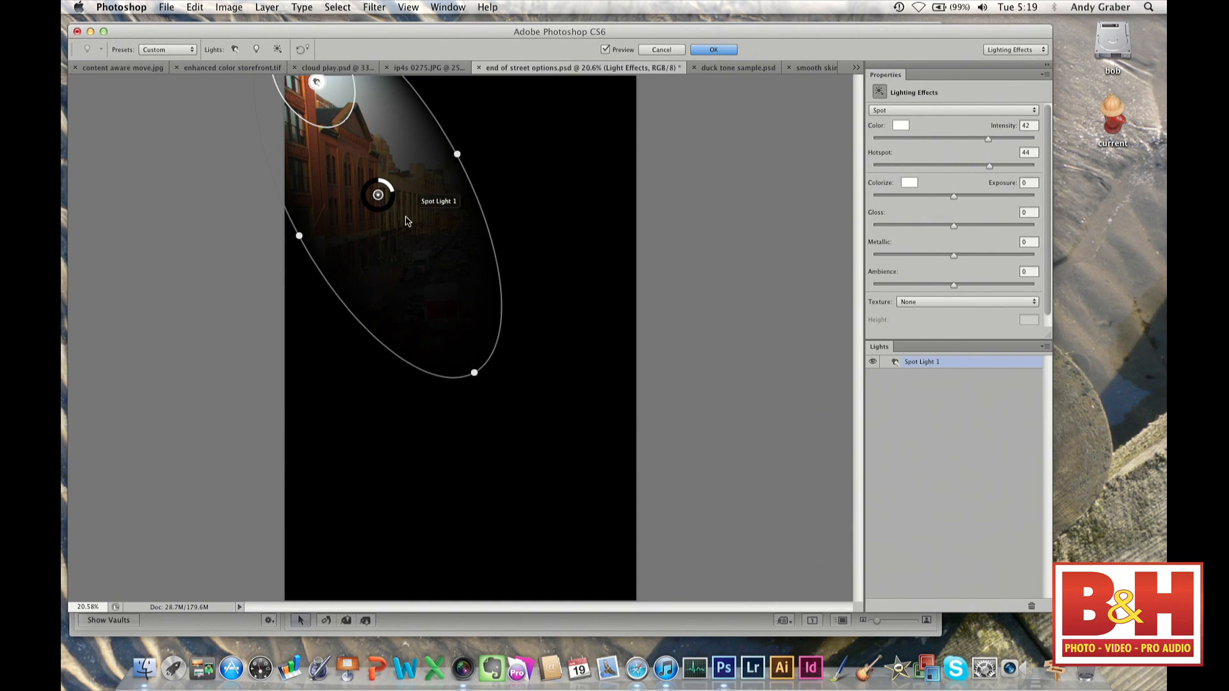
pyautogui.moveTo(380, 197); pyautogui.dragTo(457, 327)
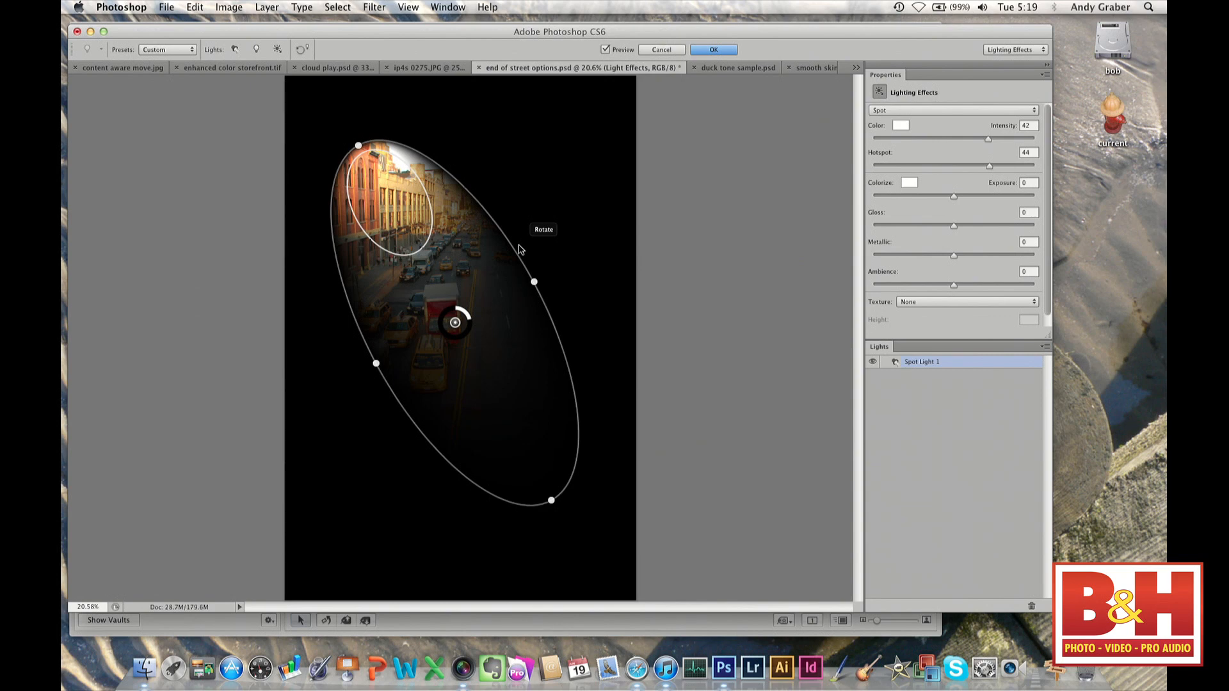
pyautogui.click(728, 51)
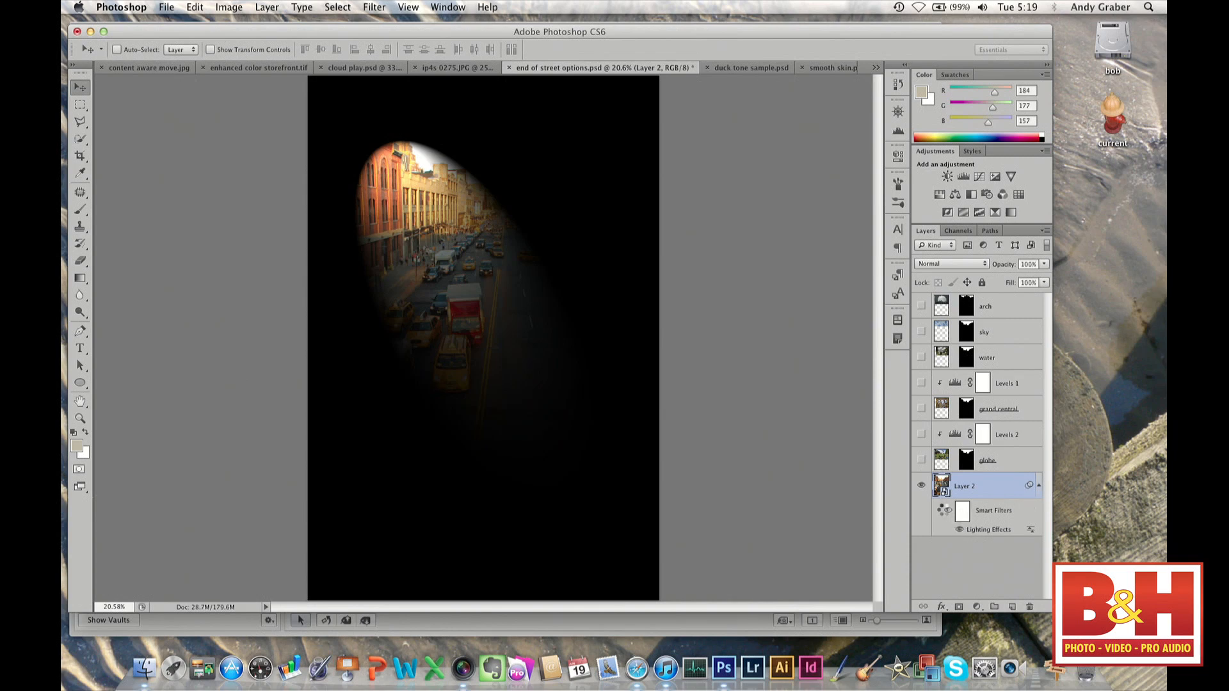
# Delete the Lighting Effects smart filter from Layer 2 and rasterize the layer's smart object.
pyautogui.click(960, 529)
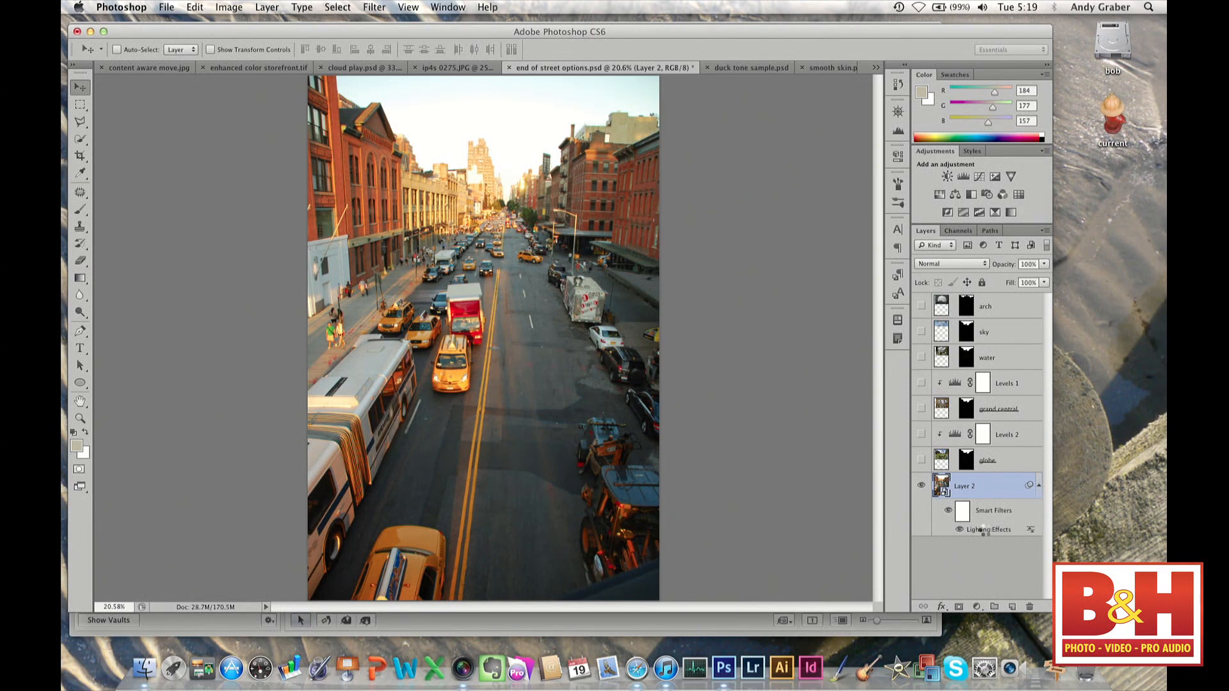
pyautogui.moveTo(998, 509); pyautogui.dragTo(1031, 605)
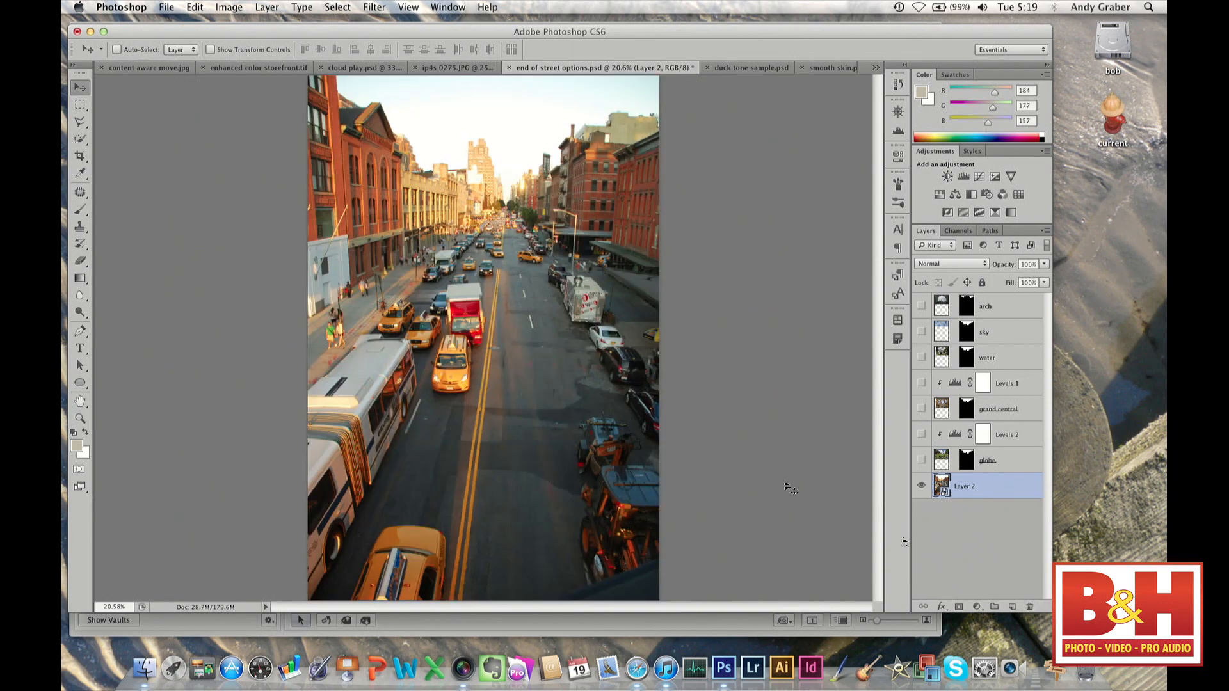
pyautogui.click(338, 7)
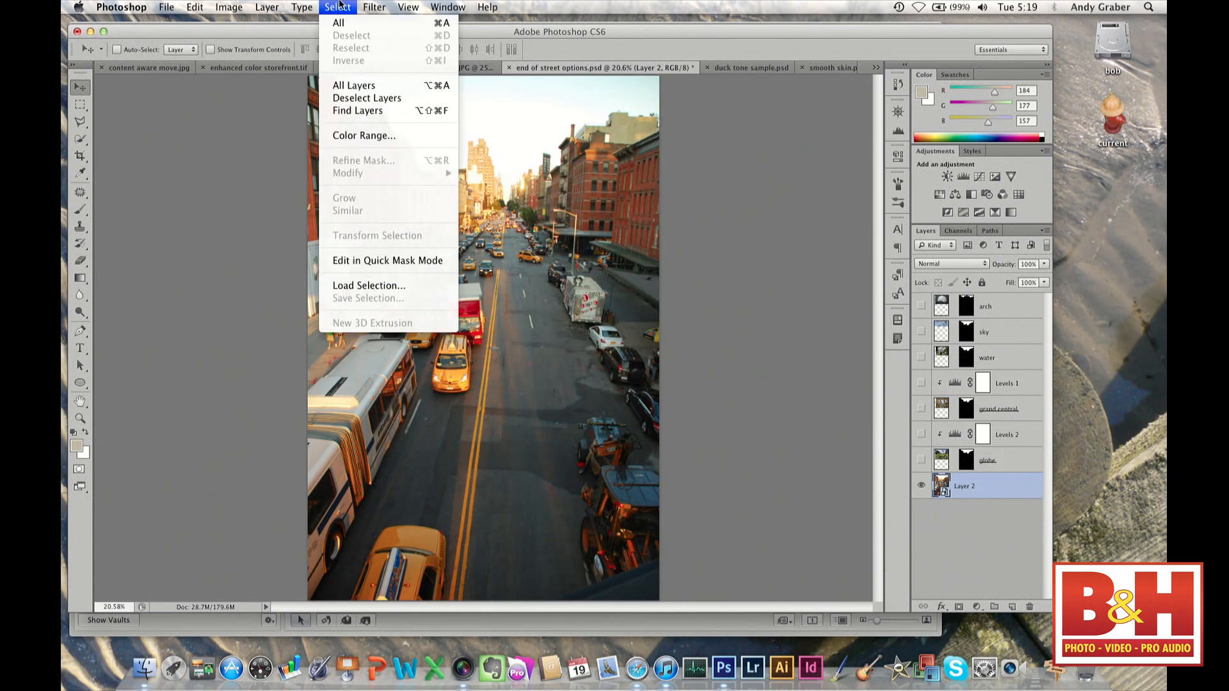
pyautogui.moveTo(370, 6)
pyautogui.moveTo(393, 161)
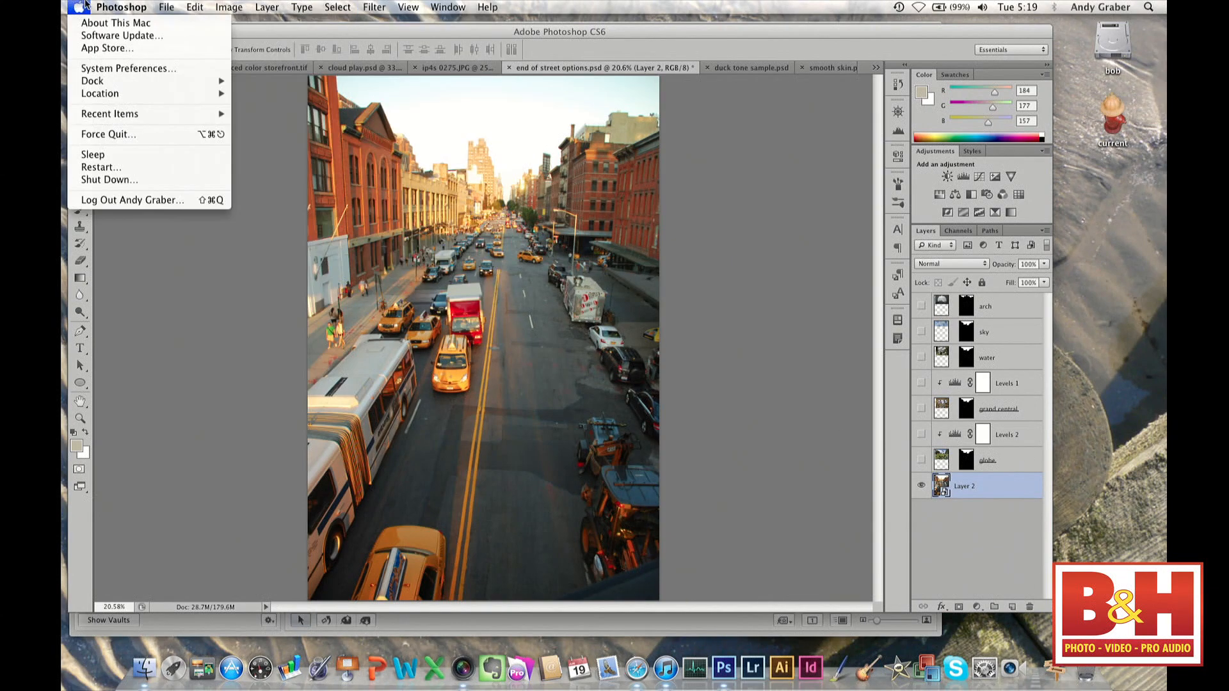
pyautogui.moveTo(266, 7)
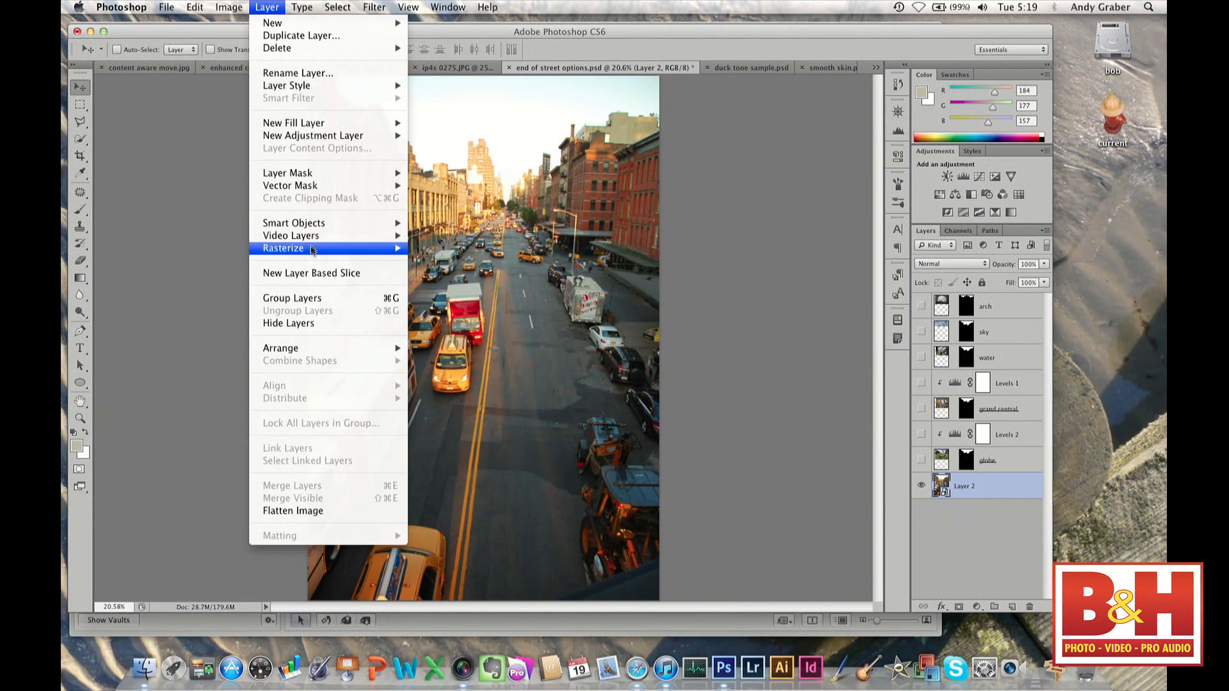
pyautogui.moveTo(330, 249)
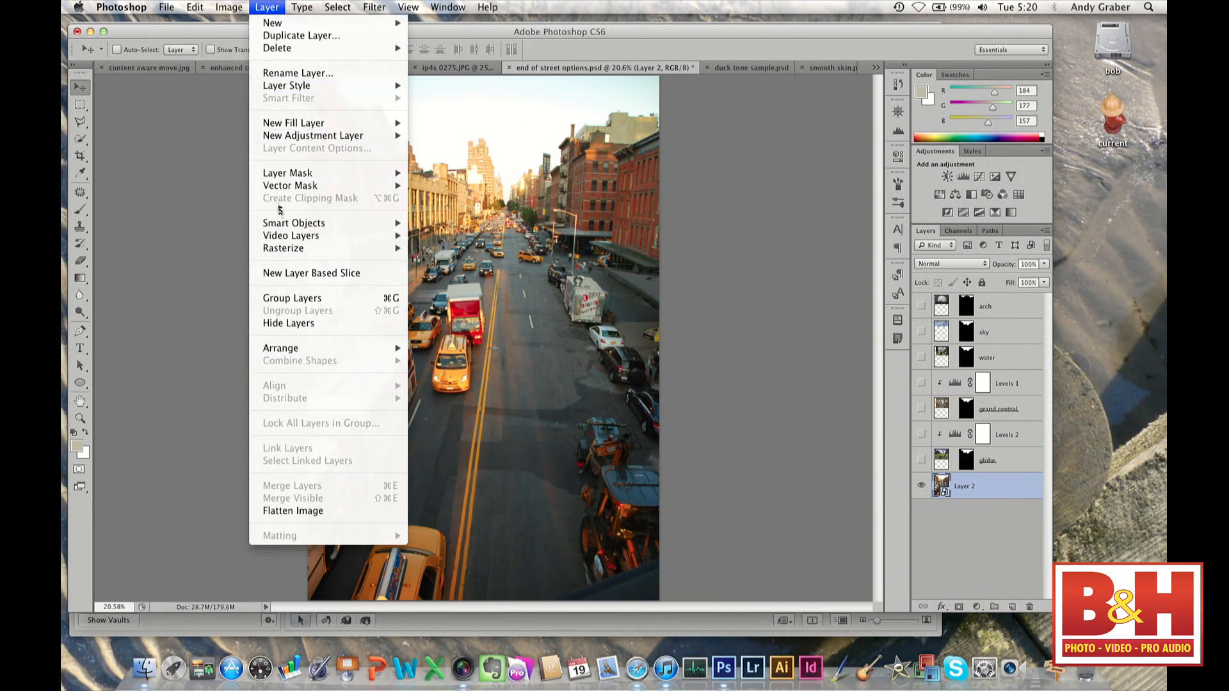
pyautogui.moveTo(286, 252)
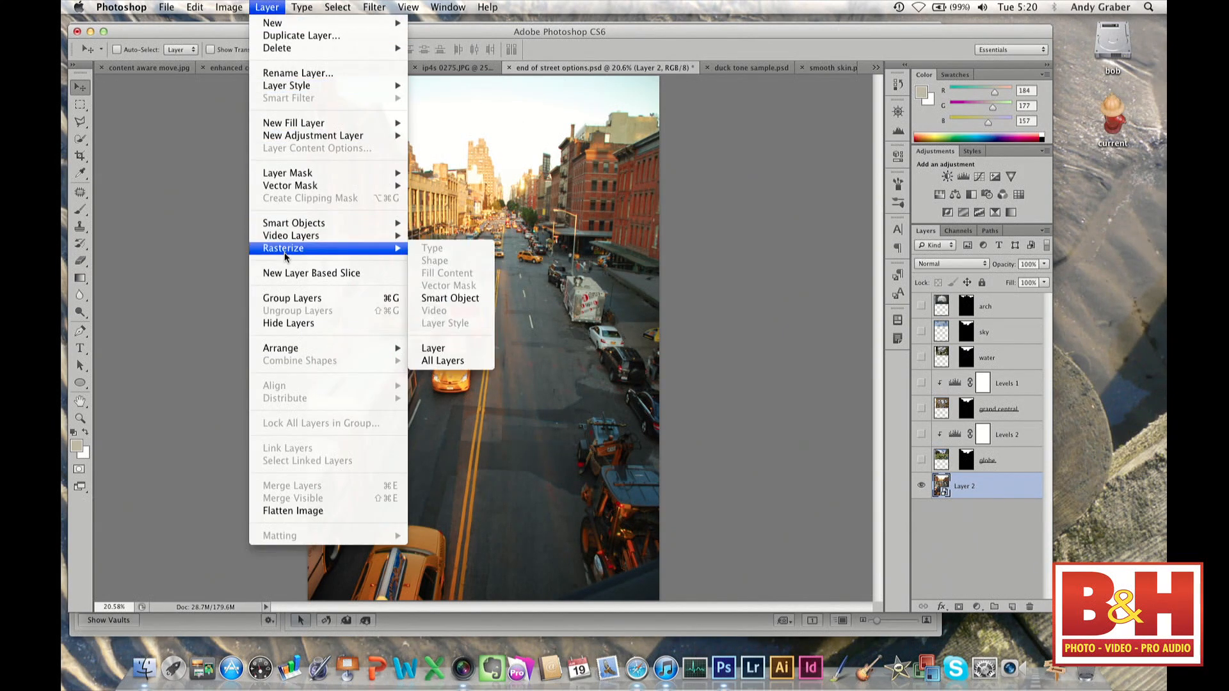
pyautogui.click(458, 299)
# Start a Field Blur on Layer 2, moving its pin onto the upper red brick building and adding a second pin on the white truck.
pyautogui.click(369, 6)
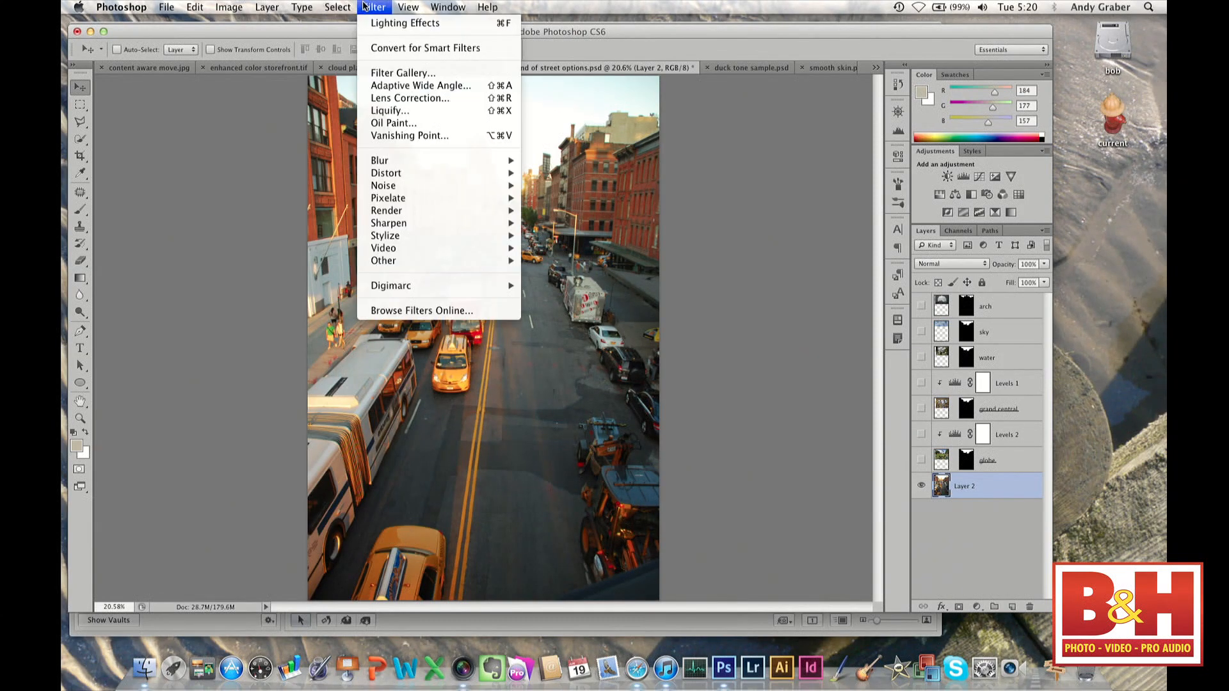
pyautogui.moveTo(486, 160)
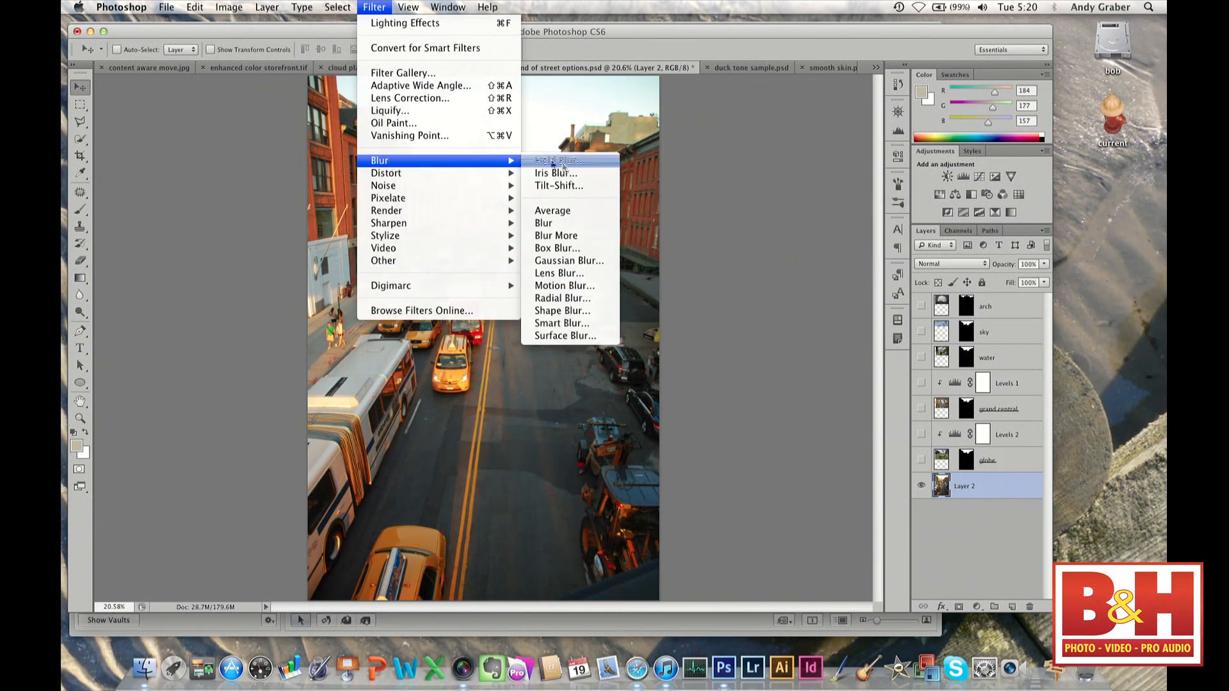
pyautogui.click(579, 160)
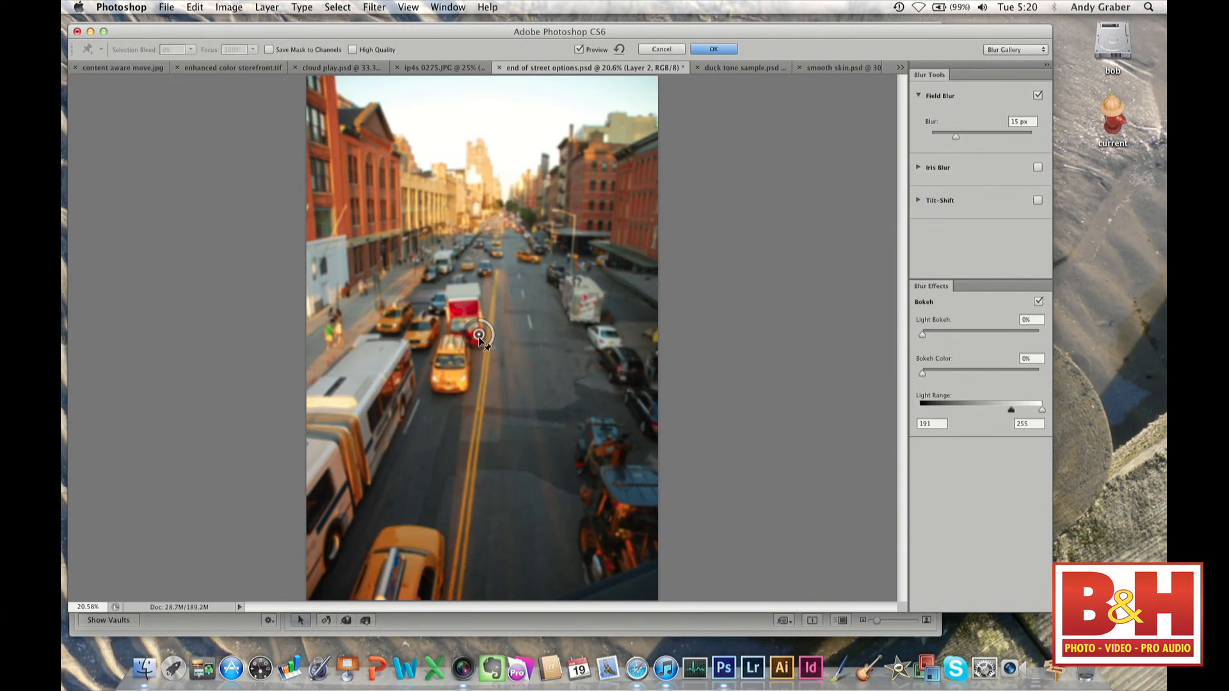
pyautogui.moveTo(478, 334); pyautogui.dragTo(364, 158)
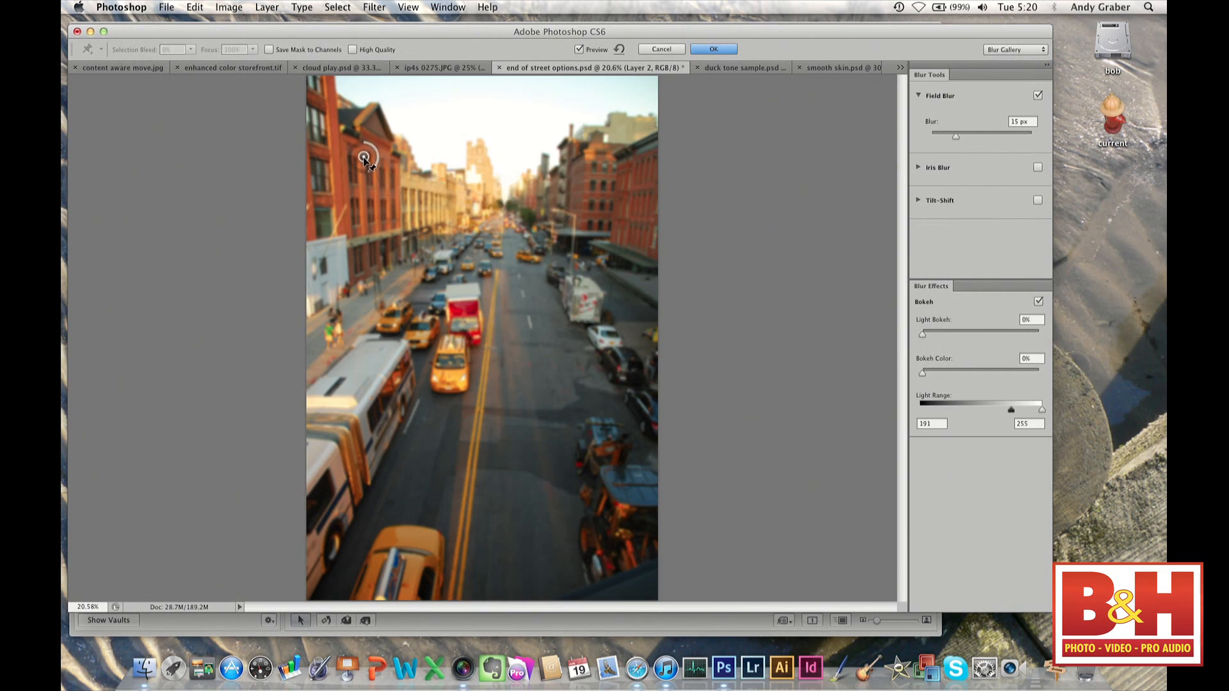
pyautogui.click(590, 295)
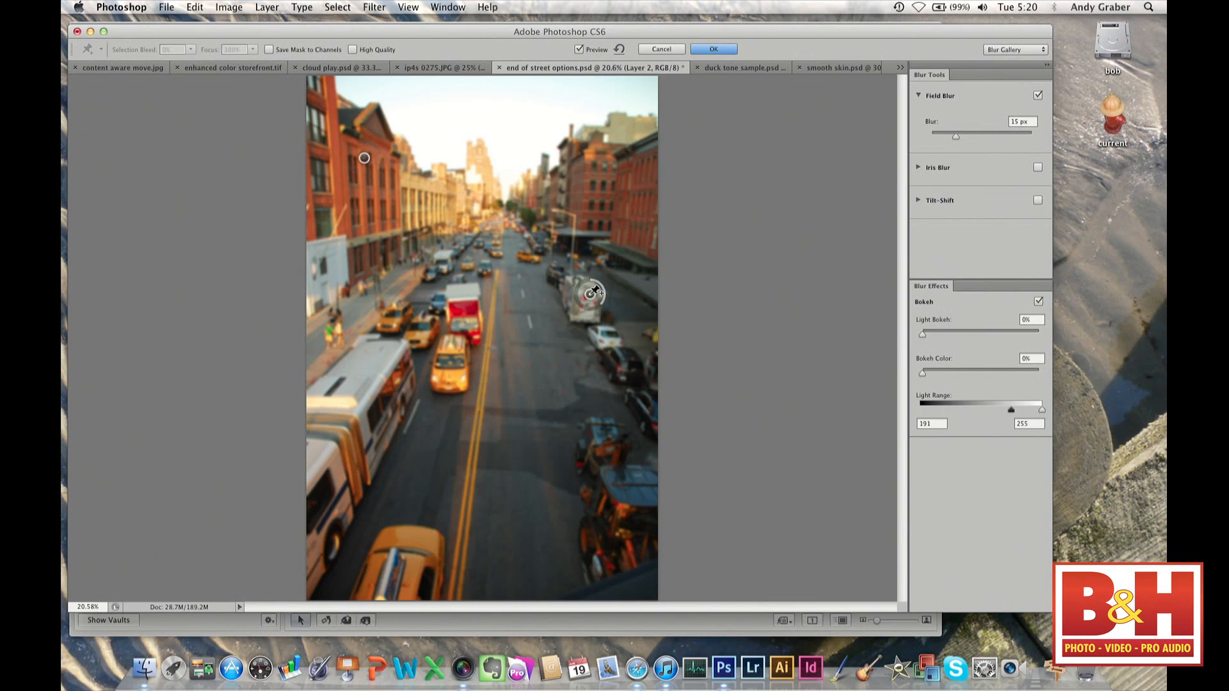
# Set the building pin's blur to 4 px, strengthen the blur at the white truck's pin, and apply the Field Blur.
pyautogui.click(365, 159)
pyautogui.moveTo(375, 173); pyautogui.dragTo(375, 148)
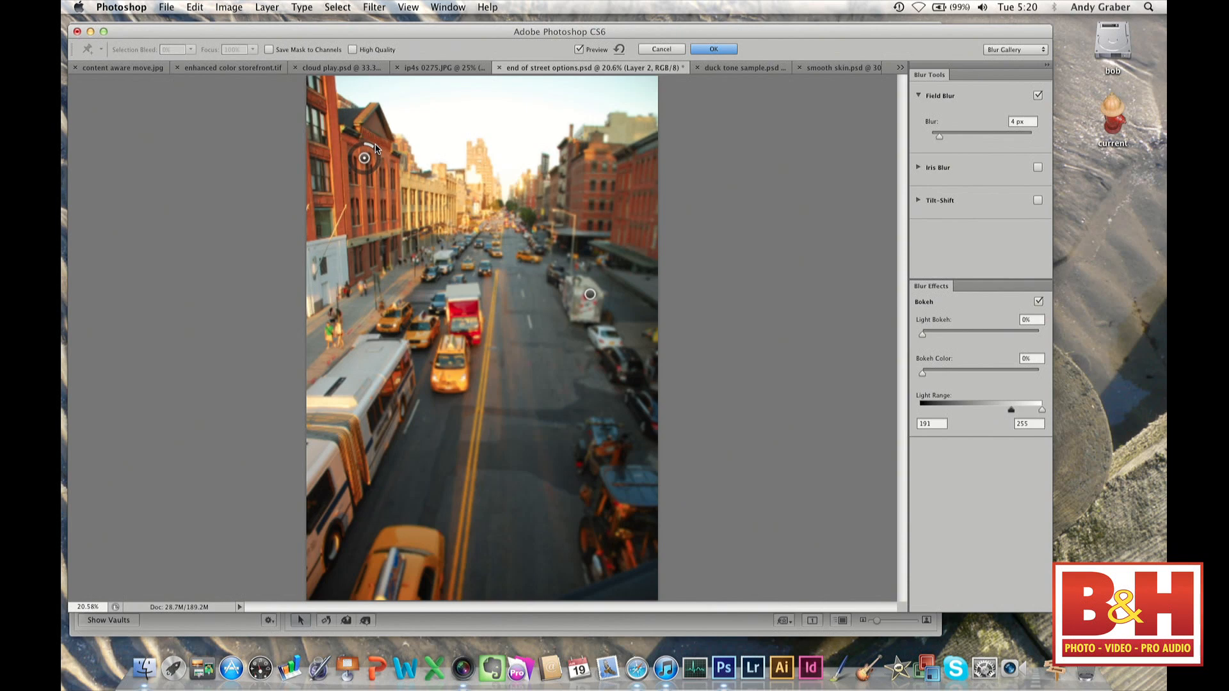
pyautogui.click(589, 296)
pyautogui.moveTo(603, 307); pyautogui.dragTo(578, 309)
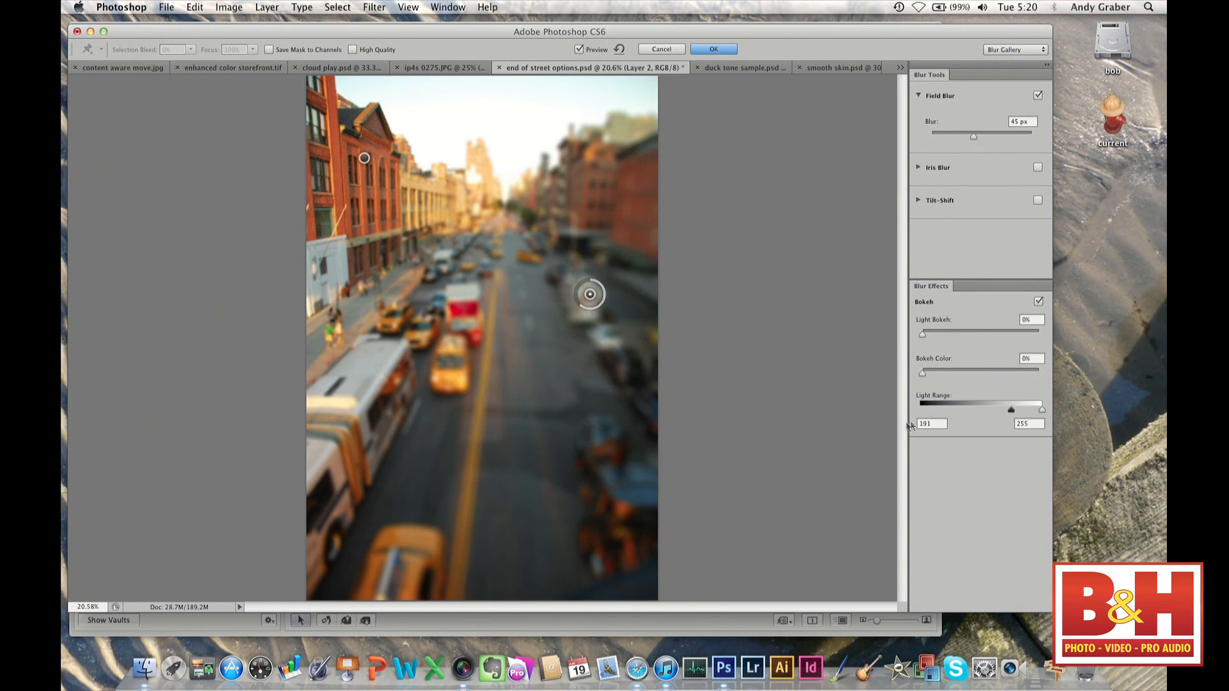
pyautogui.moveTo(973, 137)
pyautogui.mouseDown()
pyautogui.moveTo(985, 137)
pyautogui.moveTo(966, 137)
pyautogui.mouseUp()
pyautogui.click(717, 49)
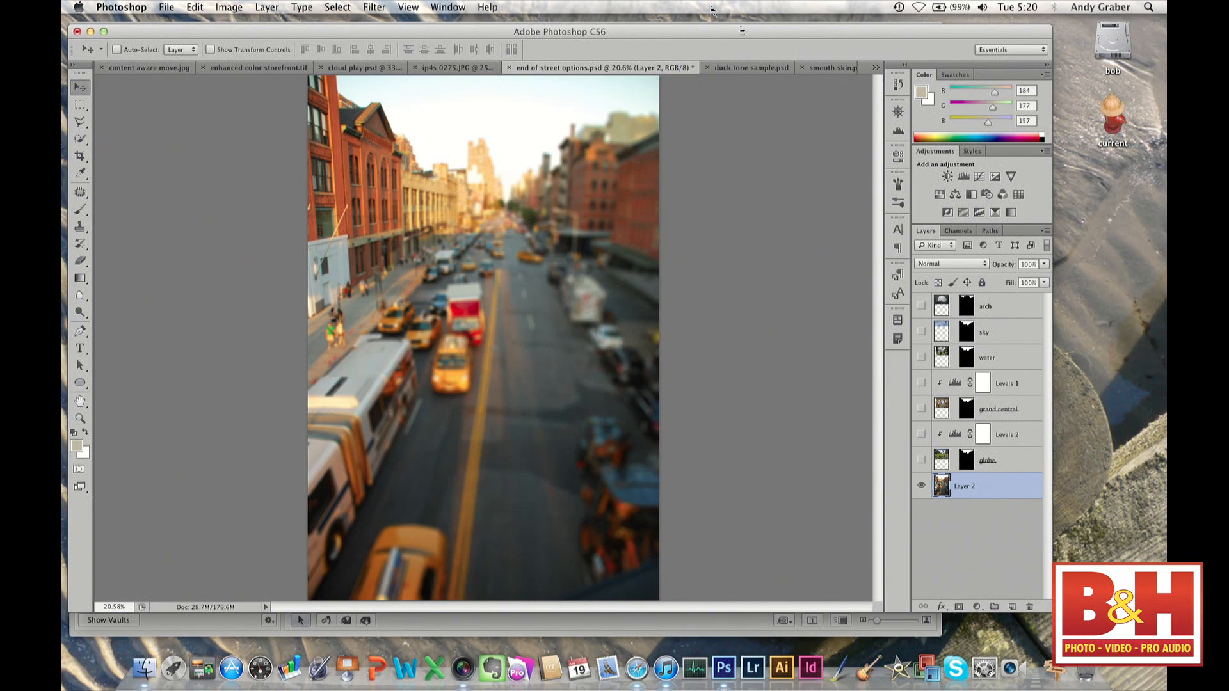
# Switch to the smooth skin.psd document and delete Layer 1.
pyautogui.click(832, 71)
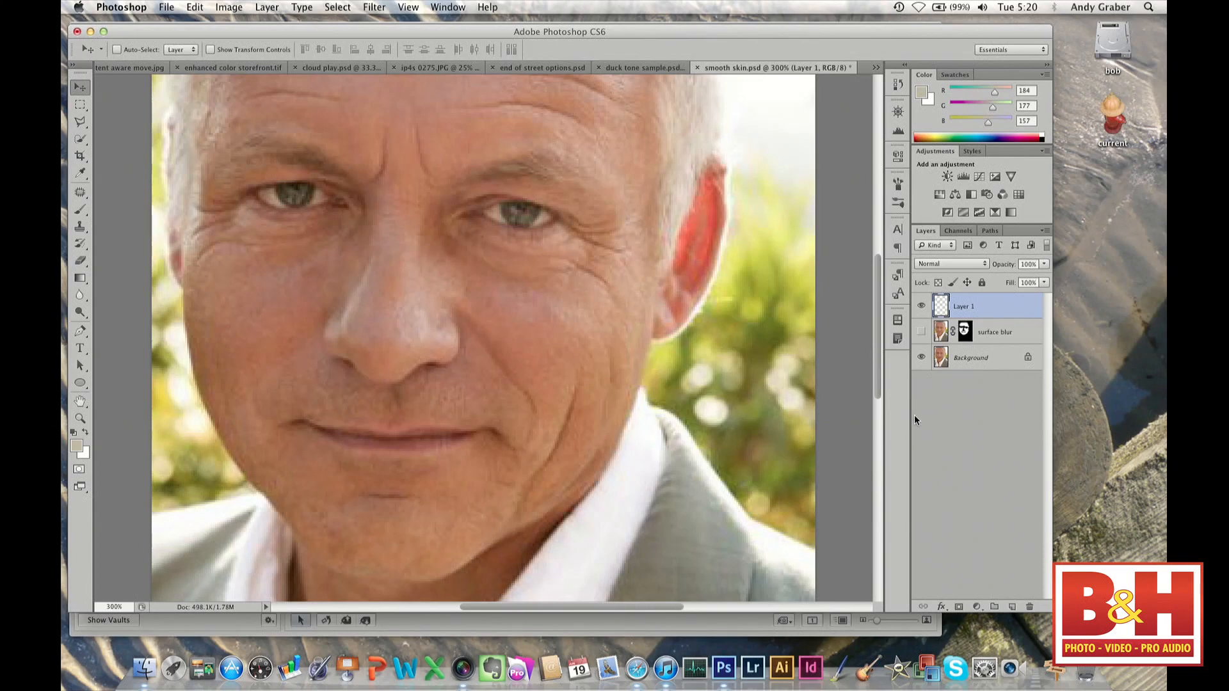
pyautogui.moveTo(1000, 323); pyautogui.dragTo(1029, 606)
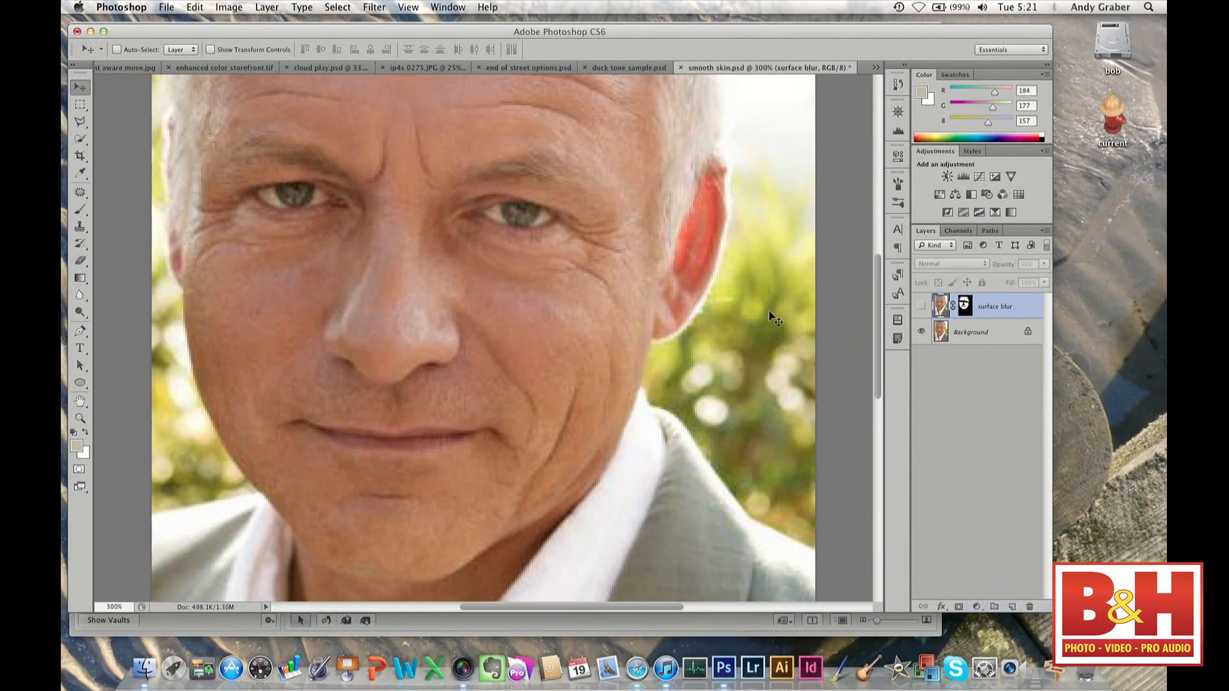
# Compare the portrait's skin with the surface blur layer shown and hidden.
pyautogui.hscroll(-5, 346, 242)
pyautogui.scroll(3, 345, 242)
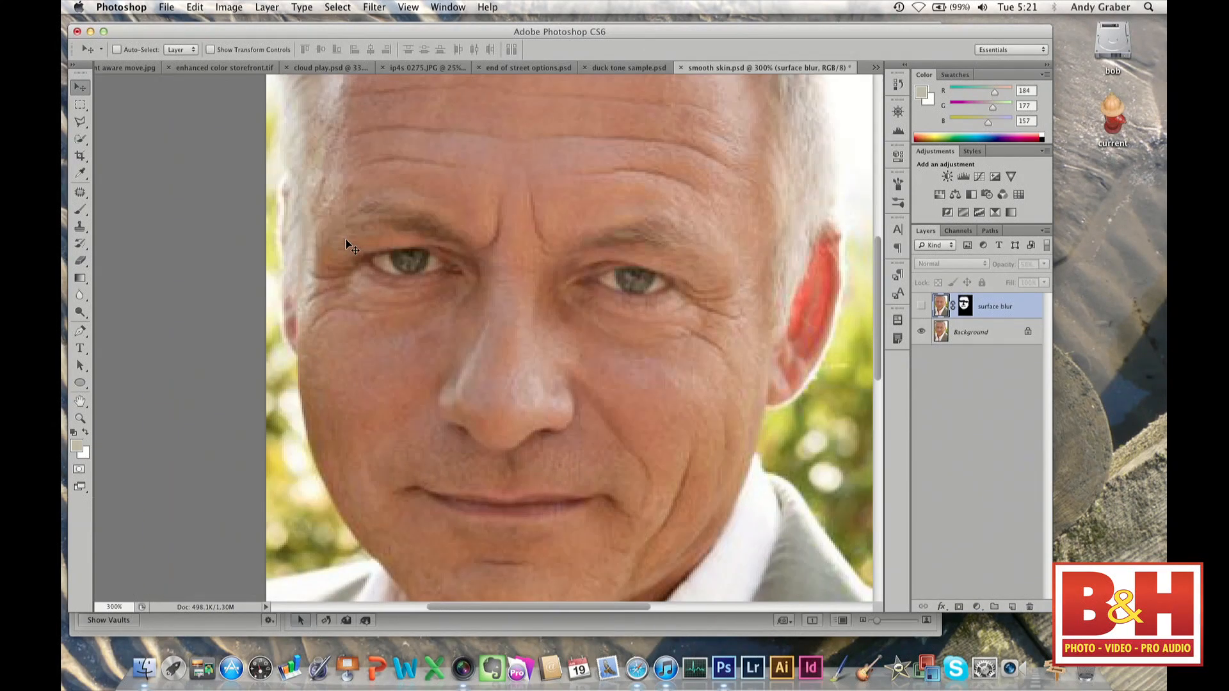
pyautogui.scroll(-2, 346, 242)
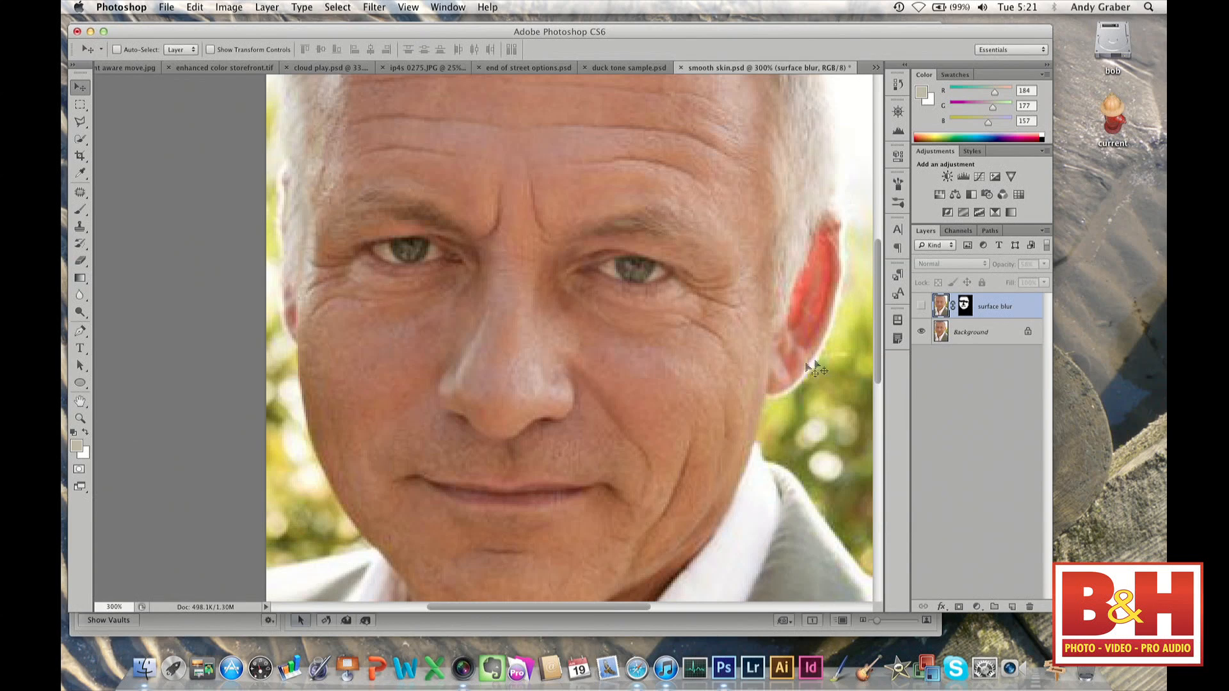
pyautogui.click(920, 305)
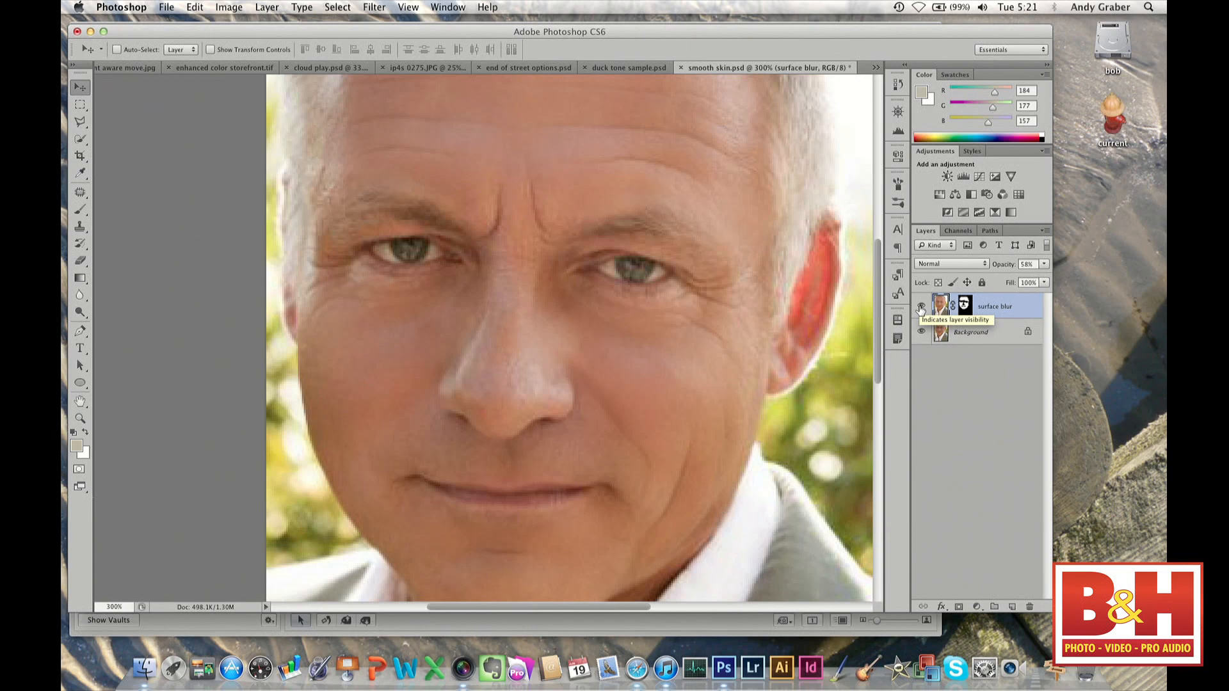
pyautogui.click(921, 307)
pyautogui.click(920, 309)
pyautogui.click(920, 309)
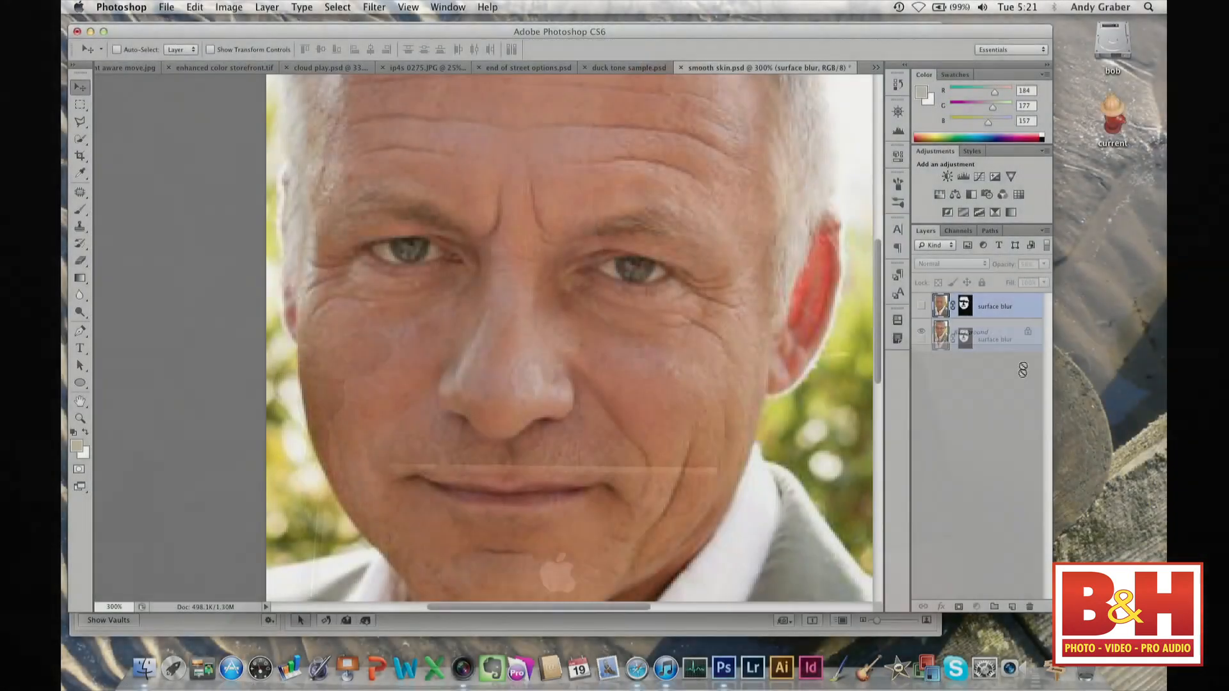
# Delete the surface blur layer and duplicate the Background layer.
pyautogui.moveTo(1024, 309); pyautogui.dragTo(1031, 608)
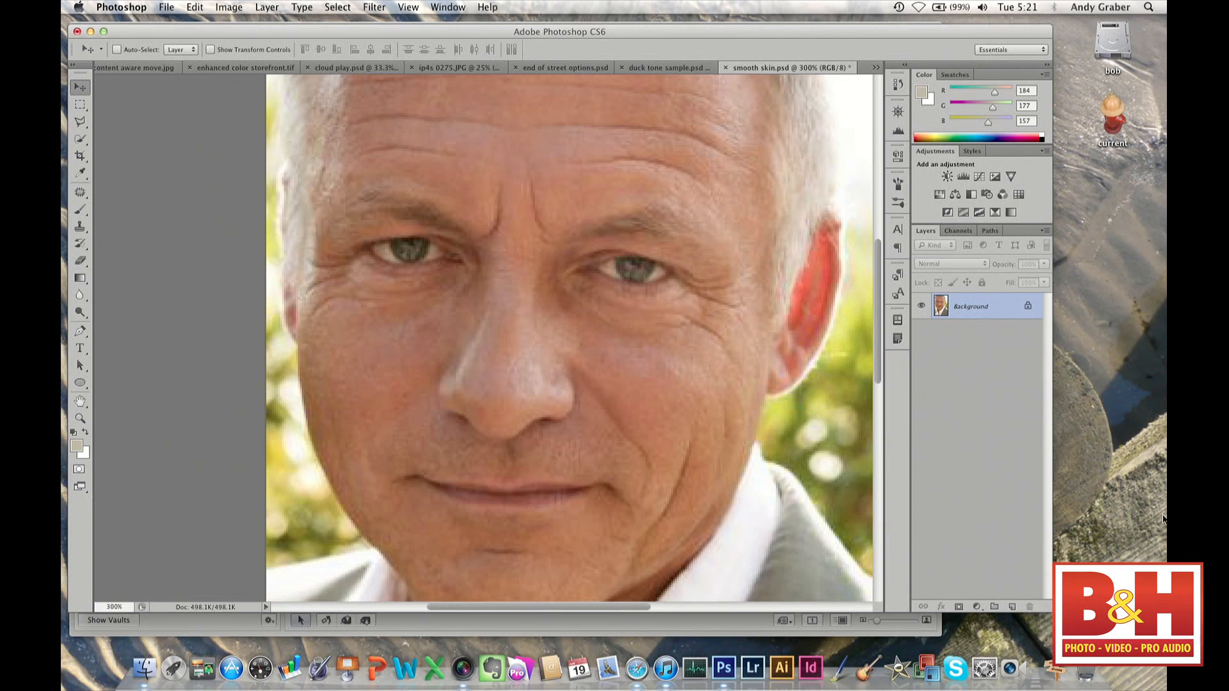
pyautogui.moveTo(989, 309); pyautogui.dragTo(1012, 607)
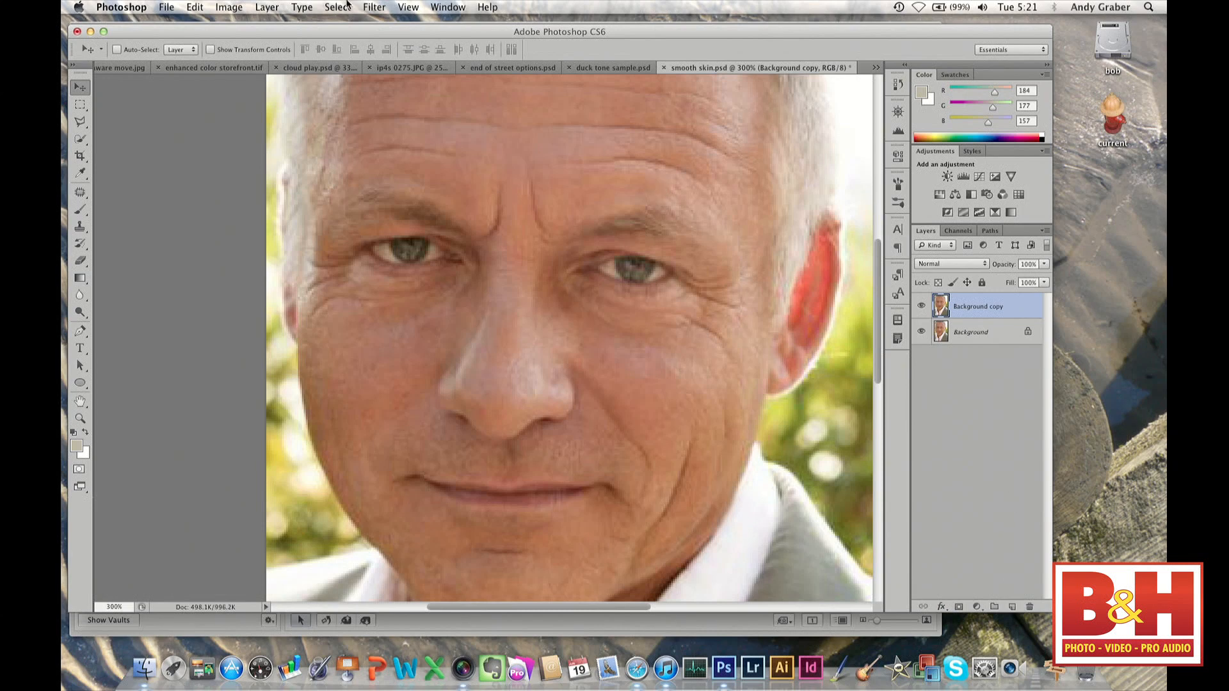
pyautogui.click(371, 6)
pyautogui.moveTo(404, 187)
pyautogui.moveTo(393, 161)
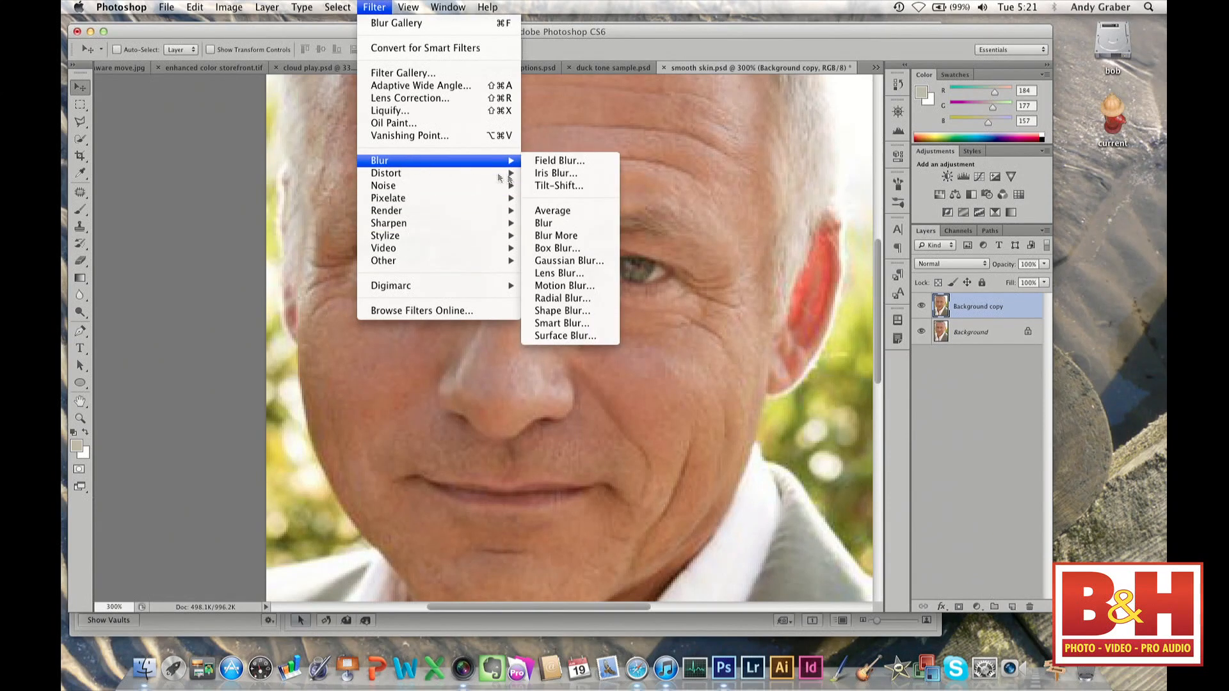
pyautogui.click(563, 338)
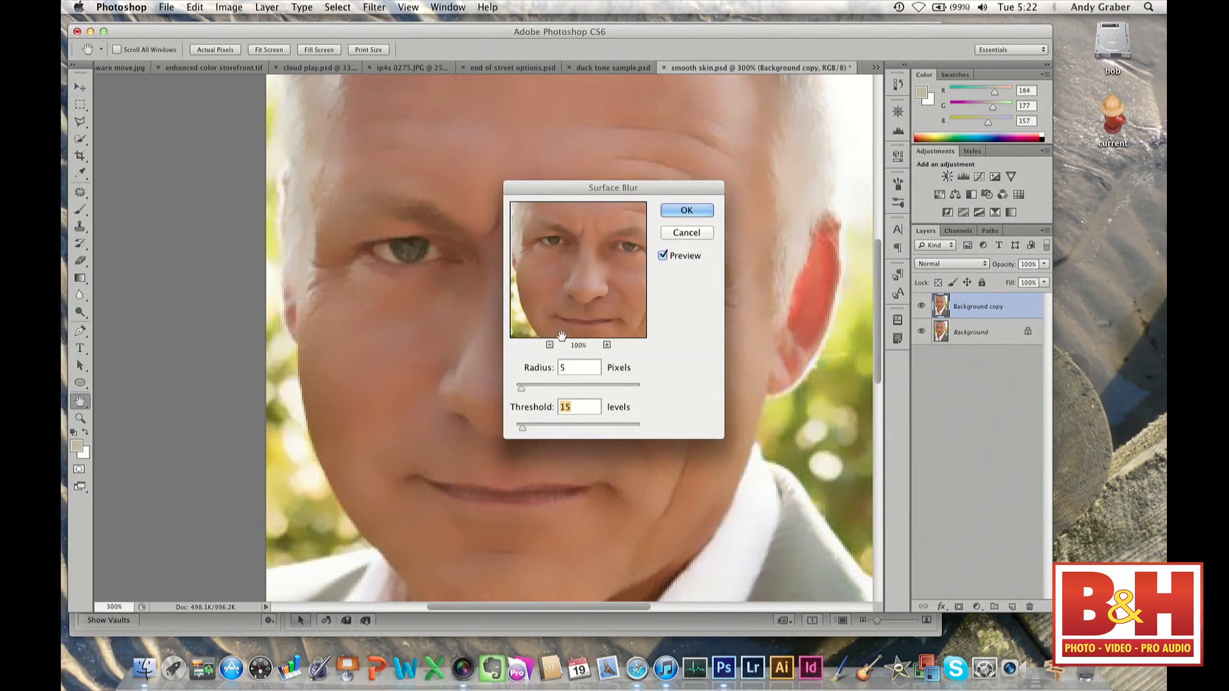
pyautogui.moveTo(557, 192); pyautogui.dragTo(841, 202)
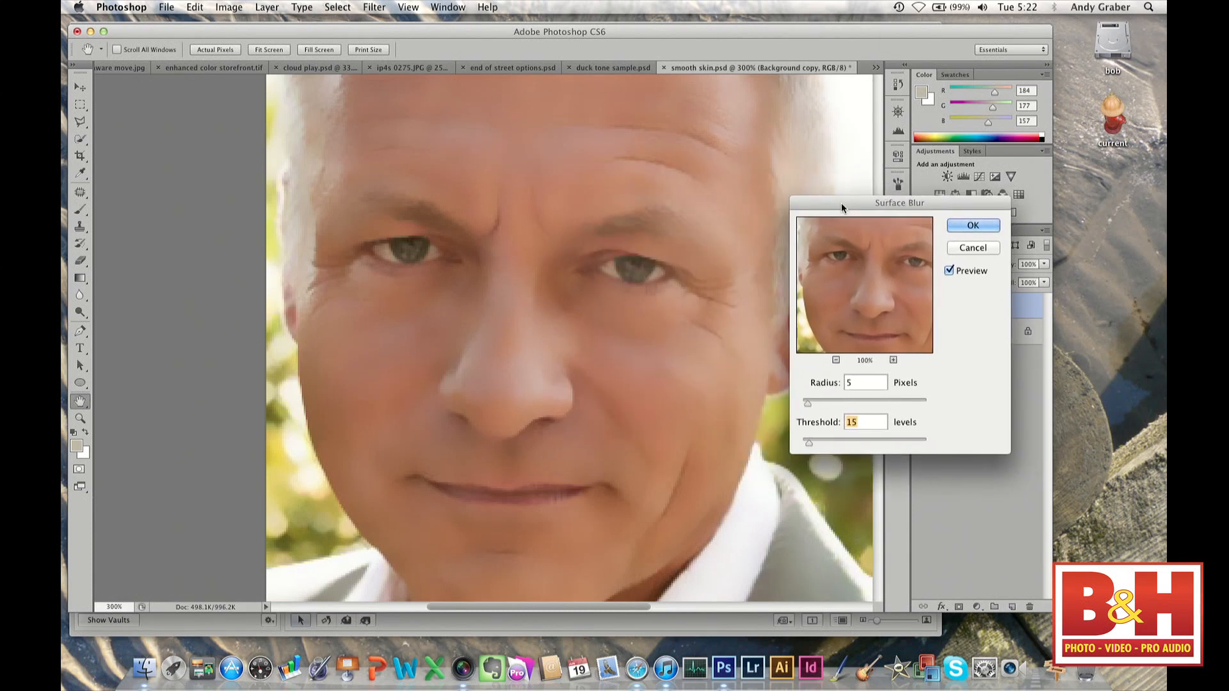
pyautogui.click(972, 248)
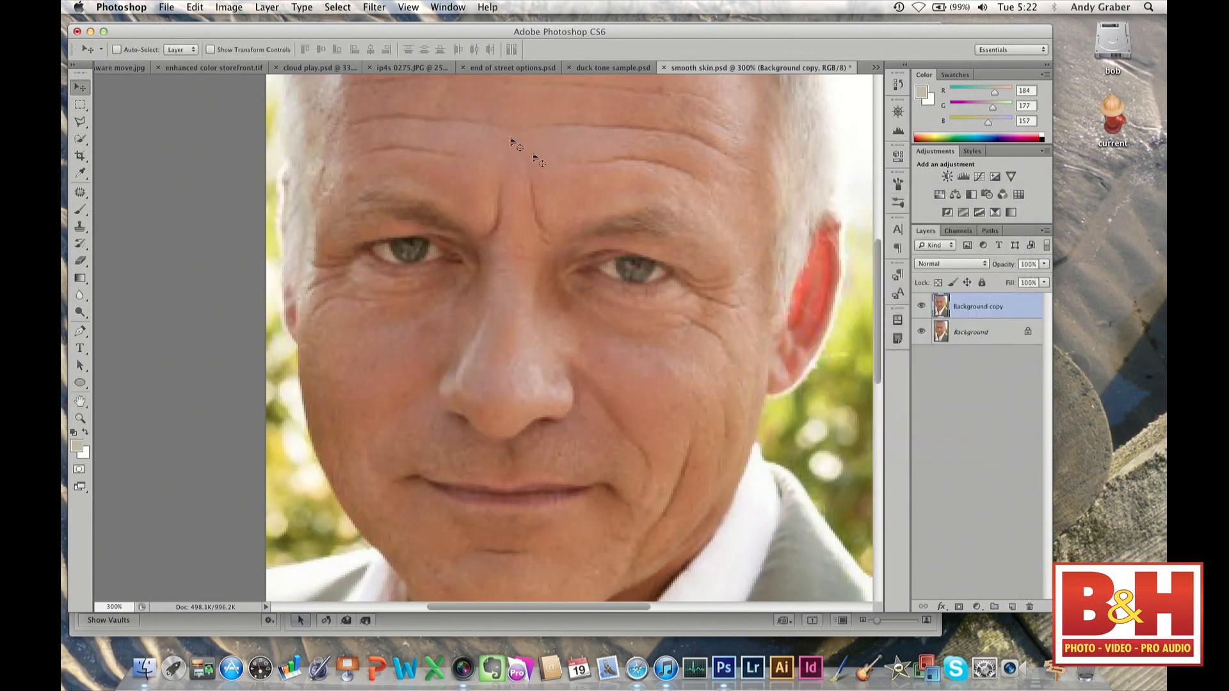
# Try a Gaussian Blur on the Background copy layer at radii of 9.7 and 6.0 pixels.
pyautogui.click(376, 7)
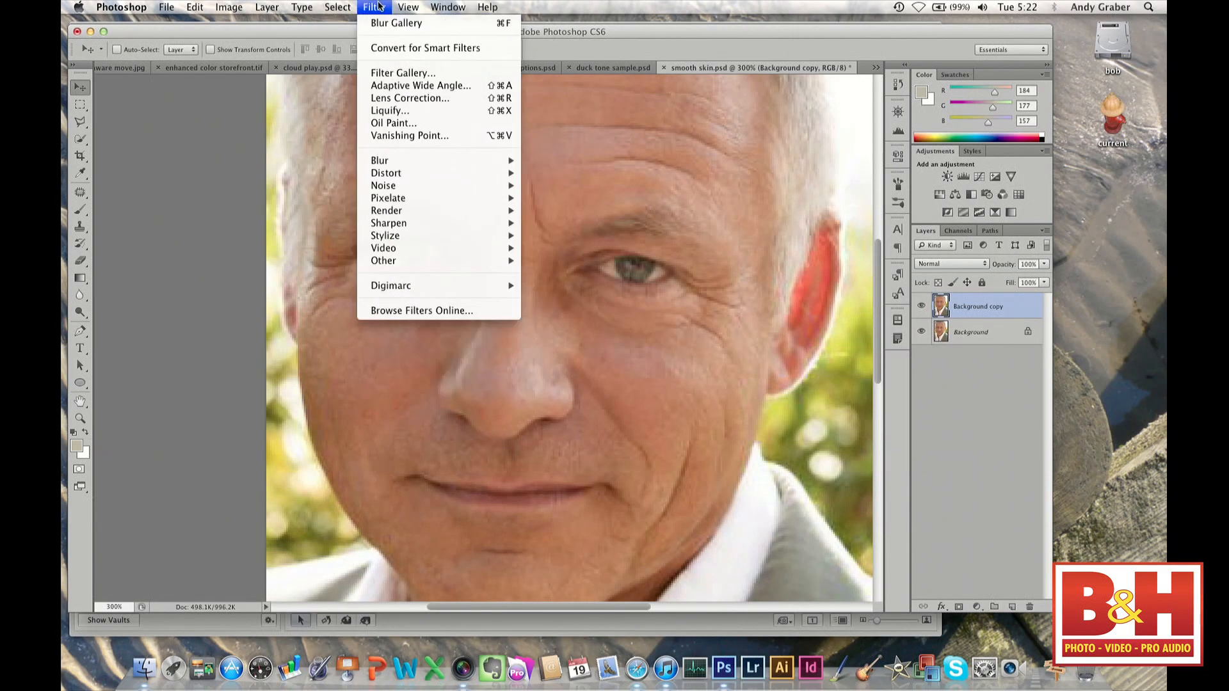
pyautogui.moveTo(387, 161)
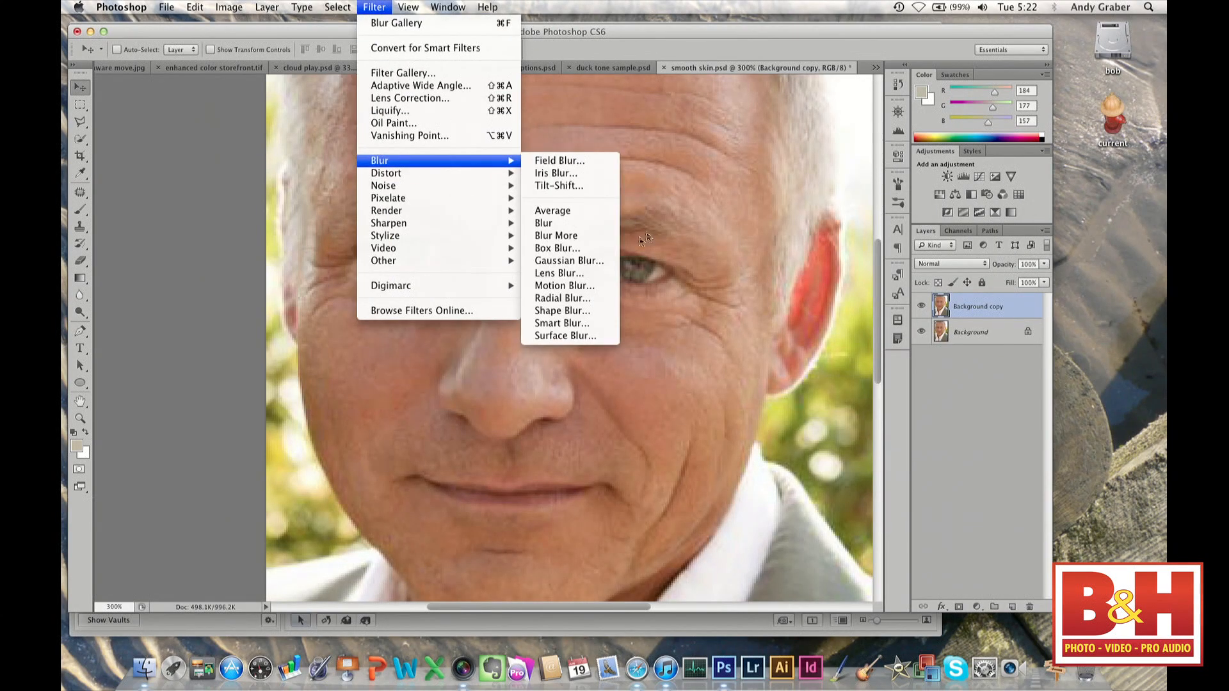
pyautogui.click(606, 262)
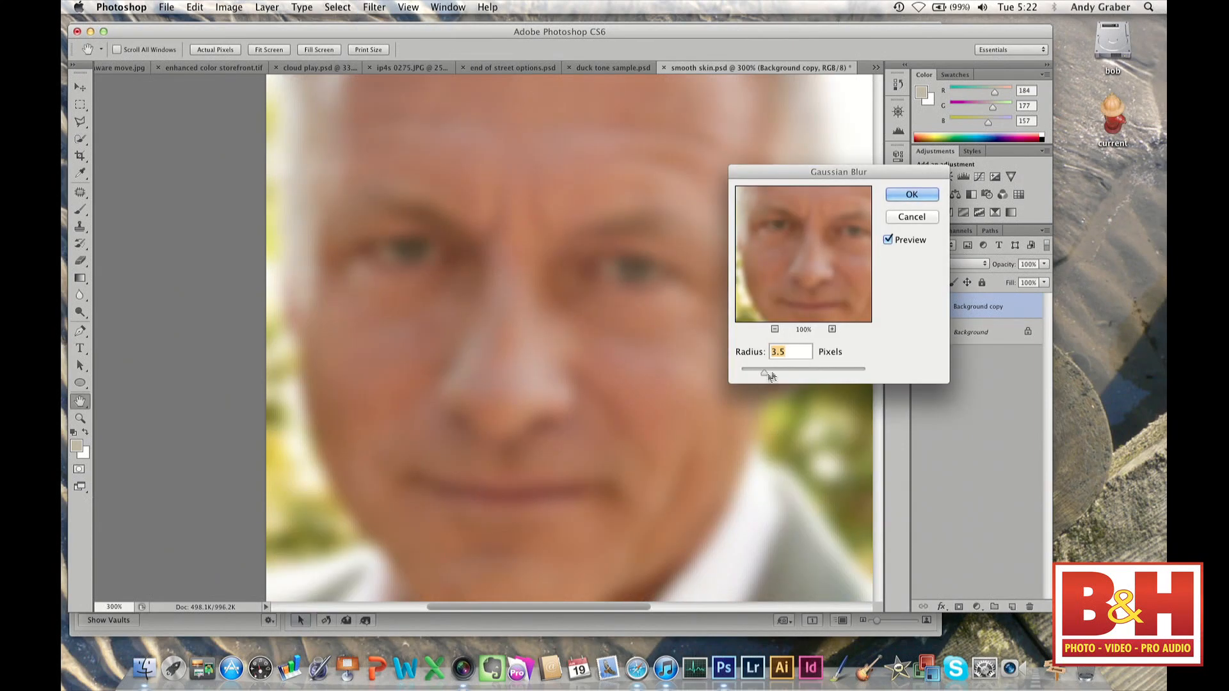
pyautogui.moveTo(763, 370); pyautogui.dragTo(789, 373)
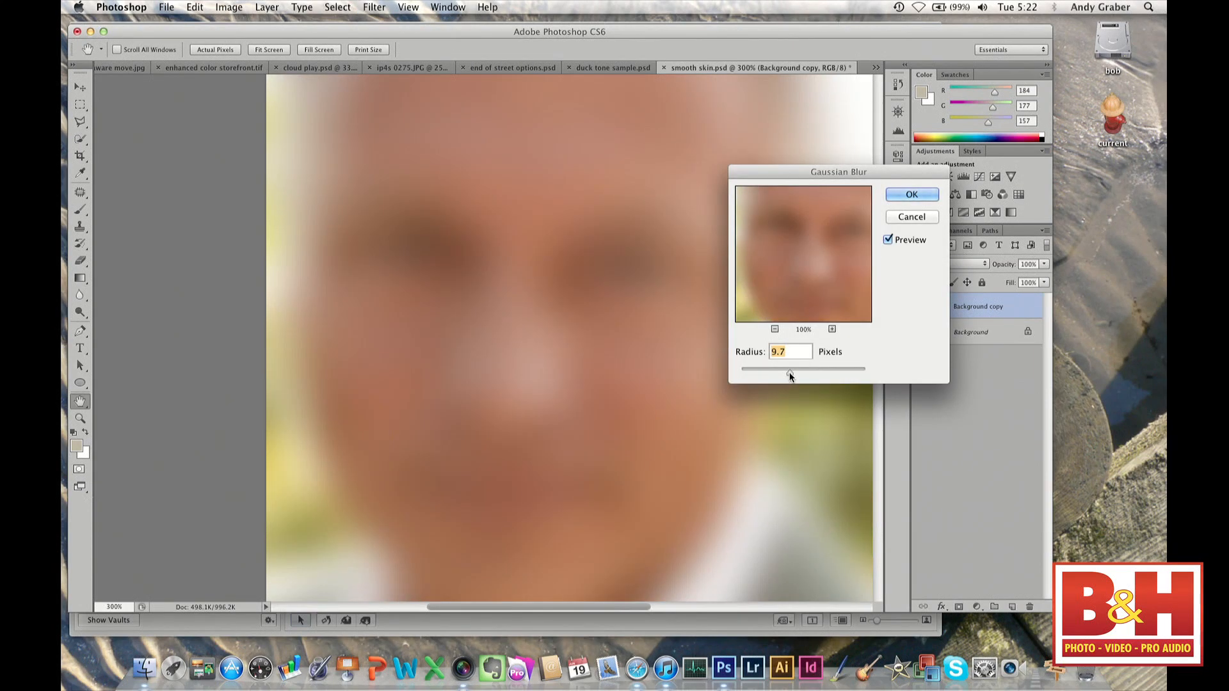
pyautogui.moveTo(789, 372)
pyautogui.mouseDown()
pyautogui.moveTo(761, 372)
pyautogui.moveTo(777, 374)
pyautogui.mouseUp()
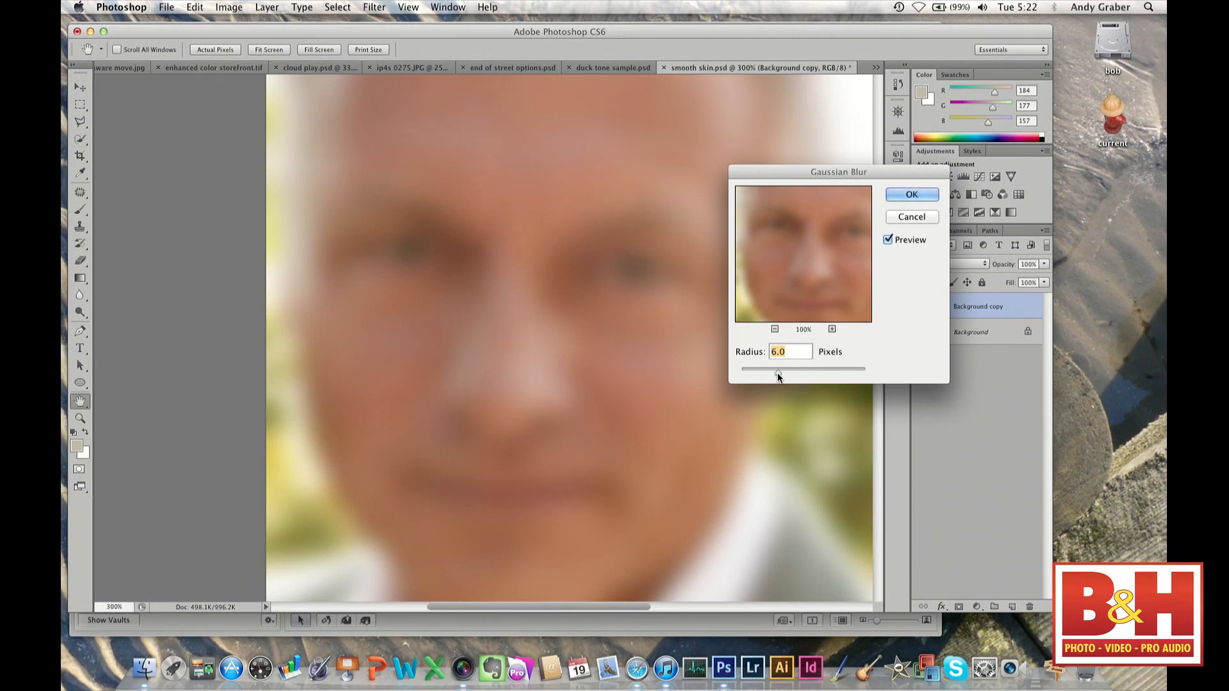
pyautogui.click(902, 221)
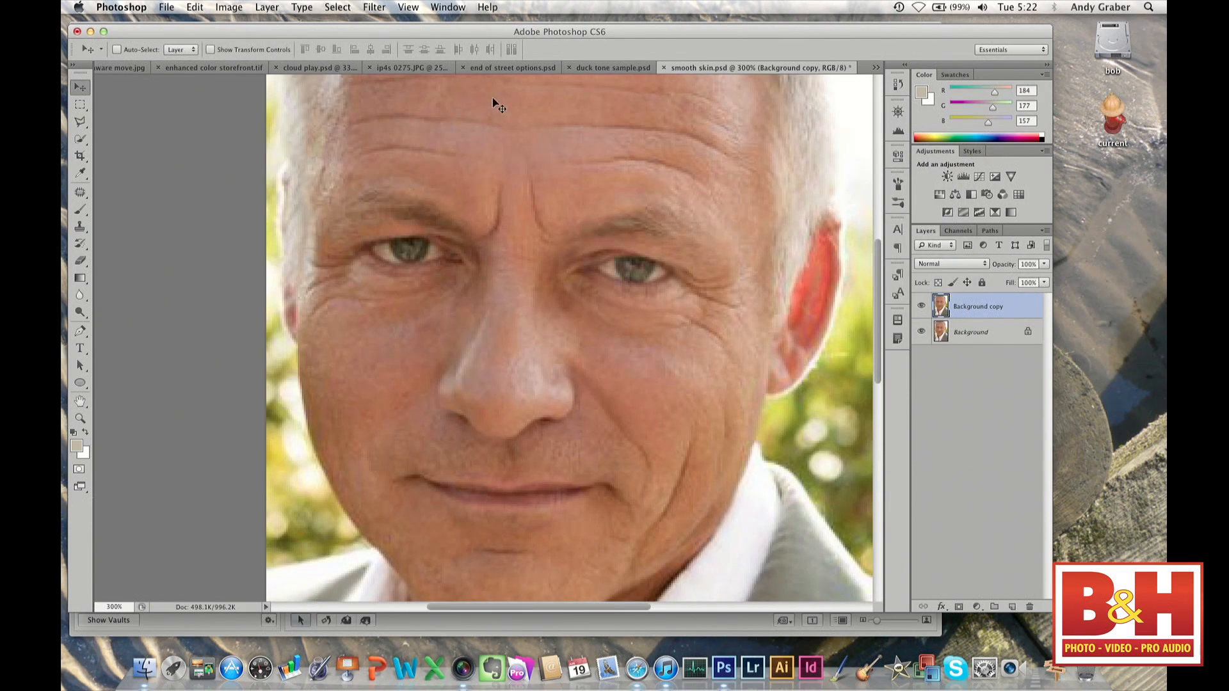
# Apply a Surface Blur to the Background copy layer with a radius of 20 pixels and a threshold of 13 levels.
pyautogui.click(375, 6)
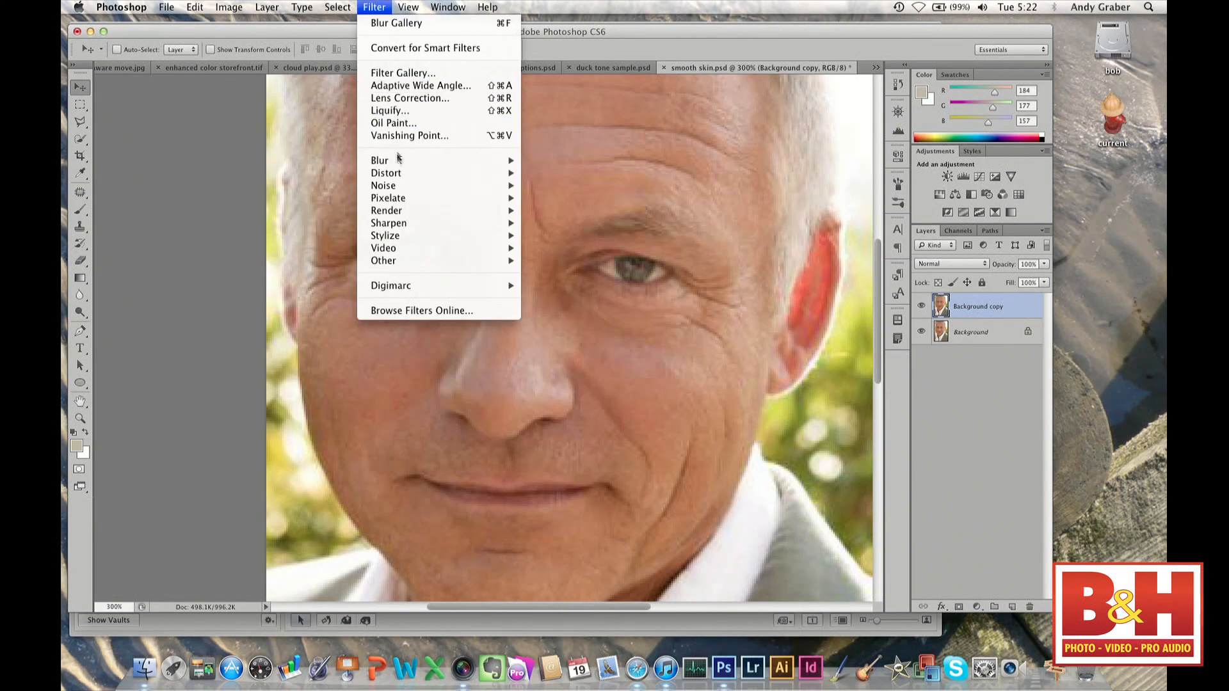
pyautogui.moveTo(400, 164)
pyautogui.click(562, 336)
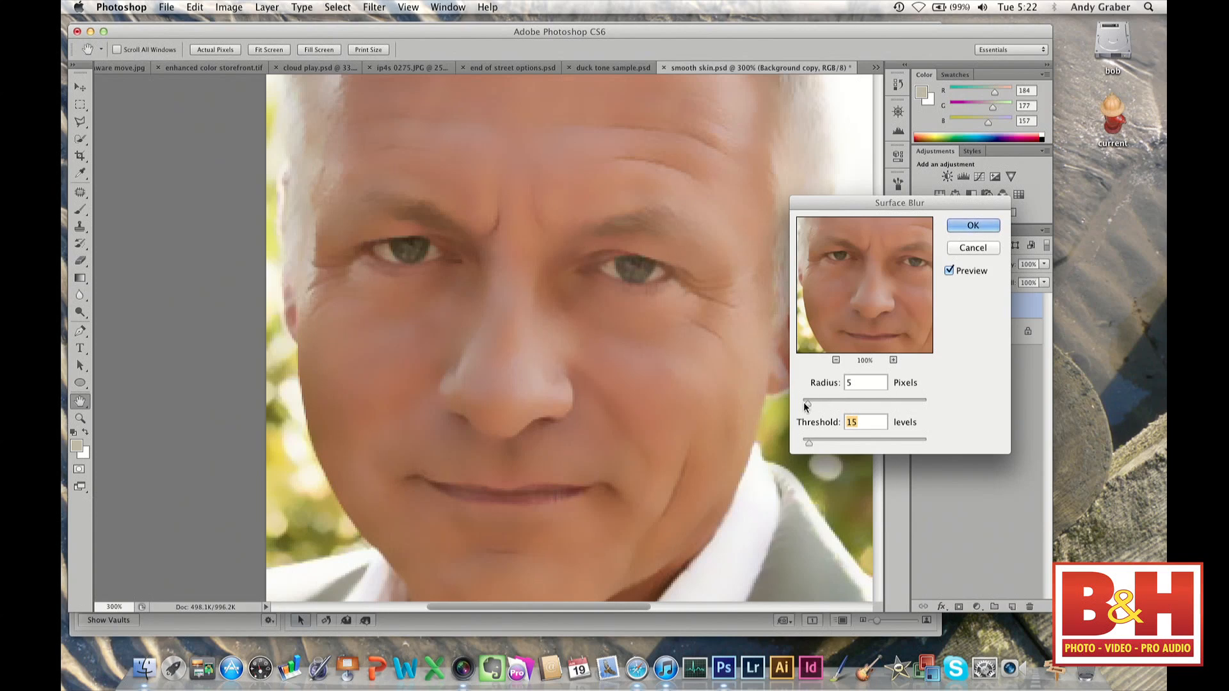
pyautogui.moveTo(805, 408)
pyautogui.mouseDown()
pyautogui.moveTo(863, 406)
pyautogui.moveTo(823, 406)
pyautogui.mouseUp()
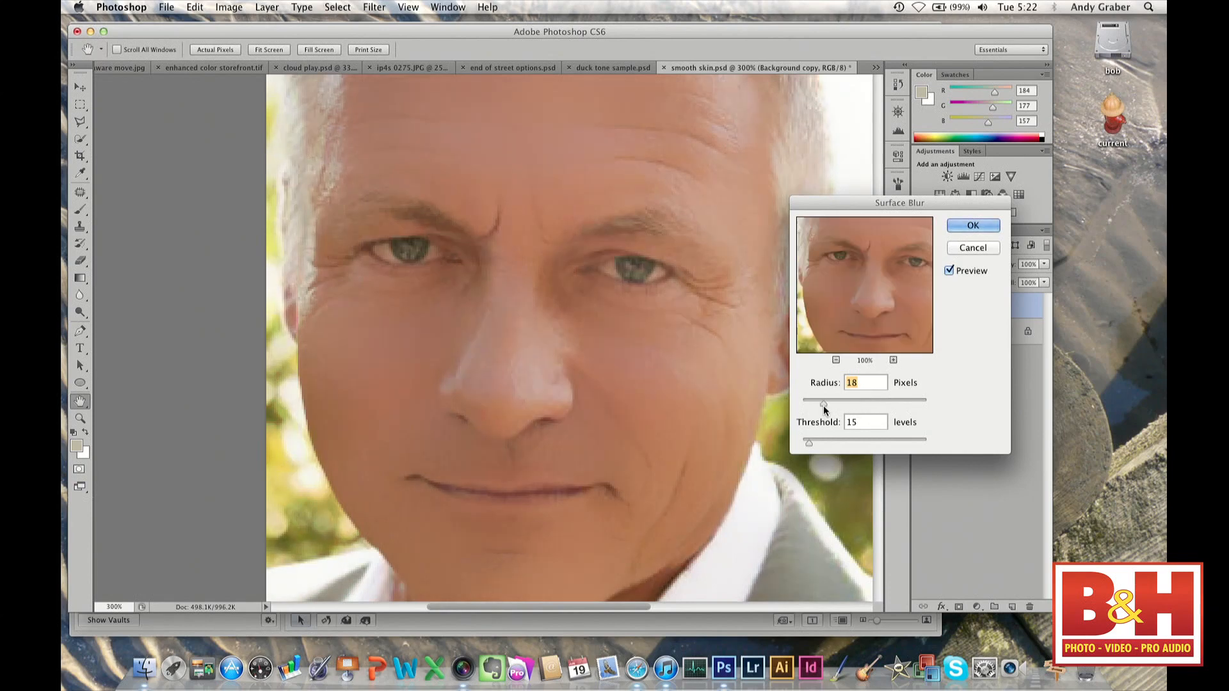
pyautogui.moveTo(808, 450)
pyautogui.mouseDown()
pyautogui.moveTo(835, 450)
pyautogui.moveTo(809, 450)
pyautogui.mouseUp()
pyautogui.moveTo(821, 403); pyautogui.dragTo(832, 406)
pyautogui.click(806, 438)
pyautogui.click(973, 226)
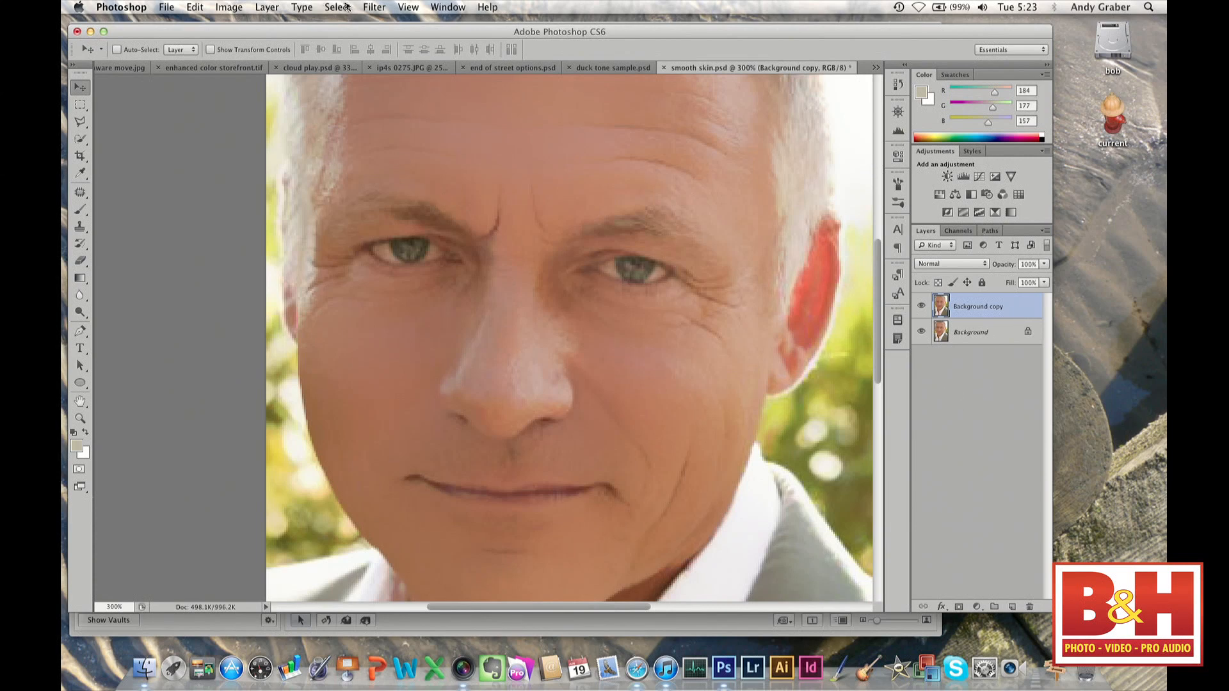
# Add a hide-all layer mask to the Background copy layer and reduce the Brush tool's size to 40 pixels.
pyautogui.click(266, 7)
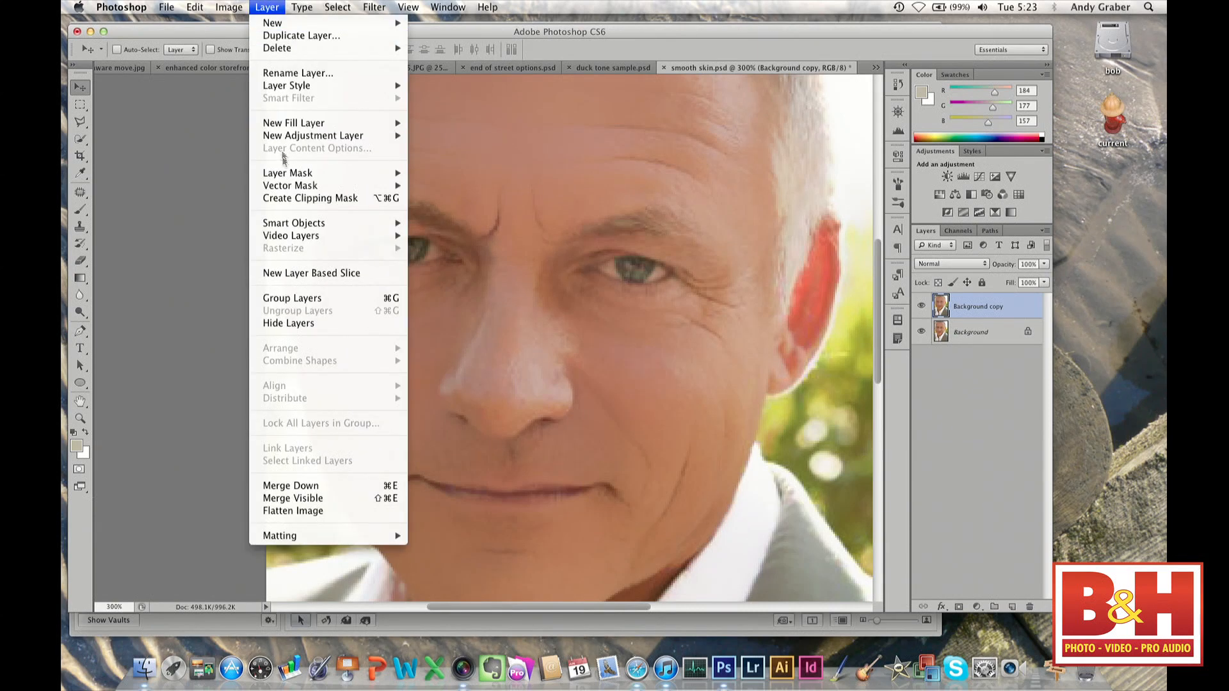
pyautogui.moveTo(288, 175)
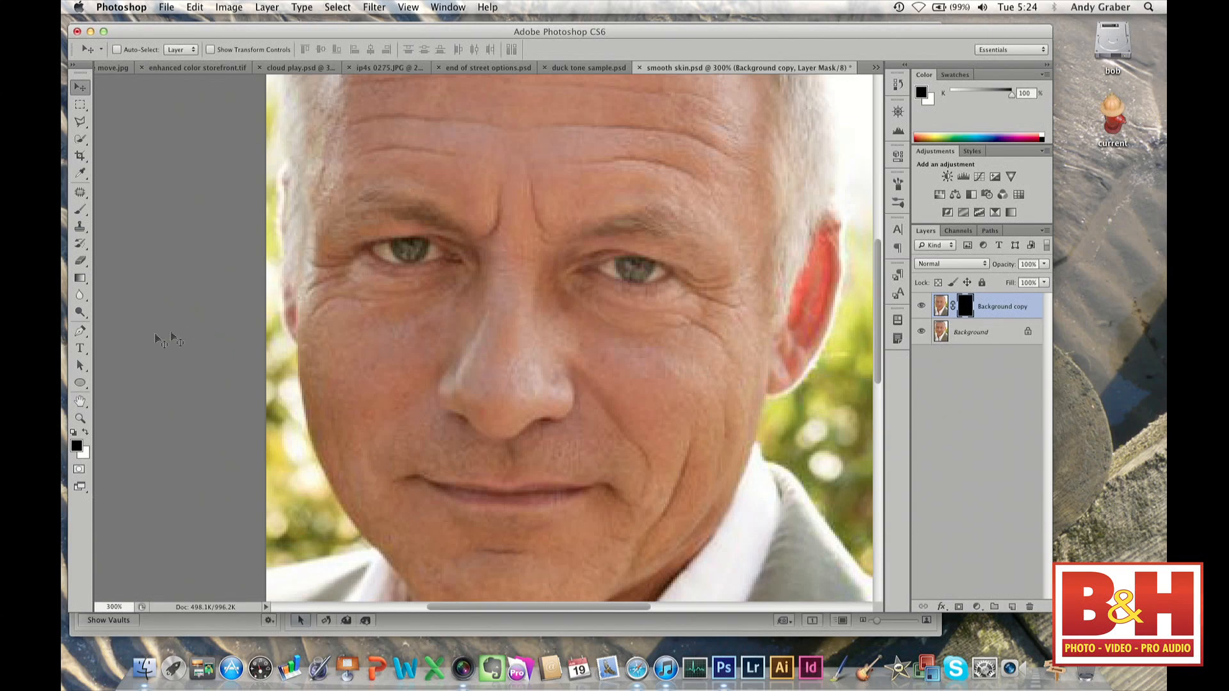
pyautogui.click(81, 212)
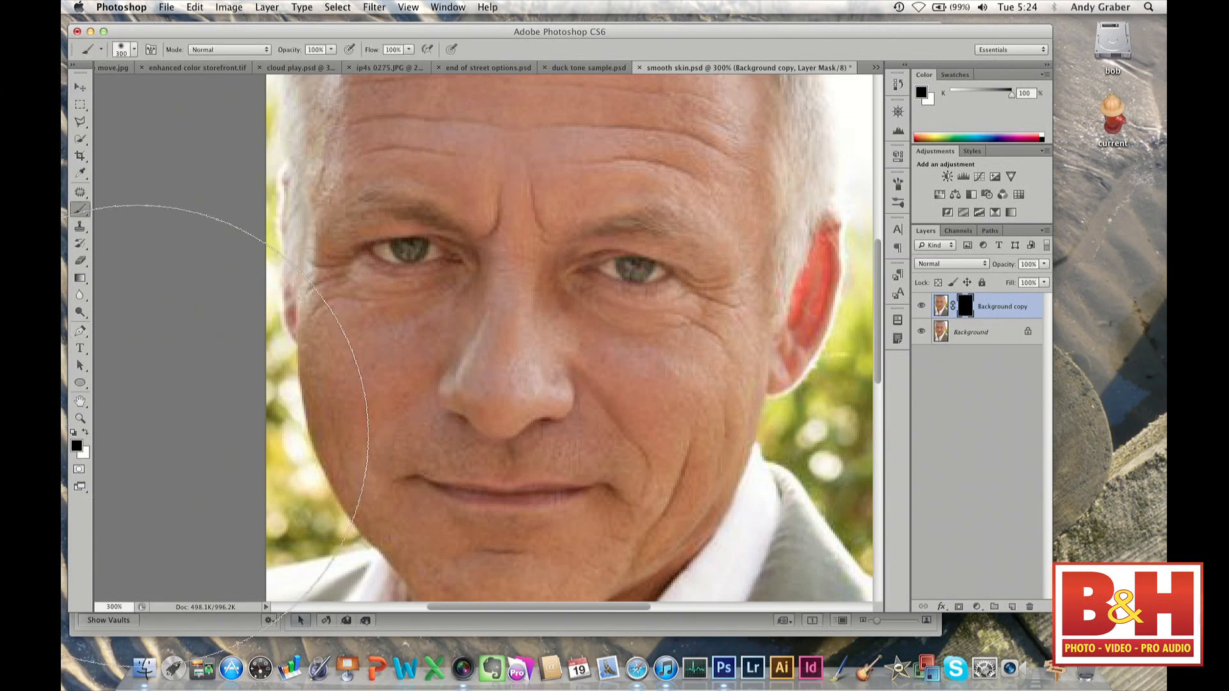
pyautogui.press('[')
pyautogui.press('[')
pyautogui.press('[')
pyautogui.press('[')
pyautogui.press('[')
pyautogui.press('[')
pyautogui.press('[')
pyautogui.press('[')
pyautogui.press('[')
pyautogui.press('[')
pyautogui.press('[')
pyautogui.press('[')
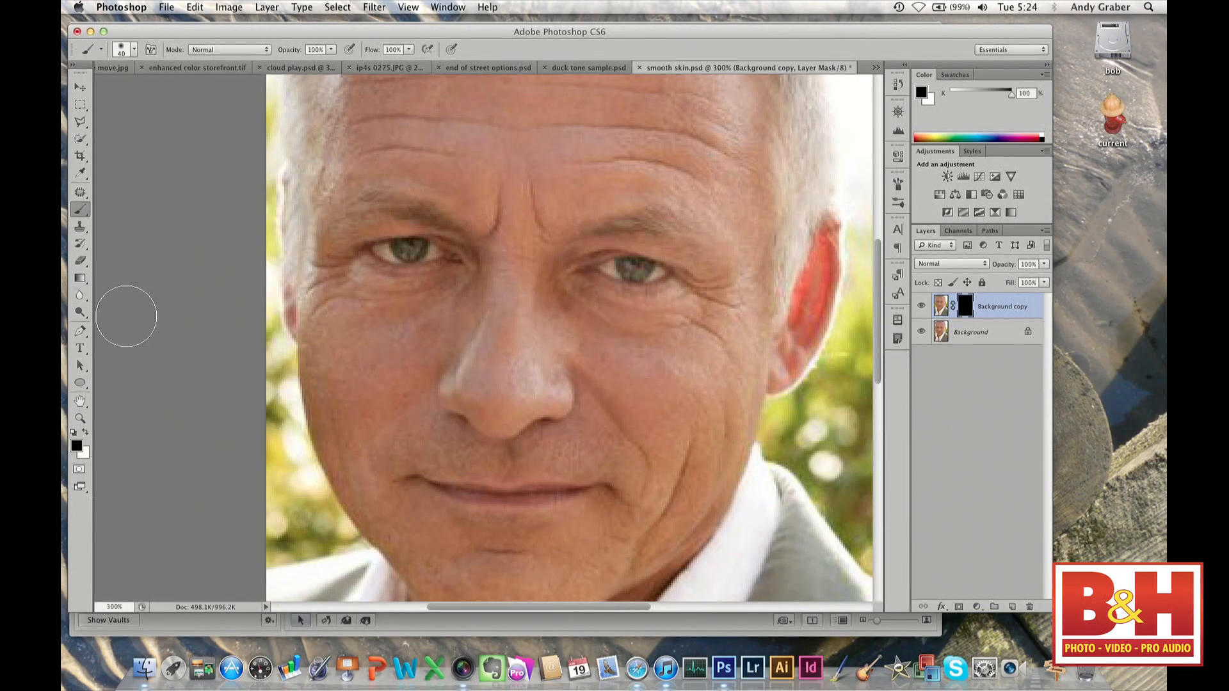
# Paint white at 43% brush opacity on the mask over the facial skin and inspect the mask on its own.
pyautogui.click(85, 433)
pyautogui.moveTo(291, 54); pyautogui.dragTo(255, 50)
pyautogui.moveTo(678, 364)
pyautogui.mouseDown()
pyautogui.moveTo(622, 360)
pyautogui.moveTo(668, 405)
pyautogui.moveTo(607, 356)
pyautogui.moveTo(681, 448)
pyautogui.moveTo(707, 370)
pyautogui.moveTo(697, 400)
pyautogui.moveTo(666, 376)
pyautogui.moveTo(707, 342)
pyautogui.moveTo(709, 449)
pyautogui.moveTo(700, 383)
pyautogui.moveTo(667, 512)
pyautogui.moveTo(608, 437)
pyautogui.moveTo(421, 457)
pyautogui.moveTo(567, 452)
pyautogui.moveTo(427, 448)
pyautogui.moveTo(403, 437)
pyautogui.moveTo(550, 453)
pyautogui.moveTo(400, 428)
pyautogui.moveTo(361, 396)
pyautogui.moveTo(347, 469)
pyautogui.moveTo(345, 392)
pyautogui.moveTo(408, 392)
pyautogui.moveTo(410, 283)
pyautogui.moveTo(401, 366)
pyautogui.moveTo(449, 292)
pyautogui.moveTo(413, 338)
pyautogui.moveTo(335, 319)
pyautogui.moveTo(413, 322)
pyautogui.moveTo(462, 284)
pyautogui.moveTo(397, 321)
pyautogui.moveTo(429, 260)
pyautogui.moveTo(361, 251)
pyautogui.moveTo(359, 234)
pyautogui.moveTo(382, 246)
pyautogui.mouseUp()
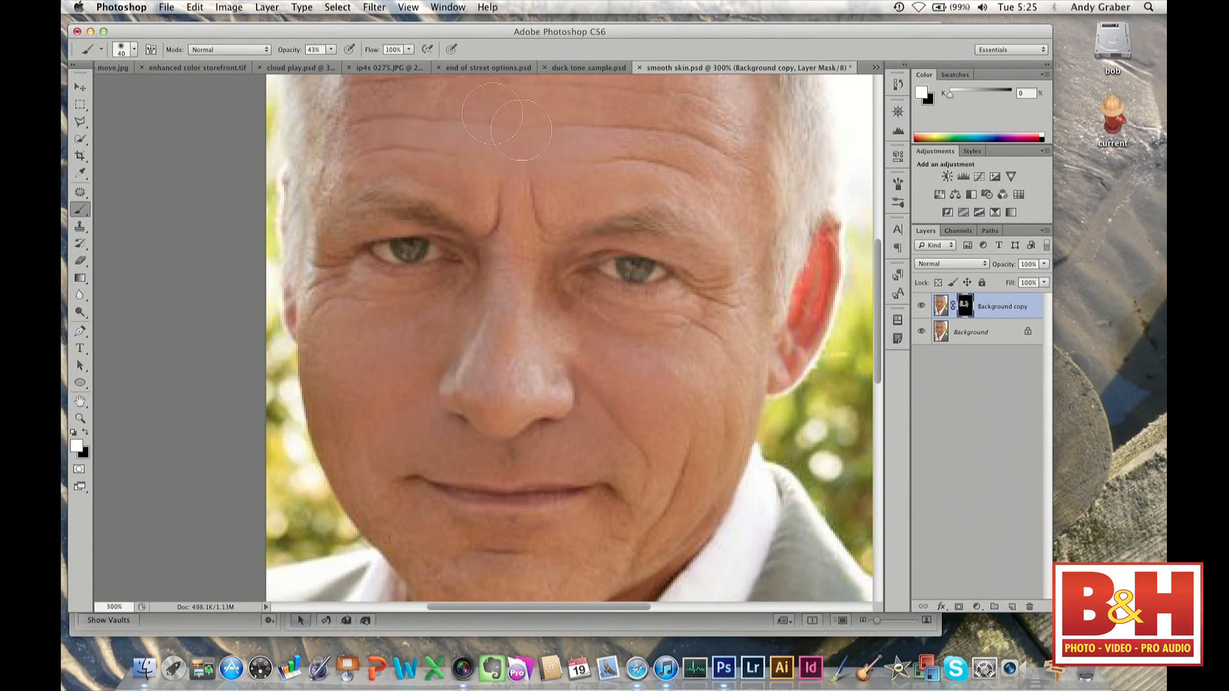
pyautogui.keyDown('alt'); pyautogui.click(967, 310); pyautogui.keyUp('alt')
pyautogui.keyDown('alt'); pyautogui.click(966, 309); pyautogui.keyUp('alt')
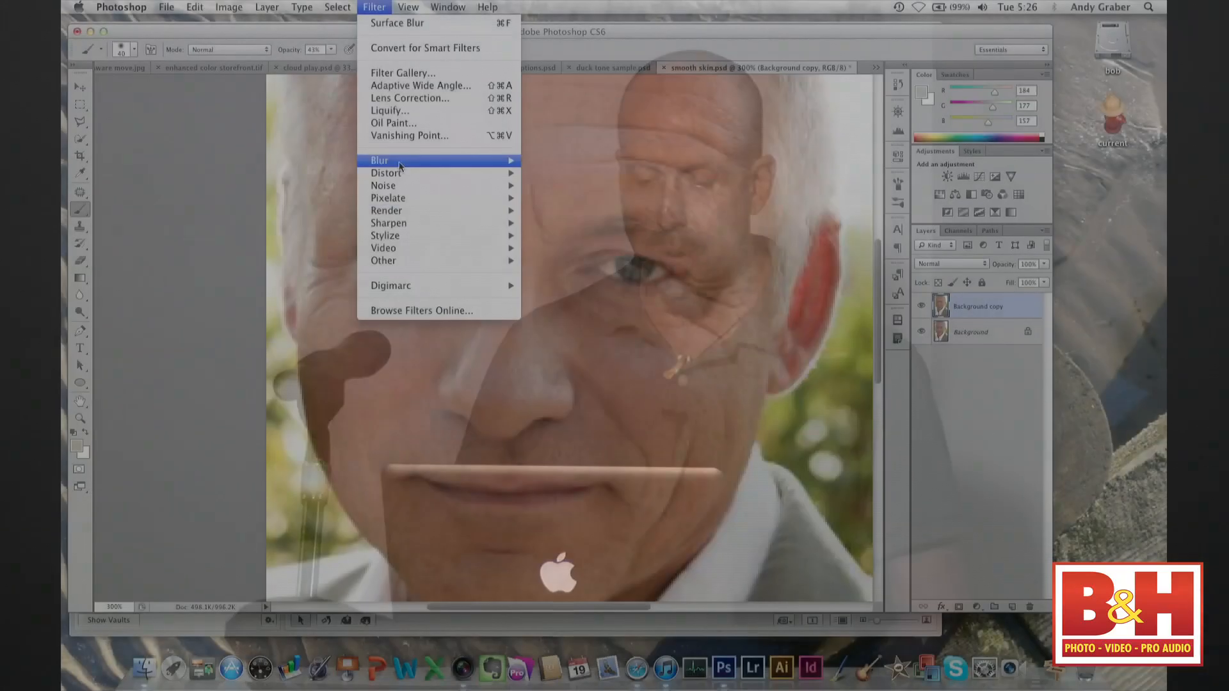
# Apply a Surface Blur to the unmasked Background copy layer with radius 24 pixels and threshold 13 levels.
pyautogui.moveTo(487, 160)
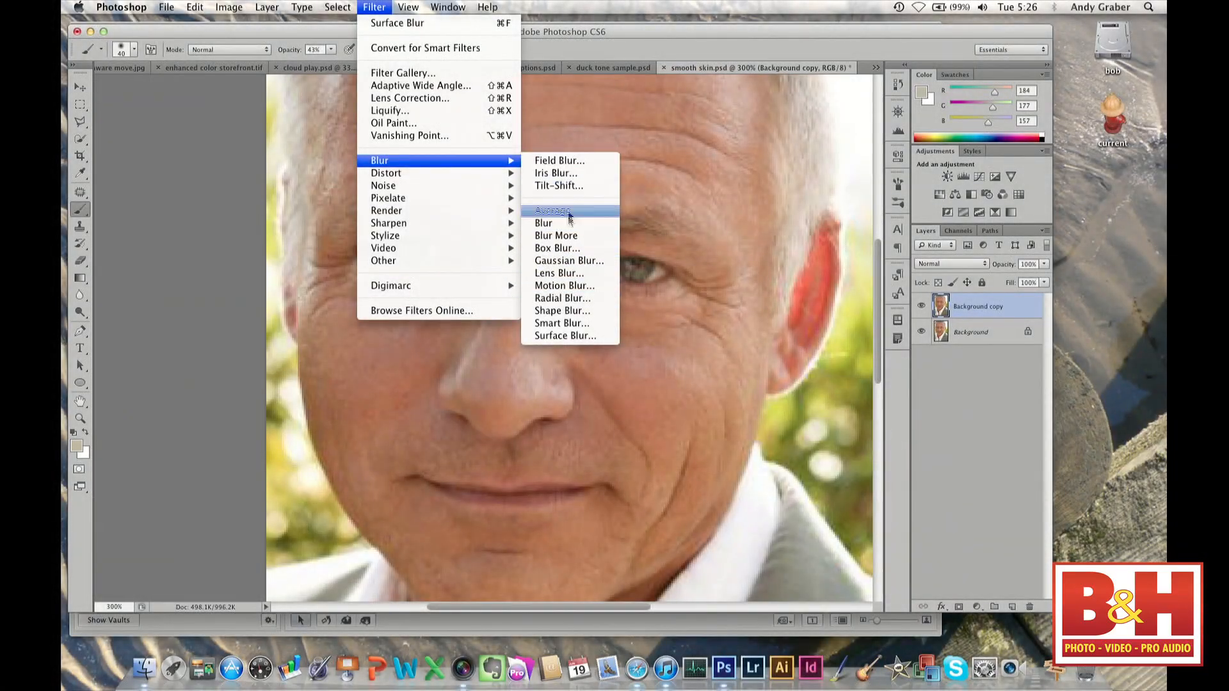
pyautogui.click(559, 336)
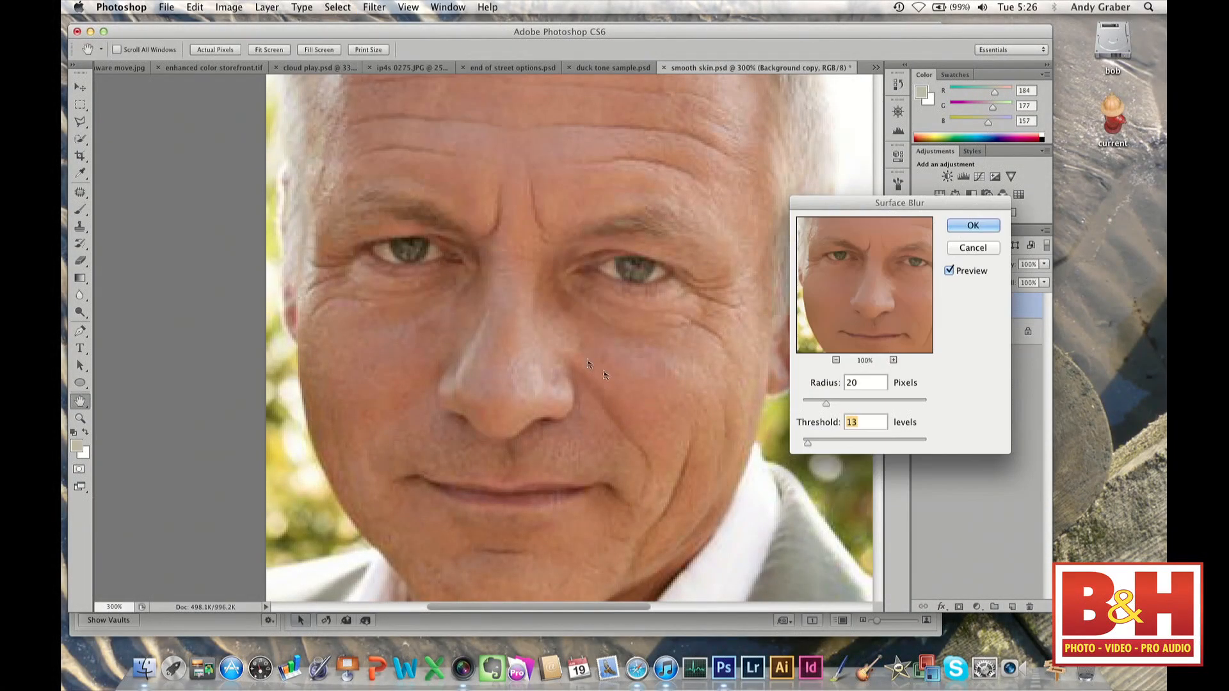
pyautogui.moveTo(825, 403); pyautogui.dragTo(831, 441)
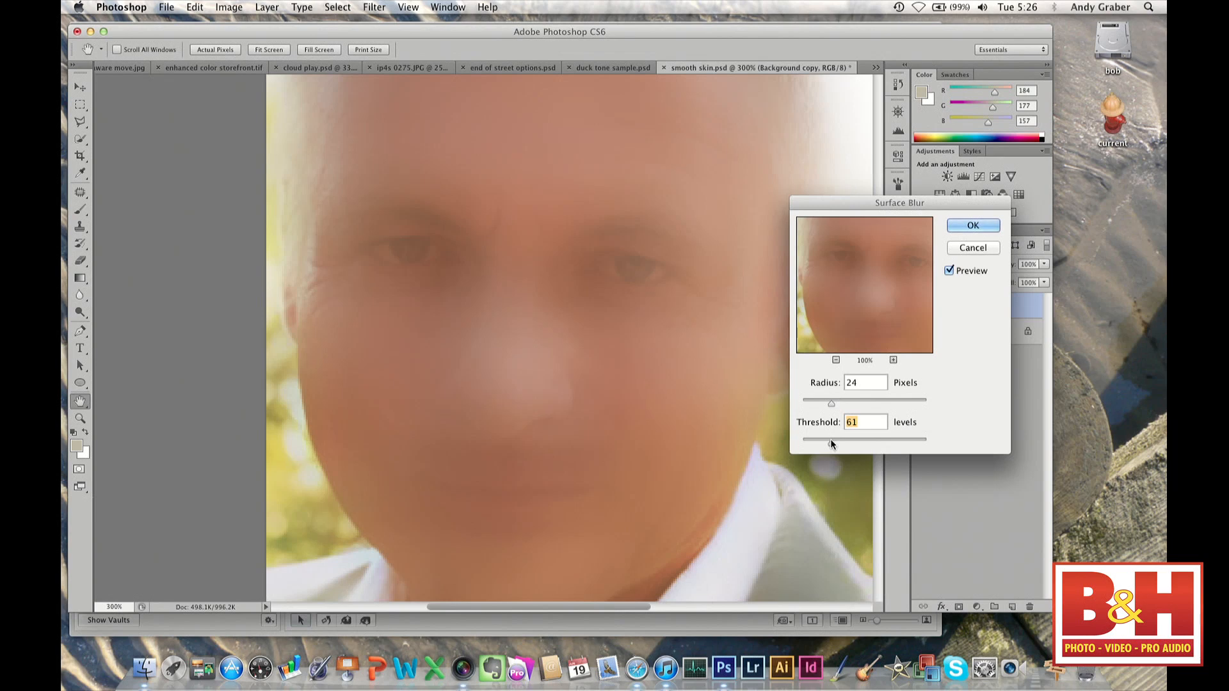
pyautogui.moveTo(830, 441); pyautogui.dragTo(808, 444)
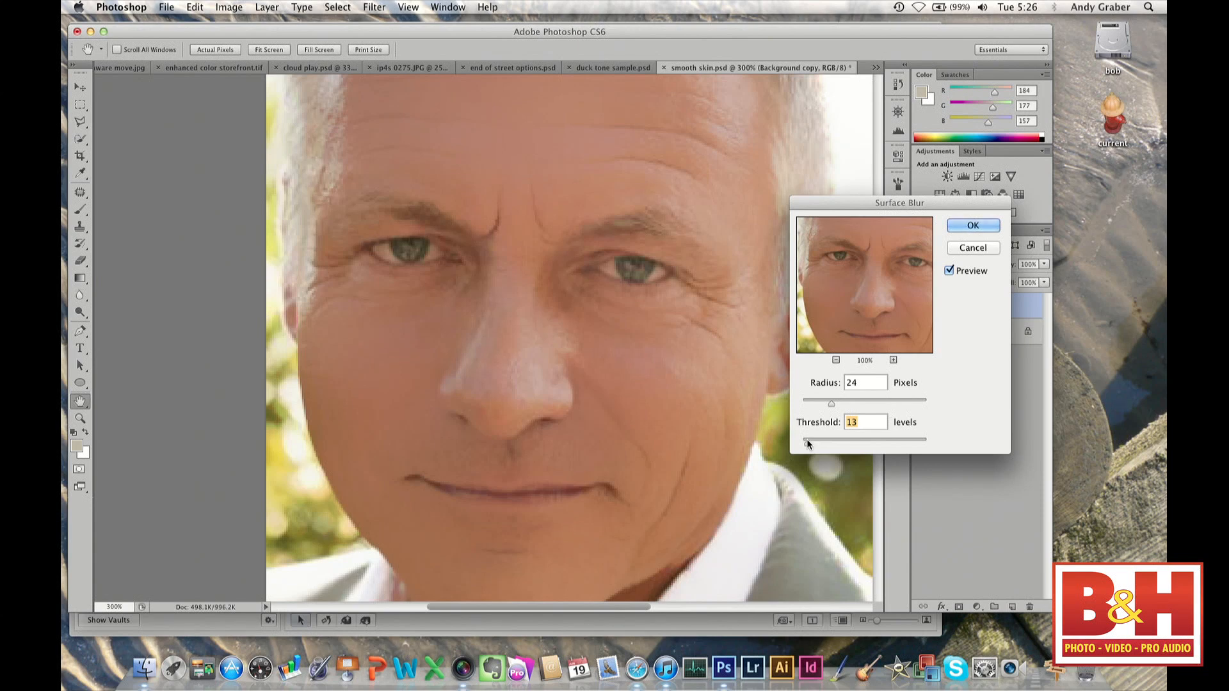
pyautogui.click(971, 226)
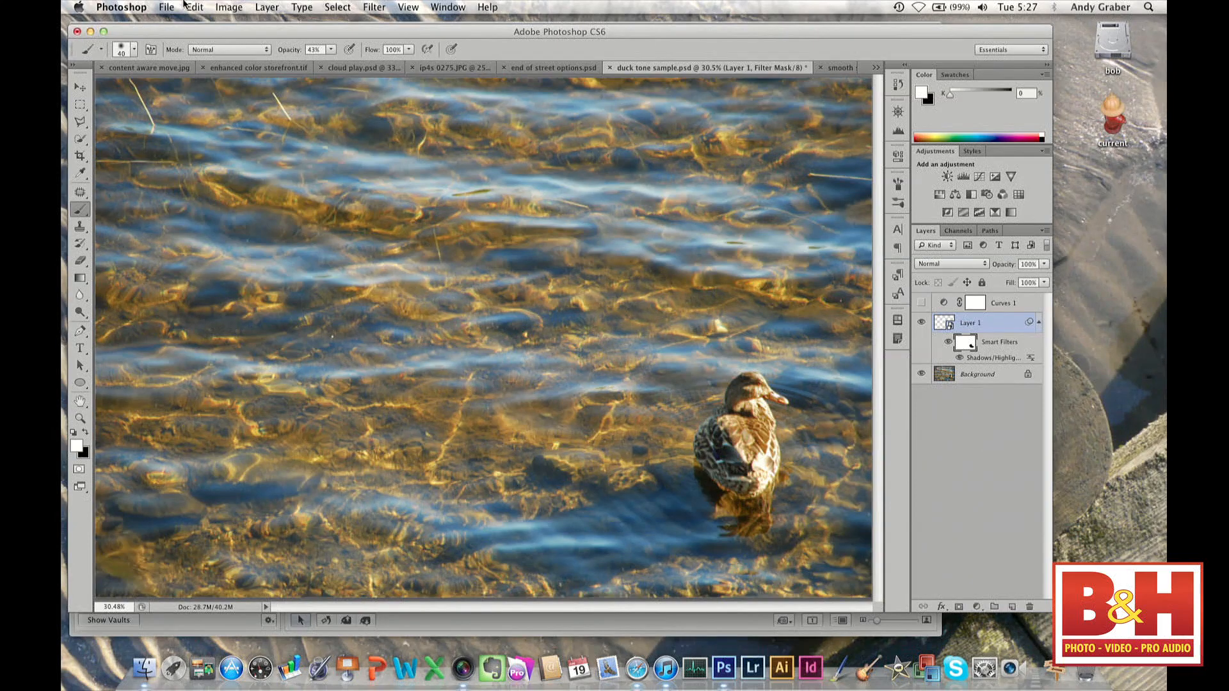
# Revert duck tone sample.psd to its last saved version.
pyautogui.click(165, 7)
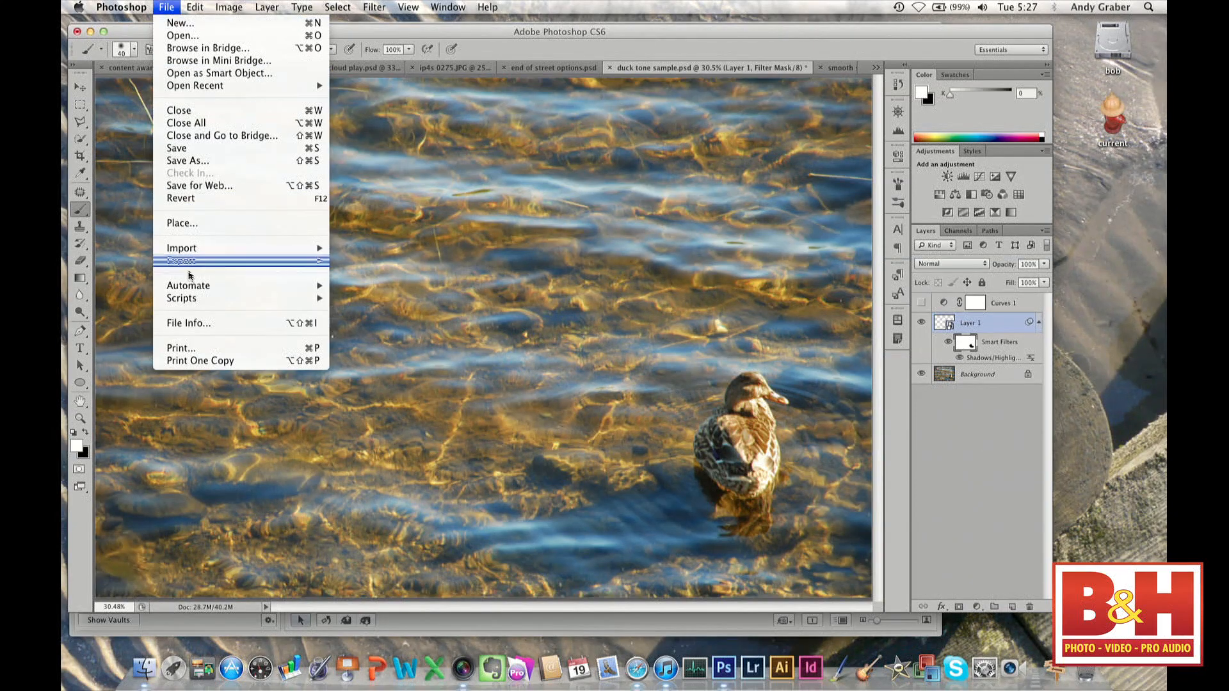
pyautogui.click(186, 199)
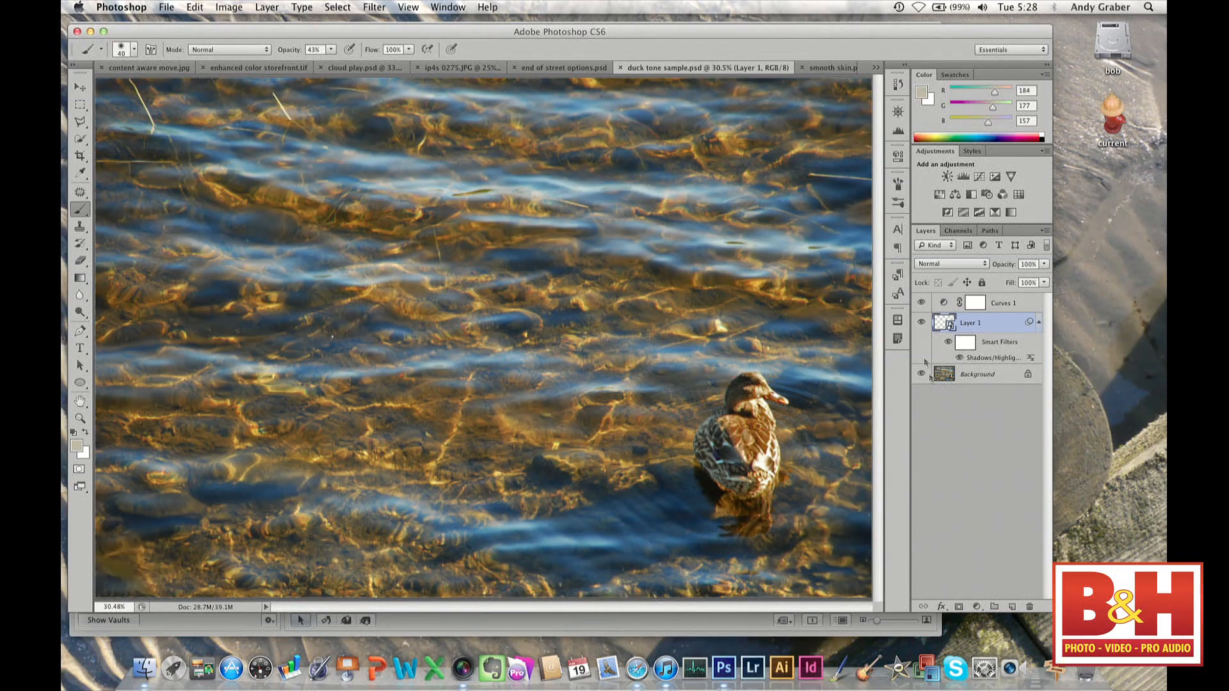
# Compare the duck with Layer 1 and its Shadows/Highlights smart filter shown and hidden, and inspect the filter's settings without changing them.
pyautogui.click(921, 323)
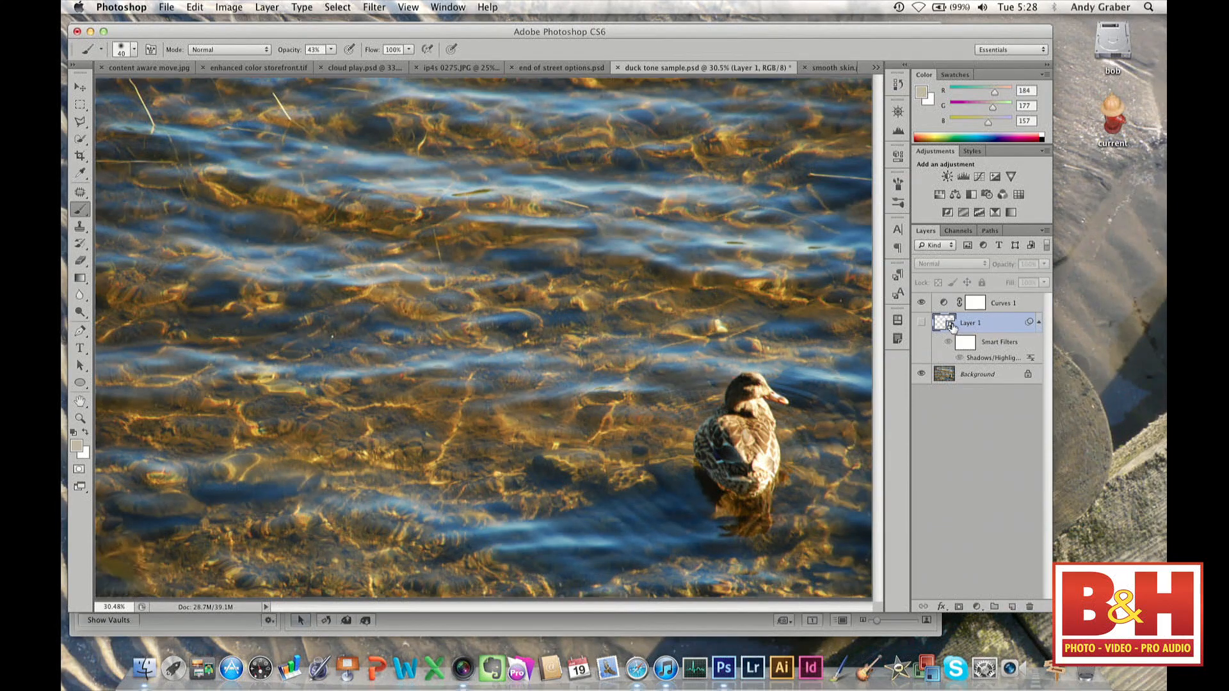
pyautogui.click(921, 324)
pyautogui.click(921, 325)
pyautogui.click(921, 324)
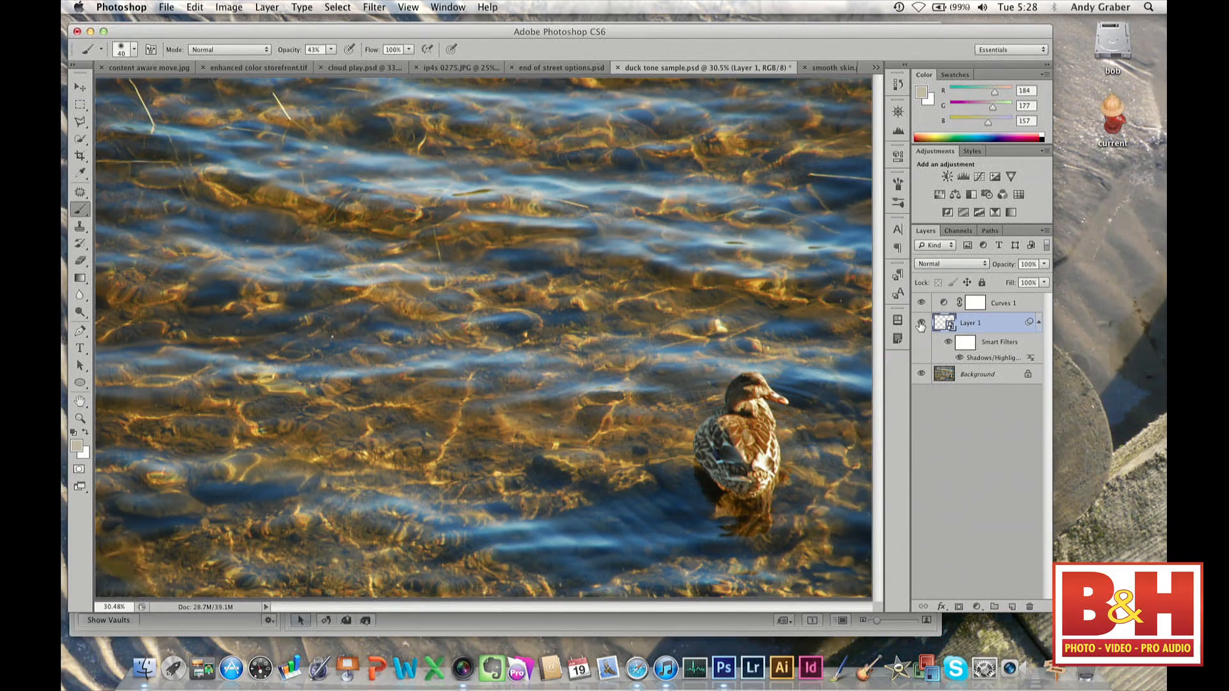
pyautogui.click(959, 358)
pyautogui.click(960, 359)
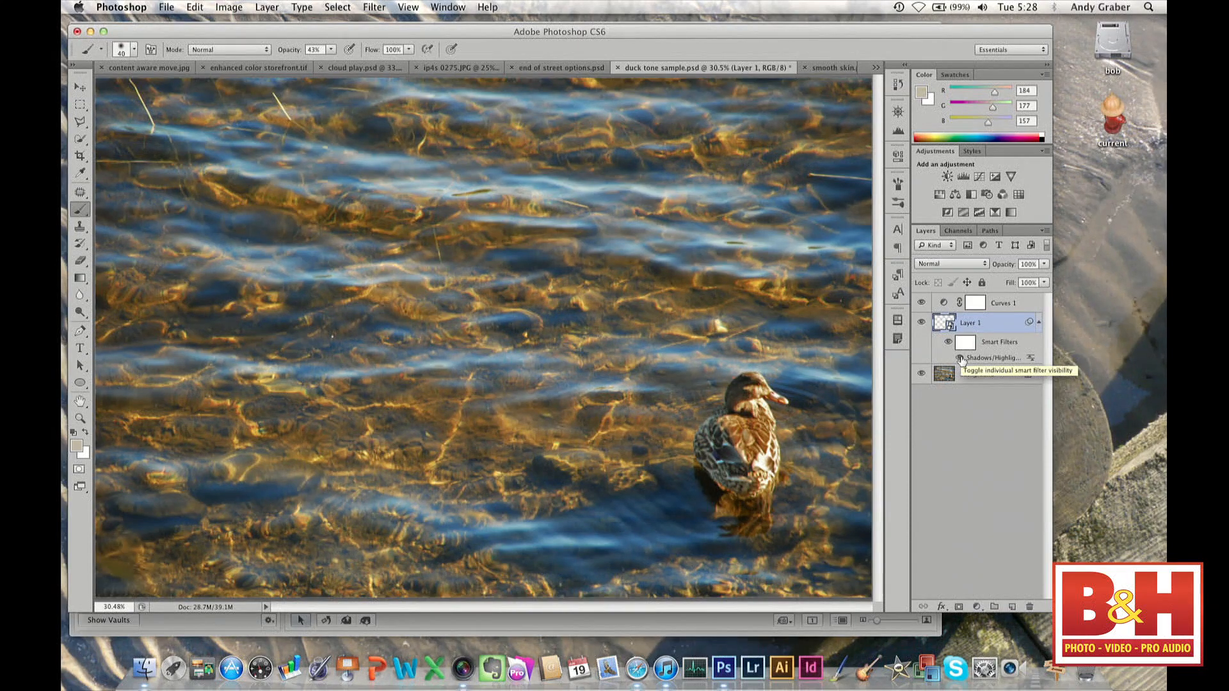
pyautogui.doubleClick(980, 360)
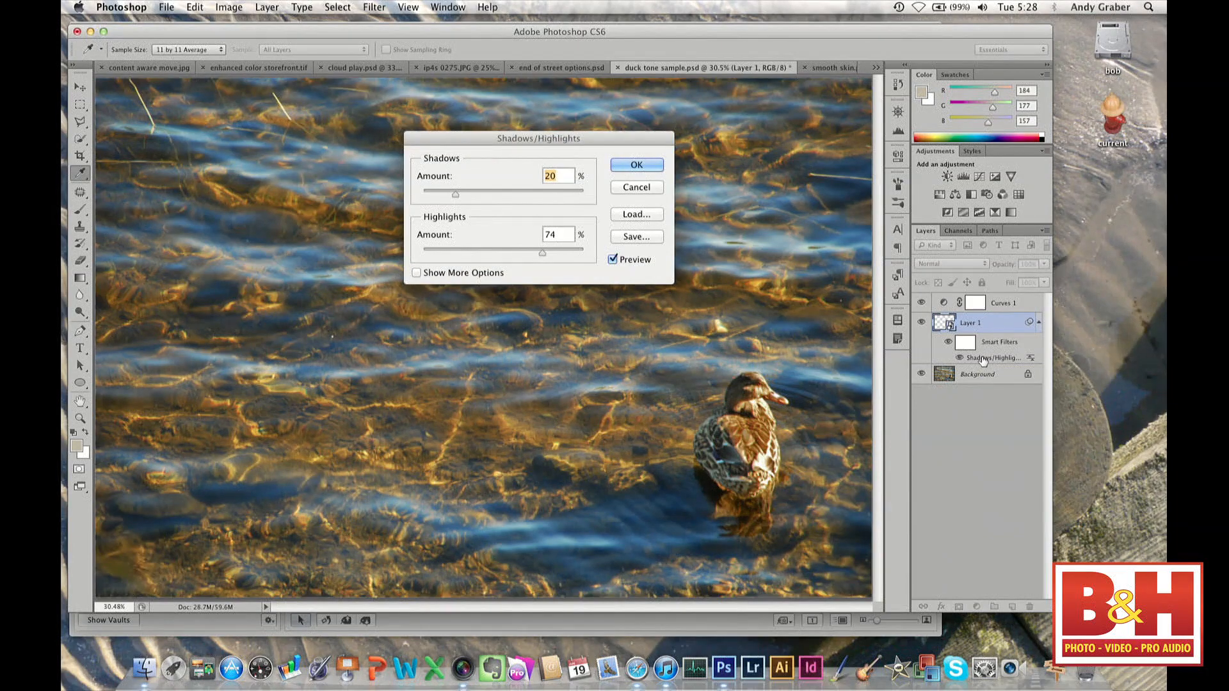
pyautogui.click(630, 188)
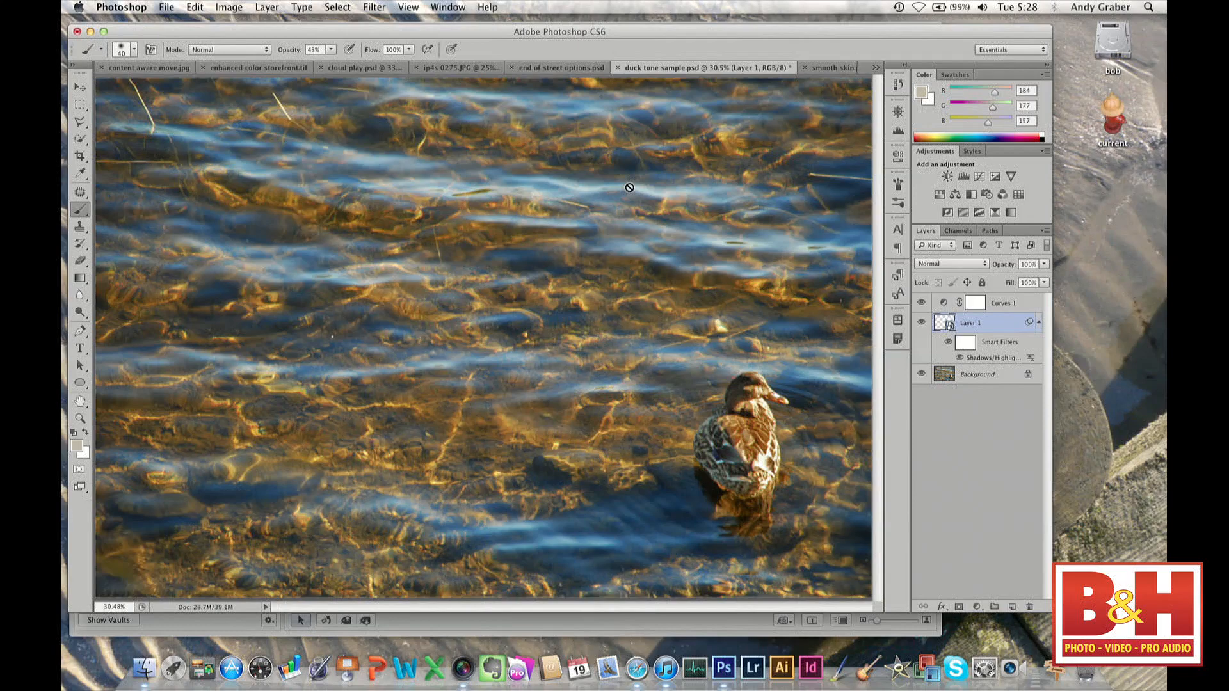
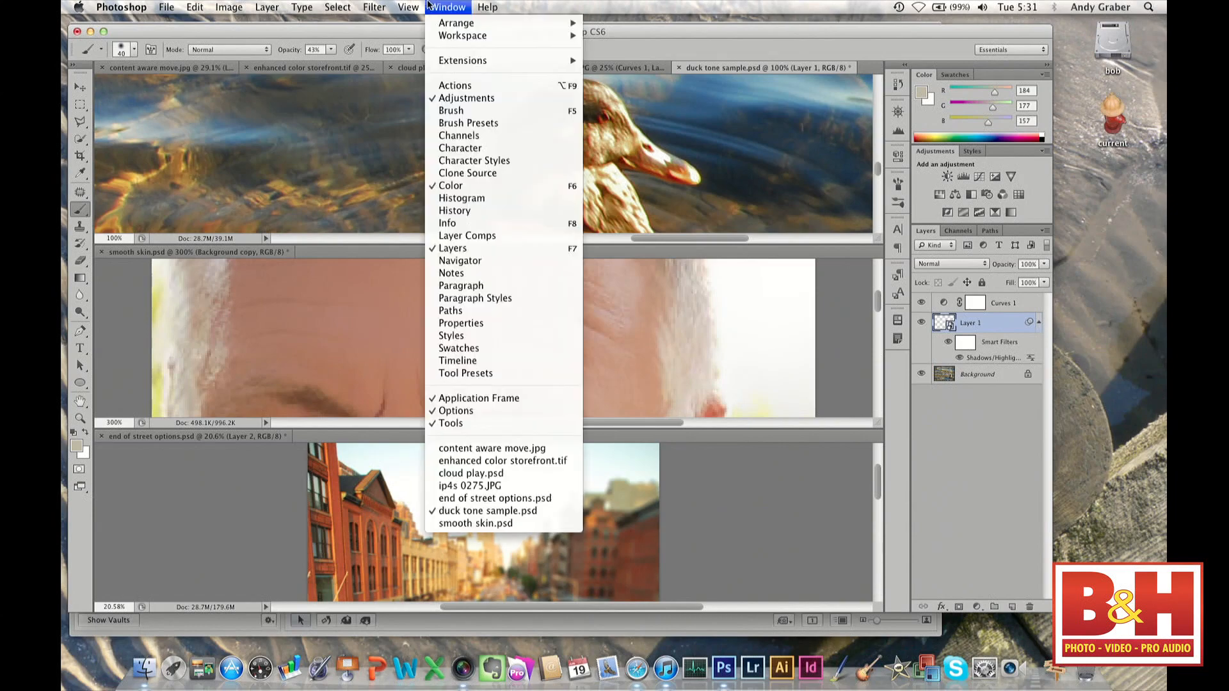
# Arrange the open documents in a 6-up layout, and consolidate them all back into tabs.
pyautogui.moveTo(450, 25)
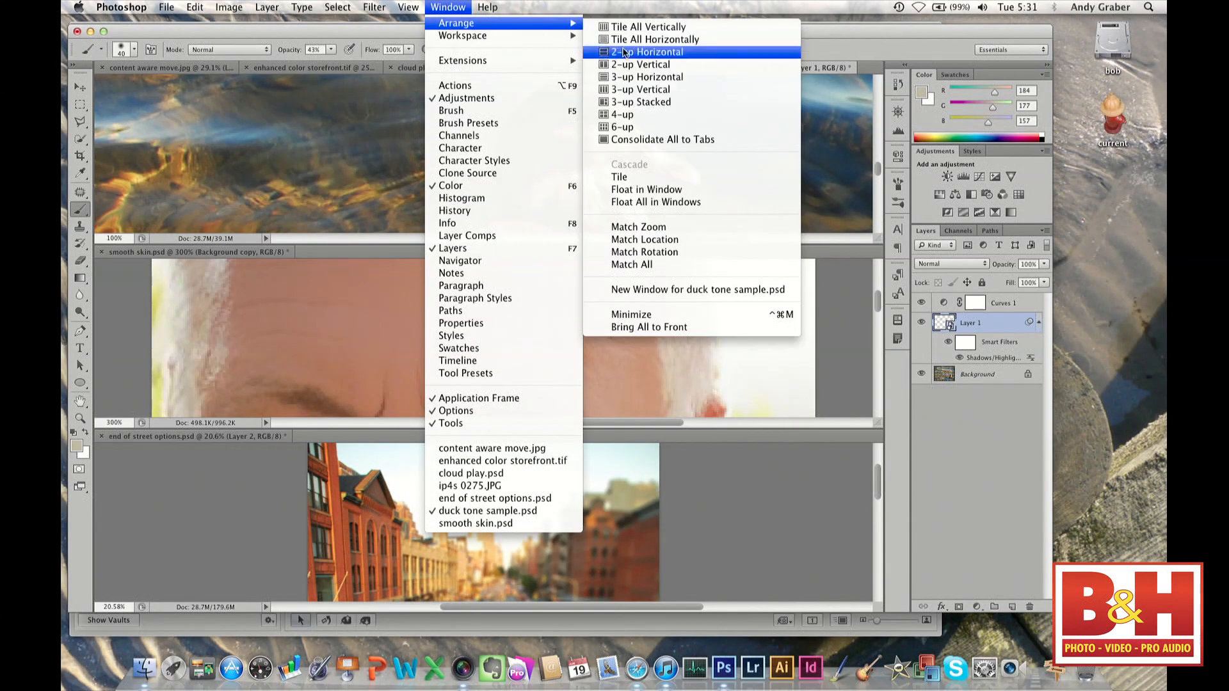
pyautogui.click(631, 127)
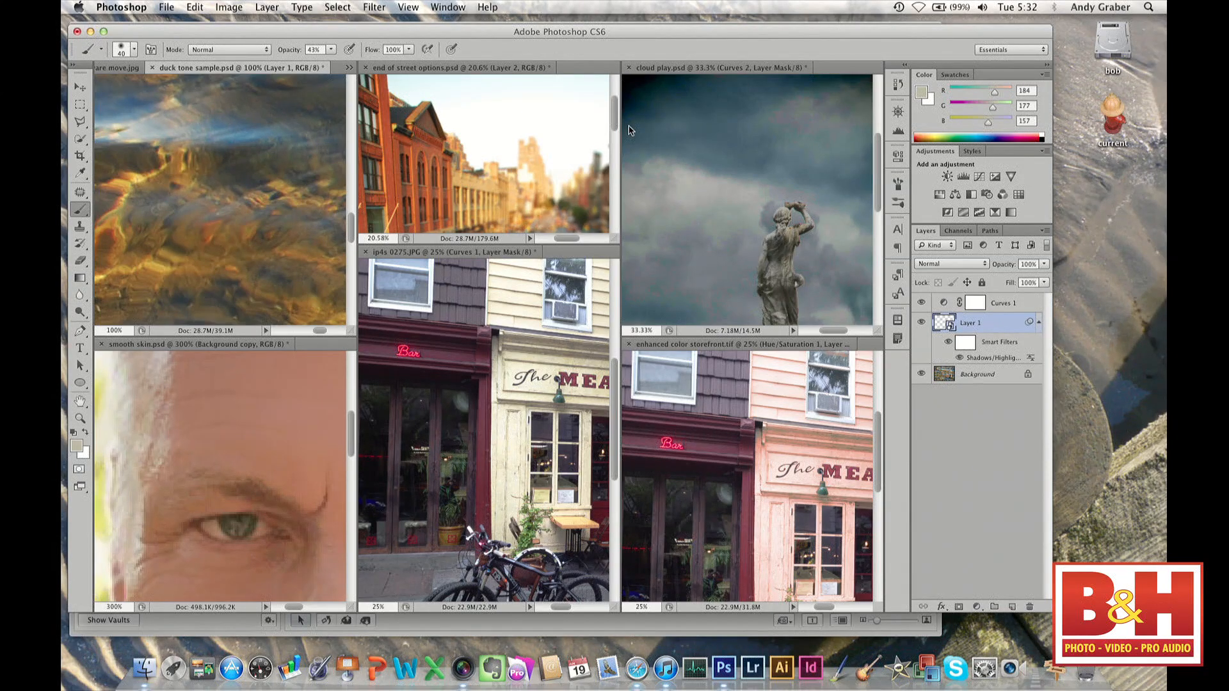
pyautogui.click(448, 6)
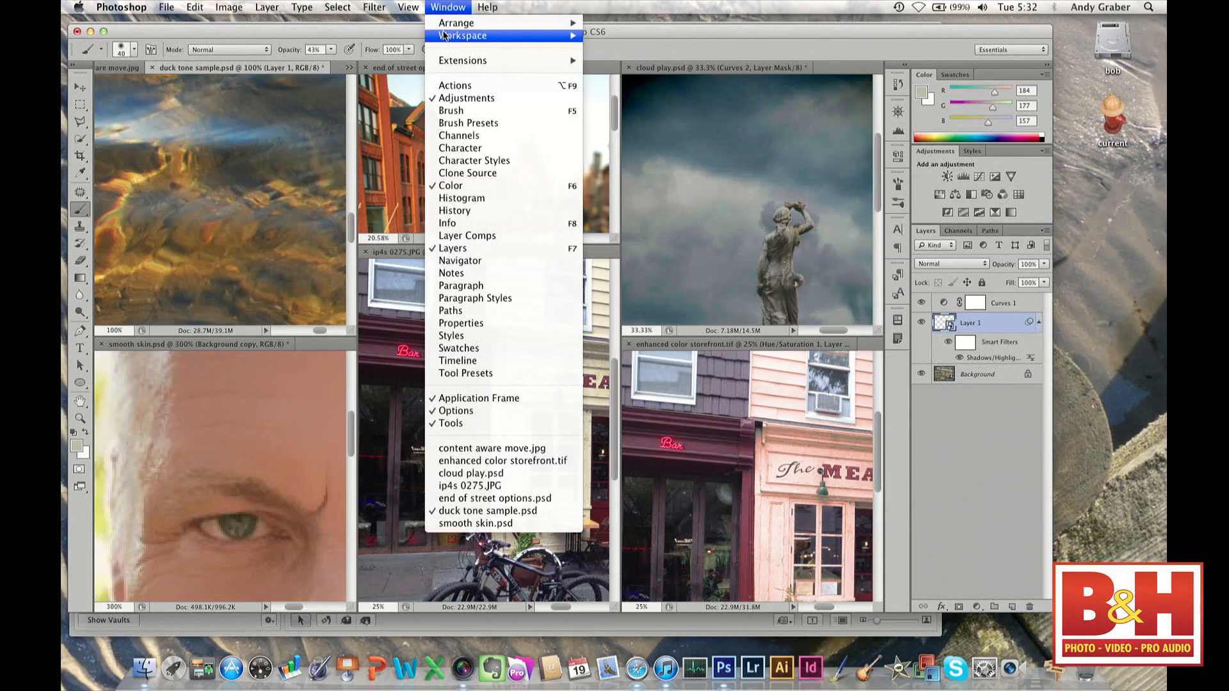
pyautogui.moveTo(448, 23)
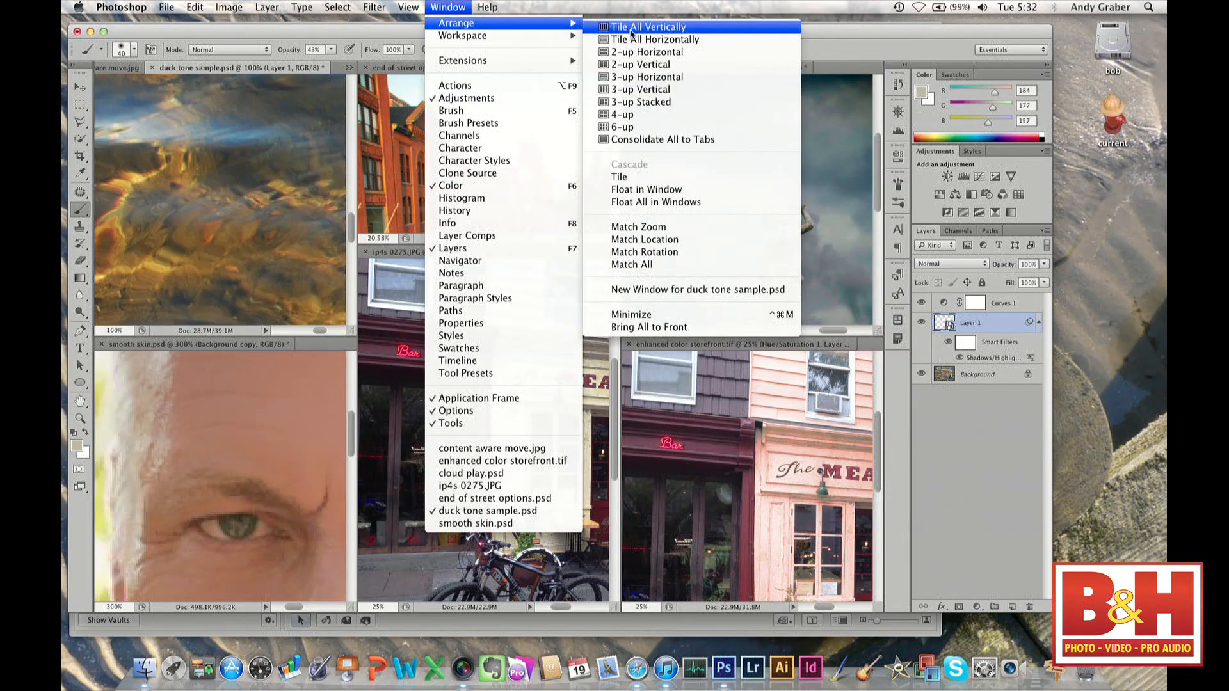
pyautogui.click(631, 139)
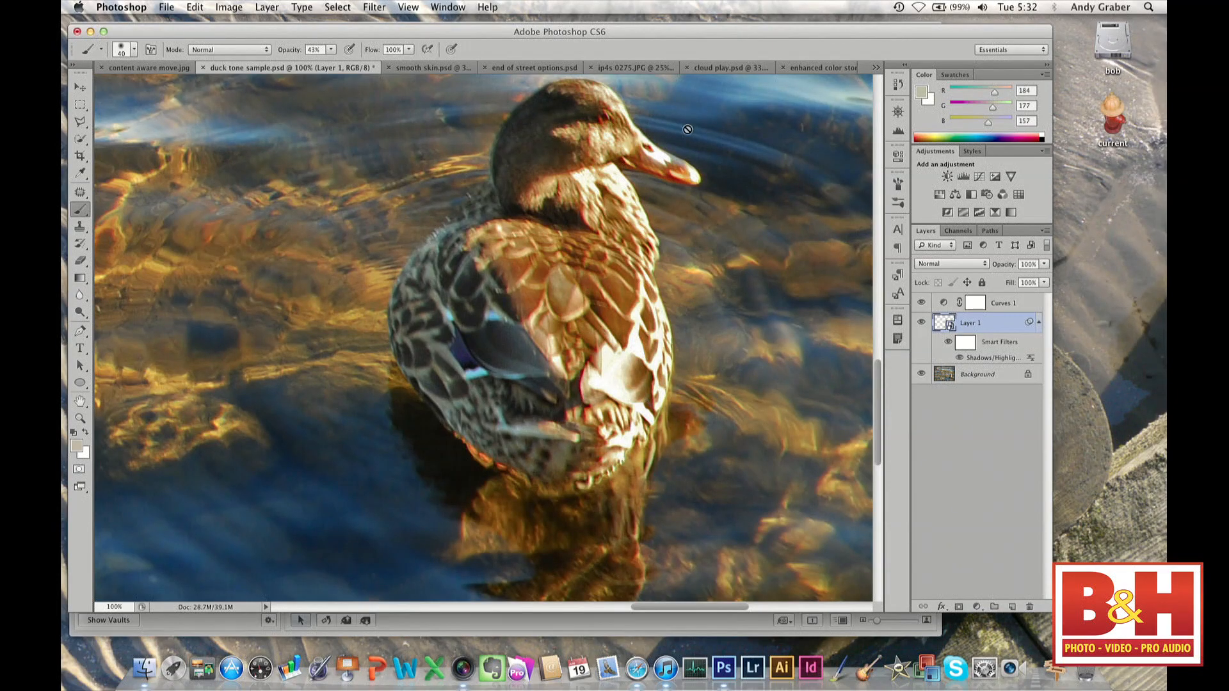
# Float ip4s 0275.JPG in its own window, enlarge the window and reposition it partly over the duck document.
pyautogui.moveTo(623, 68); pyautogui.dragTo(719, 153)
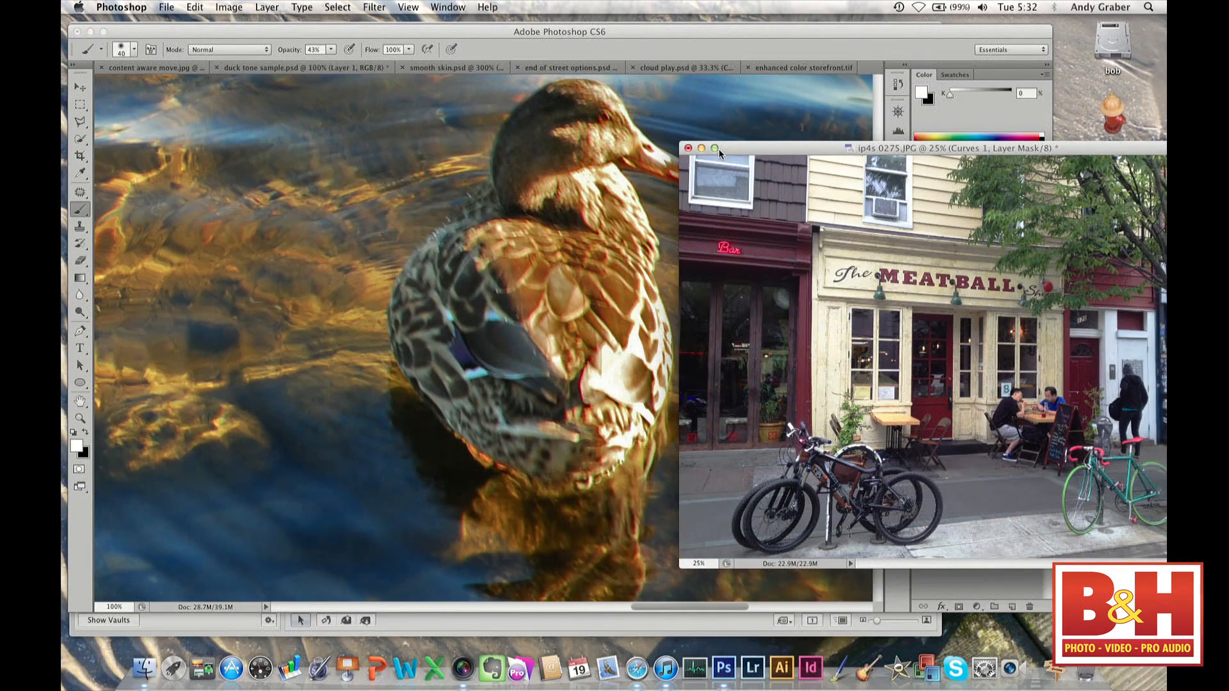
pyautogui.click(716, 149)
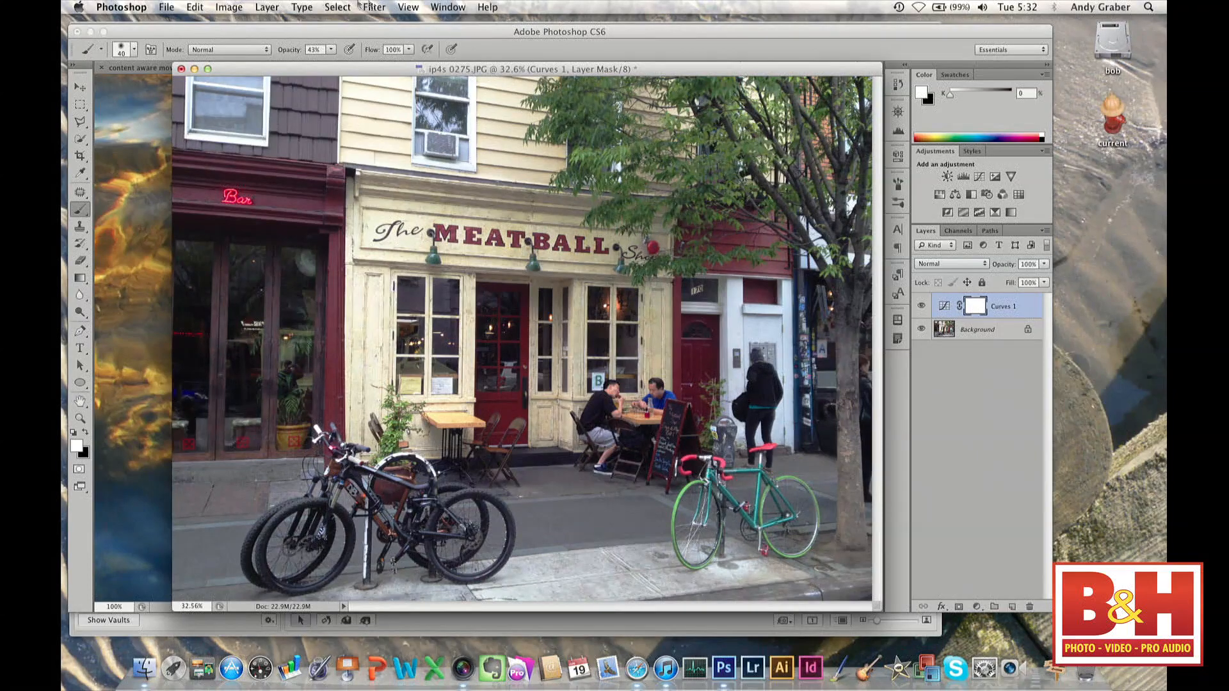
pyautogui.moveTo(307, 73); pyautogui.dragTo(501, 104)
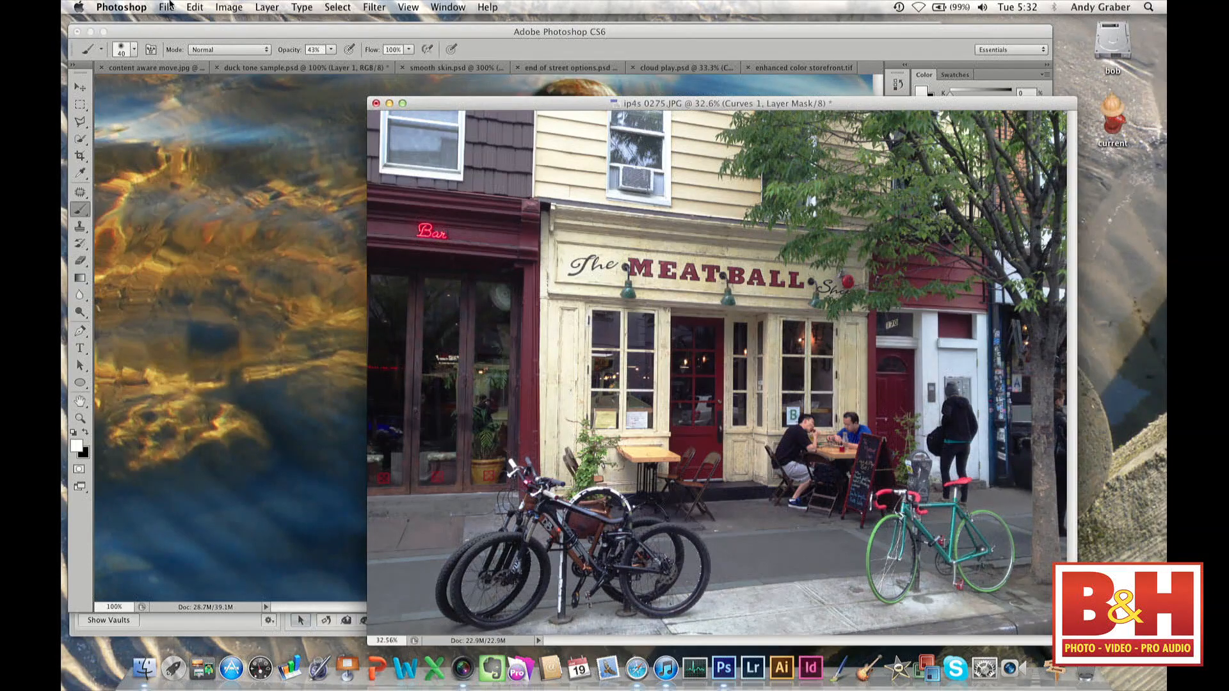
# Examine the General and Interface preferences for document tab and floating window options, and leave them unchanged.
pyautogui.click(139, 3)
pyautogui.click(139, 4)
pyautogui.click(135, 5)
pyautogui.moveTo(133, 55)
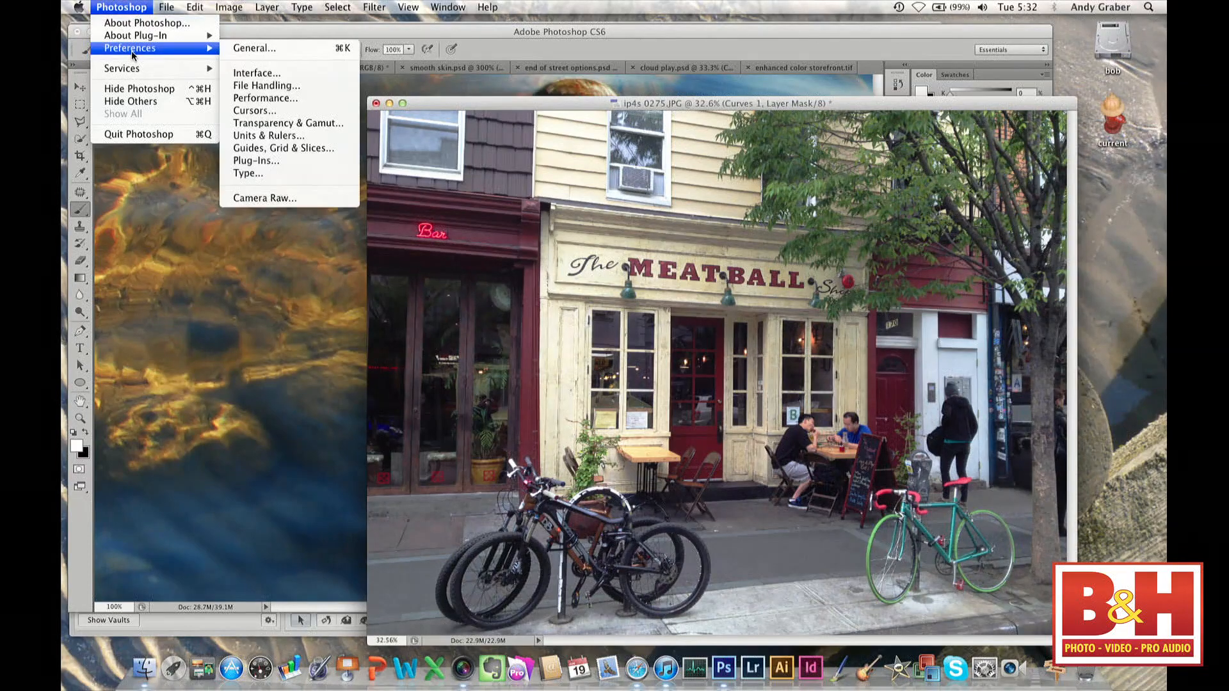
pyautogui.click(268, 48)
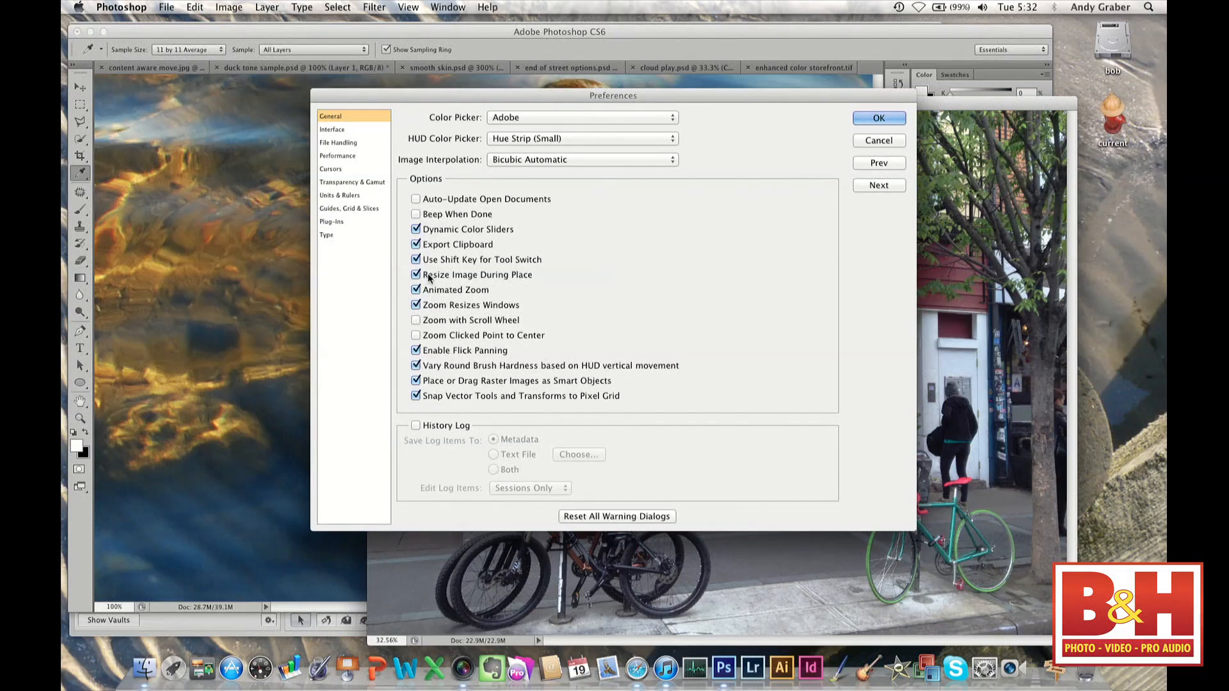
pyautogui.click(339, 129)
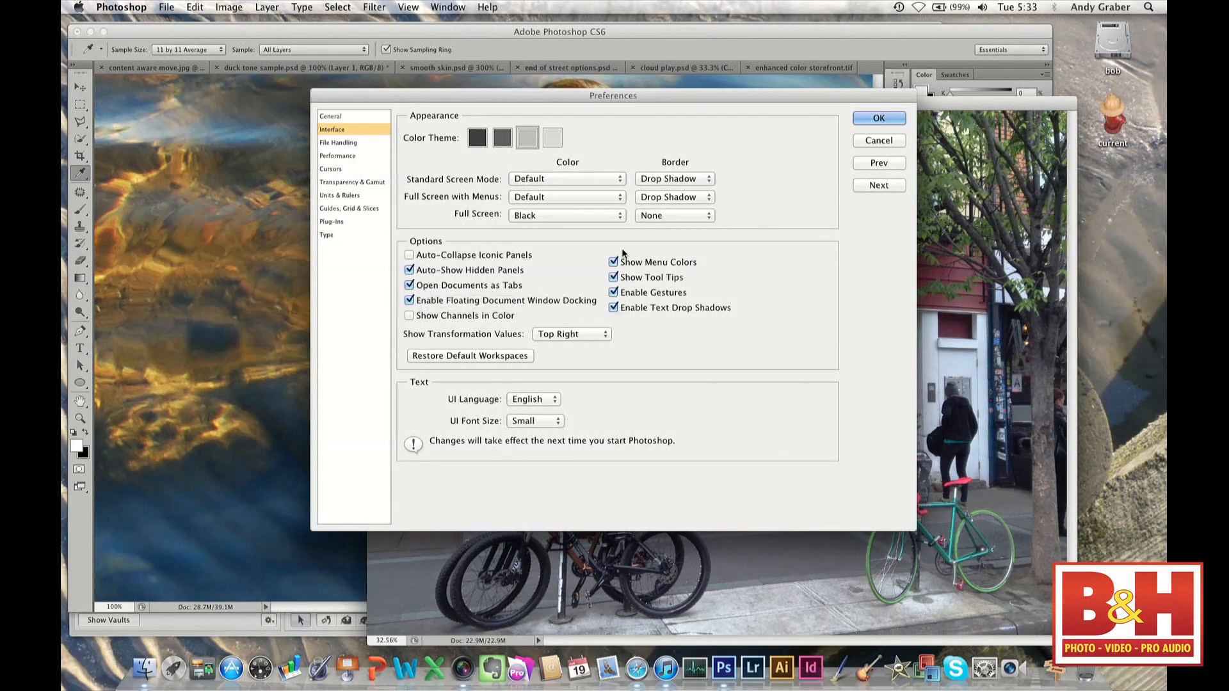
pyautogui.click(868, 140)
pyautogui.press('b')
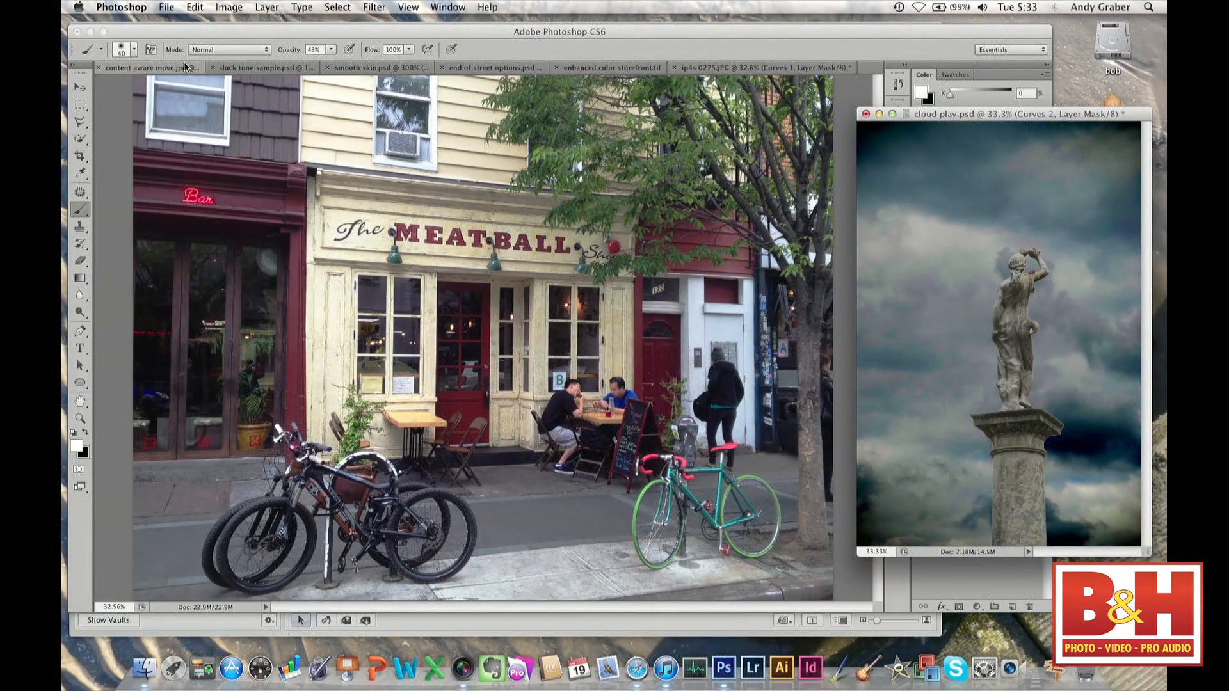
# Consolidate all open documents into tabs, minimizing and restoring the application window before and after to compare how cloud play.psd behaves.
pyautogui.click(90, 31)
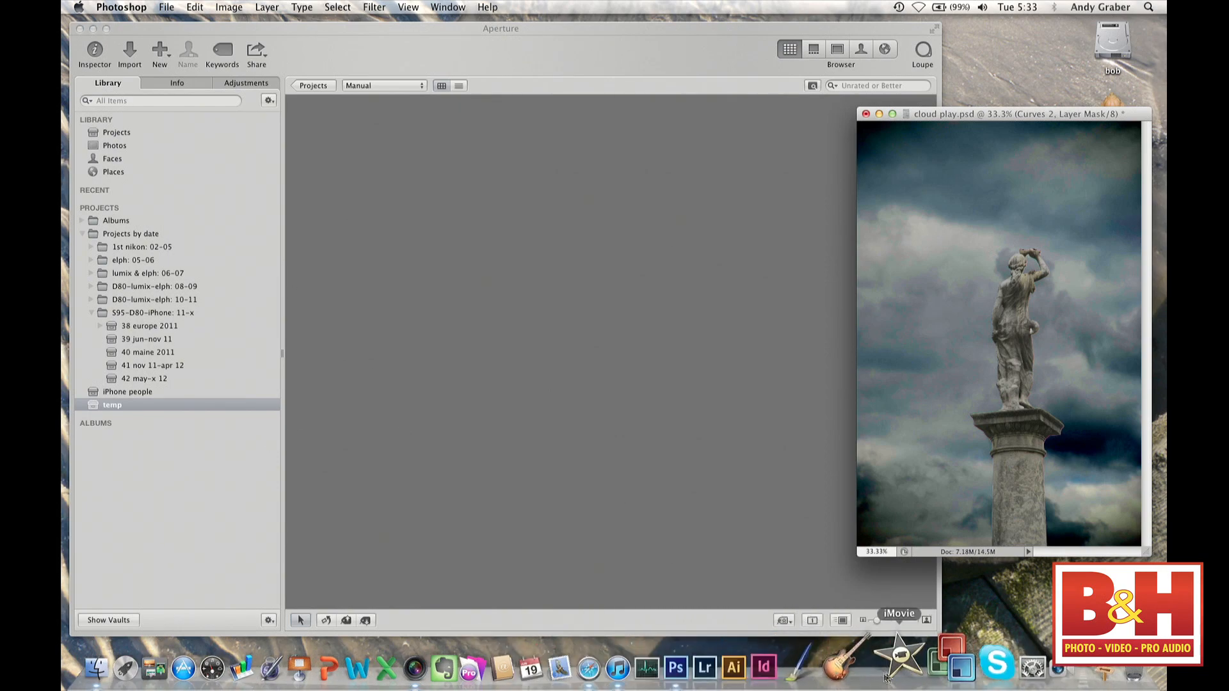
pyautogui.click(727, 681)
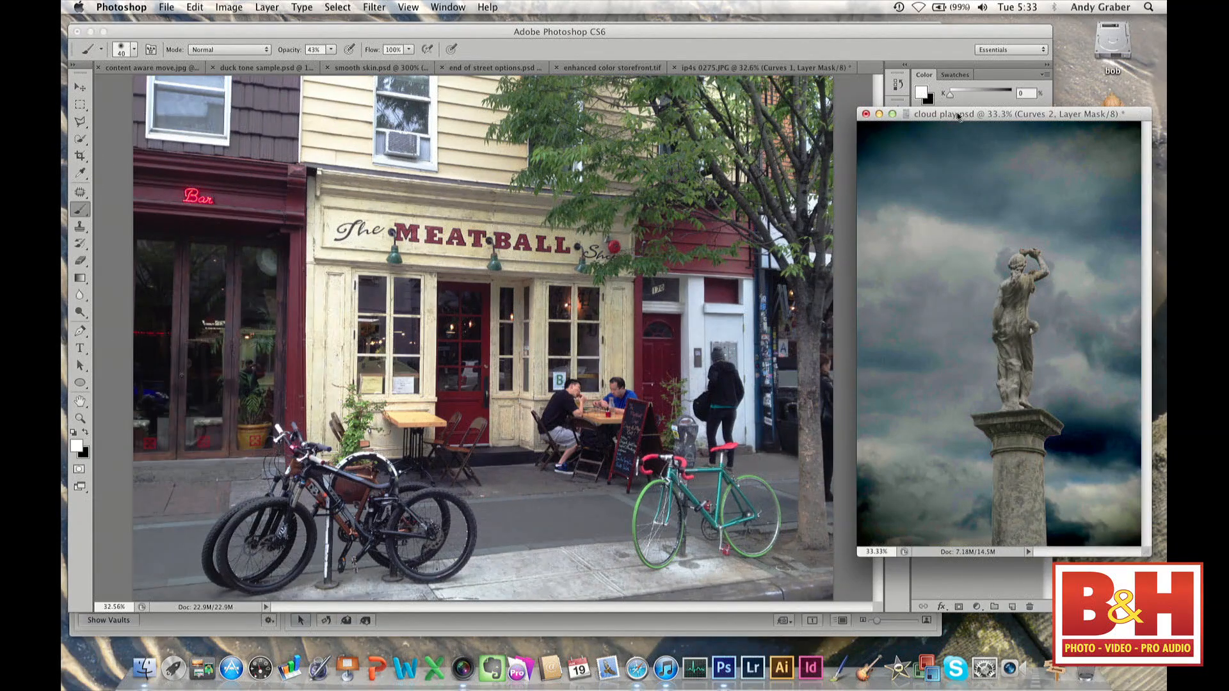
pyautogui.click(447, 7)
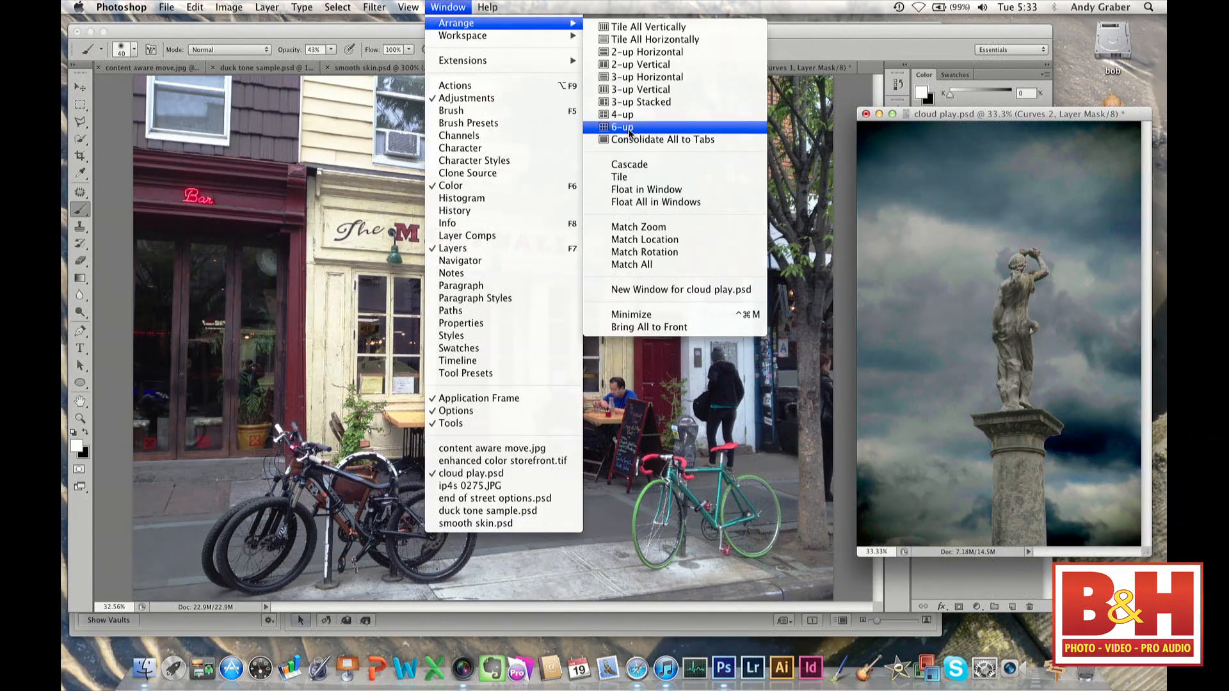
pyautogui.click(632, 142)
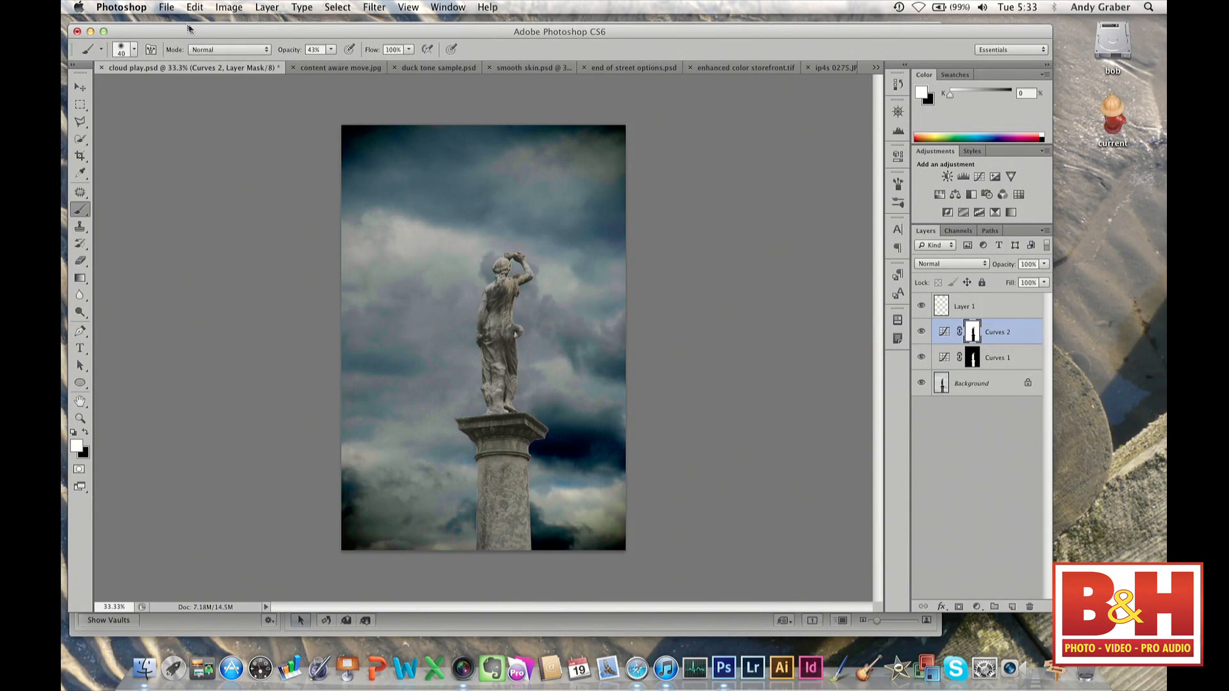
pyautogui.click(90, 32)
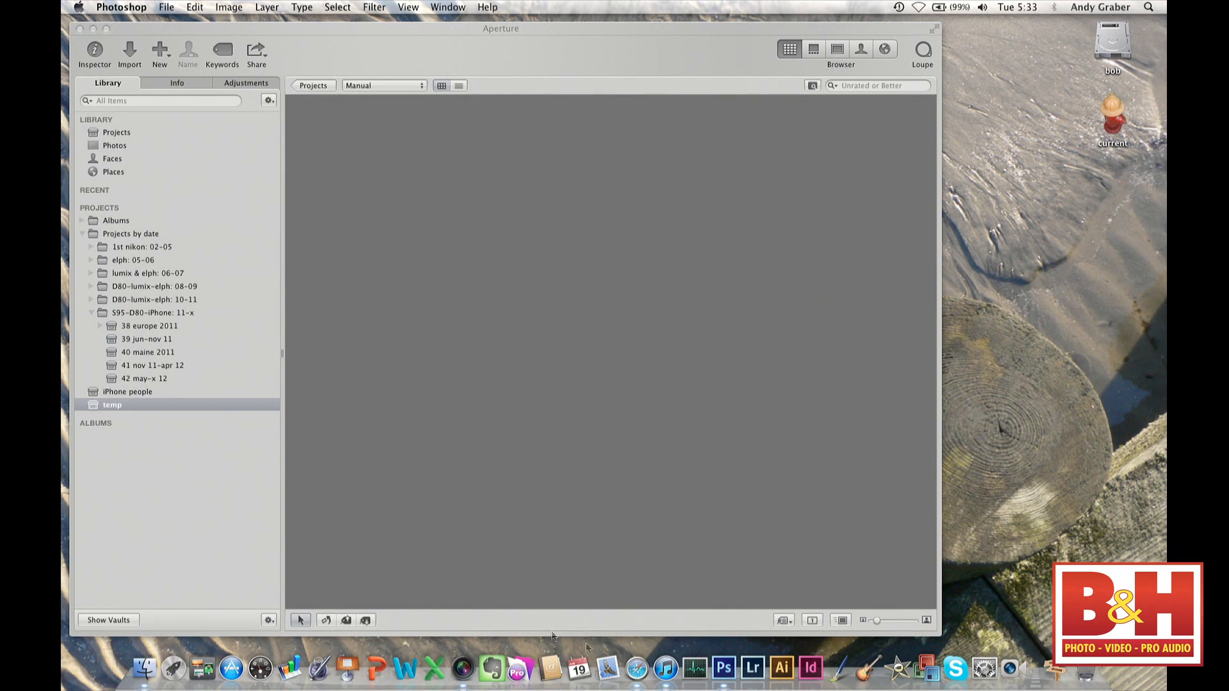
pyautogui.click(726, 671)
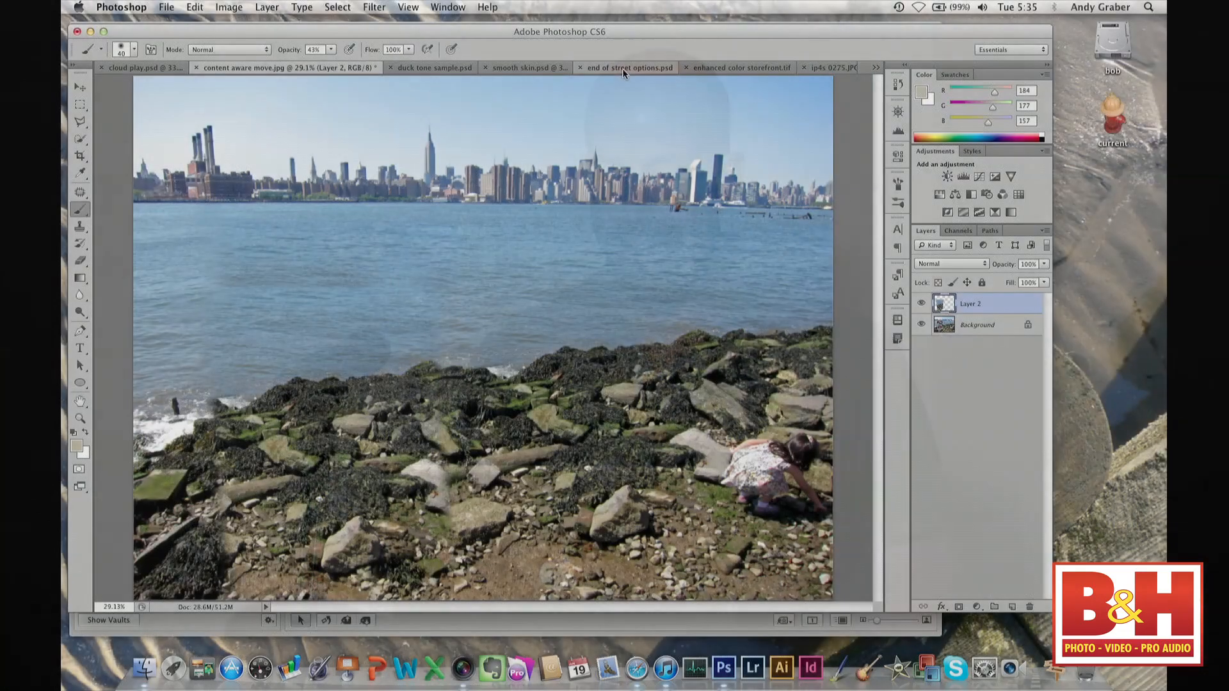
# Look through the end of street options.psd, enhanced color storefront.tif and ip4s 0275.JPG documents.
pyautogui.click(620, 67)
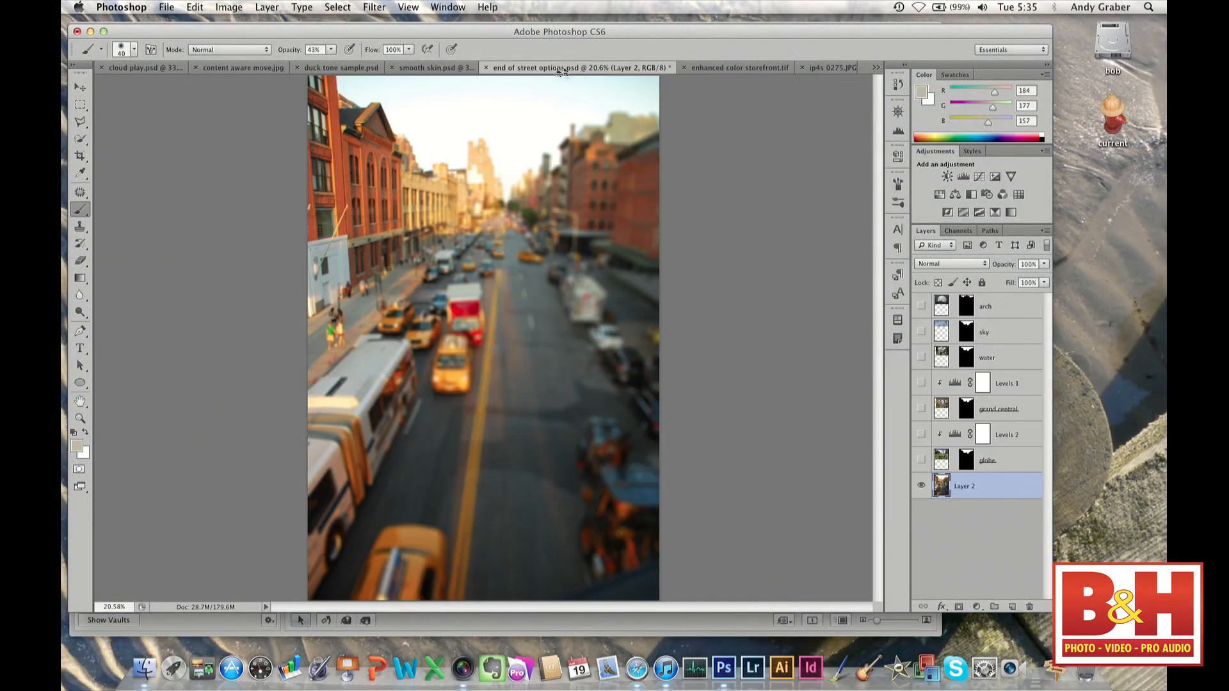
pyautogui.click(727, 66)
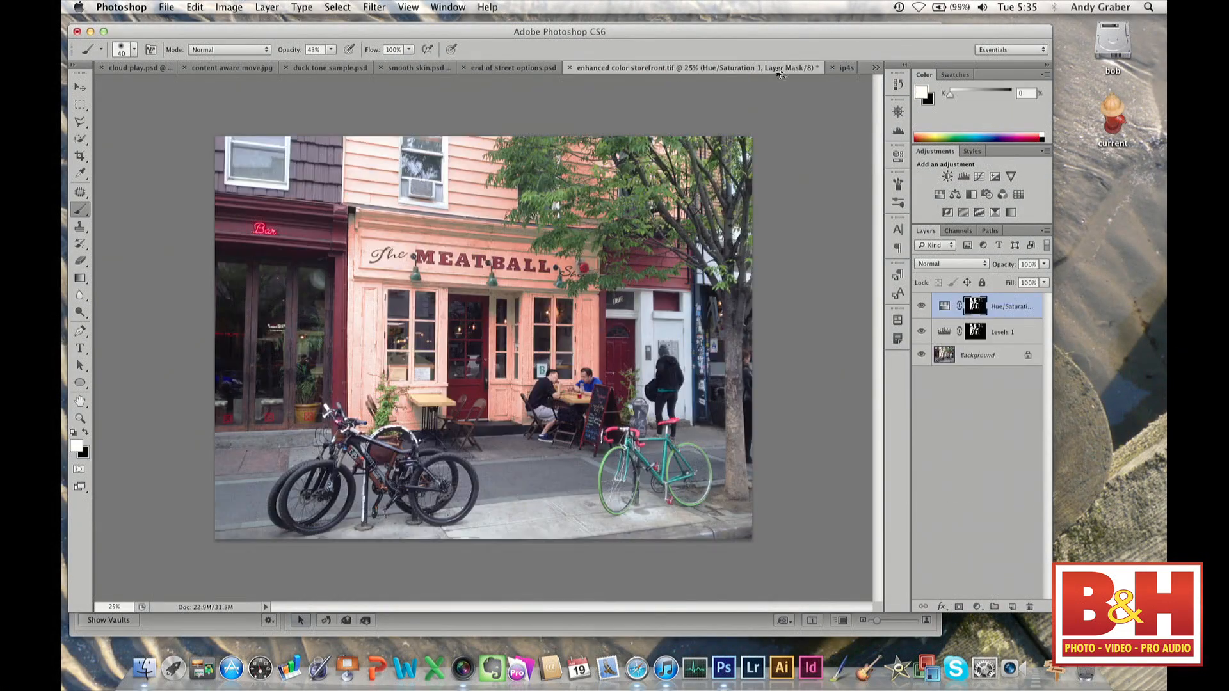
pyautogui.click(845, 67)
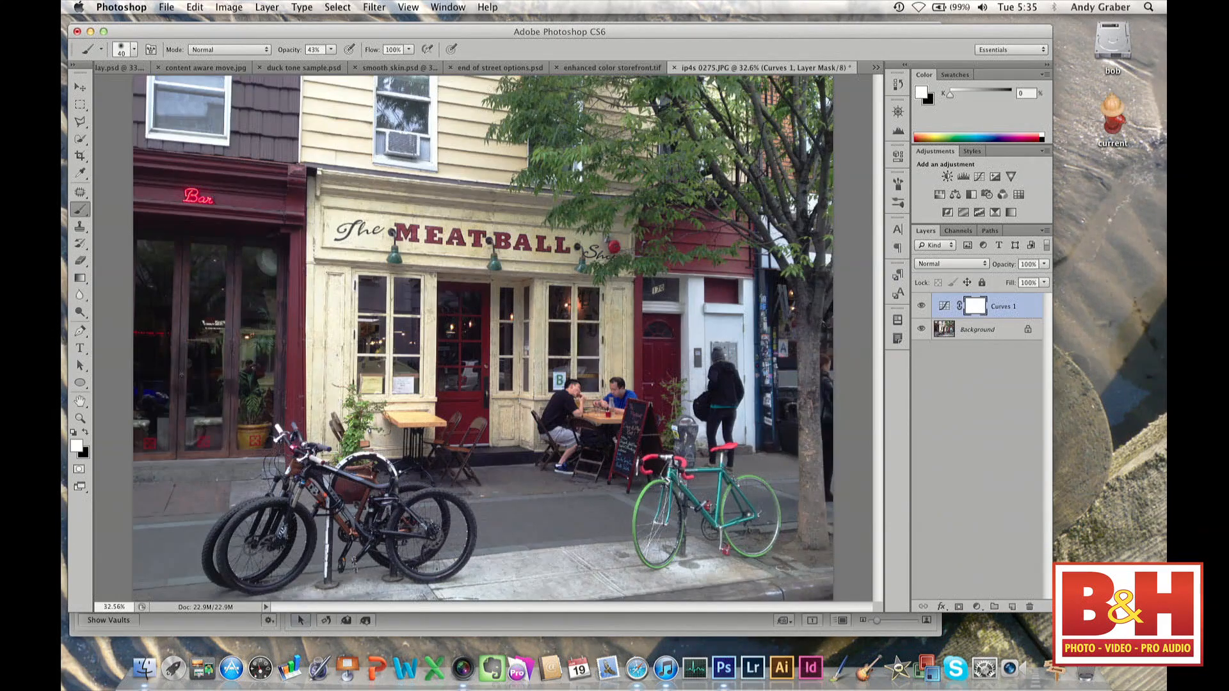
# In duck tone sample.psd, hide the Background and Curves 1 layers so that only the cut-out duck on Layer 1 shows.
pyautogui.click(302, 68)
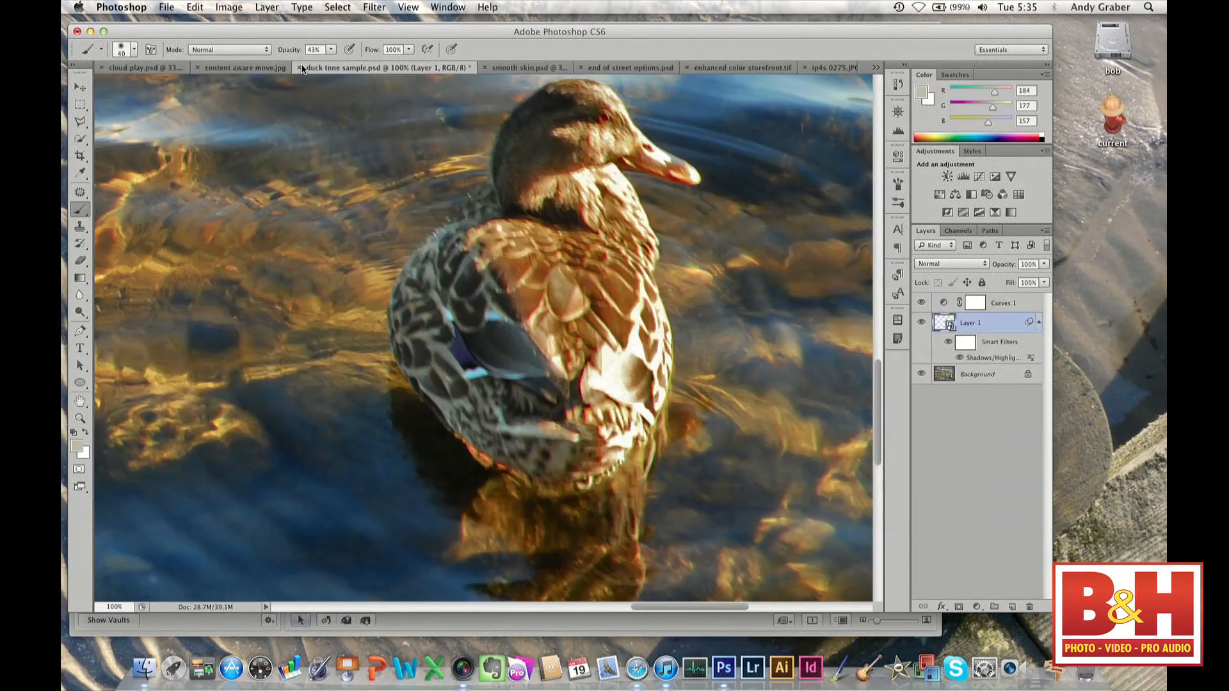
pyautogui.scroll(3, 785, 213)
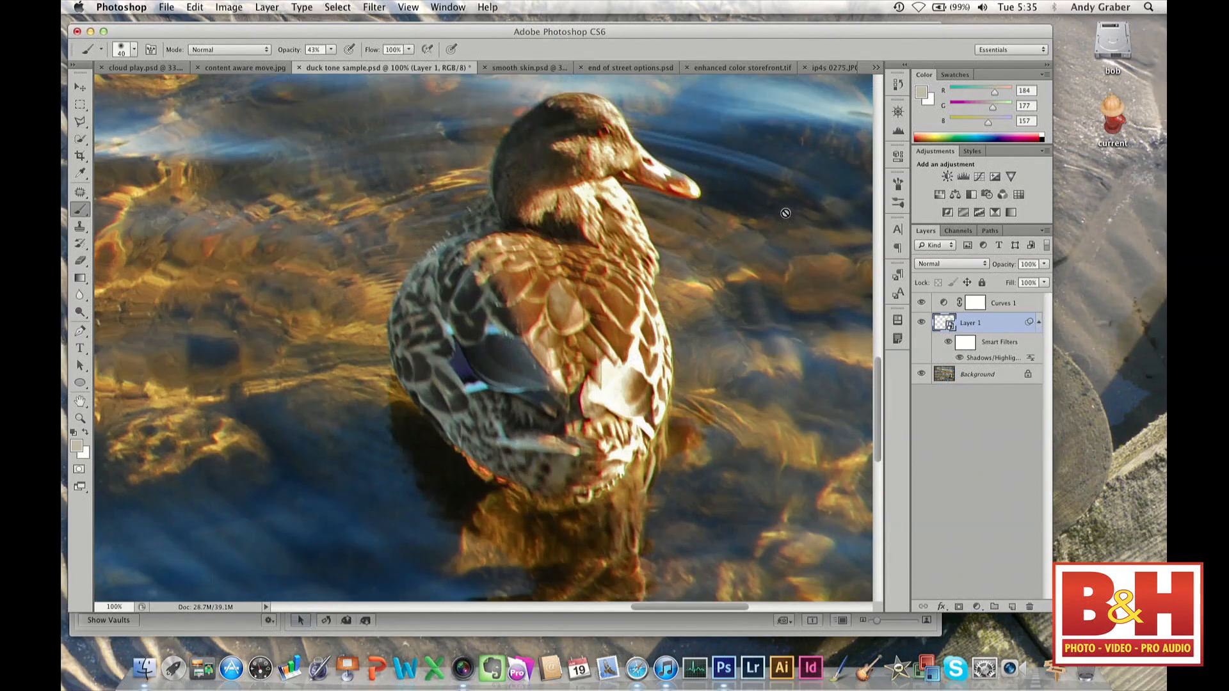
pyautogui.scroll(1, 785, 213)
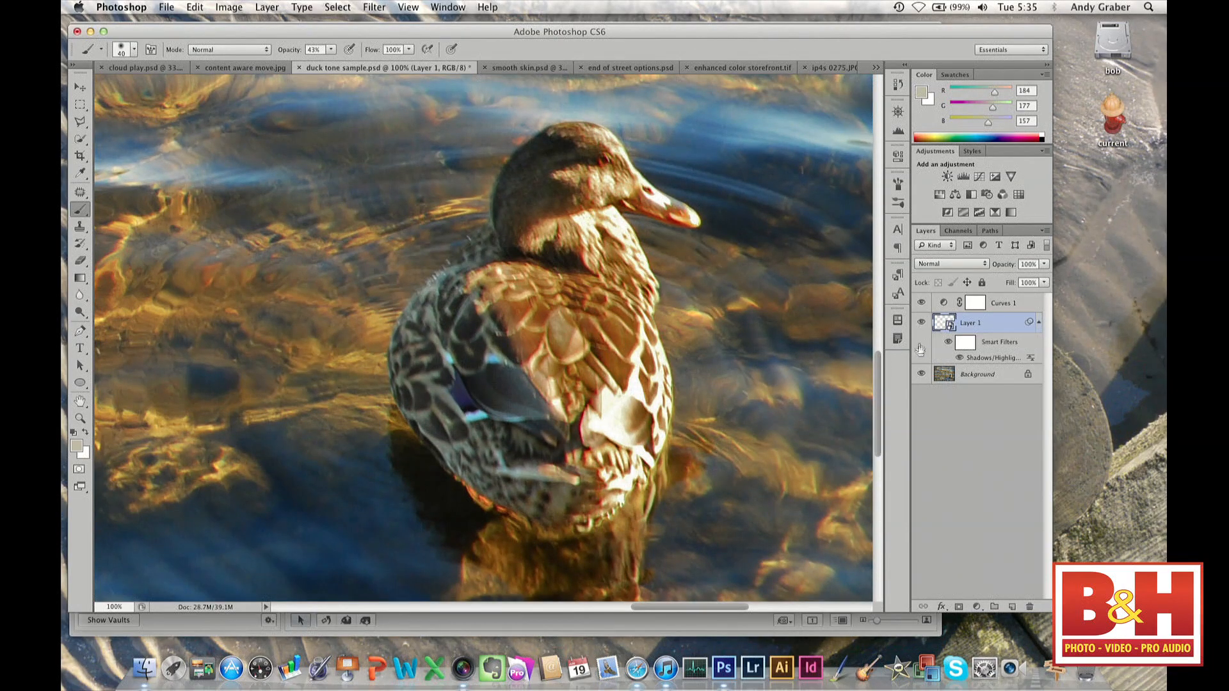
pyautogui.click(920, 374)
pyautogui.click(921, 303)
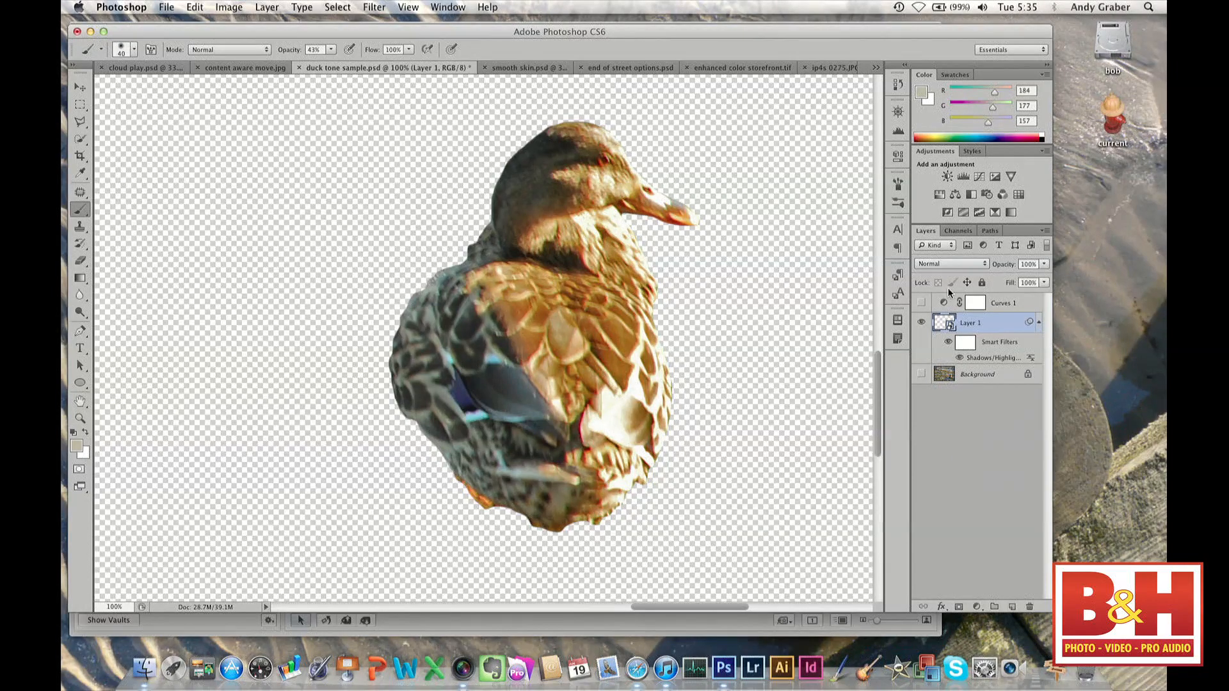
pyautogui.click(921, 375)
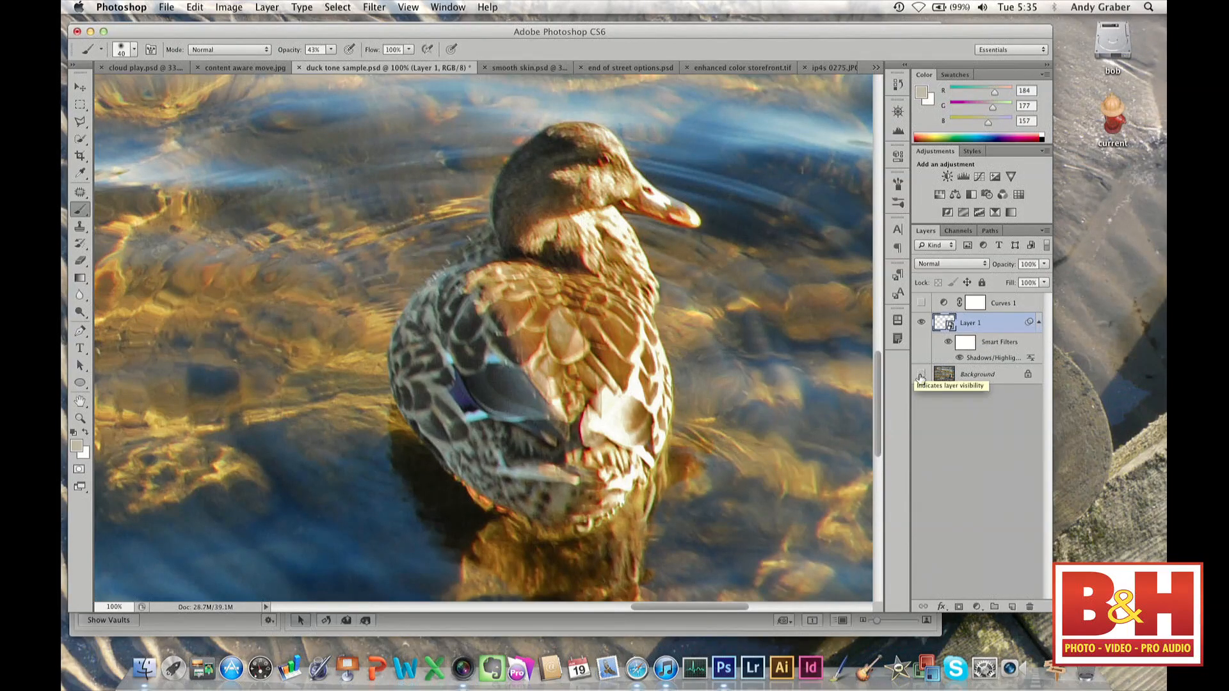
pyautogui.click(921, 375)
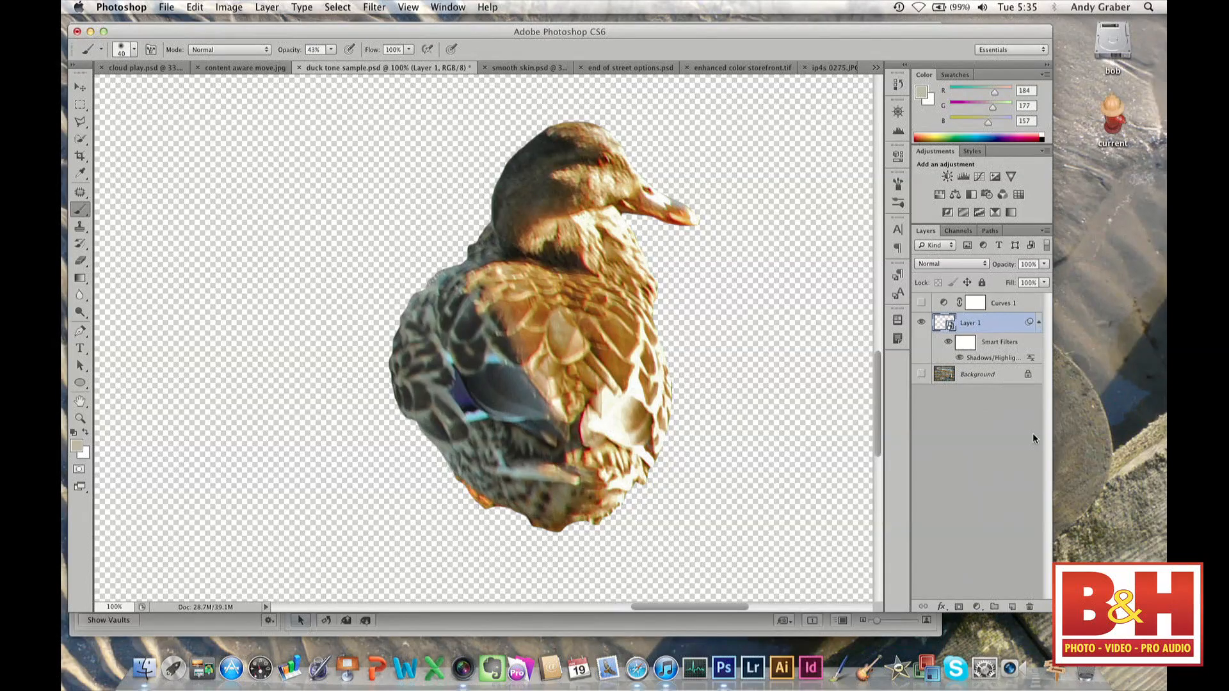
# Copy the duck's Layer 1 into content aware move.jpg with the Move tool, placing it at the water's edge on the rocks.
pyautogui.click(79, 84)
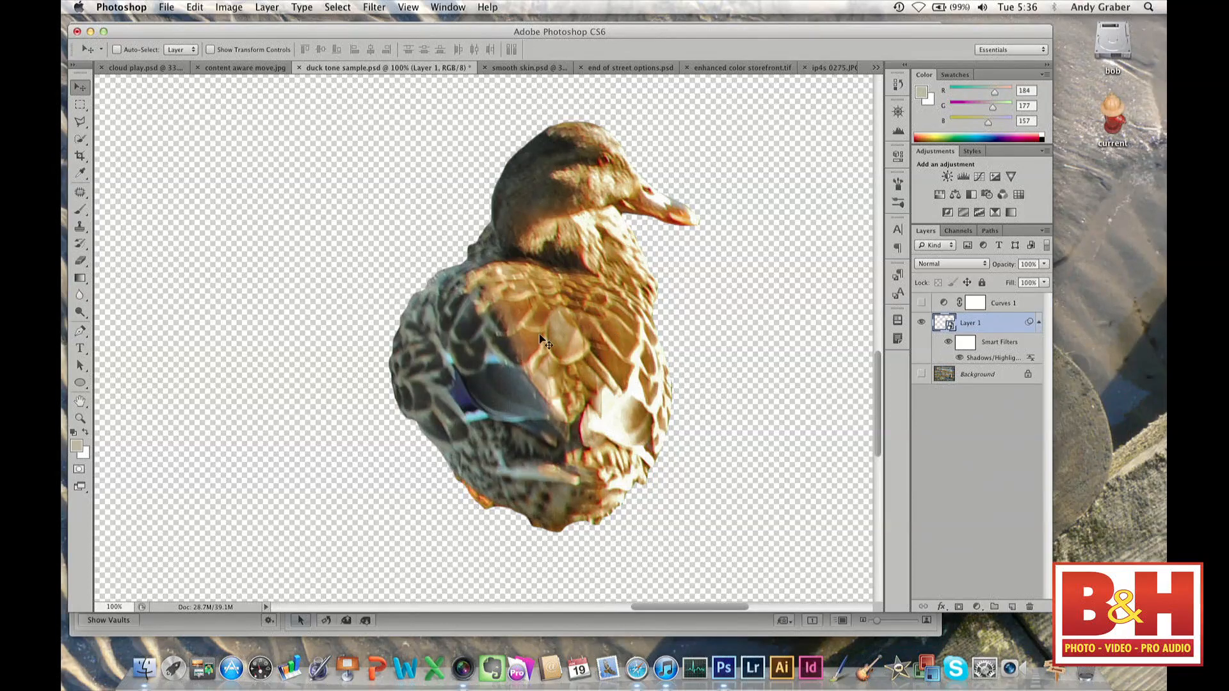
pyautogui.moveTo(469, 318); pyautogui.dragTo(235, 71)
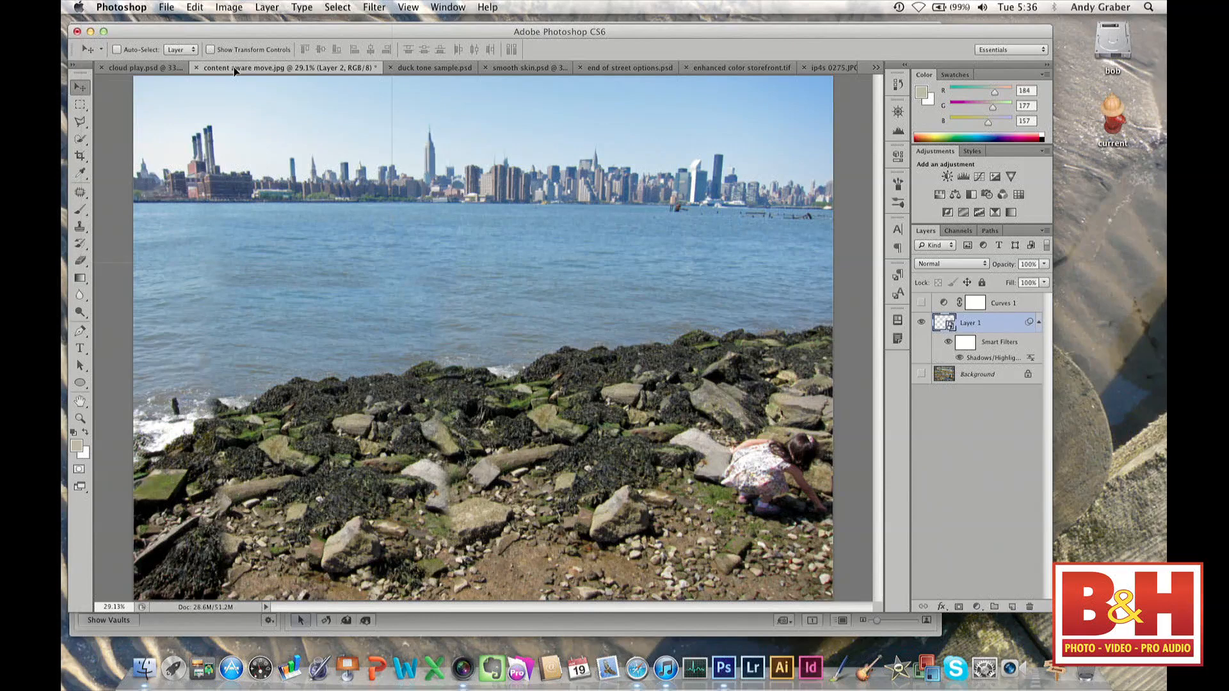
pyautogui.moveTo(235, 70); pyautogui.dragTo(481, 378)
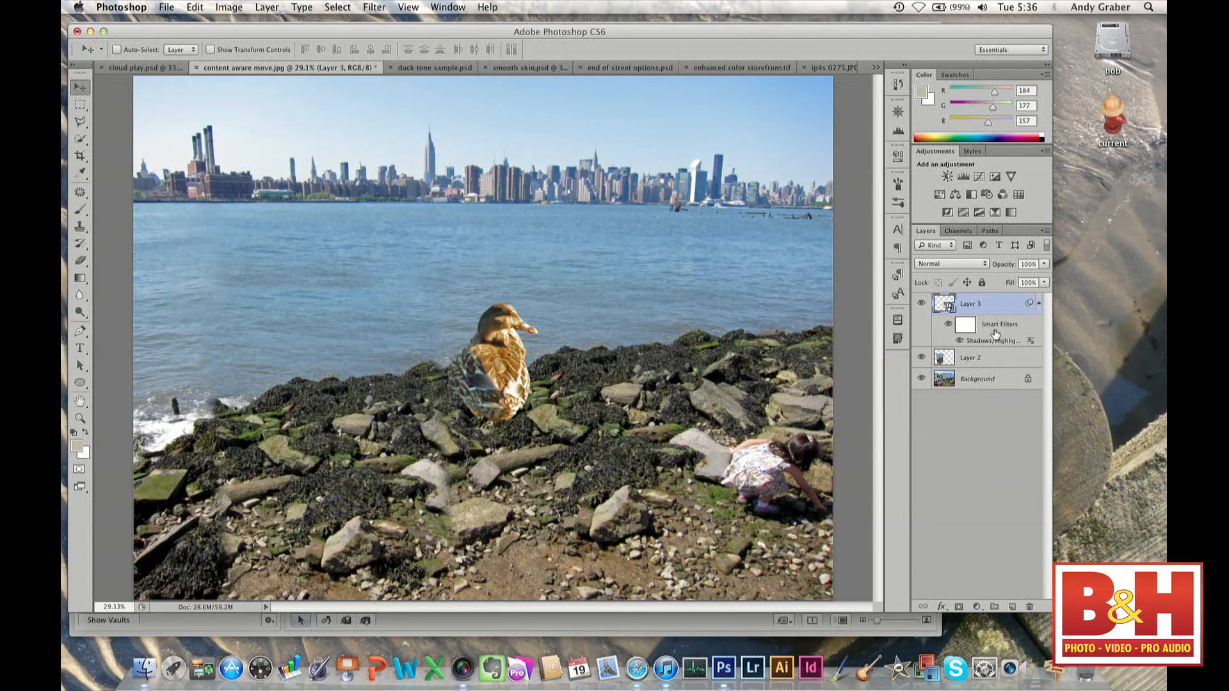
# Compare the copied duck with its Shadows/Highlights smart filter off and on, and move the duck along the rocks closer to the girl.
pyautogui.click(962, 341)
pyautogui.click(962, 341)
pyautogui.moveTo(493, 378); pyautogui.dragTo(625, 363)
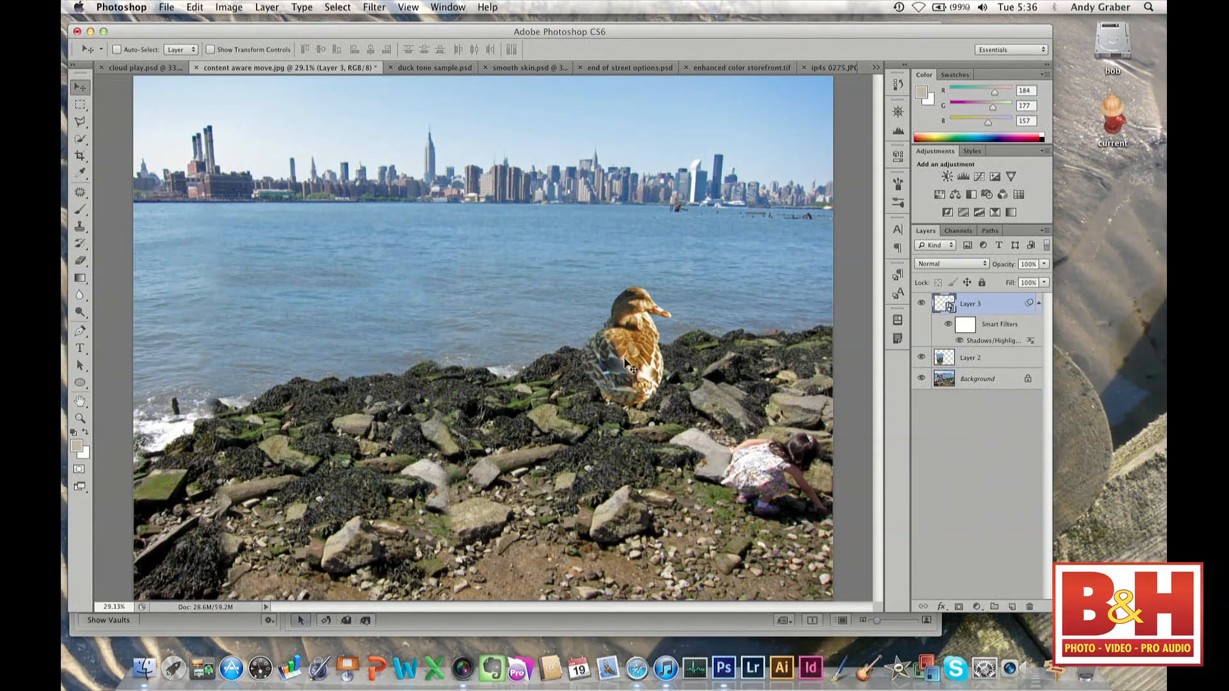
# In duck tone sample.psd, hide Layer 1, show the Background layer and make it the active layer.
pyautogui.click(447, 66)
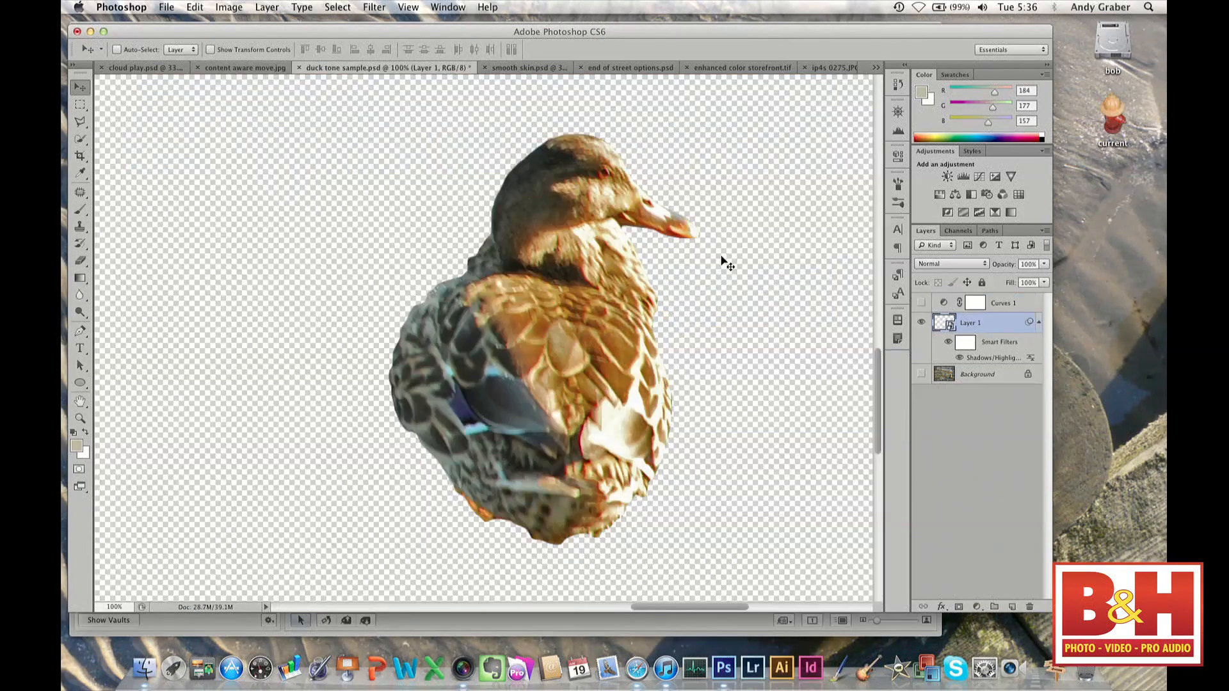
pyautogui.click(921, 323)
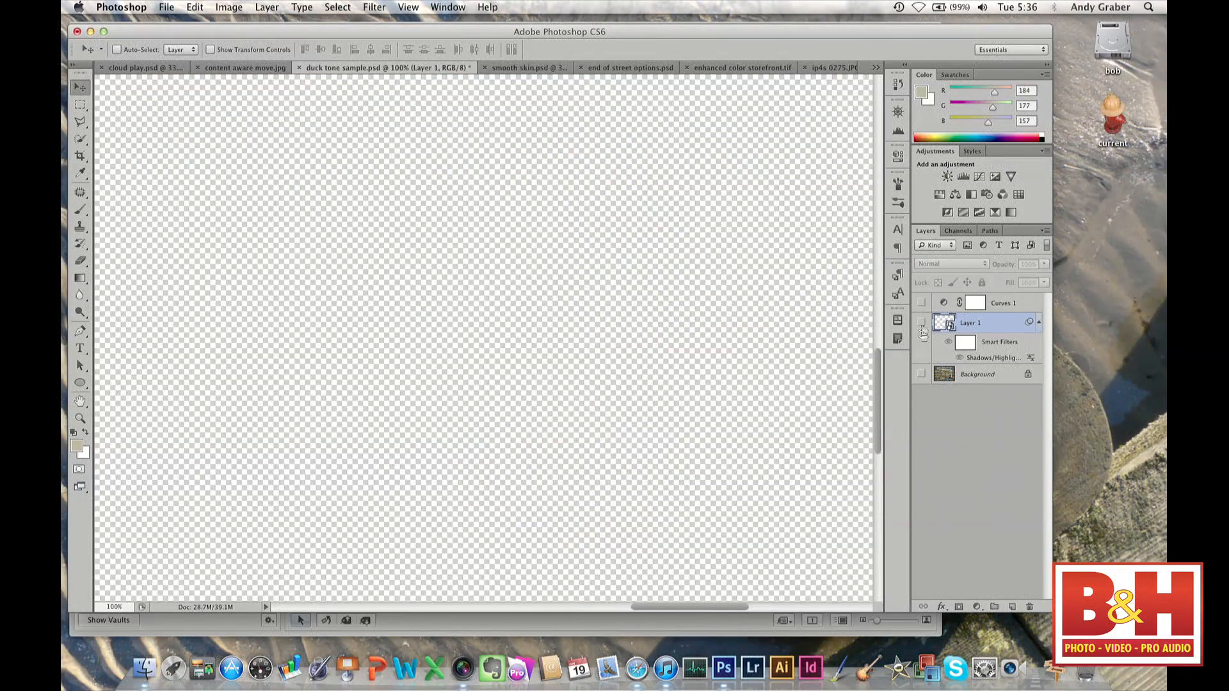
pyautogui.click(920, 375)
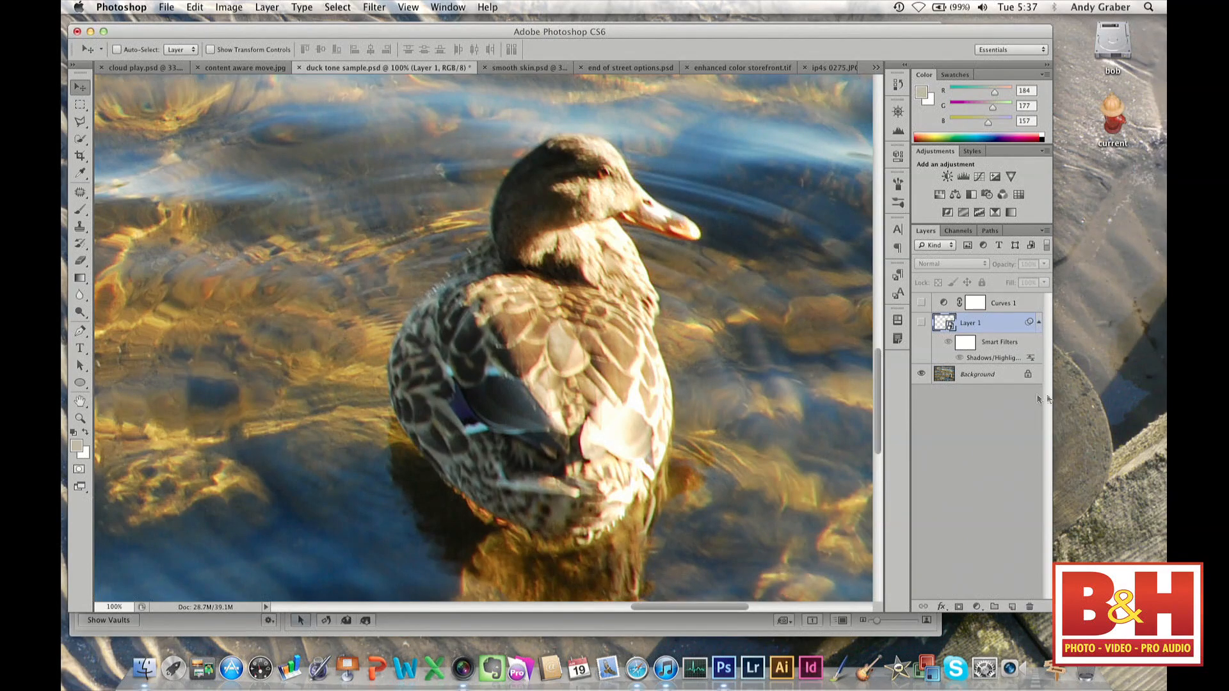
pyautogui.click(988, 379)
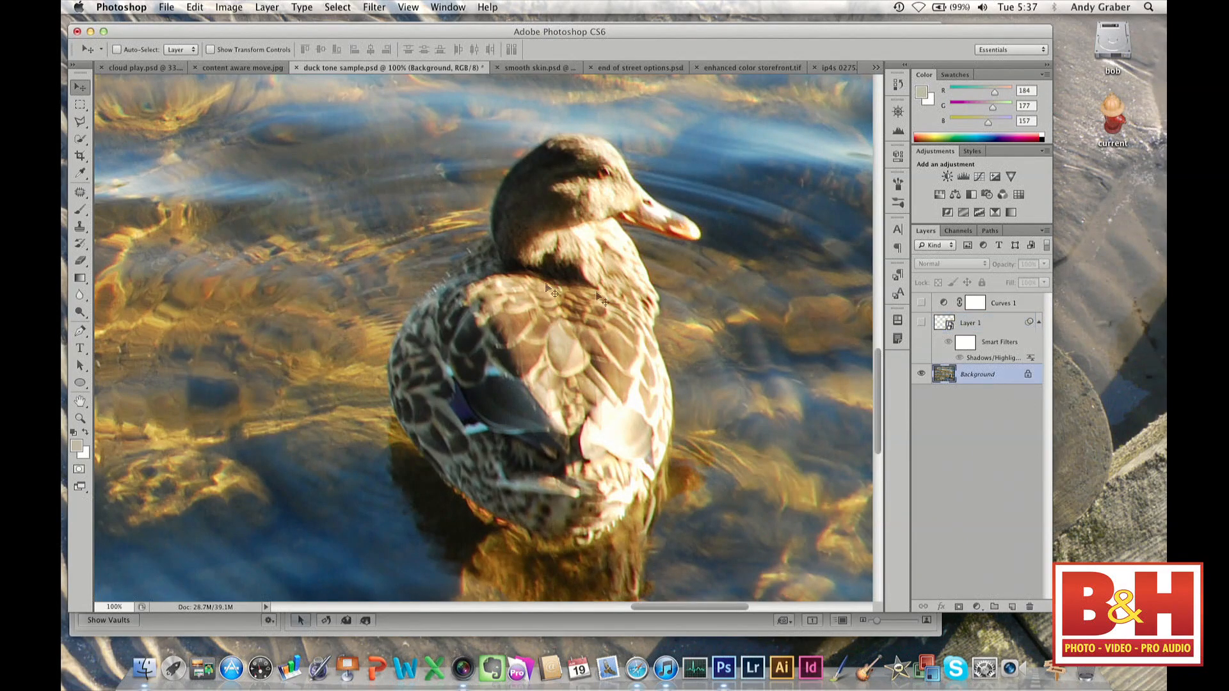
# Select the whole duck on the Background layer with the Quick Selection tool, adding and subtracting areas along its outline.
pyautogui.click(82, 142)
pyautogui.moveTo(582, 138)
pyautogui.mouseDown()
pyautogui.moveTo(536, 215)
pyautogui.moveTo(588, 420)
pyautogui.moveTo(474, 397)
pyautogui.moveTo(498, 430)
pyautogui.moveTo(447, 380)
pyautogui.moveTo(440, 328)
pyautogui.moveTo(420, 371)
pyautogui.moveTo(417, 360)
pyautogui.moveTo(428, 402)
pyautogui.moveTo(526, 498)
pyautogui.moveTo(557, 520)
pyautogui.moveTo(580, 512)
pyautogui.moveTo(639, 430)
pyautogui.moveTo(653, 382)
pyautogui.moveTo(648, 304)
pyautogui.mouseUp()
pyautogui.press('alt')
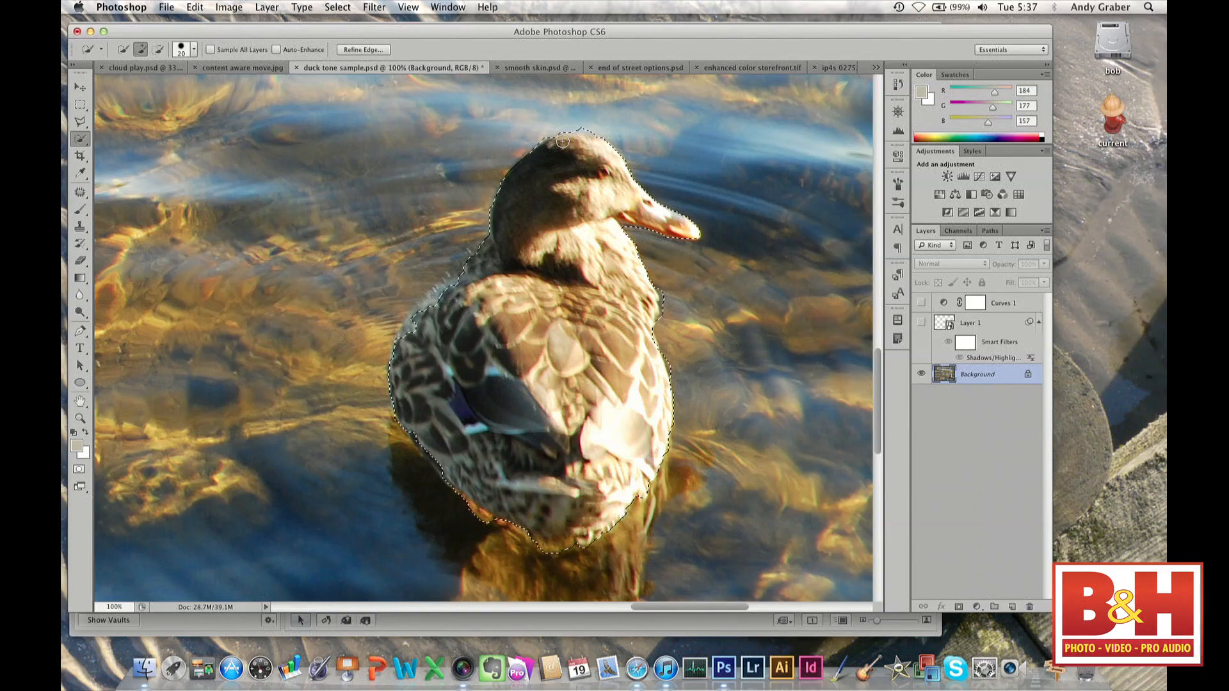
pyautogui.press('alt')
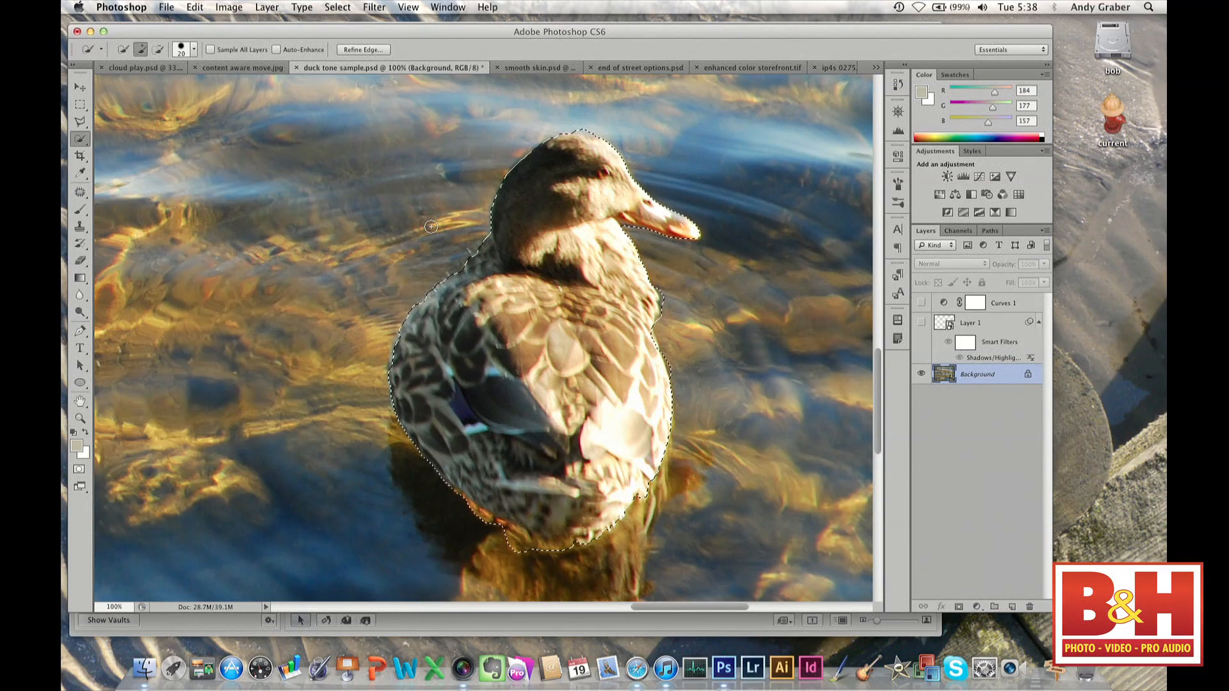
# Open Refine Edge for the duck selection and move the dialog clear of the duck.
pyautogui.click(365, 52)
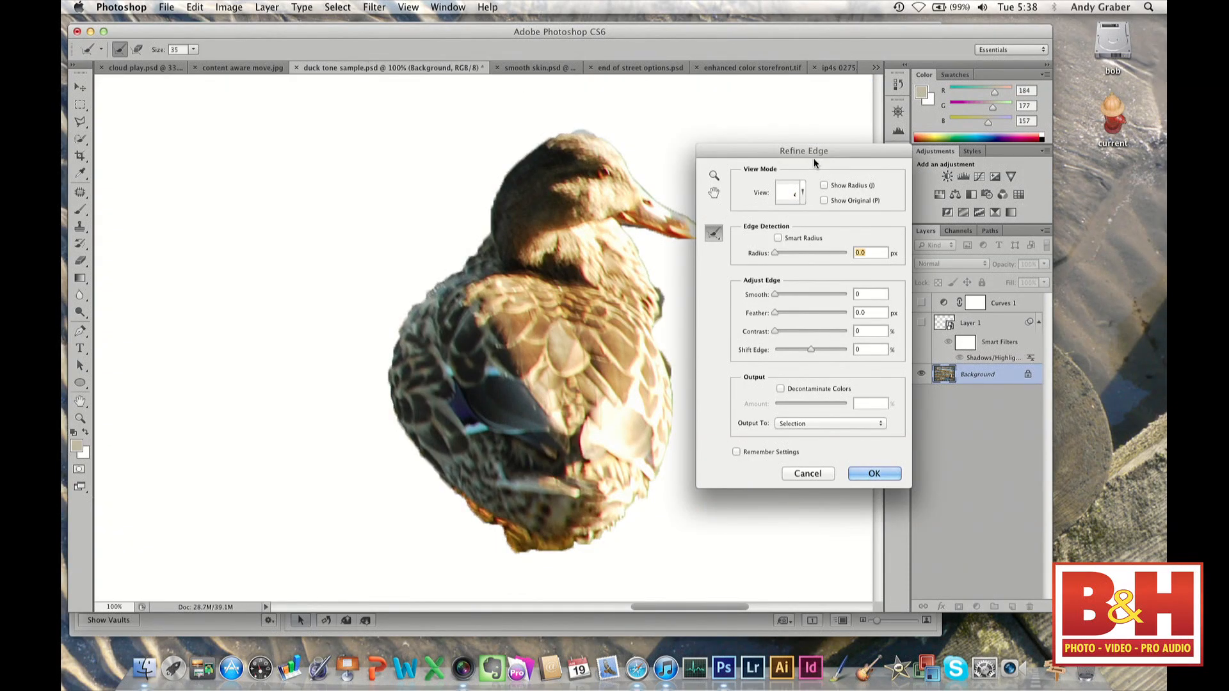
pyautogui.moveTo(811, 151); pyautogui.dragTo(881, 132)
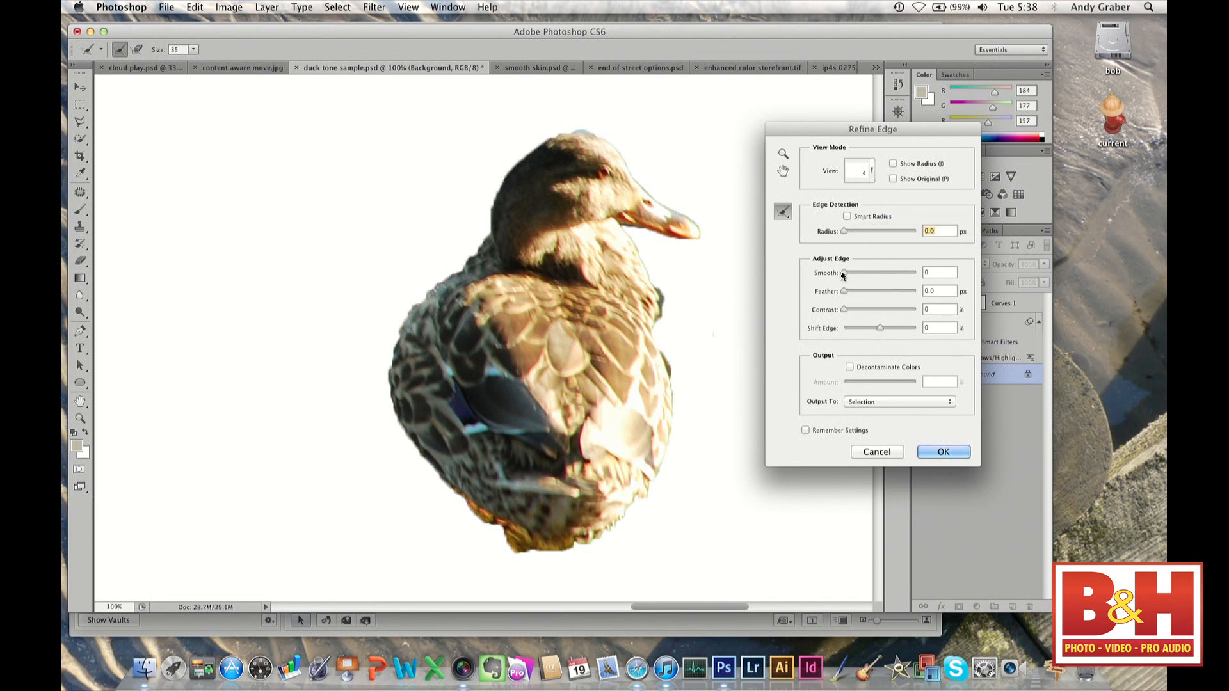
# Try Smooth values up to 100 on the duck's selection edge and return Smooth to 0.
pyautogui.moveTo(843, 276); pyautogui.dragTo(877, 275)
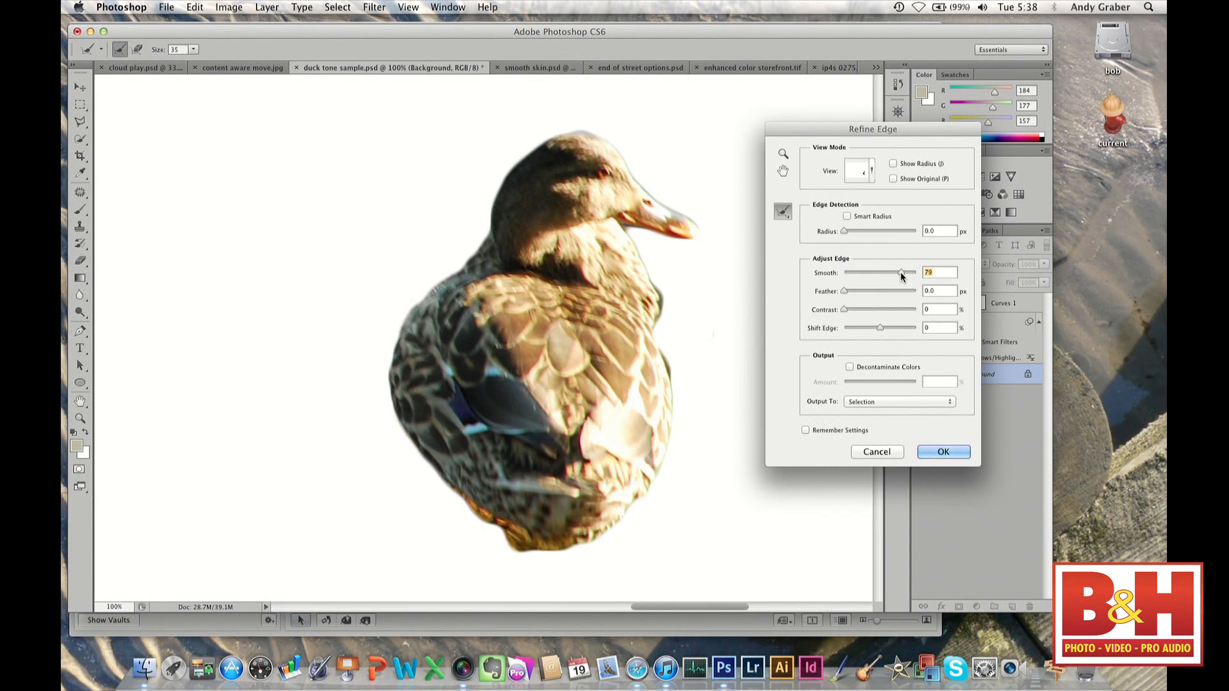
pyautogui.moveTo(901, 274); pyautogui.dragTo(870, 275)
pyautogui.moveTo(870, 274); pyautogui.dragTo(841, 272)
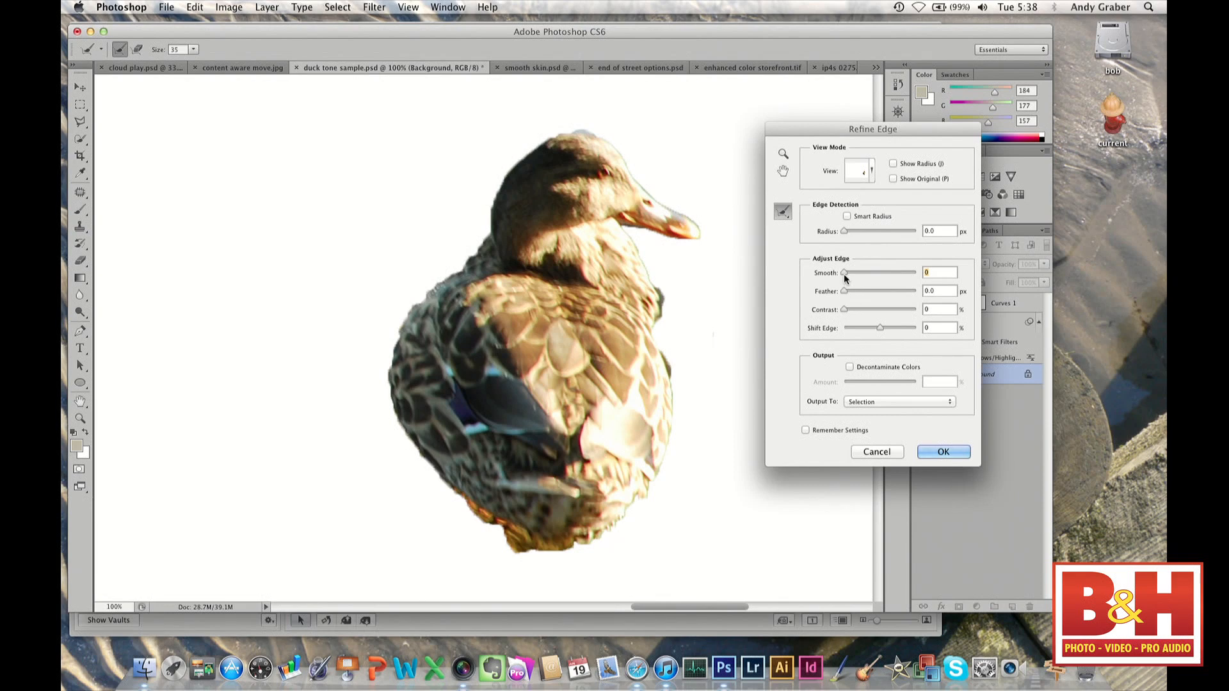
pyautogui.moveTo(843, 272); pyautogui.dragTo(920, 274)
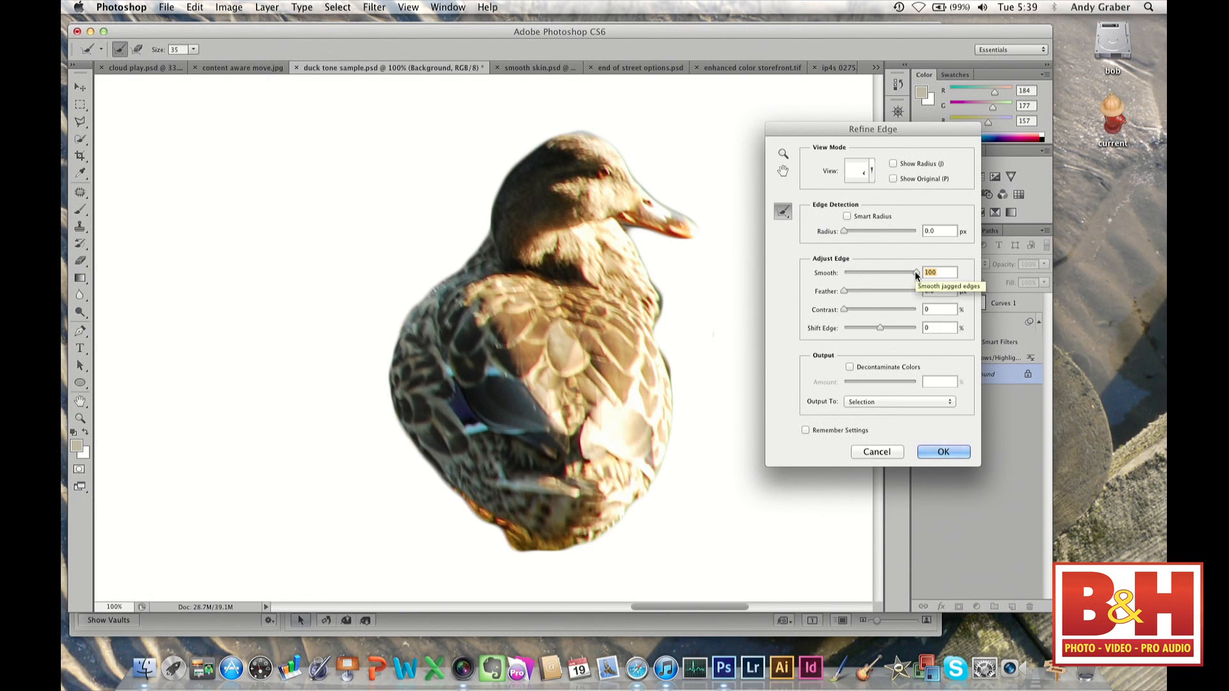
pyautogui.moveTo(916, 274); pyautogui.dragTo(881, 274)
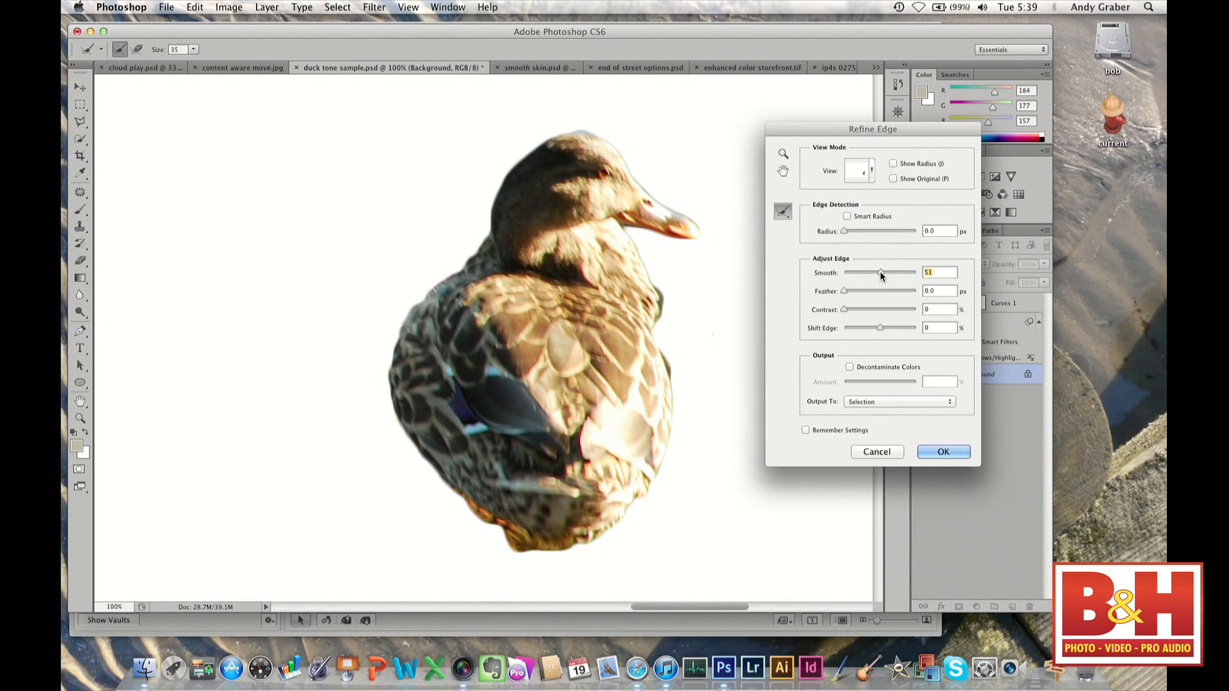
pyautogui.moveTo(880, 271); pyautogui.dragTo(844, 272)
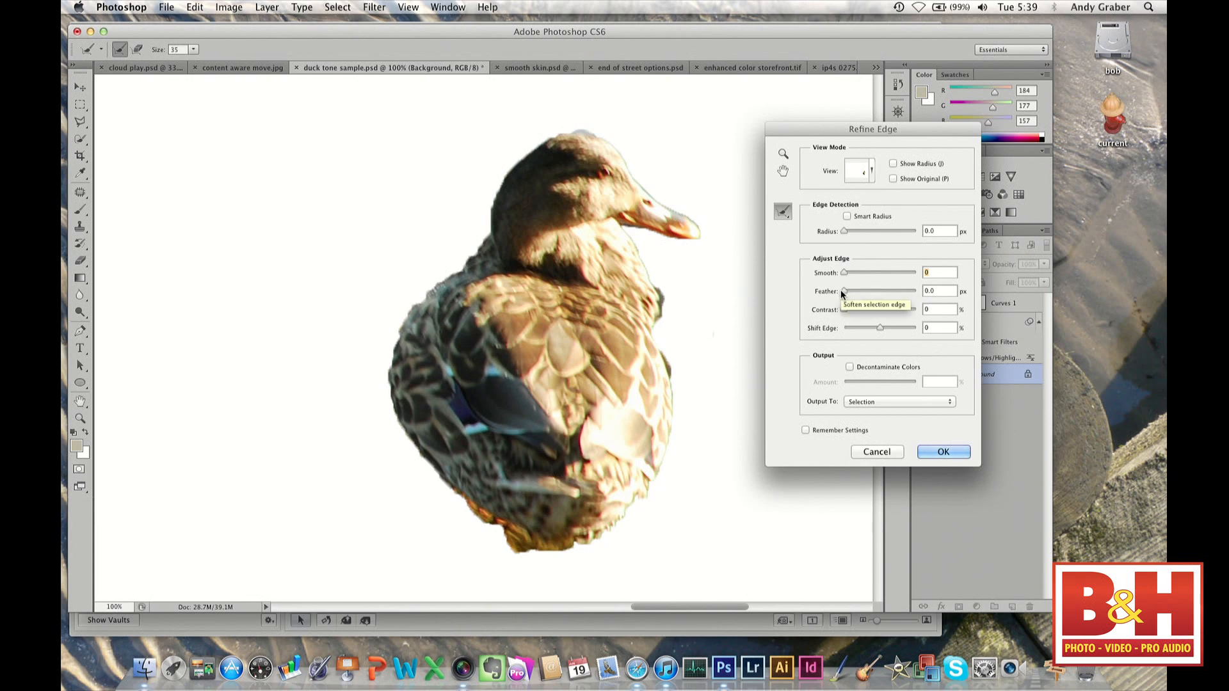
# Set the duck selection's Feather to 4.5 px and its Contrast to 35%.
pyautogui.moveTo(857, 294); pyautogui.dragTo(862, 296)
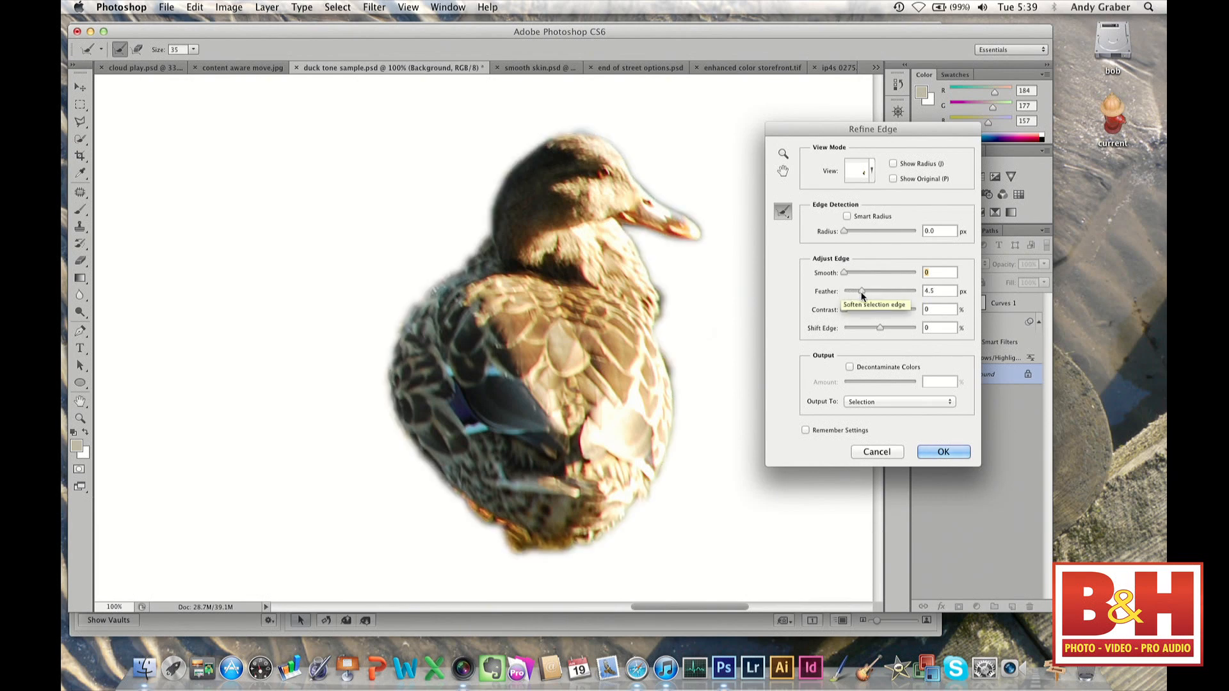
pyautogui.moveTo(843, 309); pyautogui.dragTo(883, 314)
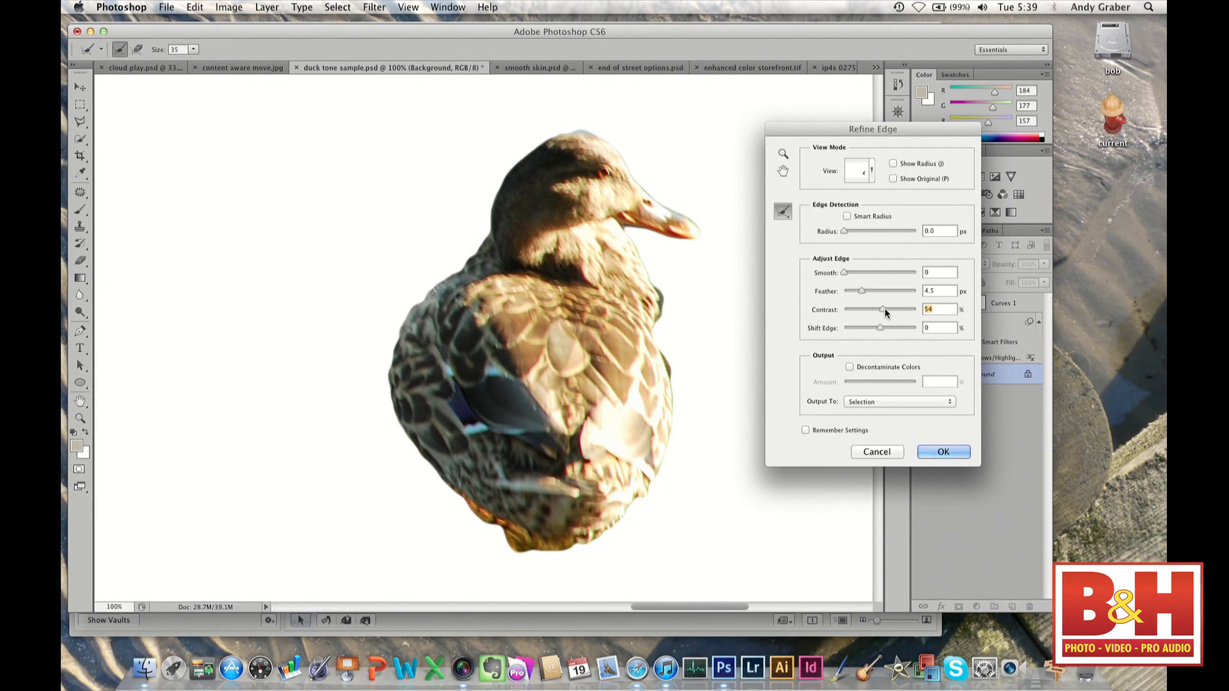
pyautogui.moveTo(878, 309); pyautogui.dragTo(869, 310)
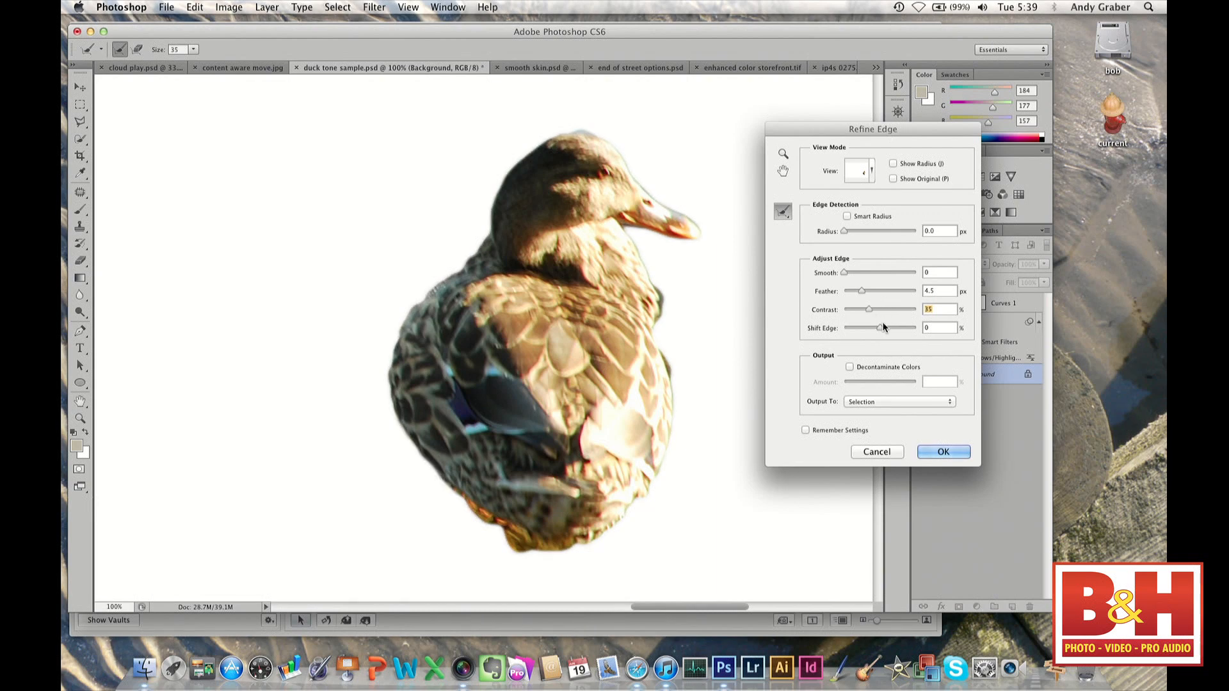
# Set the duck selection's Shift Edge to +53% and apply the Refine Edge settings.
pyautogui.moveTo(881, 327)
pyautogui.mouseDown()
pyautogui.moveTo(858, 331)
pyautogui.moveTo(871, 331)
pyautogui.mouseUp()
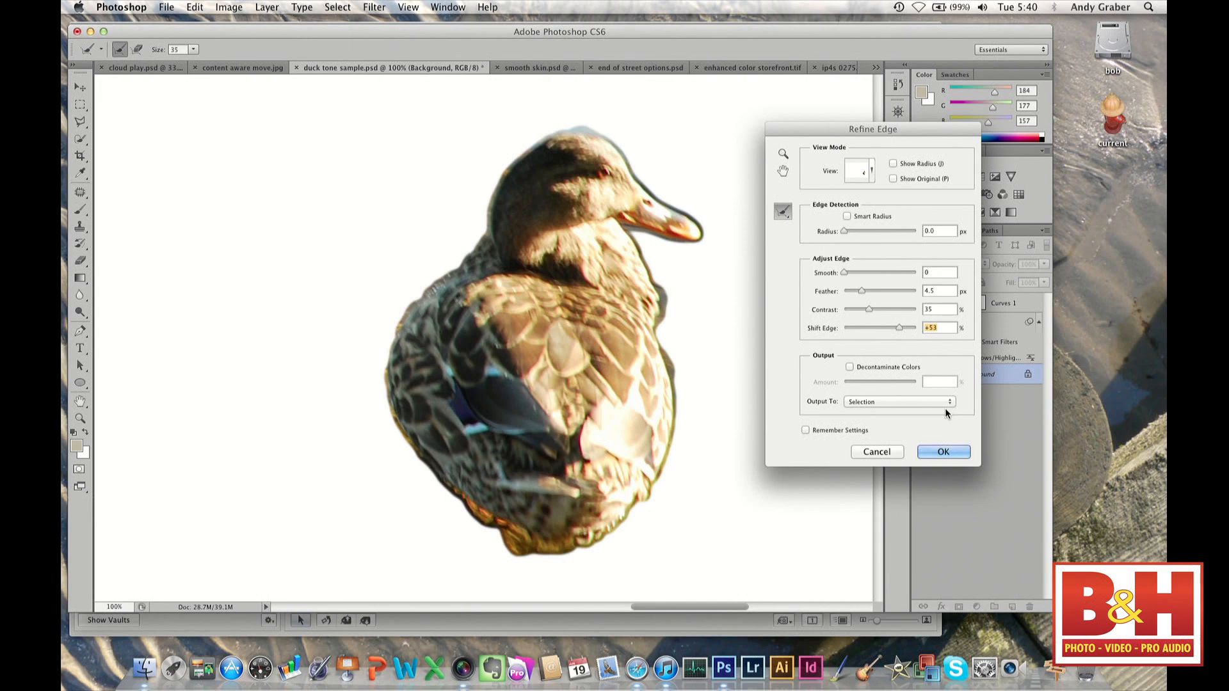
pyautogui.click(937, 451)
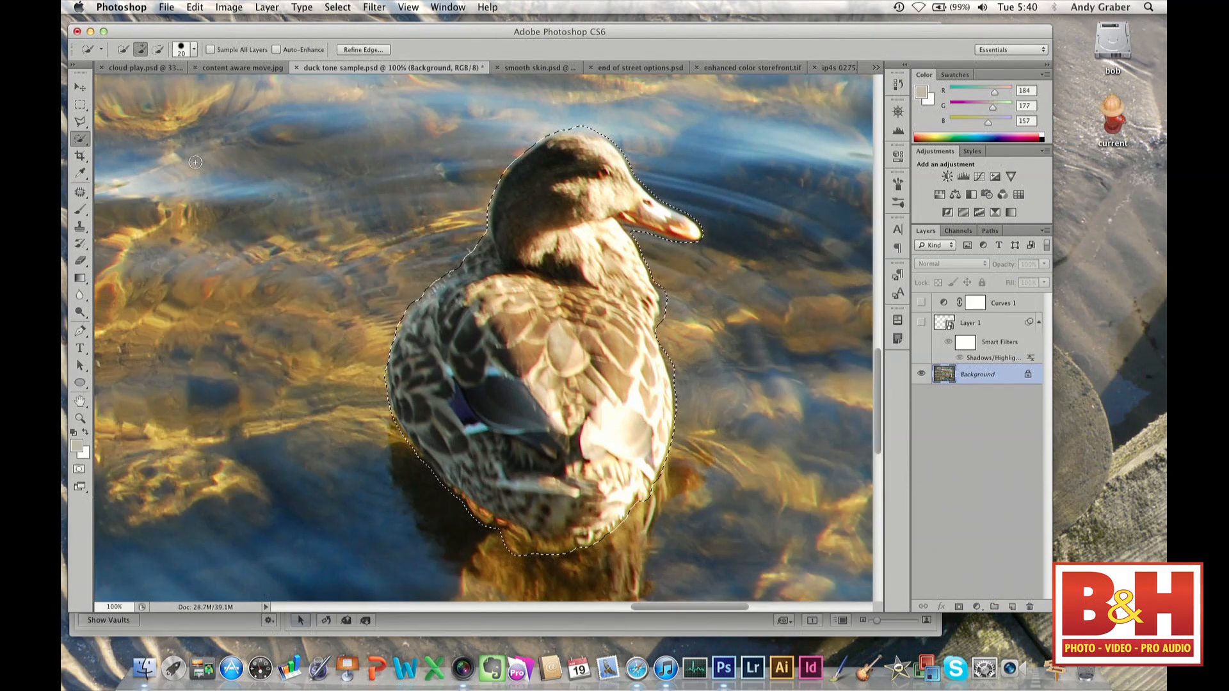
# Copy the selected duck into content aware move.jpg with the Move tool and place it beside the existing duck.
pyautogui.click(80, 86)
pyautogui.moveTo(518, 374)
pyautogui.mouseDown()
pyautogui.moveTo(221, 130)
pyautogui.moveTo(243, 70)
pyautogui.moveTo(621, 357)
pyautogui.mouseUp()
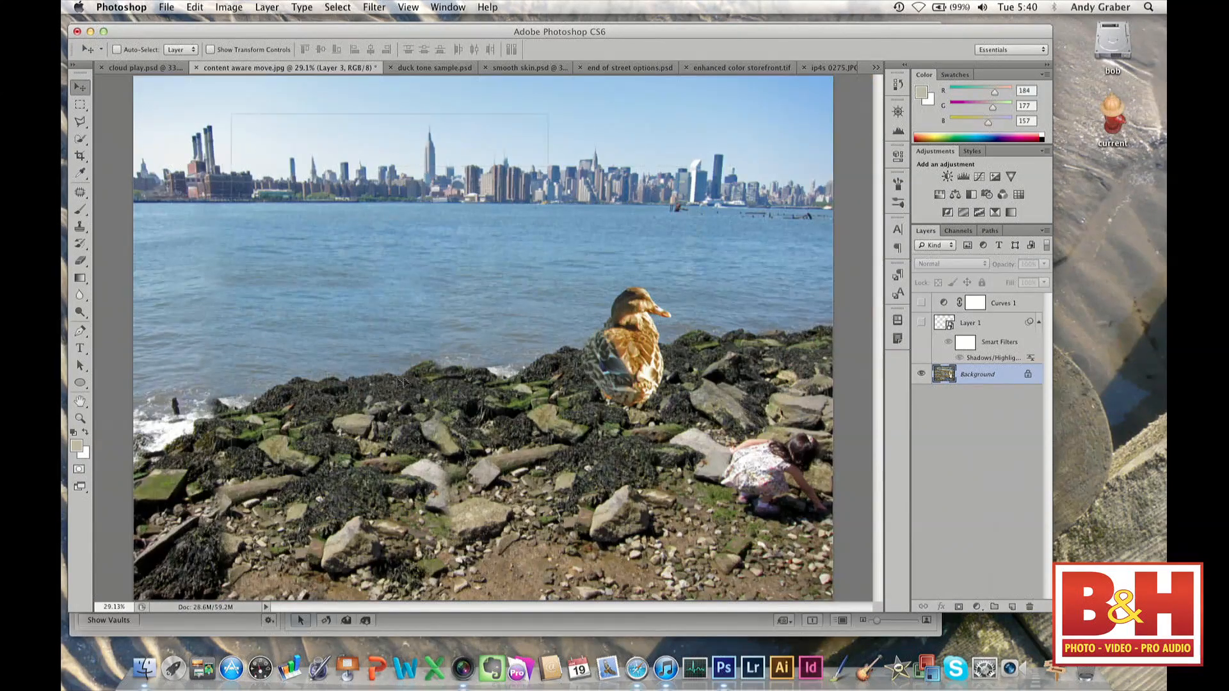
pyautogui.moveTo(467, 380); pyautogui.dragTo(507, 386)
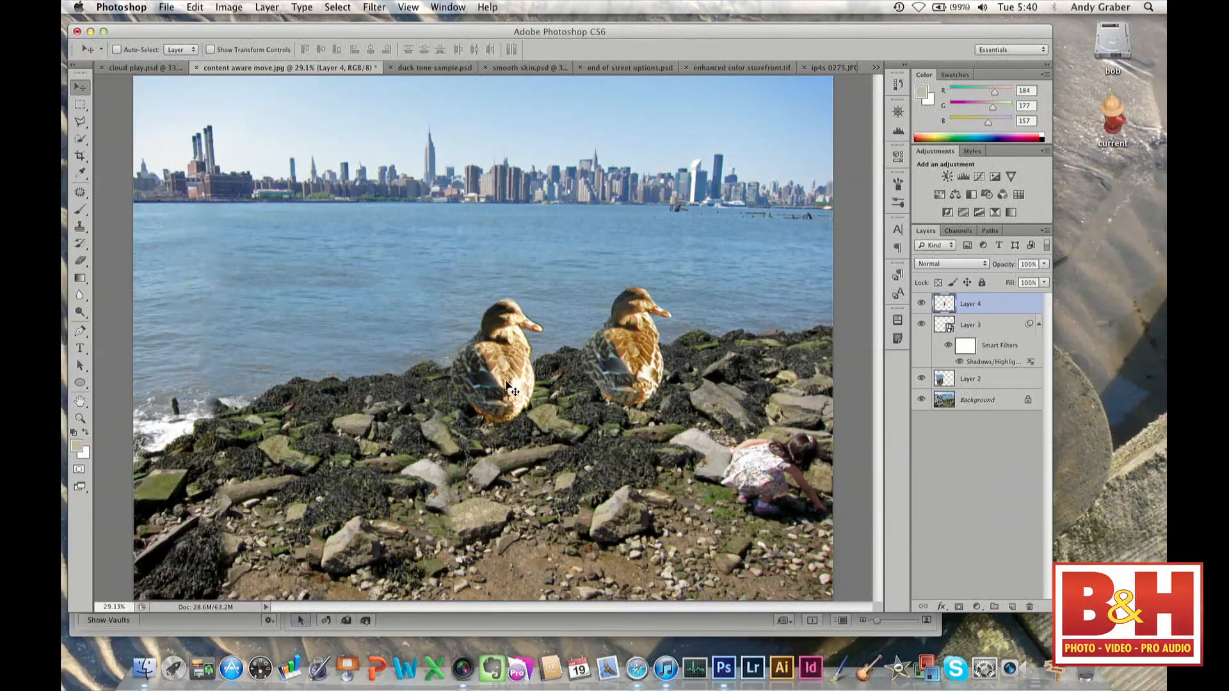
# Examine the edges of both ducks up close, comparing the new duck's outline with the existing one's.
pyautogui.press('super+equal')
pyautogui.press('super+equal')
pyautogui.press('super+equal')
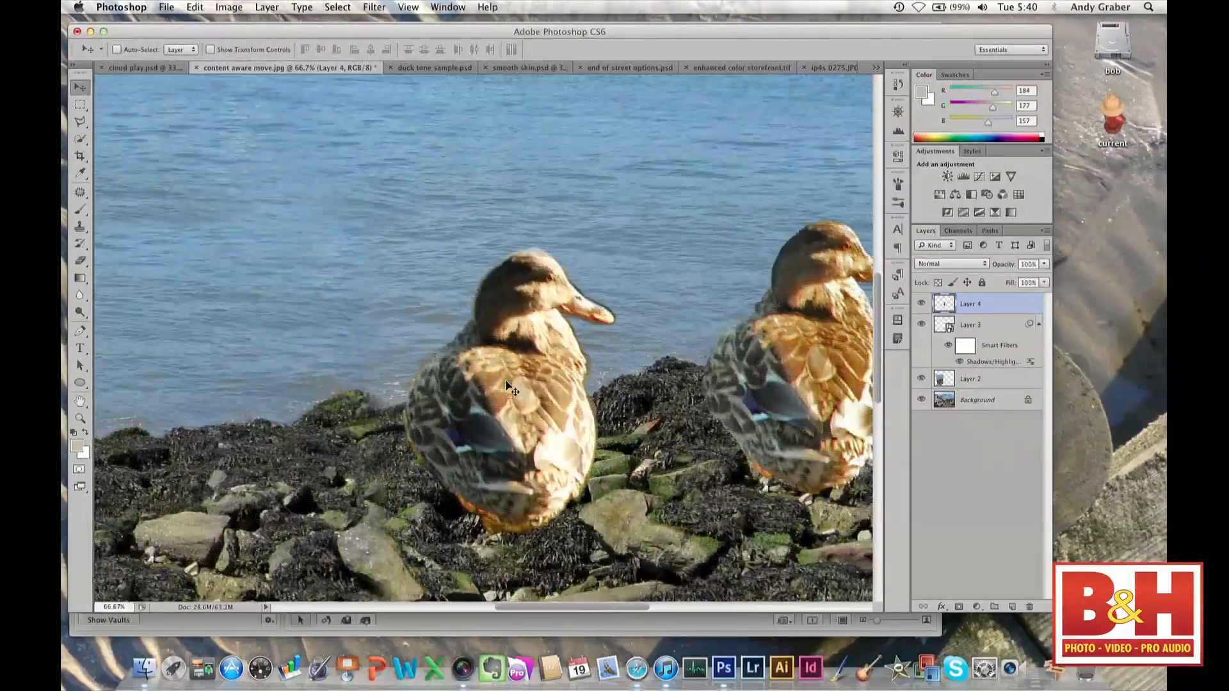
pyautogui.hscroll(10, 508, 386)
pyautogui.scroll(-4, 508, 386)
pyautogui.hscroll(-8, 508, 386)
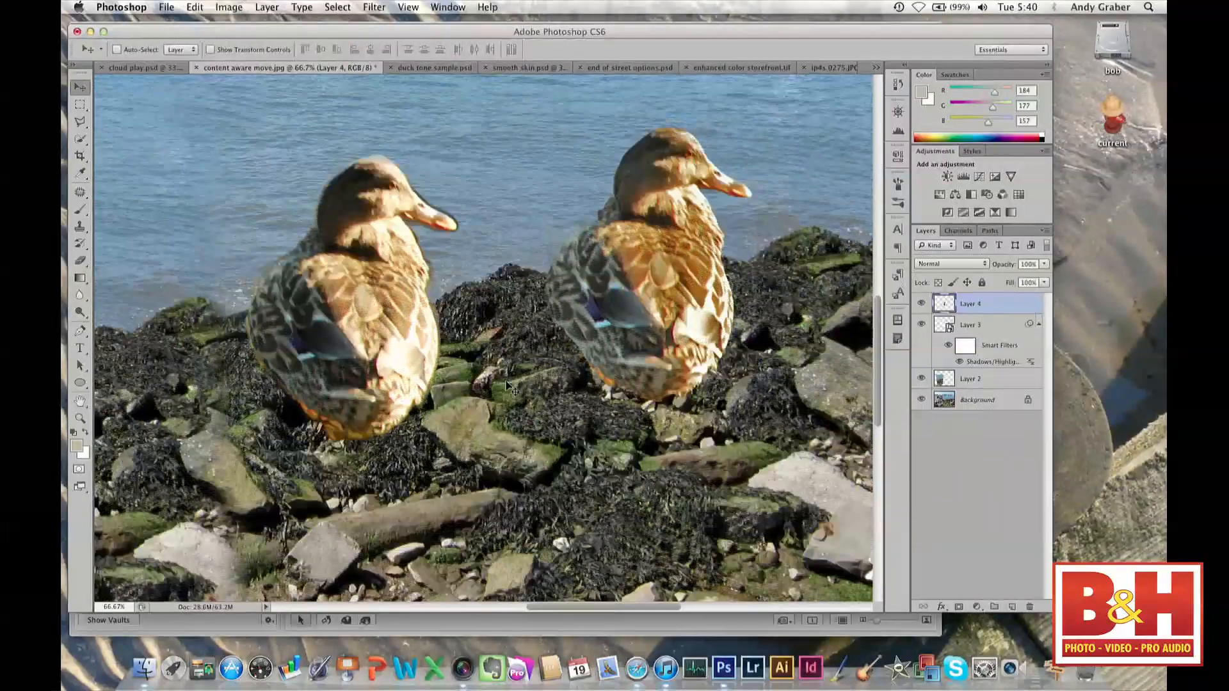
pyautogui.hscroll(-6, 508, 386)
pyautogui.scroll(-2, 507, 386)
pyautogui.hscroll(3, 508, 385)
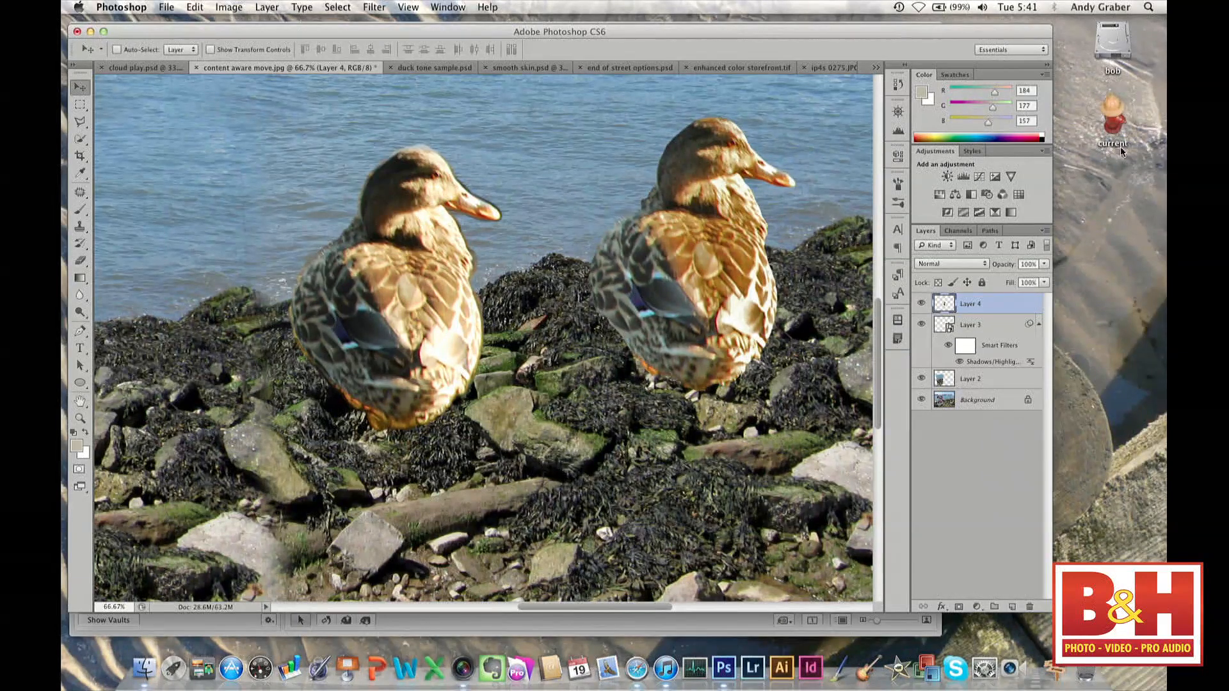
# Load the outline of the new duck on Layer 4 as a selection, keeping the Move tool active.
pyautogui.keyDown('super'); pyautogui.click(948, 308); pyautogui.keyUp('super')
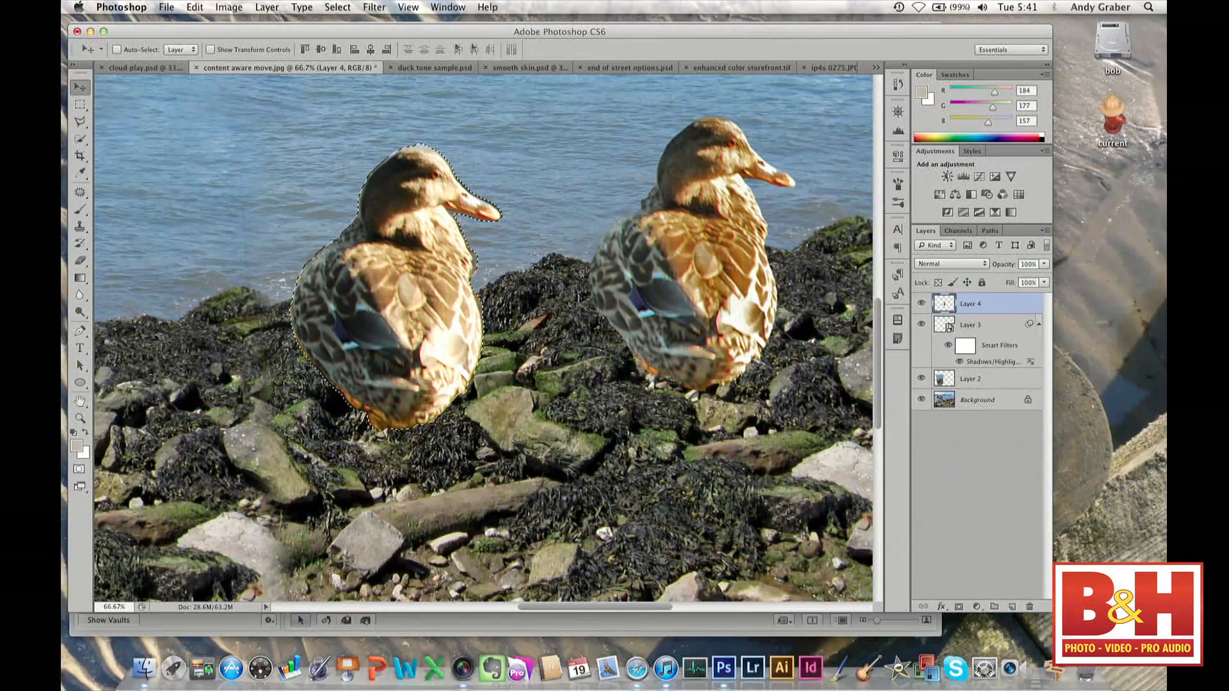
pyautogui.click(80, 121)
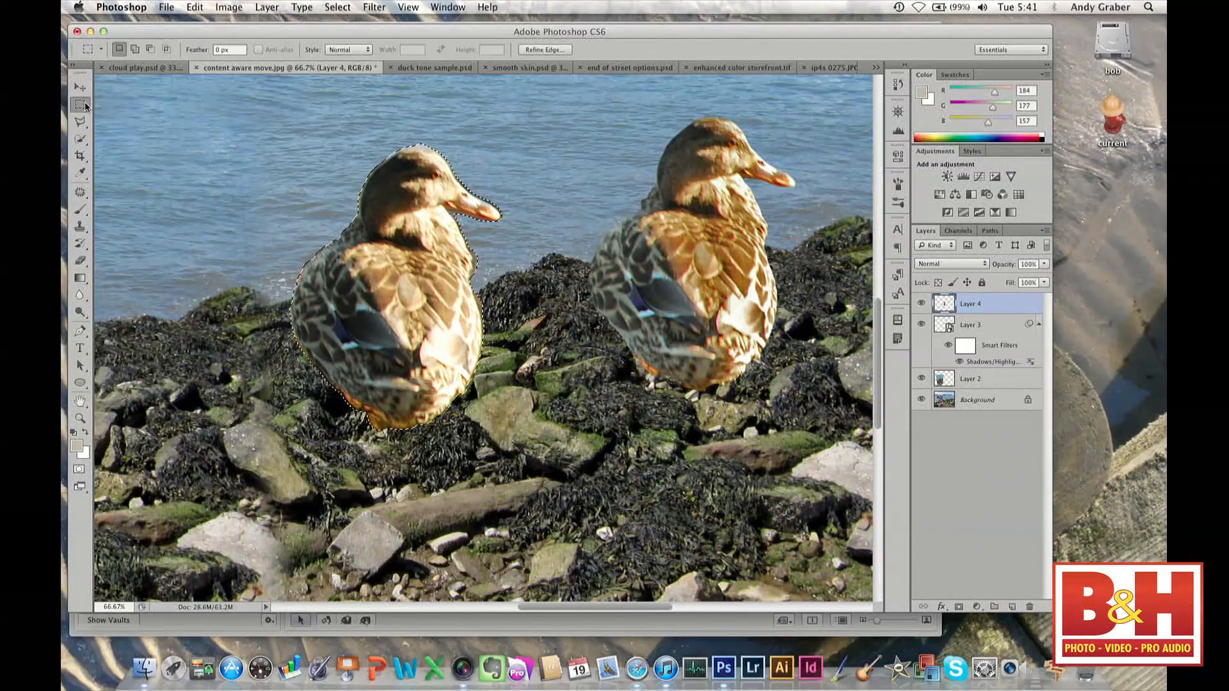
pyautogui.click(80, 89)
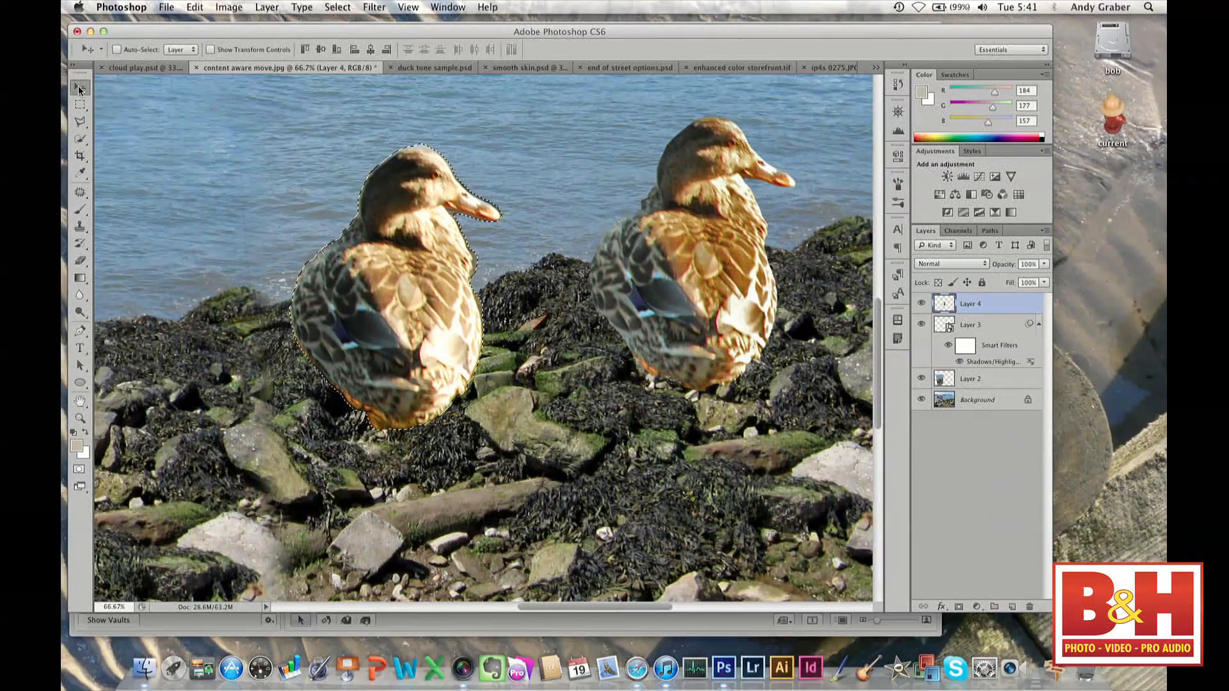
# Try a Shift Edge of -96% on the new duck's selection in Refine Edge and cancel it.
pyautogui.click(337, 7)
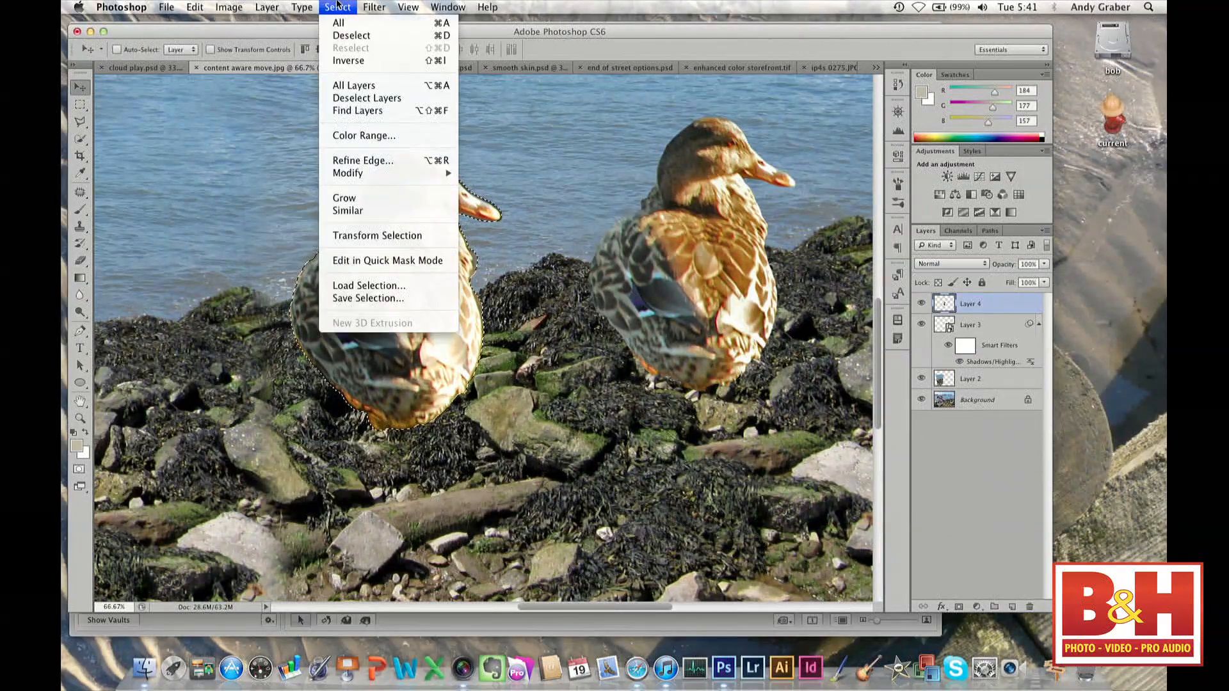
pyautogui.click(352, 161)
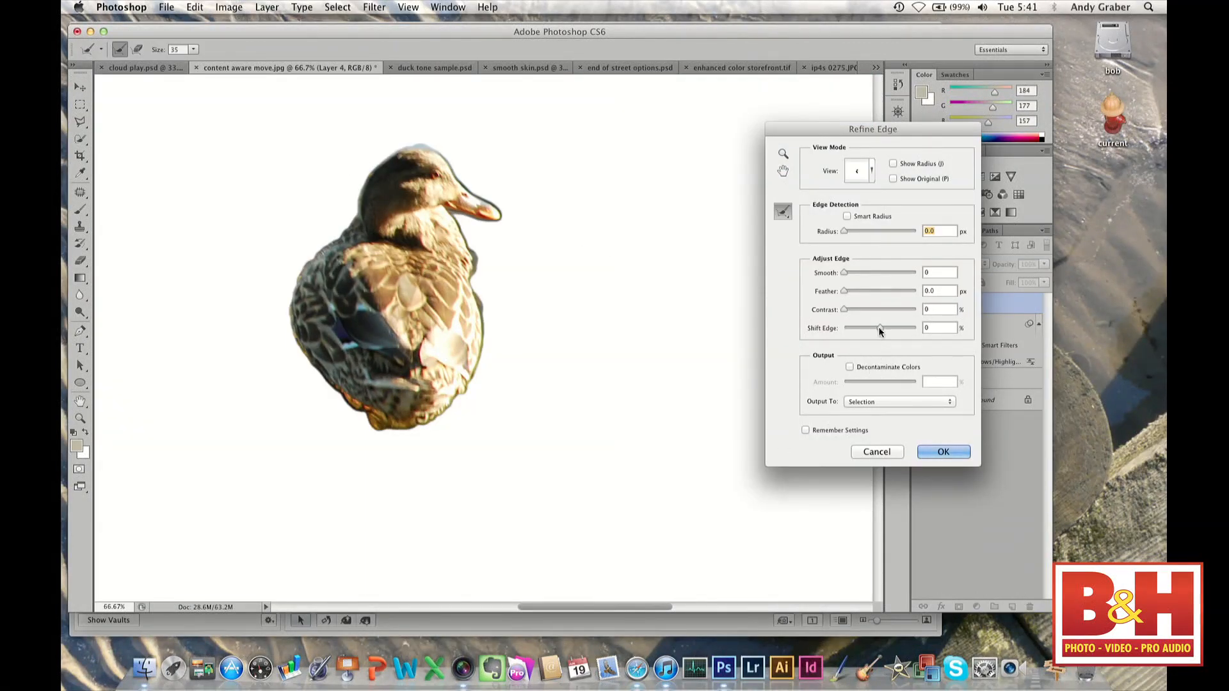
pyautogui.moveTo(880, 329); pyautogui.dragTo(845, 329)
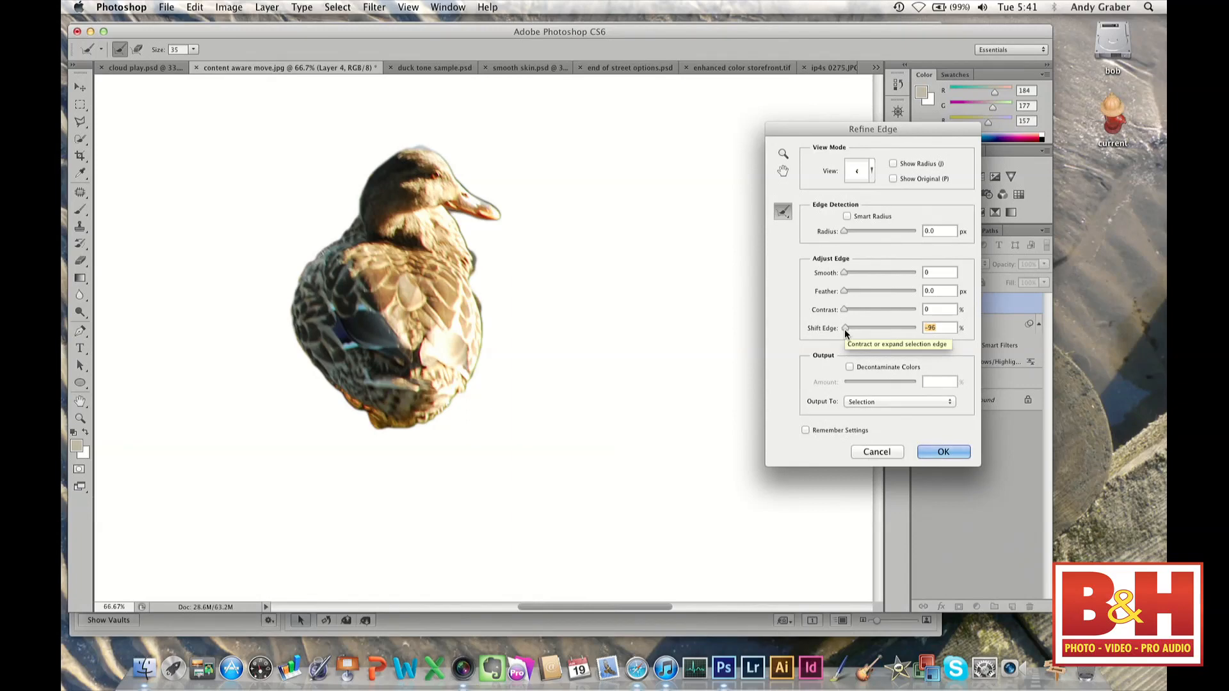
pyautogui.click(886, 453)
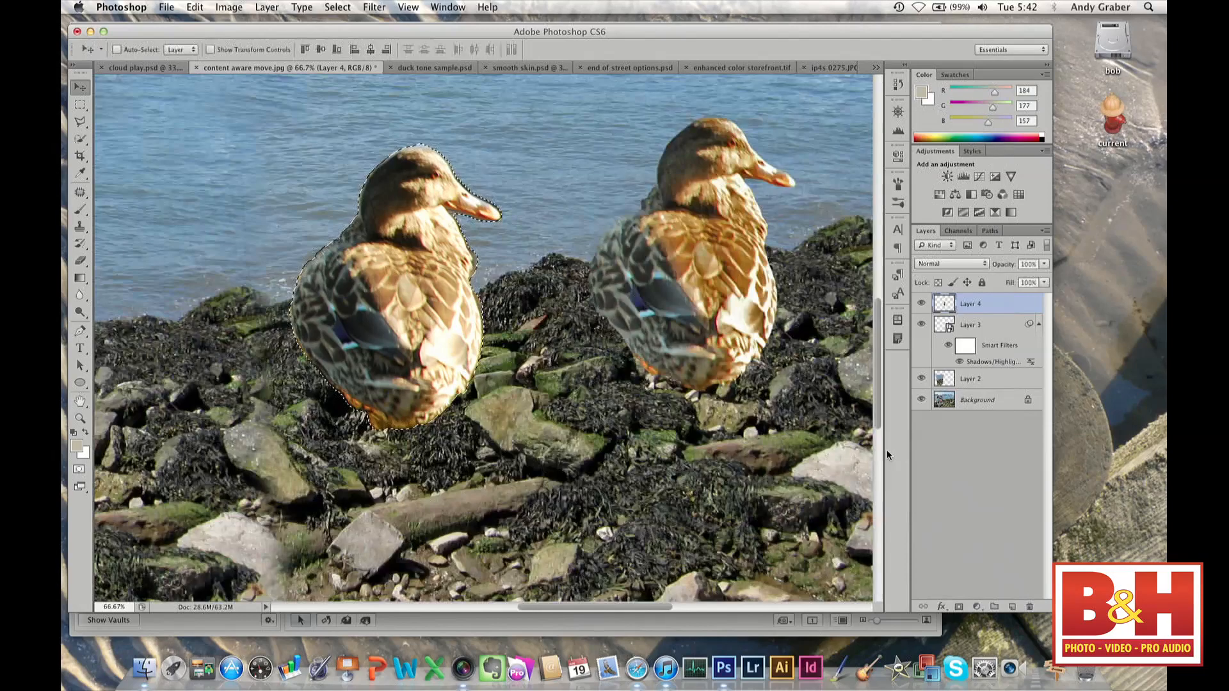
# Try contracting the new duck's selection by 15 pixels and undo it.
pyautogui.click(337, 7)
pyautogui.moveTo(360, 180)
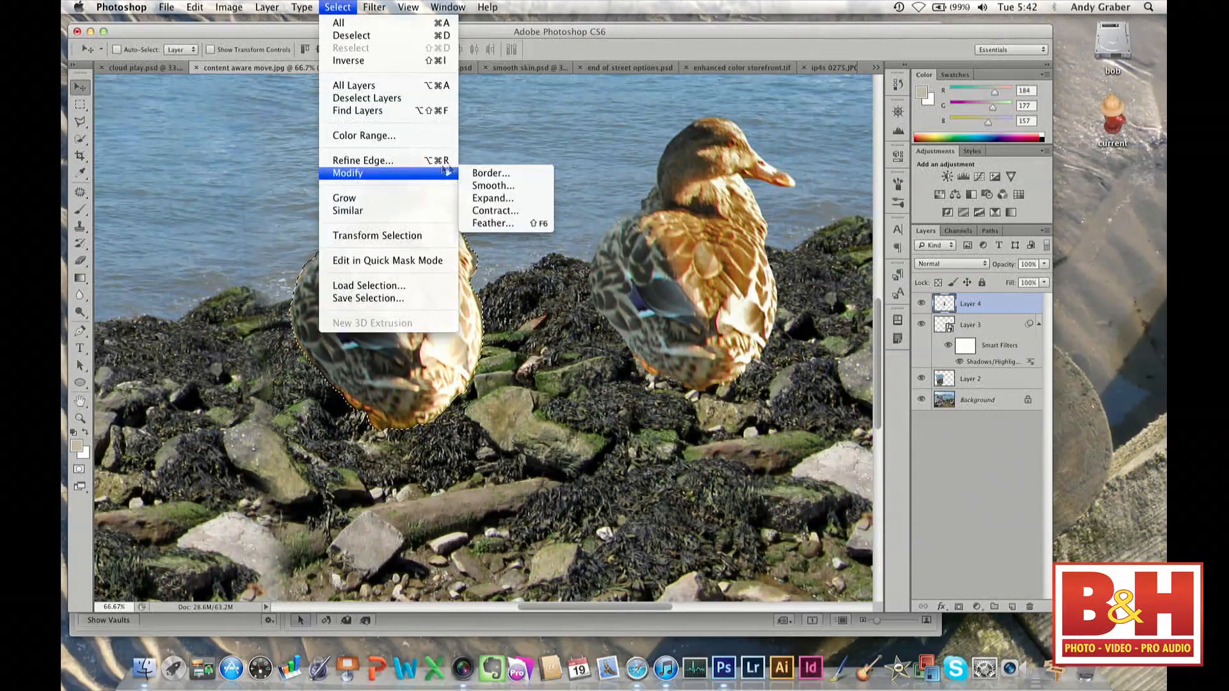
pyautogui.click(493, 213)
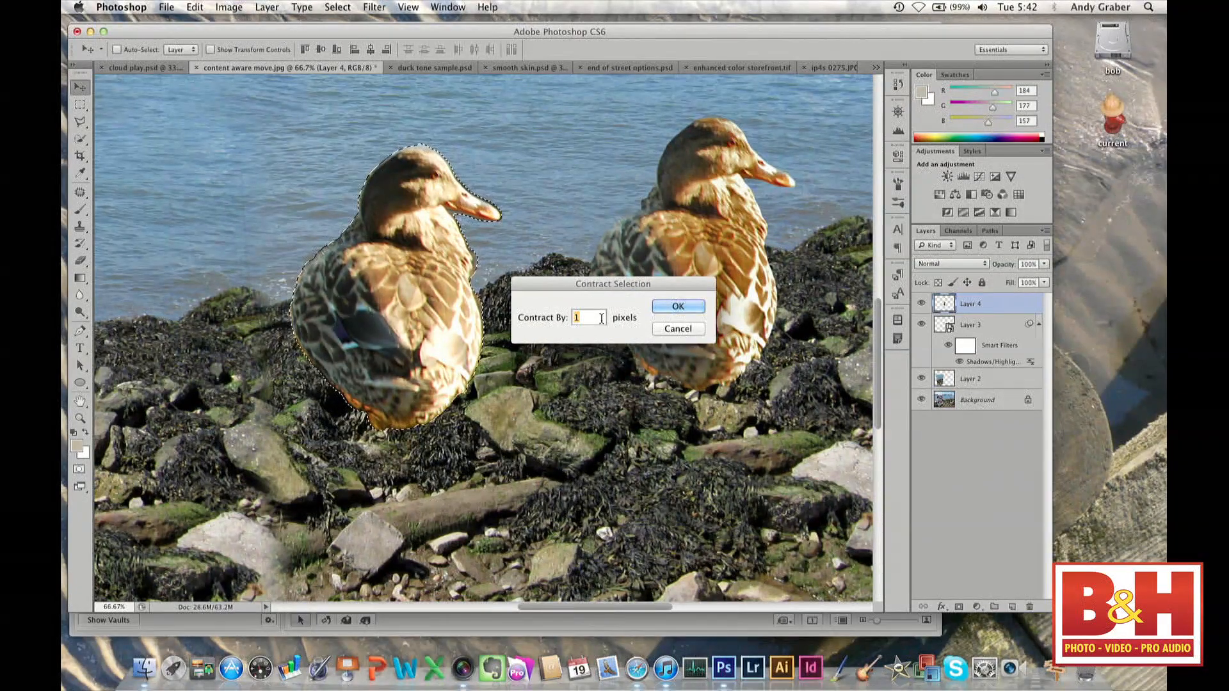
pyautogui.write('15')
pyautogui.click(689, 310)
pyautogui.press('super+z')
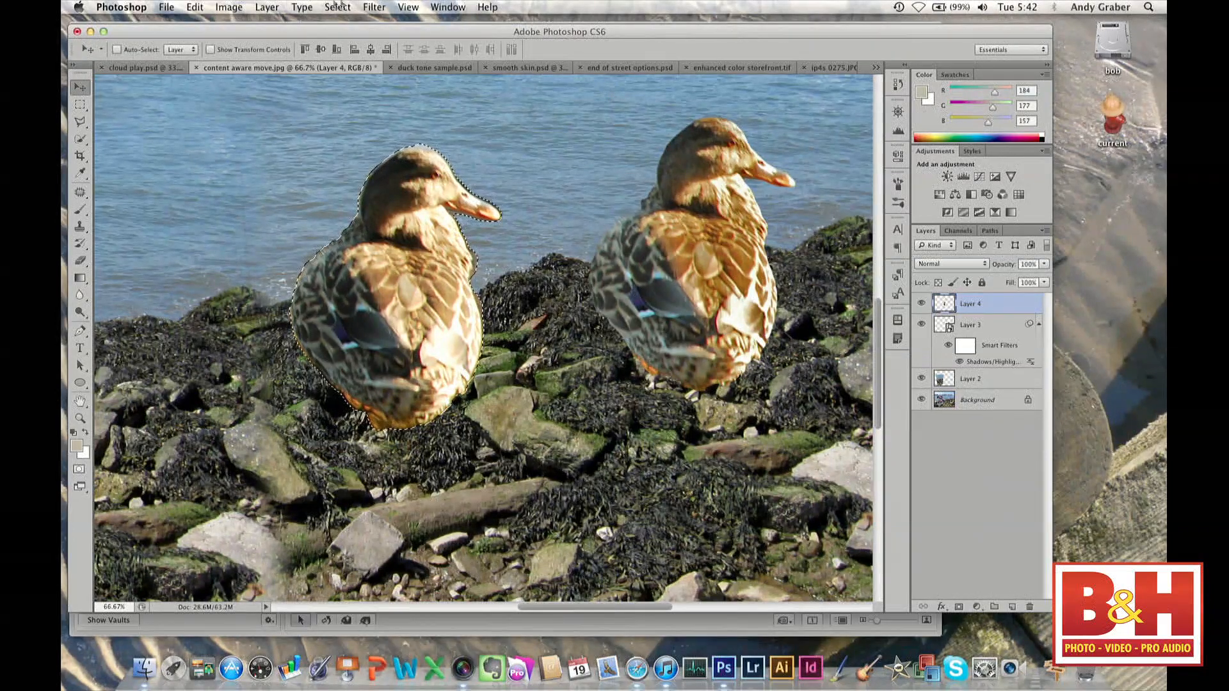
# Contract the new duck's selection by 7 pixels.
pyautogui.click(337, 7)
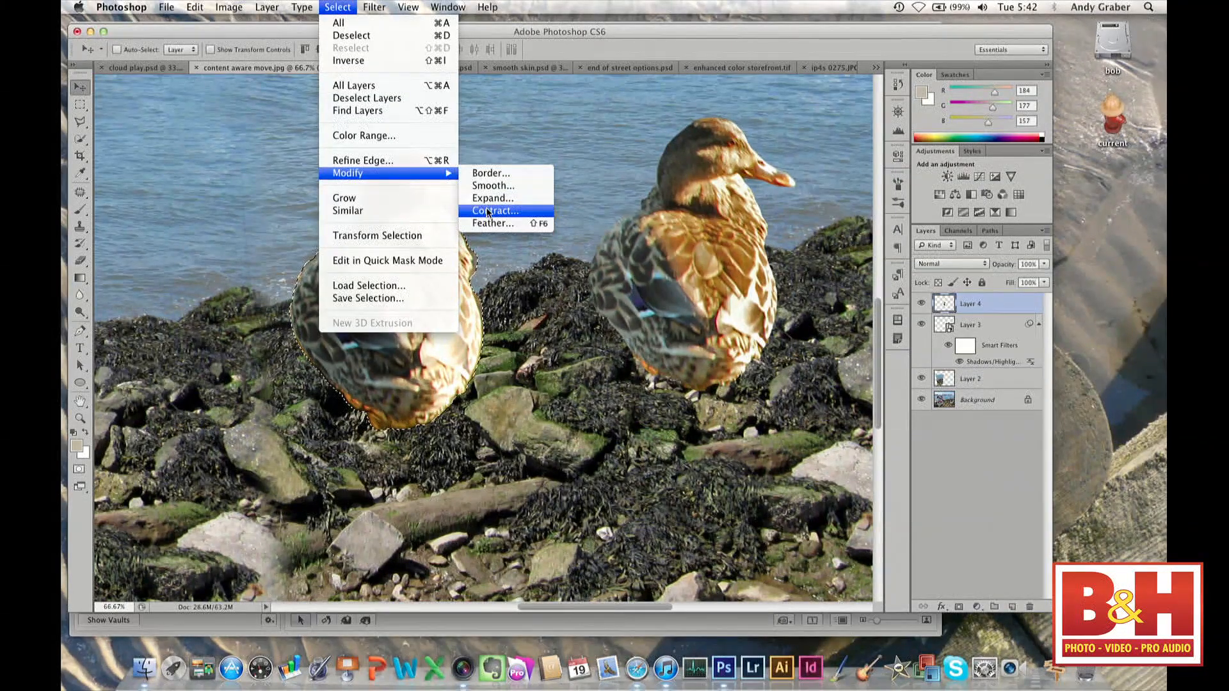
pyautogui.click(488, 212)
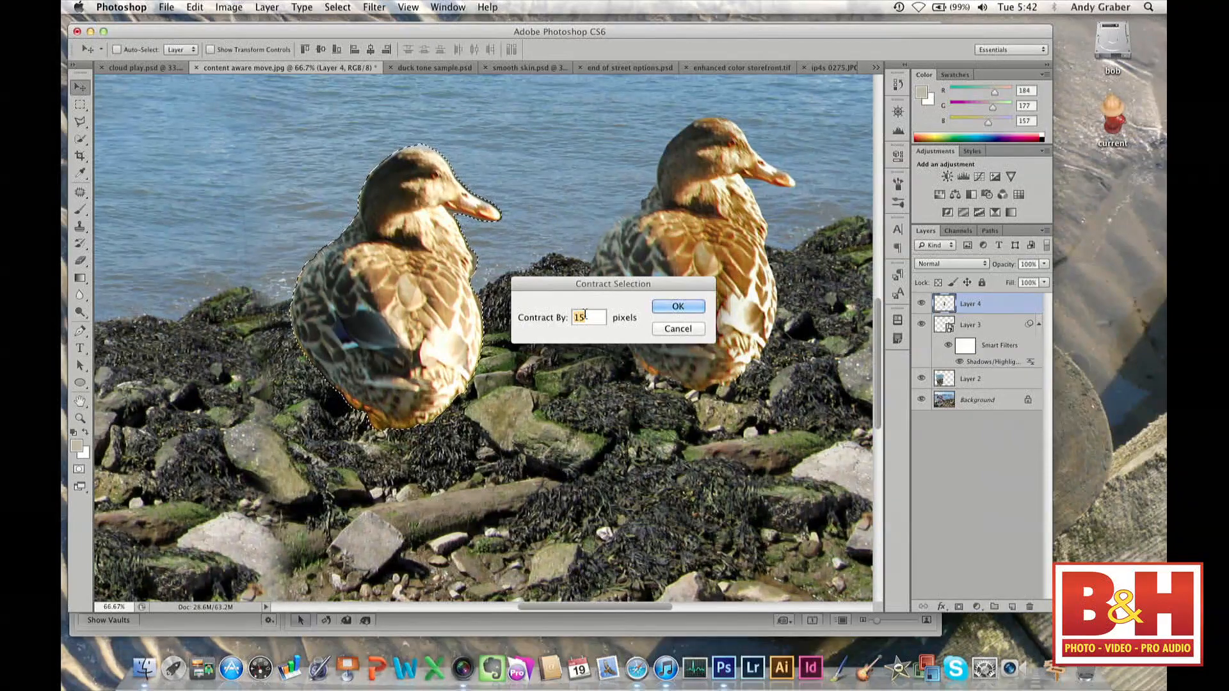
pyautogui.write('7')
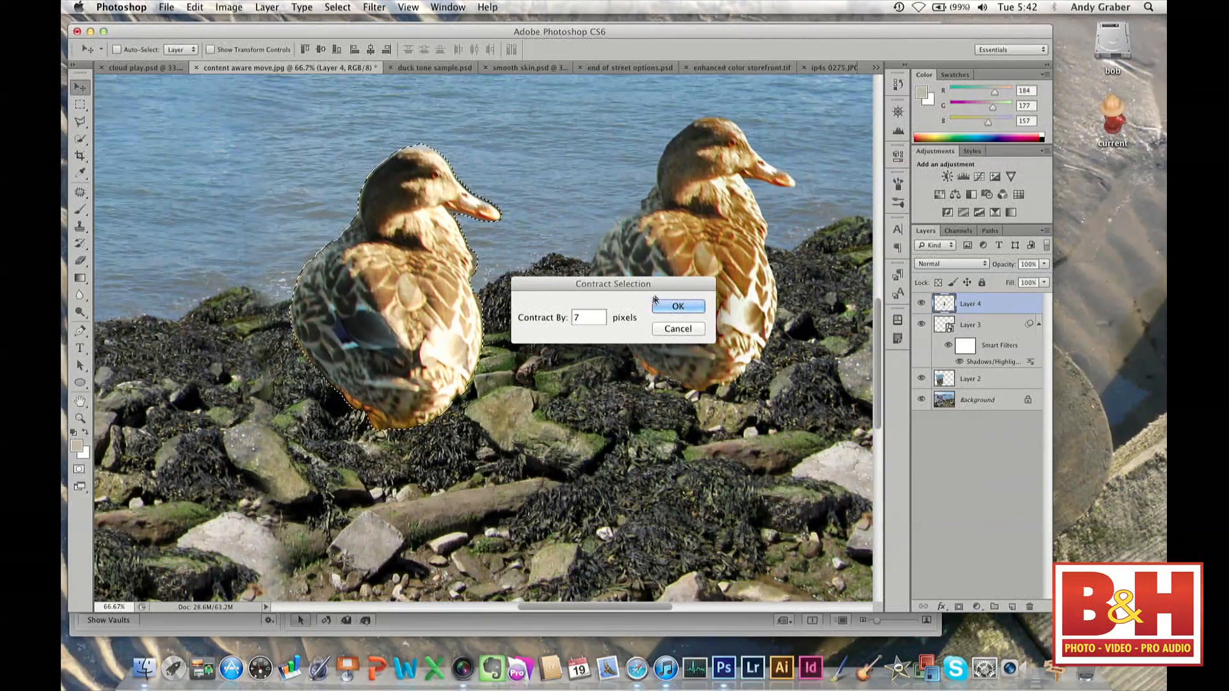
pyautogui.click(678, 306)
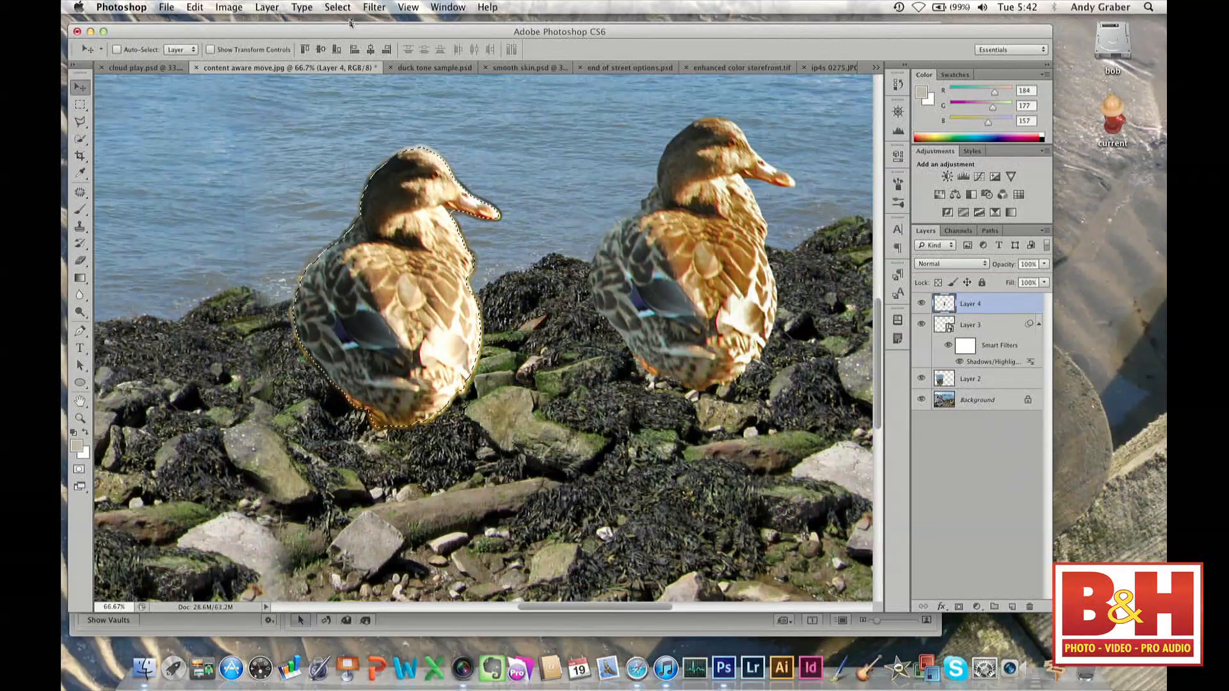
# Apply a slight feather to the contracted duck selection with Refine Edge.
pyautogui.click(337, 7)
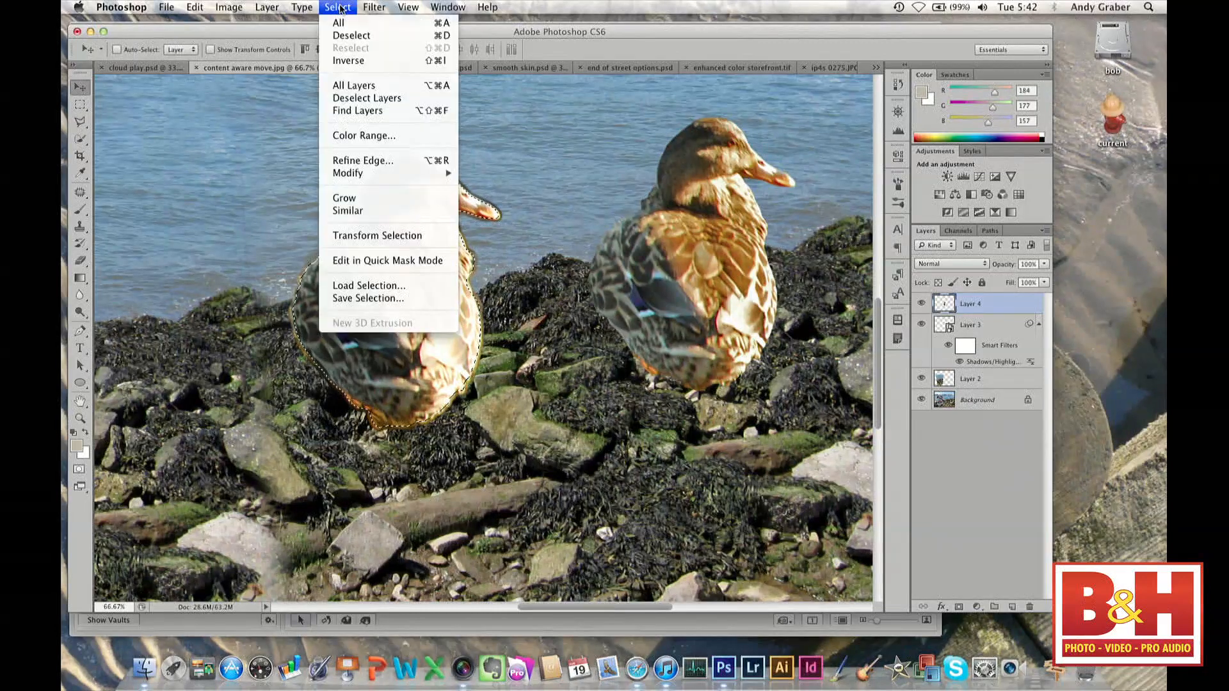
pyautogui.click(367, 163)
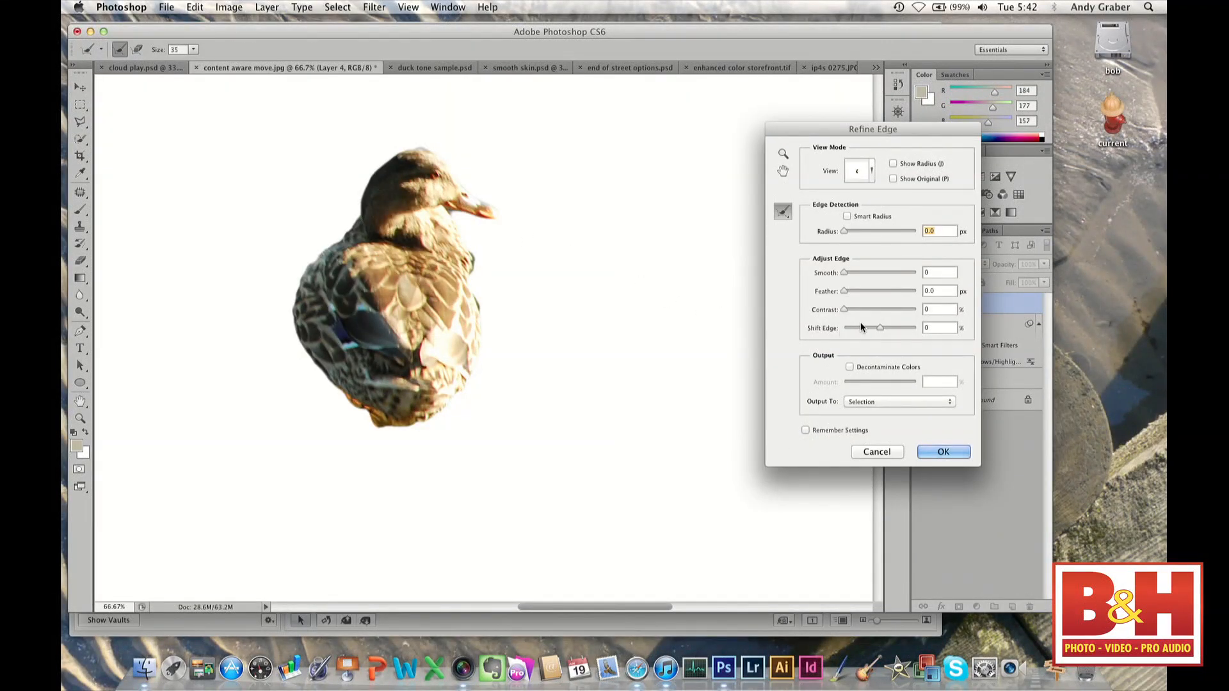
pyautogui.moveTo(843, 291); pyautogui.dragTo(852, 313)
pyautogui.click(943, 452)
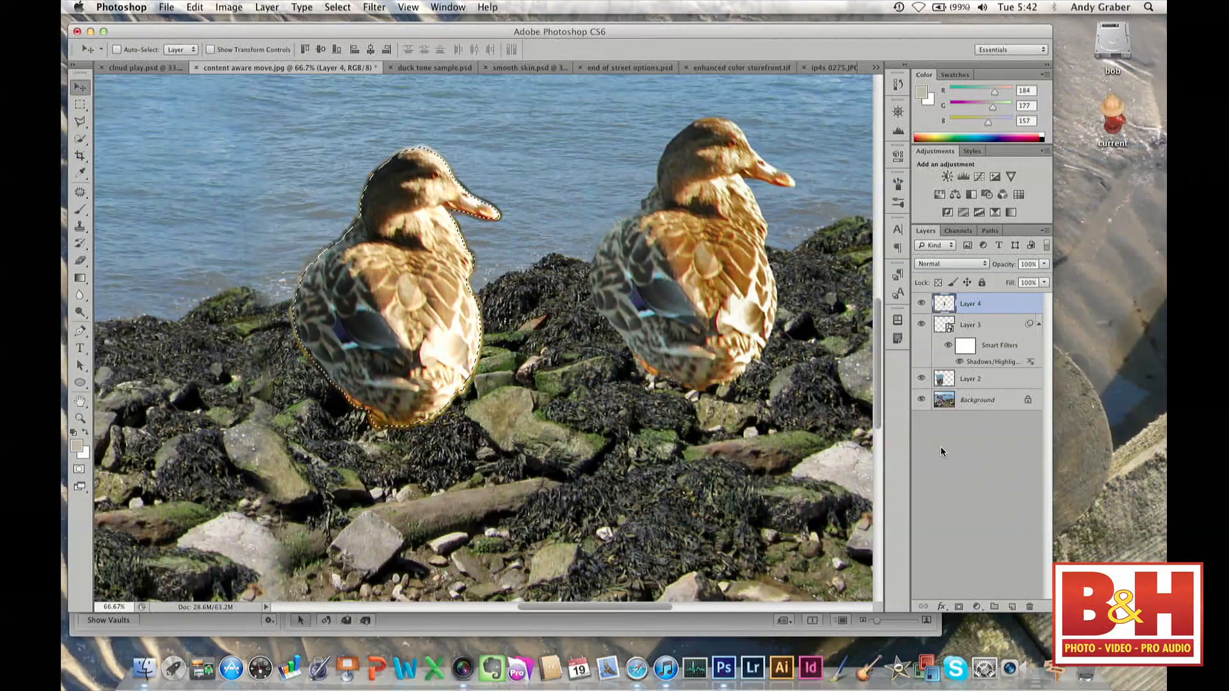
# Invert the duck selection and delete the dark fringe around the duck, with the selection outline hidden through Hide Extras.
pyautogui.click(337, 7)
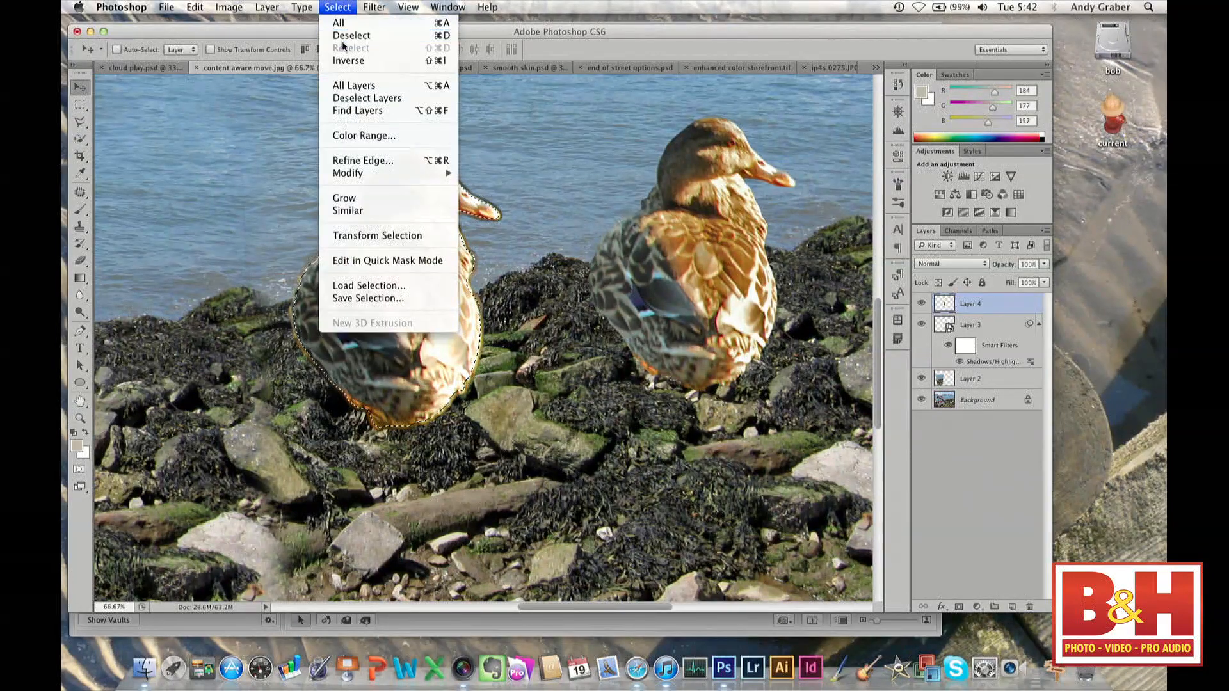
pyautogui.click(347, 59)
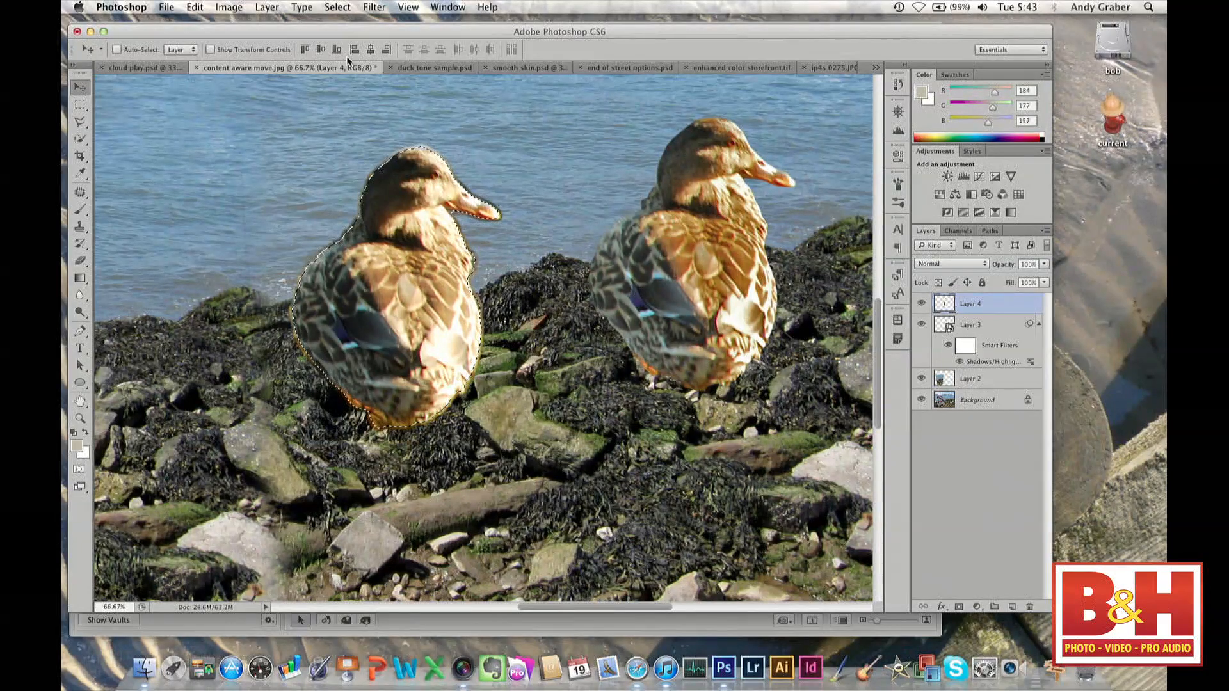
pyautogui.press('super+h')
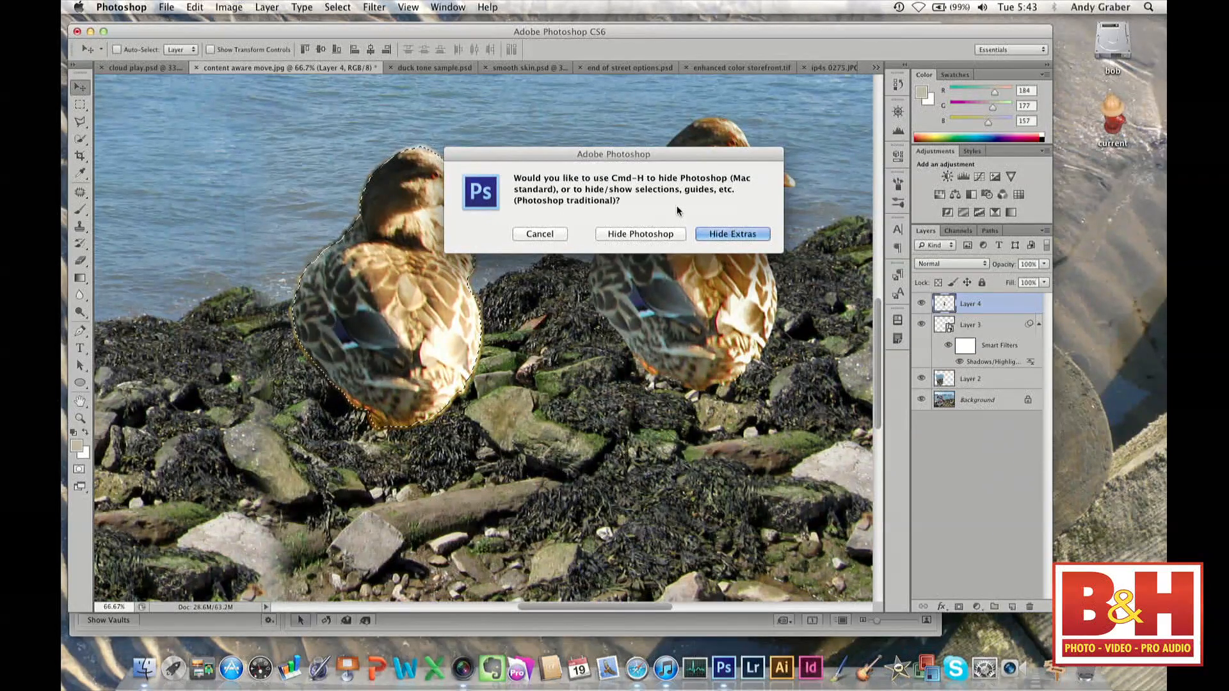
pyautogui.click(722, 235)
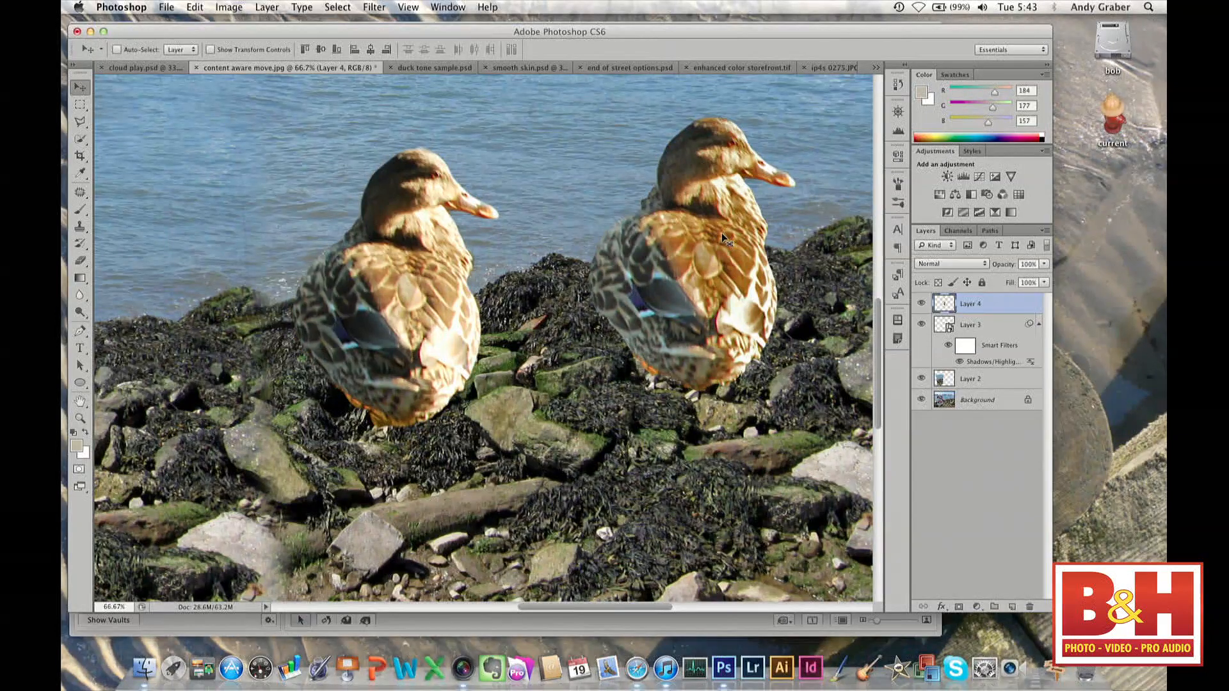
# Compare the new duck's edge with and without the fringe by repeatedly undoing and redoing the deletion.
pyautogui.press('super+z')
pyautogui.press('super+z')
pyautogui.press('super+z')
pyautogui.press('super+z')
pyautogui.press('super+z')
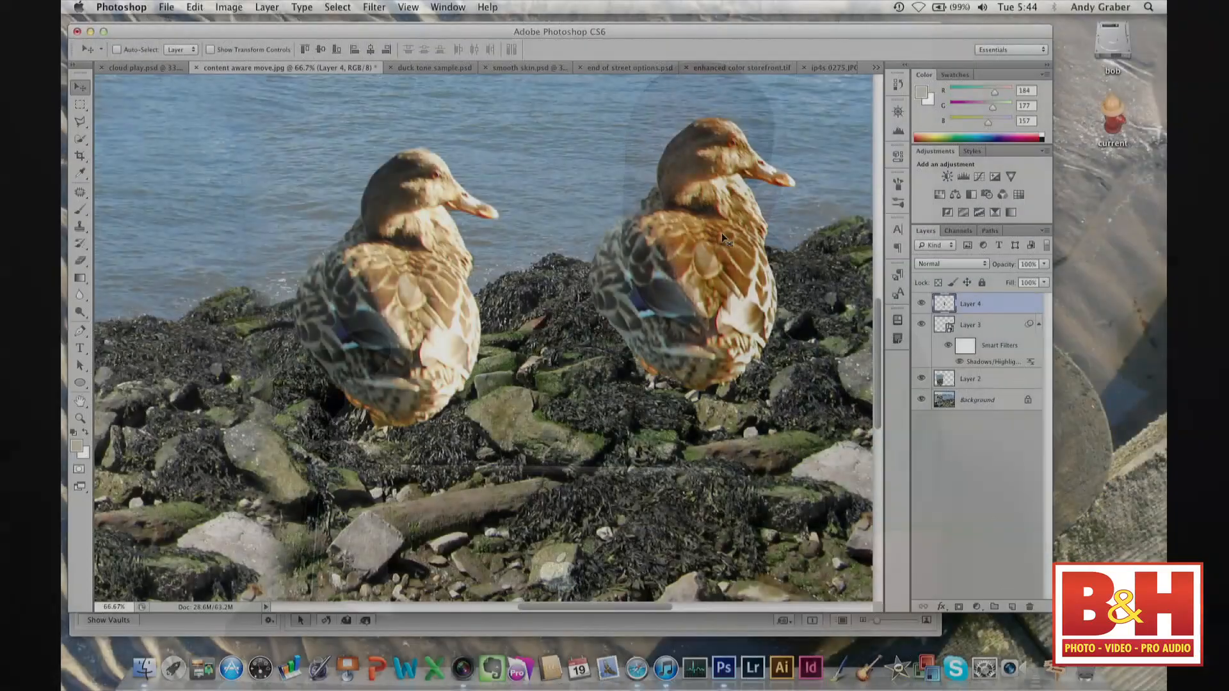
pyautogui.press('super+h')
# Start a Free Transform on the new duck's layer, close it, and clear the selection.
pyautogui.press('super+minus')
pyautogui.press('super+minus')
pyautogui.press('super+minus')
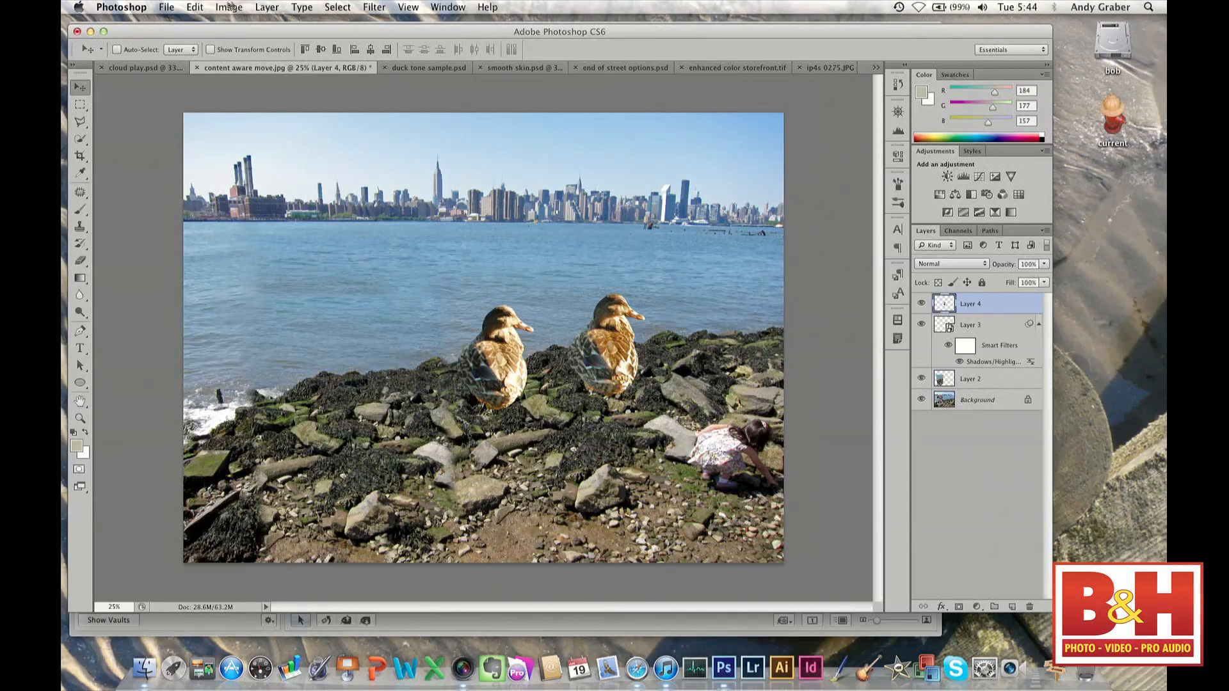
pyautogui.click(195, 7)
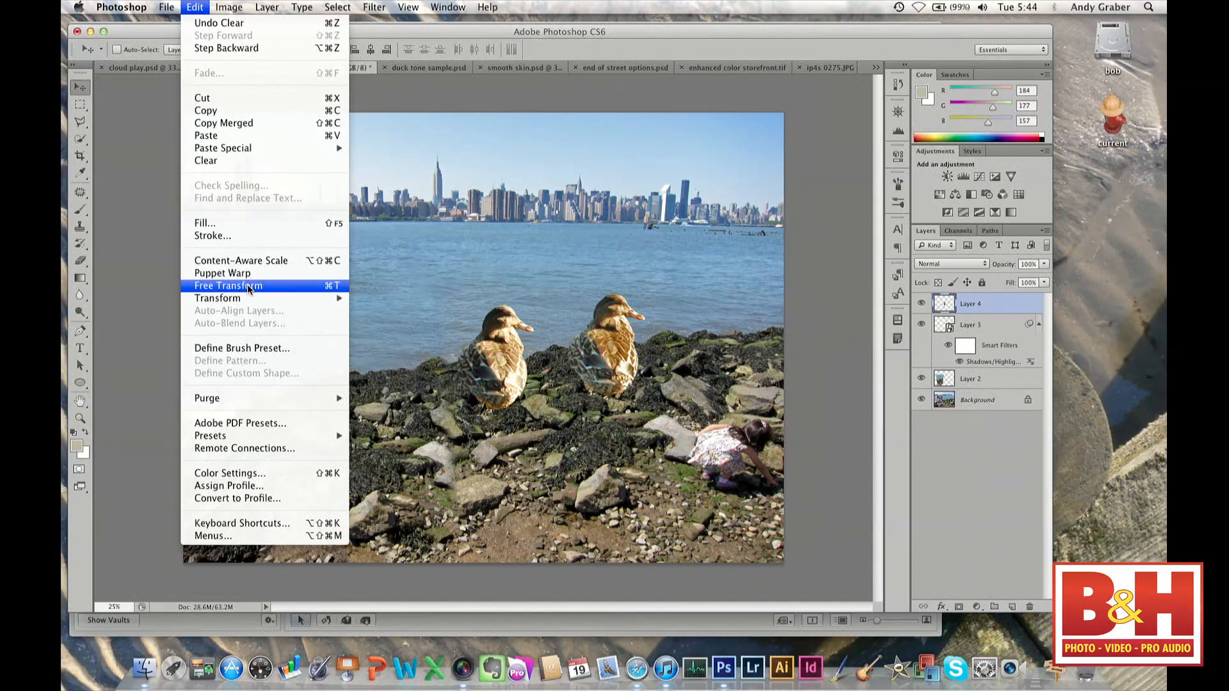
pyautogui.moveTo(247, 300)
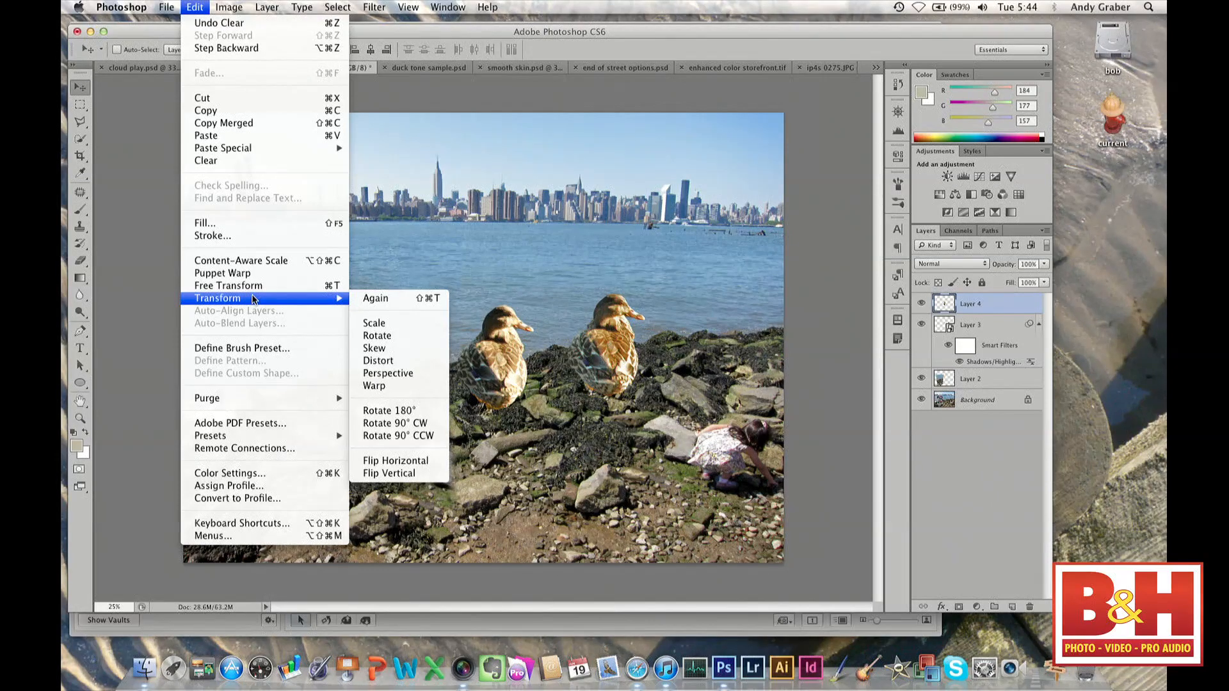
pyautogui.click(196, 6)
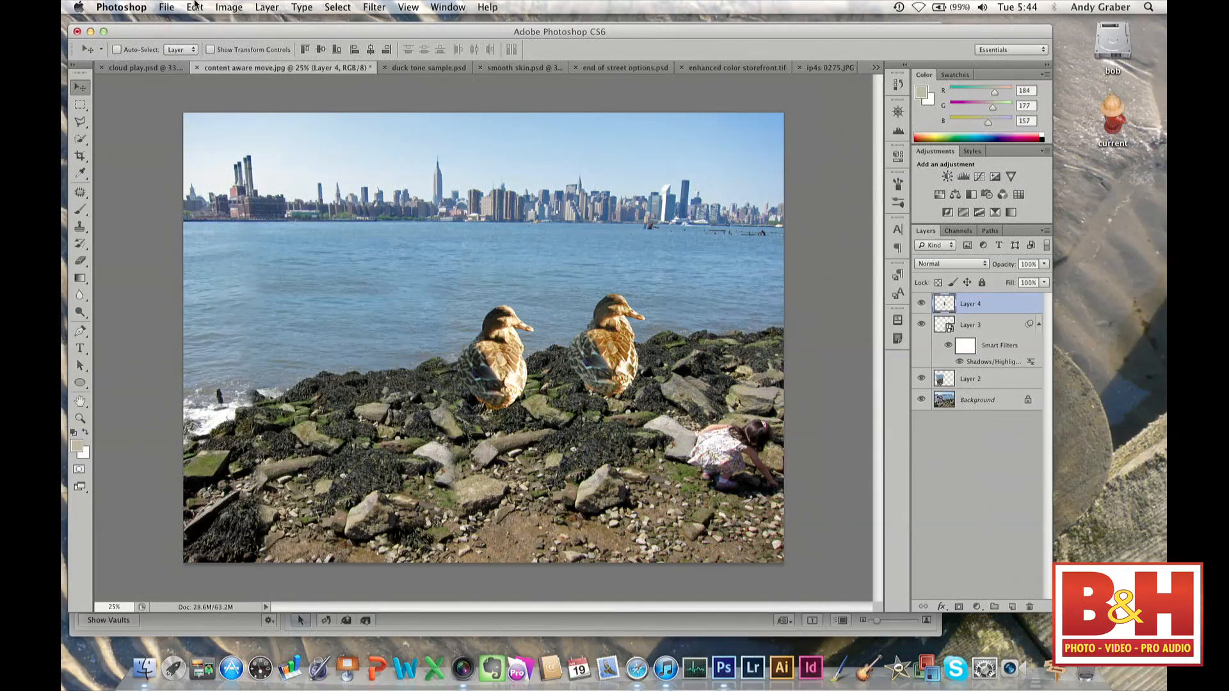
pyautogui.press('super+t')
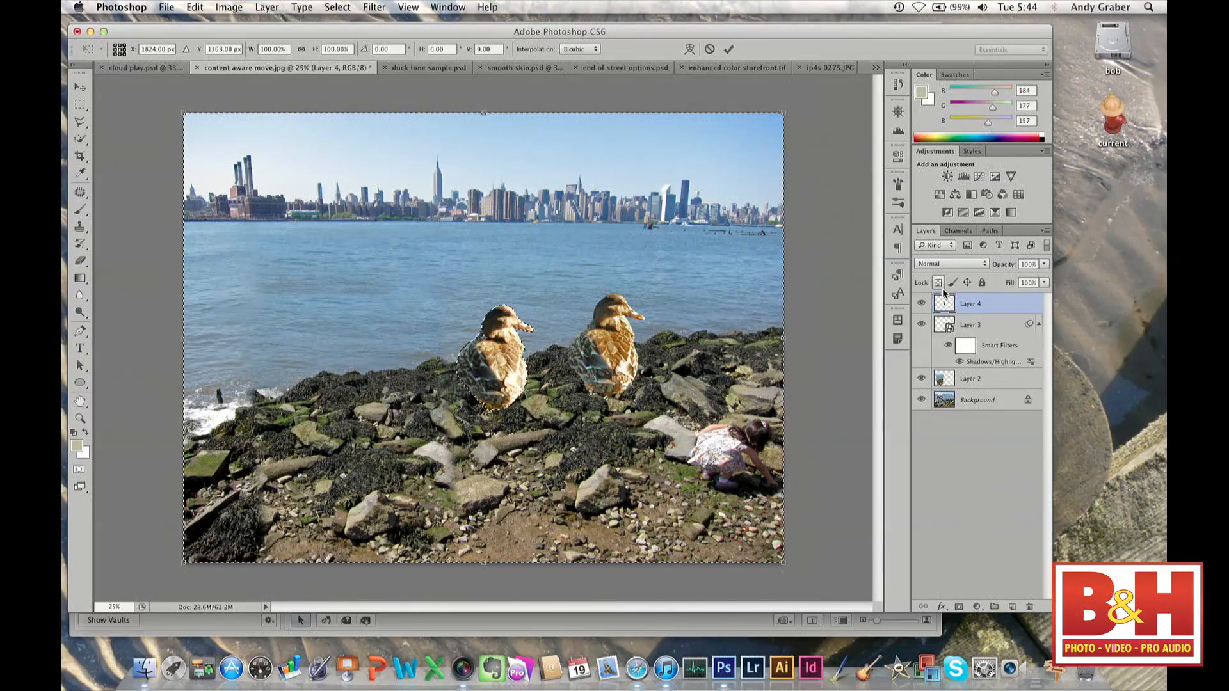
pyautogui.press('Return')
pyautogui.press('super+d')
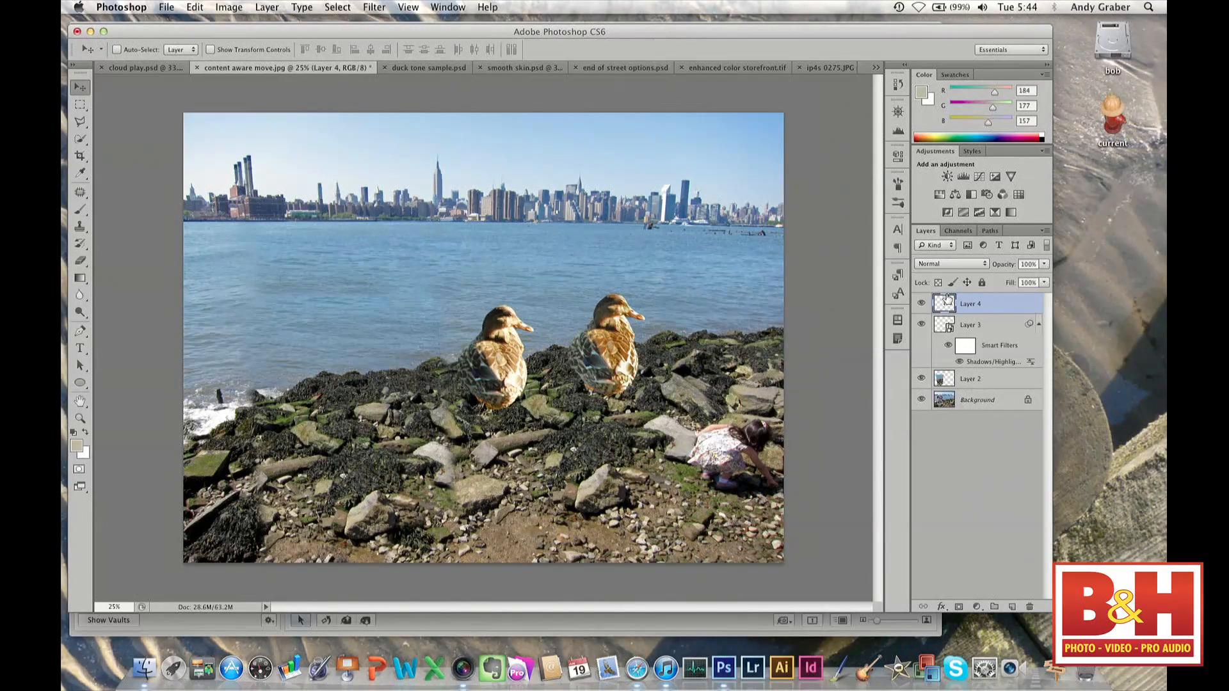
# Free Transform the new duck on Layer 4, scaling it proportionally to about 145% with width and height linked.
pyautogui.press('super+t')
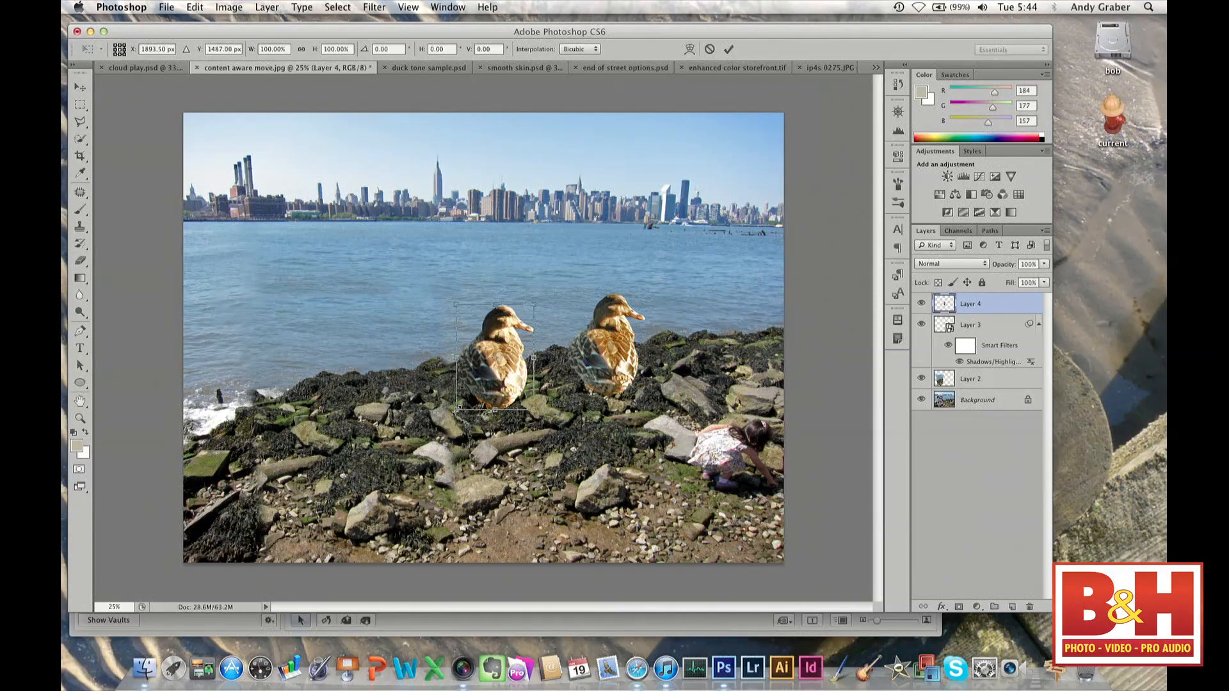
pyautogui.moveTo(457, 409); pyautogui.dragTo(441, 463)
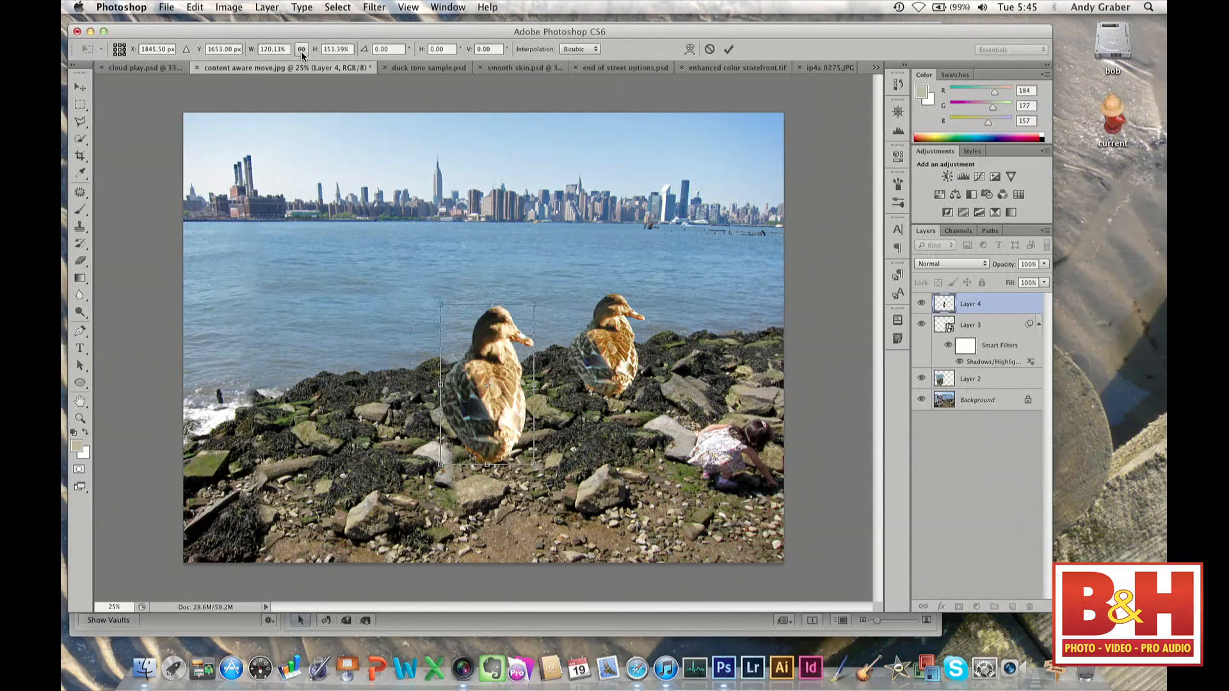
pyautogui.click(300, 54)
pyautogui.click(300, 51)
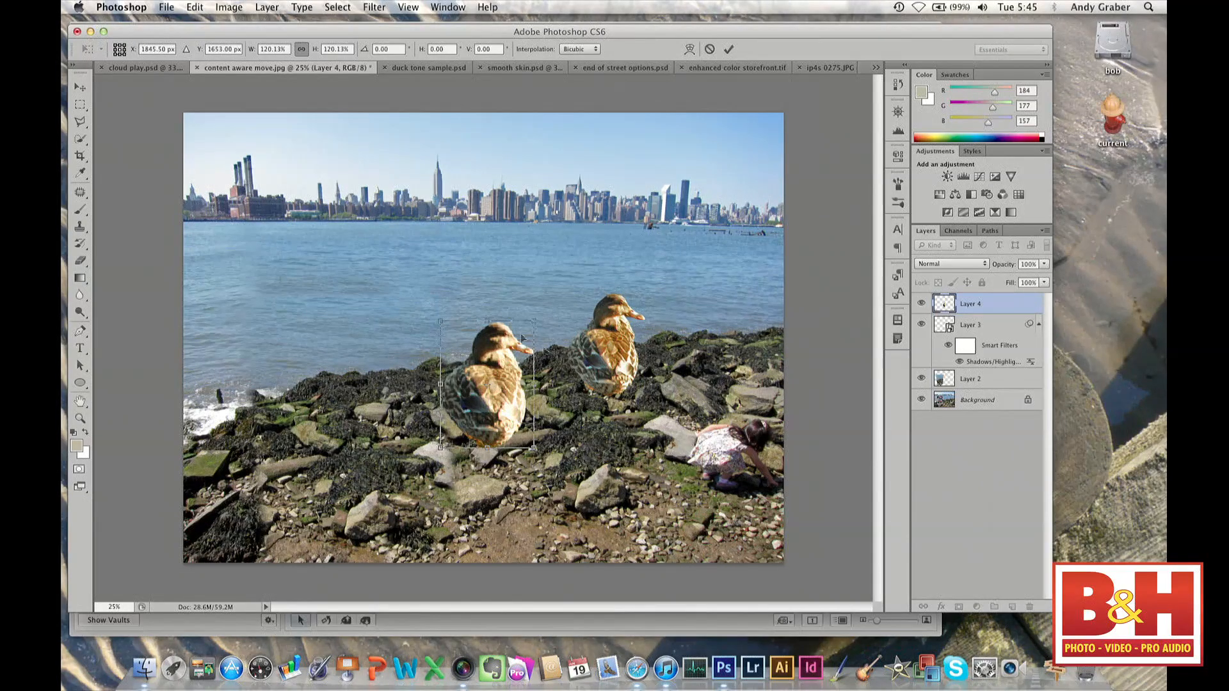
pyautogui.moveTo(534, 447); pyautogui.dragTo(570, 466)
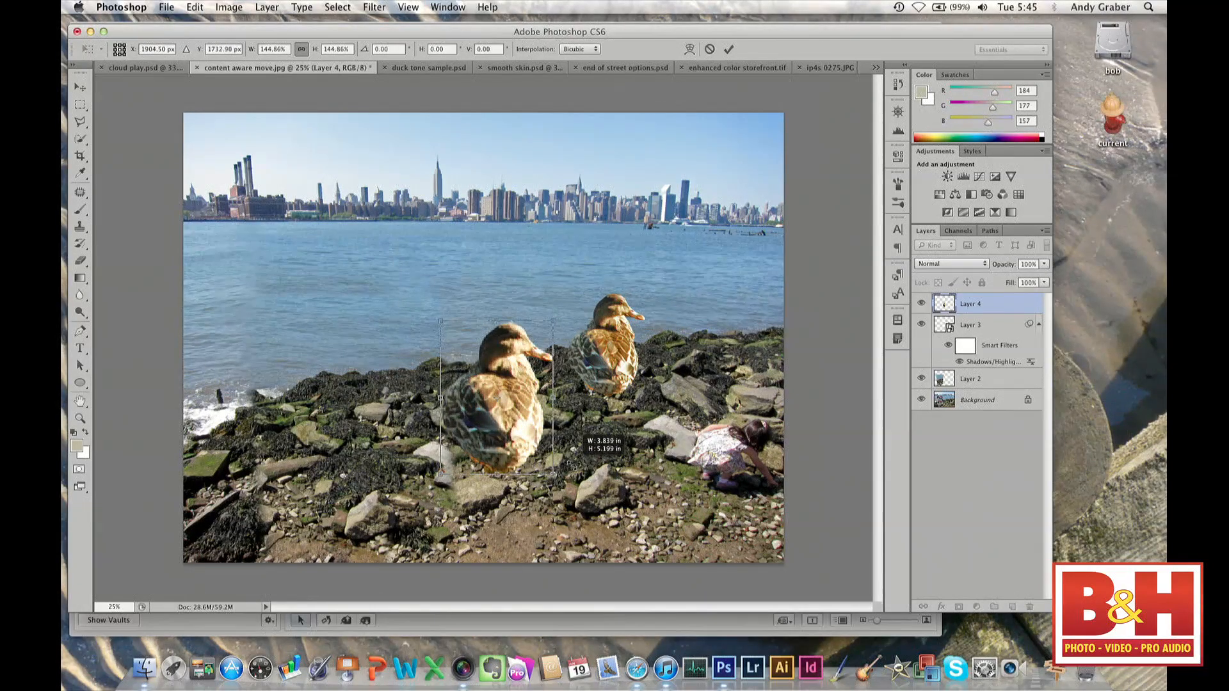
pyautogui.moveTo(572, 464); pyautogui.dragTo(572, 464)
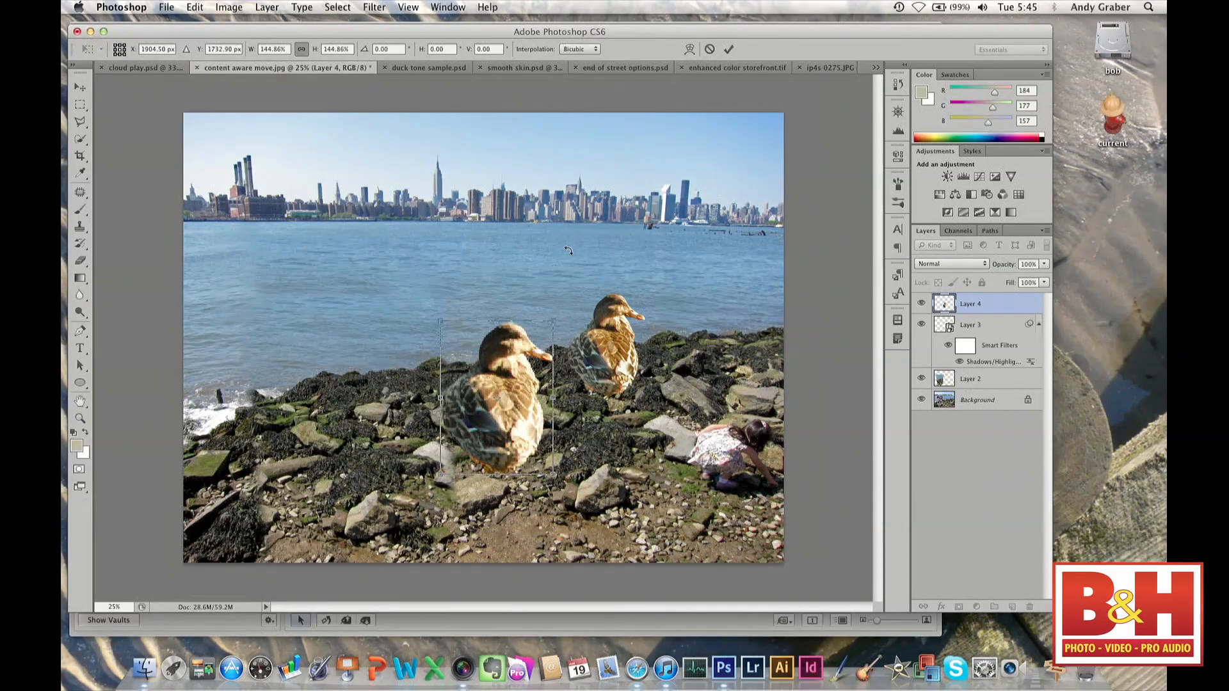
# Rotate the enlarged duck to about -1.2°, trying a corner distortion on it and undoing that distortion.
pyautogui.moveTo(564, 251); pyautogui.dragTo(543, 269)
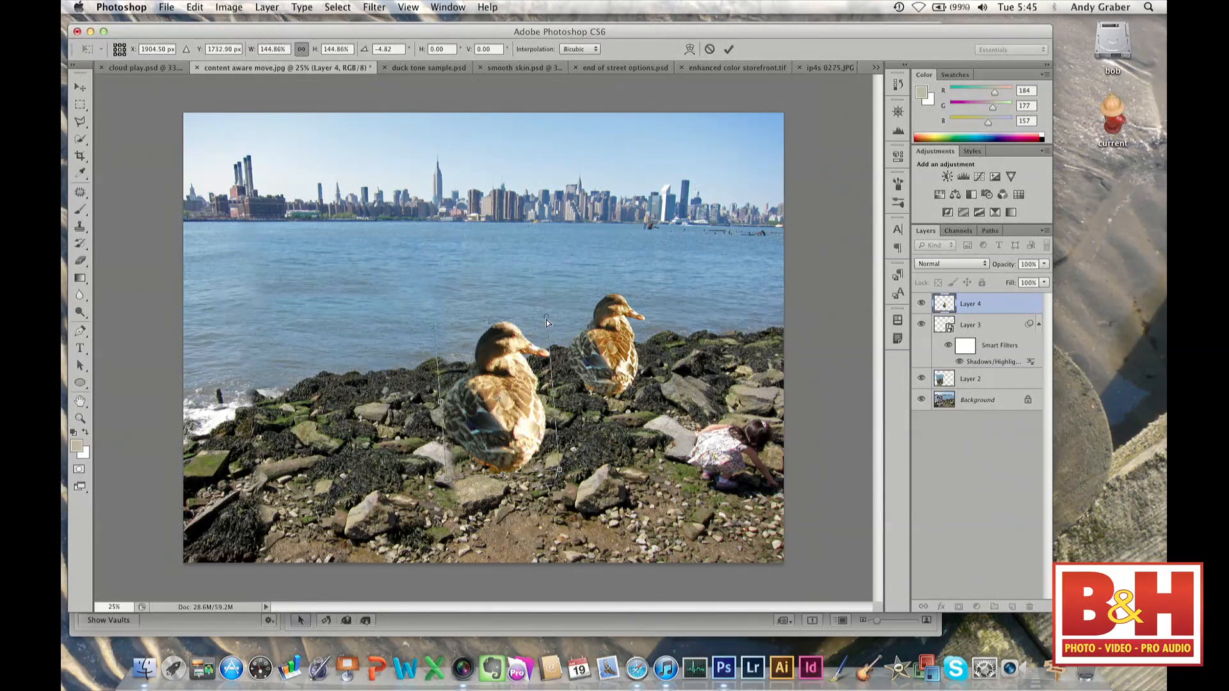
pyautogui.moveTo(547, 318); pyautogui.dragTo(589, 224)
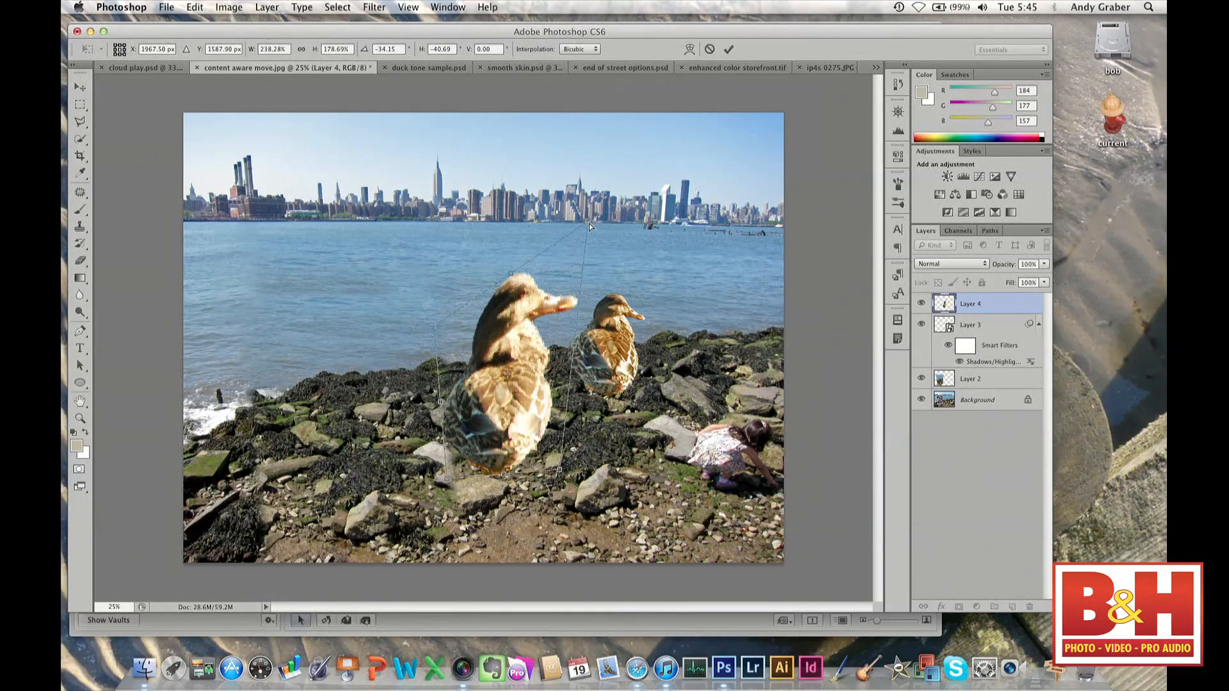
pyautogui.press('super+z')
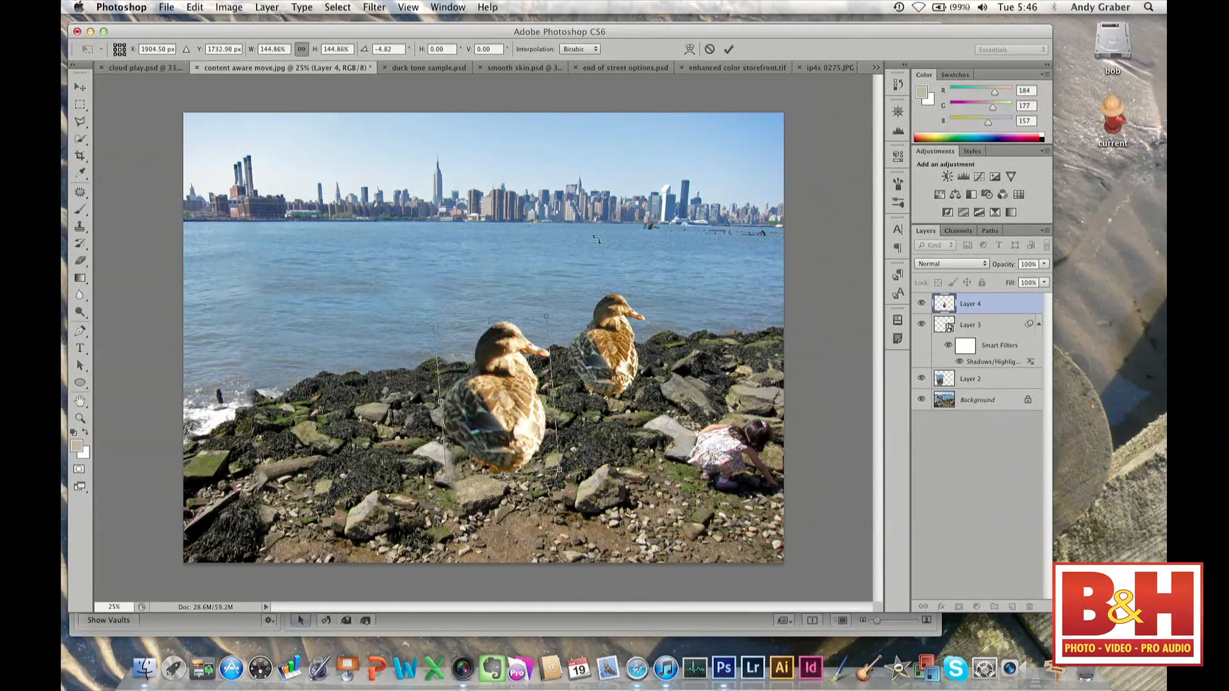
pyautogui.moveTo(589, 236)
pyautogui.mouseDown()
pyautogui.moveTo(593, 253)
pyautogui.moveTo(585, 225)
pyautogui.mouseUp()
# Flip the enlarged duck horizontally within the active transform.
pyautogui.click(195, 6)
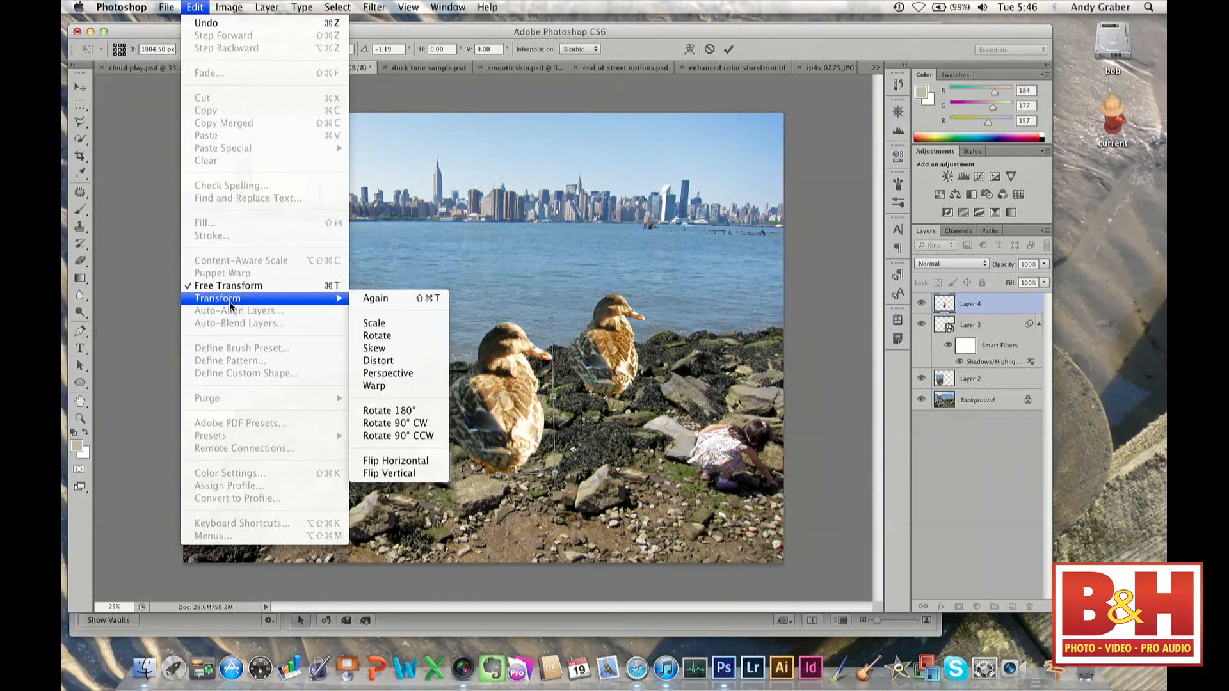
pyautogui.click(219, 178)
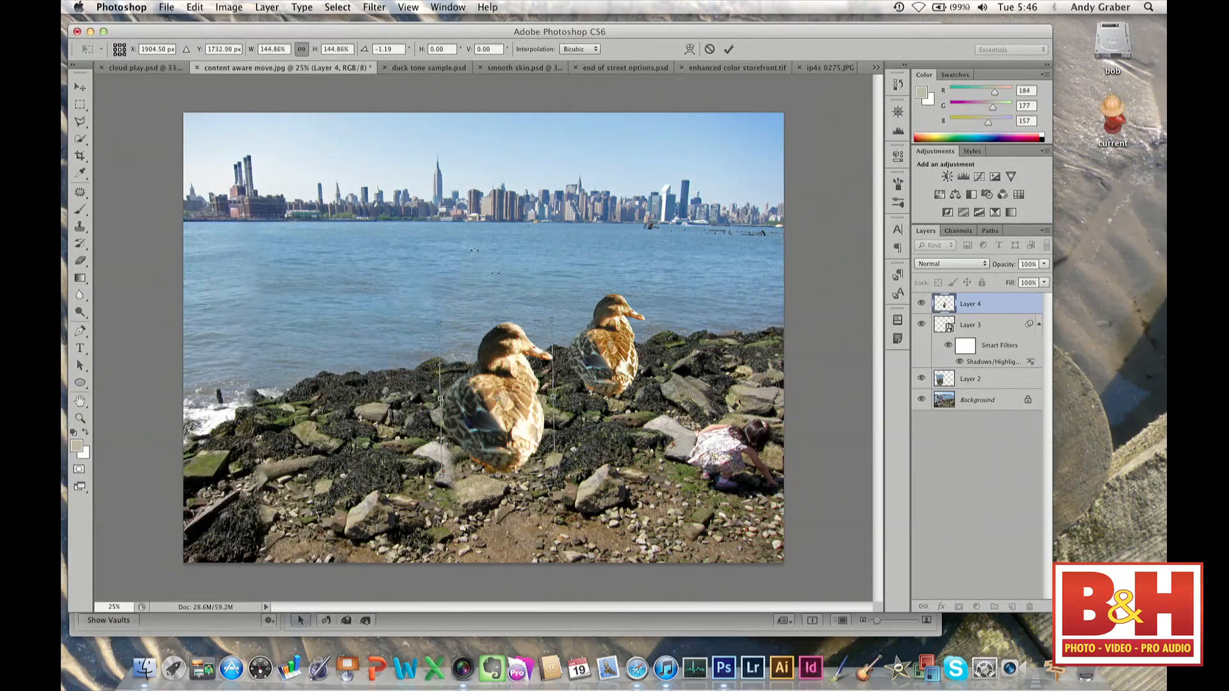
pyautogui.rightClick(508, 388)
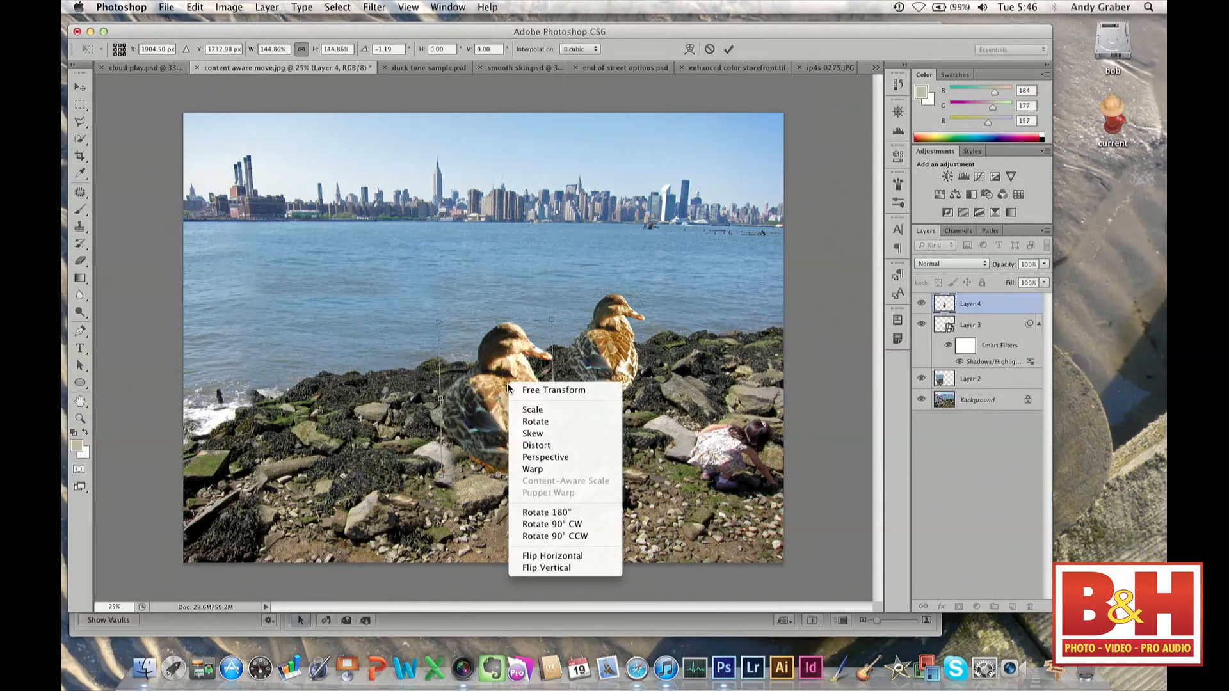
pyautogui.click(543, 556)
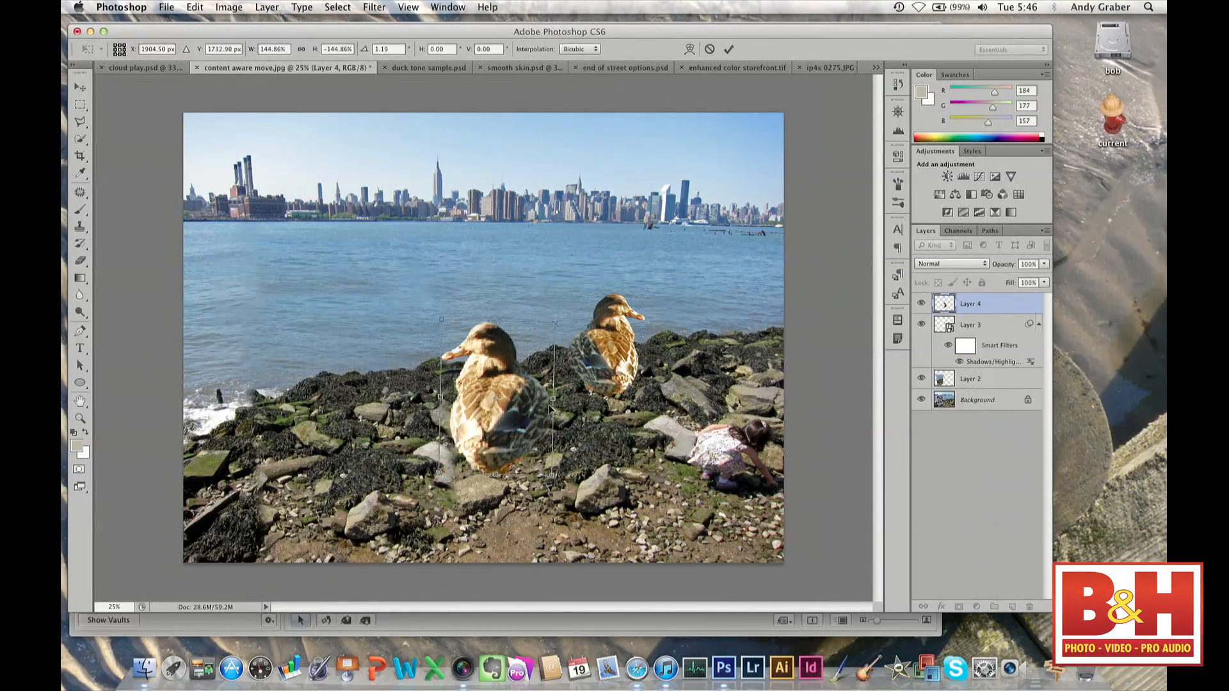
# Unlink the proportions, widen the flipped duck to about 162%, apply the transform, and move the duck up toward the waterline.
pyautogui.click(300, 50)
pyautogui.moveTo(553, 400); pyautogui.dragTo(567, 399)
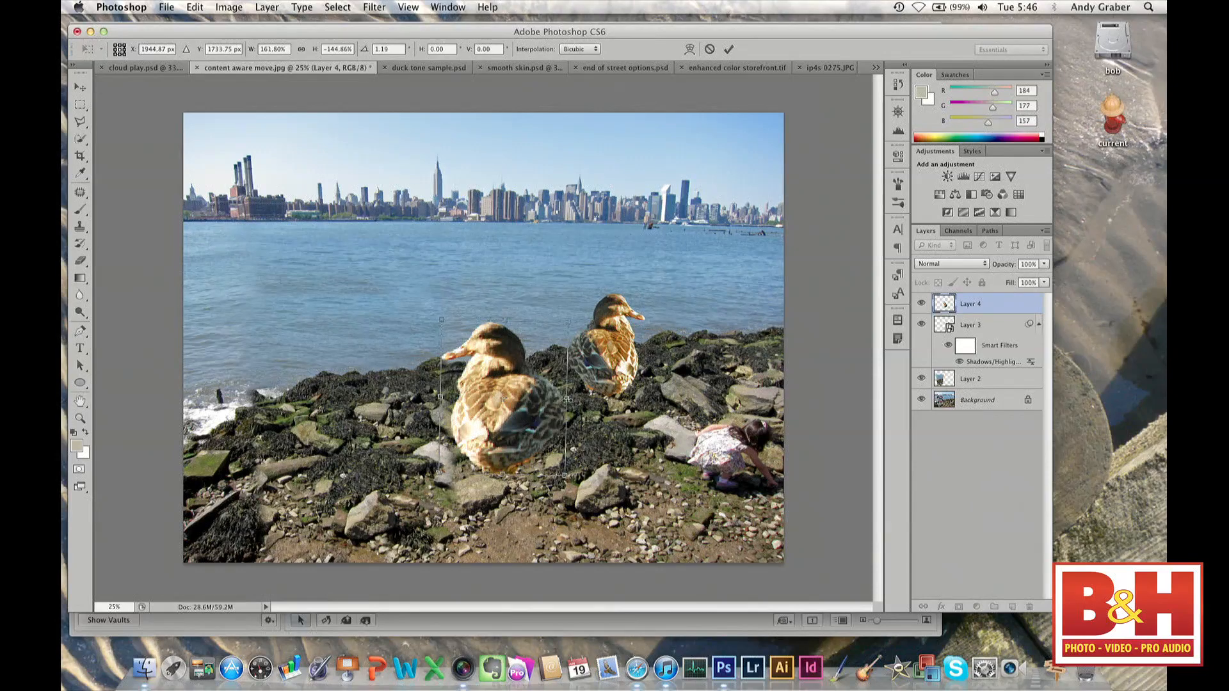
pyautogui.press('Return')
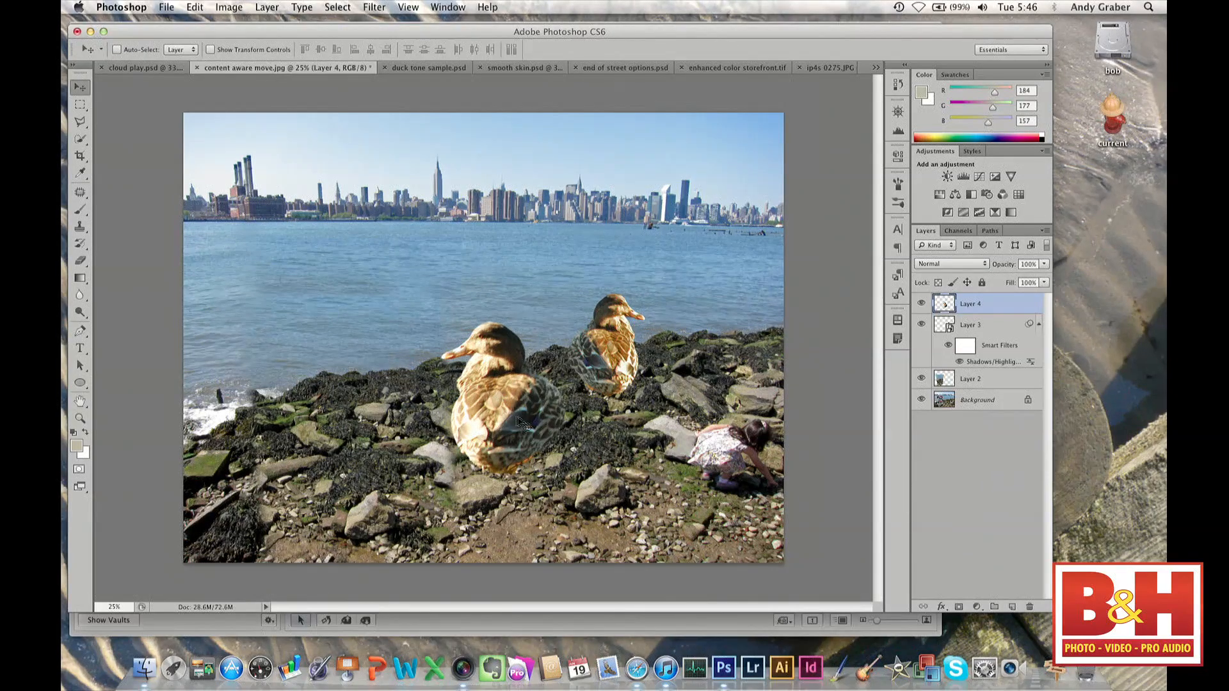
pyautogui.moveTo(521, 423); pyautogui.dragTo(502, 401)
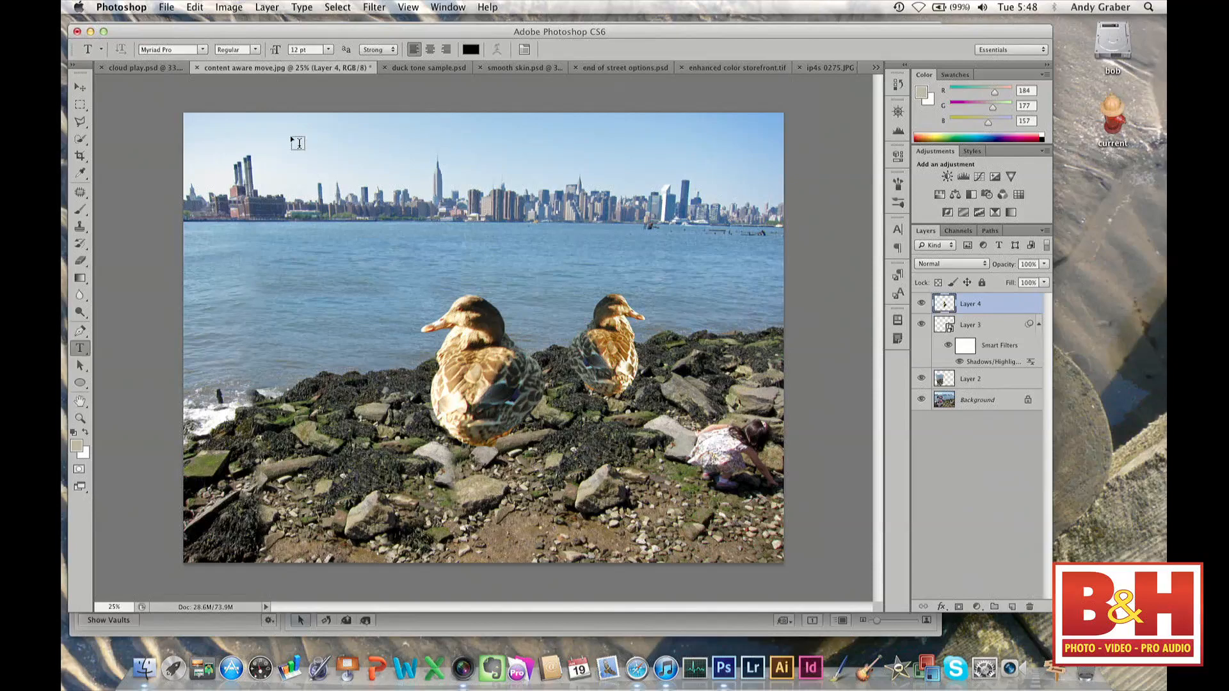
pyautogui.moveTo(291, 137); pyautogui.dragTo(547, 288)
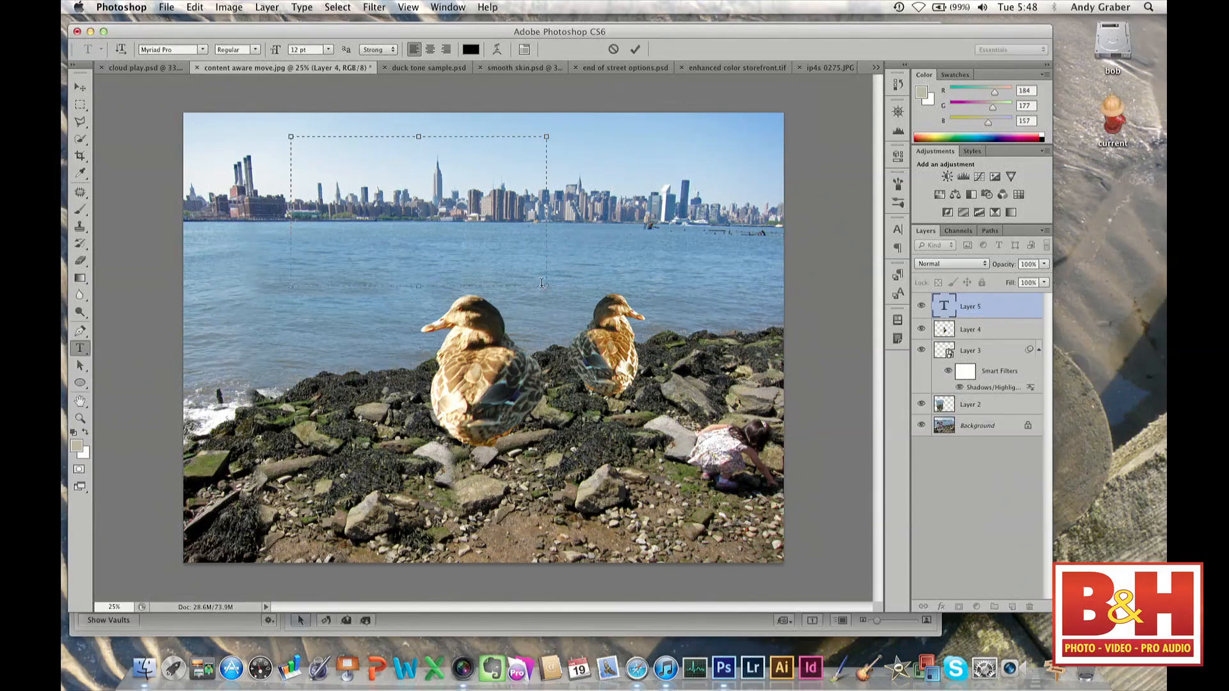
pyautogui.write("mdfhfkmdmbhfmldkgkl djlkdmfh gl;'s;kdhg;kdgs h;ldkgh kgs kd;dgkh ;ksdghksd gk glkhdgklsh")
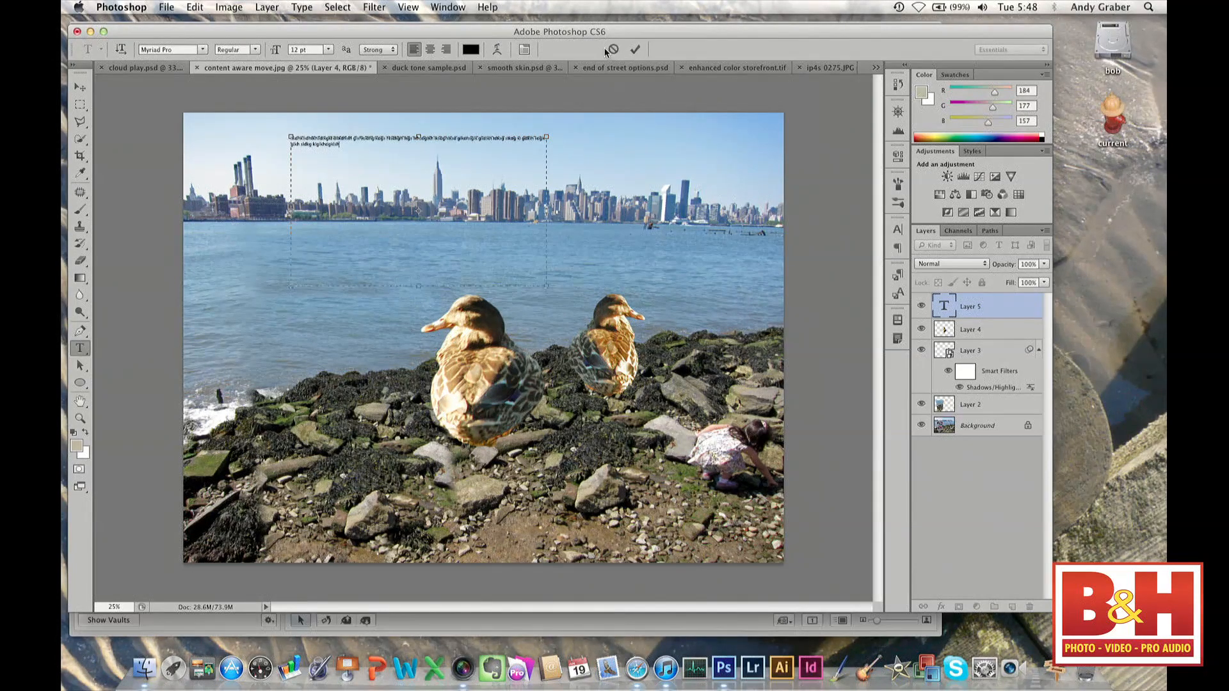
pyautogui.click(611, 49)
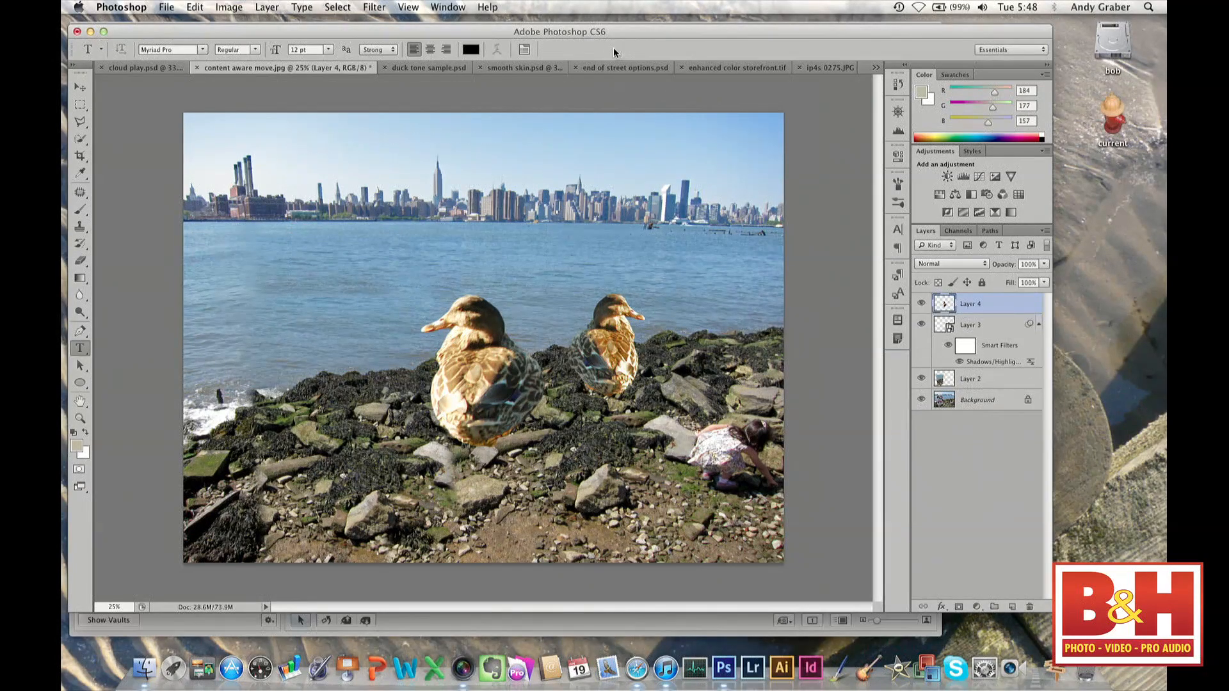
# Add point text in the sky reading "Ducks in Brooklyn" with "On a Beach" on a second line.
pyautogui.click(337, 160)
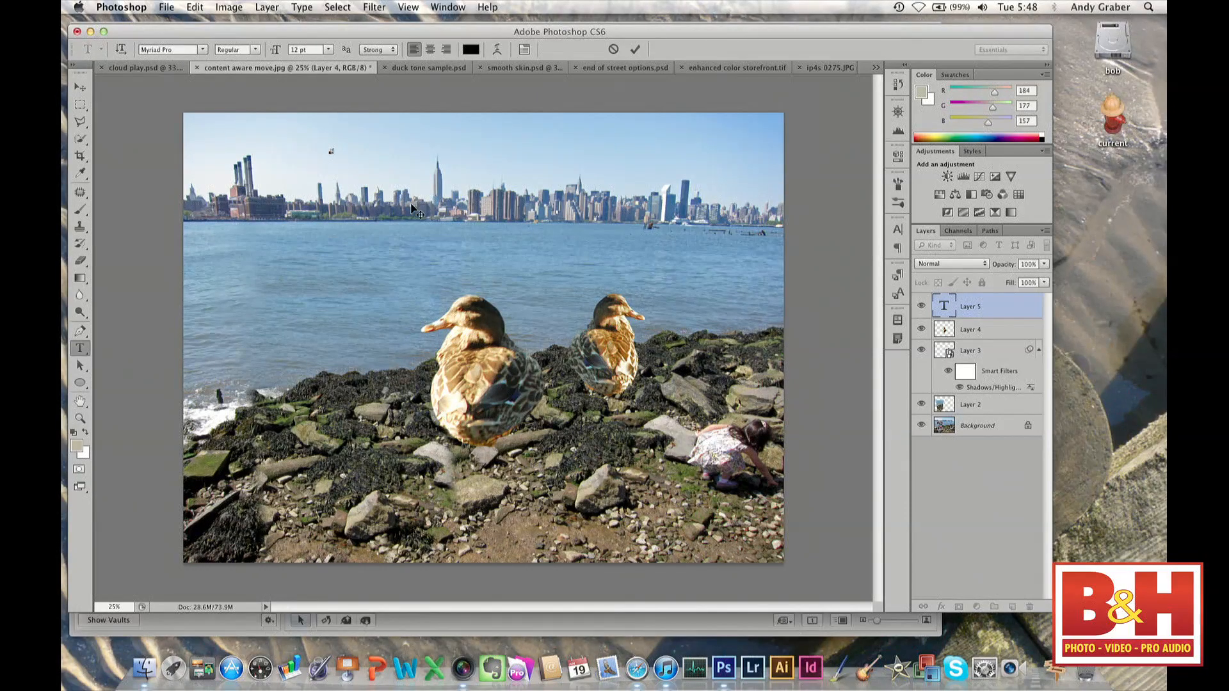
pyautogui.write('Brooklyn')
pyautogui.tripleClick(347, 148)
pyautogui.click(367, 149)
pyautogui.tripleClick(334, 151)
pyautogui.click(335, 149)
# Enlarge the entire two-line title to 90 pt and reposition it over the skyline.
pyautogui.doubleClick(945, 306)
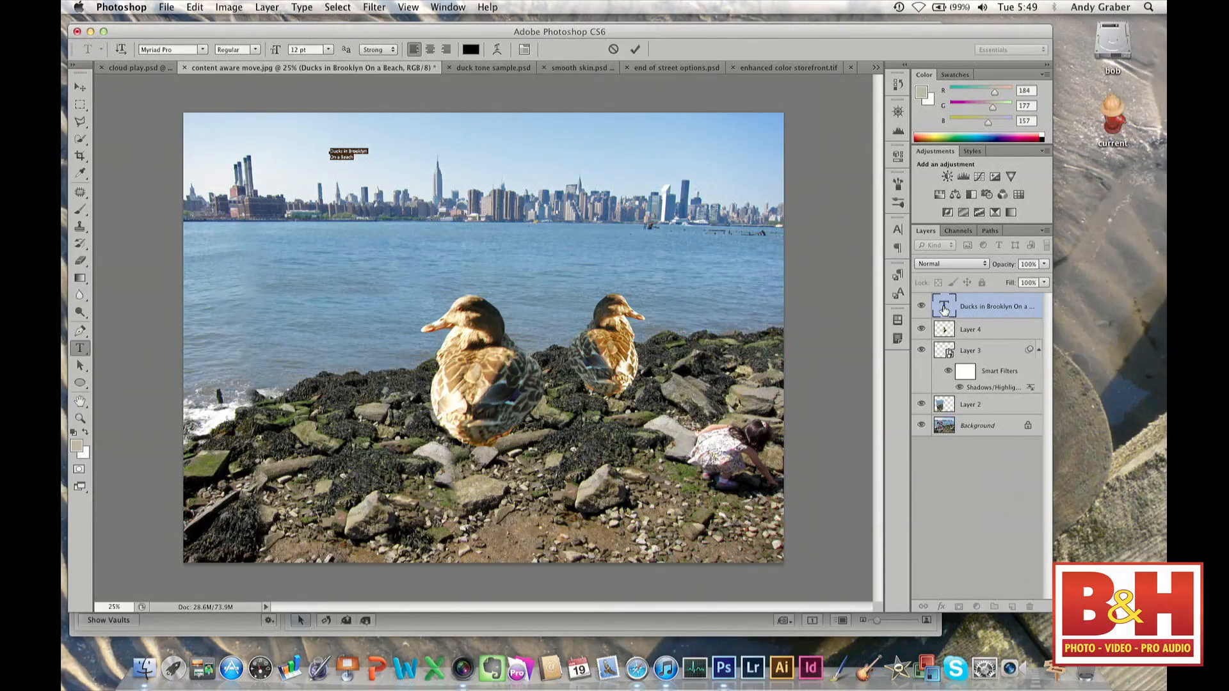
pyautogui.press('super+shift+period')
pyautogui.press('super+shift+period')
pyautogui.press('super+shift+period')
pyautogui.press('super+shift+period')
pyautogui.press('super+shift+period')
pyautogui.press('super+shift+period')
pyautogui.press('super+shift+period')
pyautogui.press('super+shift+period')
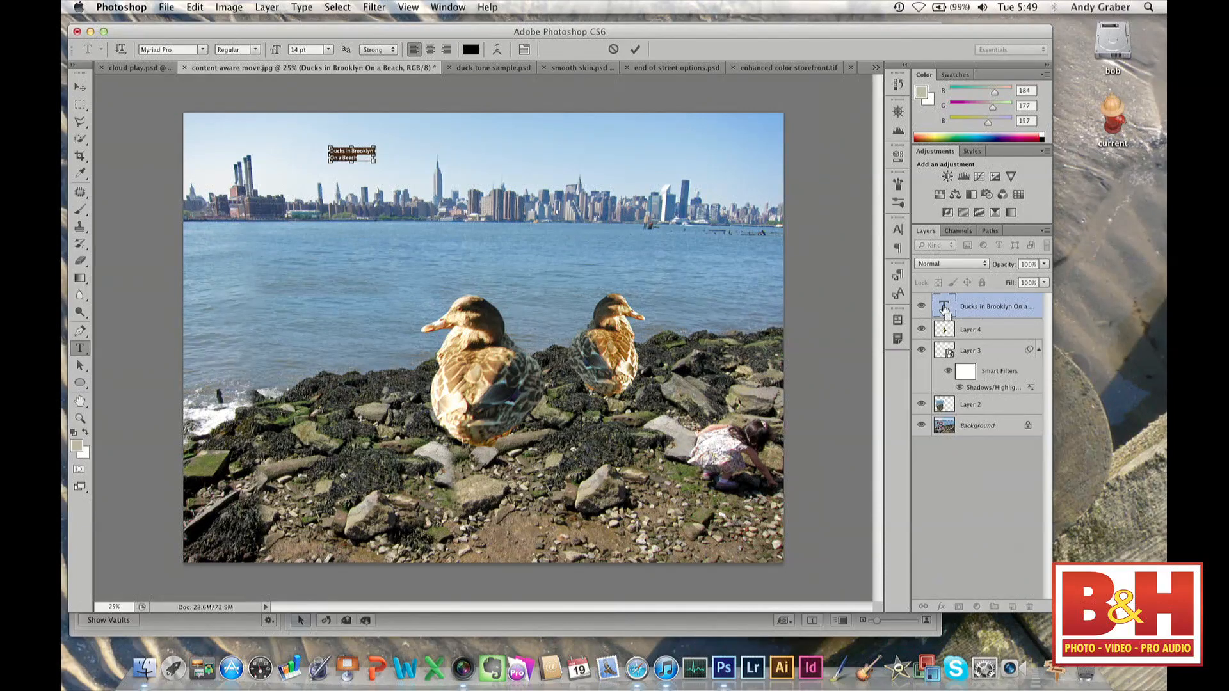
pyautogui.press('super+shift+period')
pyautogui.press('super+shift+period')
pyautogui.press('super+shift+period')
pyautogui.press('super+shift+period')
pyautogui.press('super+shift+period')
pyautogui.press('super+shift+period')
pyautogui.press('super+shift+period')
pyautogui.press('super+shift+period')
pyautogui.press('super+shift+period')
pyautogui.press('super+shift+period')
pyautogui.press('super+shift+period')
pyautogui.press('super+shift+period')
pyautogui.press('super+shift+period')
pyautogui.press('super+shift+period')
pyautogui.press('super+shift+period')
pyautogui.press('super+shift+period')
pyautogui.press('super+shift+period')
pyautogui.press('super+shift+period')
pyautogui.press('super+shift+period')
pyautogui.press('super+shift+period')
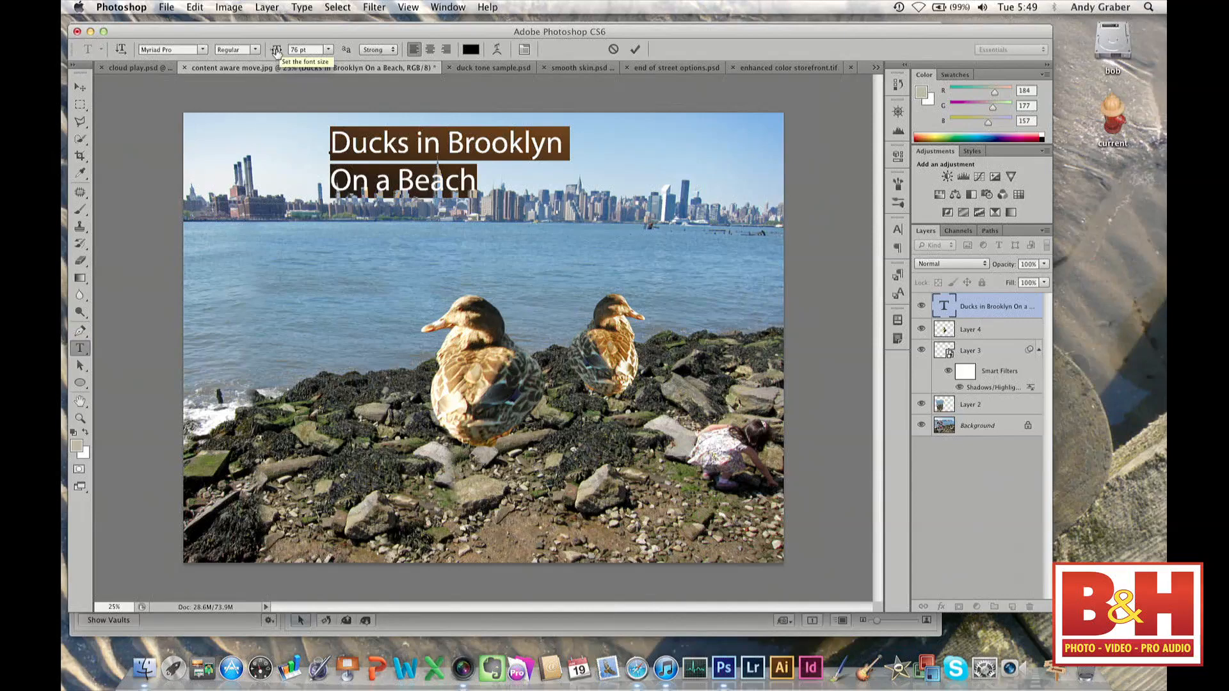
pyautogui.moveTo(276, 51)
pyautogui.mouseDown()
pyautogui.moveTo(309, 56)
pyautogui.moveTo(285, 62)
pyautogui.mouseUp()
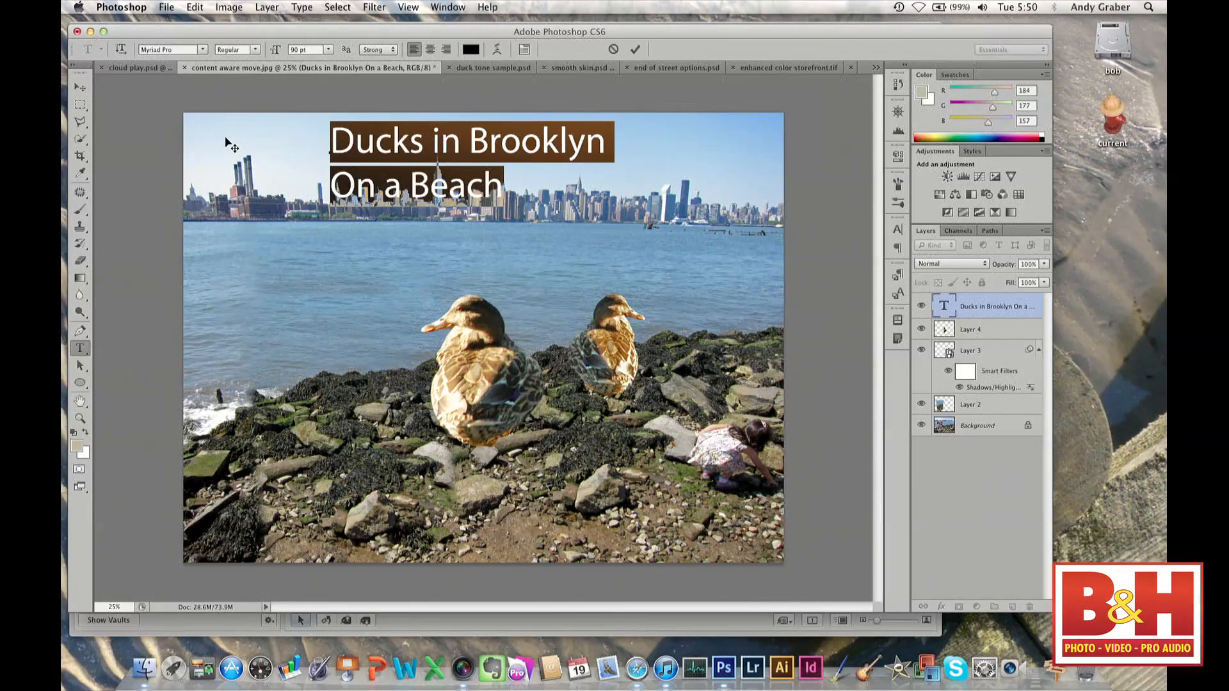
pyautogui.moveTo(227, 142); pyautogui.dragTo(221, 222)
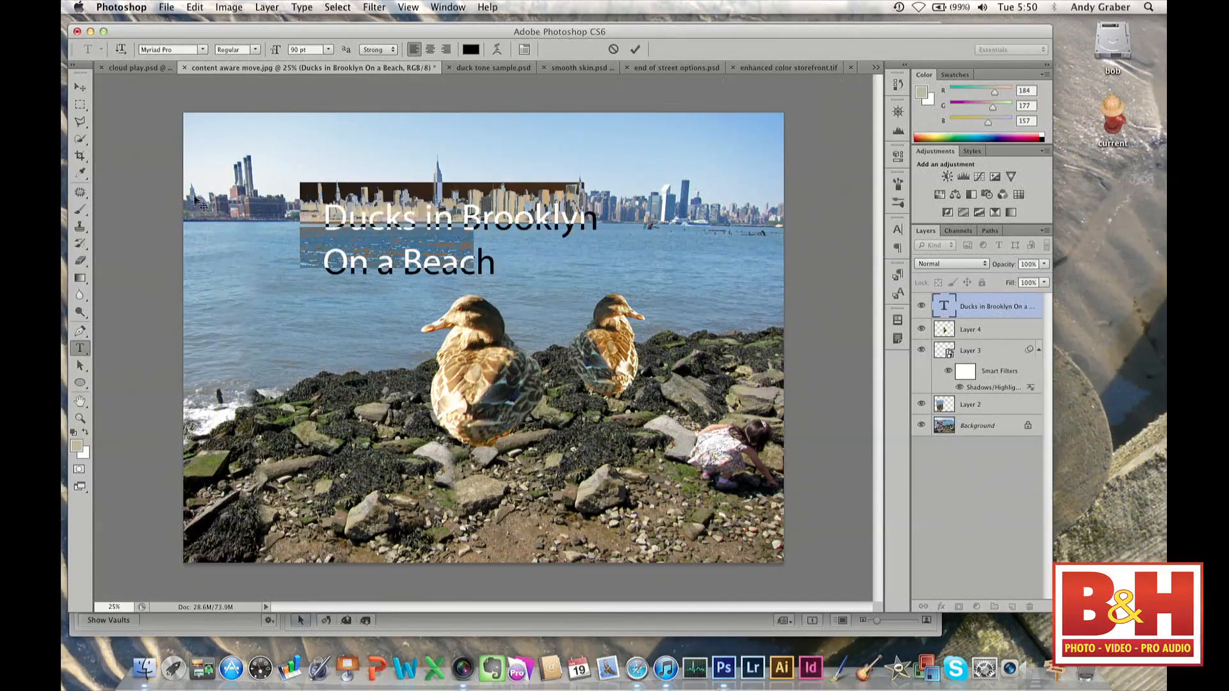
pyautogui.moveTo(159, 173); pyautogui.dragTo(167, 163)
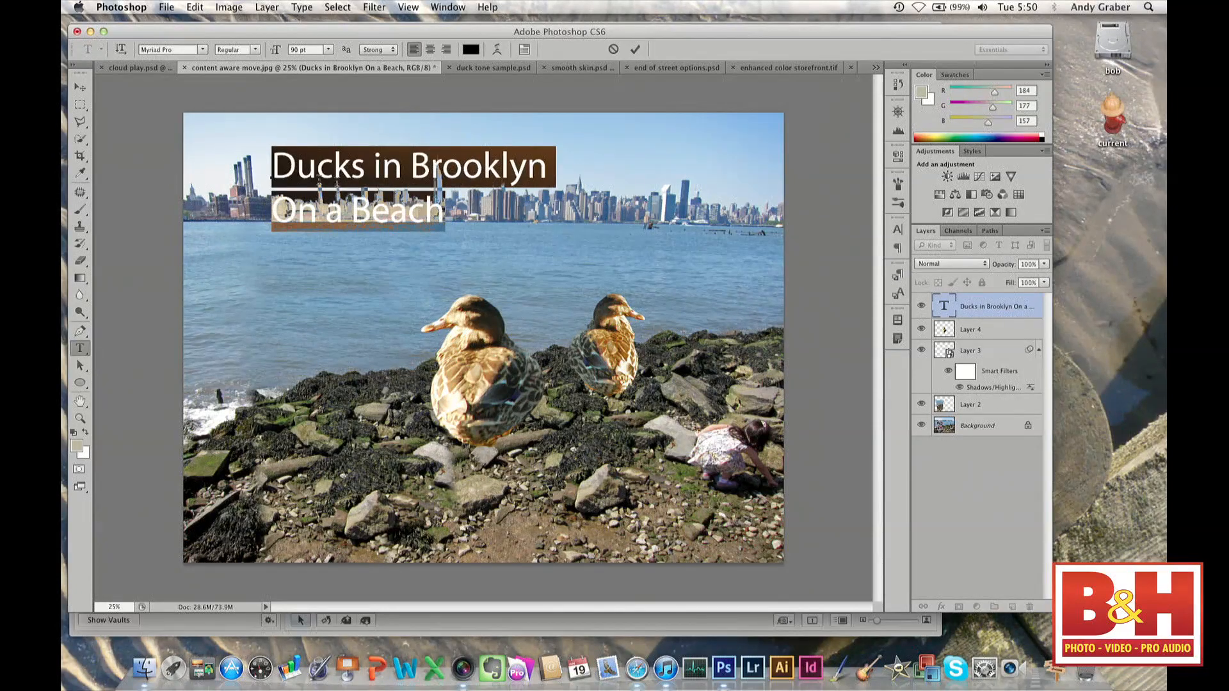
# Change the font of the line "Ducks in Brooklyn" to Maria.
pyautogui.click(356, 170)
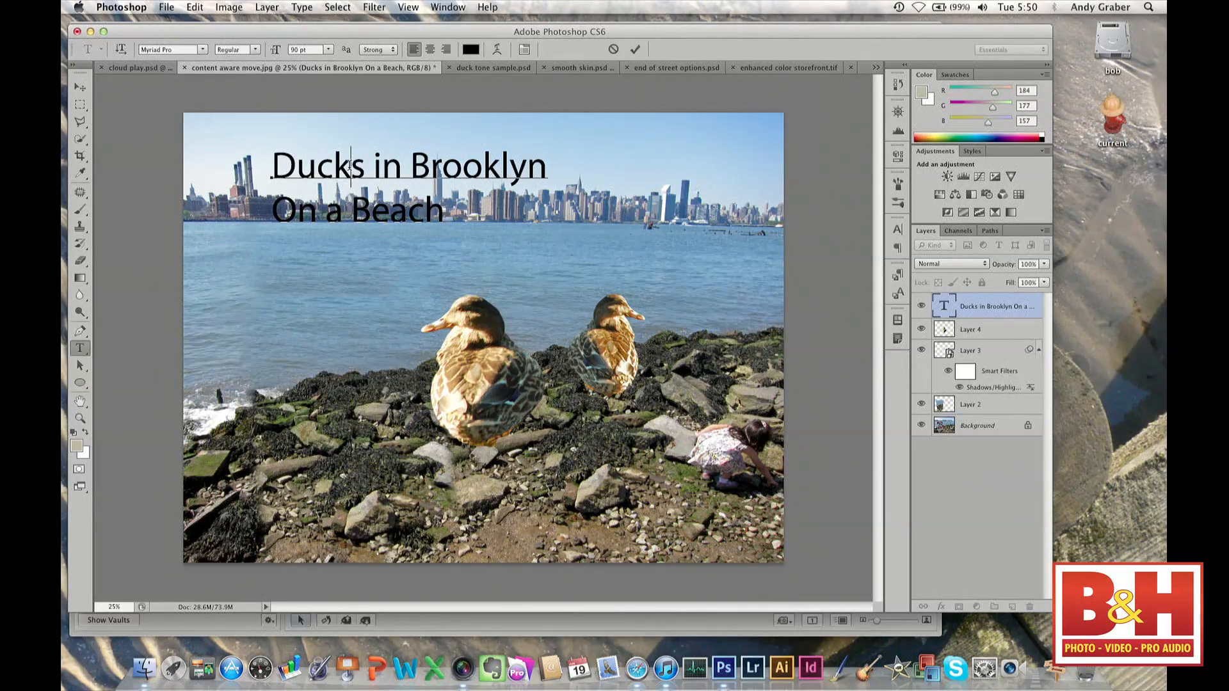
pyautogui.tripleClick(349, 167)
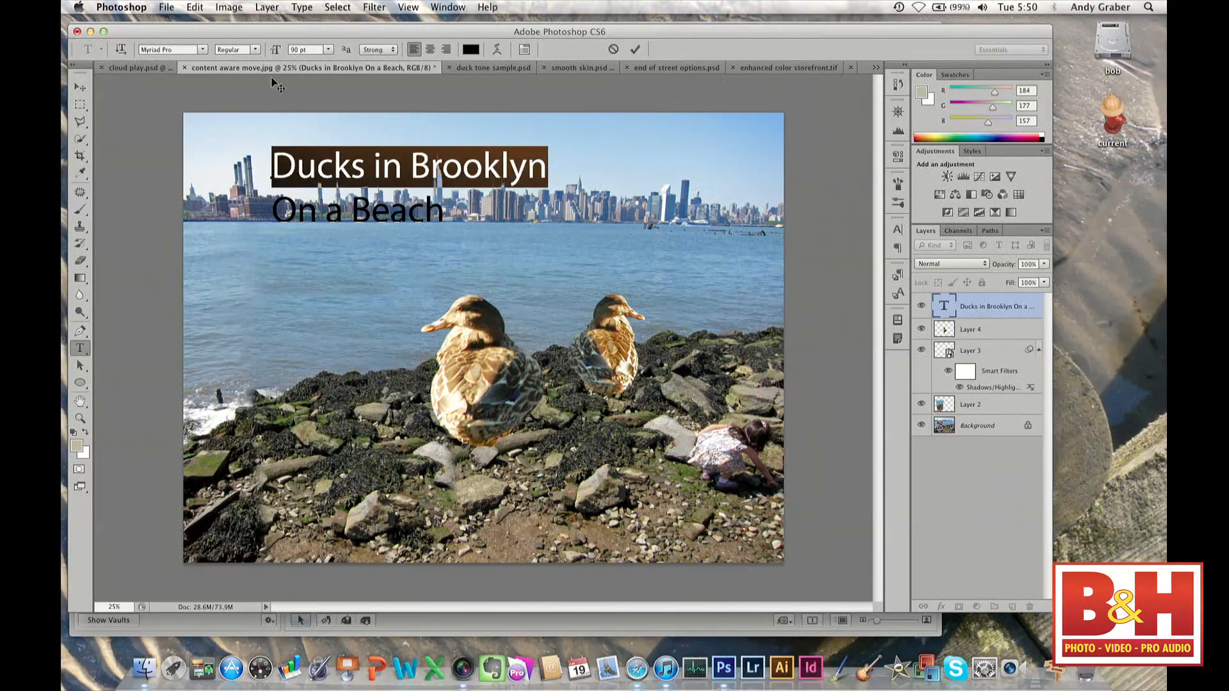
pyautogui.click(198, 49)
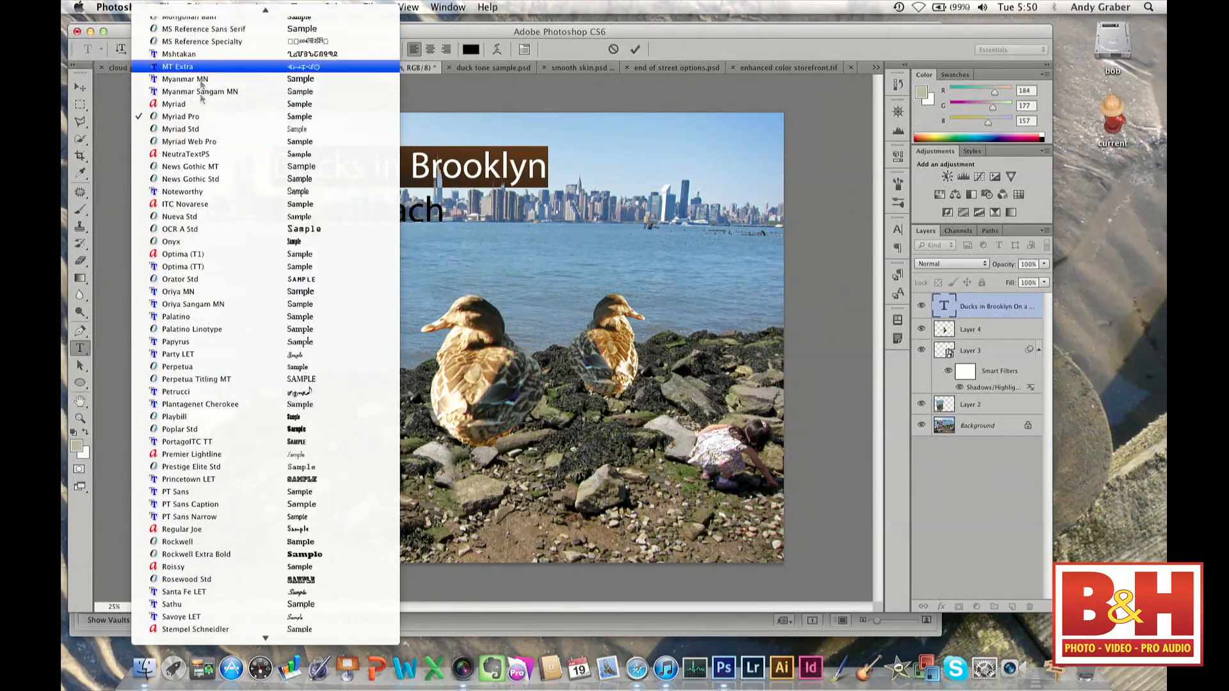
pyautogui.moveTo(186, 4)
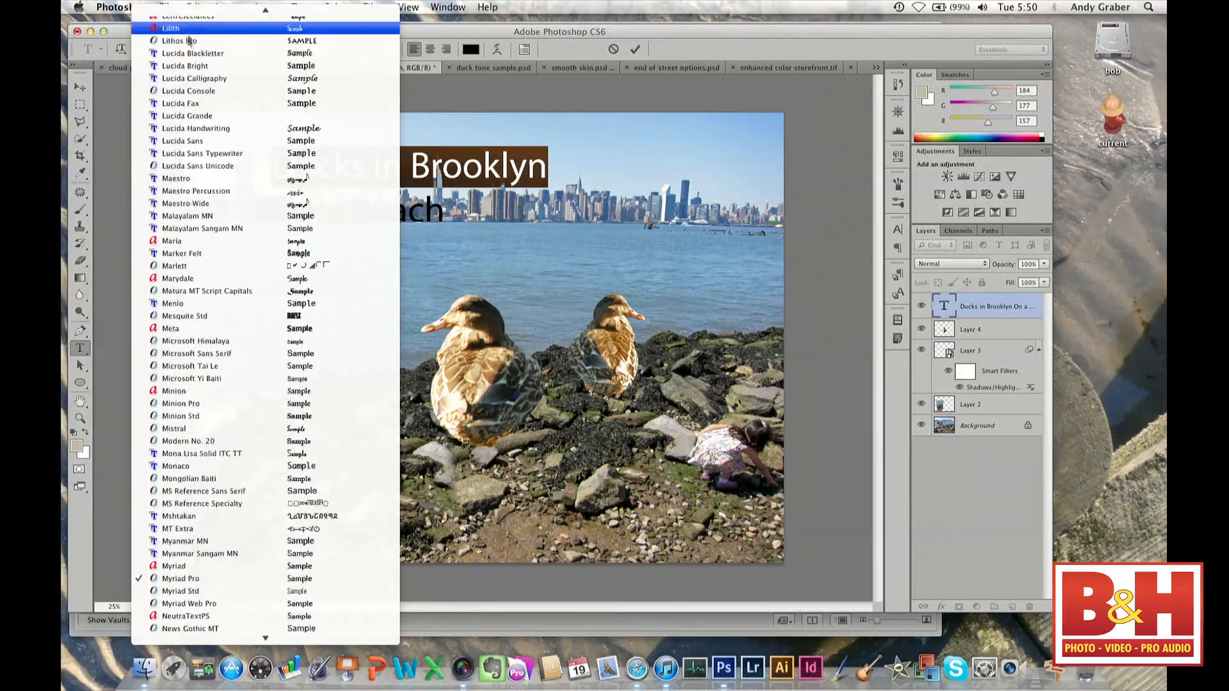
pyautogui.click(195, 241)
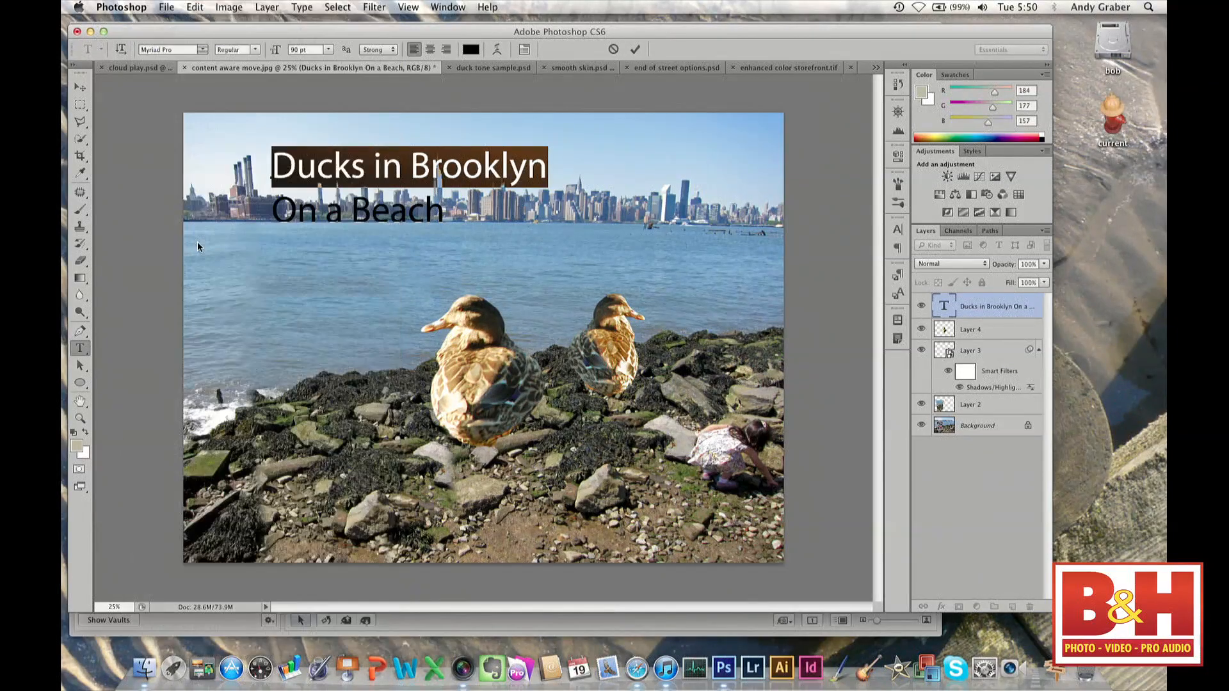
# Enlarge the line "Ducks in Brooklyn" to 148 pt.
pyautogui.press('super+shift+period')
pyautogui.press('super+shift+period')
pyautogui.press('super+shift+period')
pyautogui.press('super+shift+period')
pyautogui.press('super+shift+period')
pyautogui.press('super+shift+period')
pyautogui.press('super+shift+period')
pyautogui.press('super+shift+period')
pyautogui.press('super+shift+period')
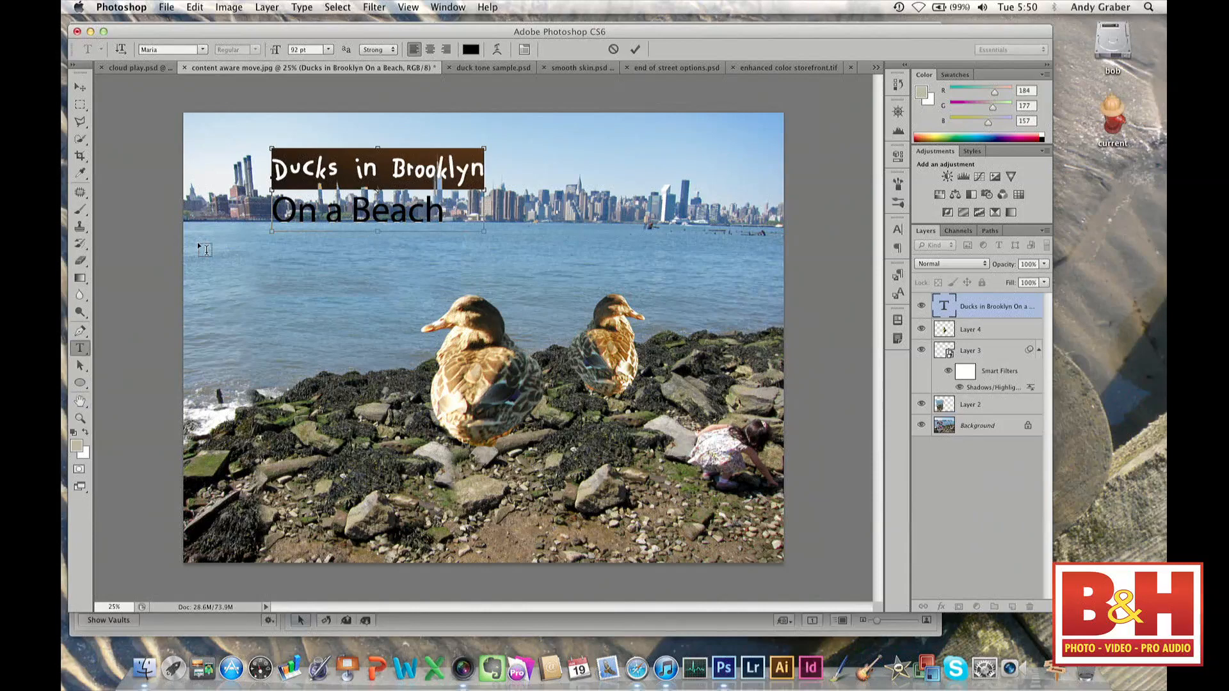
pyautogui.press('super+shift+period')
pyautogui.press('super+shift+period')
pyautogui.press('super+shift+period')
pyautogui.press('super+shift+period')
pyautogui.press('super+shift+period')
pyautogui.press('super+shift+period')
pyautogui.press('super+shift+period')
pyautogui.press('super+shift+period')
pyautogui.press('super+shift+period')
pyautogui.press('super+shift+period')
pyautogui.press('super+shift+period')
pyautogui.press('super+shift+period')
pyautogui.press('super+shift+period')
pyautogui.press('super+shift+period')
pyautogui.press('super+shift+period')
pyautogui.press('super+shift+period')
pyautogui.press('super+shift+period')
pyautogui.press('super+shift+period')
pyautogui.press('super+shift+period')
pyautogui.press('super+shift+period')
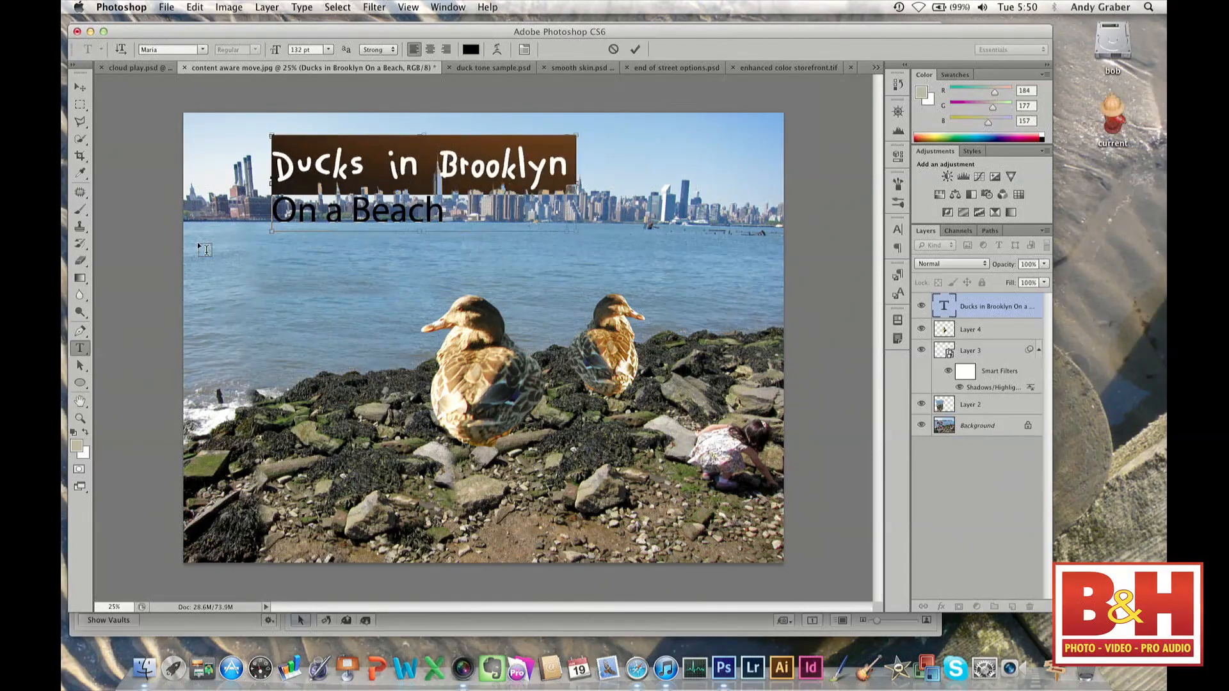
# Recolor the line "Ducks in Brooklyn" with a brown (9d611a) sampled from the smaller duck.
pyautogui.click(471, 50)
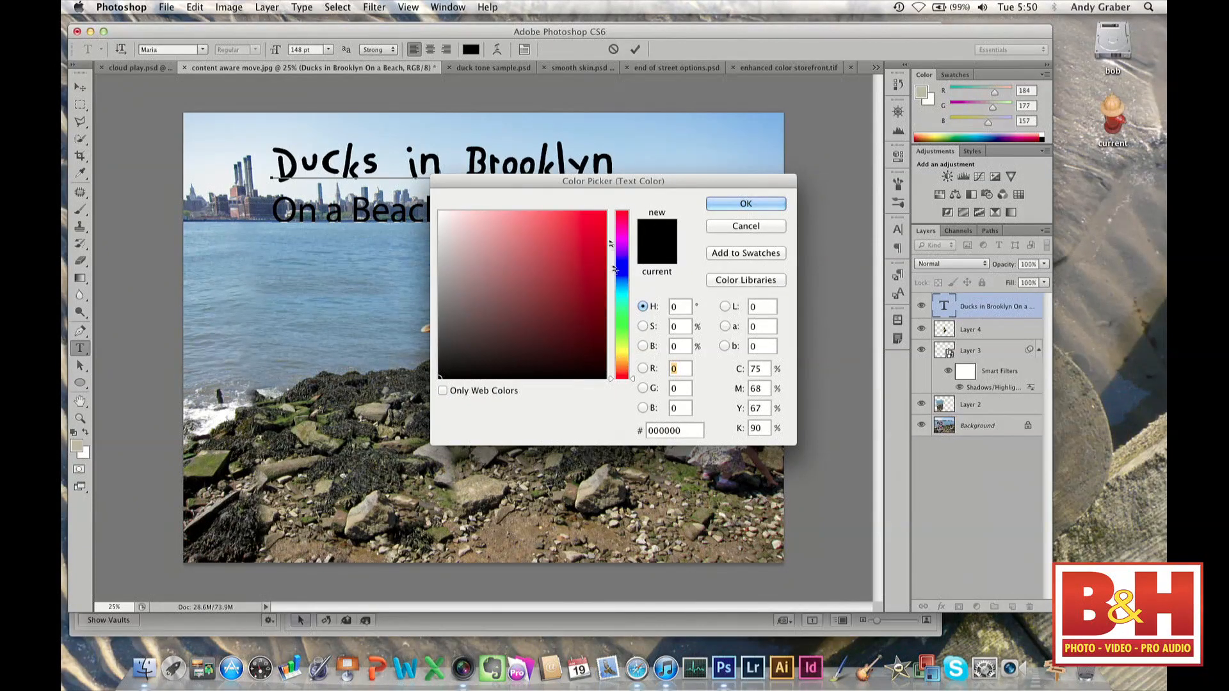
pyautogui.moveTo(584, 181); pyautogui.dragTo(369, 183)
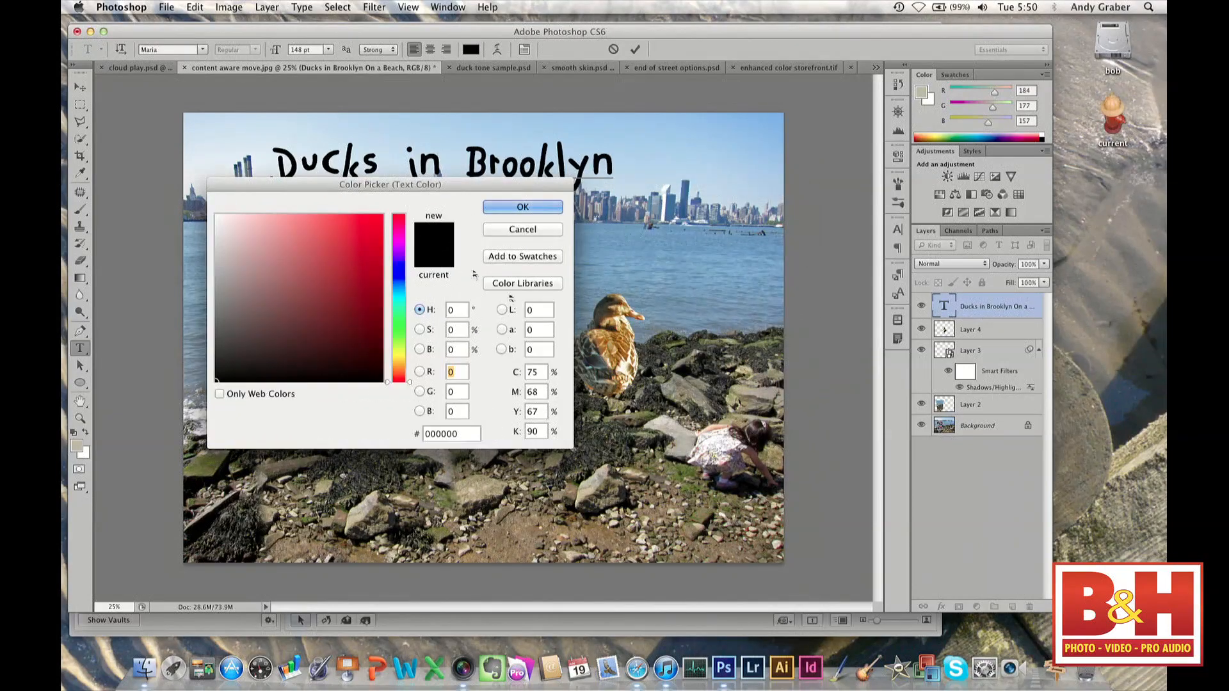
pyautogui.click(626, 340)
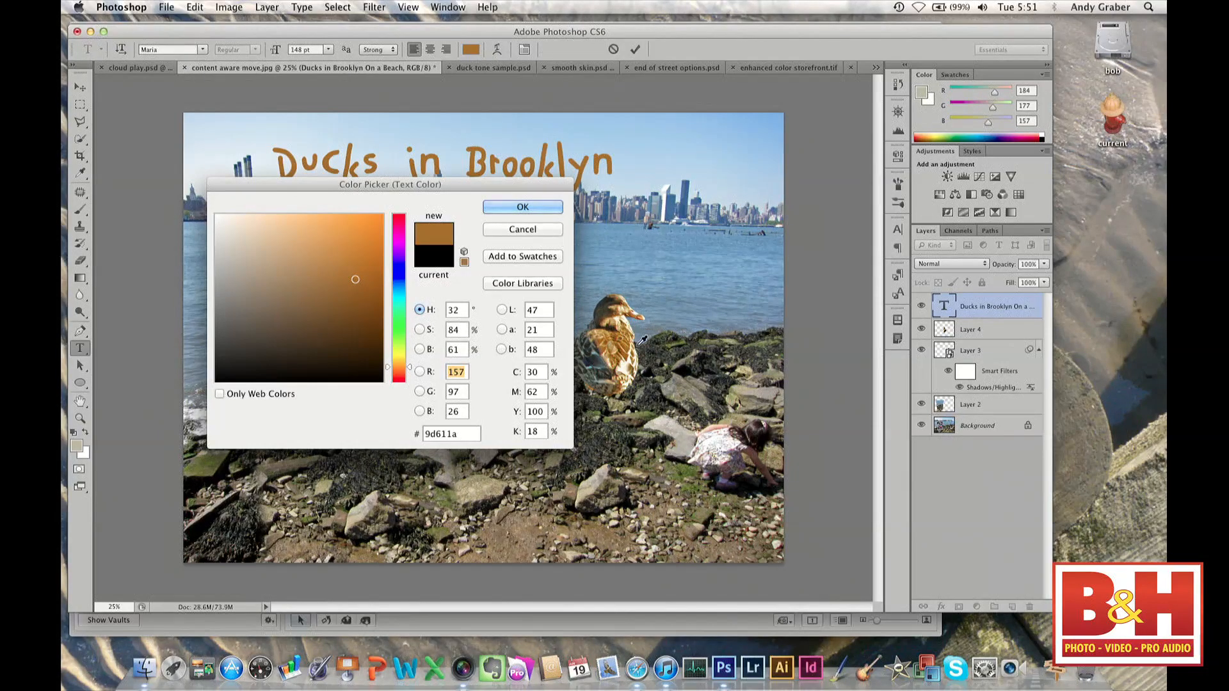
pyautogui.click(520, 207)
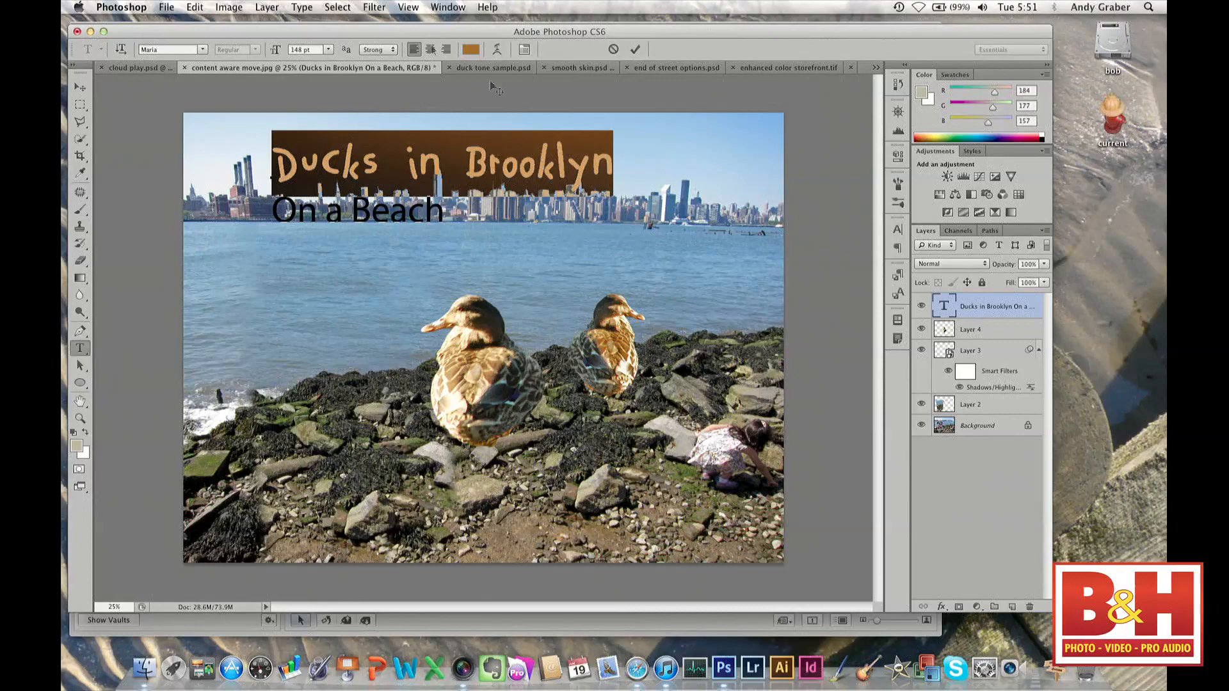
# Create a paragraph style from the formatting of "Ducks in Brooklyn" and name it "duck style".
pyautogui.click(447, 6)
pyautogui.click(447, 6)
pyautogui.click(447, 6)
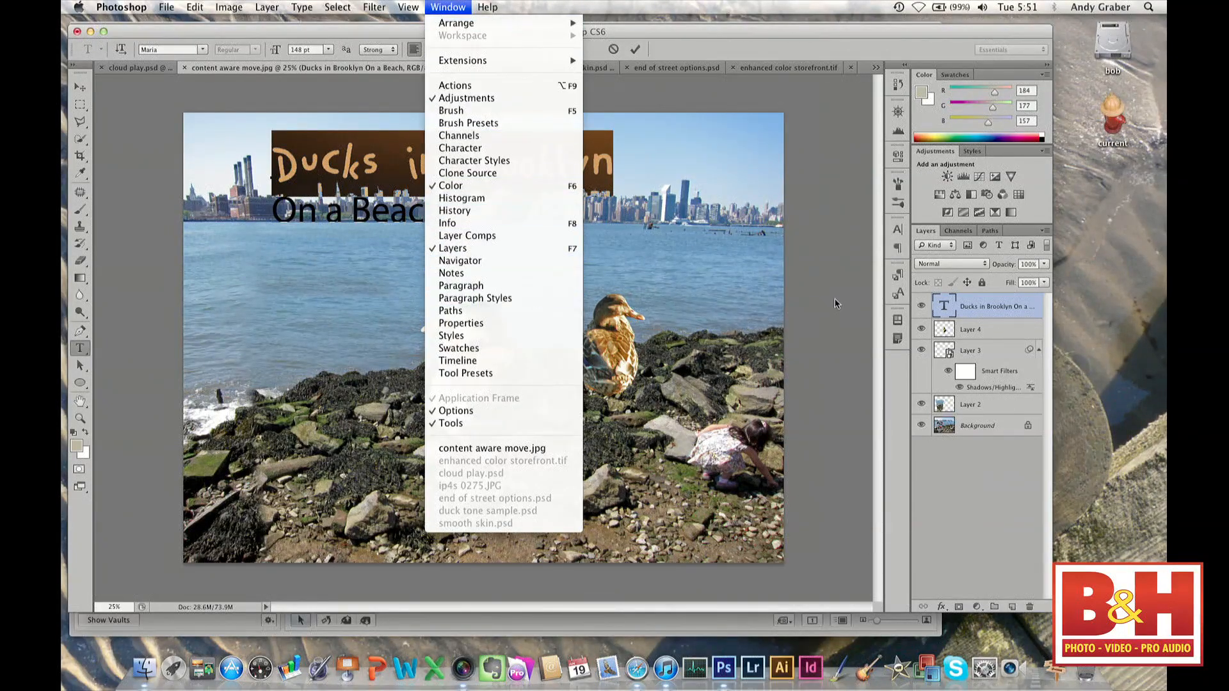
pyautogui.click(898, 276)
pyautogui.click(899, 276)
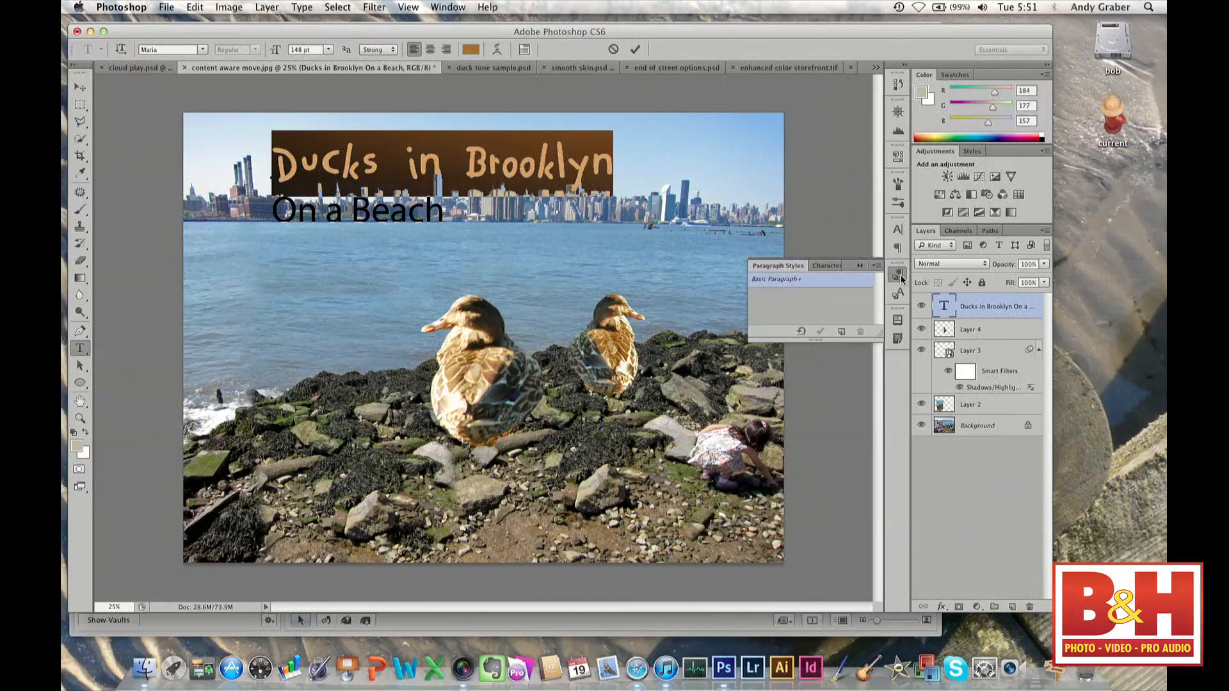
pyautogui.click(841, 332)
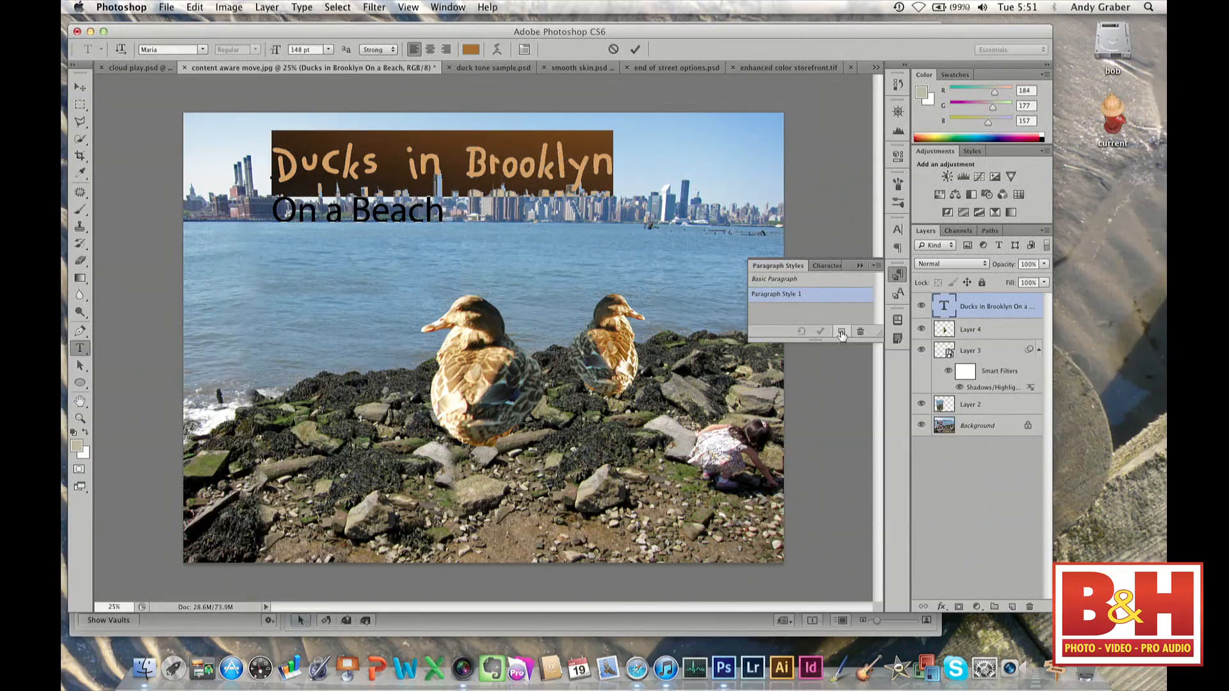
pyautogui.doubleClick(772, 295)
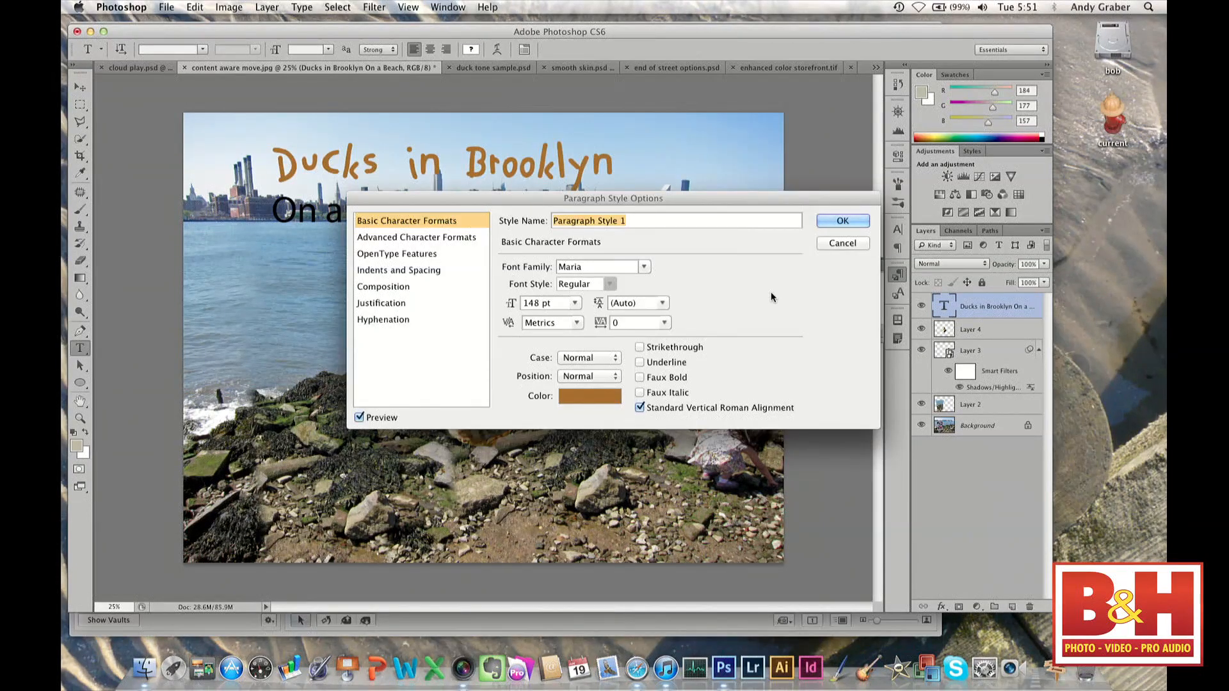
pyautogui.write('duck style')
pyautogui.press('Return')
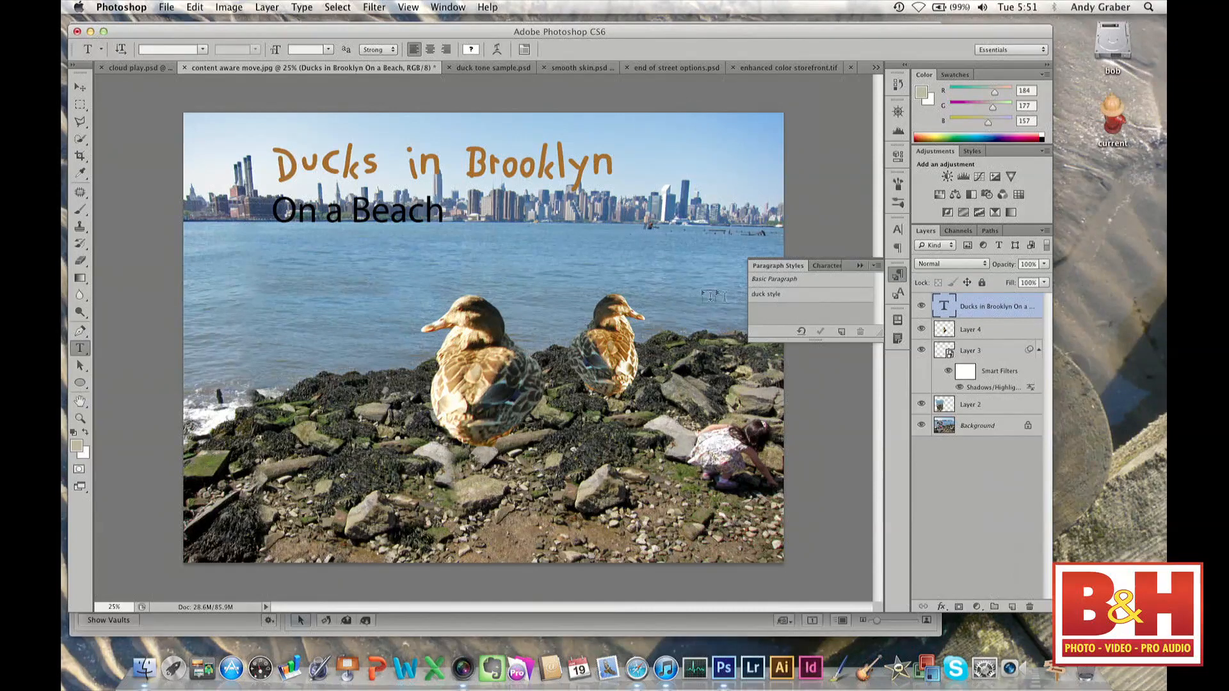
# Add point text reading "type something new" across the rocks near the photo's lower edge.
pyautogui.click(508, 502)
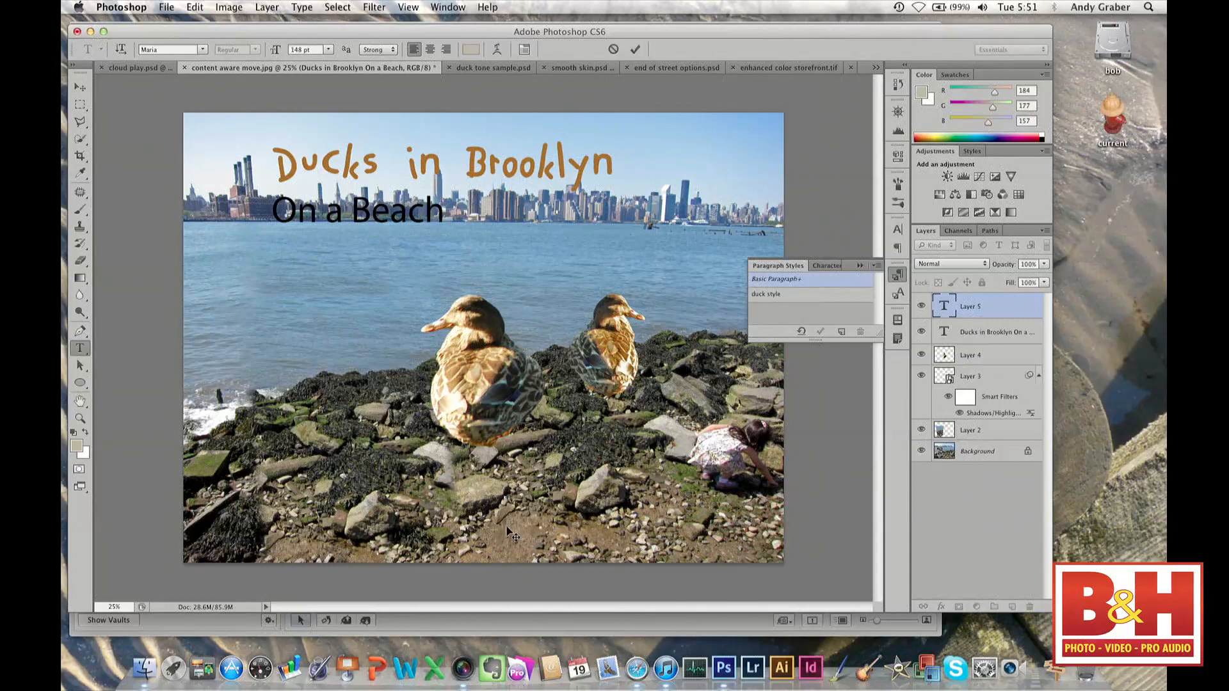
pyautogui.write('type som')
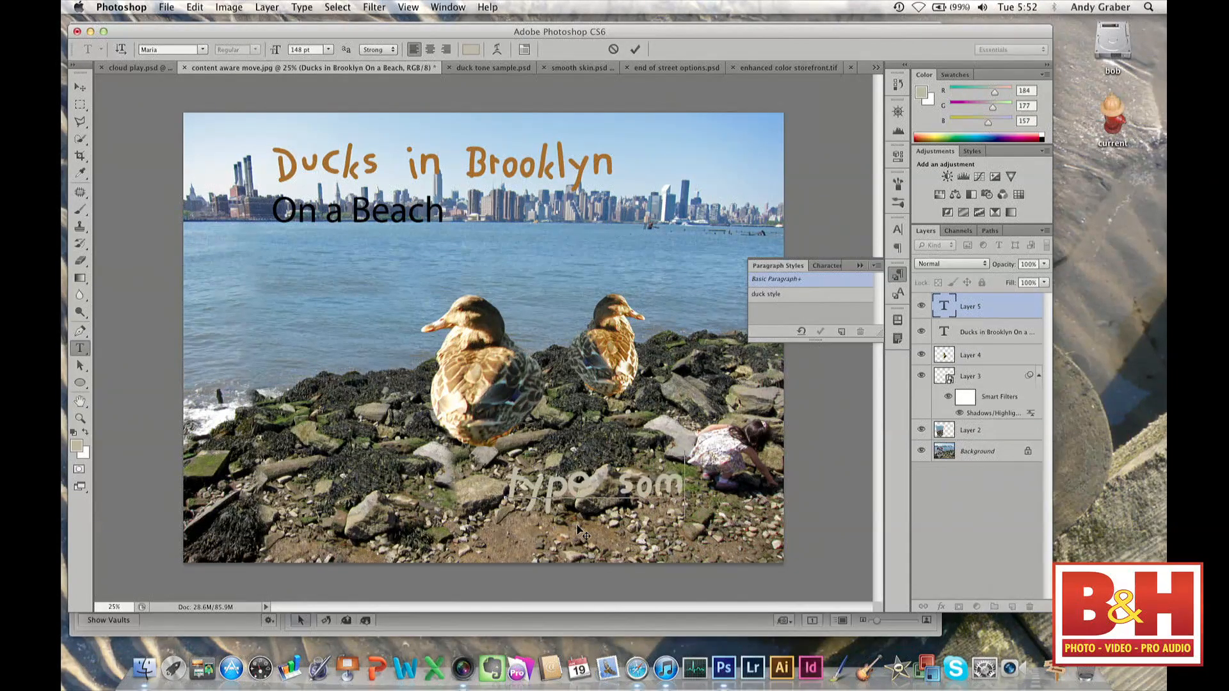
pyautogui.write('ething')
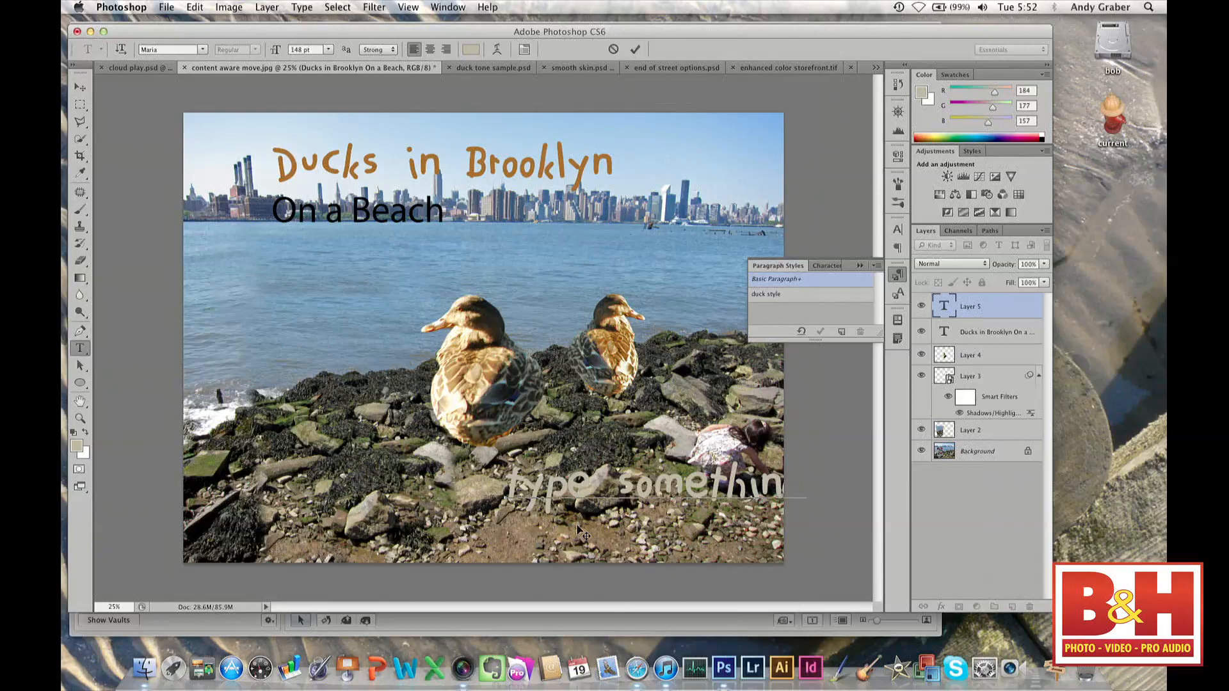
pyautogui.moveTo(463, 554); pyautogui.dragTo(305, 570)
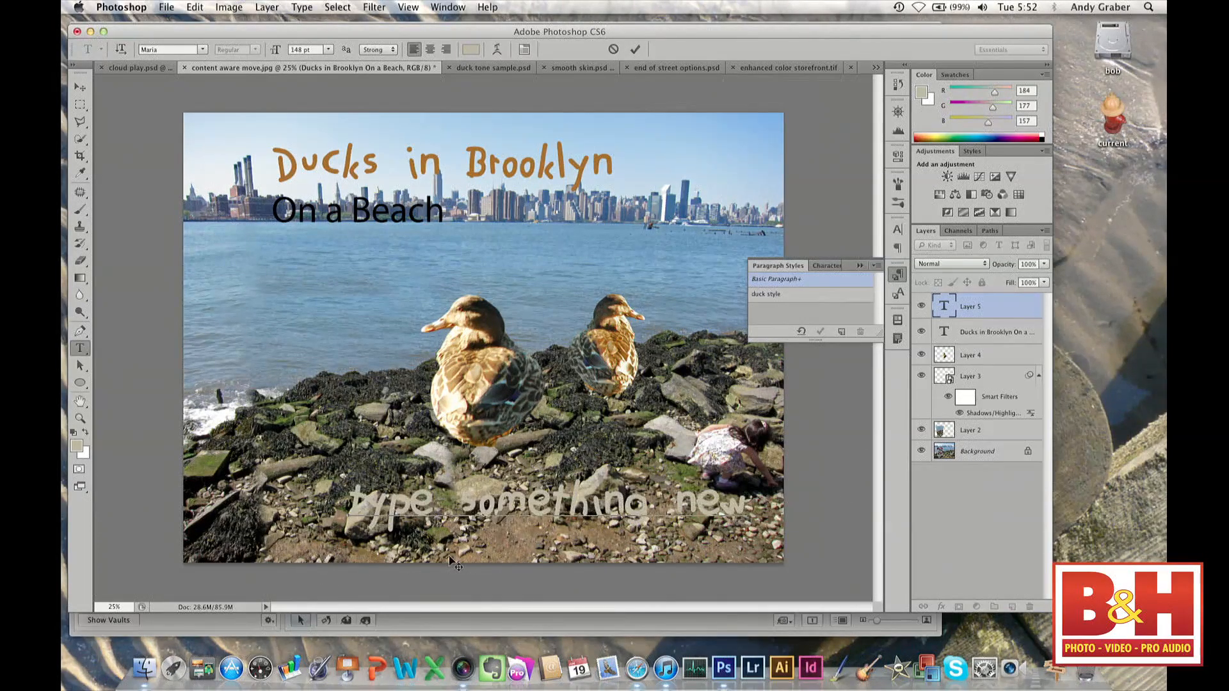
# Change the font of "type something new" to Mongolian Baiti and shift the text so it fits within the photo.
pyautogui.tripleClick(491, 503)
pyautogui.click(203, 49)
pyautogui.click(217, 283)
pyautogui.moveTo(493, 563); pyautogui.dragTo(403, 554)
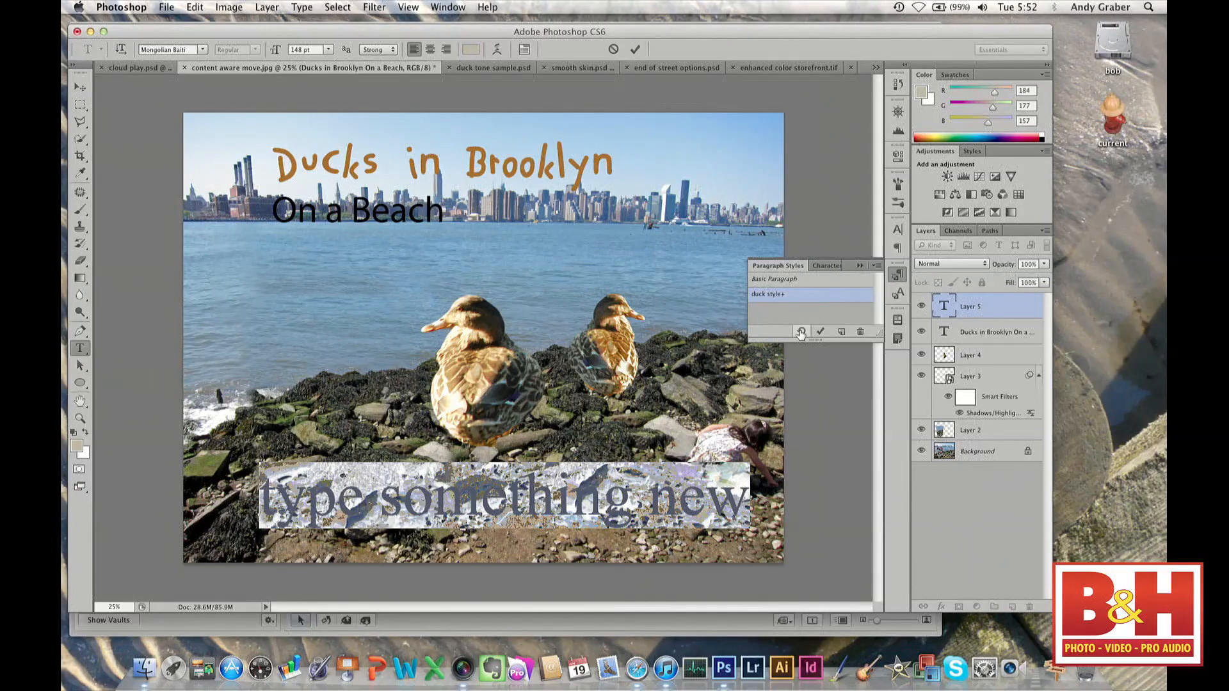
# Apply the duck style paragraph style to "type something new" and clear its overrides.
pyautogui.click(800, 332)
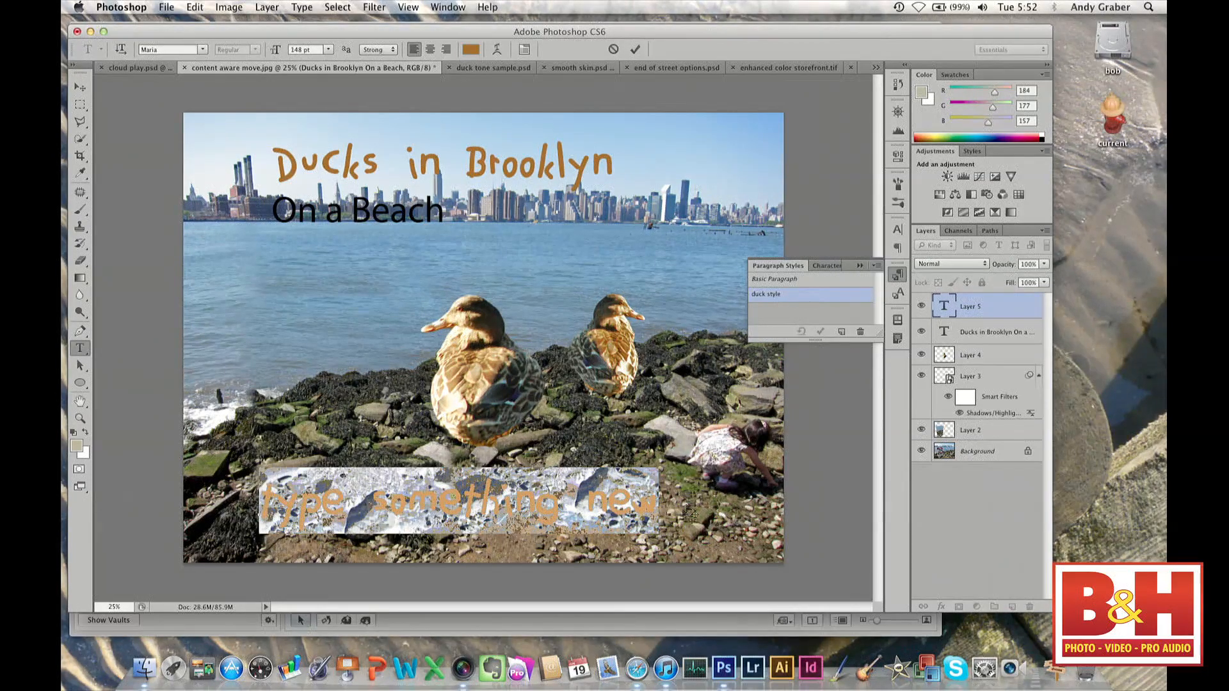
pyautogui.click(625, 503)
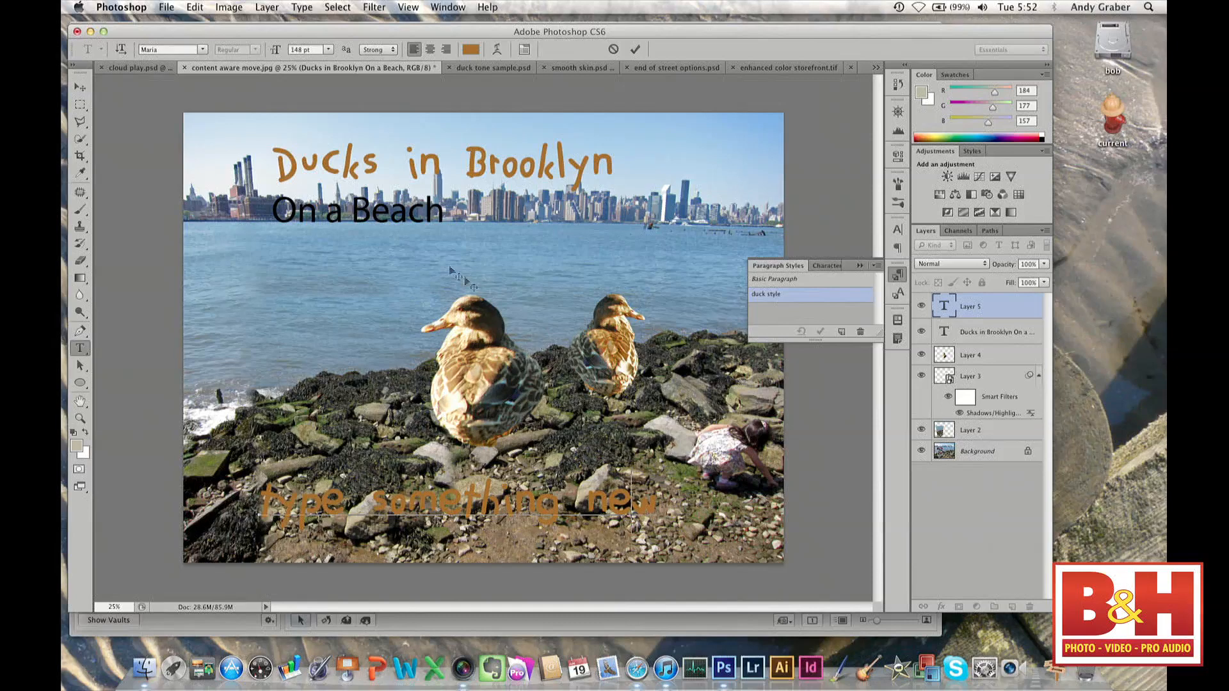
# Save the document to the Desktop as type.psd in Photoshop format with Maximize Compatibility enabled.
pyautogui.click(166, 7)
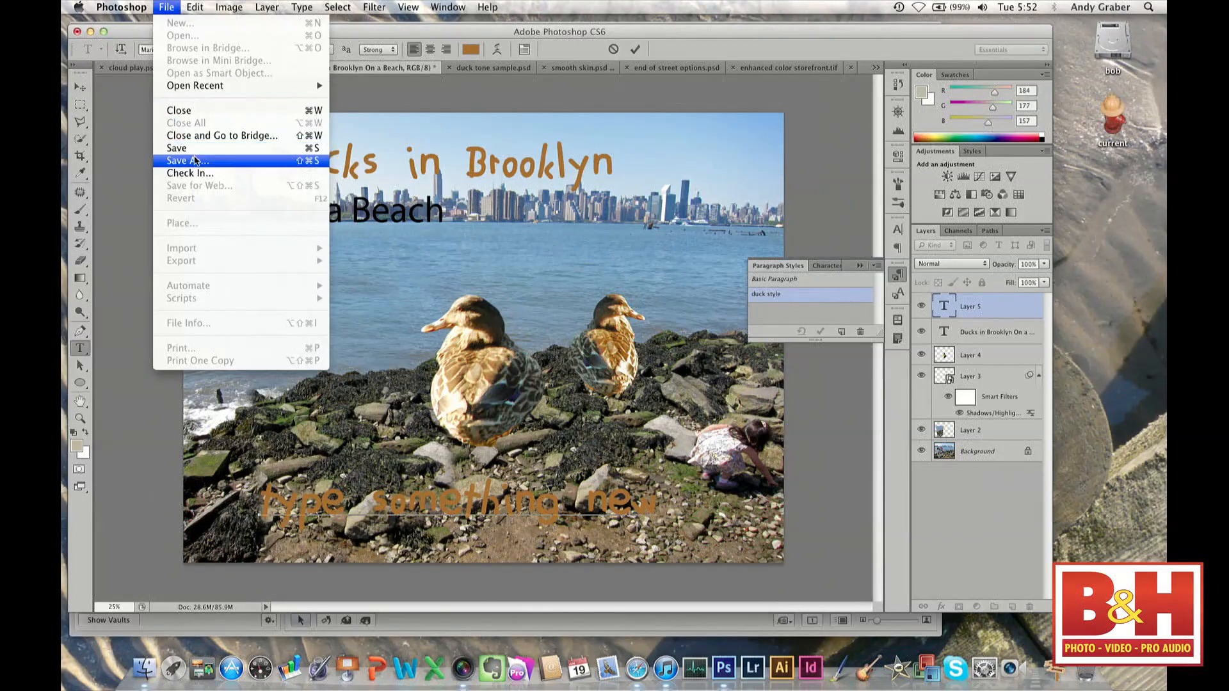
pyautogui.click(194, 160)
pyautogui.press('super+shift+s')
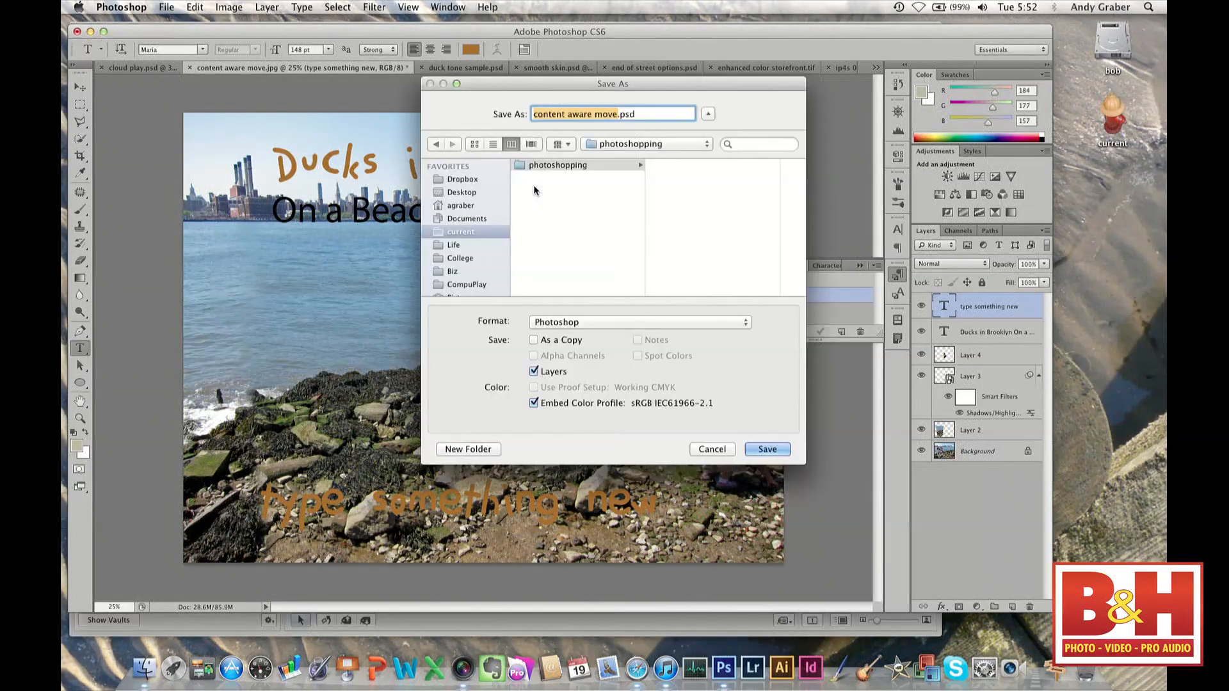
pyautogui.click(463, 180)
pyautogui.click(463, 192)
pyautogui.write('type')
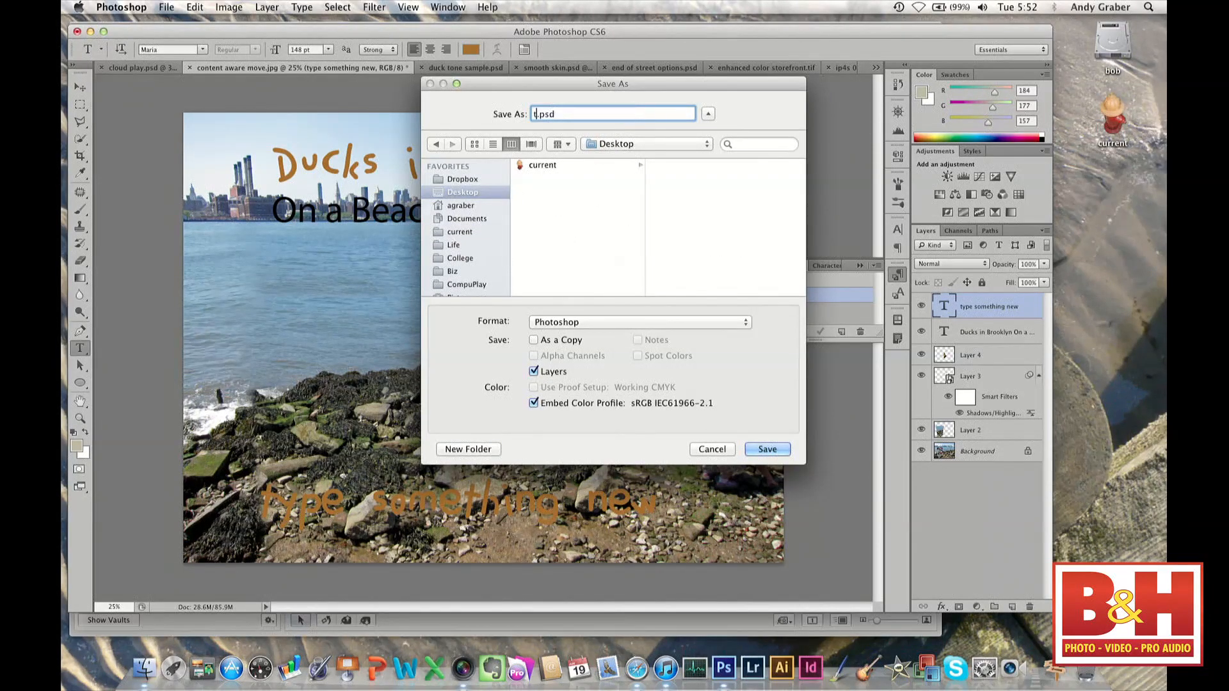
pyautogui.press('Return')
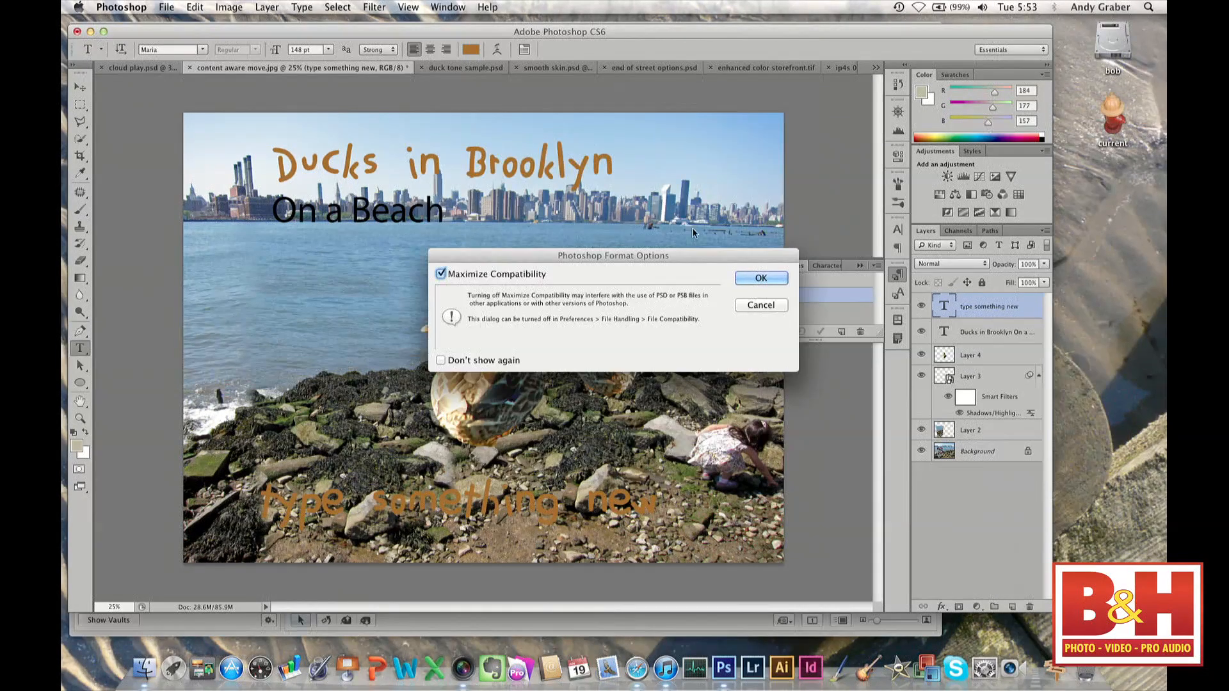
pyautogui.click(753, 275)
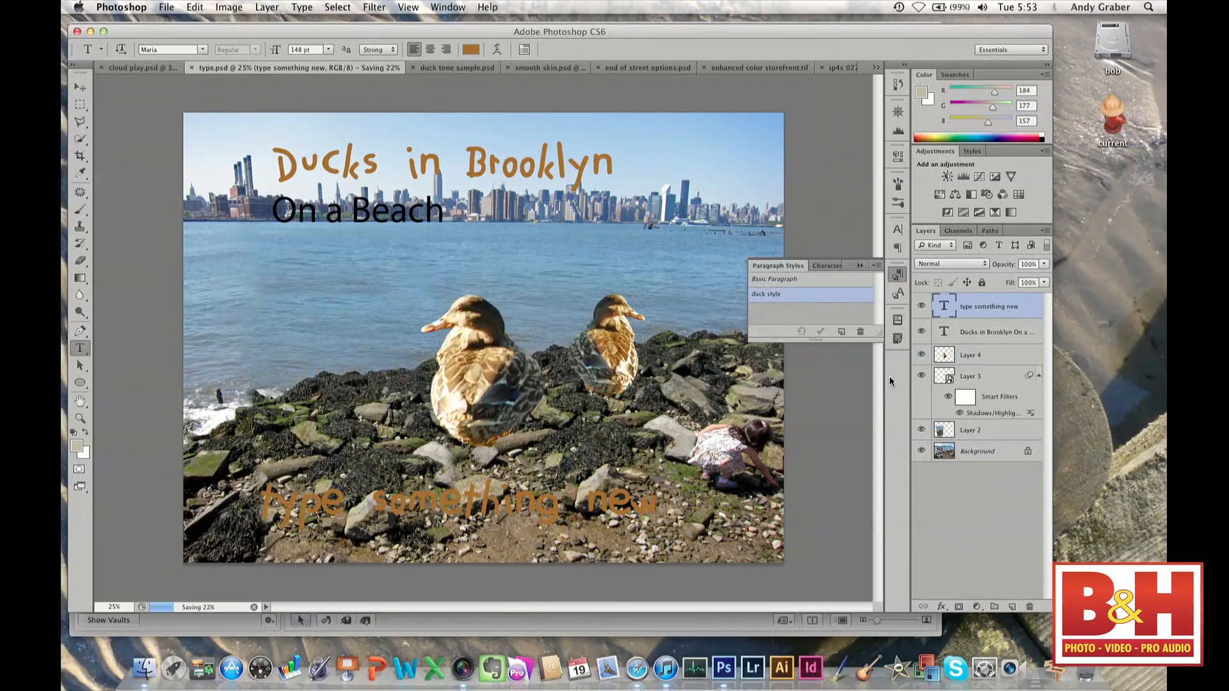
# In end of street options.psd, add the text "hello" over the road and set its font to Myanmar Sangam MN.
pyautogui.click(639, 67)
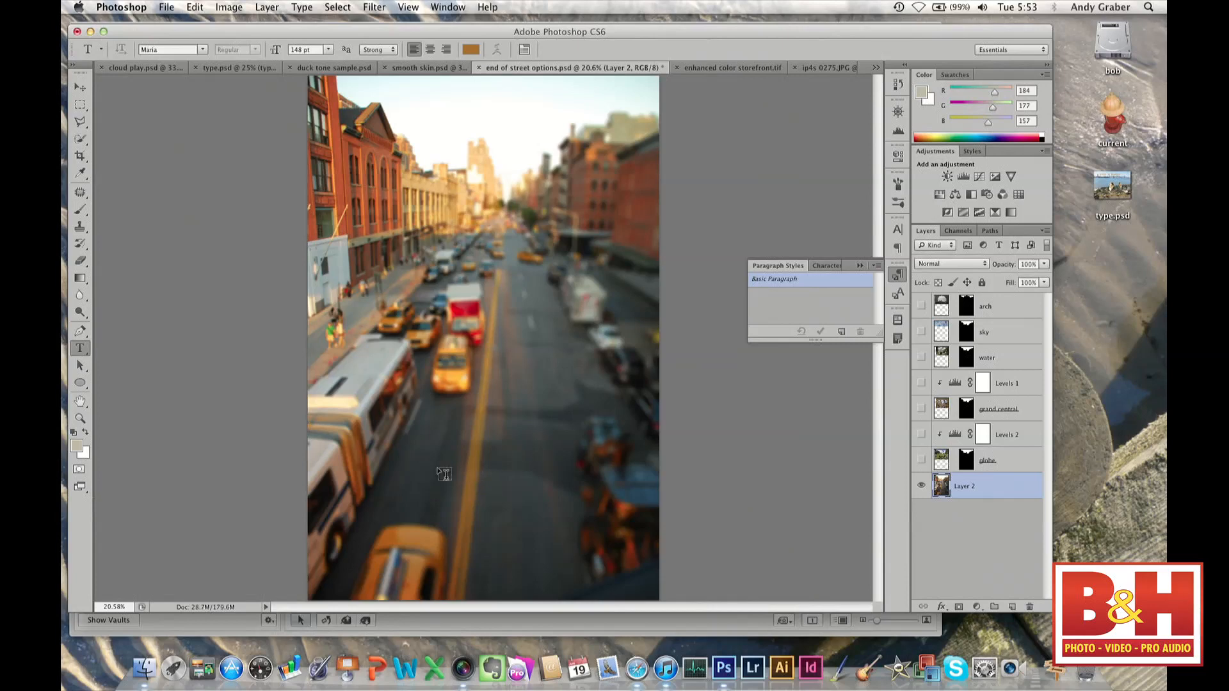
pyautogui.click(387, 472)
pyautogui.write('hello')
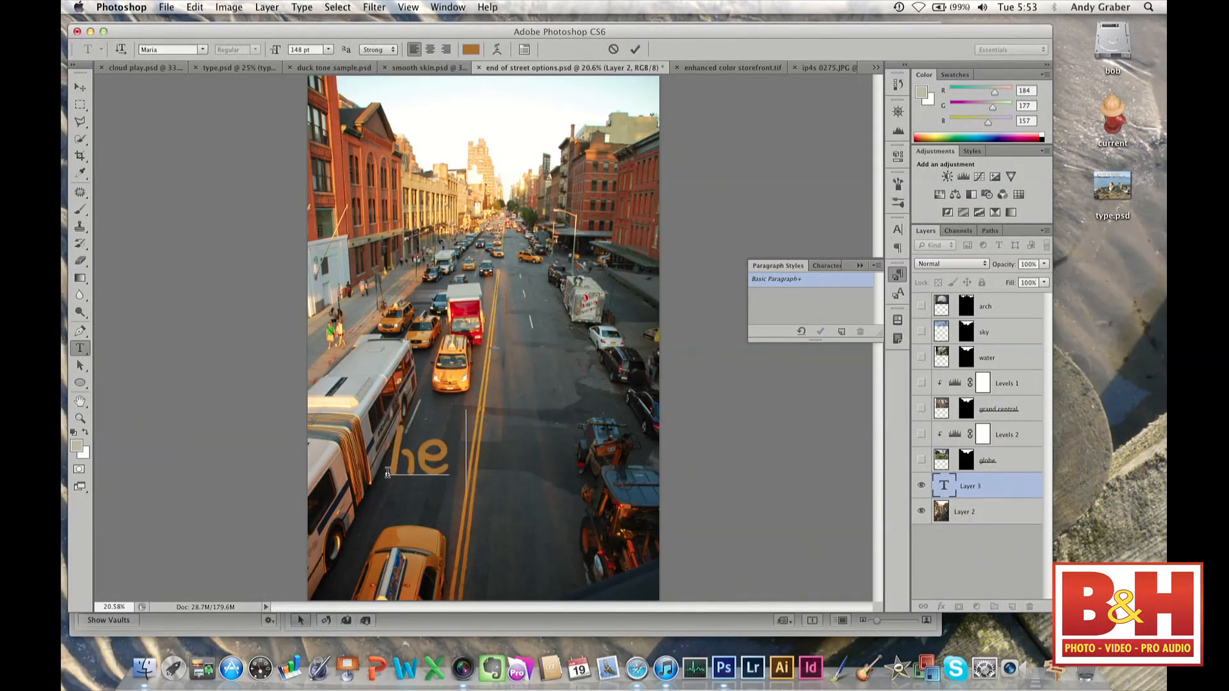
pyautogui.doubleClick(421, 448)
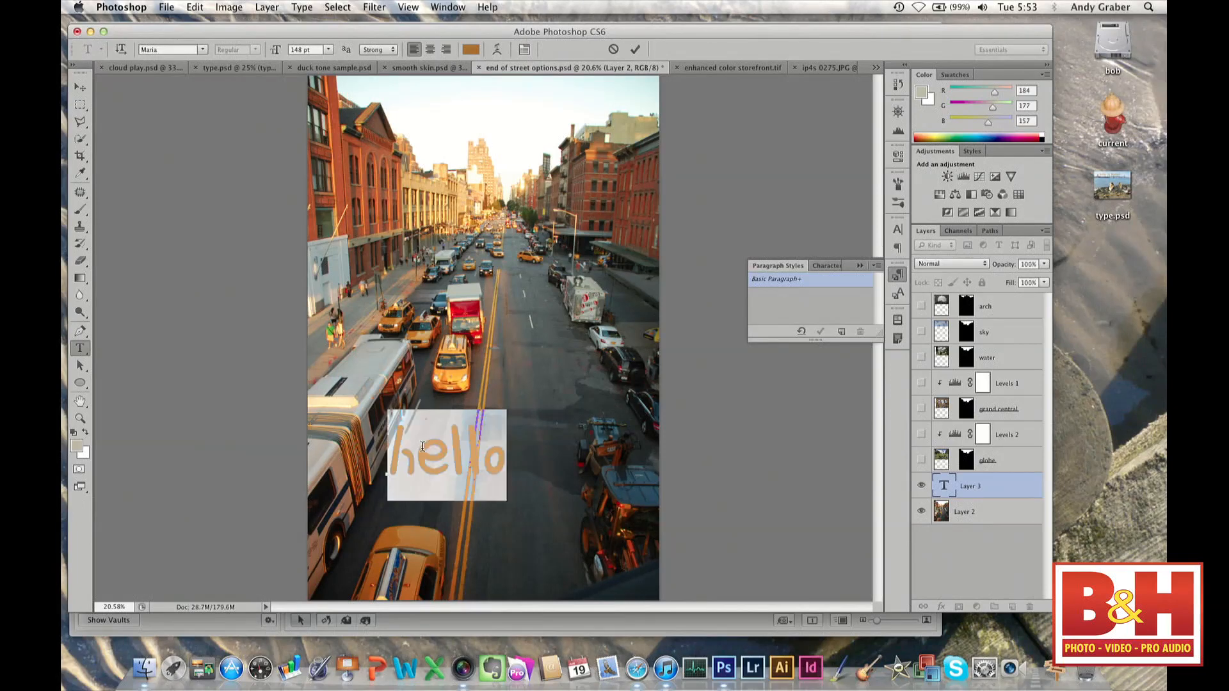
pyautogui.click(205, 50)
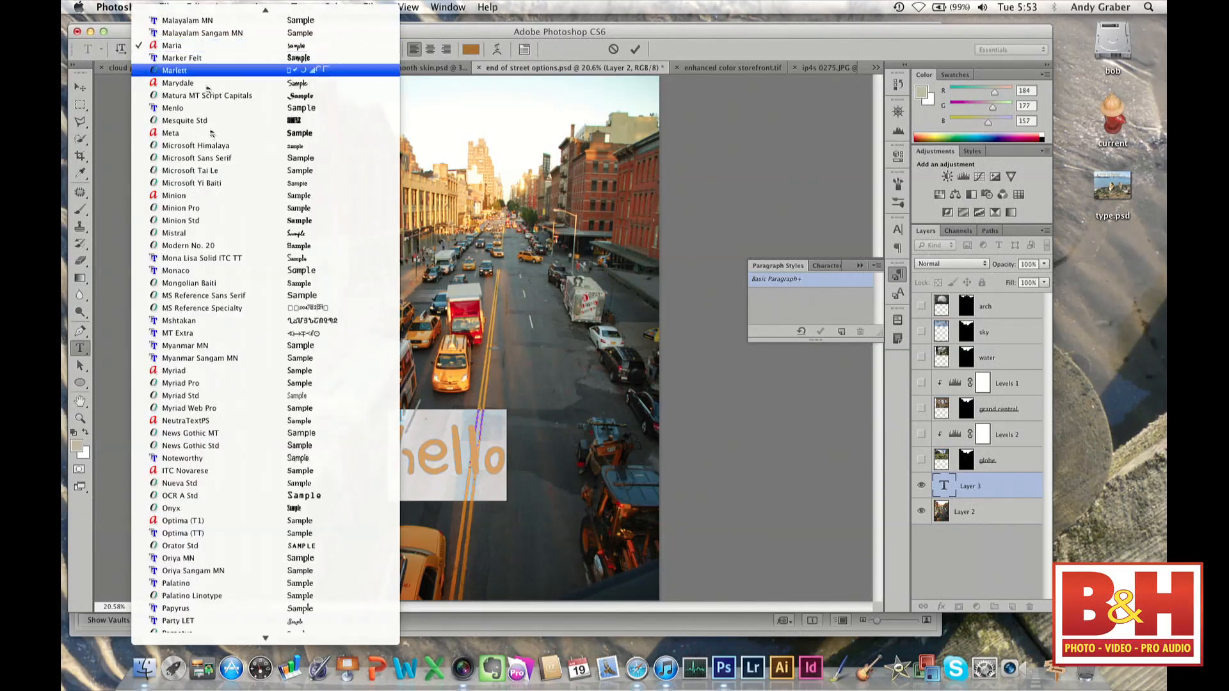
pyautogui.click(220, 357)
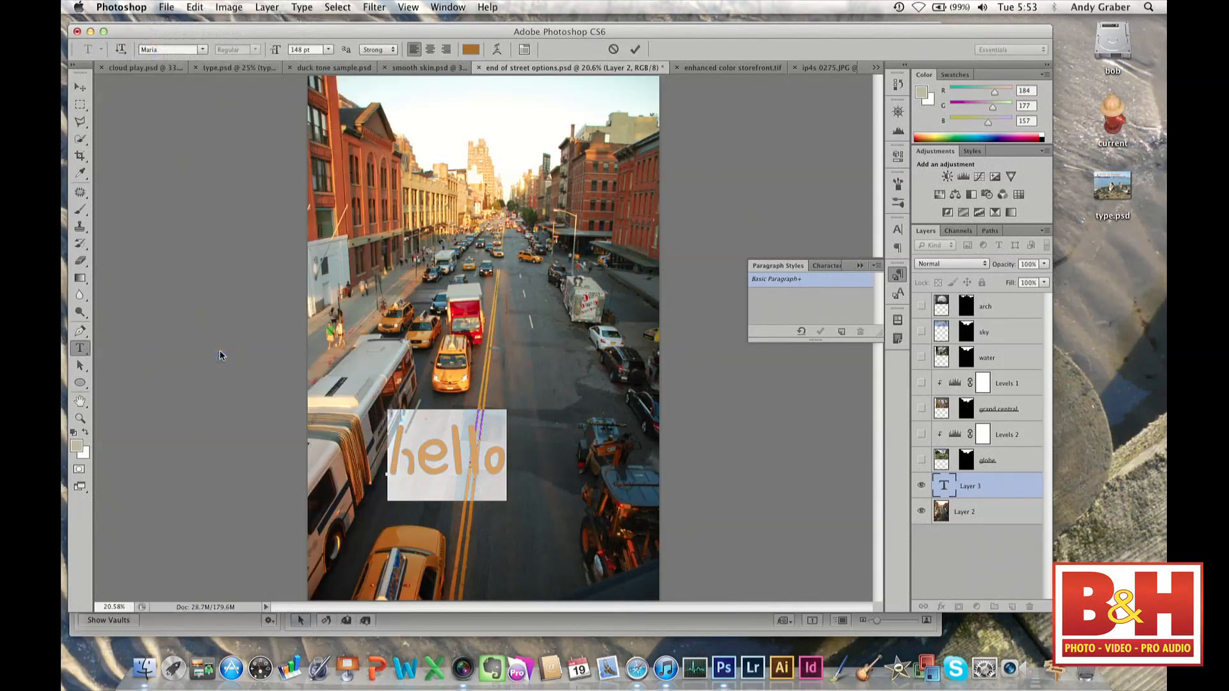
pyautogui.click(634, 50)
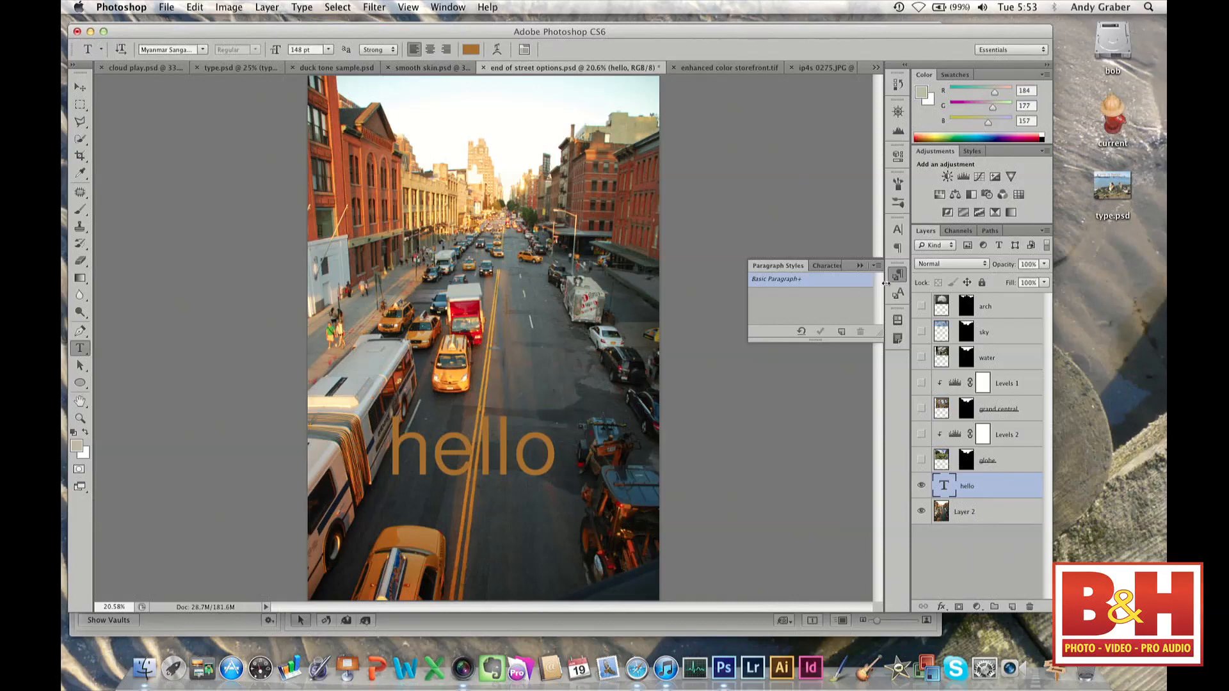
# Load the paragraph styles from type.psd and apply duck style to the "hello" text, clearing its overrides.
pyautogui.click(876, 267)
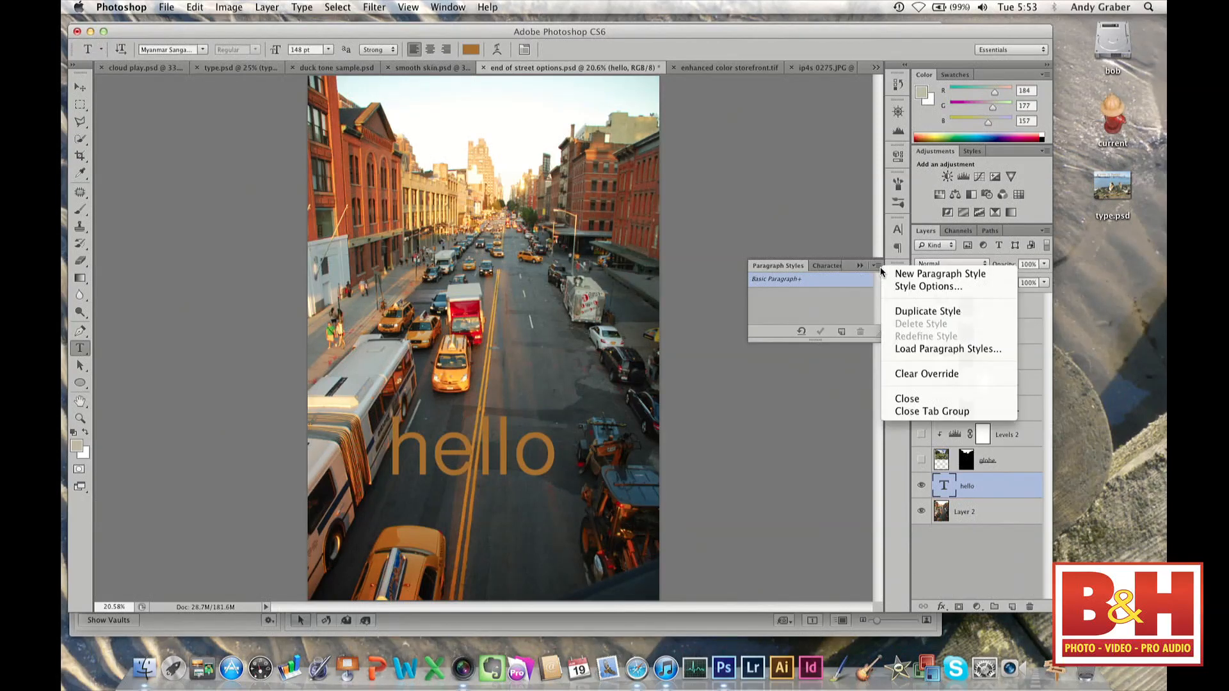
pyautogui.click(917, 348)
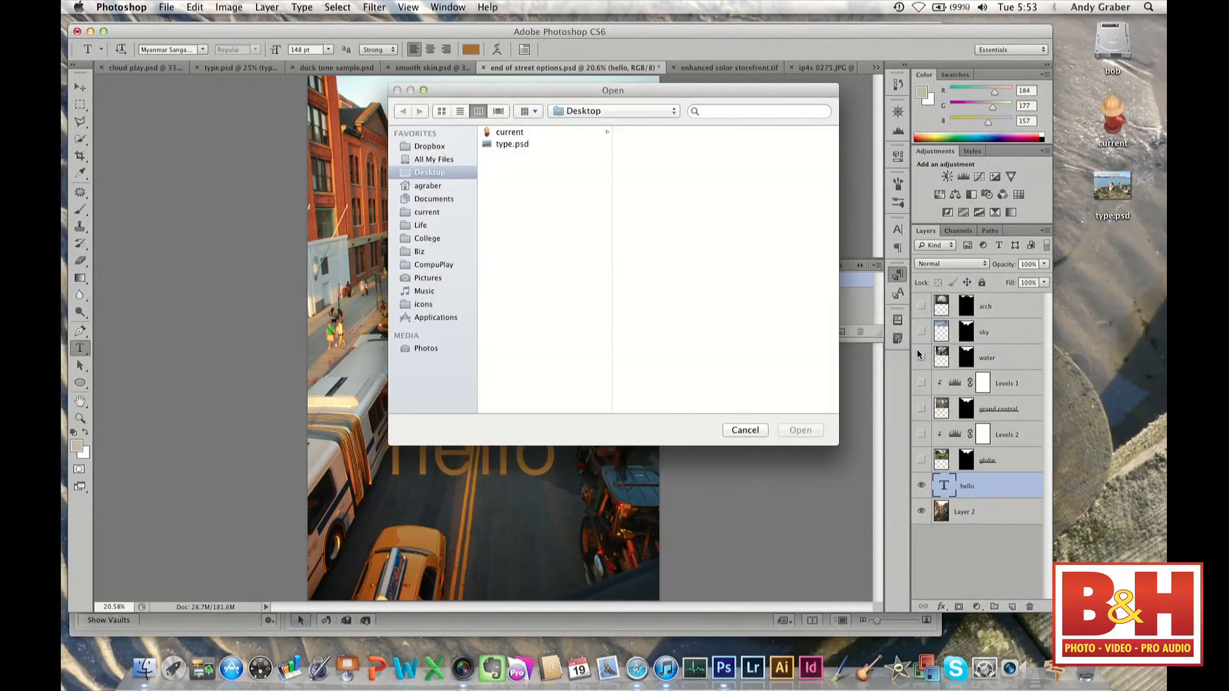
pyautogui.click(515, 144)
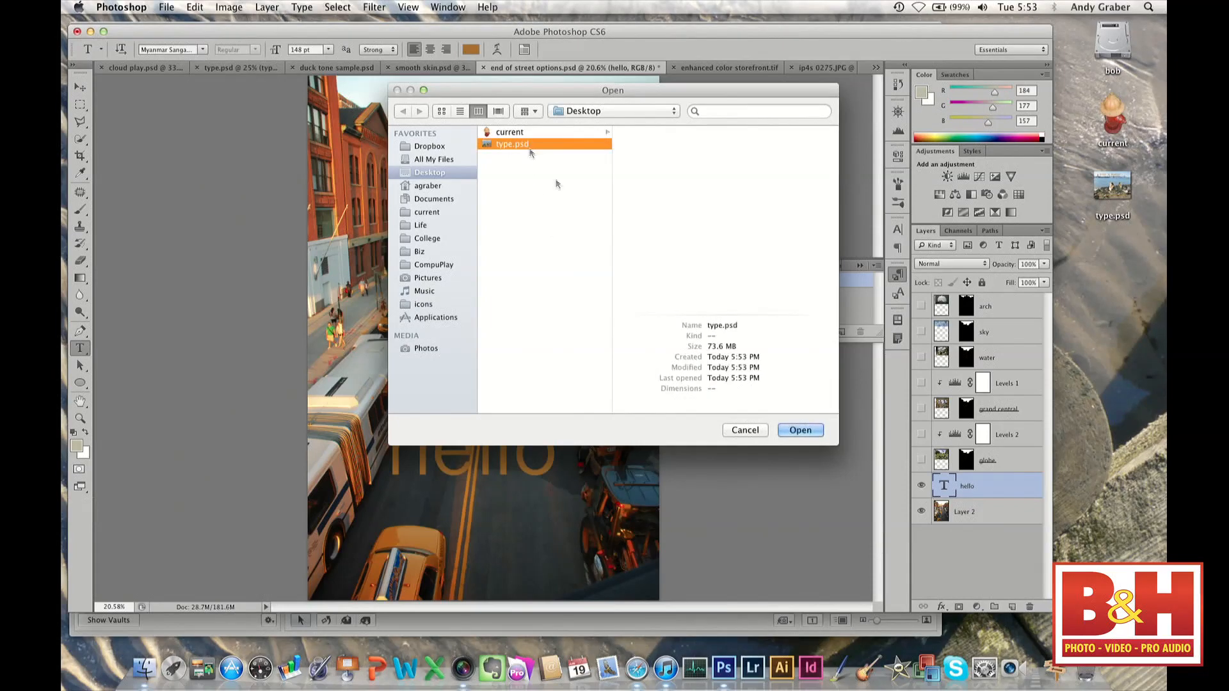
pyautogui.click(799, 429)
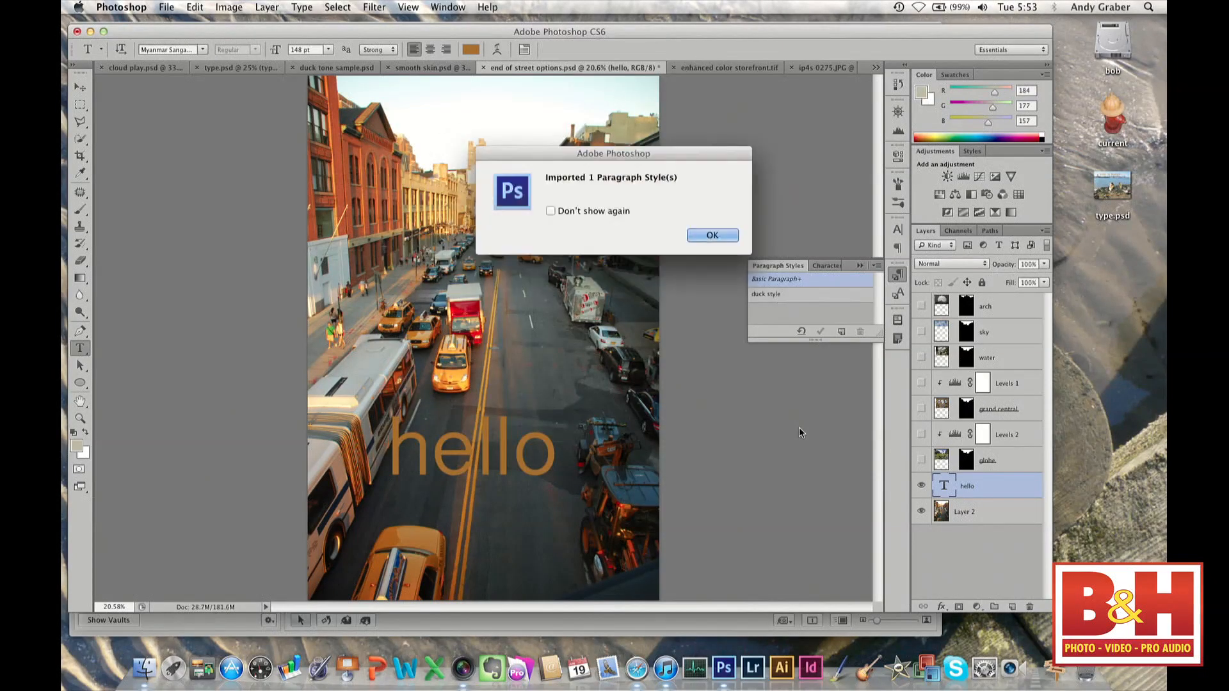
pyautogui.click(720, 236)
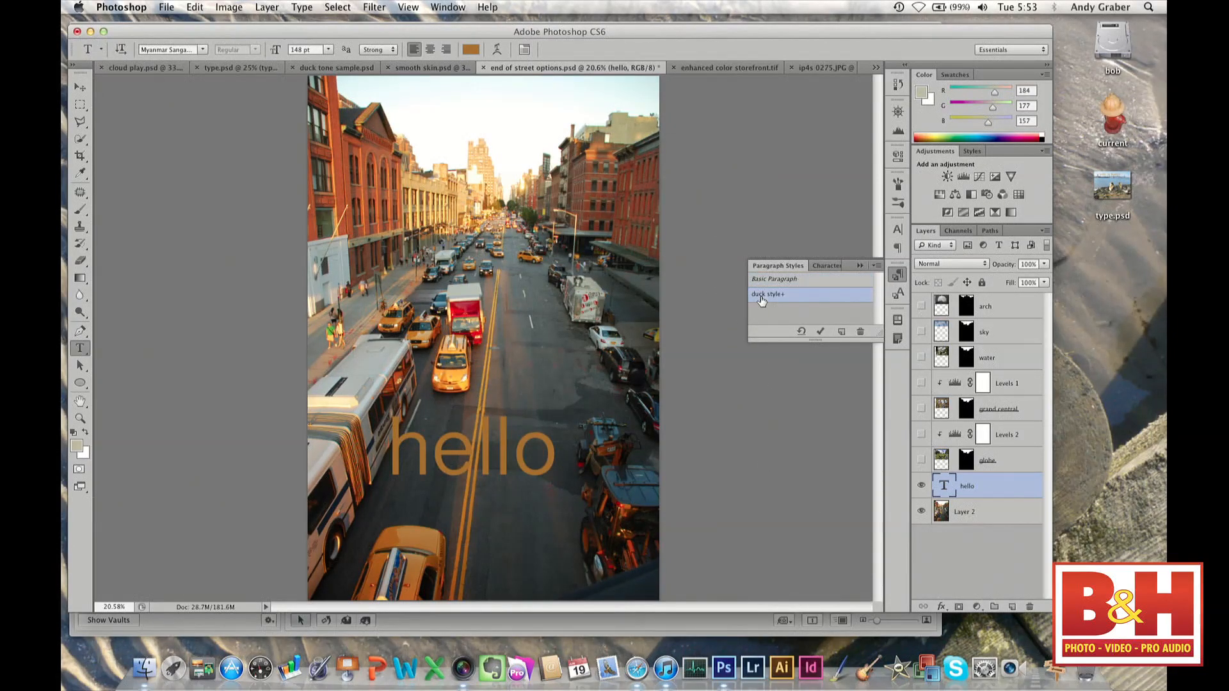
pyautogui.click(802, 331)
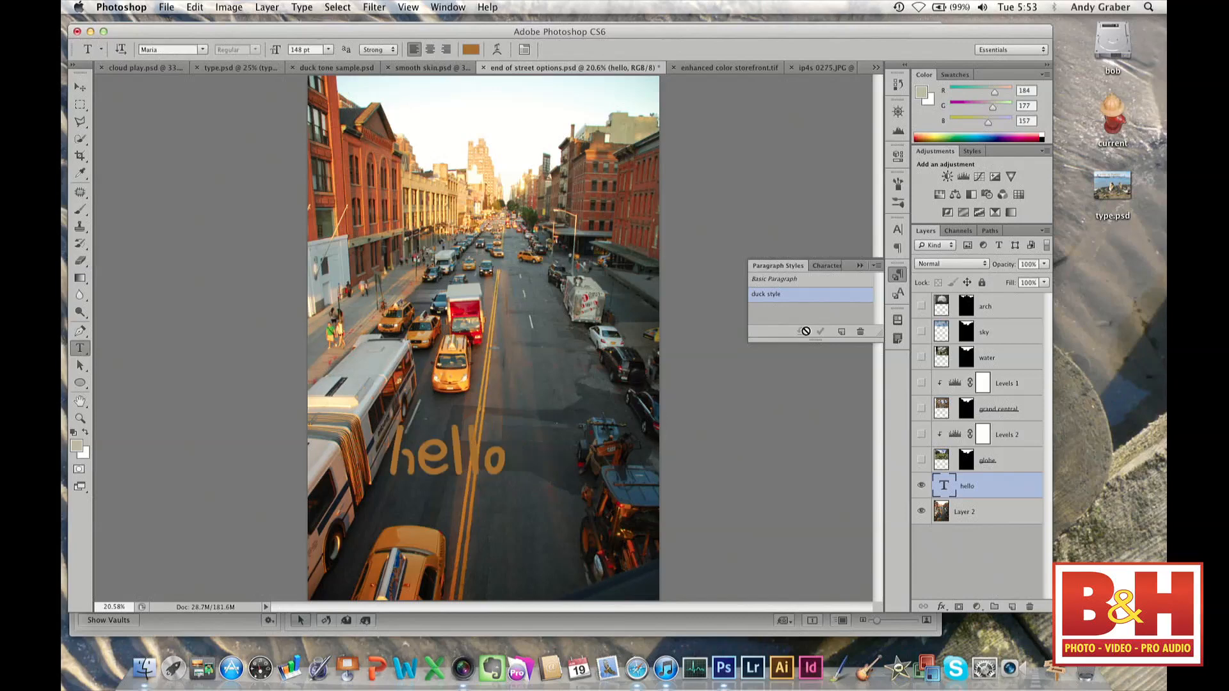
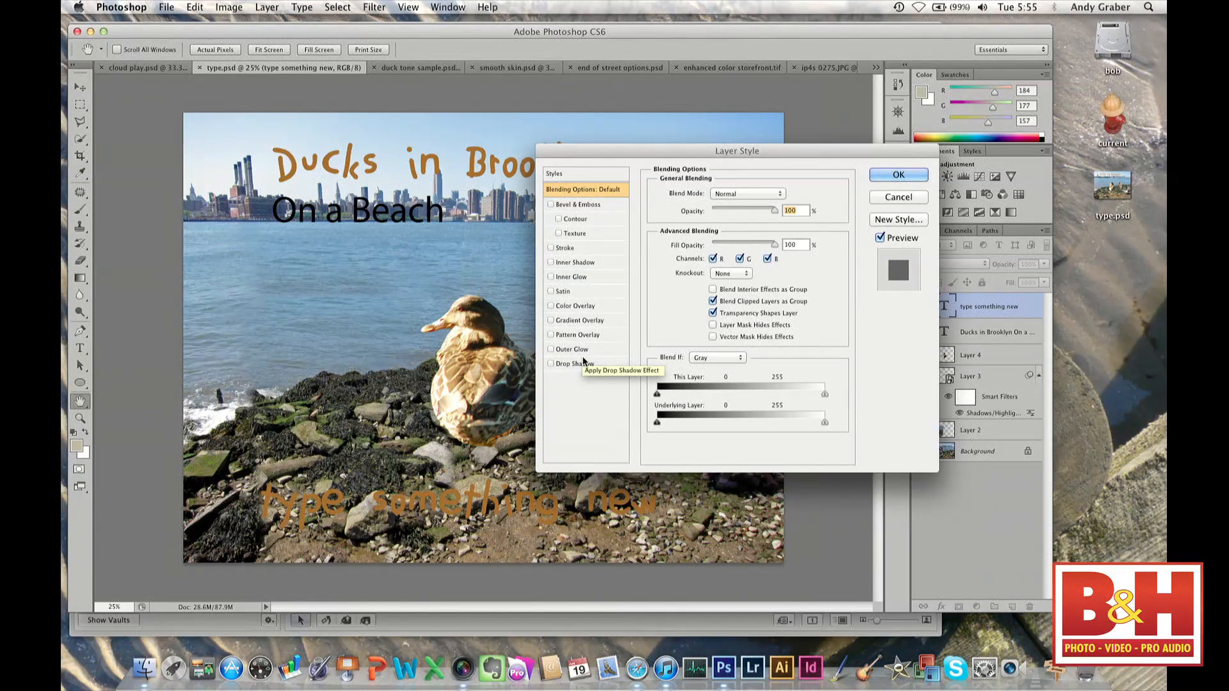
# Add an Outer Glow effect to the "type something new" text with spread 16% and size 40 px.
pyautogui.click(573, 349)
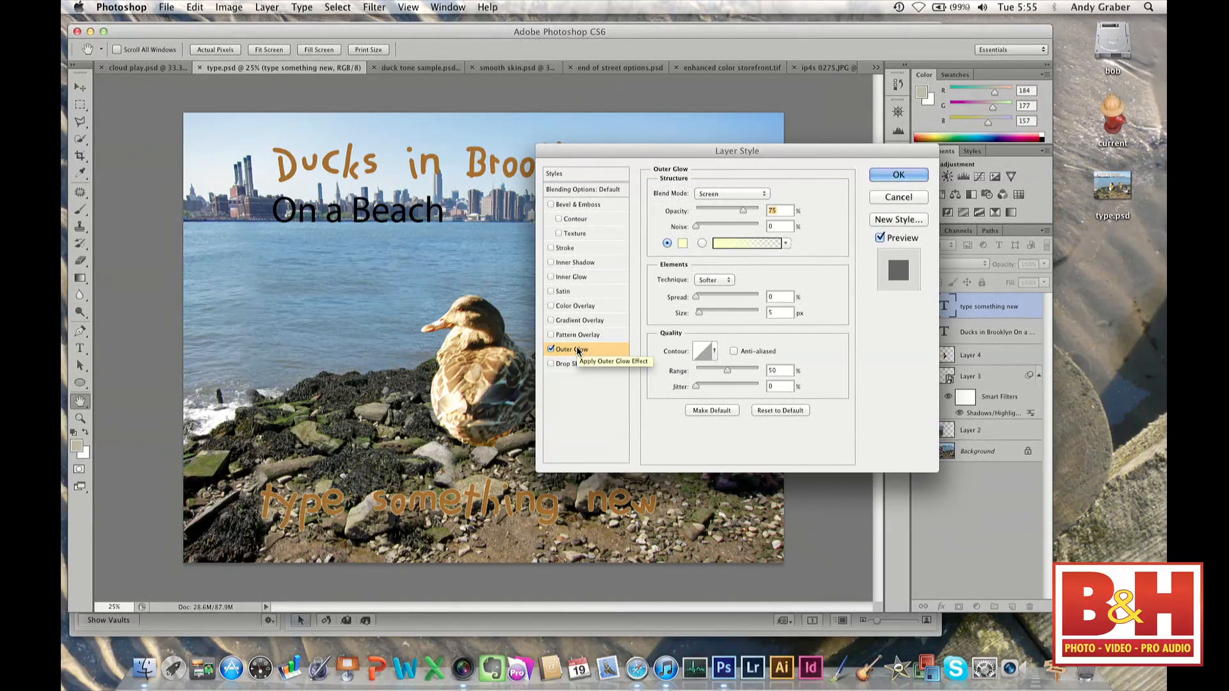
pyautogui.click(698, 314)
pyautogui.moveTo(698, 312); pyautogui.dragTo(708, 314)
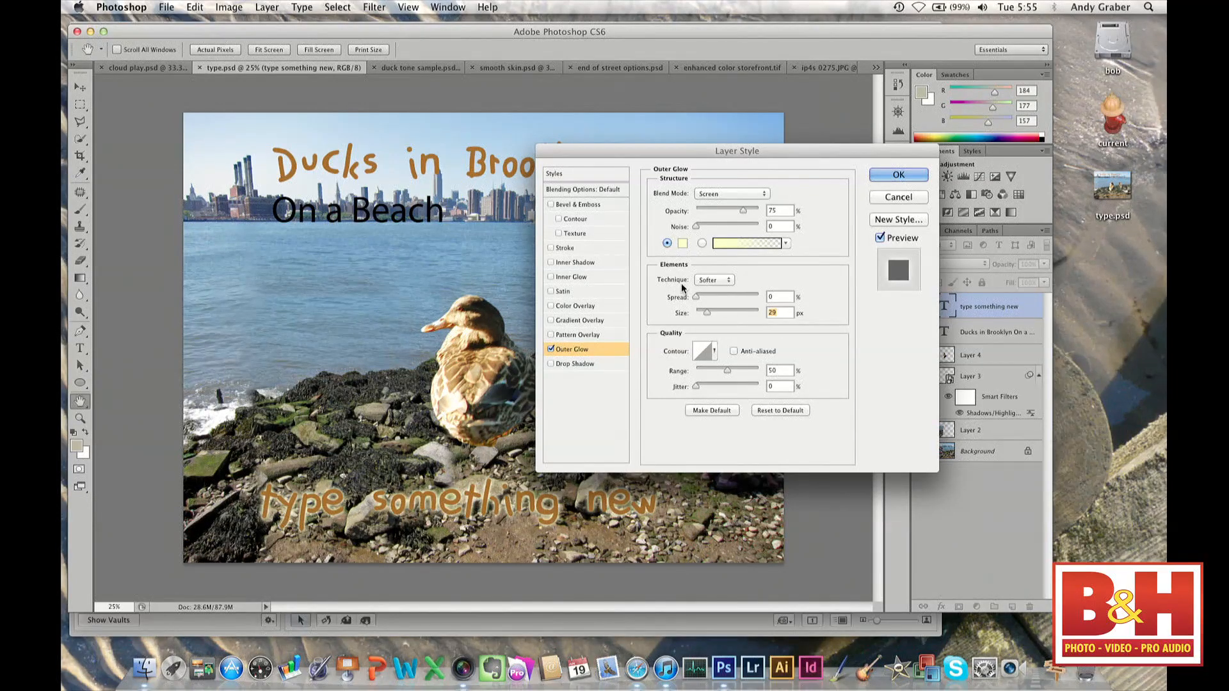
pyautogui.moveTo(699, 298); pyautogui.dragTo(708, 314)
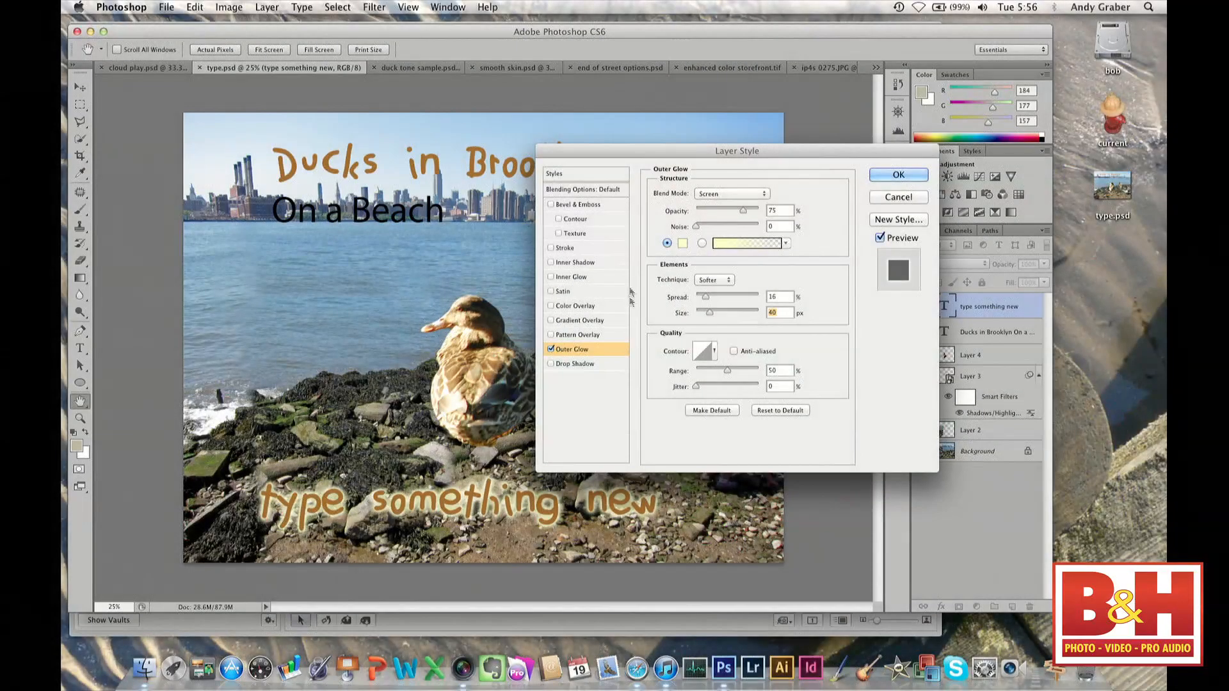
# Set the outer glow color to the very dark purple 120721.
pyautogui.click(683, 243)
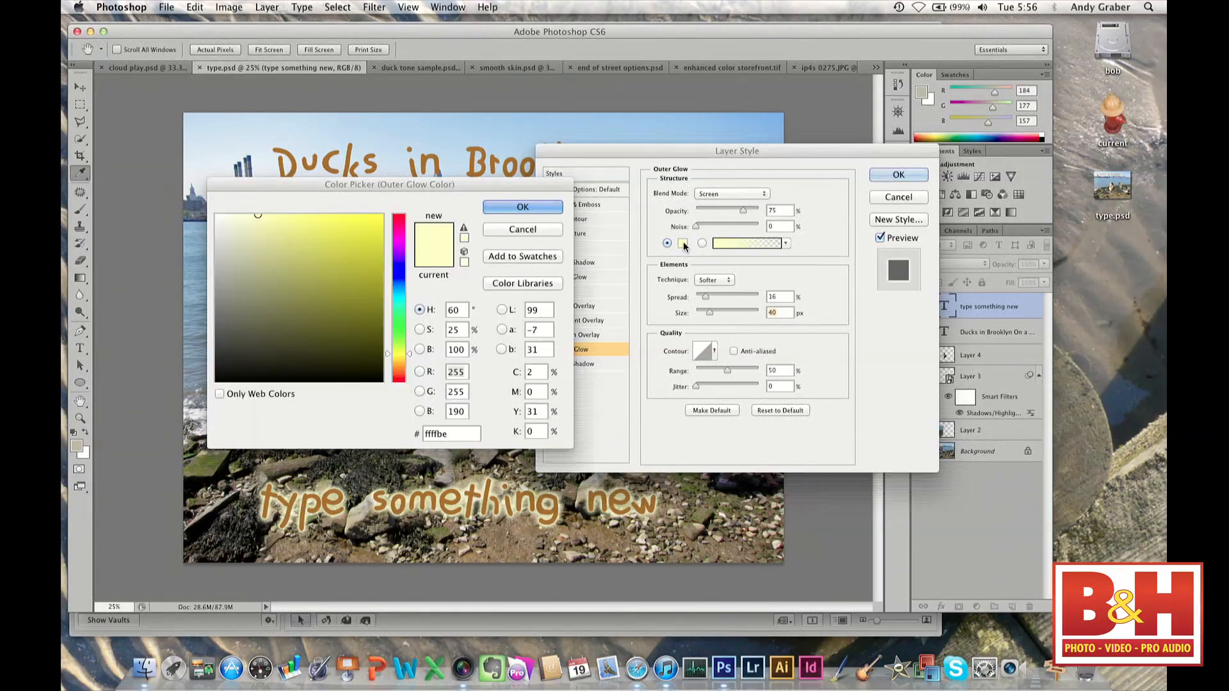
pyautogui.click(349, 367)
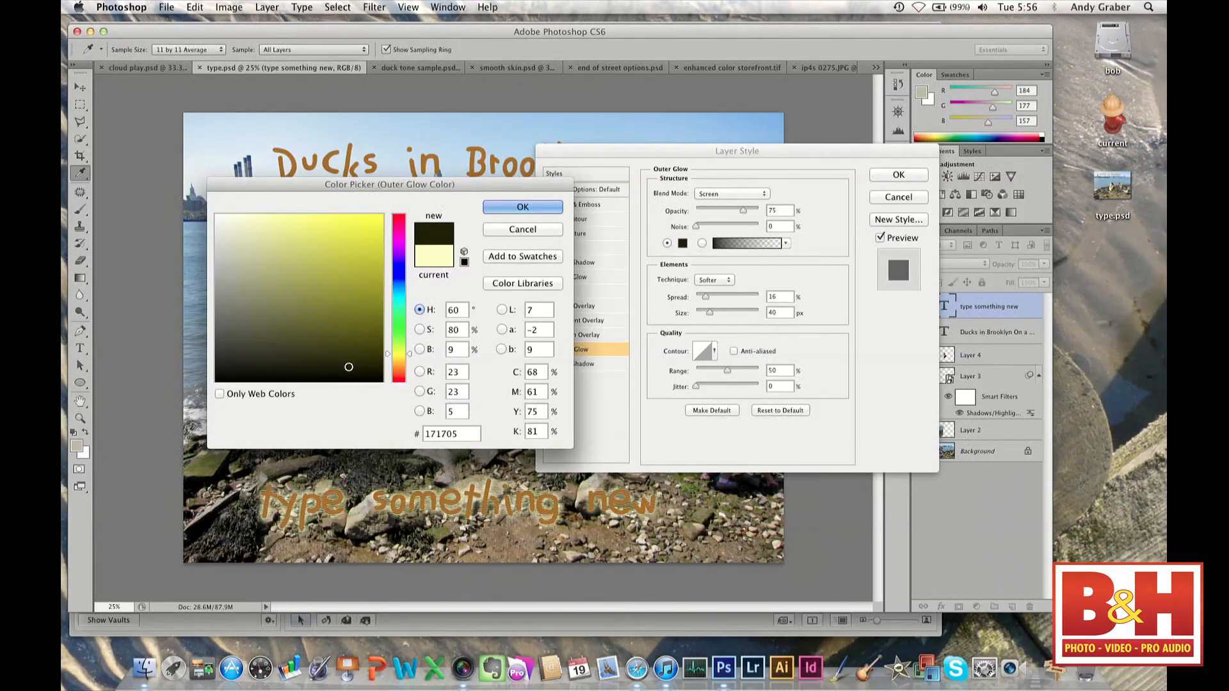
pyautogui.click(334, 252)
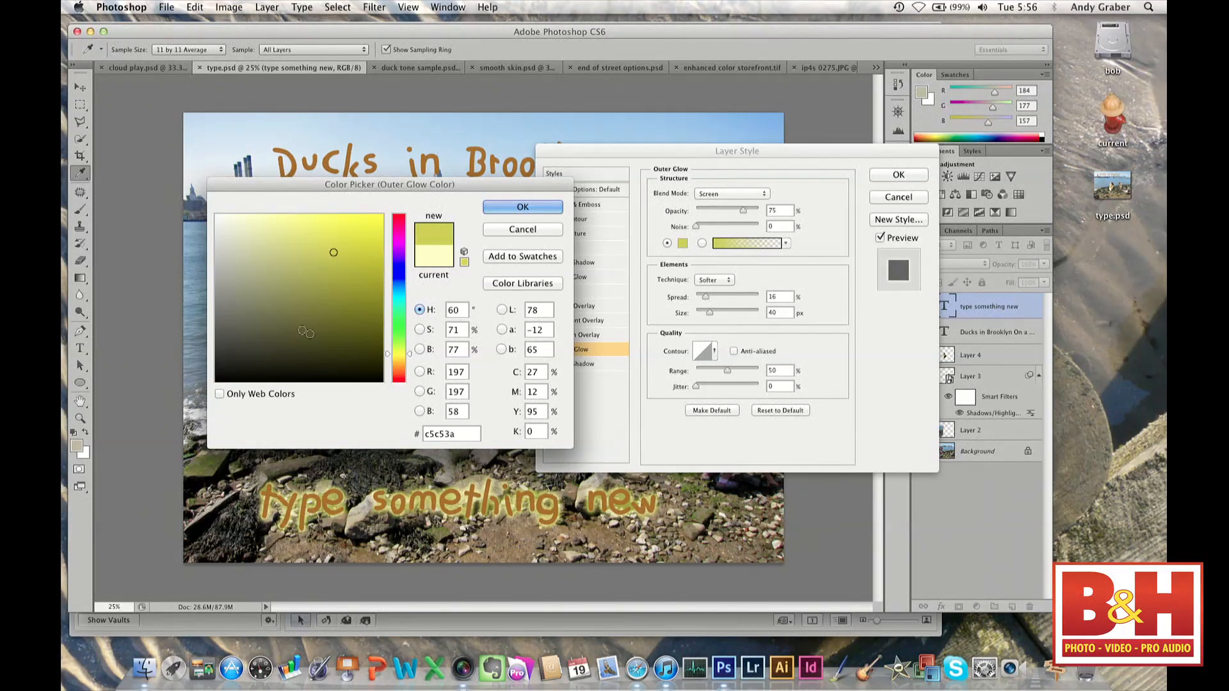
pyautogui.click(399, 378)
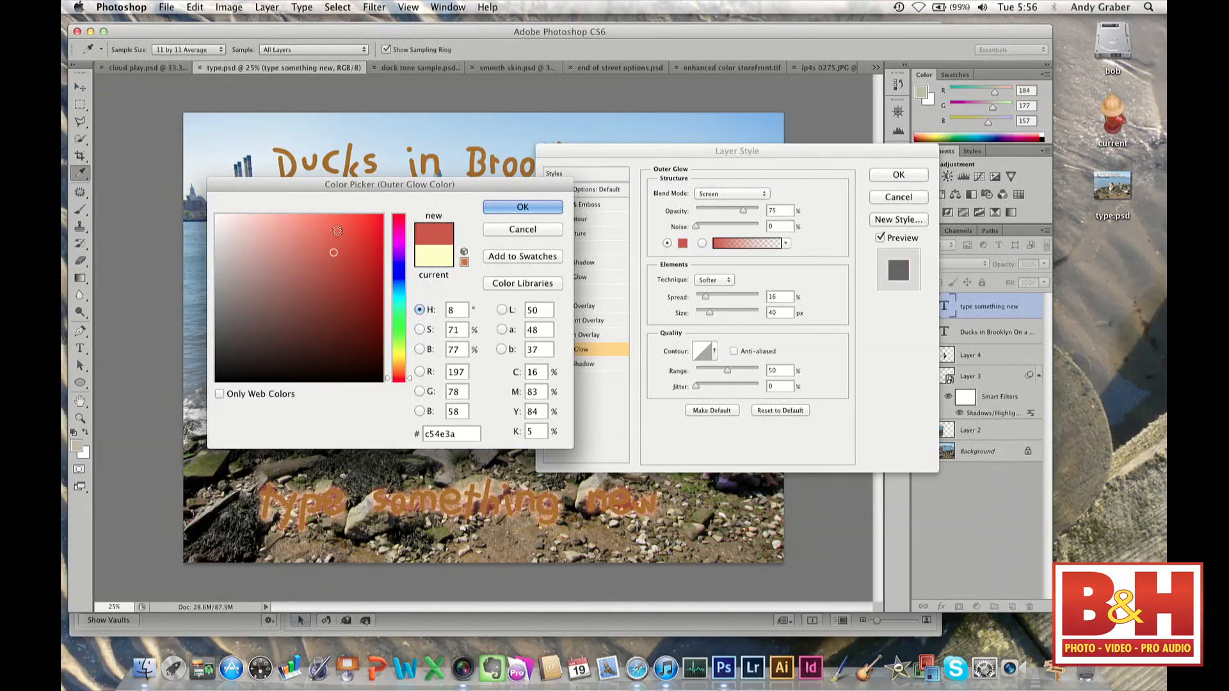
pyautogui.click(288, 229)
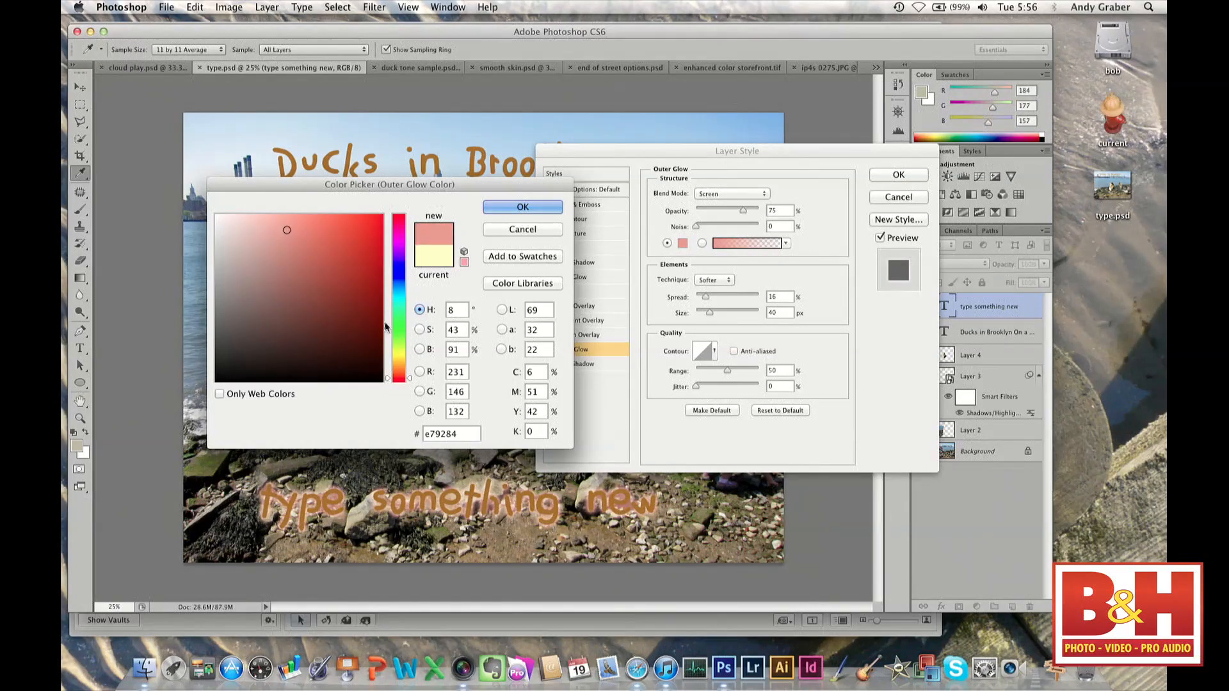
pyautogui.click(405, 260)
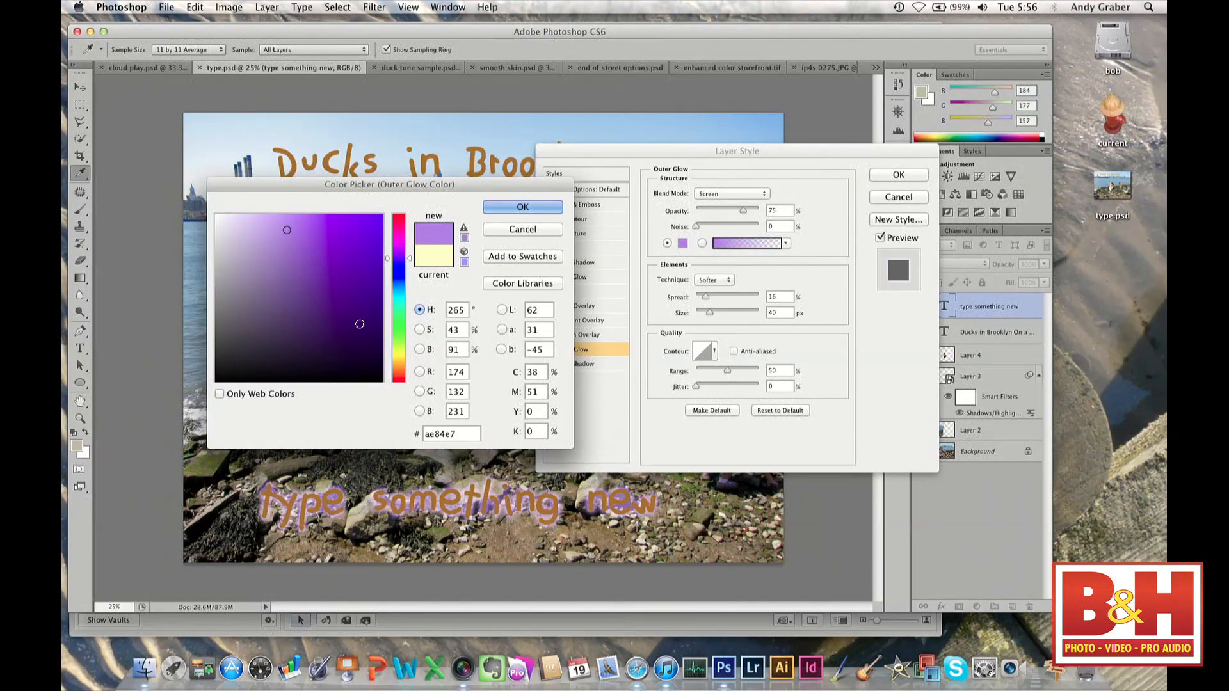
pyautogui.click(345, 360)
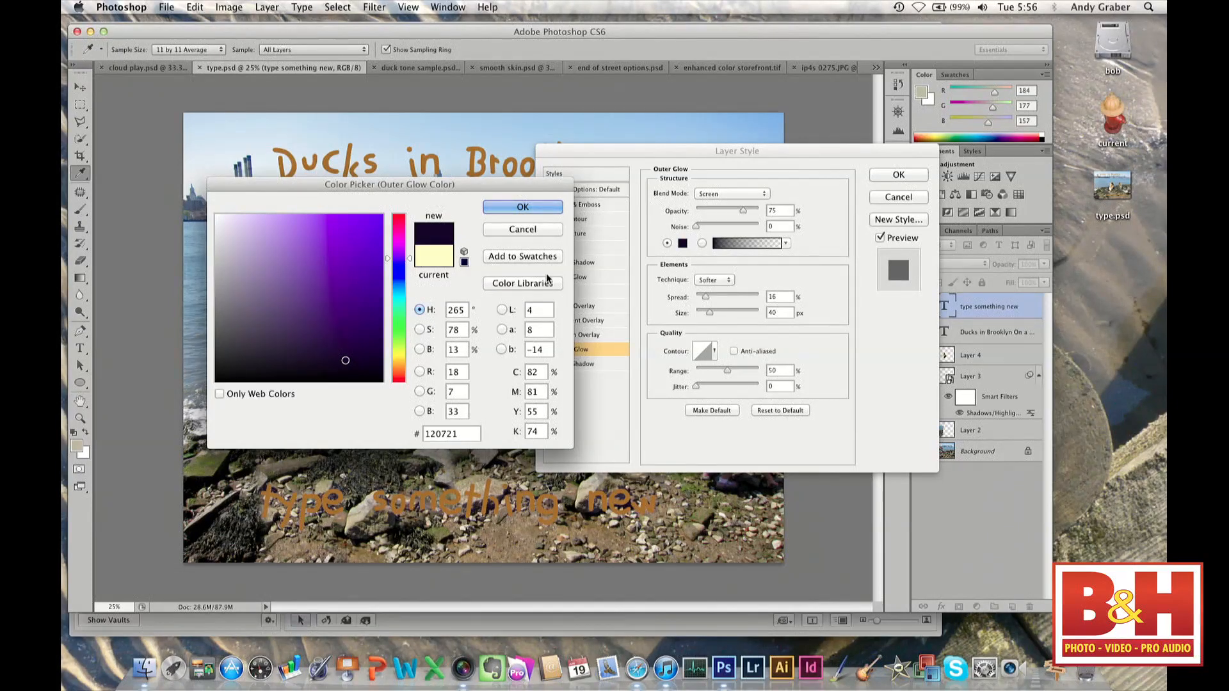
pyautogui.click(523, 207)
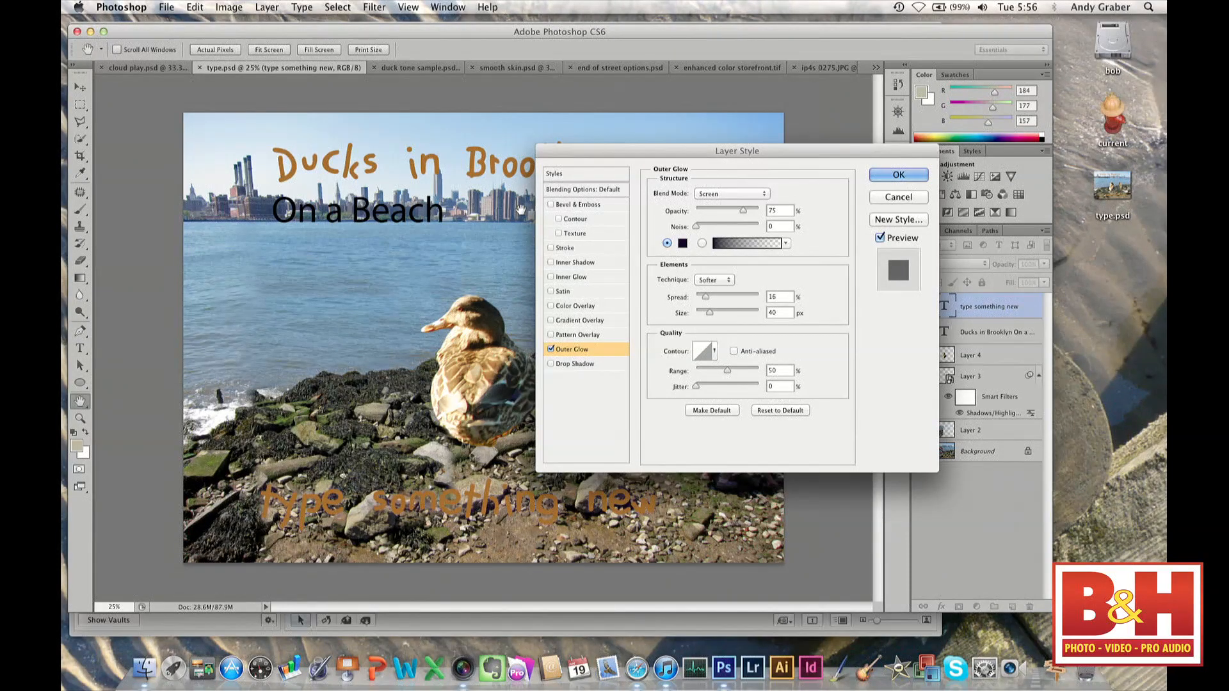
# Set the outer glow's blend mode to Multiply, size to 51 px and spread to 29%, and apply the layer style.
pyautogui.click(765, 194)
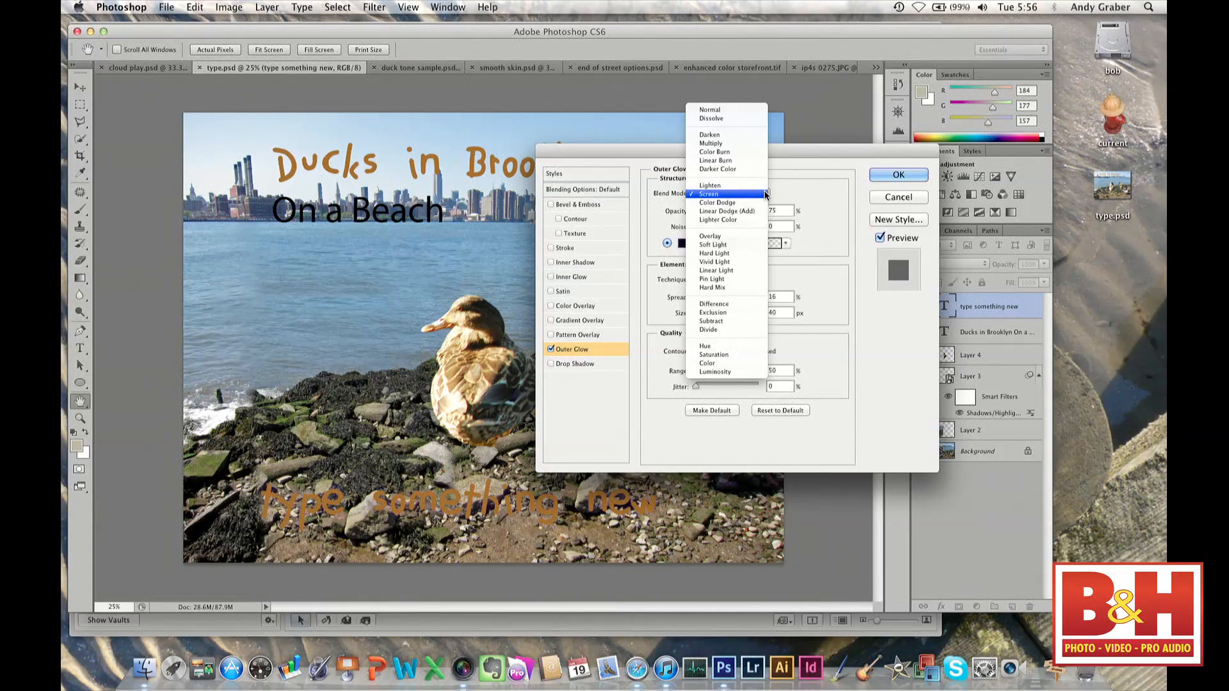
pyautogui.click(736, 143)
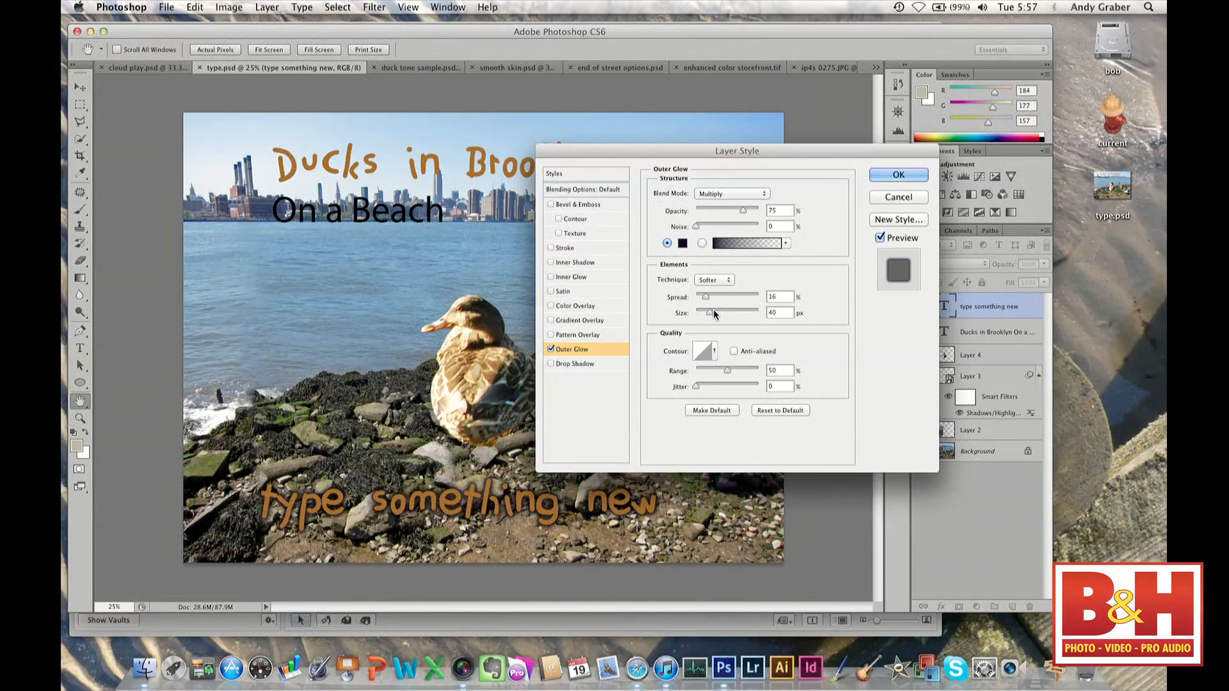
pyautogui.moveTo(712, 312); pyautogui.dragTo(714, 298)
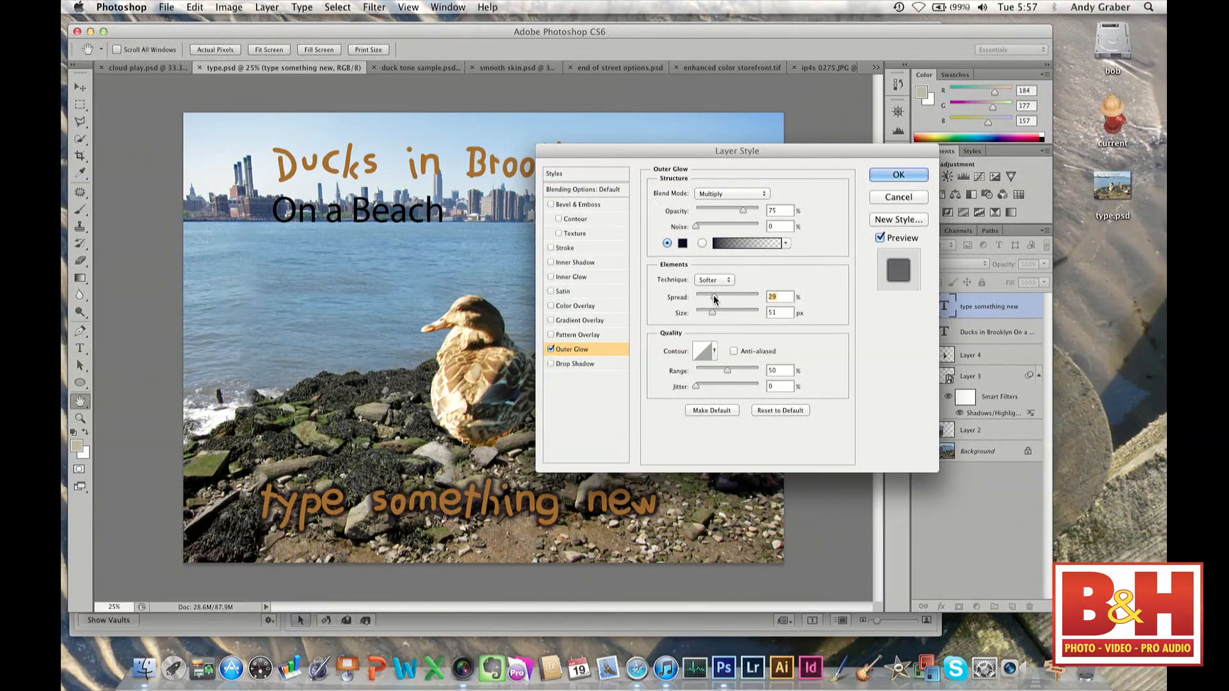
pyautogui.click(898, 175)
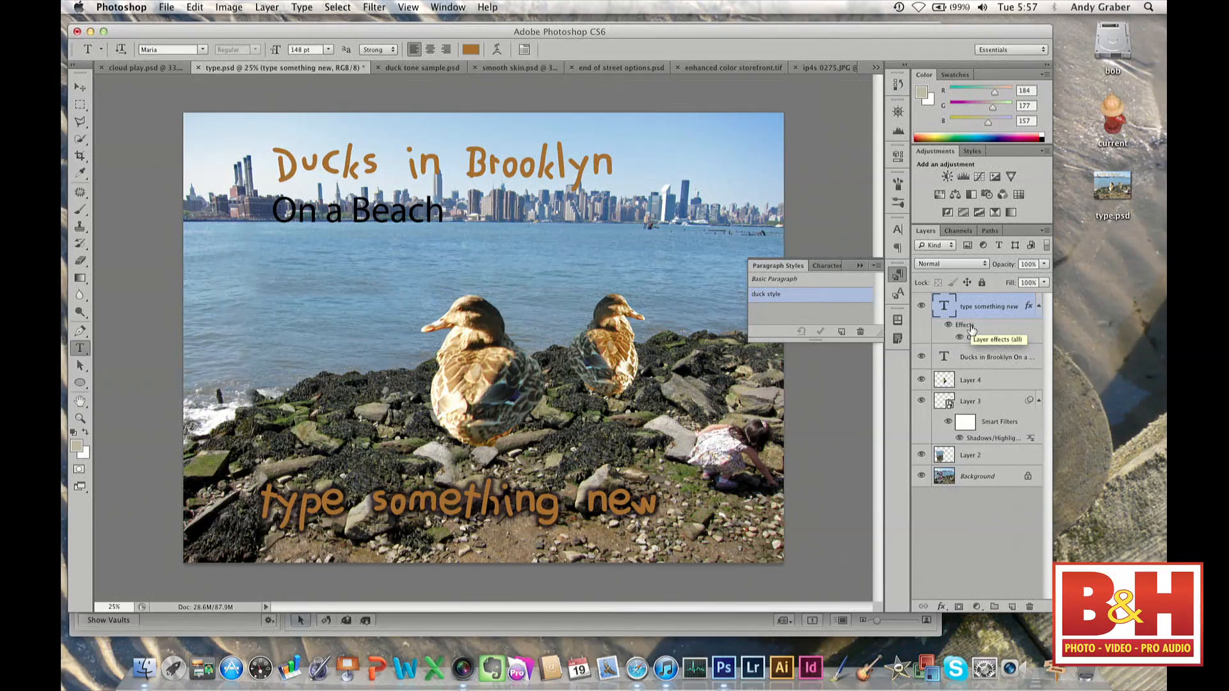
# Move the Outer Glow effect to the "Ducks in Brooklyn" text layer and copy it back onto the "type something new" layer.
pyautogui.click(860, 264)
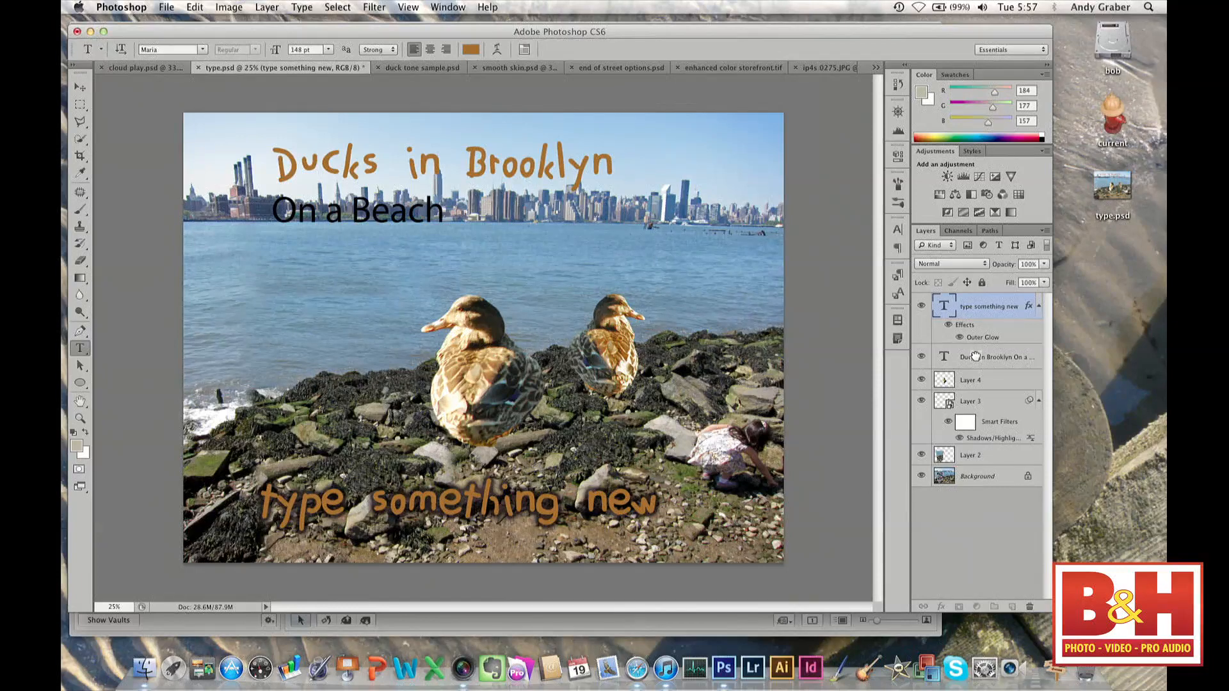
pyautogui.moveTo(975, 356); pyautogui.dragTo(976, 359)
pyautogui.moveTo(975, 358); pyautogui.dragTo(976, 360)
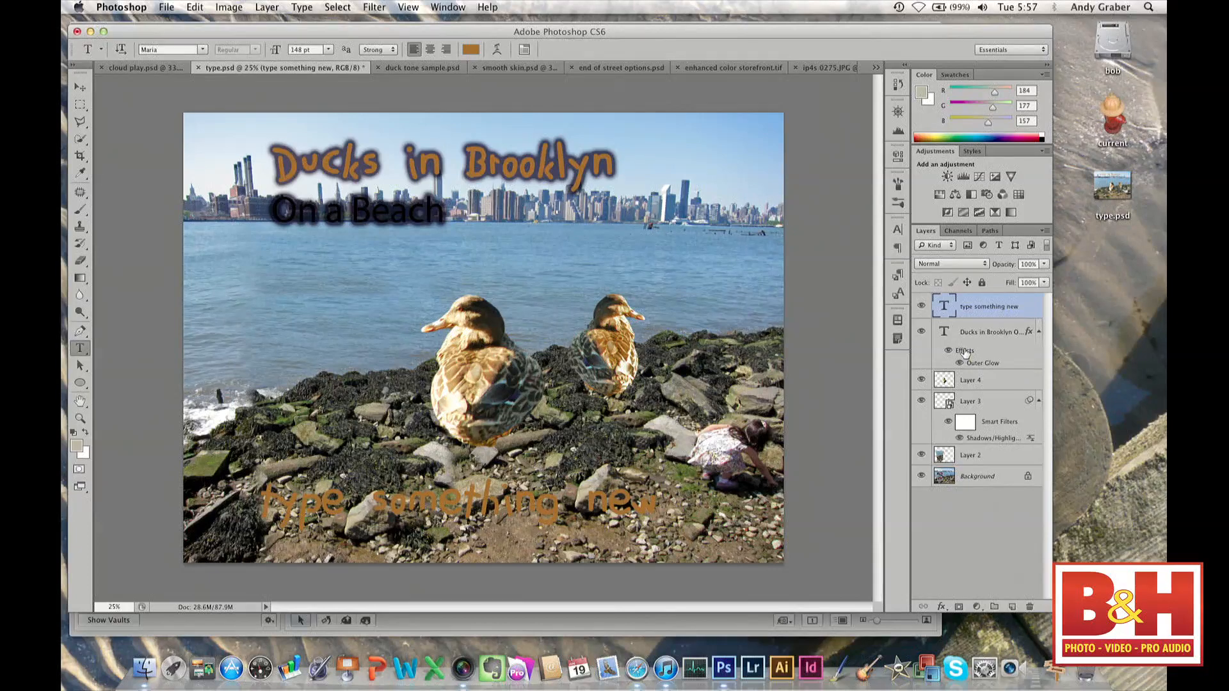
pyautogui.moveTo(964, 352); pyautogui.dragTo(966, 308)
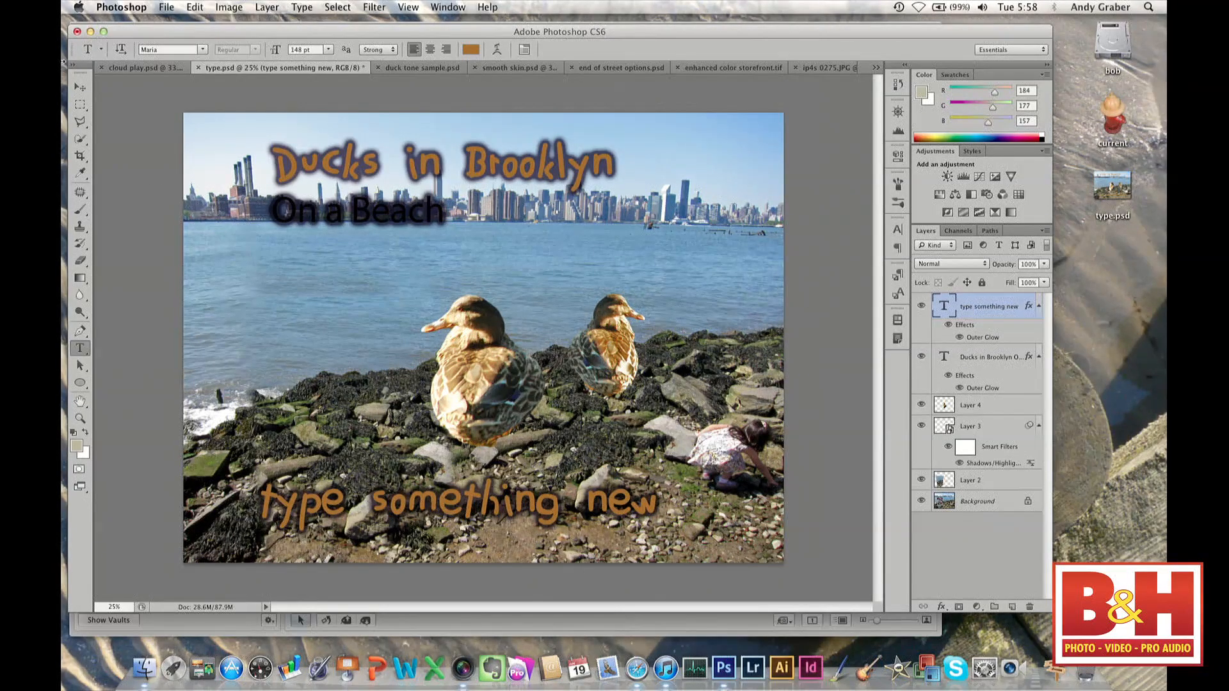
# Try duplicating the "type something new" text and the larger duck on Layer 4 with the Move tool, and undo both copies.
pyautogui.click(80, 89)
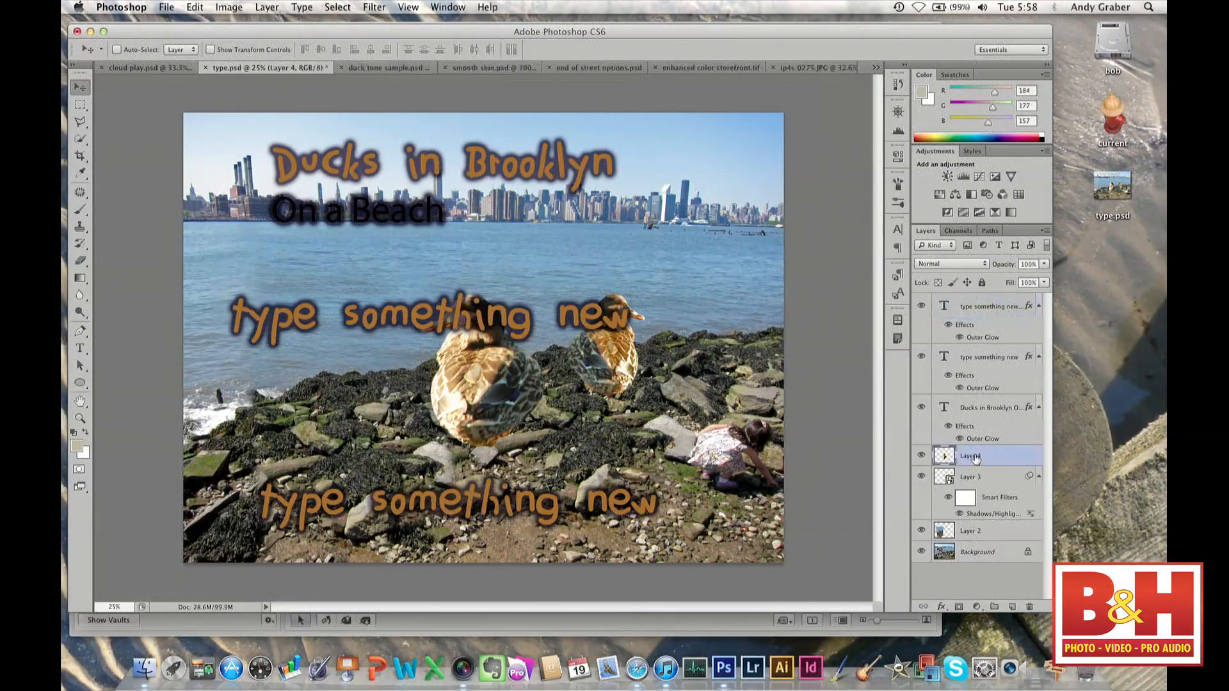
pyautogui.moveTo(510, 394); pyautogui.dragTo(706, 265)
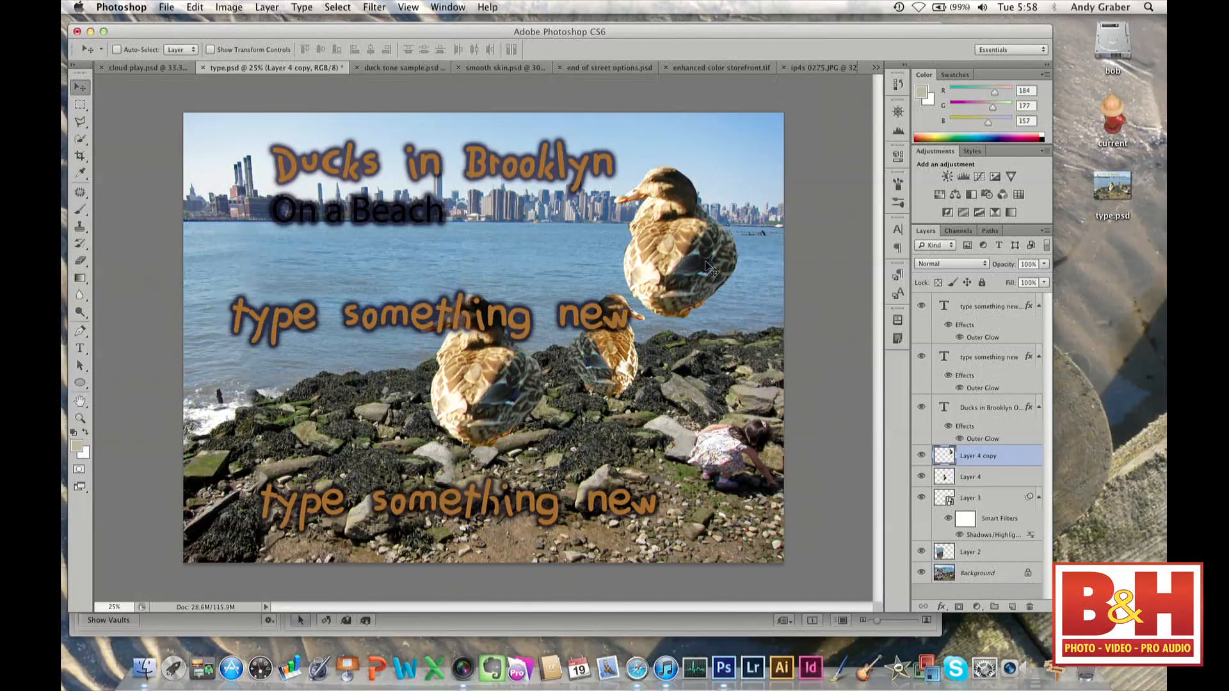
pyautogui.press('super+alt+z')
pyautogui.press('super+alt+z')
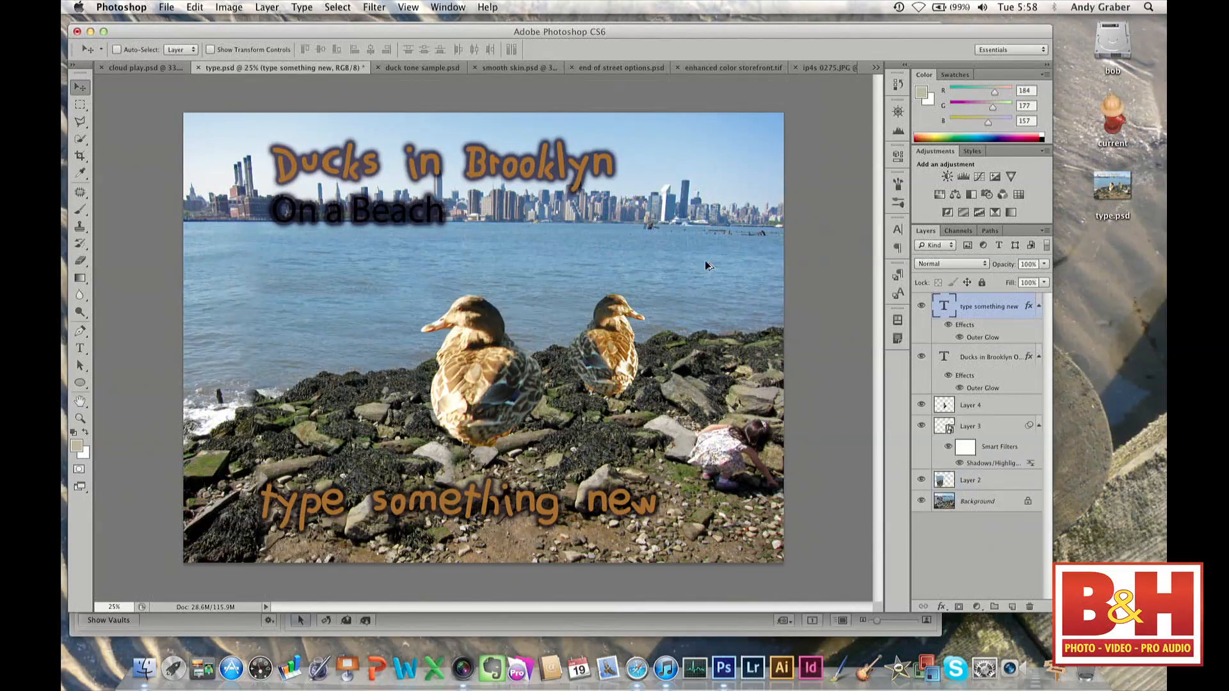